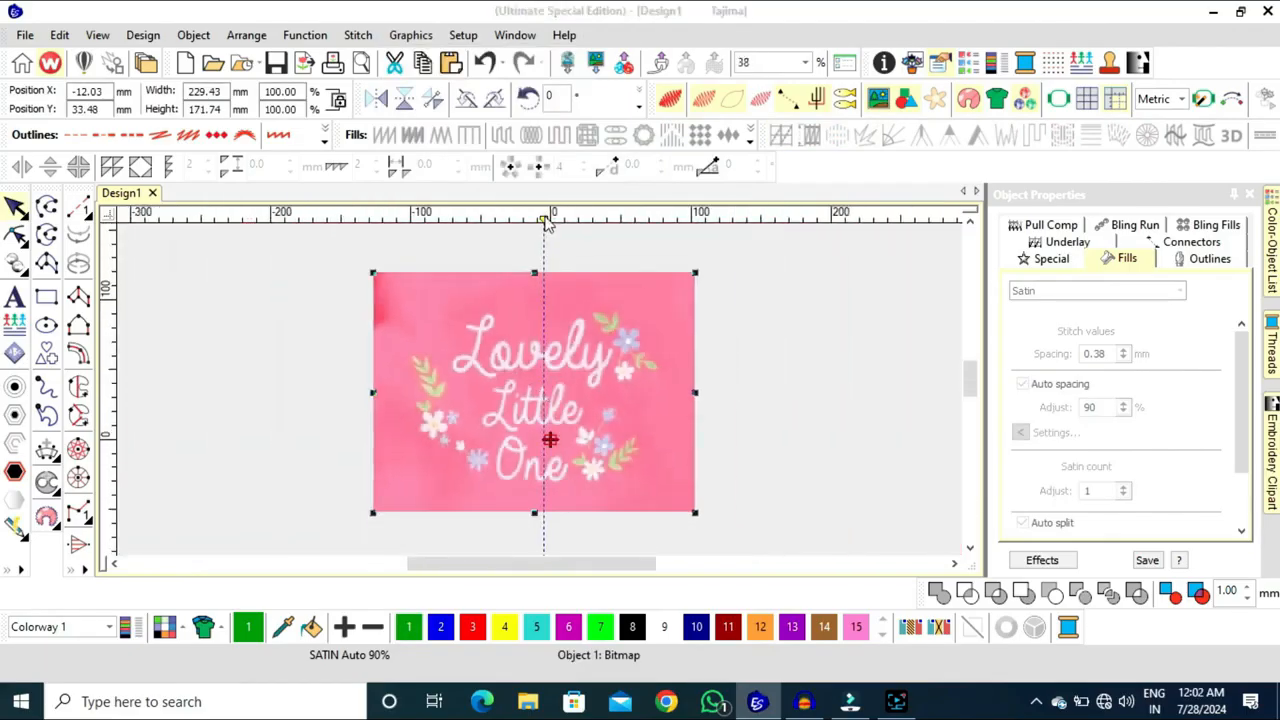
Set the vertical guide at 0 and centre the reference bitmap at X 0, Y 0
double_click(545, 218)
key("Return")
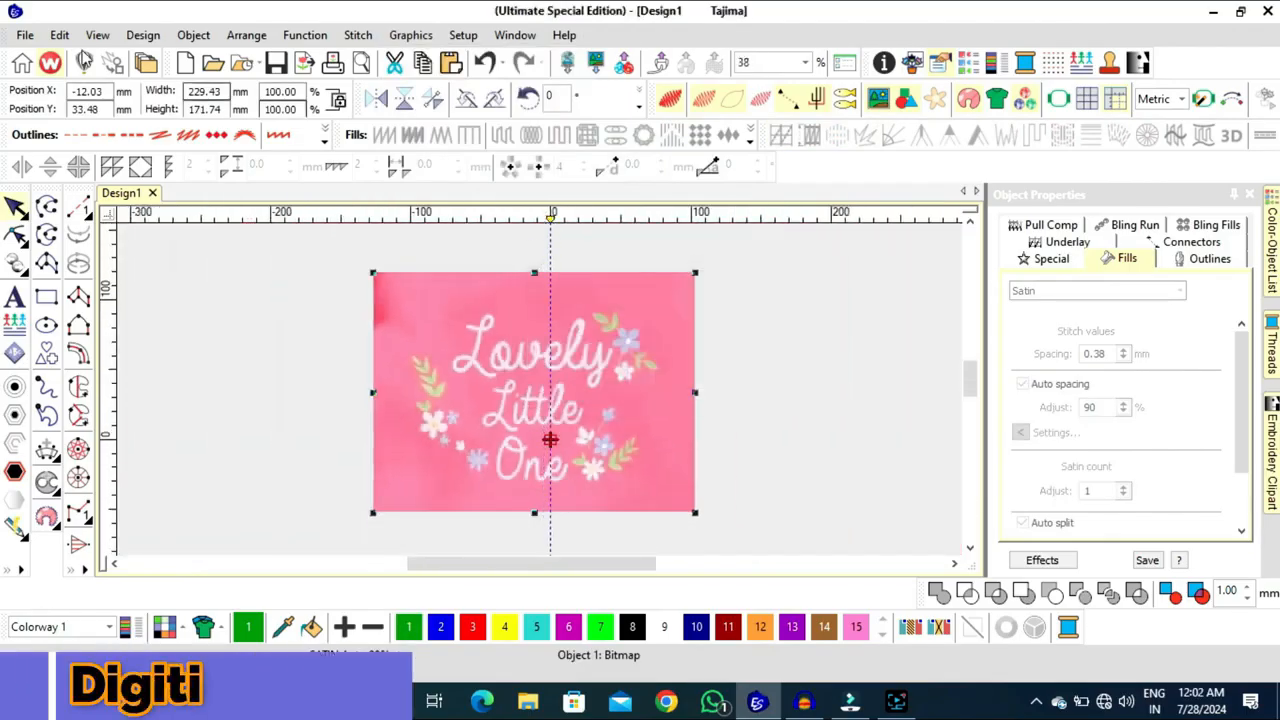
key("Return")
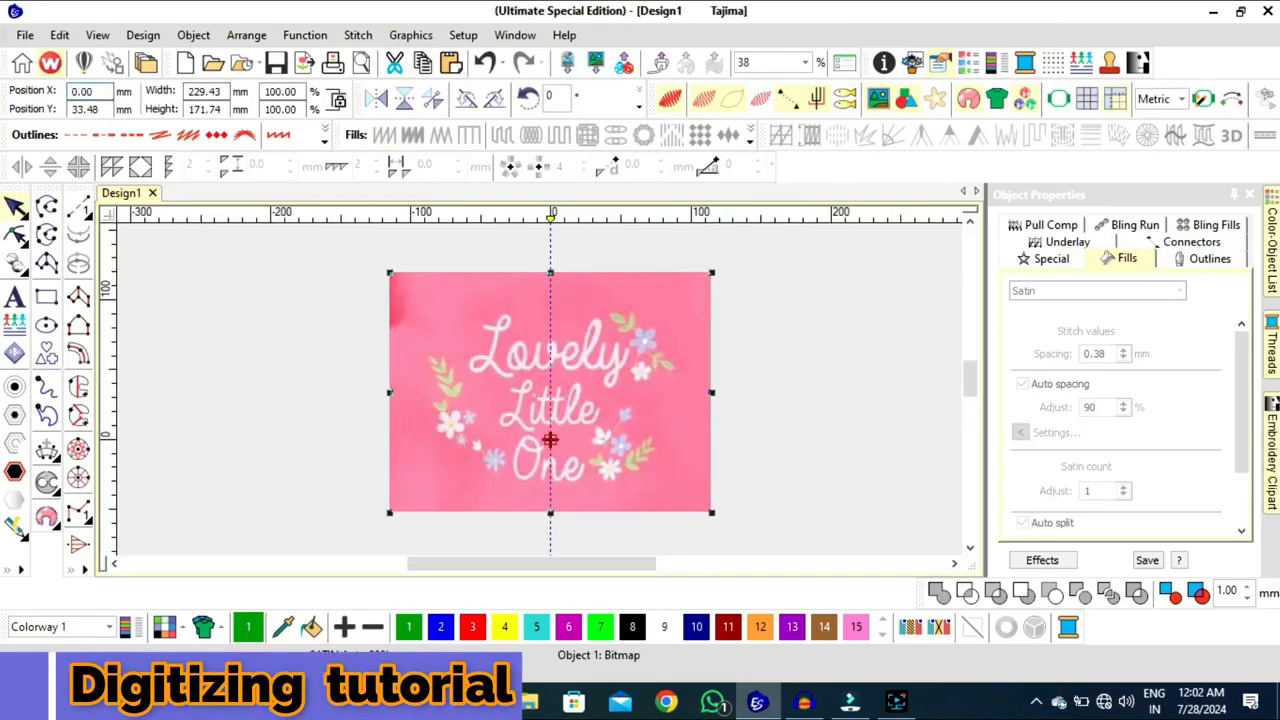
left_click_drag(98, 109, 71, 109)
type("0")
key("Return")
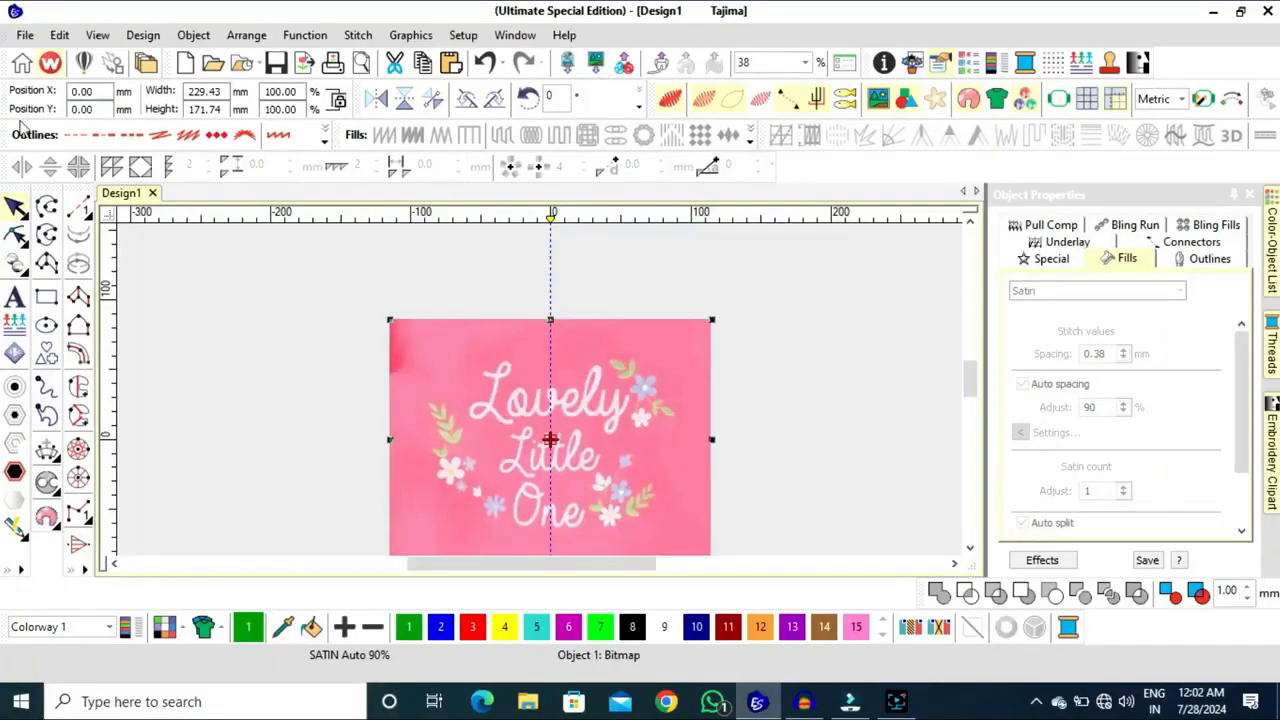
Trace the lower edge of the tail stroke on the L of "Lovely", from its rounded end up to the stem crossing
scroll(549, 399, "down", 1)
scroll(579, 424, "up", 2)
scroll(579, 424, "up", 1)
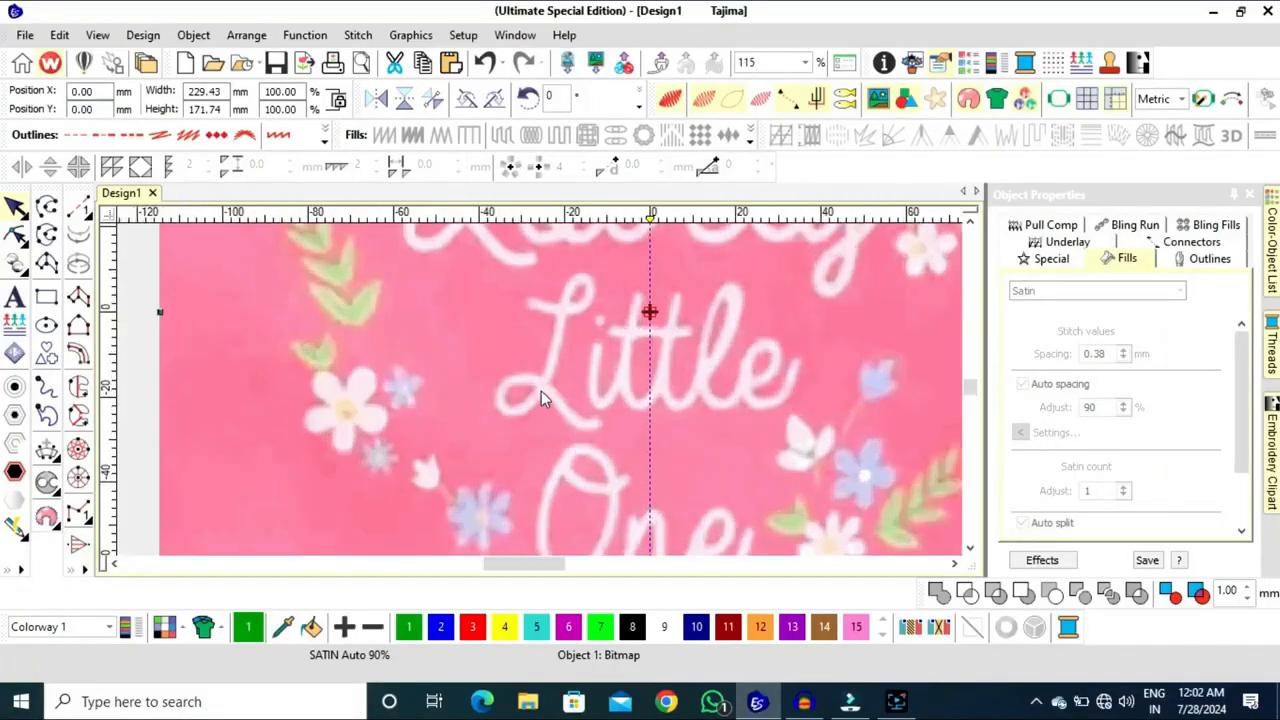
scroll(541, 391, "down", 3)
scroll(545, 395, "up", 1)
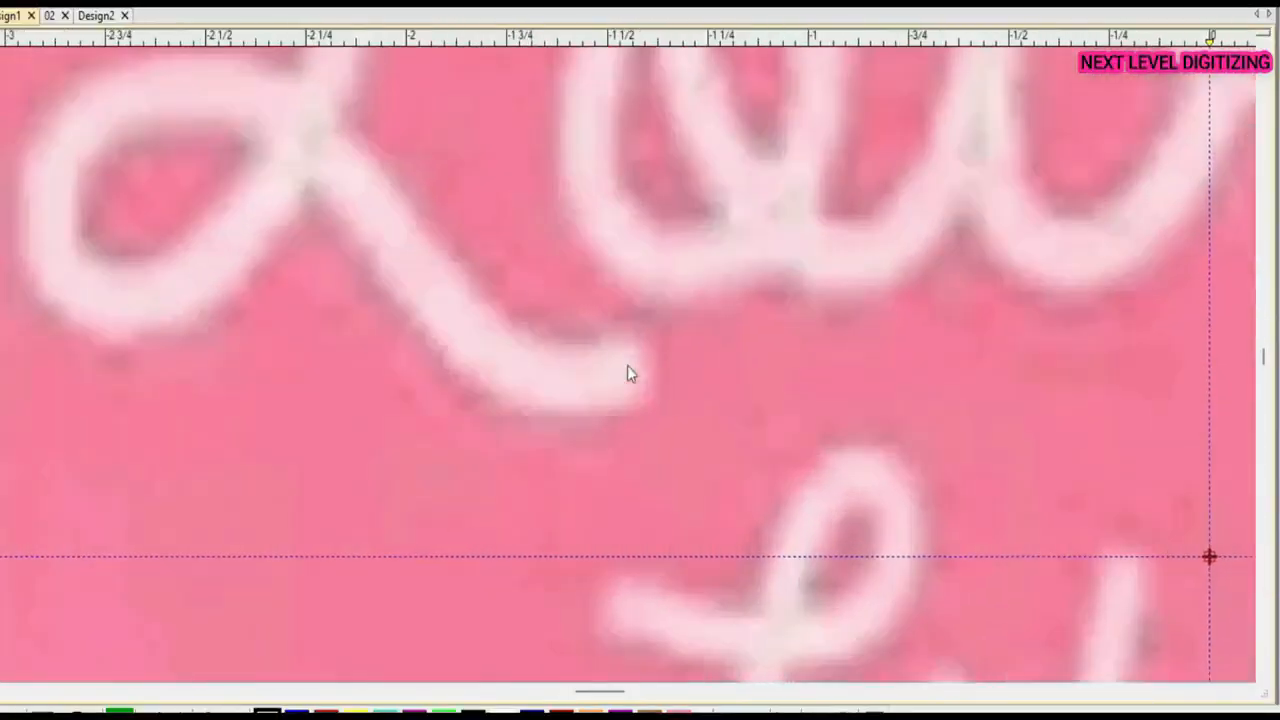
left_click(663, 414)
left_click(580, 431)
left_click(486, 431)
scroll(486, 431, "up", 1)
left_click(568, 436)
left_click(445, 254)
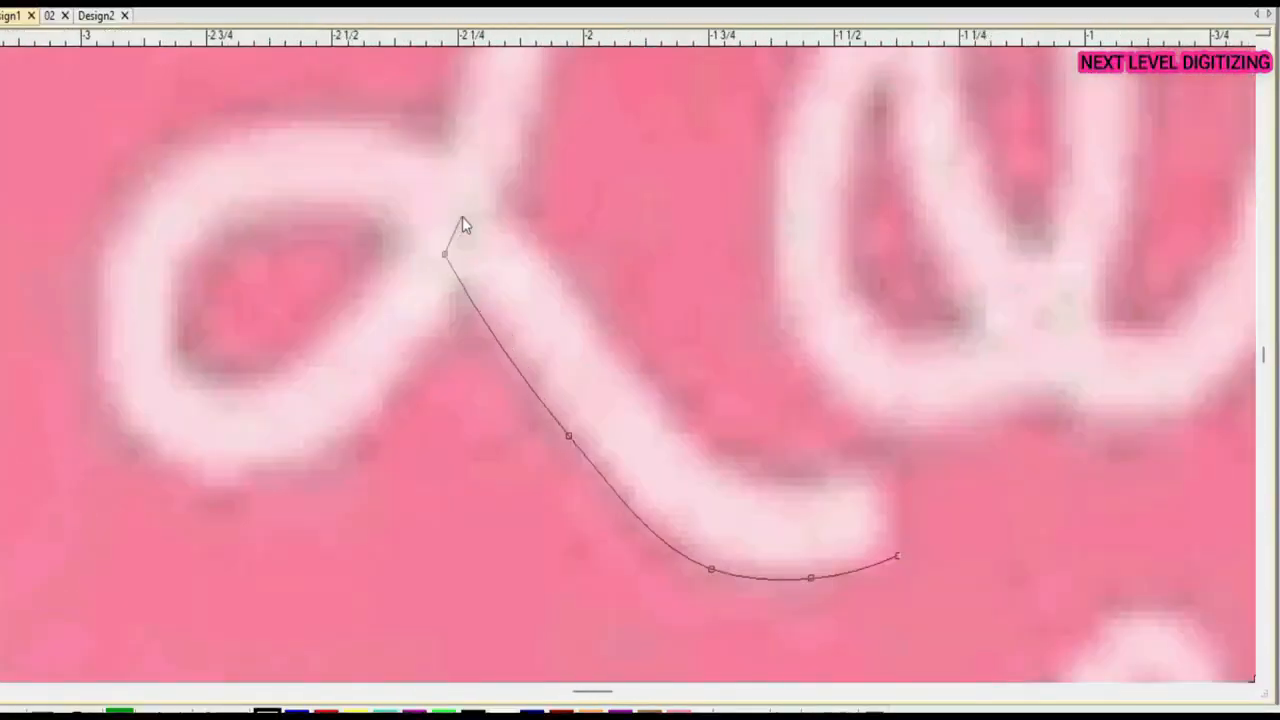
Trace the tail's upper edge and rounded end, then close the outline as a satin shape with stitch angles across it
left_click(848, 476)
scroll(848, 478, "up", 1)
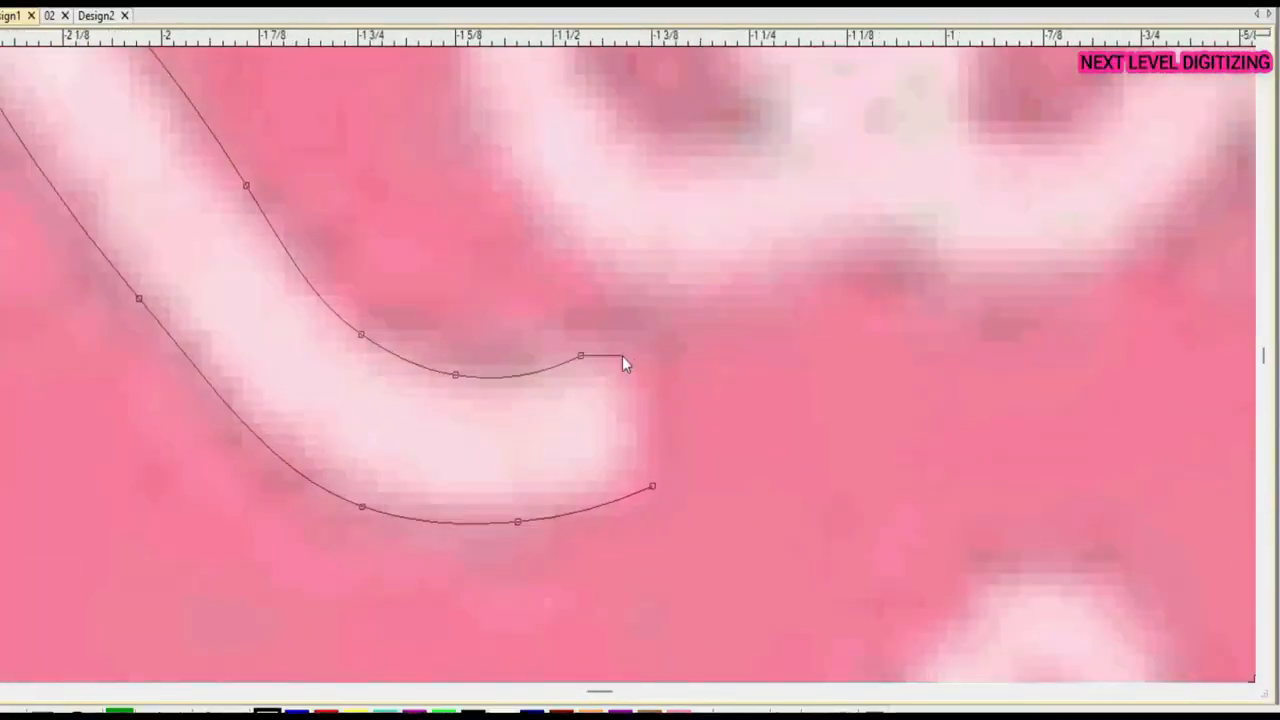
left_click(667, 435)
scroll(652, 486, "up", 3)
left_click(628, 363)
scroll(627, 365, "down", 4)
key("Return")
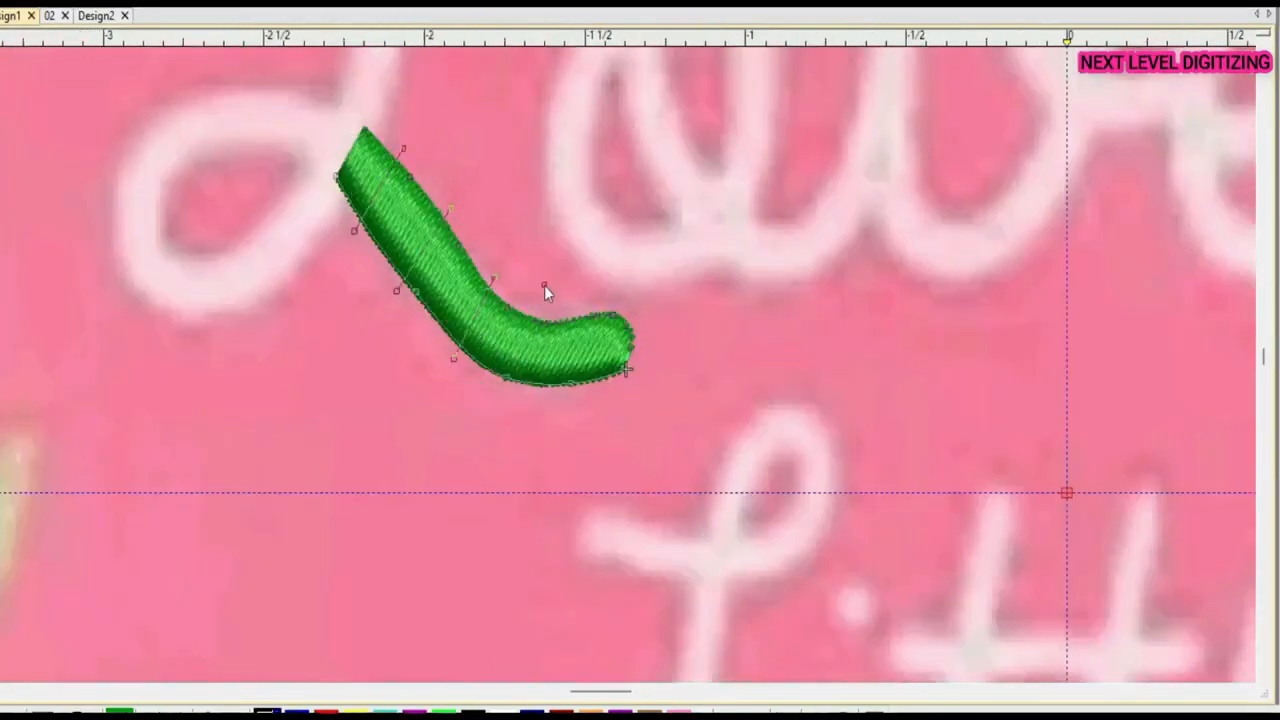
Reshape the upper edge of the L's satin tail stroke to follow the artwork
key("h")
scroll(551, 323, "up", 2)
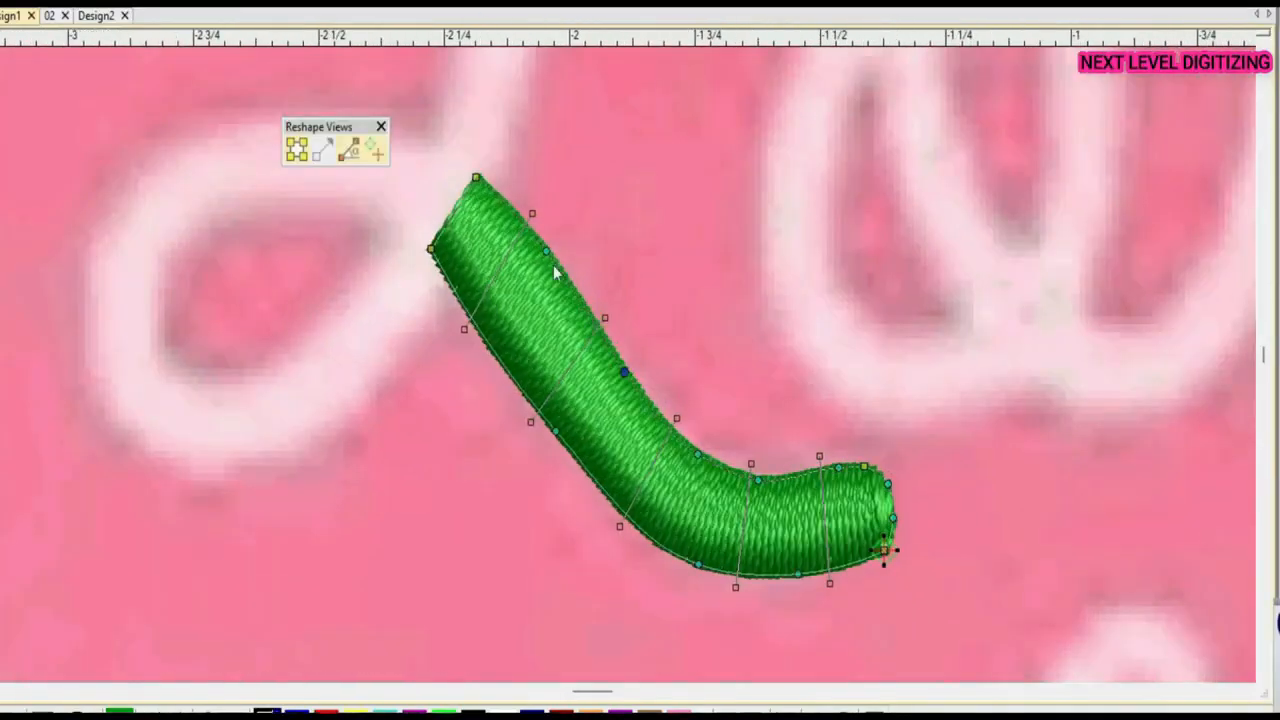
key("Escape")
scroll(712, 255, "down", 3)
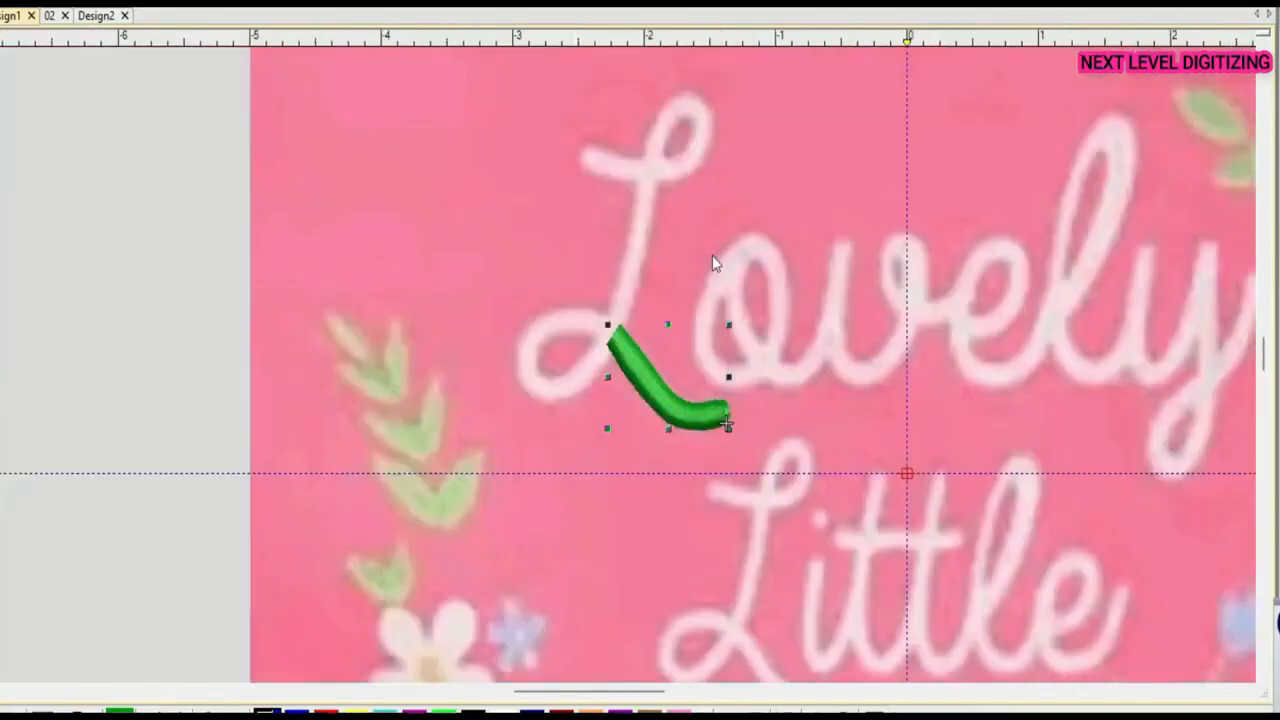
Trace the inside of the L's lower loop, up the stem's left edge and over the top of the upper loop
scroll(632, 350, "up", 5)
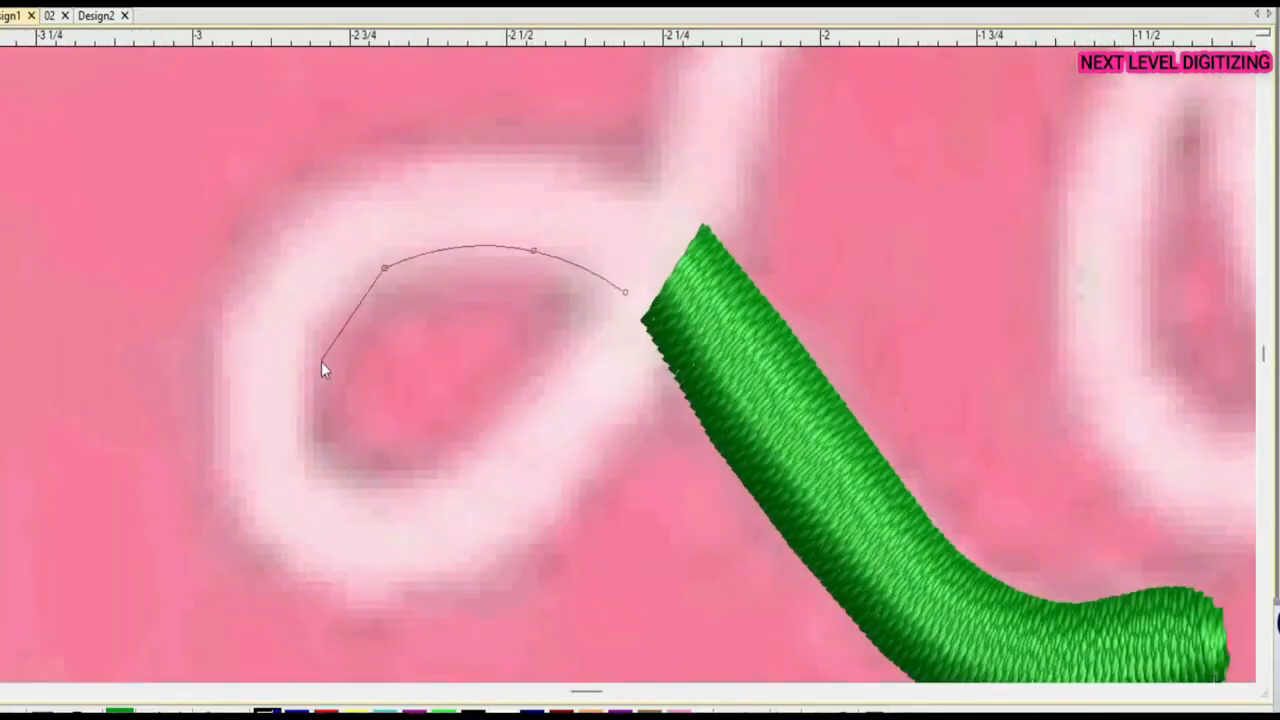
left_click(540, 390)
scroll(627, 365, "down", 3)
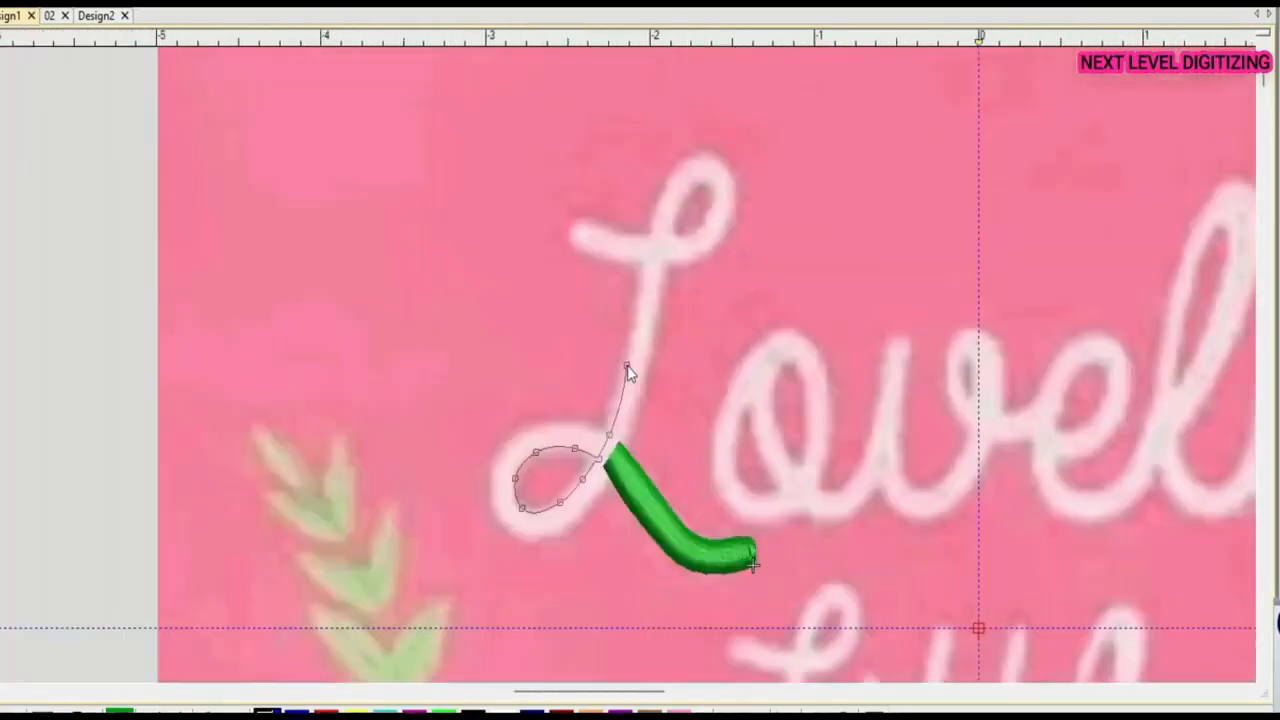
scroll(657, 277, "up", 2)
left_click(670, 245)
left_click(633, 333)
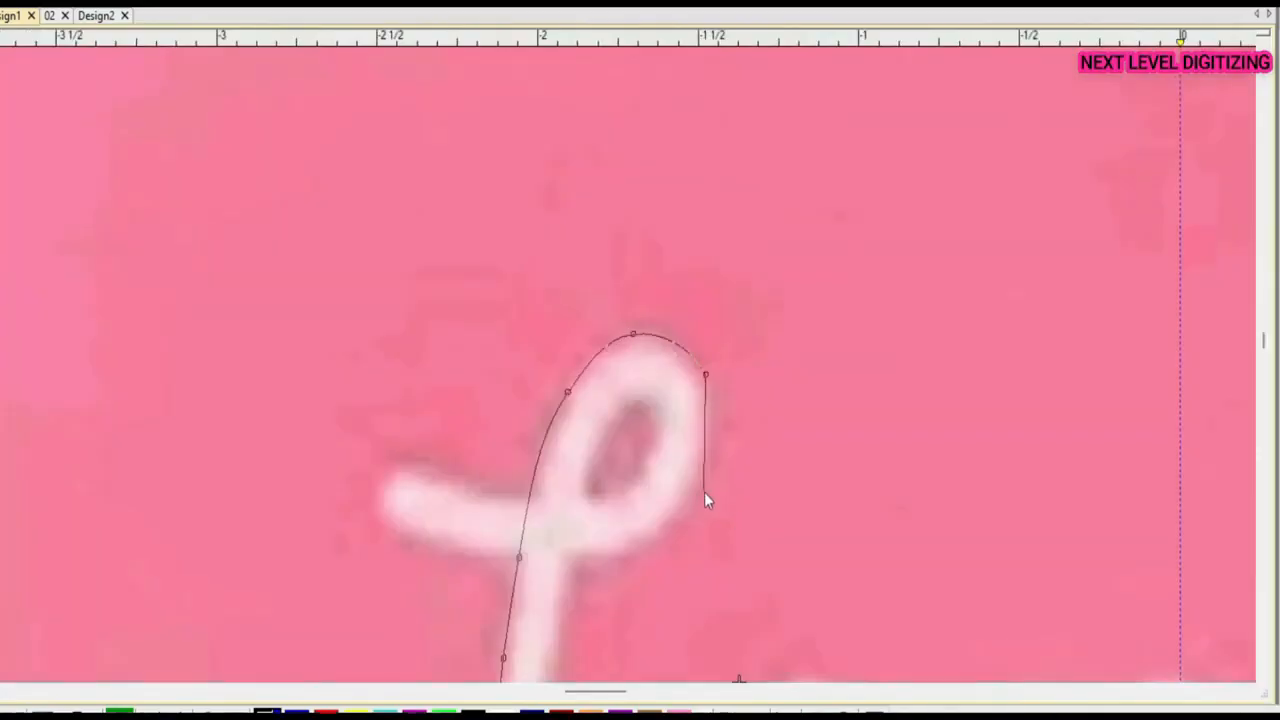
Continue the outline around the upper loop's outer end and inner edge, then onto the stem's right edge
left_click(569, 555)
scroll(569, 555, "up", 1)
left_click(569, 506)
scroll(600, 505, "up", 1)
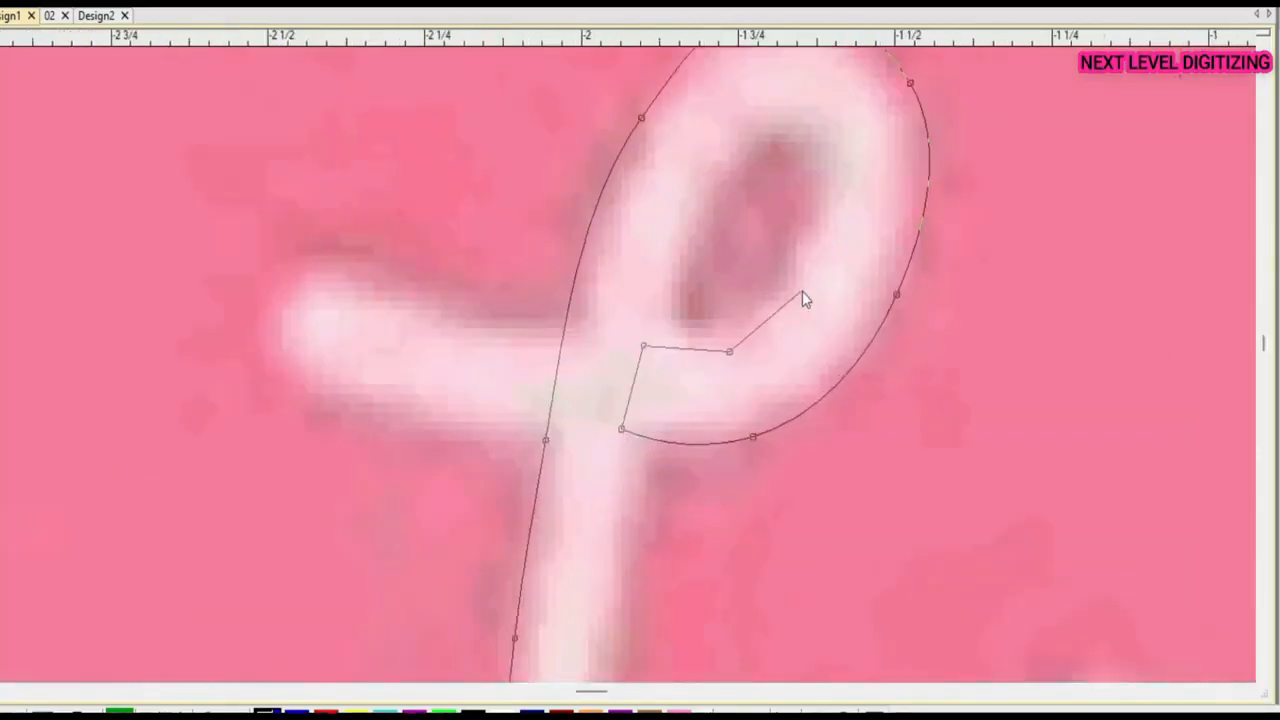
left_click(665, 315)
left_click(620, 569)
Trace down the stem's right edge and around the outside of the lower loop, then close the outline as a stitched shape
scroll(631, 368, "down", 1)
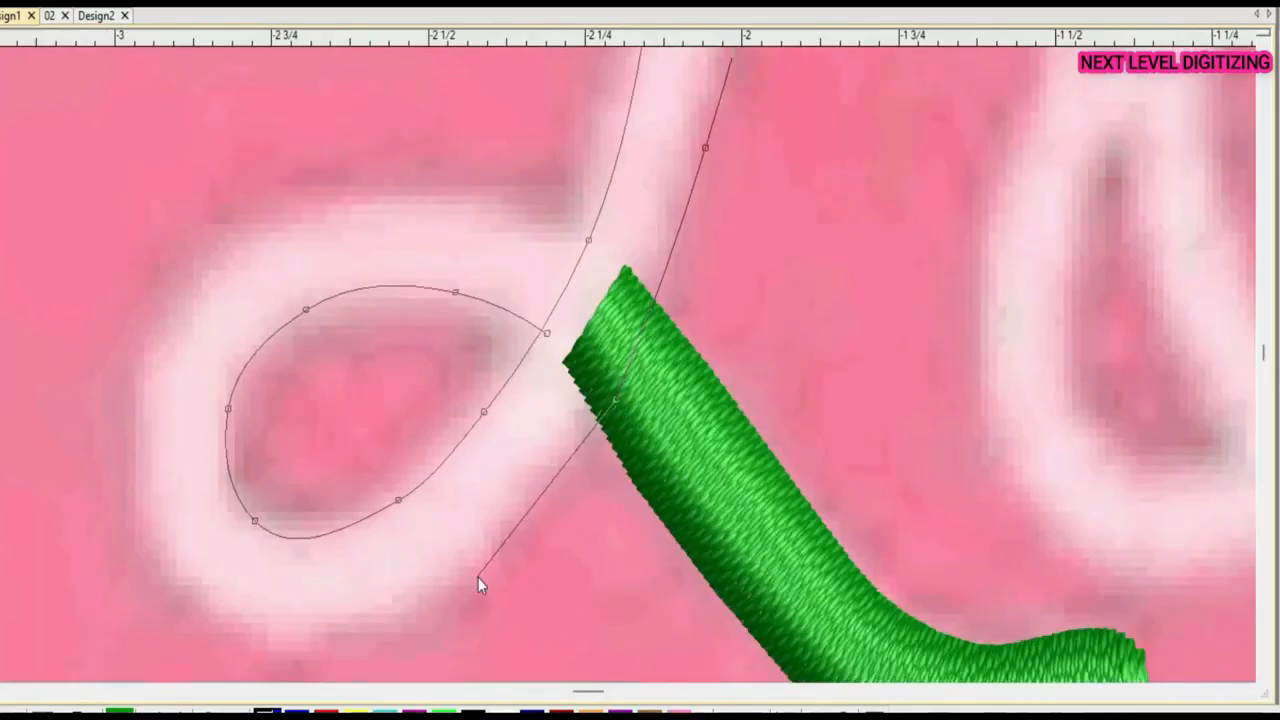
scroll(478, 577, "down", 1)
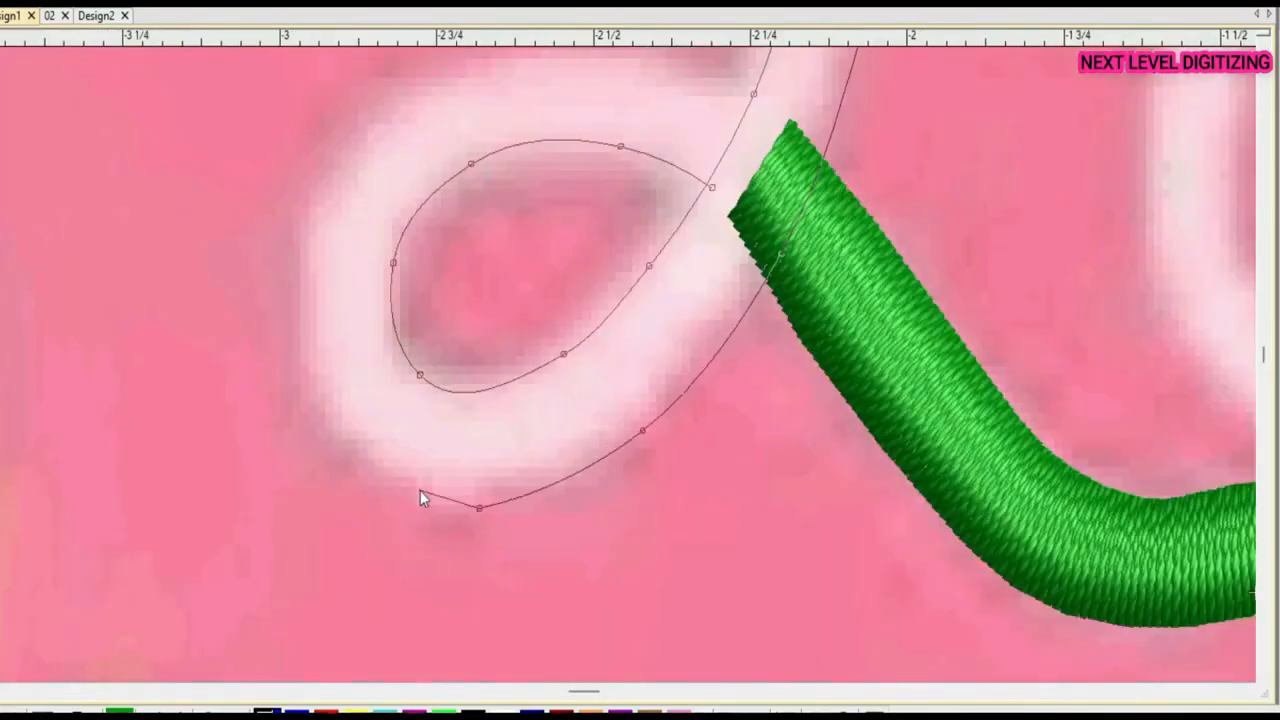
left_click(423, 491)
scroll(470, 420, "up", 1)
left_click(514, 323)
left_click(835, 354)
scroll(894, 428, "down", 1)
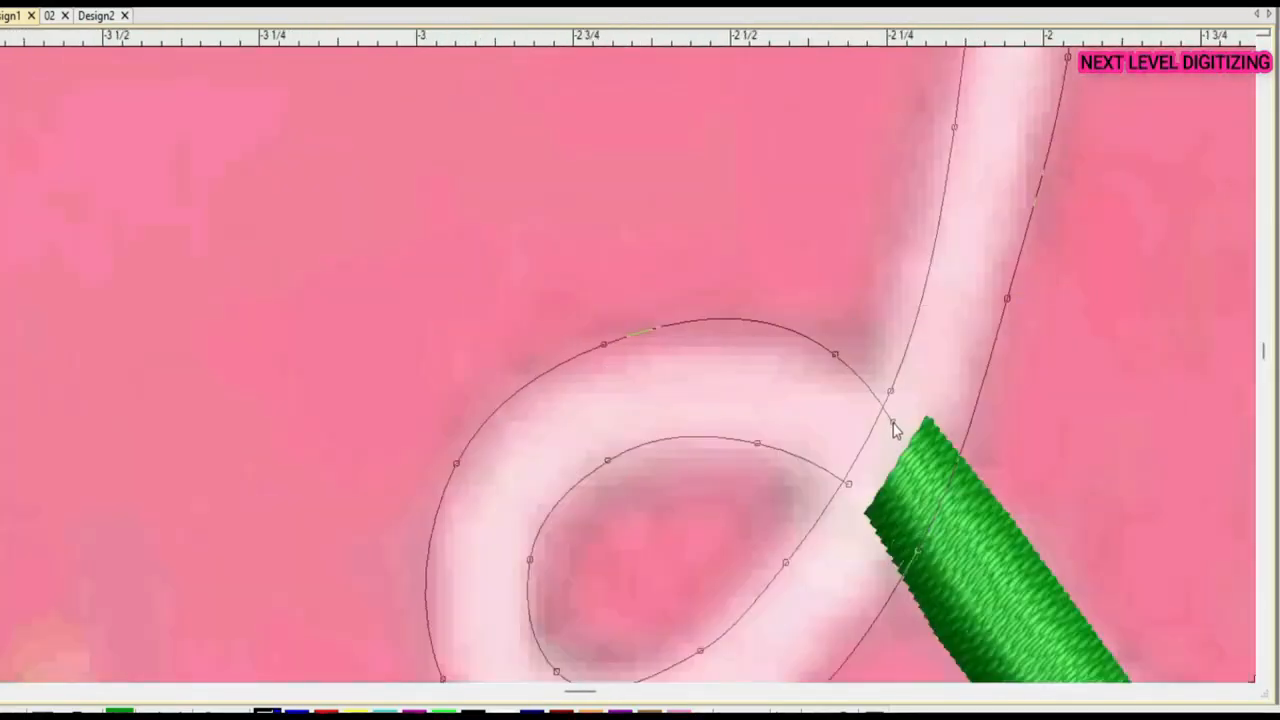
scroll(632, 371, "up", 4)
scroll(629, 371, "down", 8)
key("Return")
Add stitch angle lines across the L's upper loop, stem and lower loop
scroll(630, 372, "up", 3)
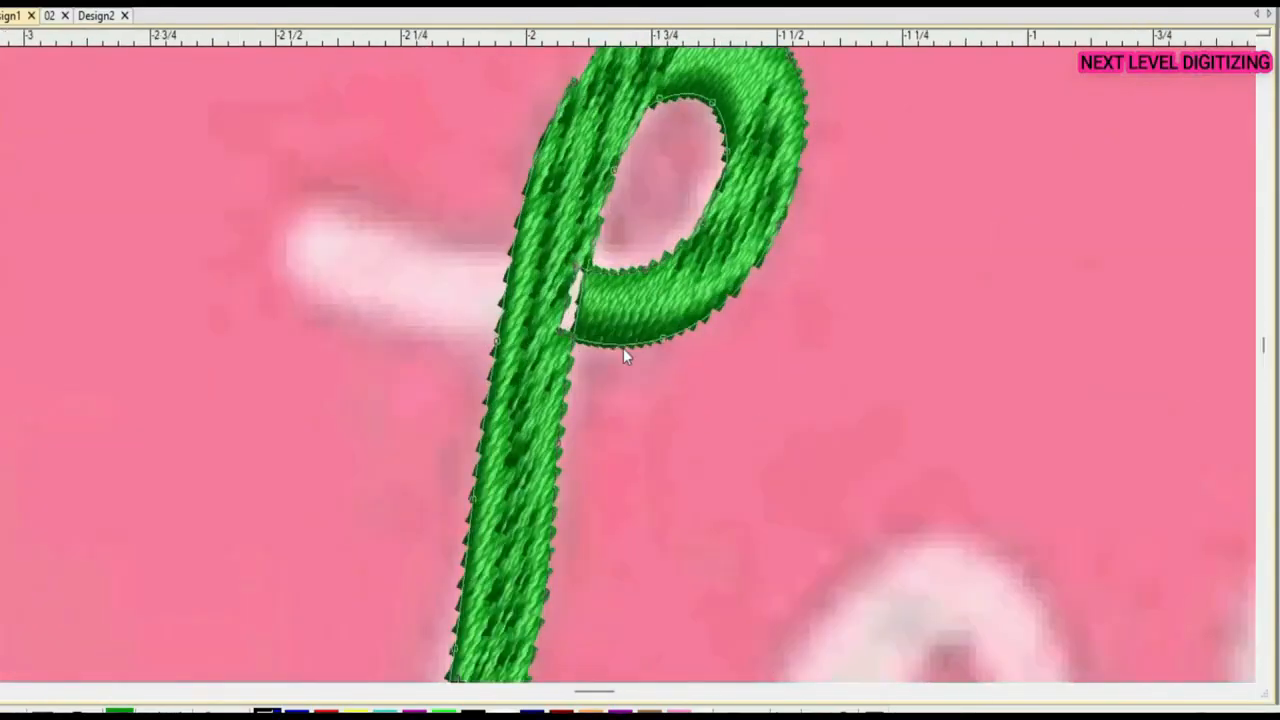
scroll(623, 348, "up", 2)
scroll(694, 183, "down", 1)
scroll(555, 255, "down", 1)
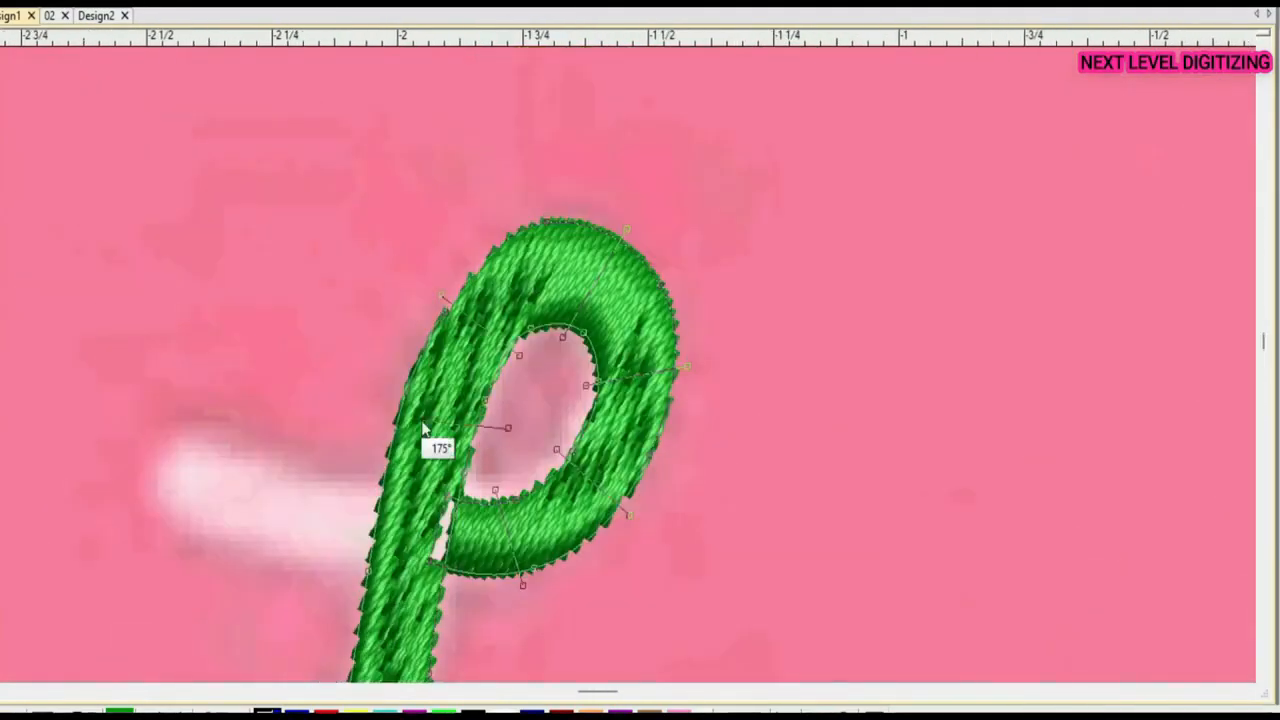
scroll(434, 449, "down", 2)
scroll(425, 507, "down", 2)
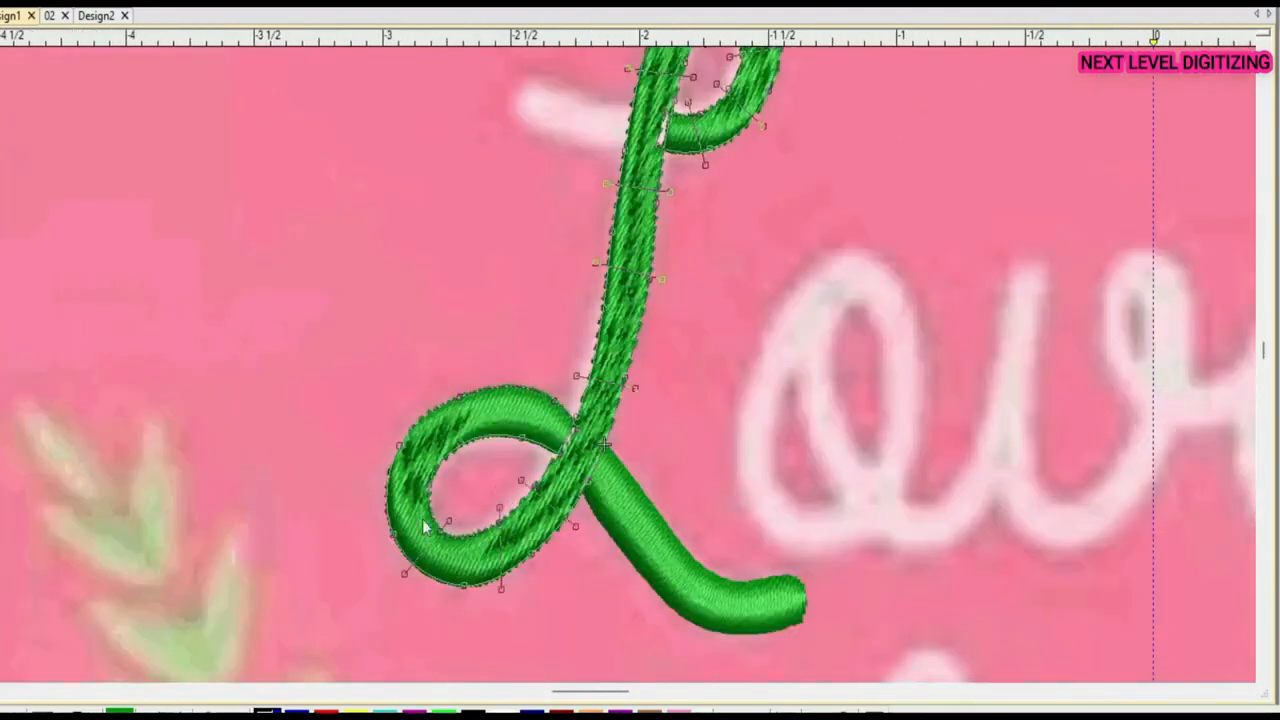
Move the lower loop's two end nodes onto the stem's edge to close the gap at the crossing
scroll(527, 463, "up", 3)
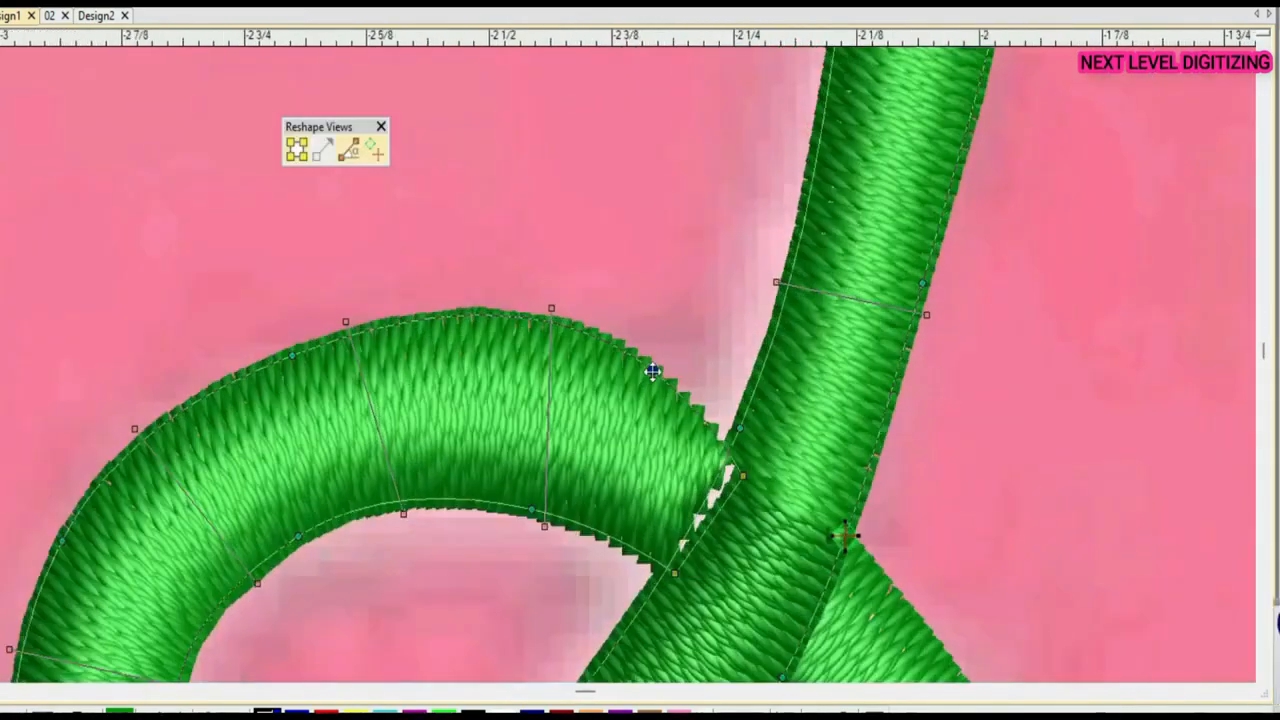
scroll(737, 471, "up", 1)
left_click_drag(548, 503, 540, 495)
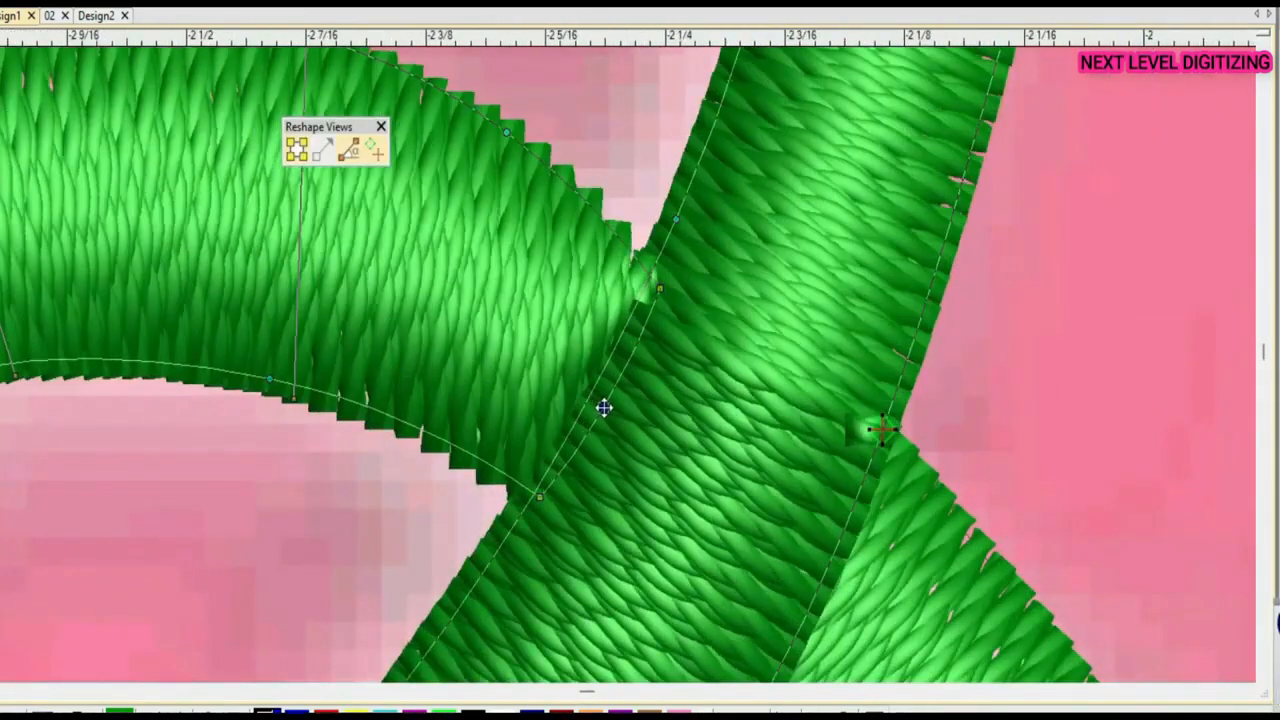
left_click(606, 409)
left_click_drag(660, 286, 651, 280)
scroll(636, 344, "down", 3)
scroll(679, 358, "up", 2)
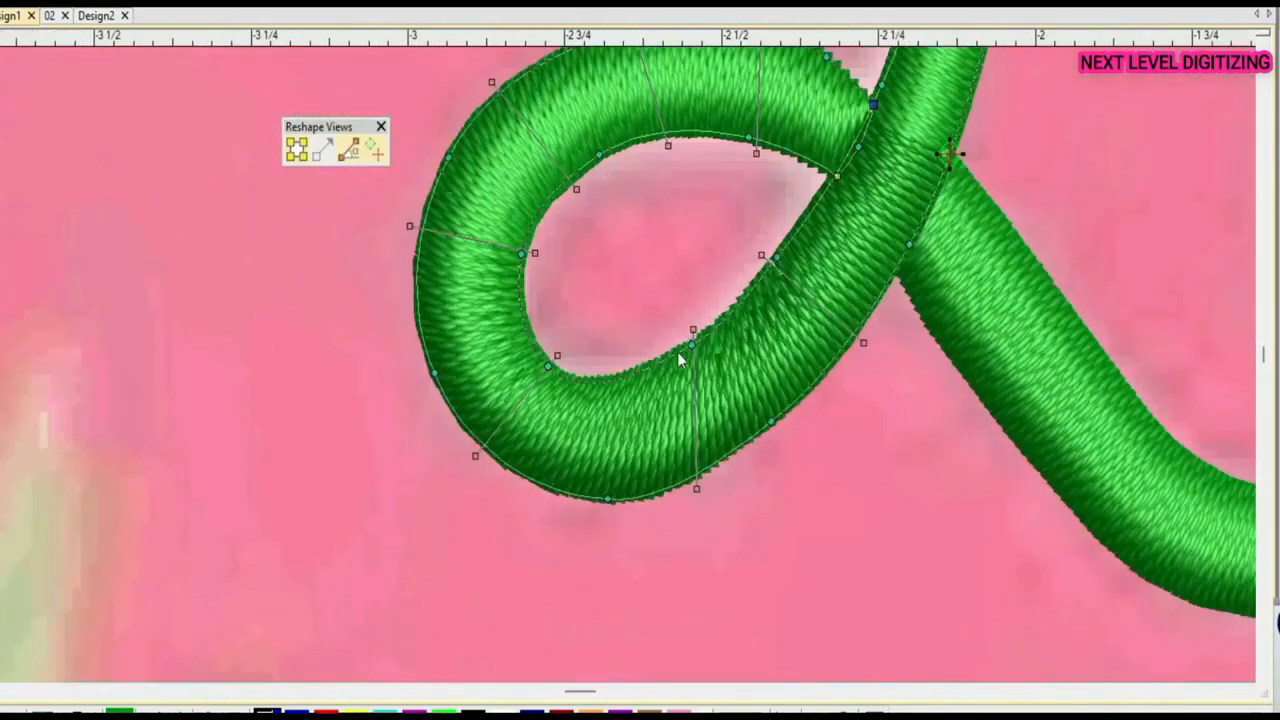
Adjust the nodes on the inner edge of the L's lower loop to smooth its curve
left_click_drag(549, 365, 554, 361)
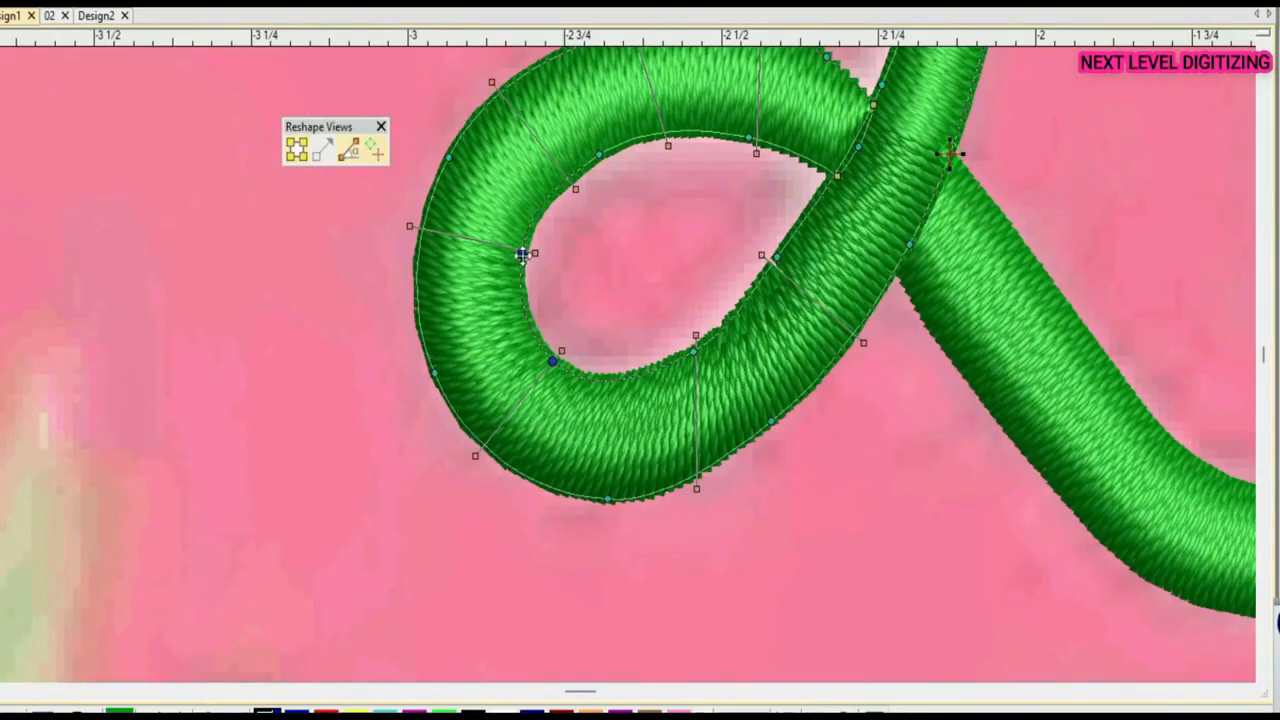
scroll(672, 365, "down", 3)
scroll(672, 365, "up", 2)
scroll(618, 365, "down", 1)
Refine the edges of the stem and upper loop, and move the upper loop's end nodes onto the stem to close the gap
scroll(580, 375, "up", 2)
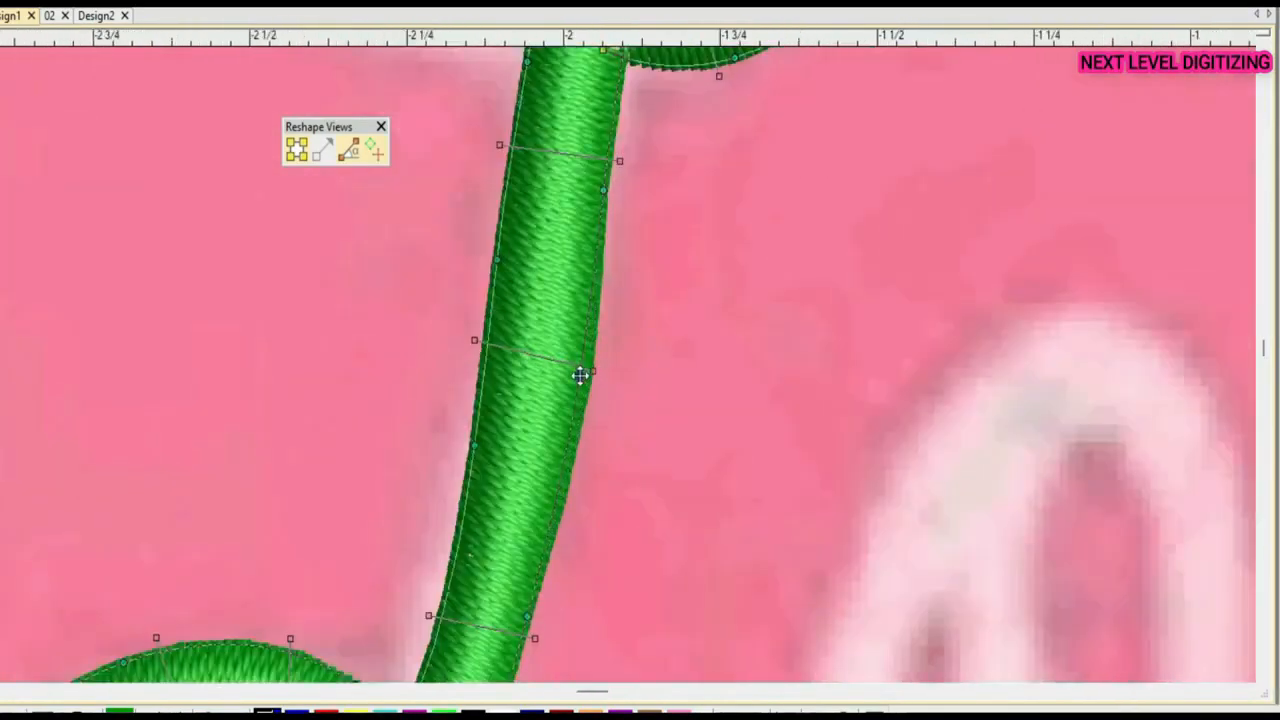
scroll(580, 375, "up", 3)
scroll(586, 283, "down", 1)
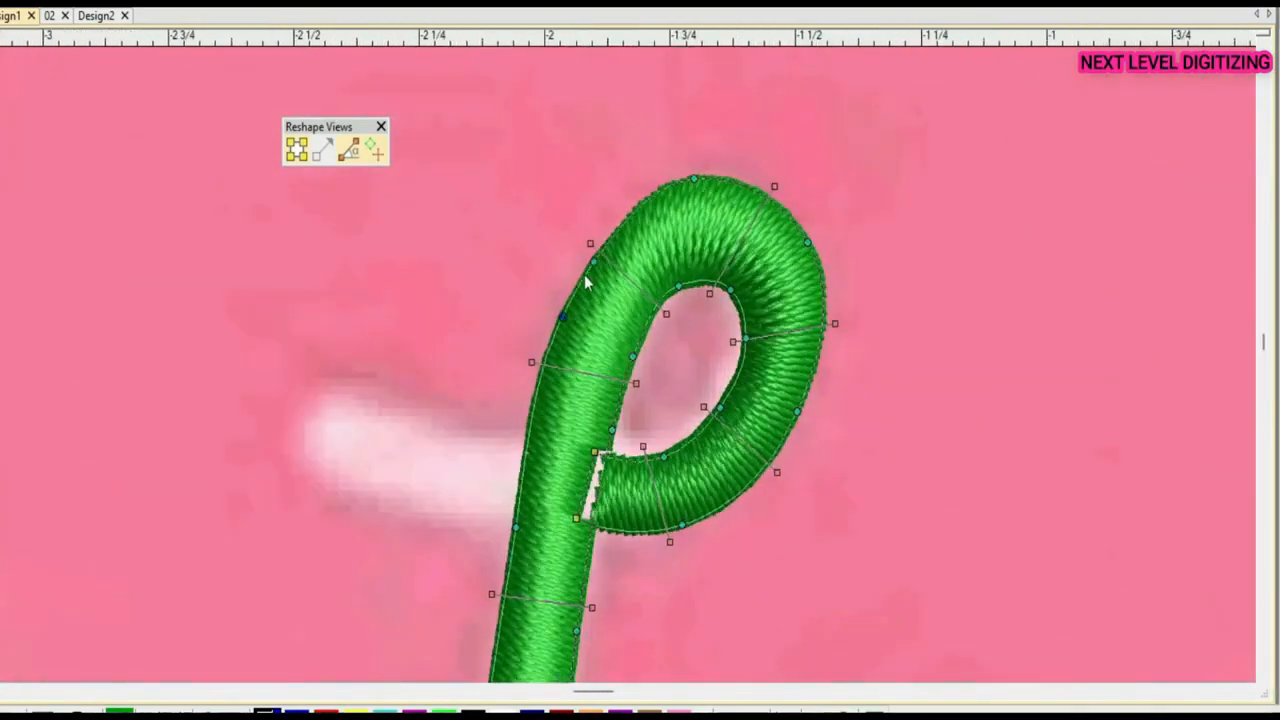
scroll(590, 455, "up", 3)
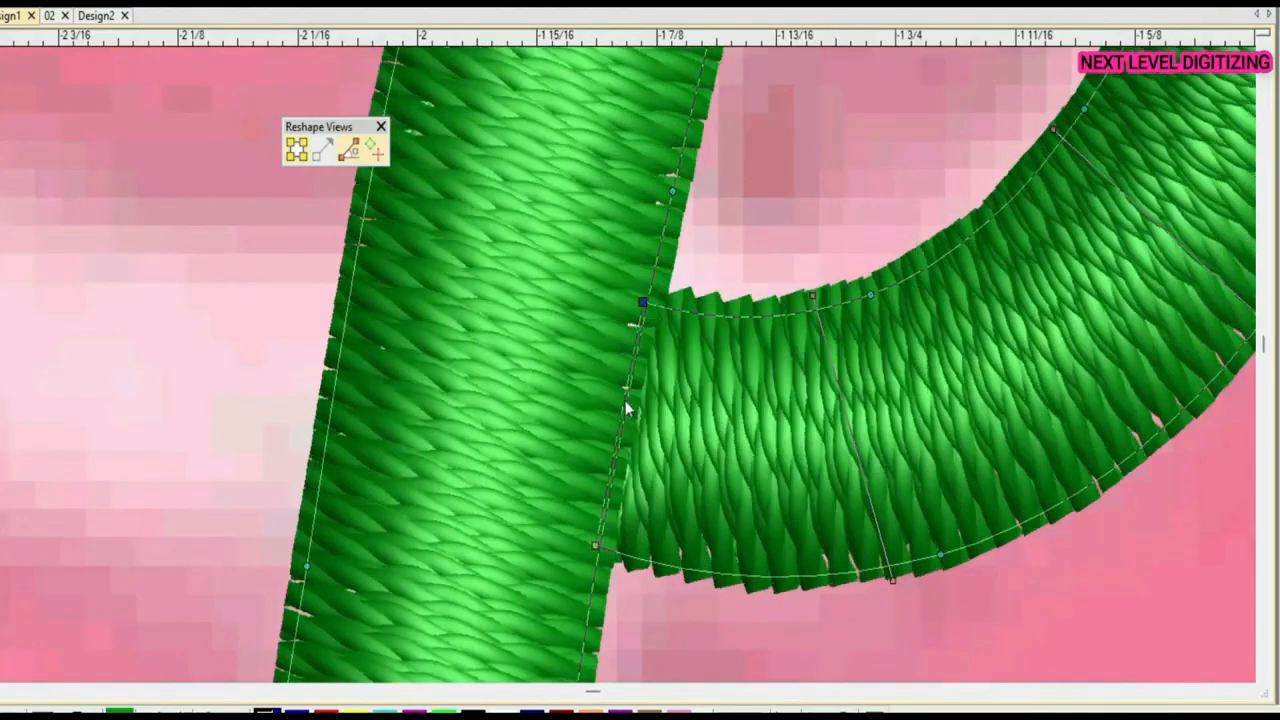
scroll(627, 405, "down", 4)
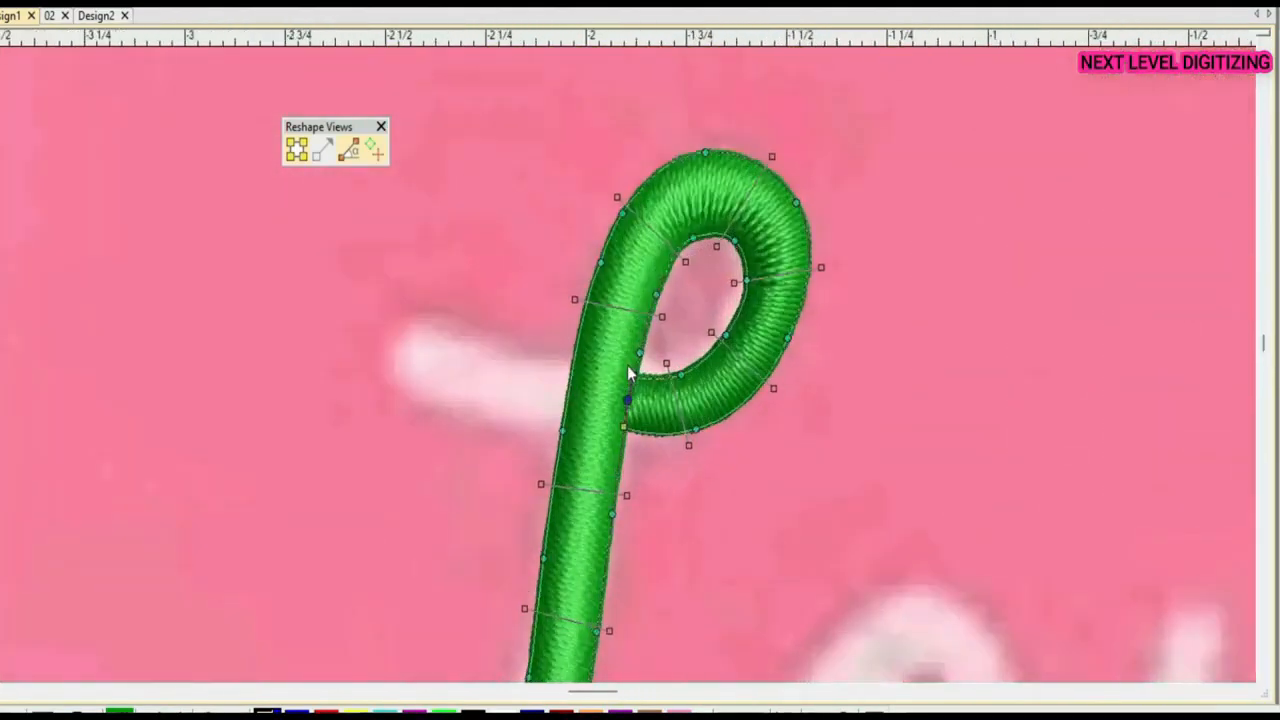
key("Escape")
Trace the L's short crossbar with a rounded outer end and its inner end overlapping the stem, and close the outline
scroll(646, 371, "up", 1)
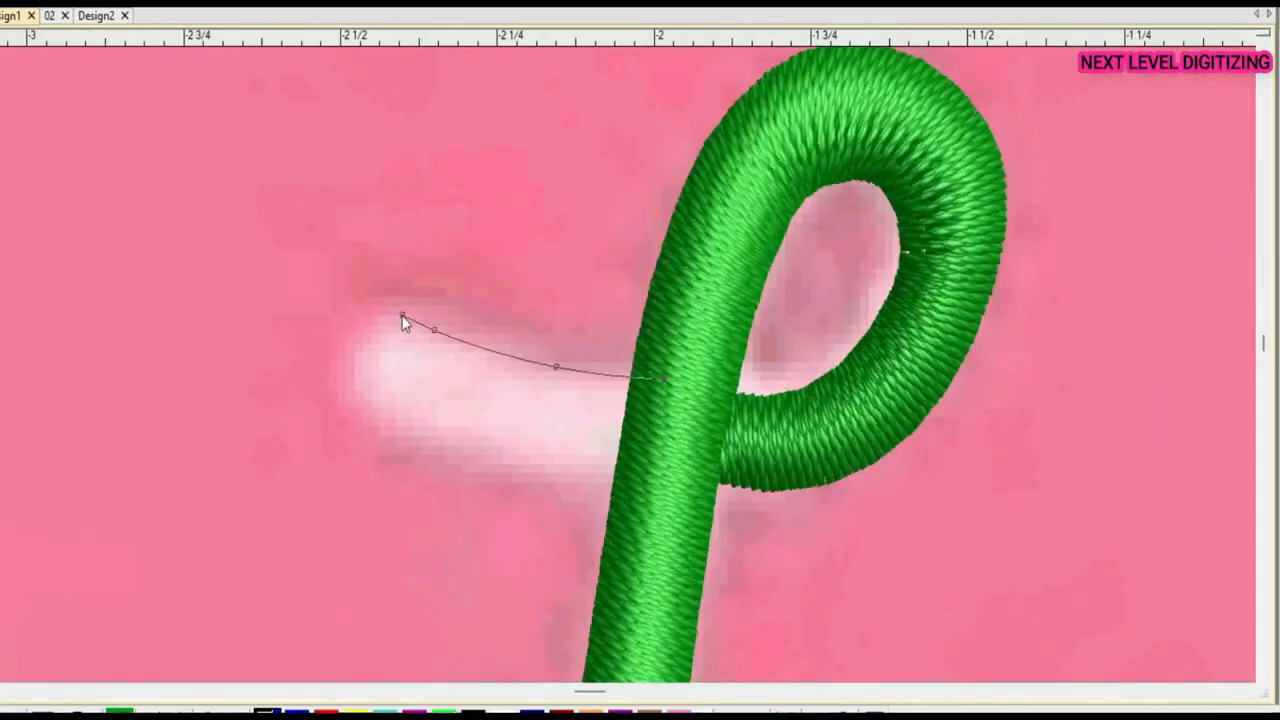
left_click(659, 460)
scroll(664, 379, "up", 10)
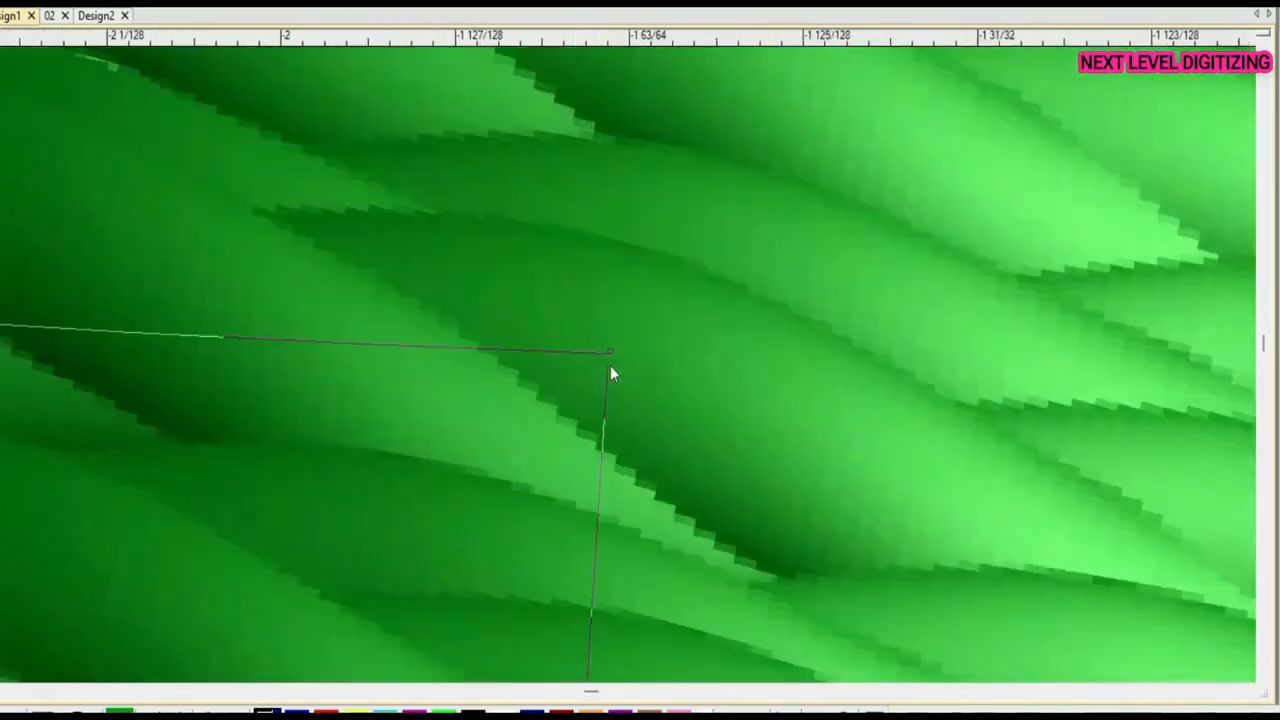
scroll(629, 358, "down", 12)
key("Return")
scroll(627, 365, "up", 2)
Fill the crossbar with satin using angle lines across it, and move its stitch start/end point to the stem
key("h")
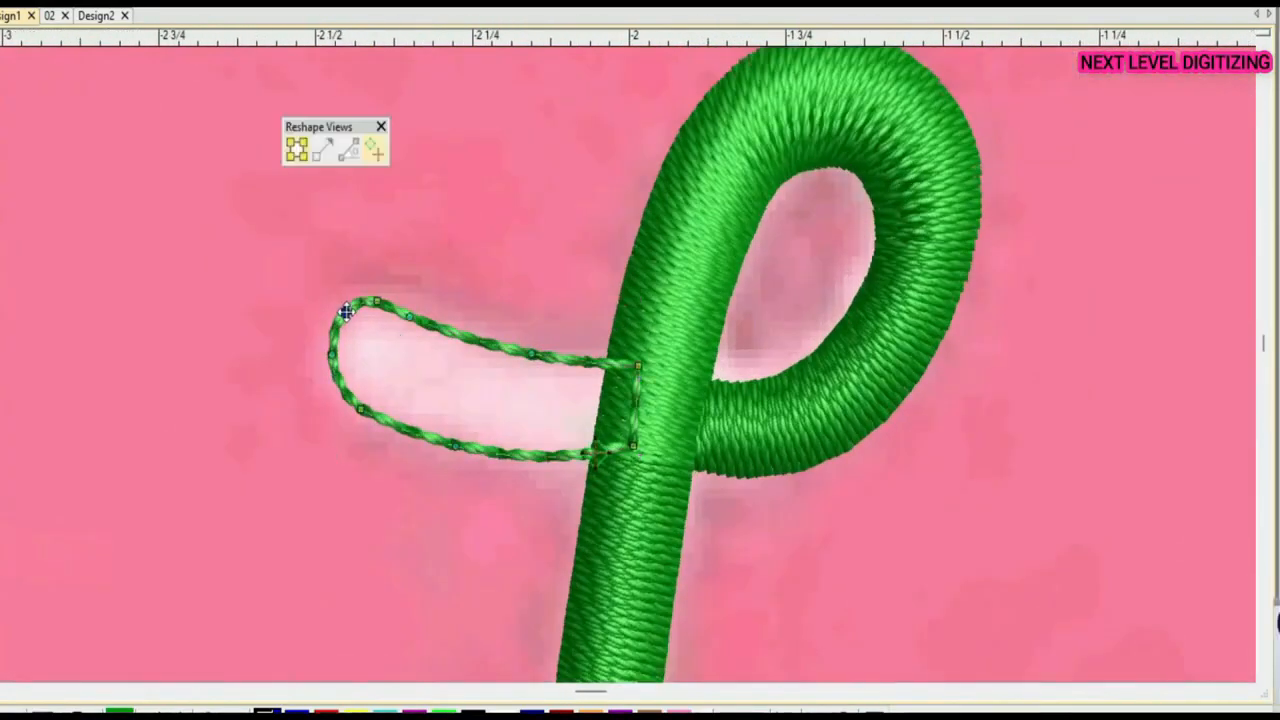
key("Escape")
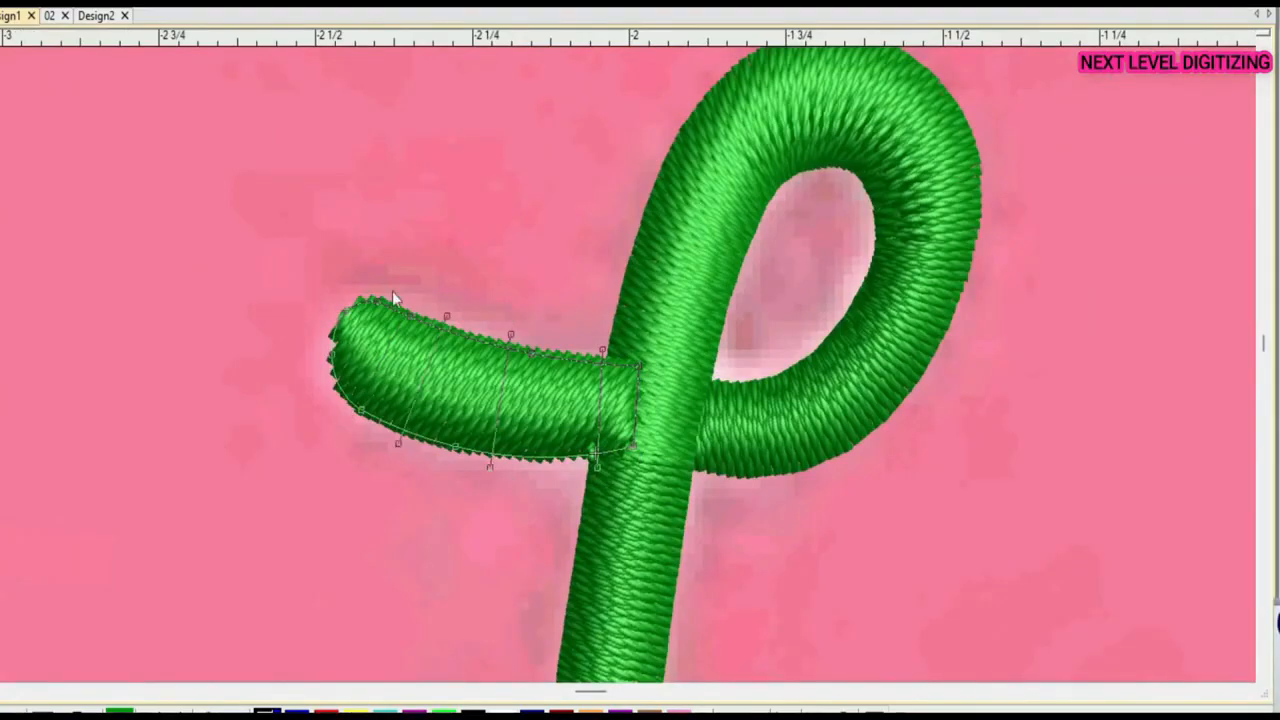
key("h")
key("Escape")
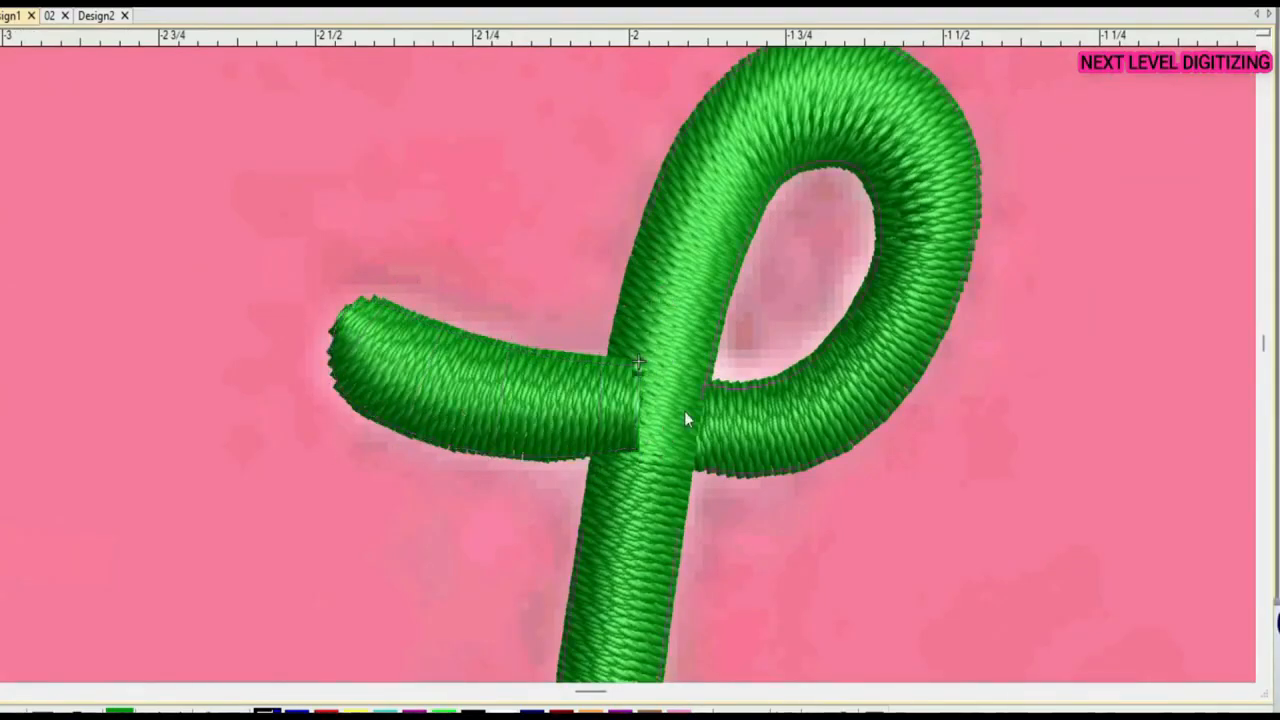
Reshape the L's tail stroke, moving its stitch start/end point to where it meets the stem
scroll(686, 423, "down", 4)
scroll(630, 370, "up", 3)
scroll(627, 370, "up", 5)
key("h")
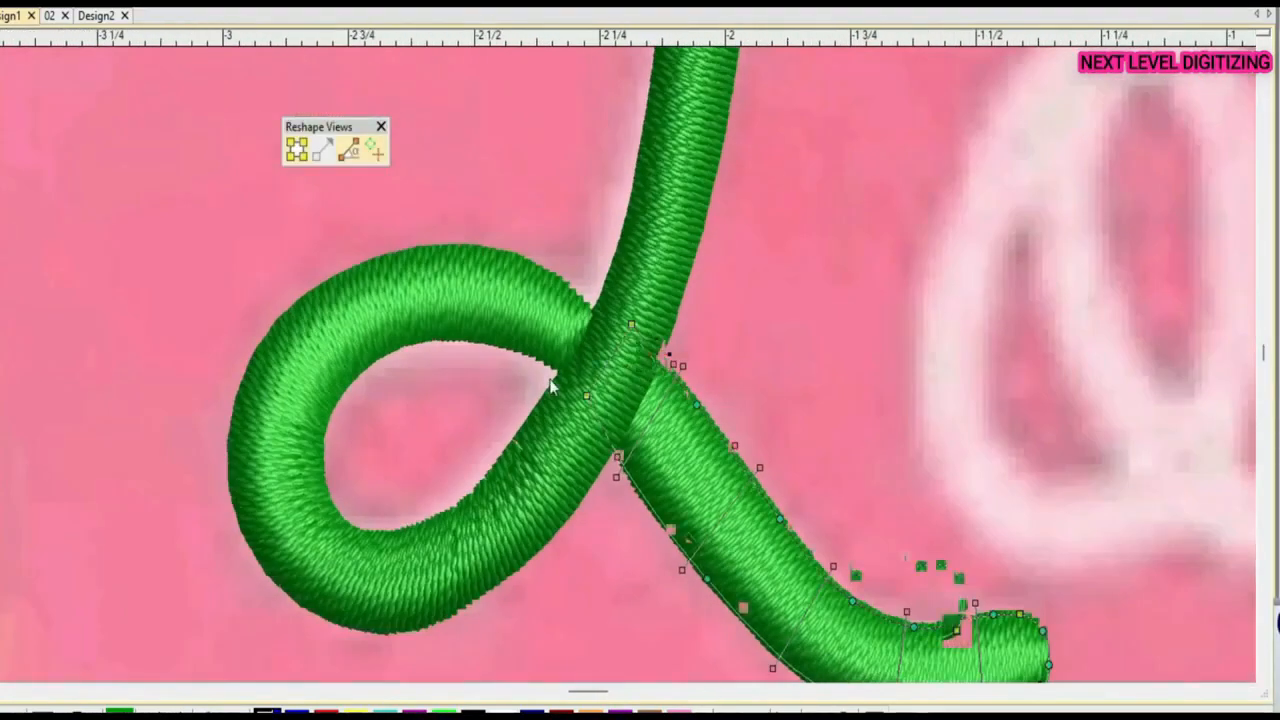
scroll(552, 386, "down", 1)
key("Escape")
Adjust the stitch angle lines around the L's lower loop and fine-tune the nodes on the loop's outer edge
left_click(614, 443)
key("h")
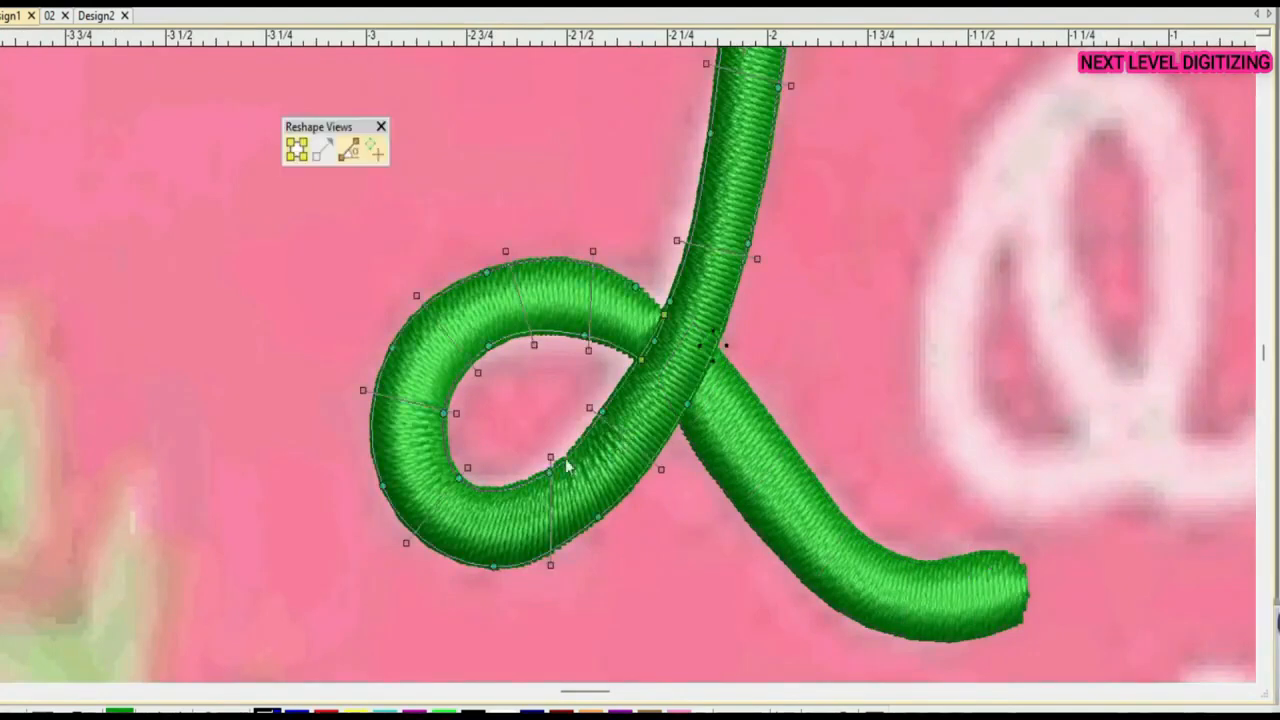
left_click_drag(566, 463, 536, 464)
left_click_drag(588, 347, 526, 347)
left_click_drag(487, 272, 487, 266)
left_click(383, 486)
left_click(392, 347, "ctrl")
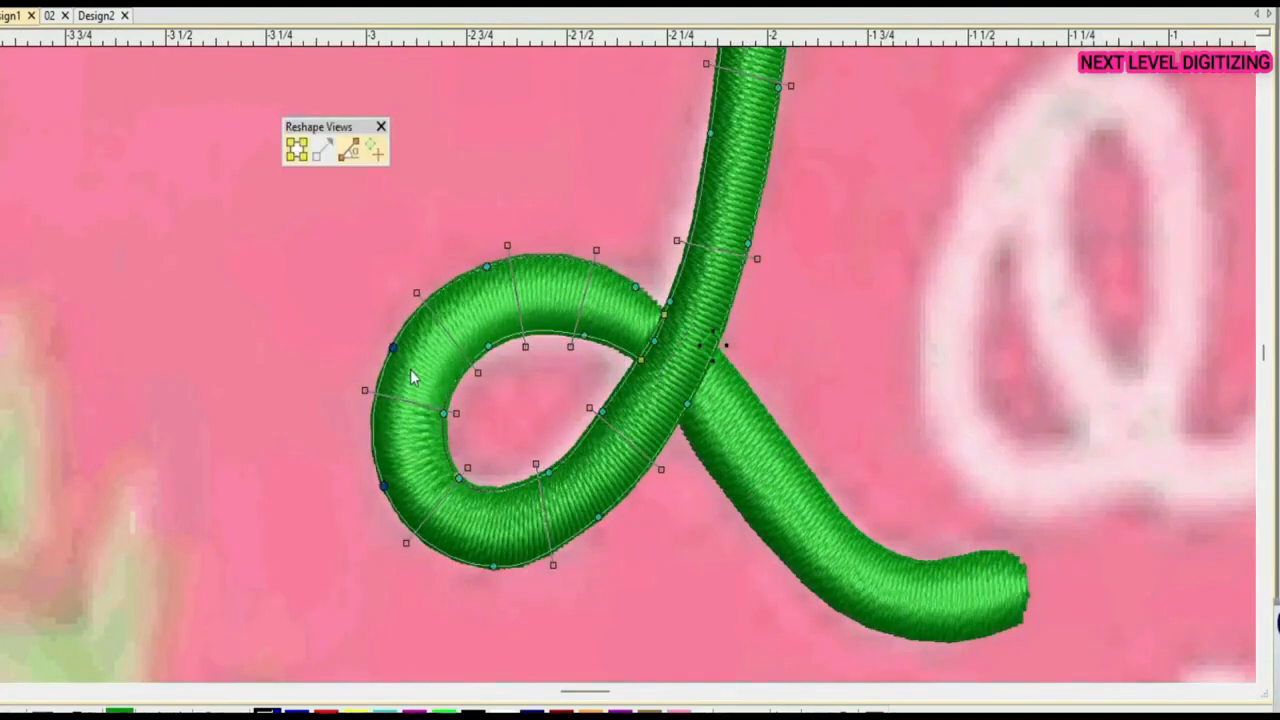
scroll(628, 365, "down", 2)
scroll(628, 365, "up", 2)
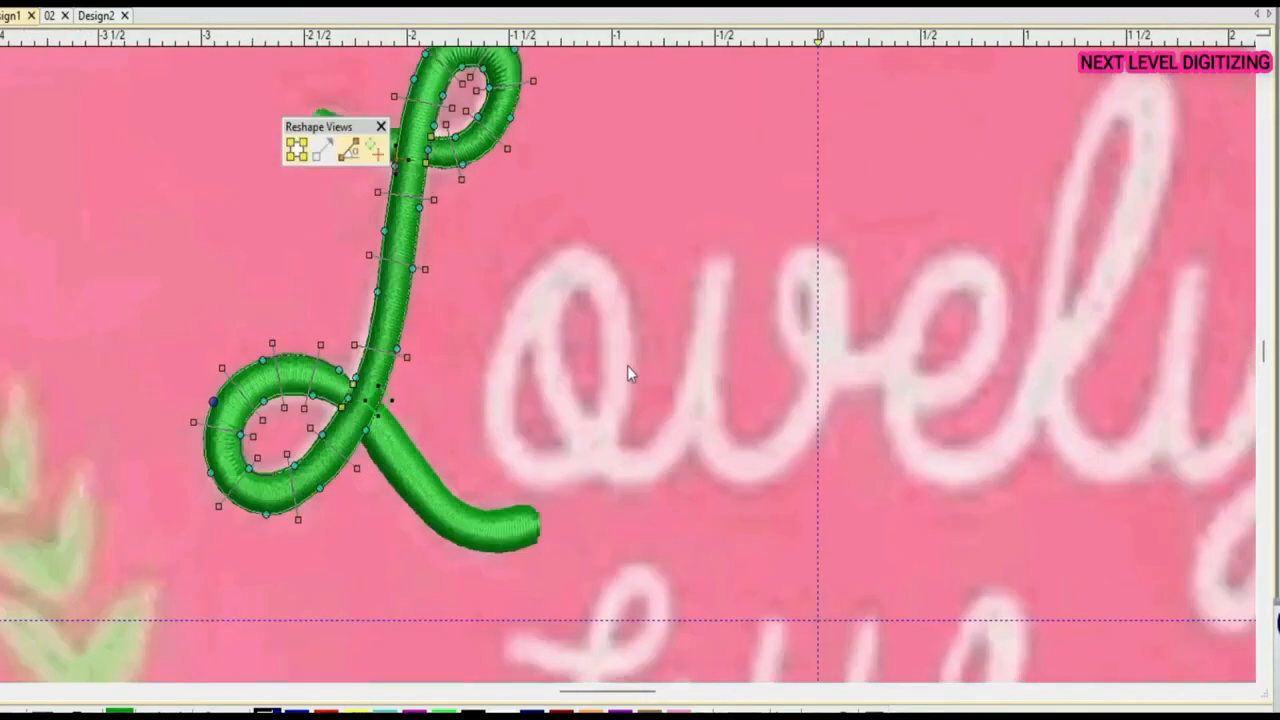
key("Escape")
Trace the U-shaped stroke from the o's inner side round the baseline up to the v's first tip, and close the outline
right_click(628, 504)
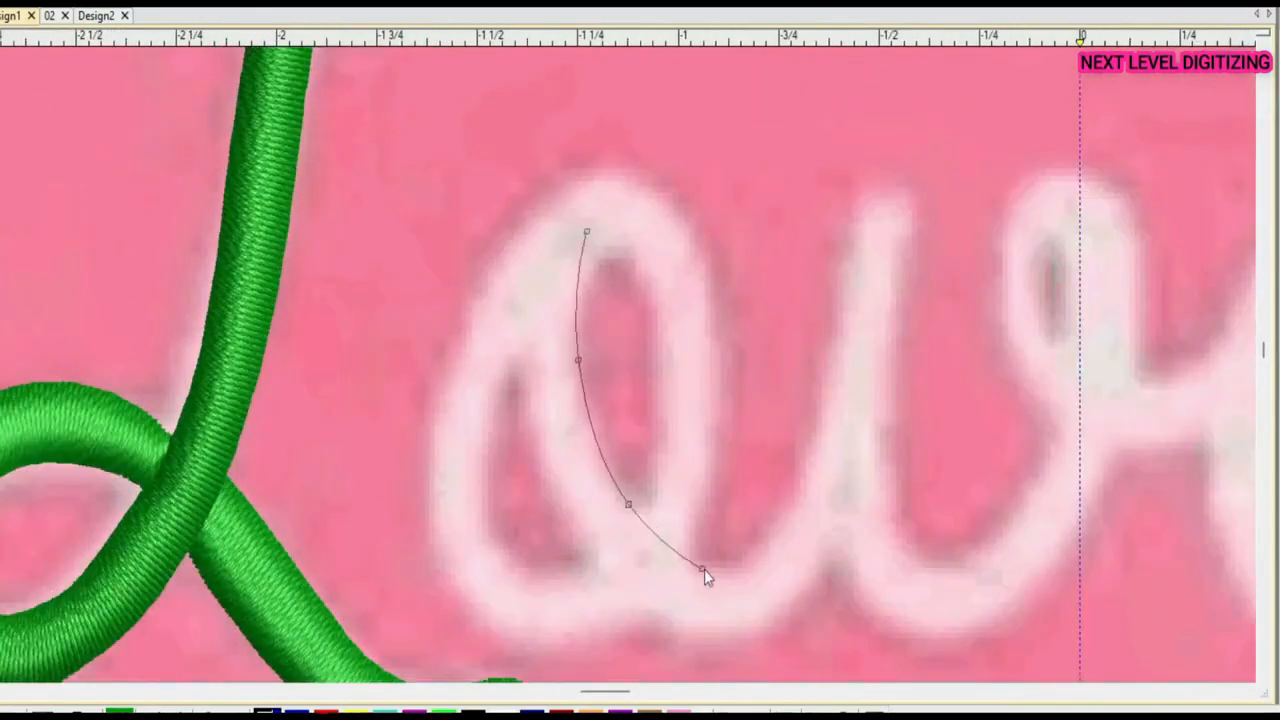
right_click(824, 403)
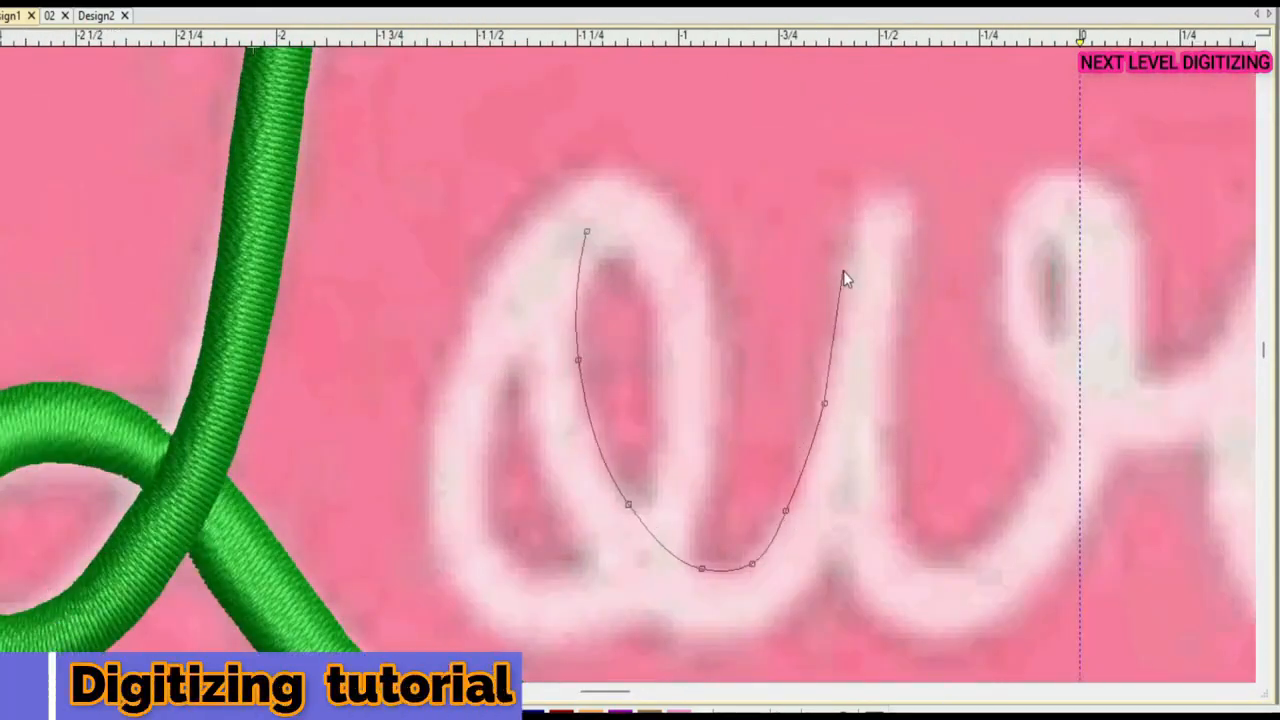
right_click(852, 519)
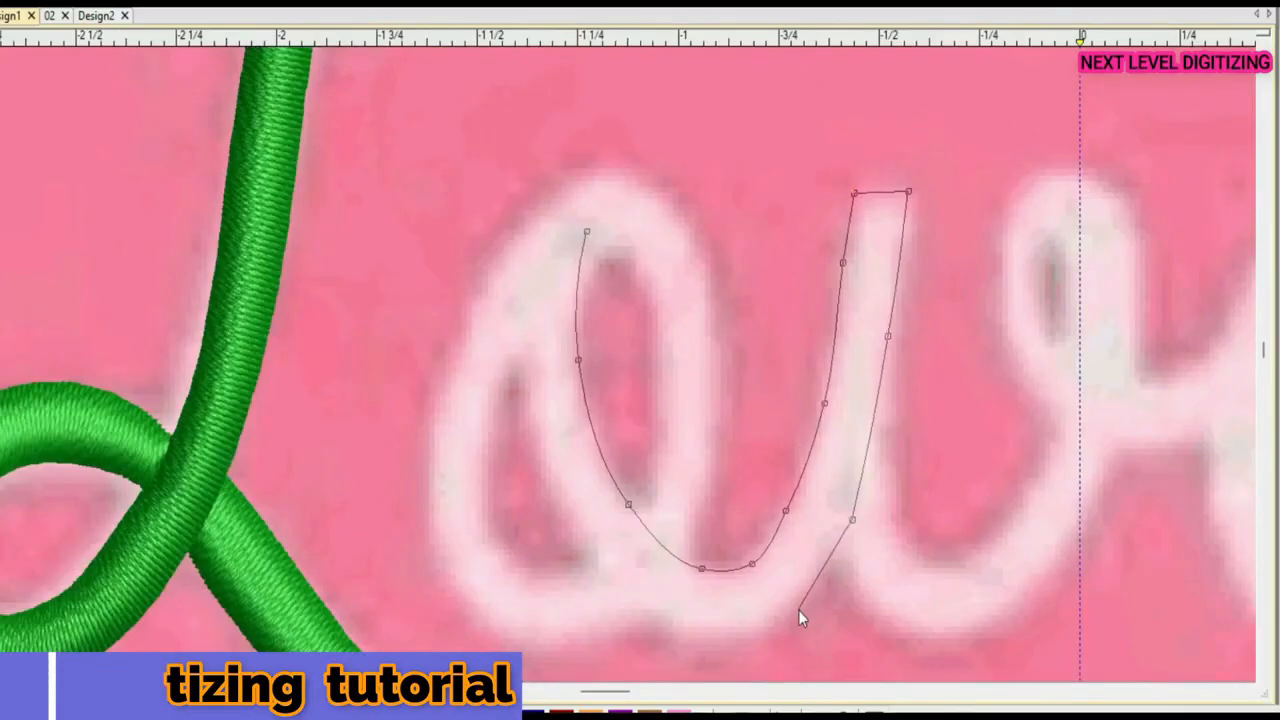
right_click(797, 609)
right_click(710, 639)
right_click(593, 571)
right_click(532, 445)
left_click(561, 228)
scroll(587, 231, "up", 11)
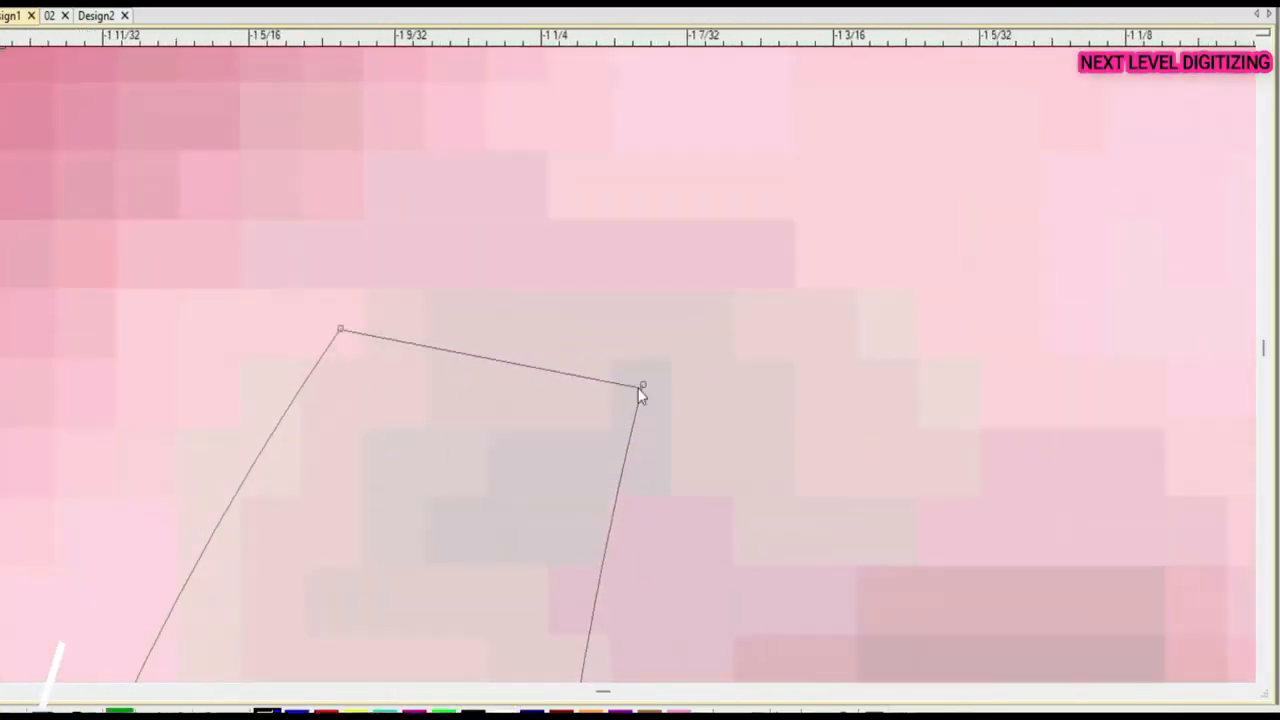
scroll(643, 389, "up", 3)
left_click(627, 363)
key("Return")
scroll(627, 365, "down", 18)
scroll(679, 412, "up", 3)
Refine the curve nodes on the U-shaped stroke's inner and outer edges to match the artwork
key("h")
scroll(600, 300, "up", 3)
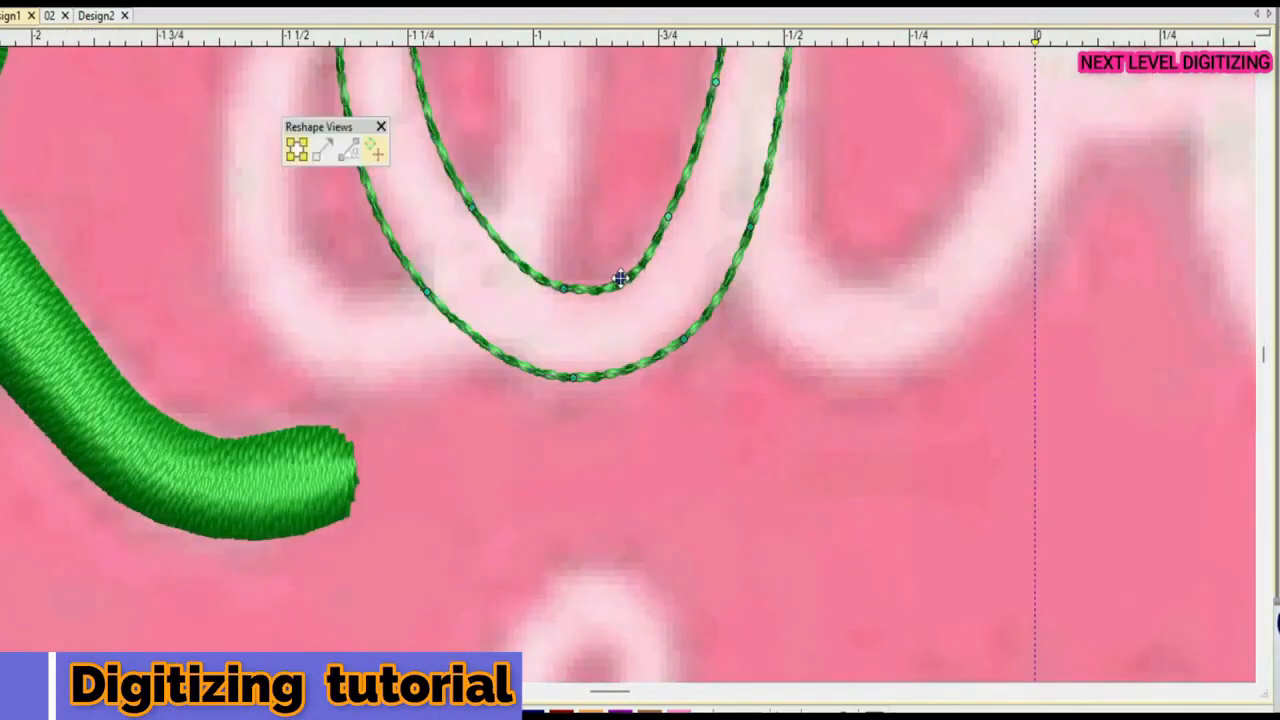
scroll(629, 364, "up", 3)
left_click_drag(602, 303, 612, 310)
scroll(612, 313, "down", 2)
scroll(628, 566, "up", 1)
left_click_drag(216, 332, 215, 333)
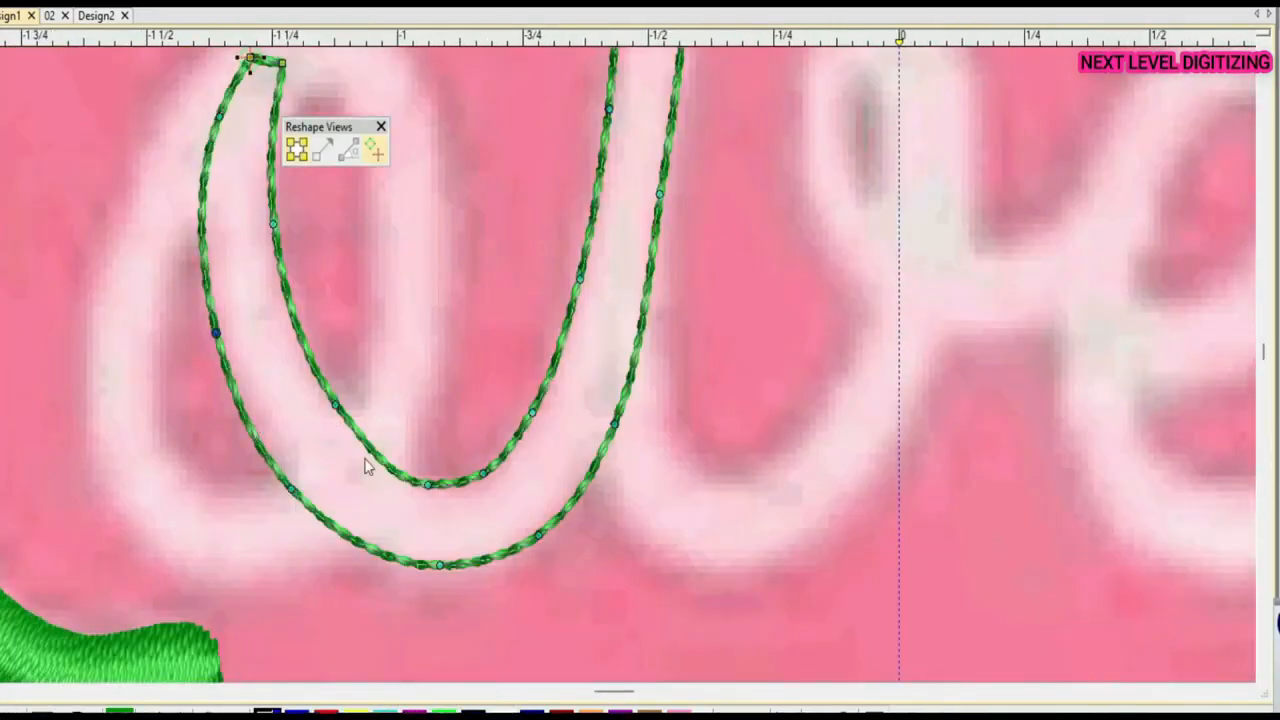
Fill the U-shaped stroke with satin, using angle lines across it along its whole length
key("Return")
scroll(628, 362, "down", 3)
scroll(628, 362, "up", 2)
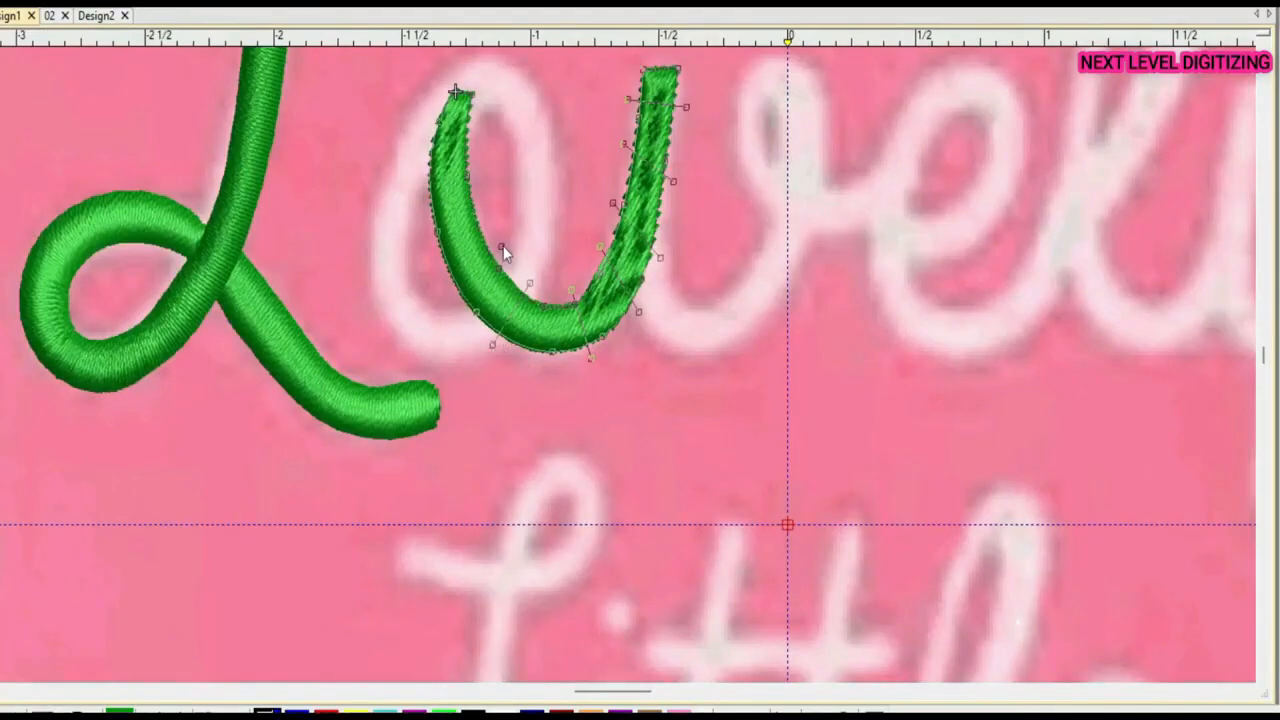
scroll(483, 165, "up", 1)
key("Return")
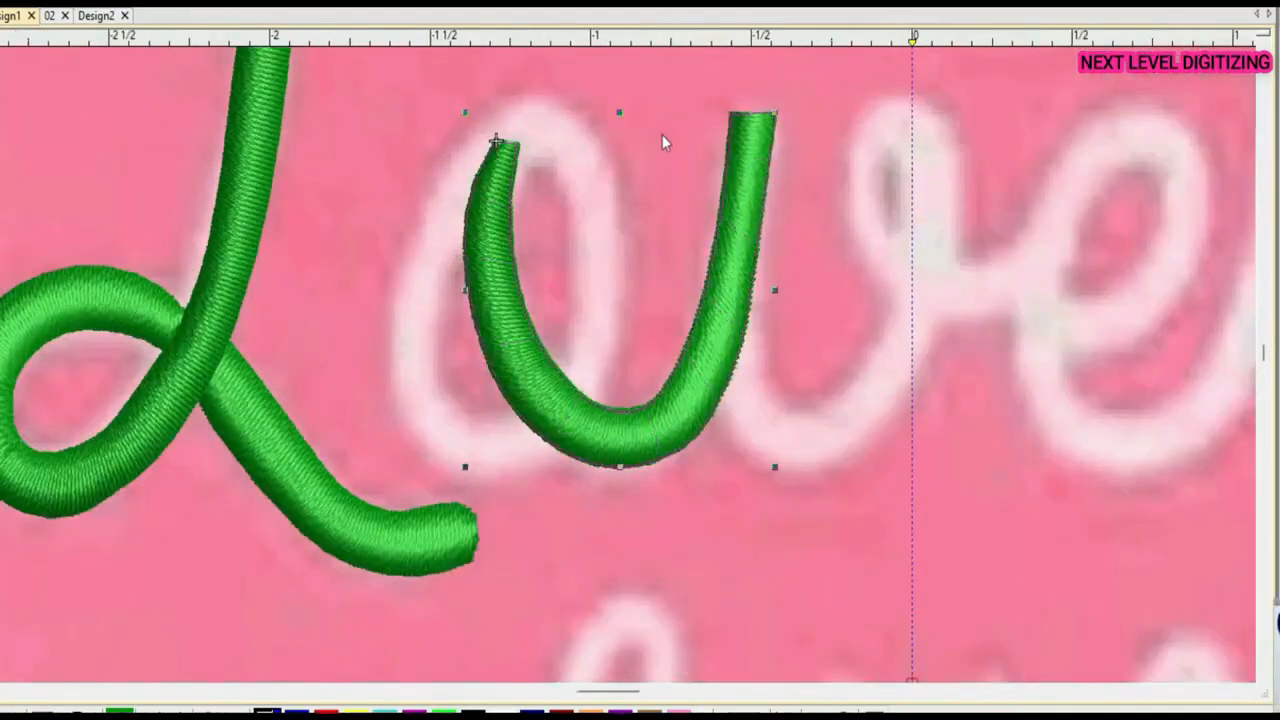
Create the o's oval ring from an outer and an inner outline matching the artwork
left_click(527, 403)
key("Return")
left_click_drag(515, 211, 515, 166)
left_click_drag(600, 398, 621, 508)
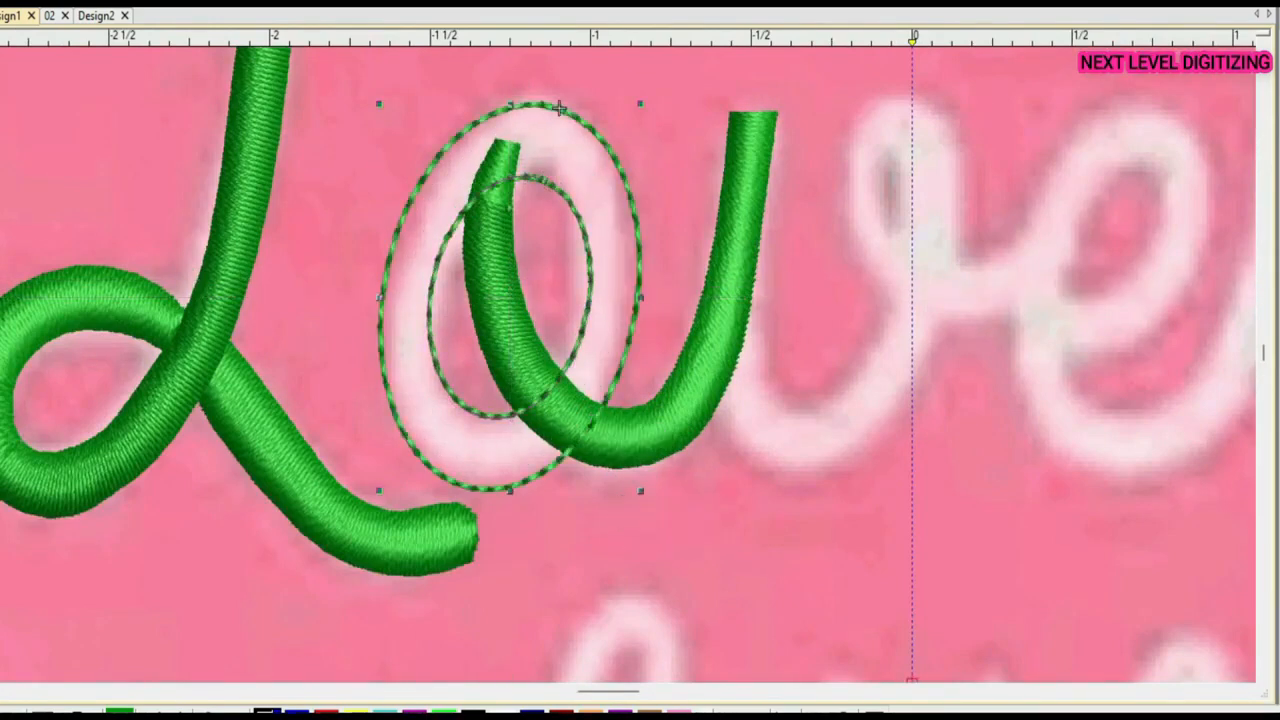
Fill the o's ring with satin, placing angle lines across the band all the way round
key("Return")
left_click(553, 309)
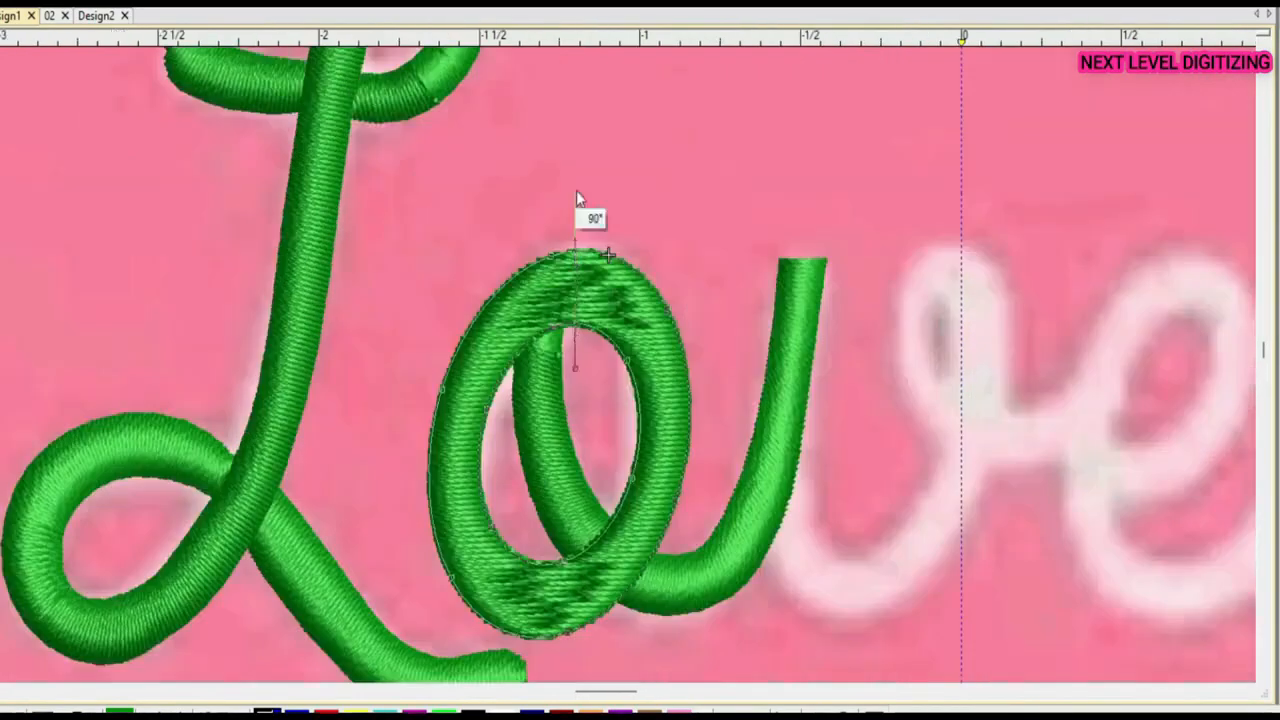
left_click(576, 197)
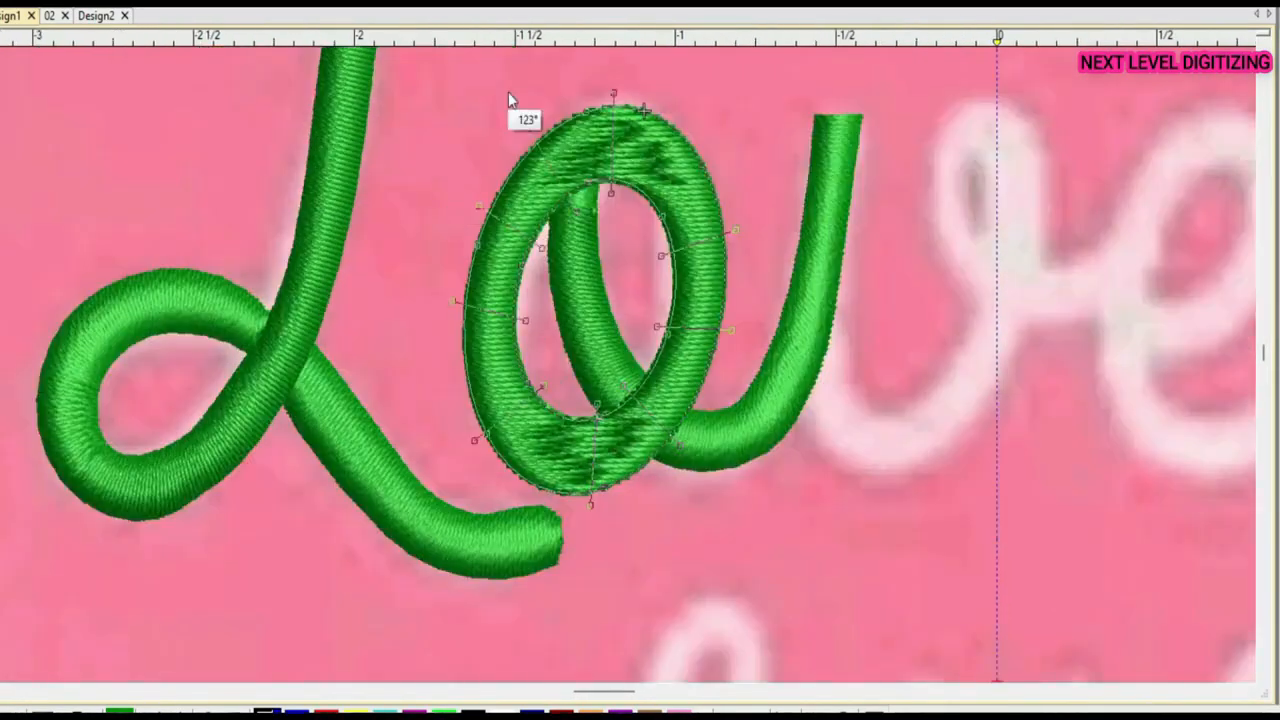
left_click(508, 92)
scroll(650, 364, "down", 2)
scroll(650, 364, "up", 2)
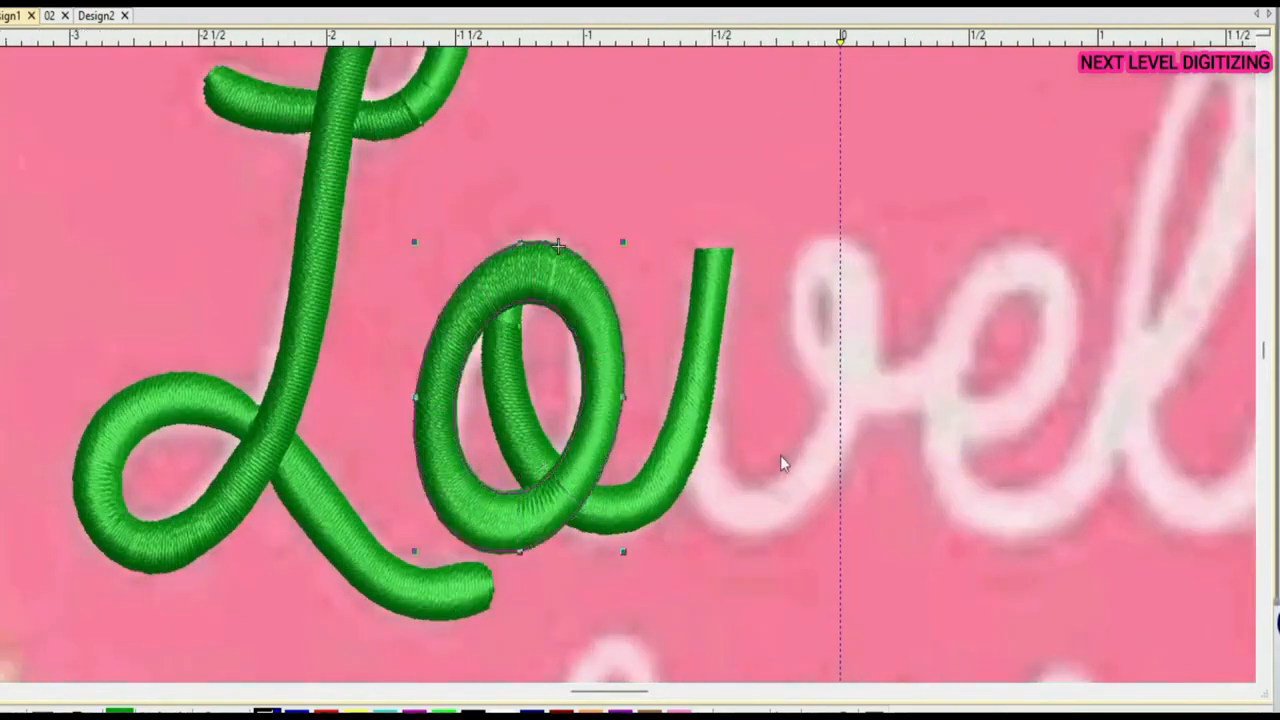
Reshape the upper right end of the U-shaped stroke into a rounded tip
scroll(543, 206, "up", 3)
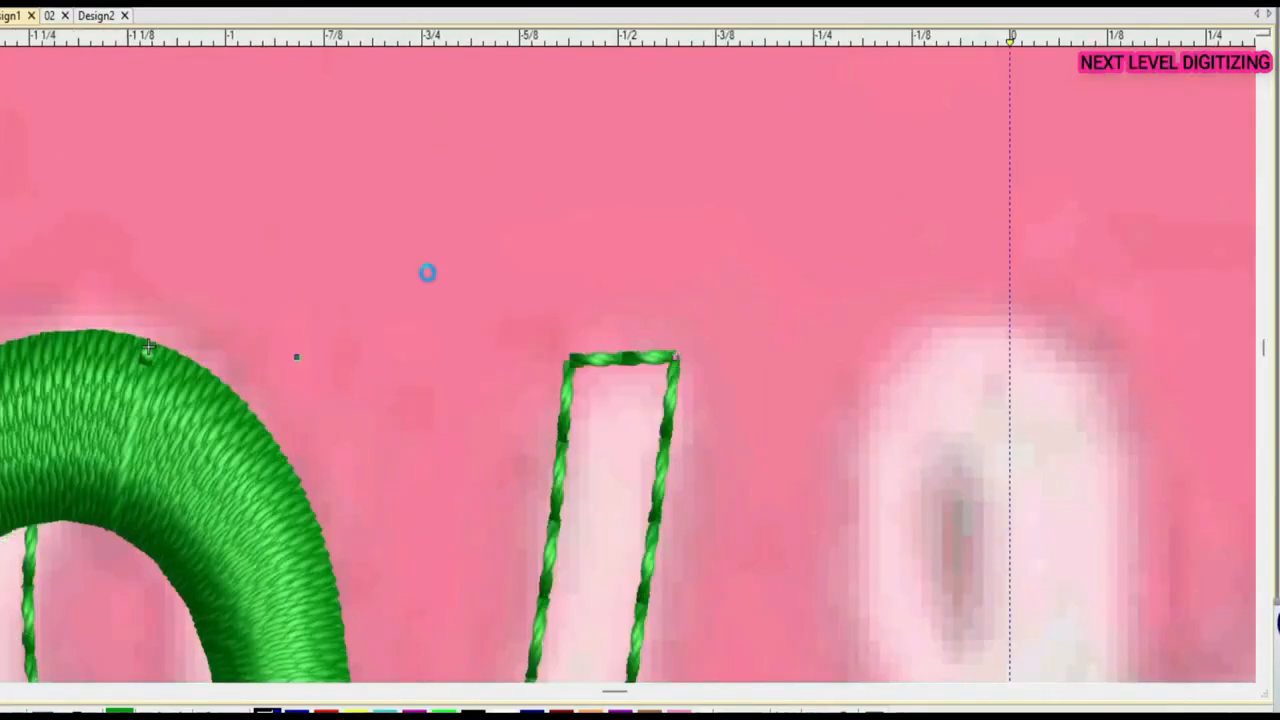
left_click(626, 360)
key("h")
key("Return")
scroll(655, 440, "down", 3)
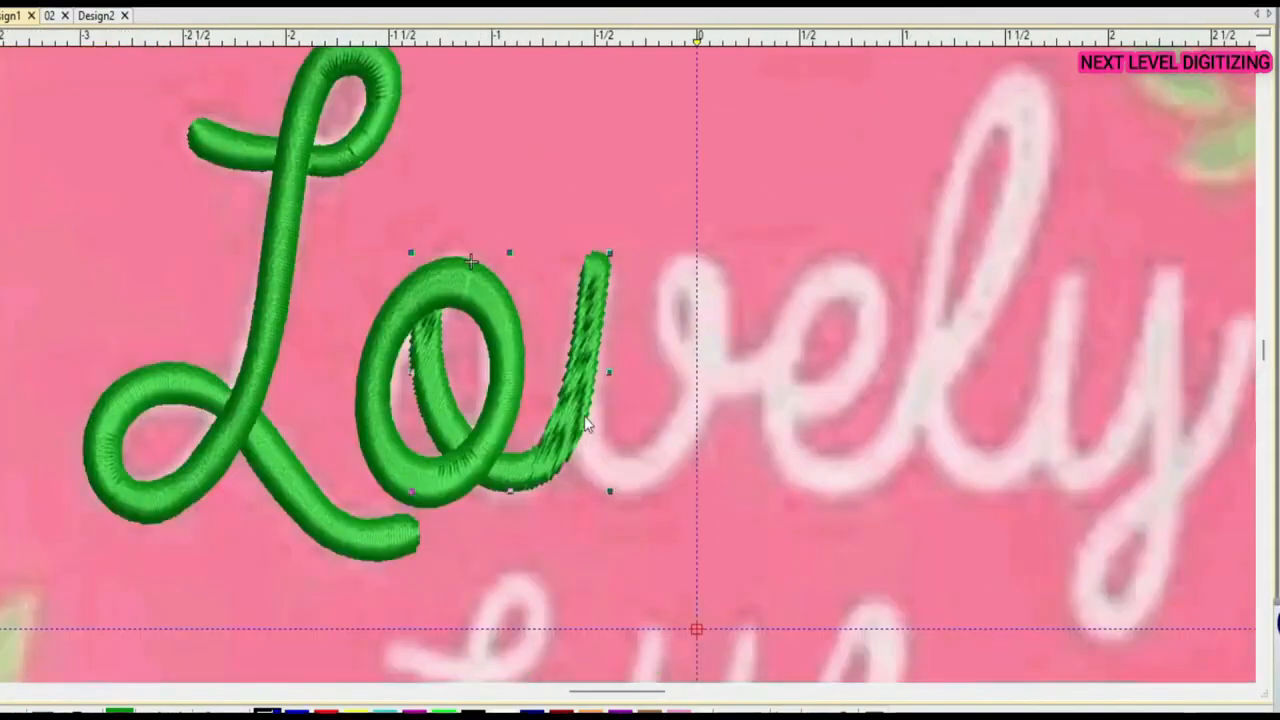
Reselect the reshaped U-shaped stroke and redo its satin angle lines across the stroke along its length
scroll(586, 424, "up", 1)
left_click(491, 417)
key("h")
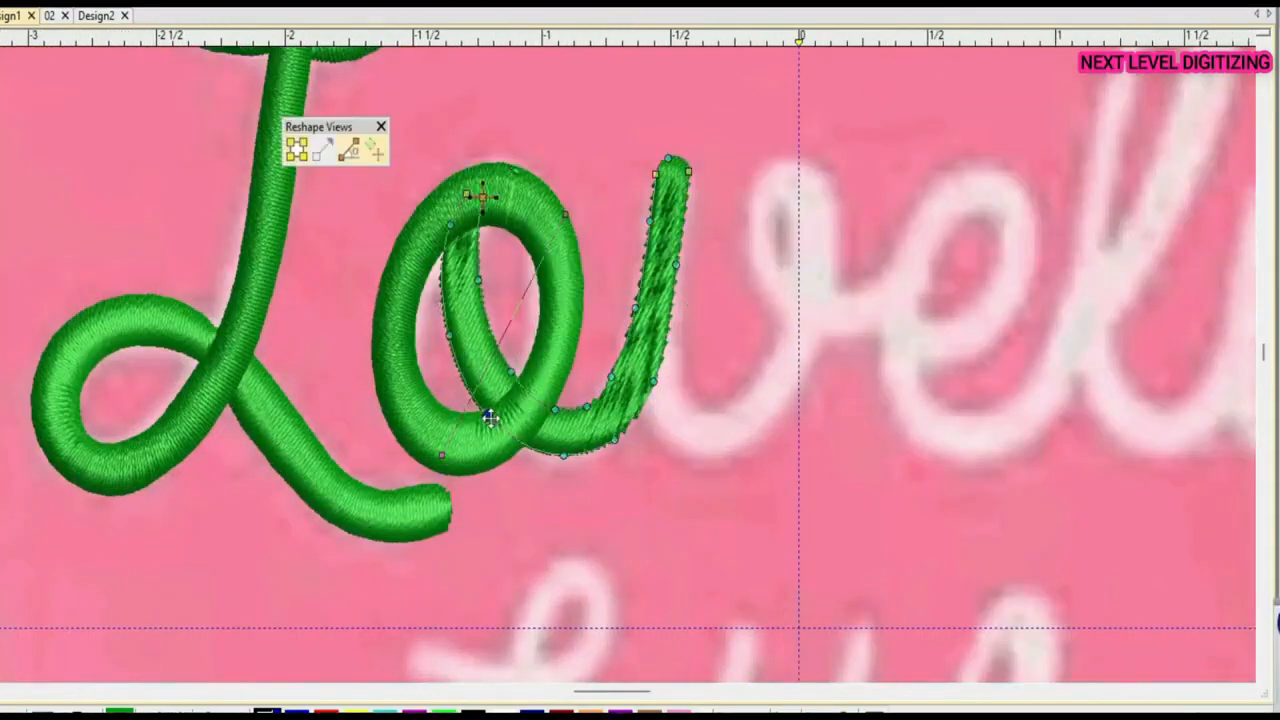
key("Return")
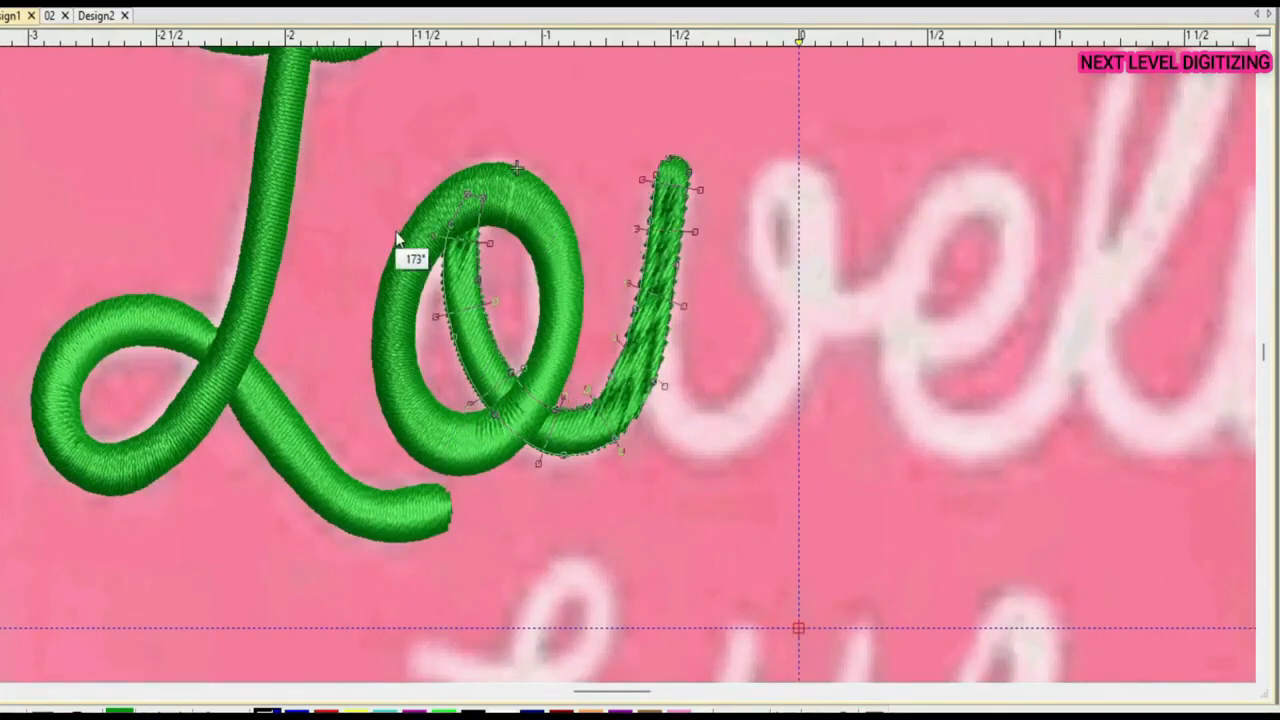
key("Return")
Move the U-shaped stroke earlier in the stitching order so it sews beneath the o's ring
scroll(659, 416, "up", 2)
key("t")
scroll(650, 335, "down", 3)
key("Escape")
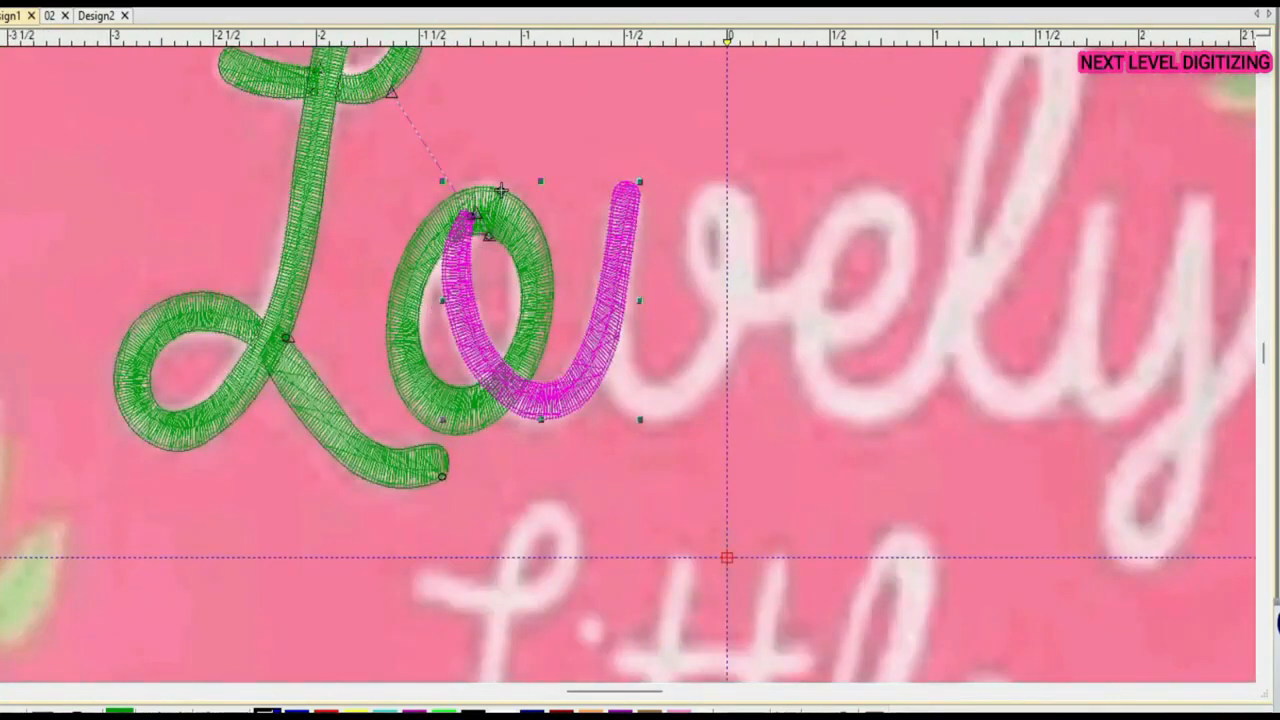
key("ctrl+Page_Up")
scroll(768, 260, "down", 4)
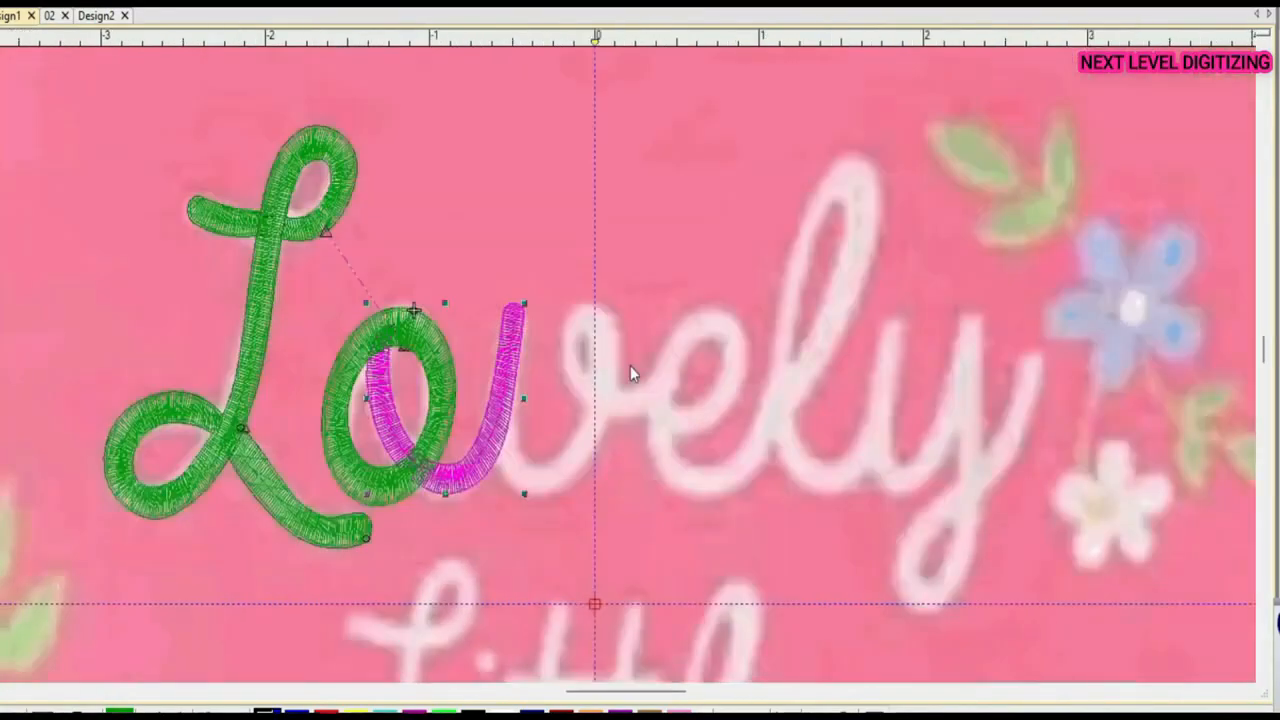
right_click(577, 367)
left_click(640, 149)
left_click_drag(277, 193, 575, 525)
right_click(486, 357)
key("Escape")
Trace the v's second stroke from inside the U-shaped stroke round the baseline and over the upper loop, and close the outline
scroll(635, 450, "up", 5)
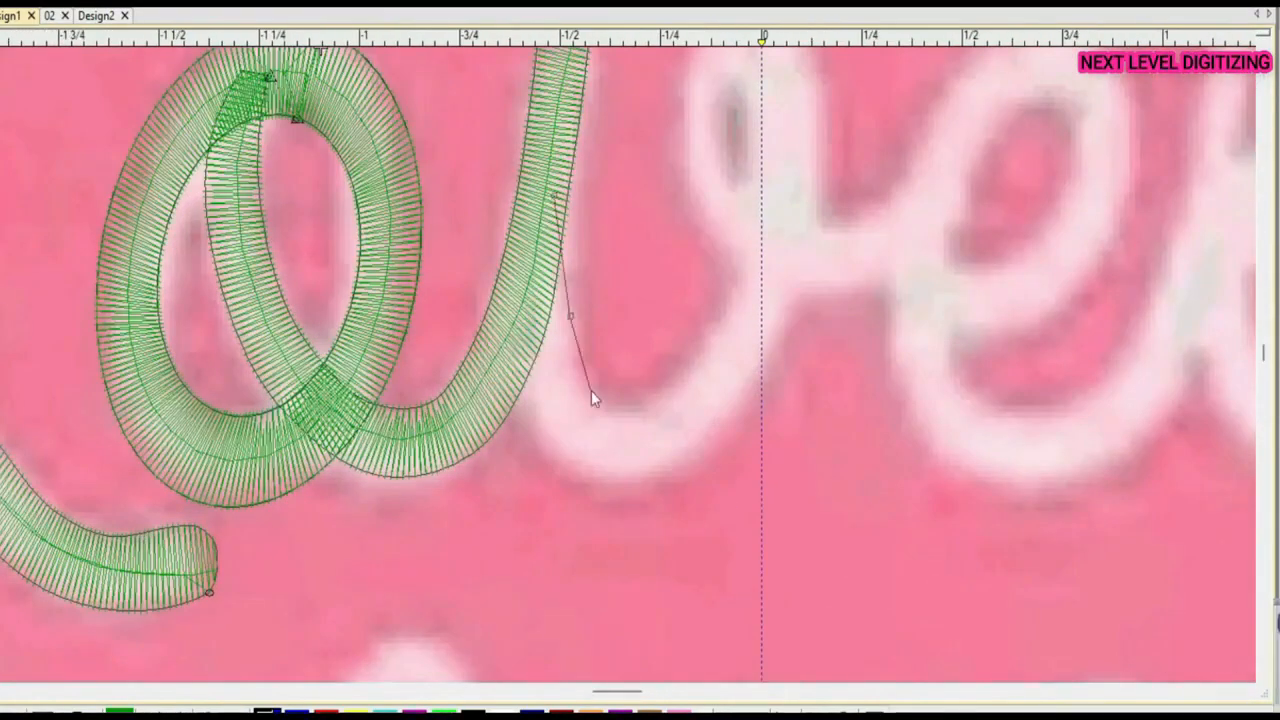
scroll(627, 365, "down", 4)
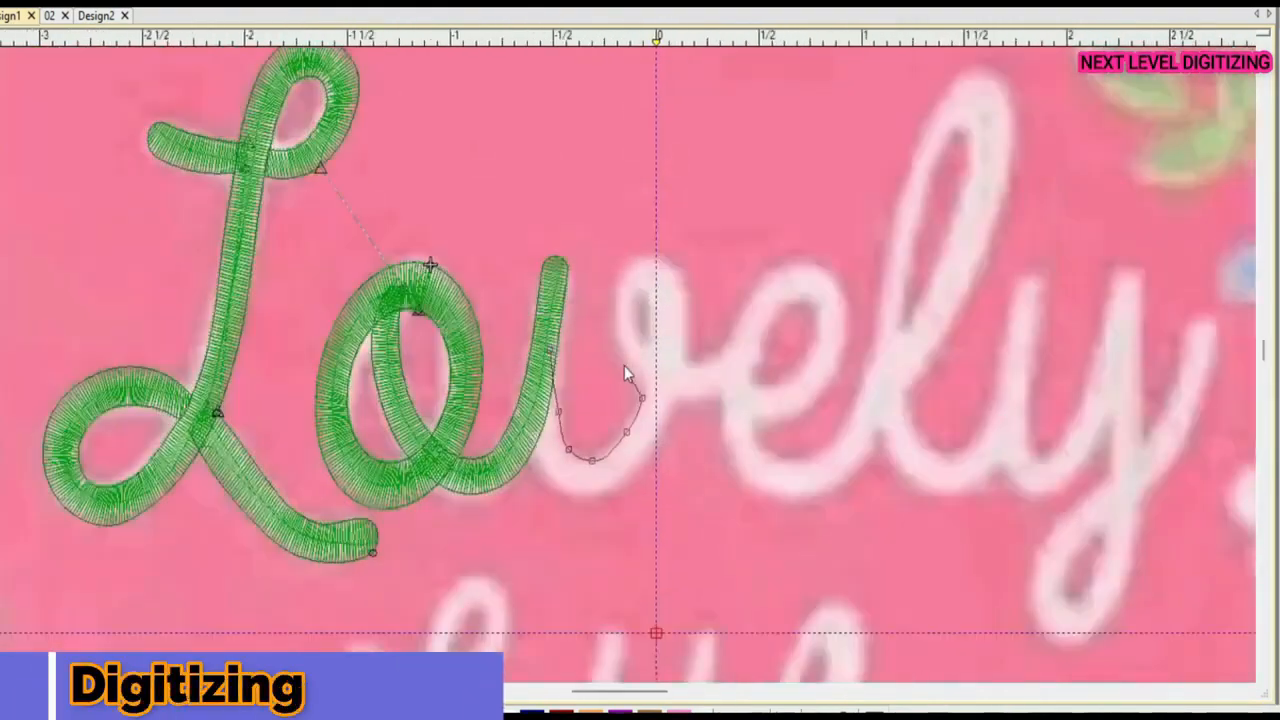
scroll(627, 365, "up", 3)
left_click(614, 300)
left_click(634, 245)
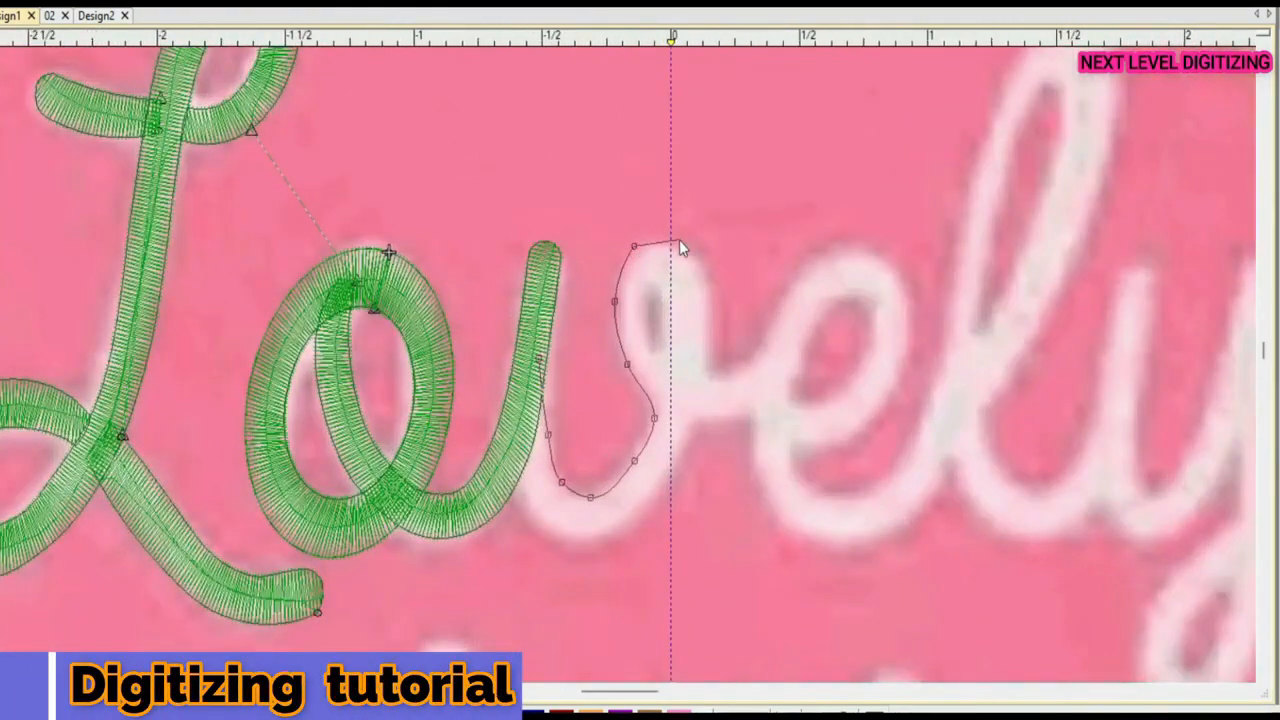
left_click(711, 291)
left_click(709, 366)
left_click(672, 487)
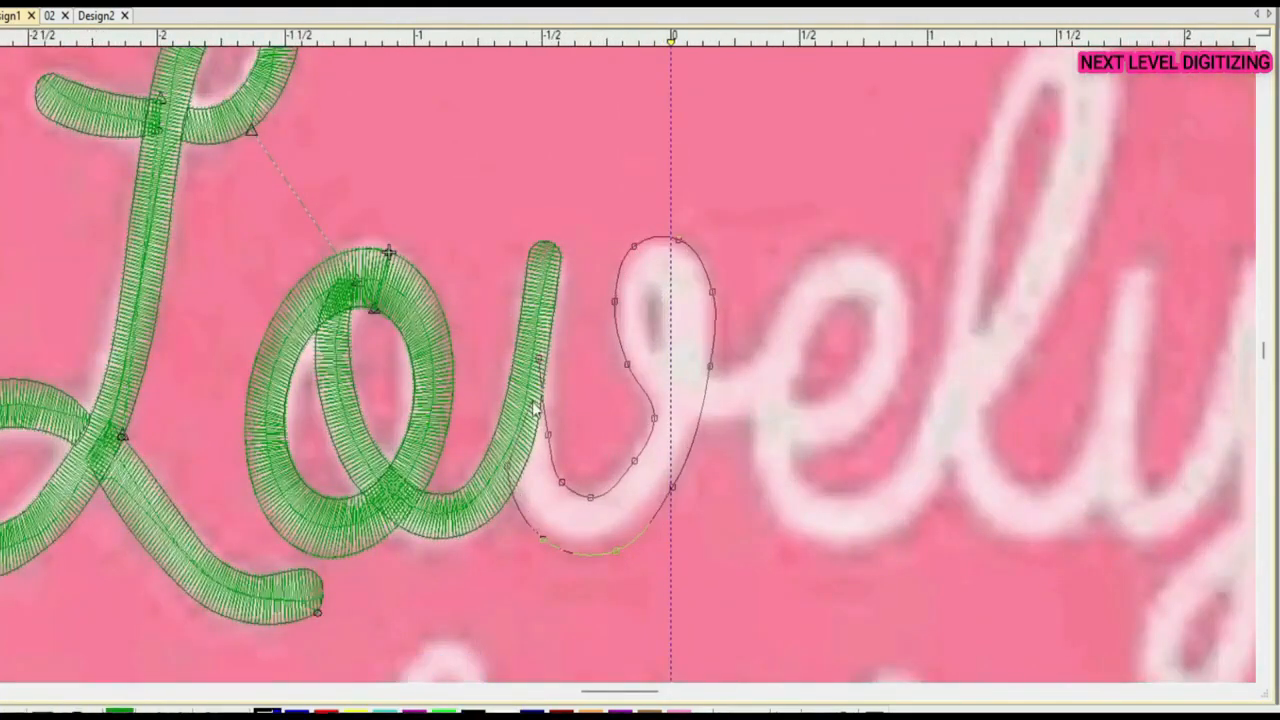
scroll(537, 362, "up", 6)
scroll(537, 362, "down", 6)
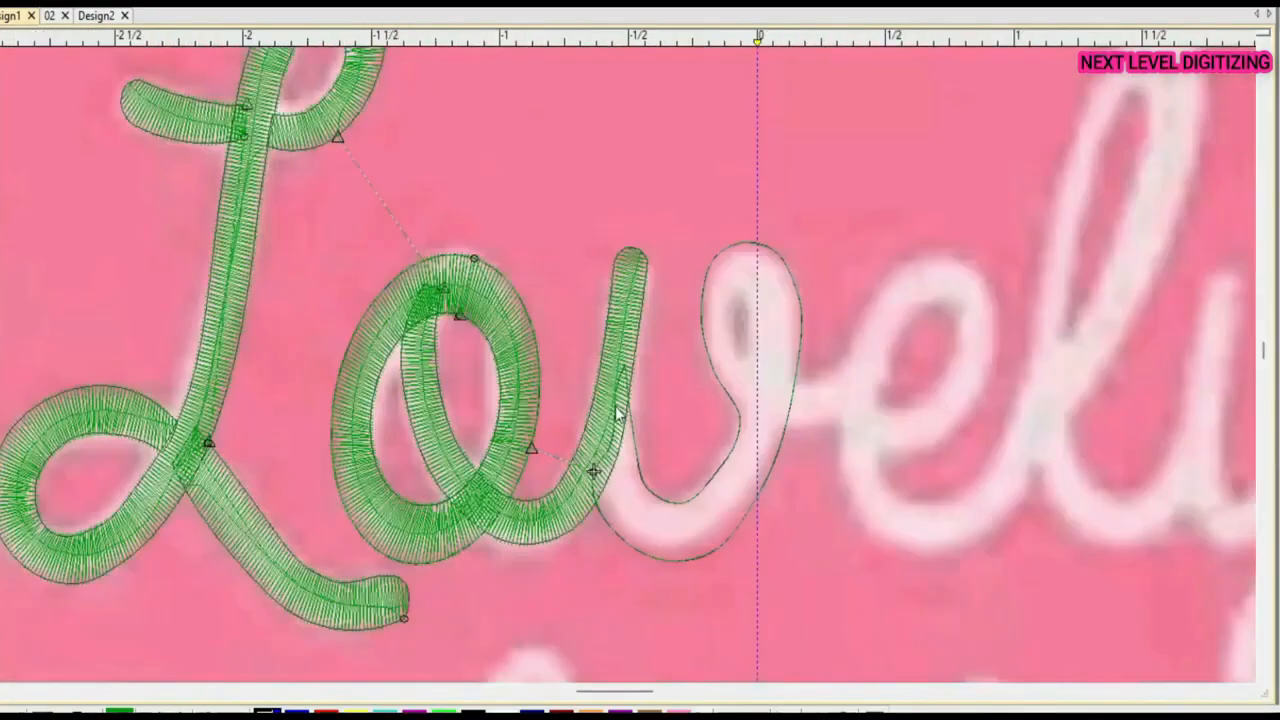
Shift the v outline's end nodes down along the neighbouring stroke and adjust its outer edge where the two strokes overlap
scroll(545, 400, "up", 4)
scroll(562, 482, "up", 2)
key("h")
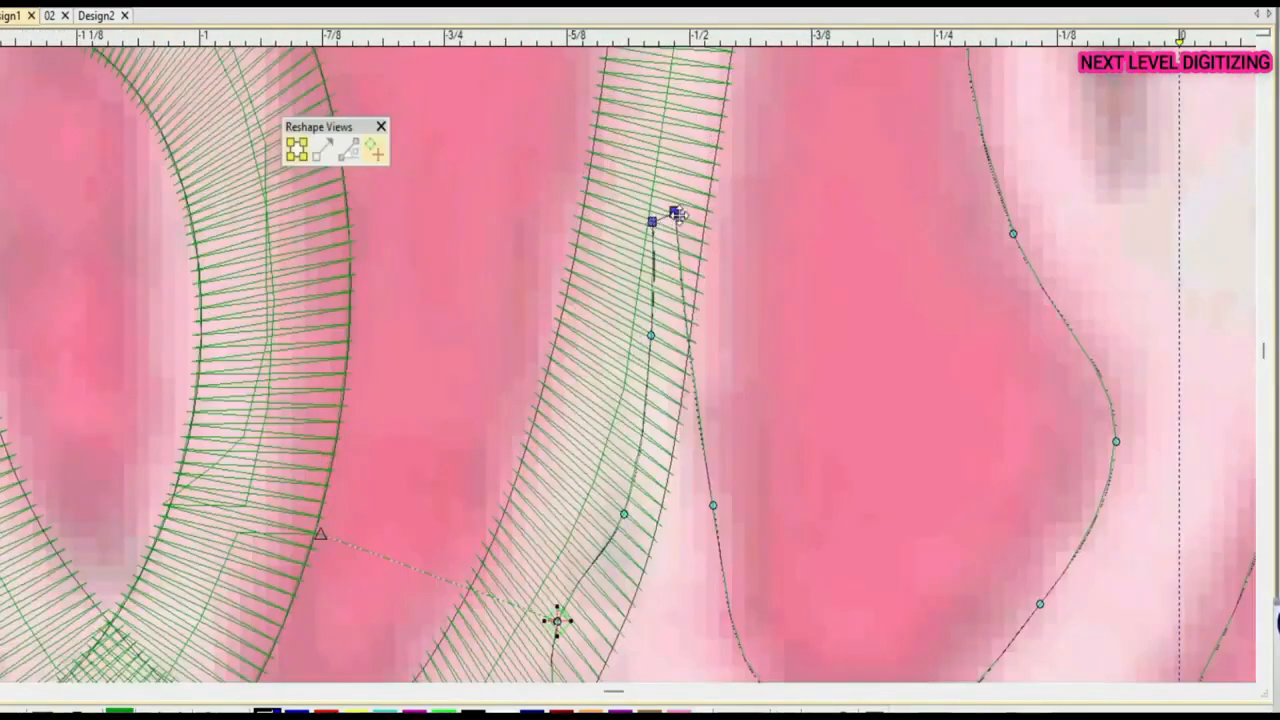
left_click_drag(677, 214, 677, 261)
left_click_drag(575, 630, 625, 368)
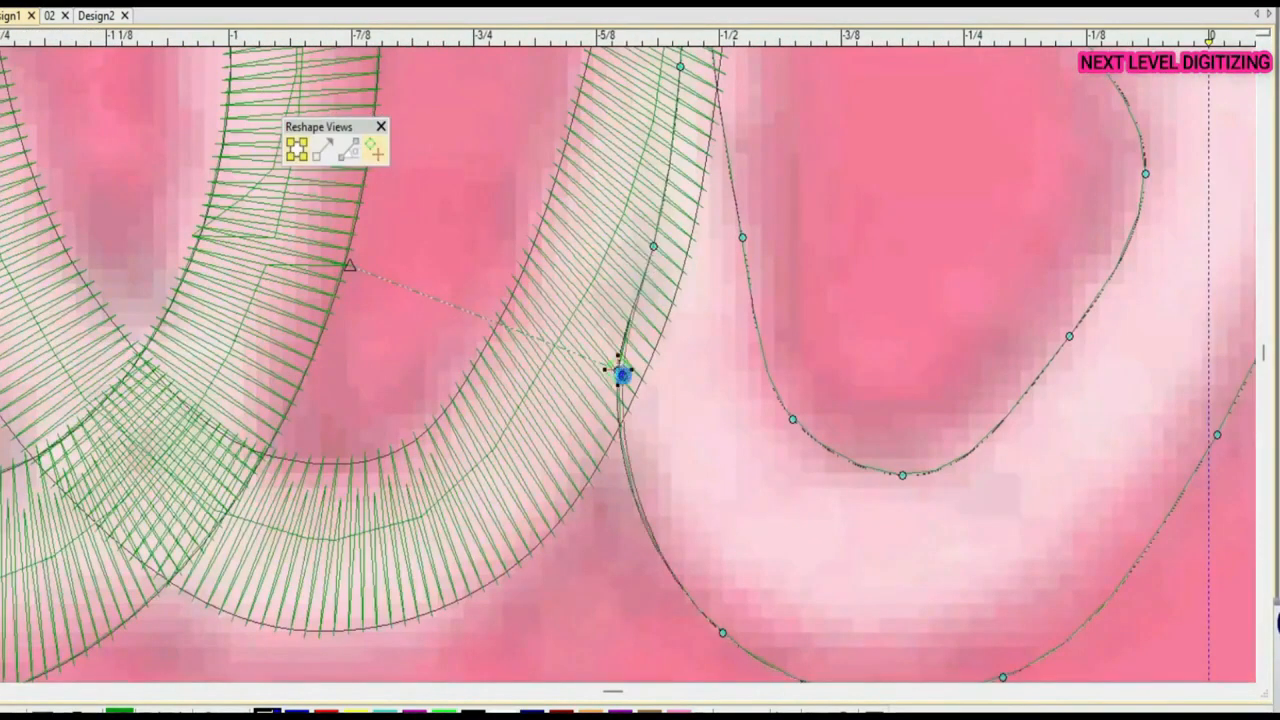
scroll(622, 374, "down", 2)
scroll(690, 260, "up", 2)
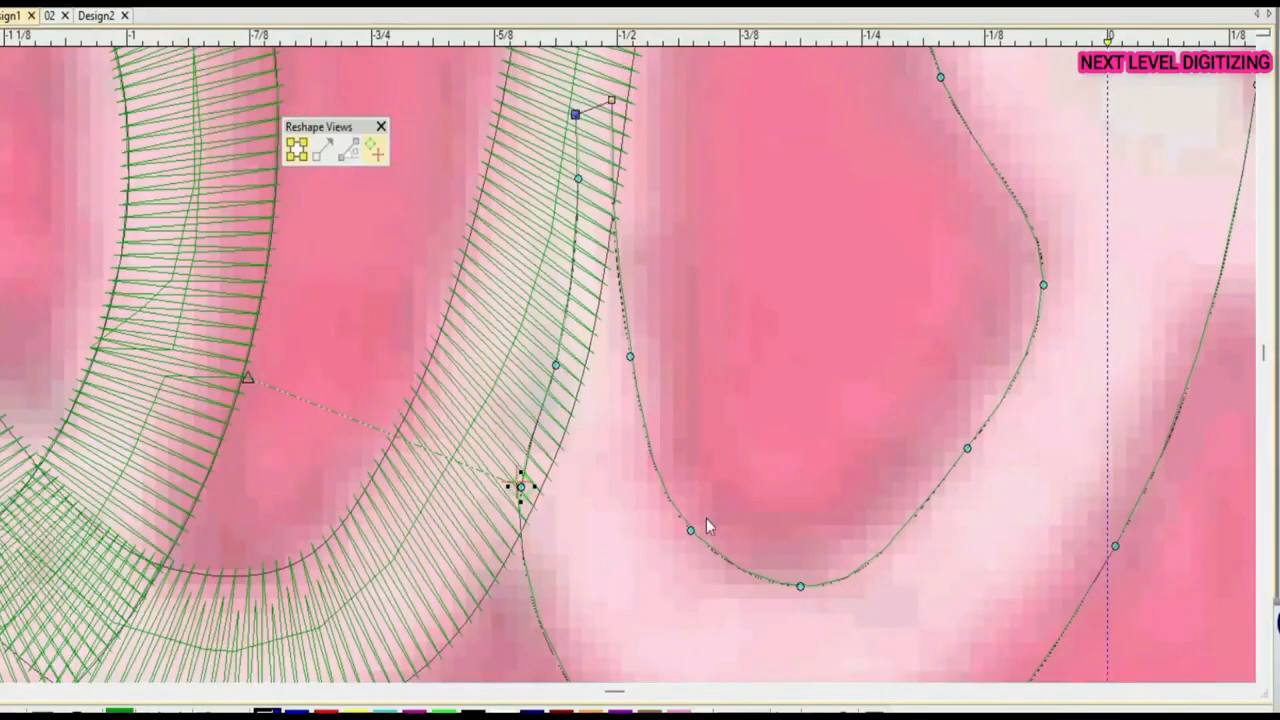
Refine the nodes along the v's inner curve and on both sides of its upper loop to follow the artwork
left_click_drag(967, 448, 972, 451)
left_click_drag(1043, 285, 1027, 287)
scroll(952, 182, "down", 1)
left_click_drag(620, 298, 610, 304)
left_click_drag(592, 146, 596, 144)
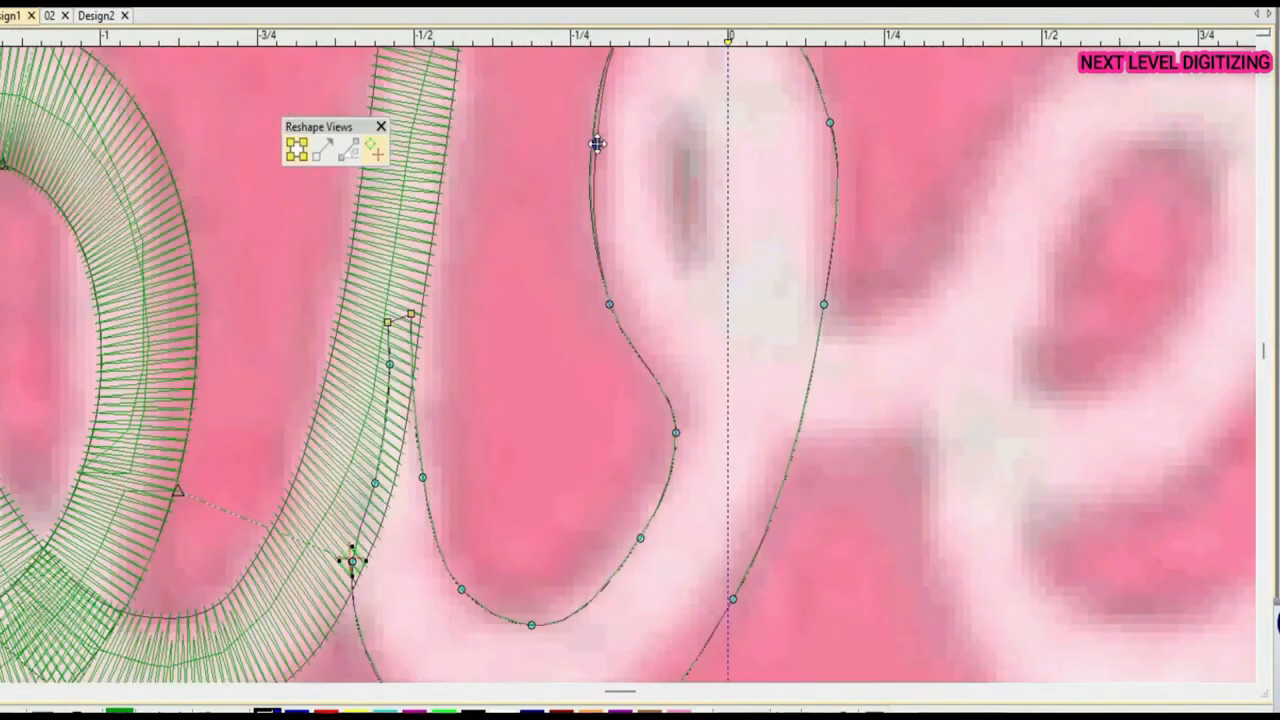
scroll(619, 390, "down", 1)
scroll(724, 637, "up", 1)
left_click_drag(691, 399, 671, 383)
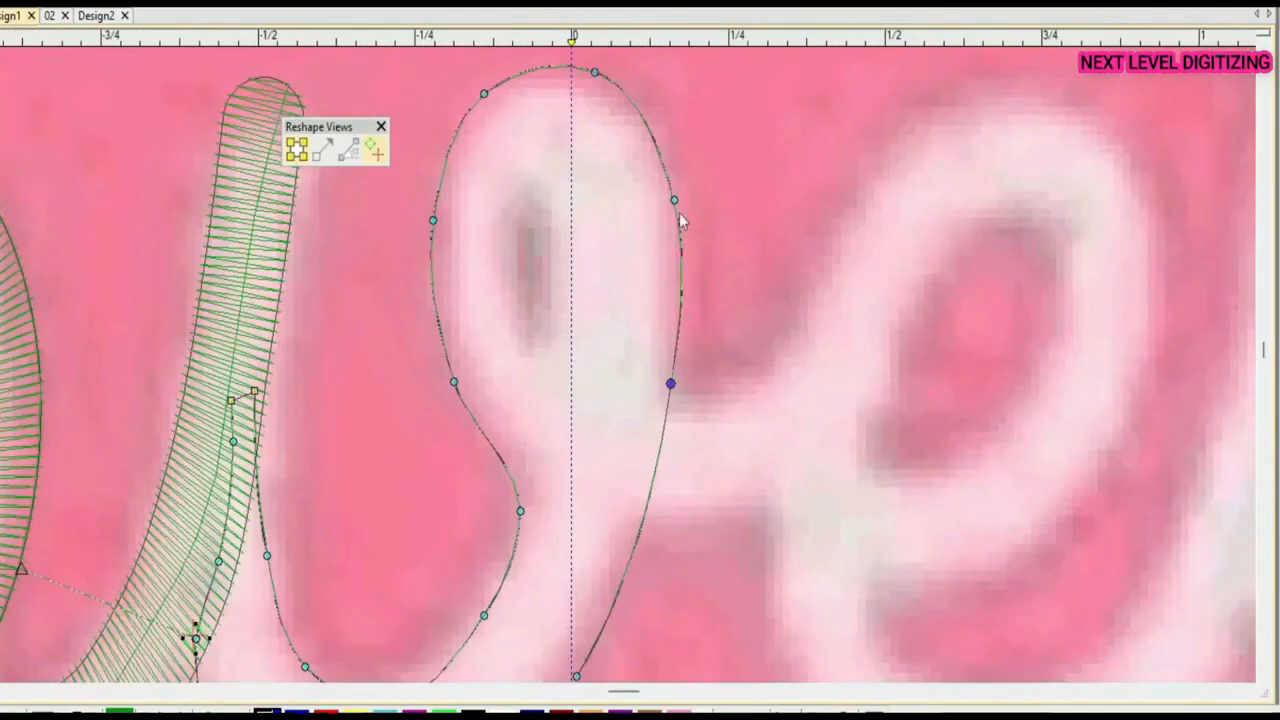
left_click_drag(675, 203, 679, 201)
Smooth the v's lower outer curve by moving its nodes closer to the artwork's edge
scroll(590, 230, "down", 2)
scroll(601, 635, "up", 2)
left_click_drag(527, 554, 535, 522)
left_click_drag(349, 524, 371, 516)
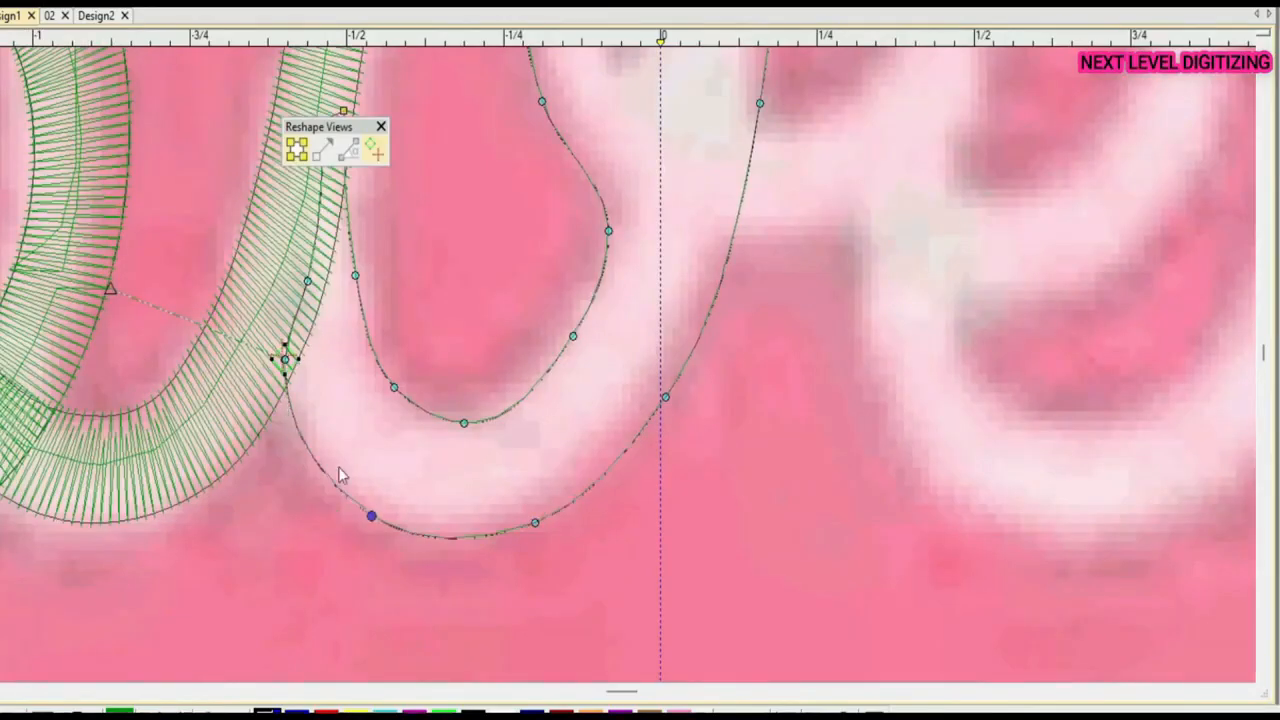
left_click_drag(668, 395, 657, 401)
left_click_drag(535, 521, 527, 517)
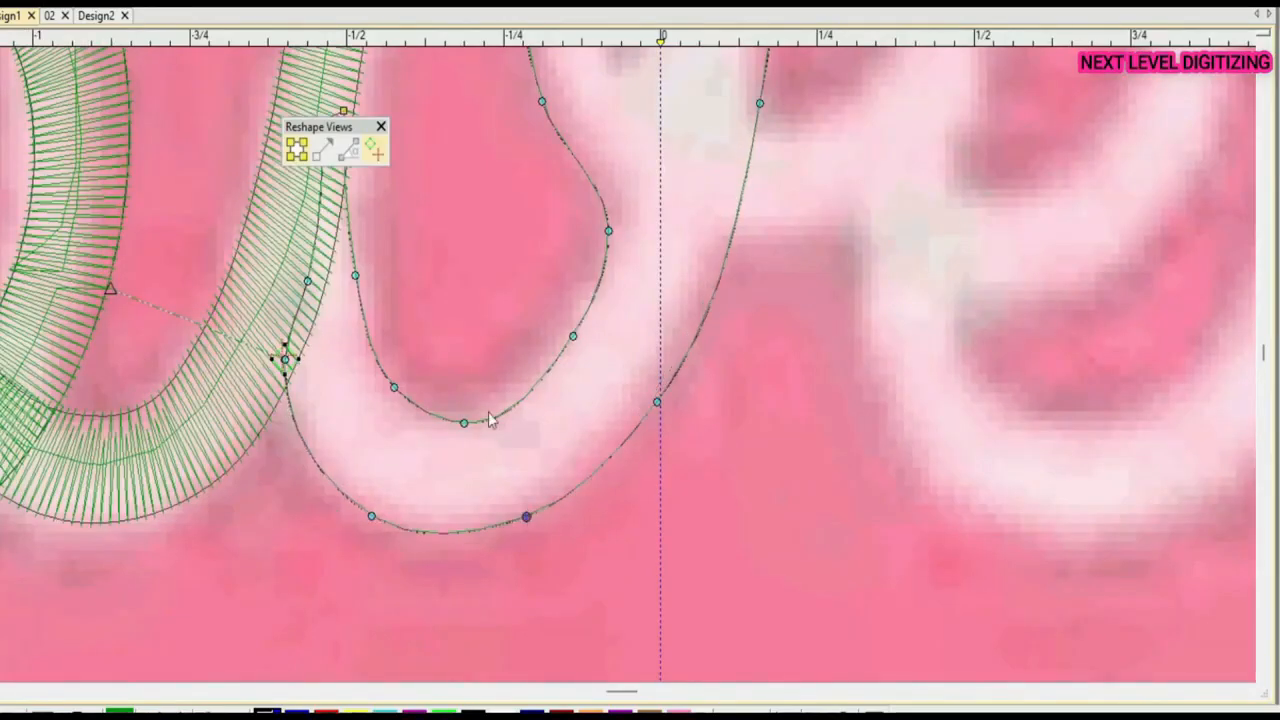
scroll(634, 374, "down", 2)
Add stitch angle lines across the v's second stroke, from the overlapping end round the lower curve to the upper loop
key("Return")
key("t")
key("Escape")
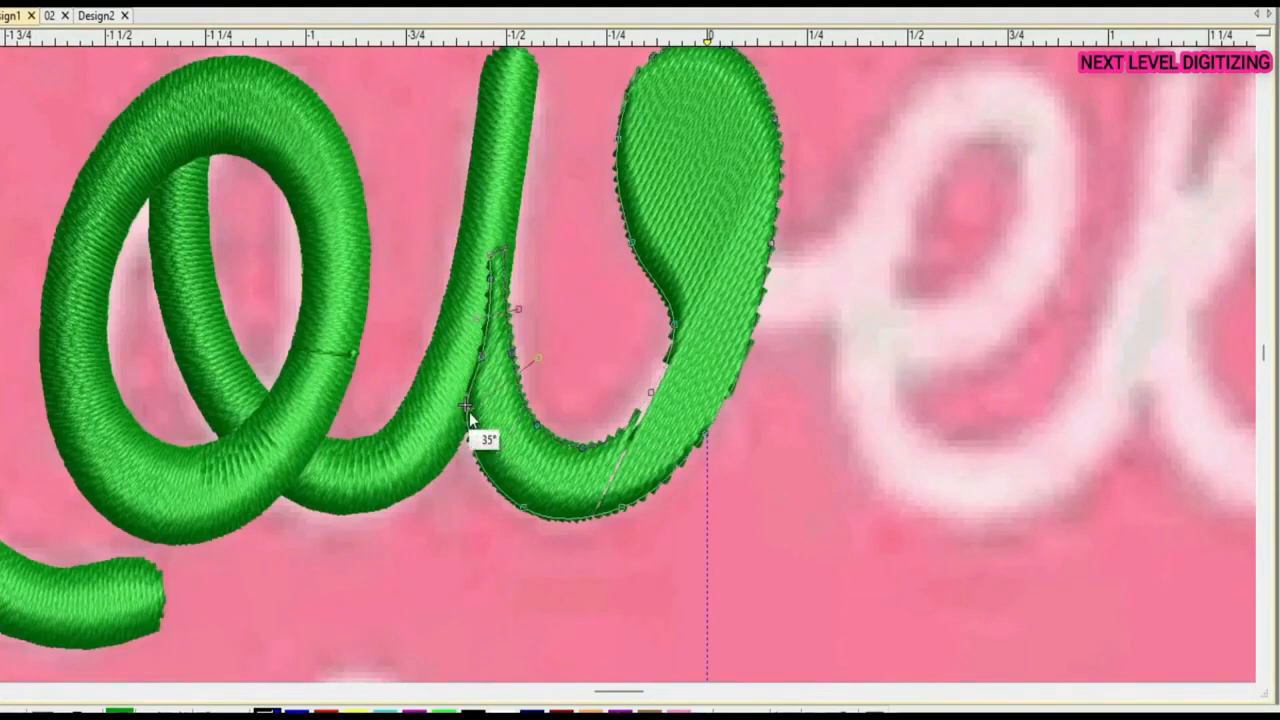
left_click(459, 433)
left_click(561, 423)
left_click(522, 525)
left_click(610, 409)
left_click(768, 323)
left_click(617, 293)
left_click(595, 227)
left_click(606, 159)
left_click(713, 219)
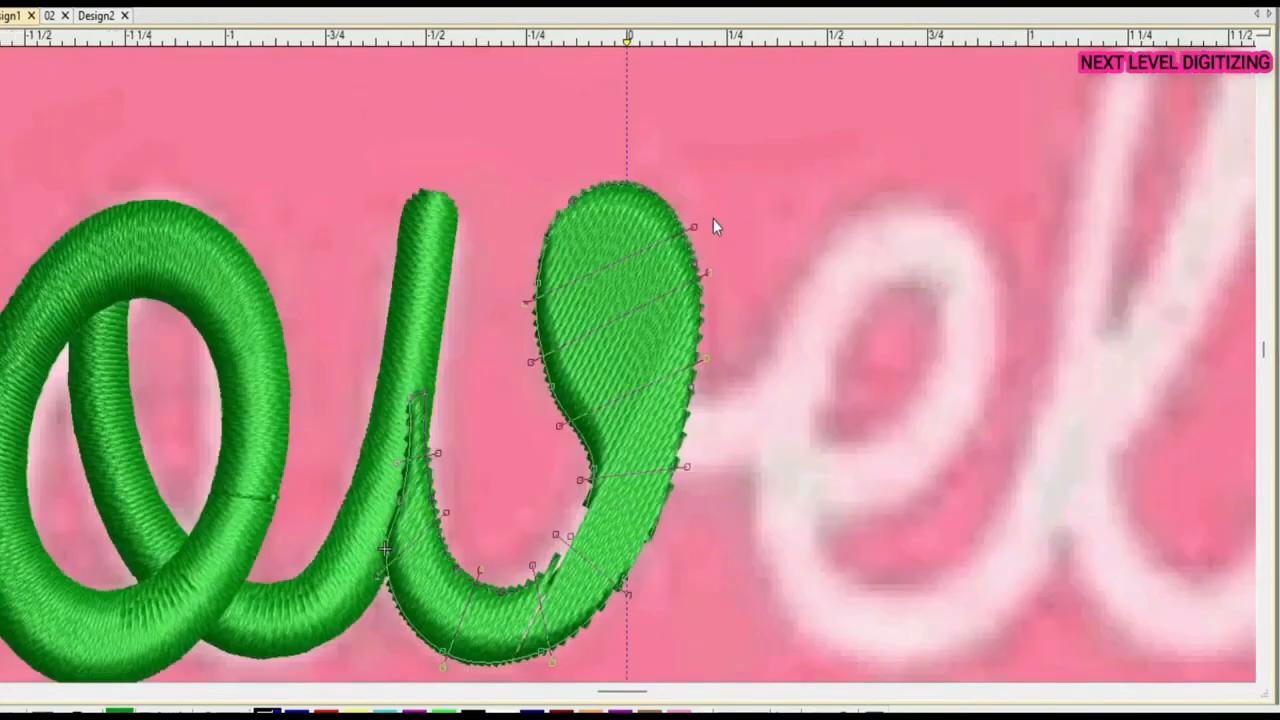
key("Return")
Draw an ellipse inside the v's upper loop, narrow it to an upright oval and position it over the loop's opening
key("t")
scroll(566, 385, "up", 2)
key("Escape")
left_click(620, 250)
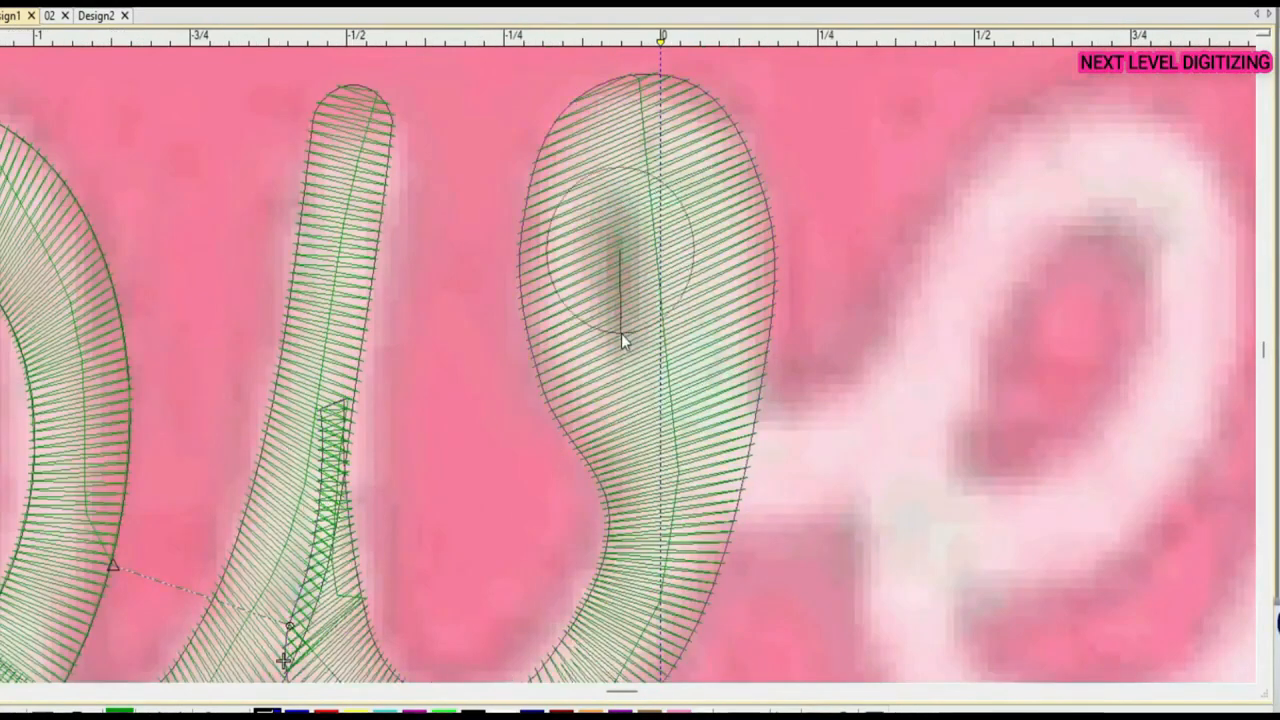
left_click(621, 333)
key("Return")
key("Escape")
mouse_move(621, 333)
left_mouse_down()
mouse_move(620, 354)
mouse_move(677, 331)
left_mouse_up()
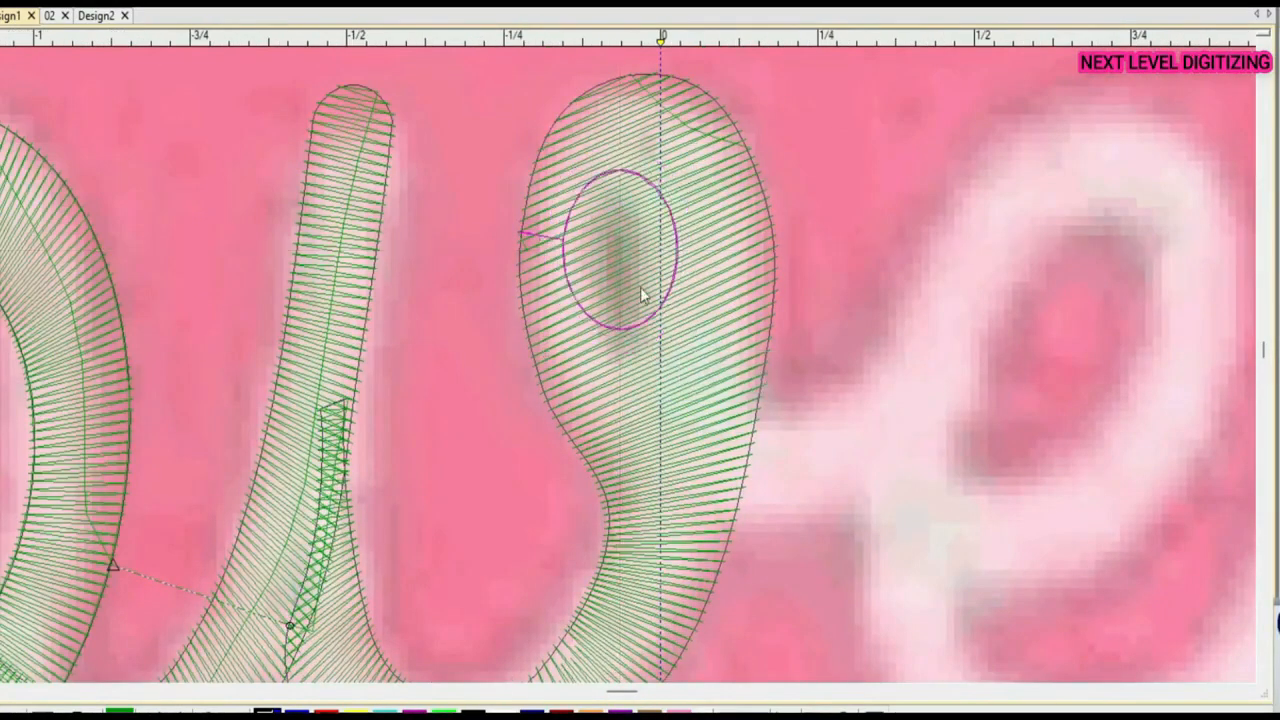
left_click(640, 287)
left_click_drag(461, 119, 745, 355)
left_click_drag(667, 303, 677, 327)
Cut the oval out of the v's second stroke to open its upper loop, and delete the leftover oval
left_click(700, 360, "ctrl")
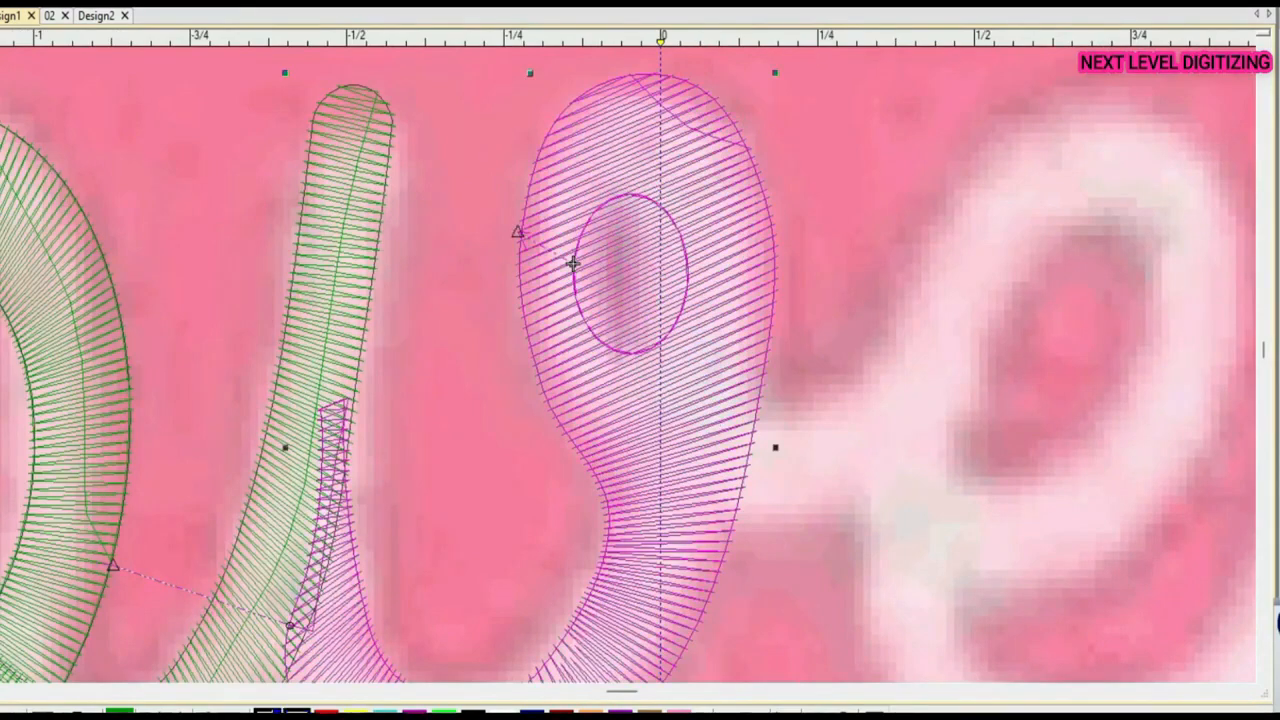
key("ctrl+z")
left_click_drag(599, 235, 708, 368)
left_click(708, 368, "ctrl")
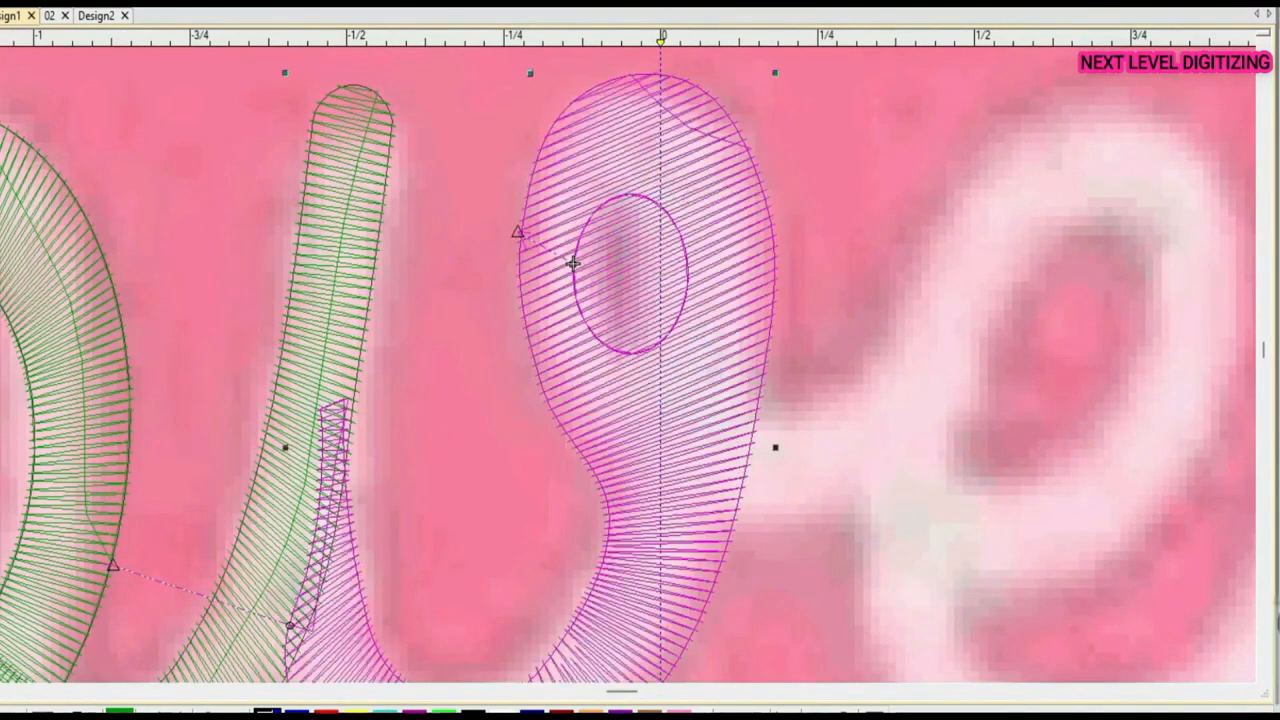
key("t")
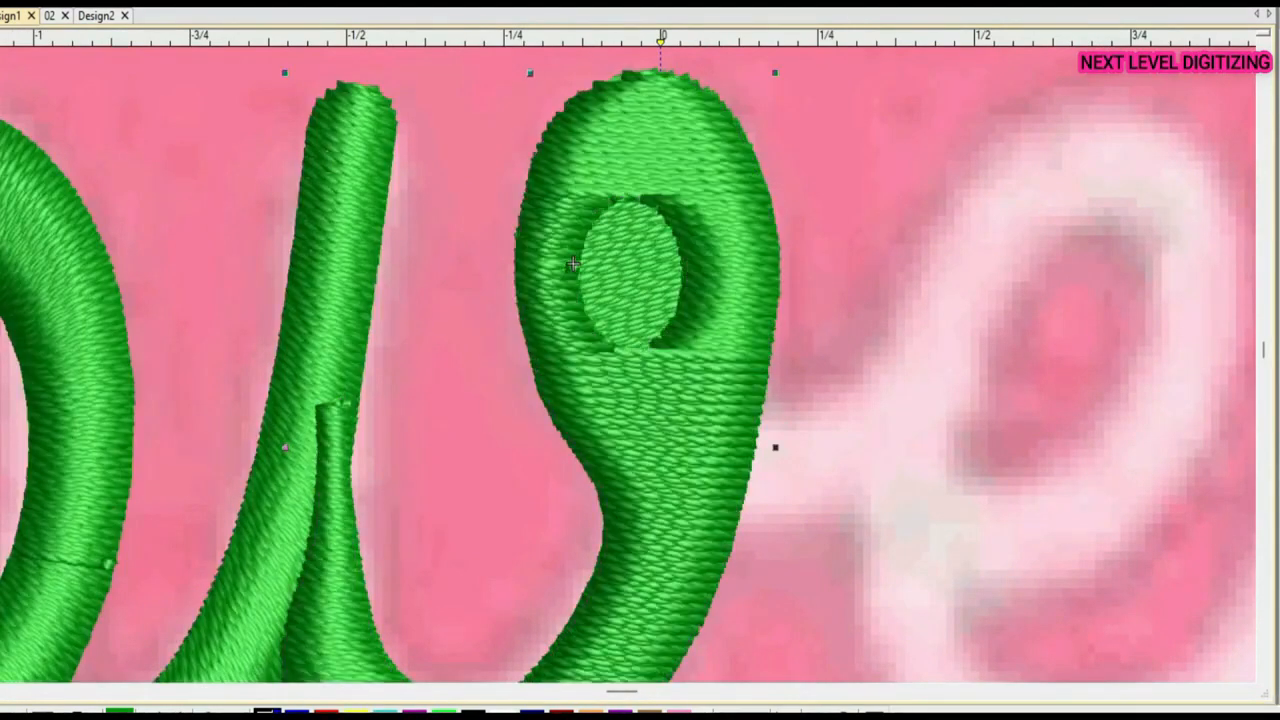
left_click_drag(617, 302, 983, 229)
scroll(946, 489, "down", 4)
key("Delete")
scroll(452, 458, "down", 2)
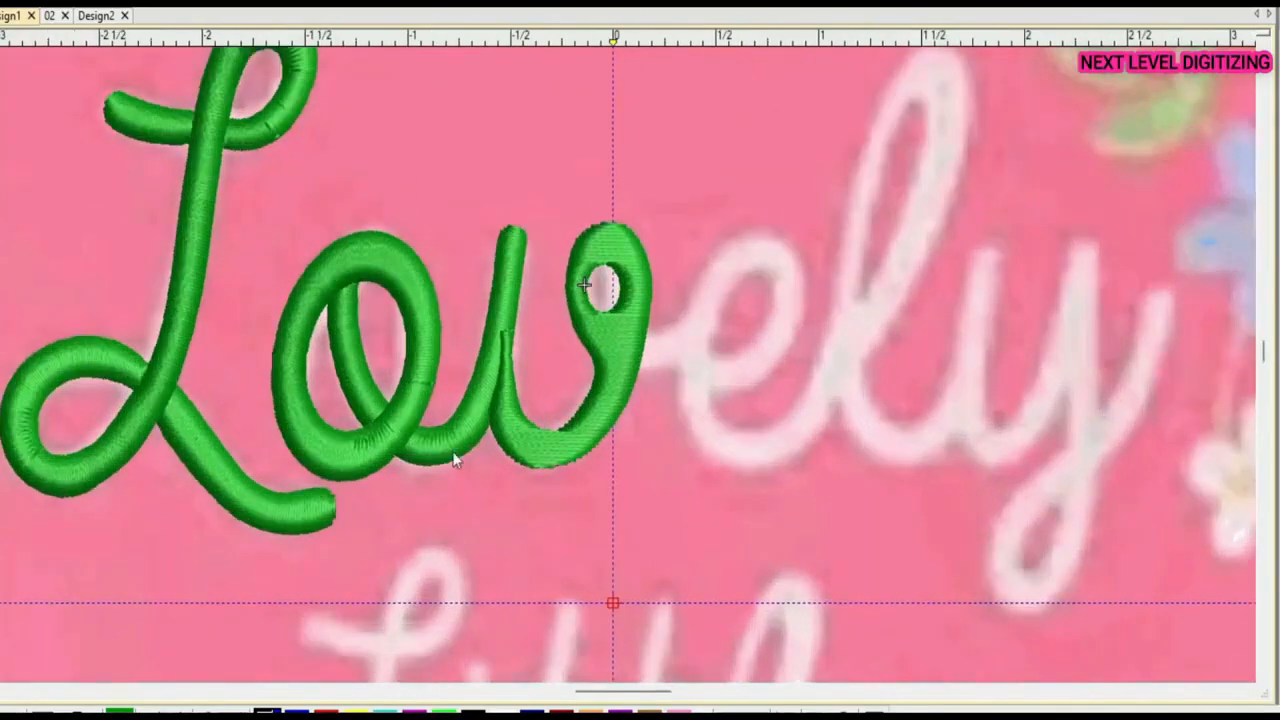
Redo the stitch angle lines across the v's second stroke so the stitches follow its curve and run round the new hole
scroll(557, 440, "up", 2)
key("h")
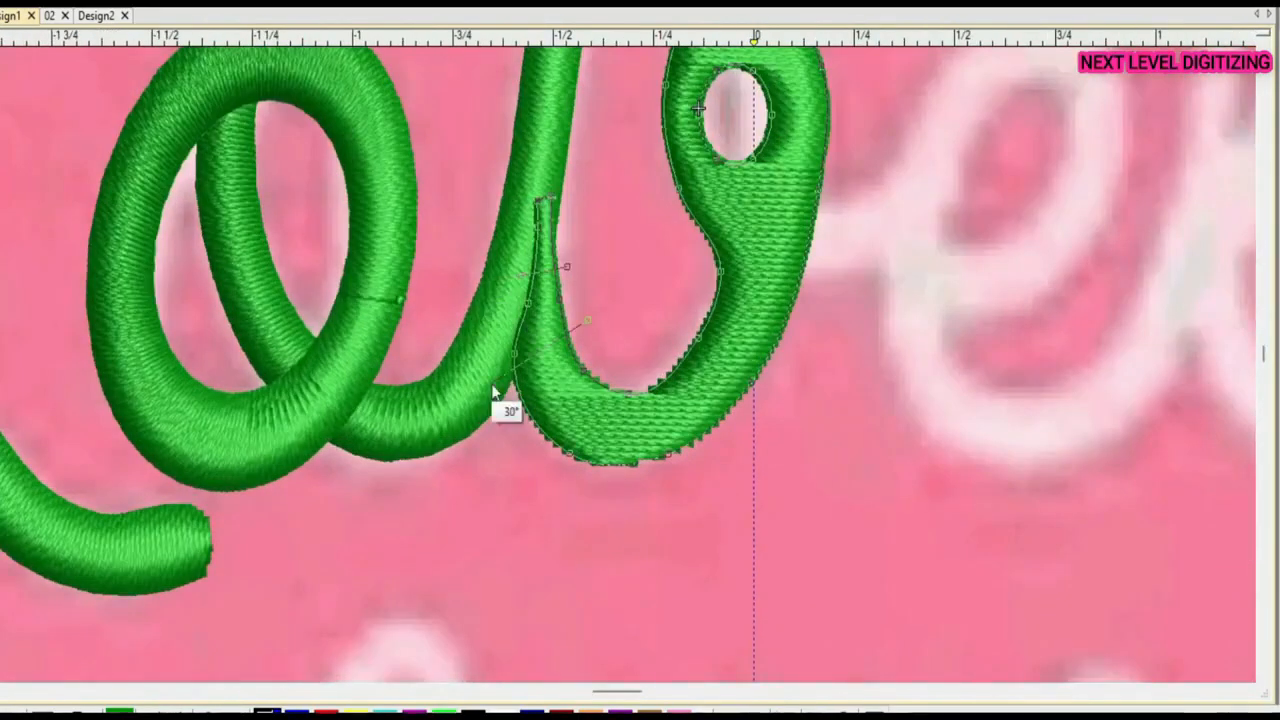
scroll(636, 153, "down", 2)
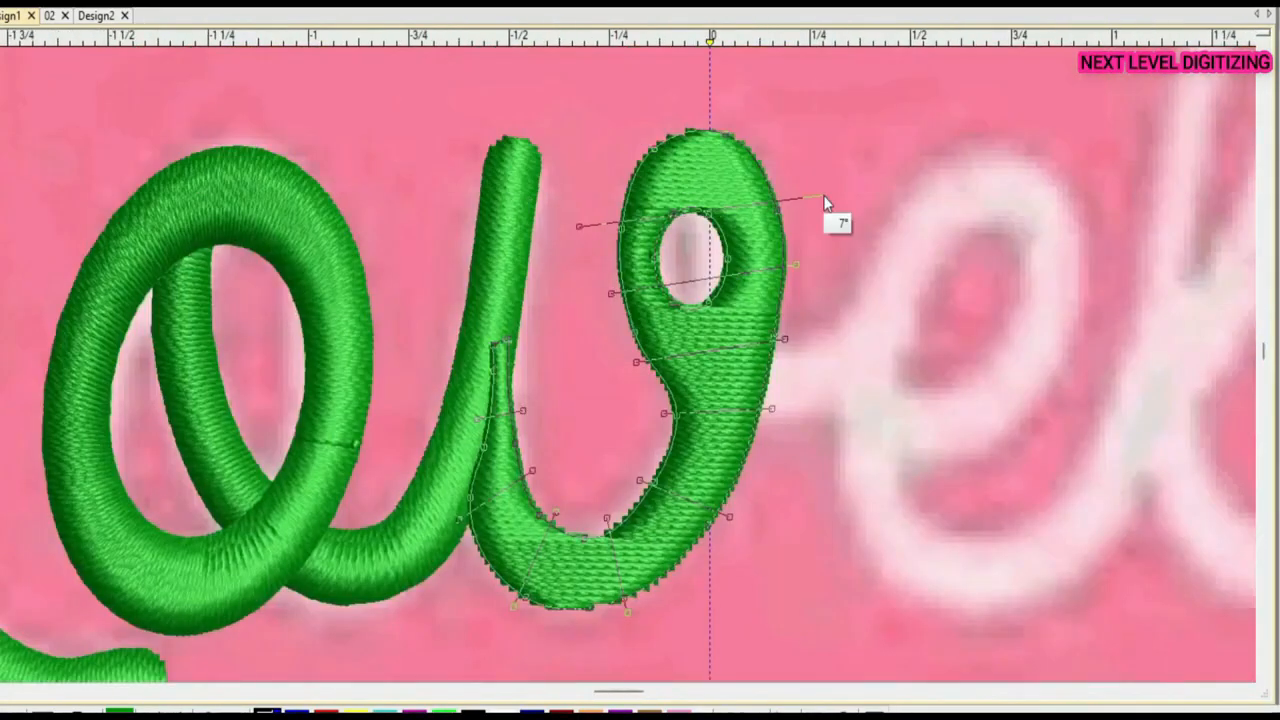
scroll(627, 365, "up", 4)
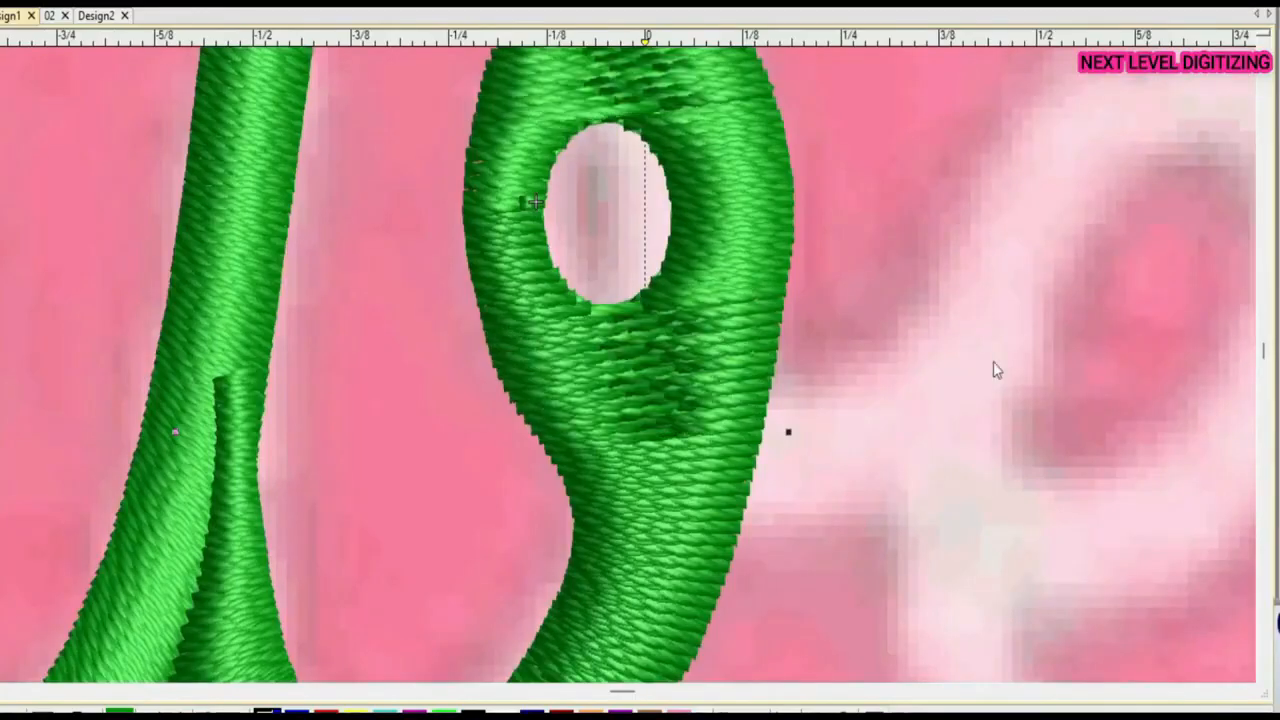
scroll(994, 366, "down", 3)
scroll(711, 394, "down", 2)
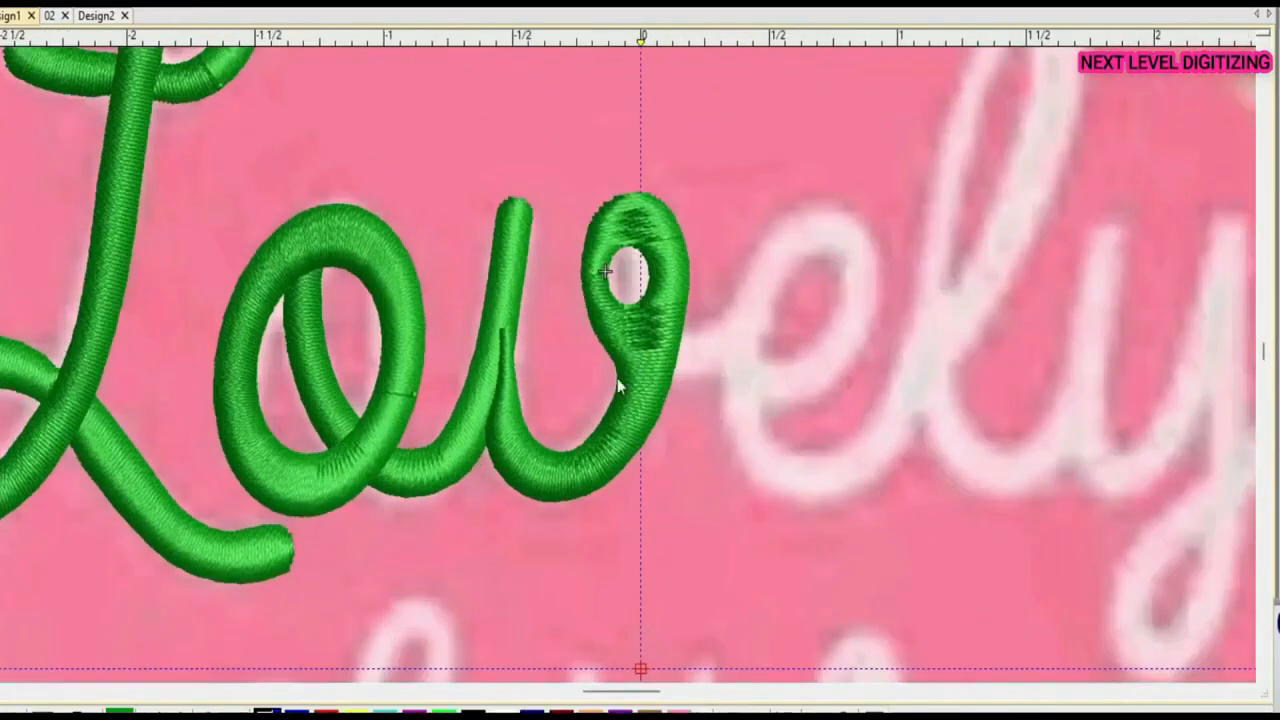
Trace the short curved connector from the v's upper loop to the e and close its outline
key("t")
scroll(750, 420, "up", 3)
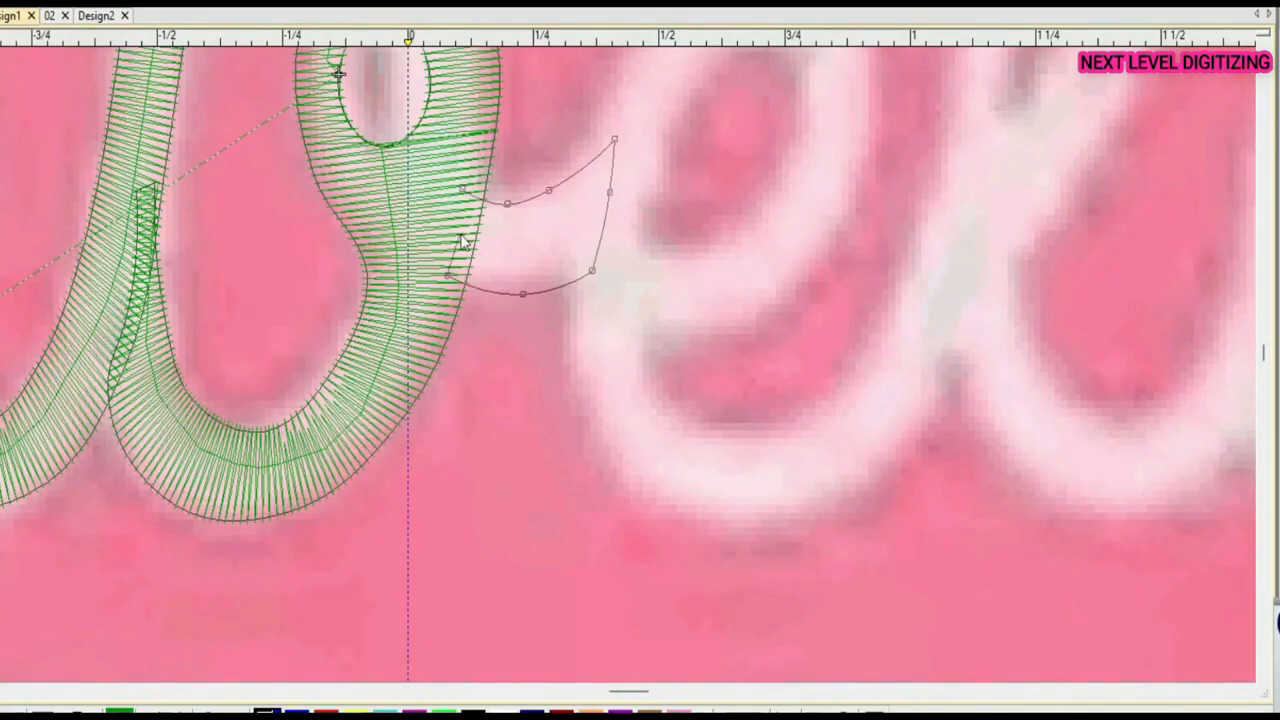
scroll(623, 371, "up", 3)
scroll(640, 360, "down", 3)
key("Return")
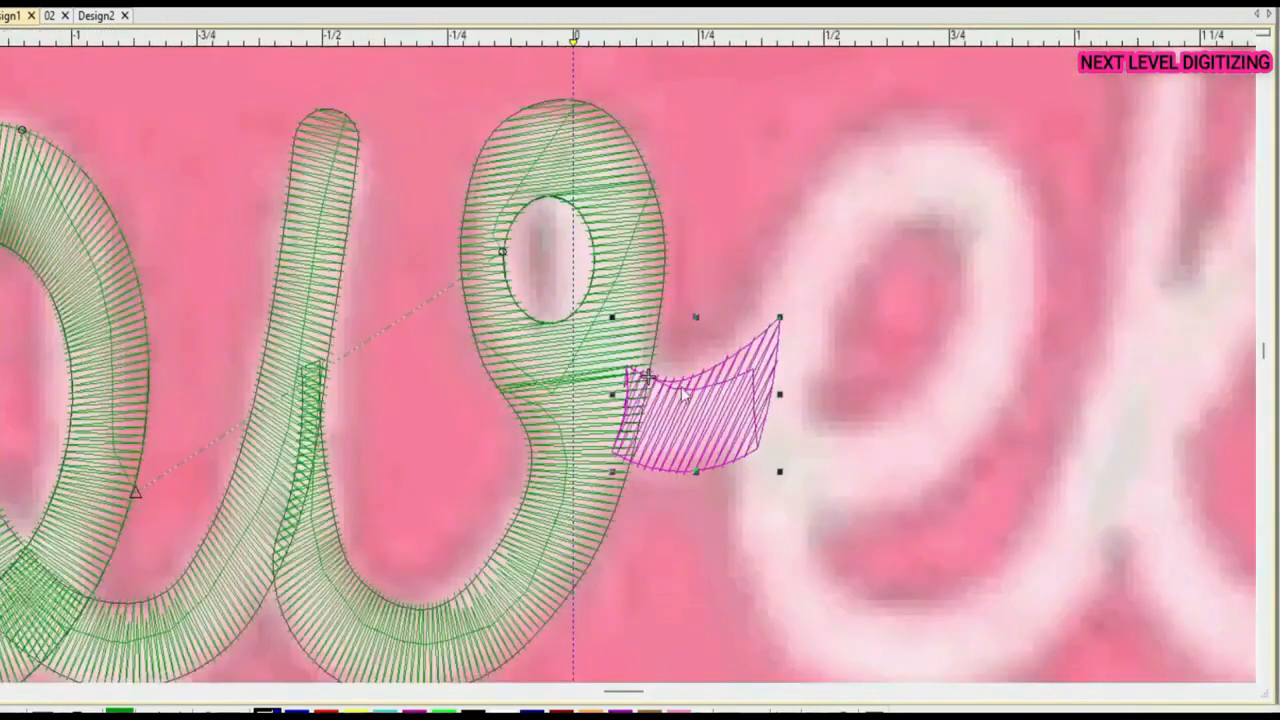
Add near-vertical stitch angle lines across the connector between the v and the e
left_click(657, 490)
key("t")
left_click(732, 402)
key("h")
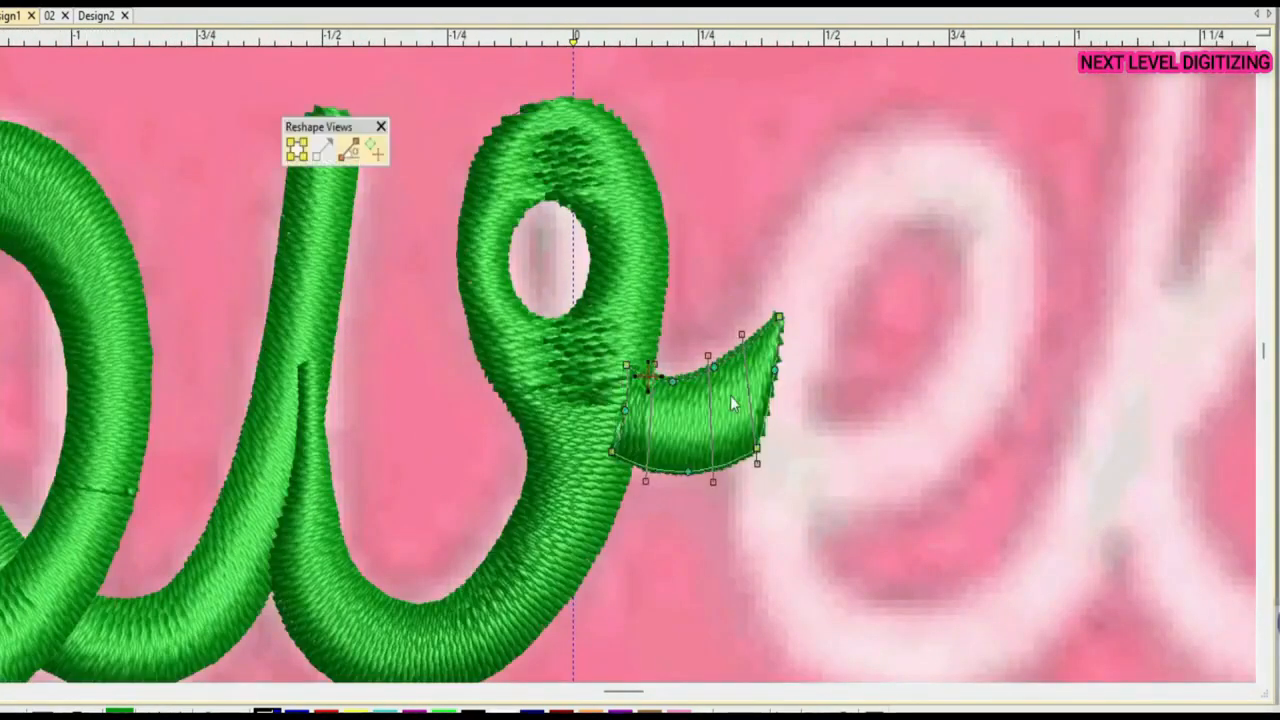
scroll(657, 378, "down", 2)
key("Escape")
Examine how the finished e meets its connector in Design2, and reselect the connector in the working design
scroll(632, 405, "down", 4)
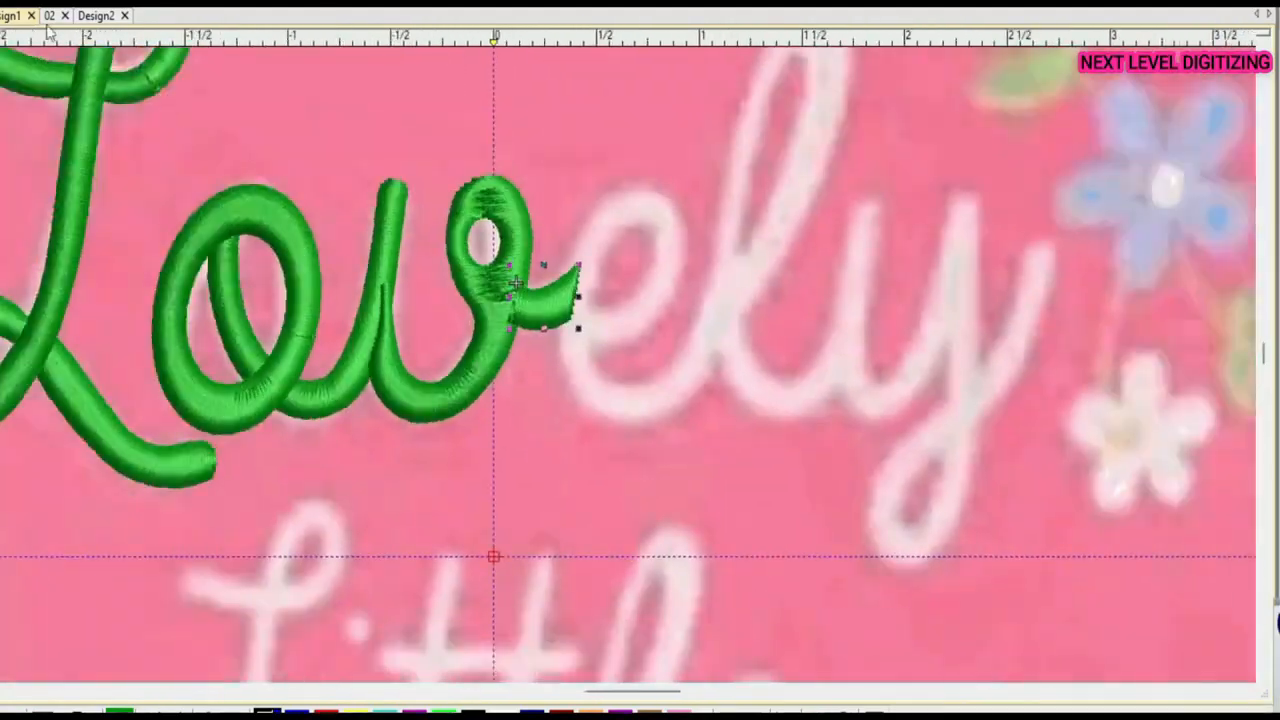
scroll(606, 377, "up", 3)
scroll(634, 375, "down", 2)
key("Escape")
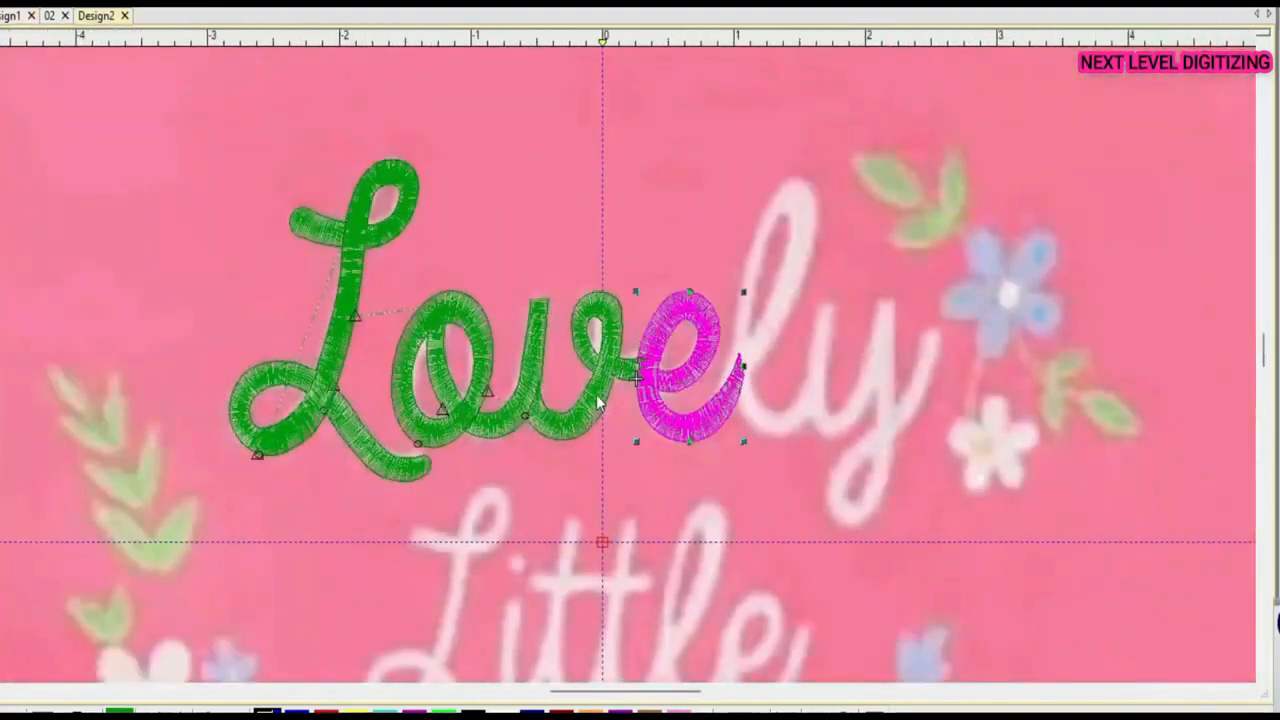
left_click(596, 402)
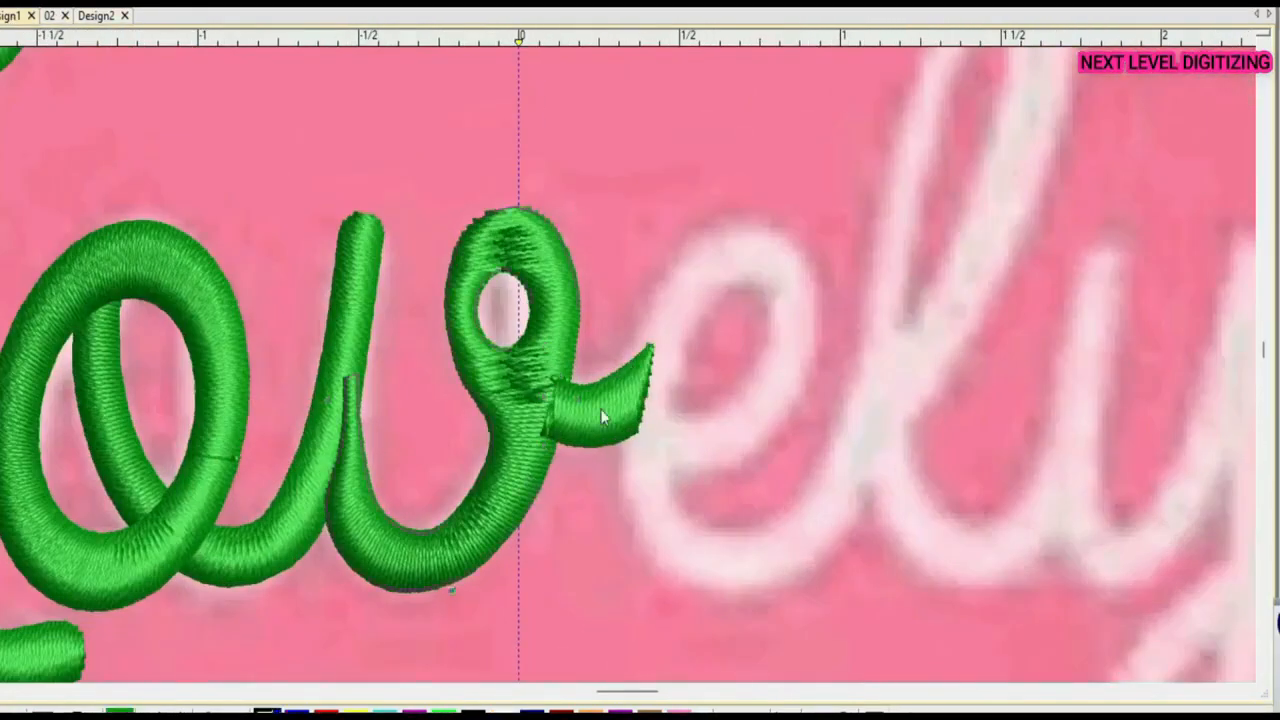
left_click(603, 417)
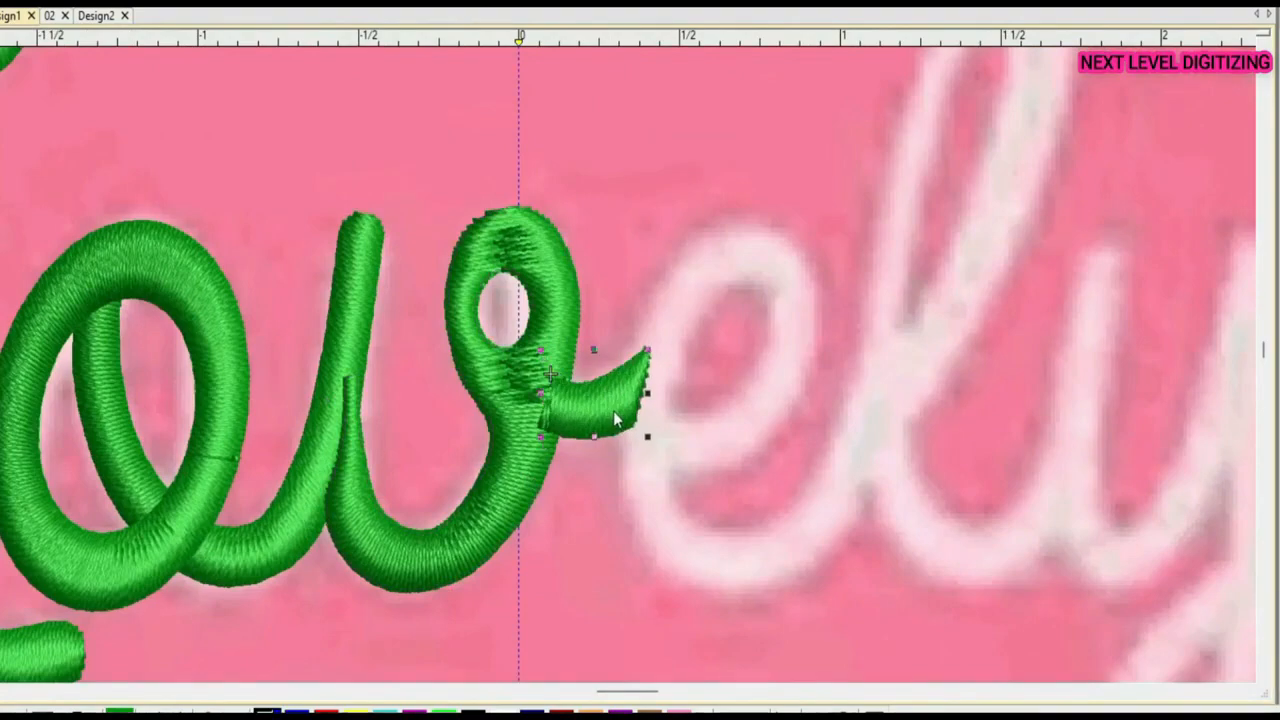
Start the e's outline at the inner end of its crossbar and trace round the inside of its upper loop
scroll(677, 492, "down", 1)
key("Escape")
key("t")
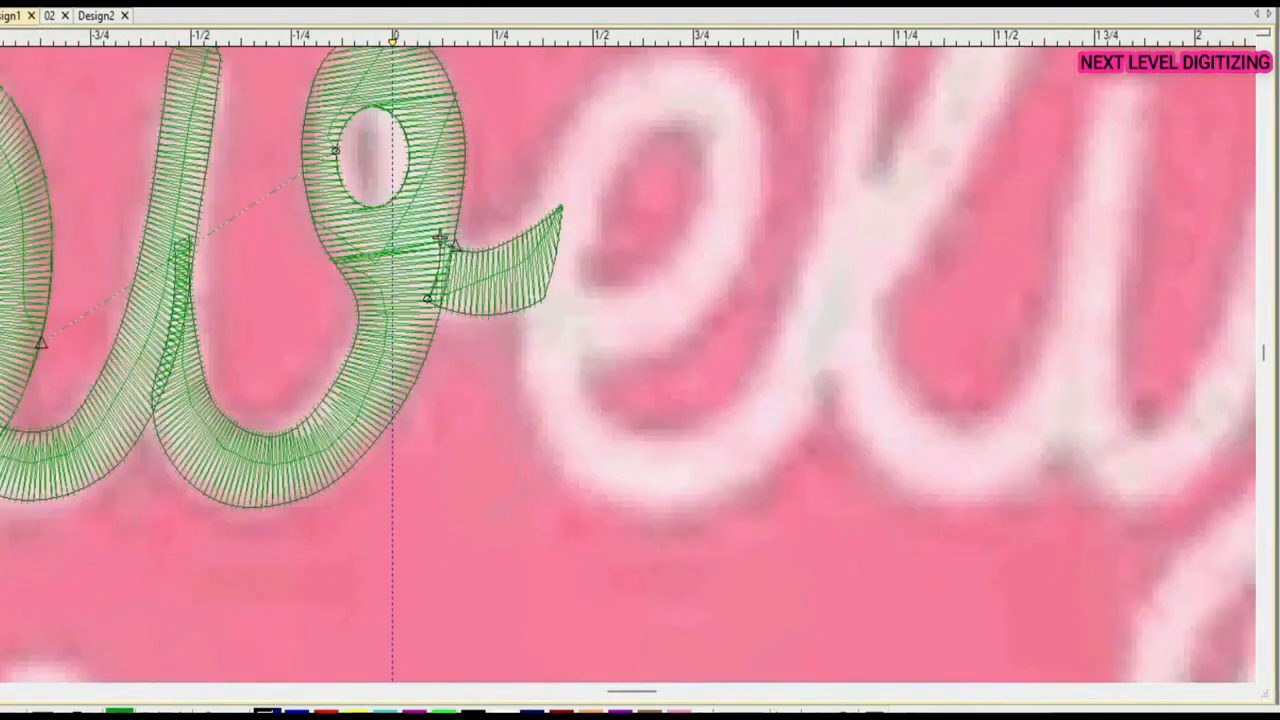
scroll(666, 174, "up", 3)
left_click(481, 403)
right_click(613, 397)
right_click(734, 300)
right_click(761, 168)
right_click(667, 229)
right_click(584, 225)
right_click(485, 347)
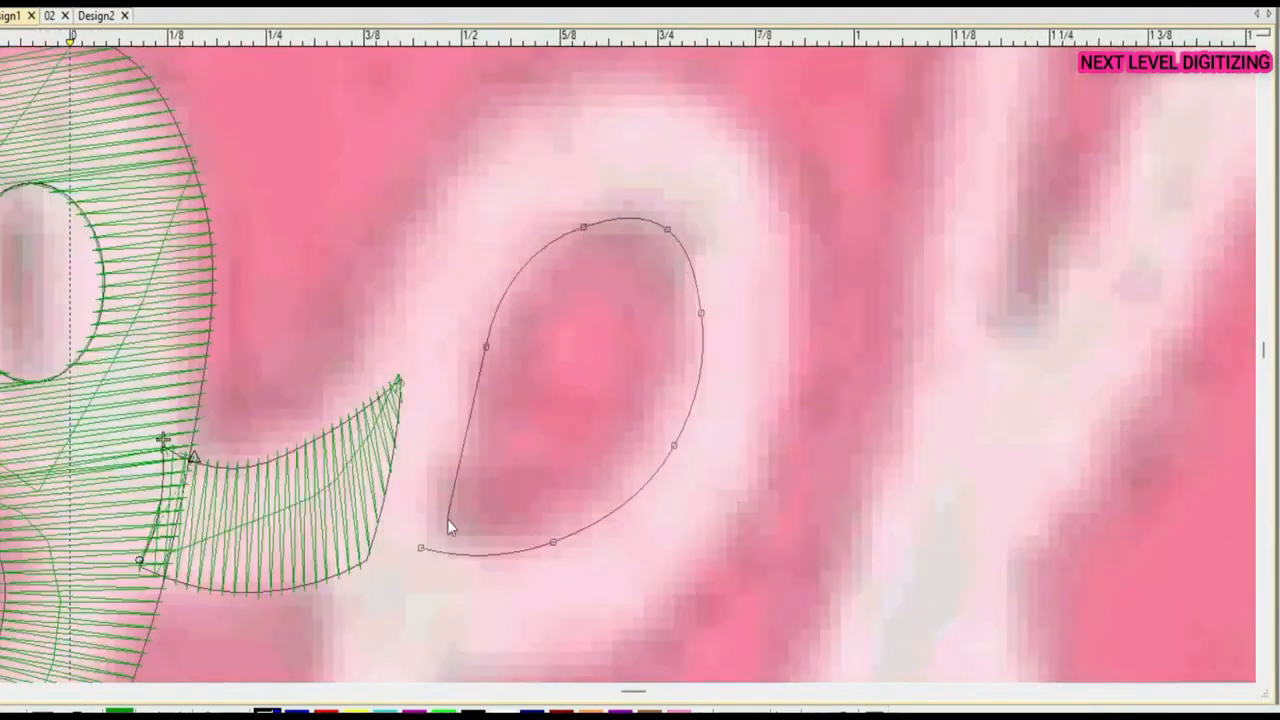
right_click(432, 504)
Continue the e's outline along the inner edge of its lower bowl up to the tip of the exit stroke
scroll(500, 530, "down", 2)
right_click(631, 412)
right_click(733, 459)
right_click(840, 378)
left_click(945, 190)
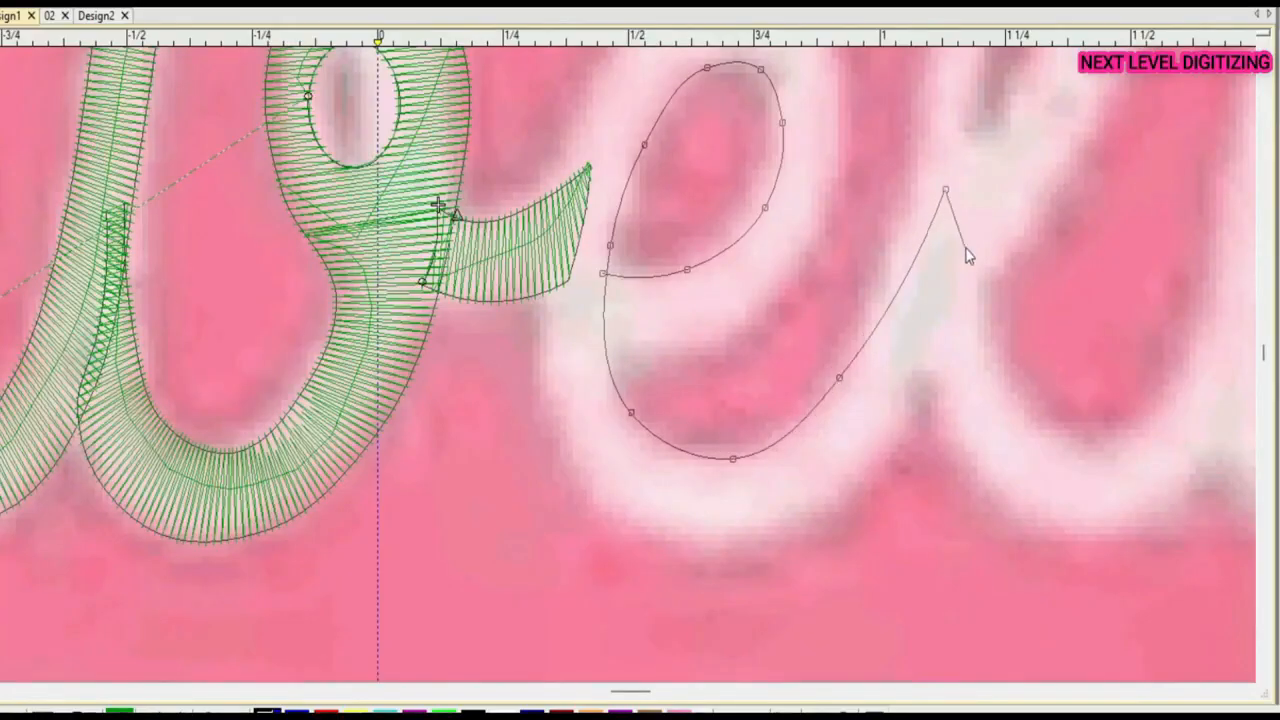
Trace the e's outer edge back round the bowl, over the upper loop and under the crossbar, and close the outline
right_click(533, 339)
right_click(563, 117)
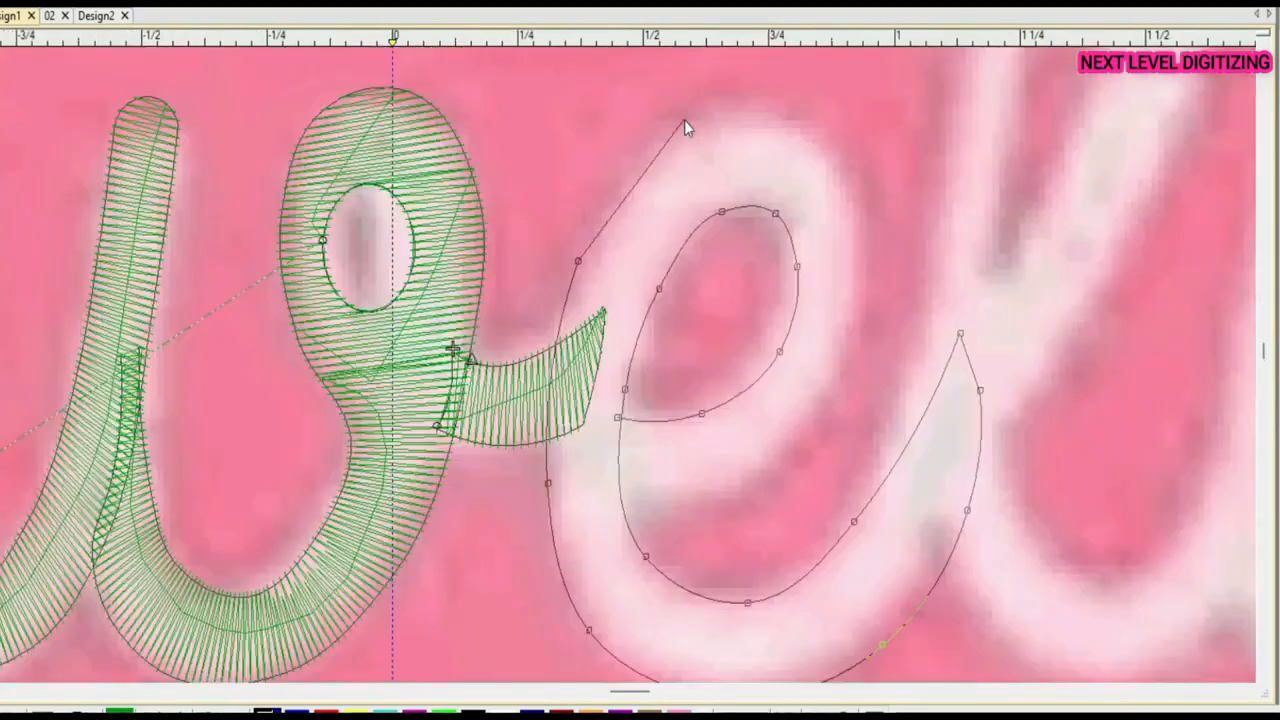
right_click(650, 133)
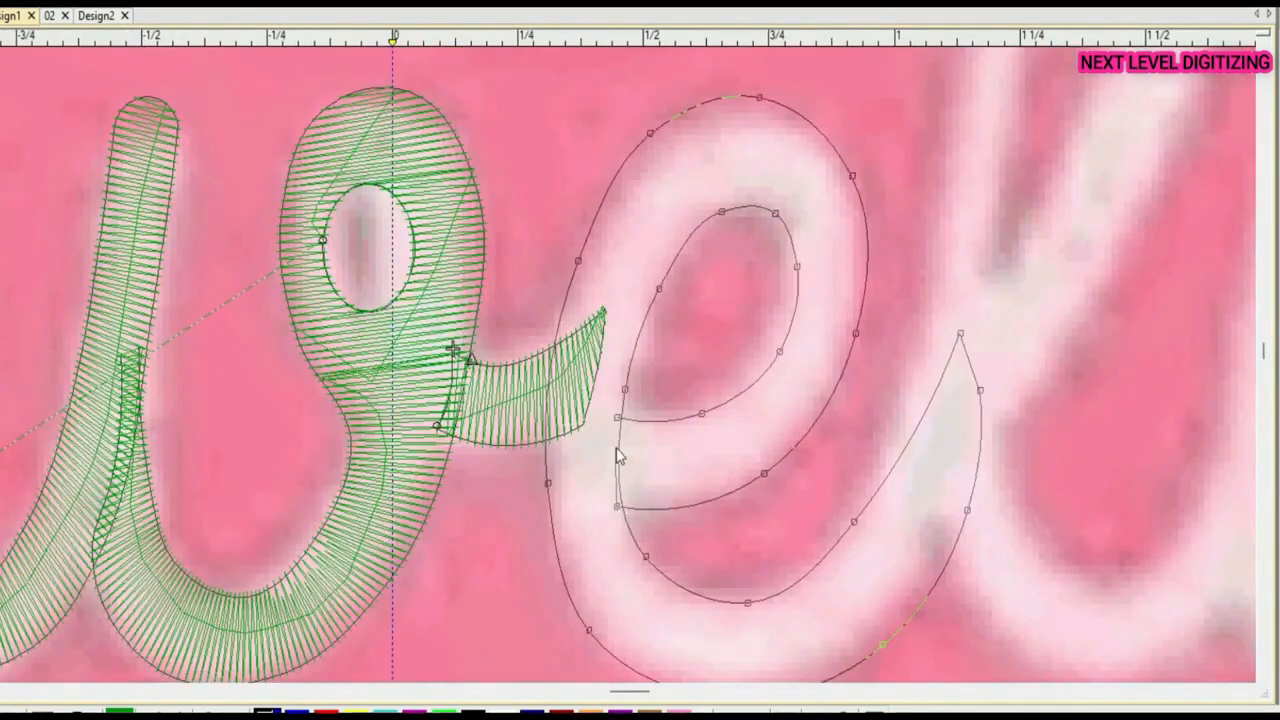
scroll(628, 372, "up", 4)
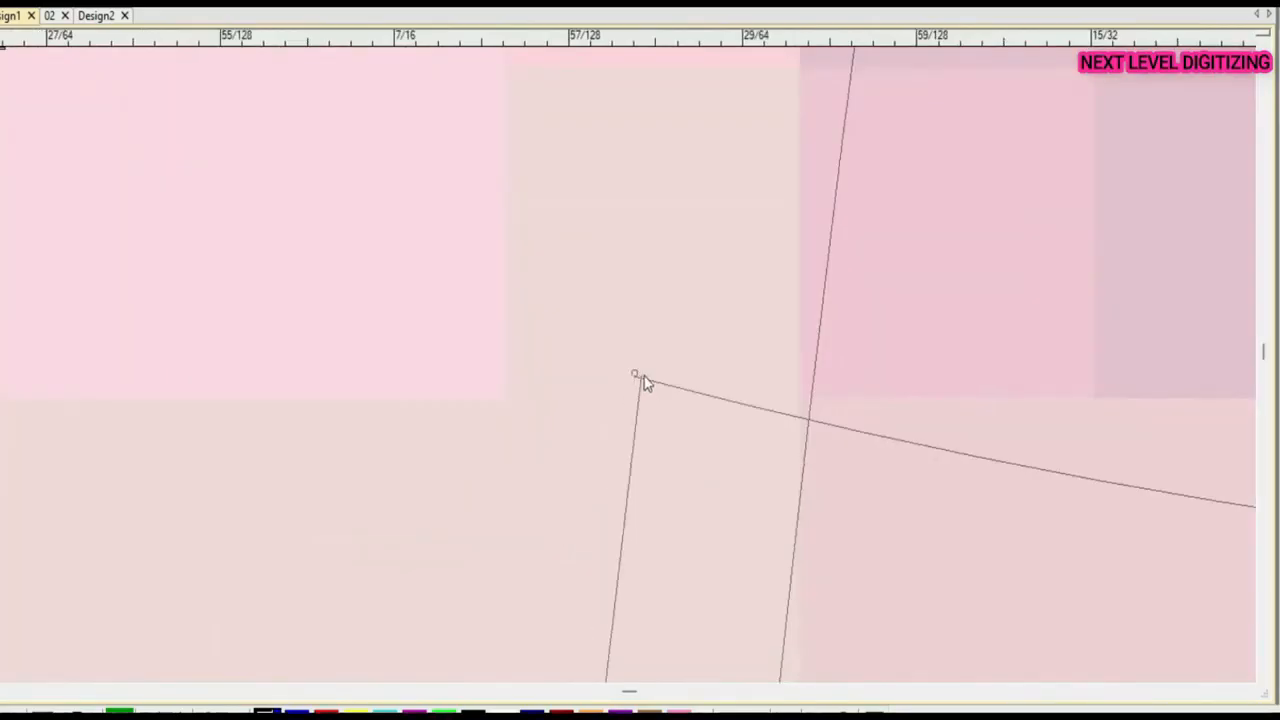
key("Return")
Add stitch angle lines across the e's crossbar and round its upper loop
scroll(630, 368, "down", 1)
scroll(630, 368, "down", 3)
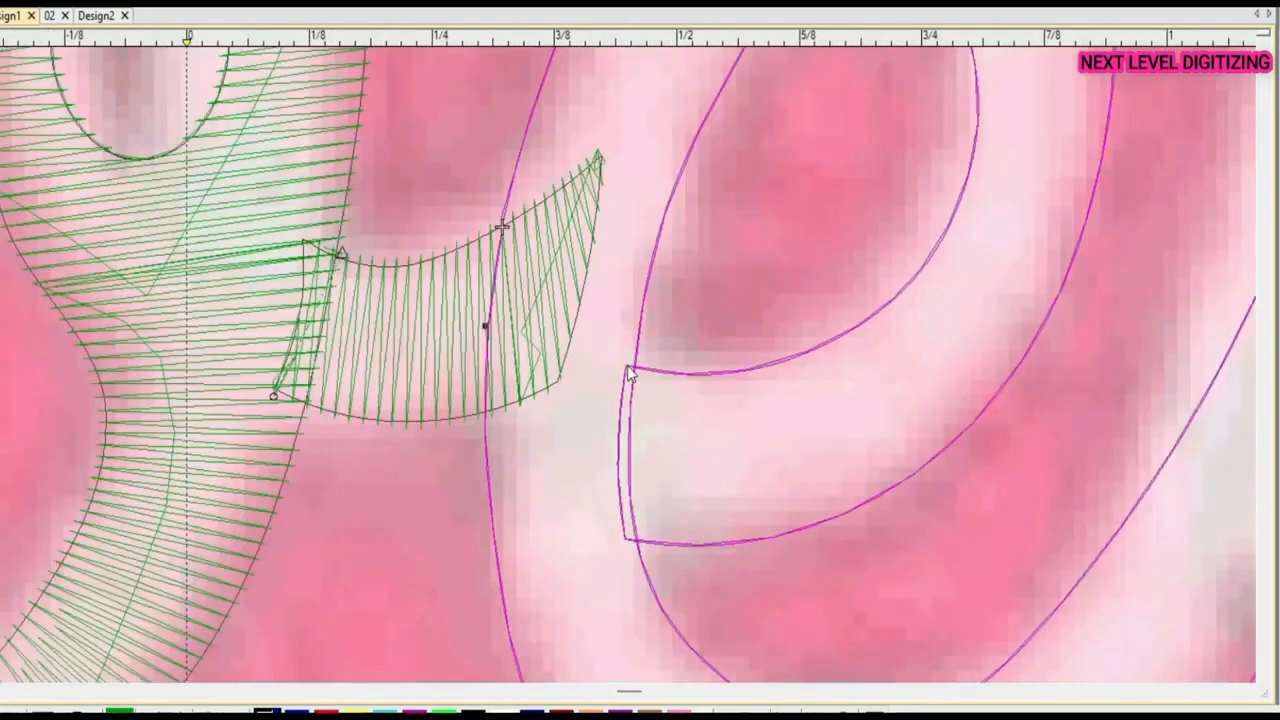
scroll(633, 358, "down", 1)
scroll(633, 358, "up", 2)
left_click(372, 320)
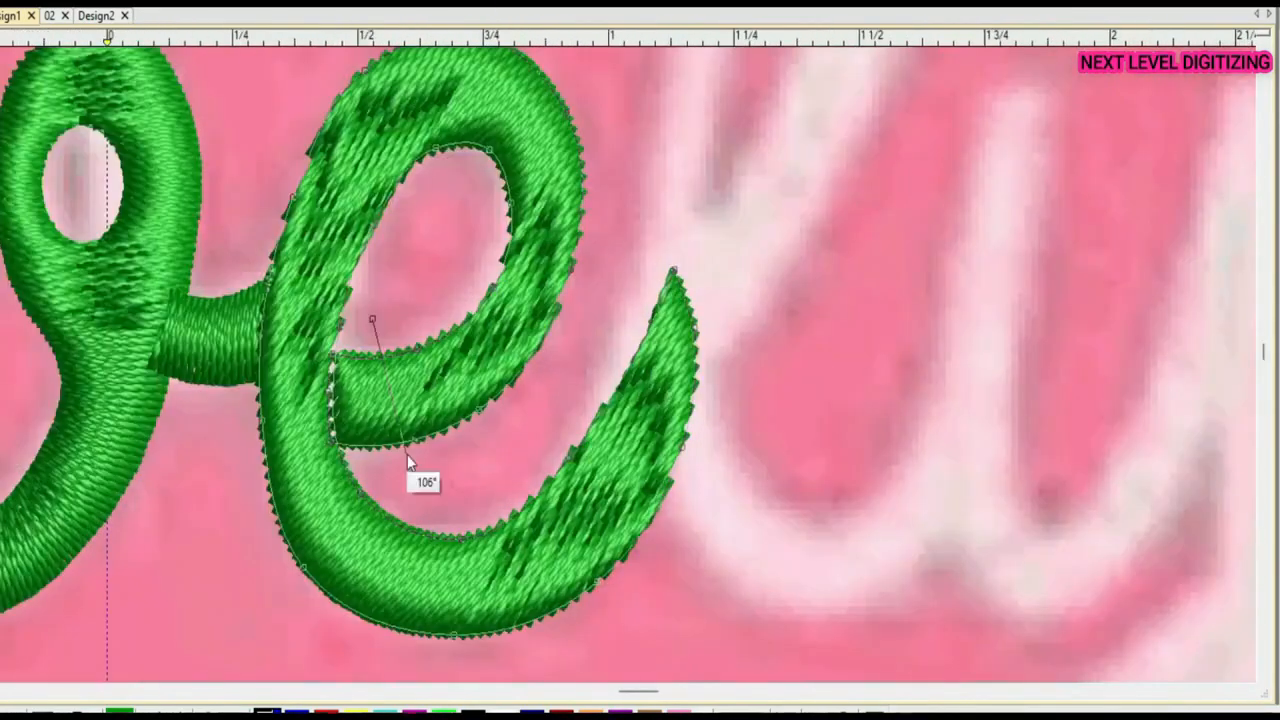
left_click(475, 181)
left_click(556, 140)
left_click(461, 400)
left_click(352, 354)
left_click(464, 467)
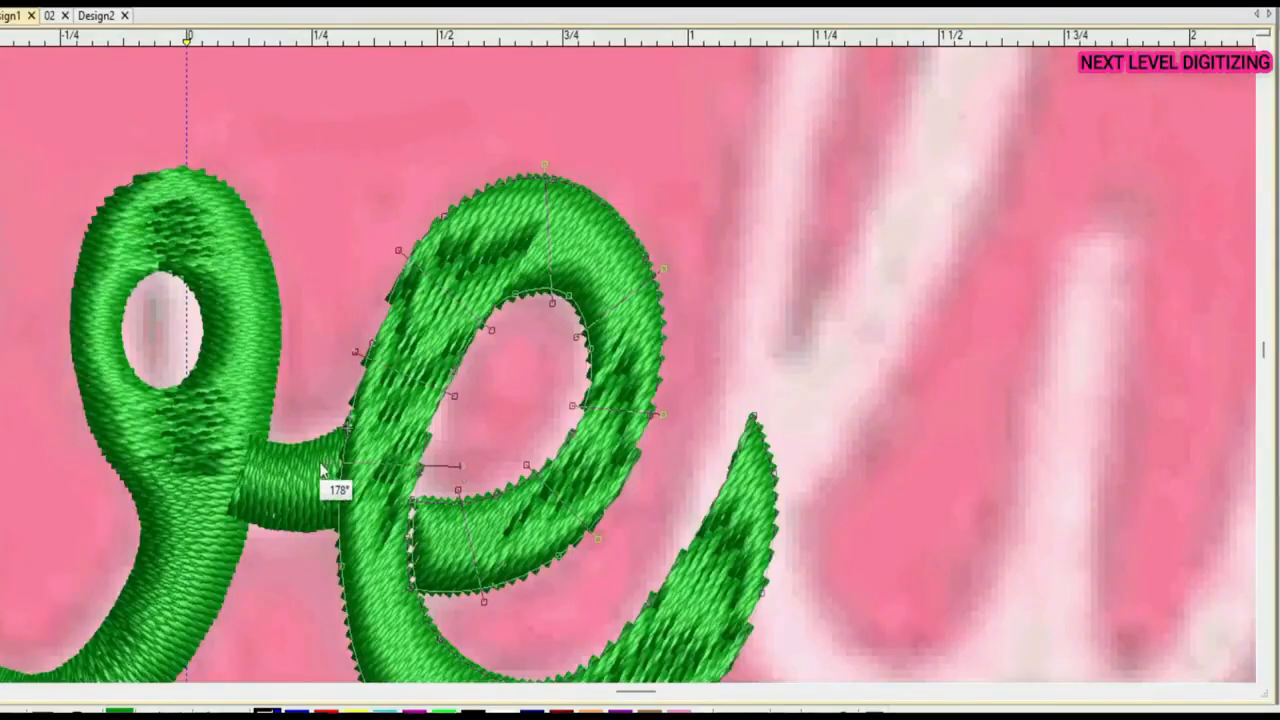
Add stitch angle lines down the e's left side, round its lower bowl and up to the exit tip
left_click(323, 467)
left_click(449, 628)
left_click(455, 567)
key("Return")
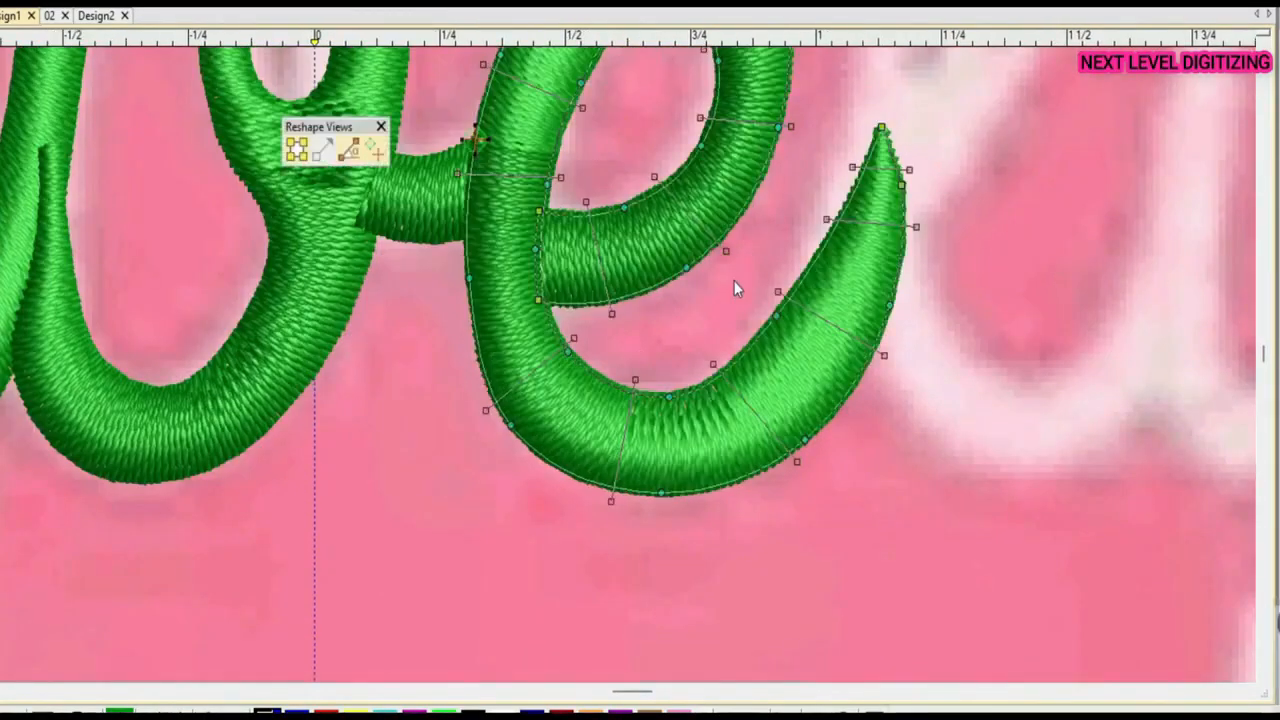
Reshape the pointed tip of the e's exit stroke into a wider, blunt end
scroll(620, 300, "up", 3)
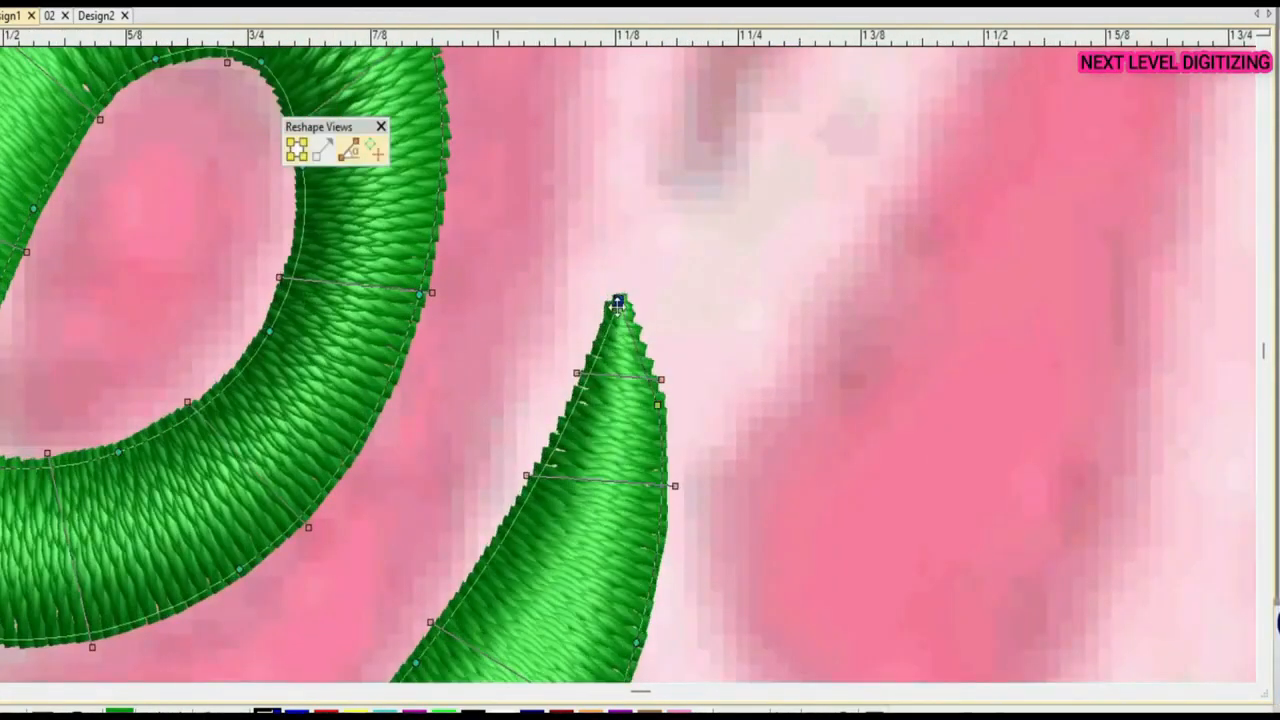
left_click_drag(617, 294, 680, 531)
scroll(659, 315, "down", 2)
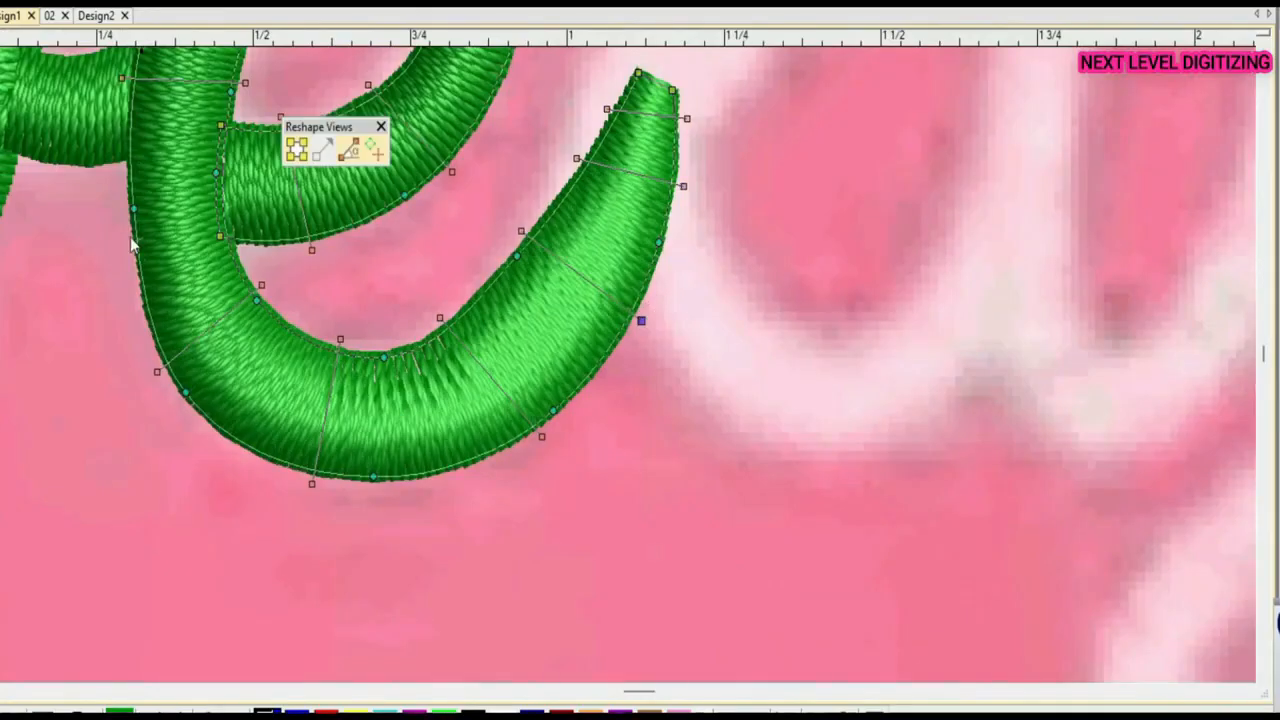
Adjust the nodes on the e's left outer edge and where its crossbar joins the downstroke
scroll(659, 315, "down", 3)
scroll(594, 236, "up", 3)
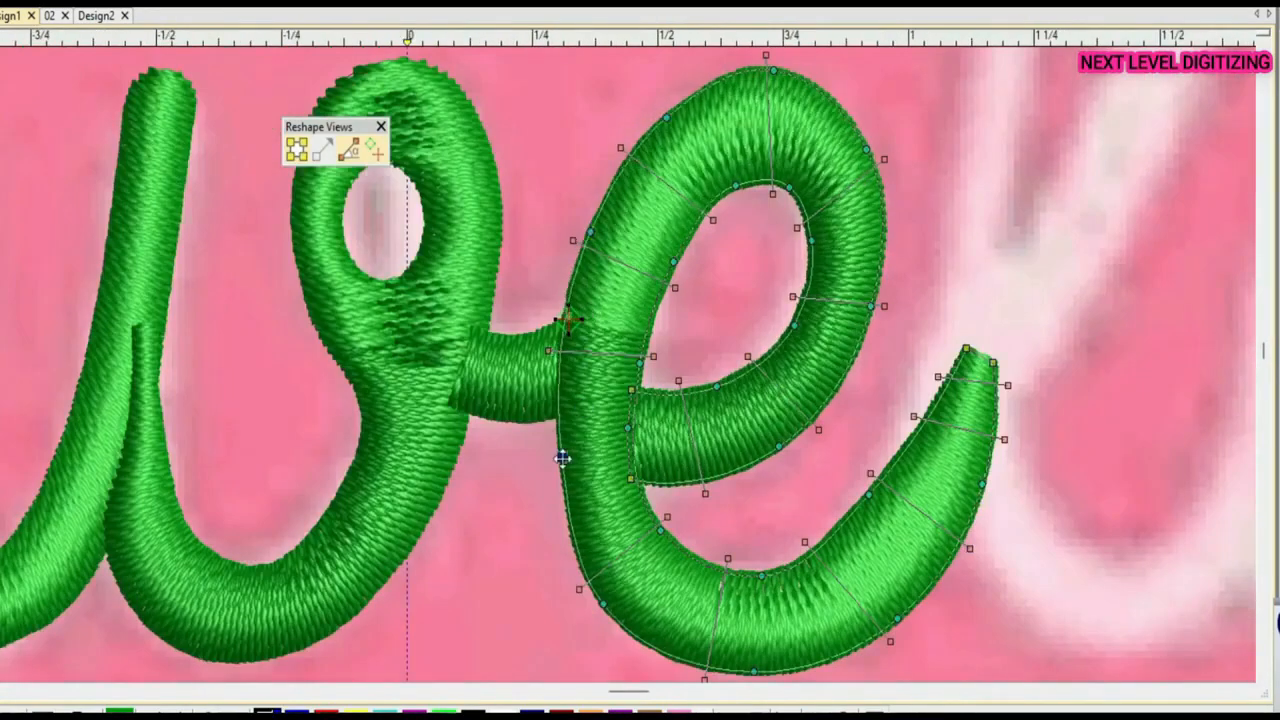
scroll(637, 400, "up", 4)
scroll(613, 245, "up", 1)
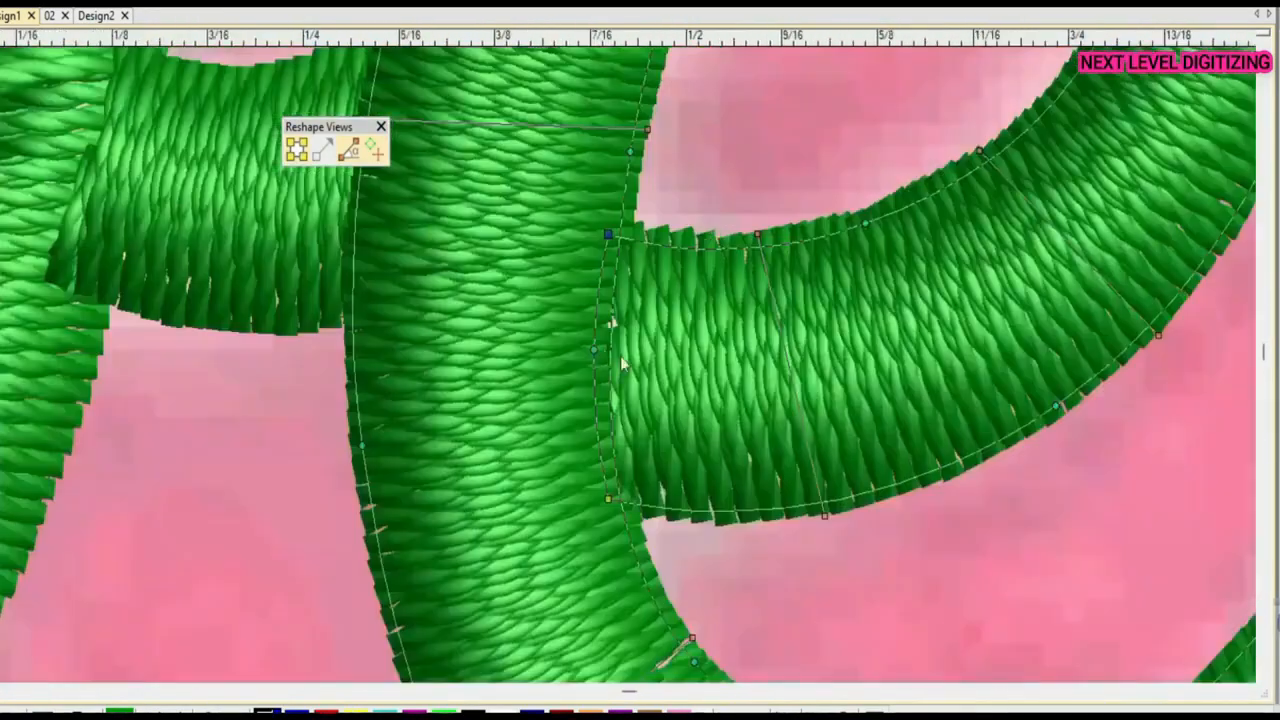
Adjust the nodes on the e's lower bowl, exit stroke and upper loop, and finish reshaping the letter
scroll(600, 349, "down", 3)
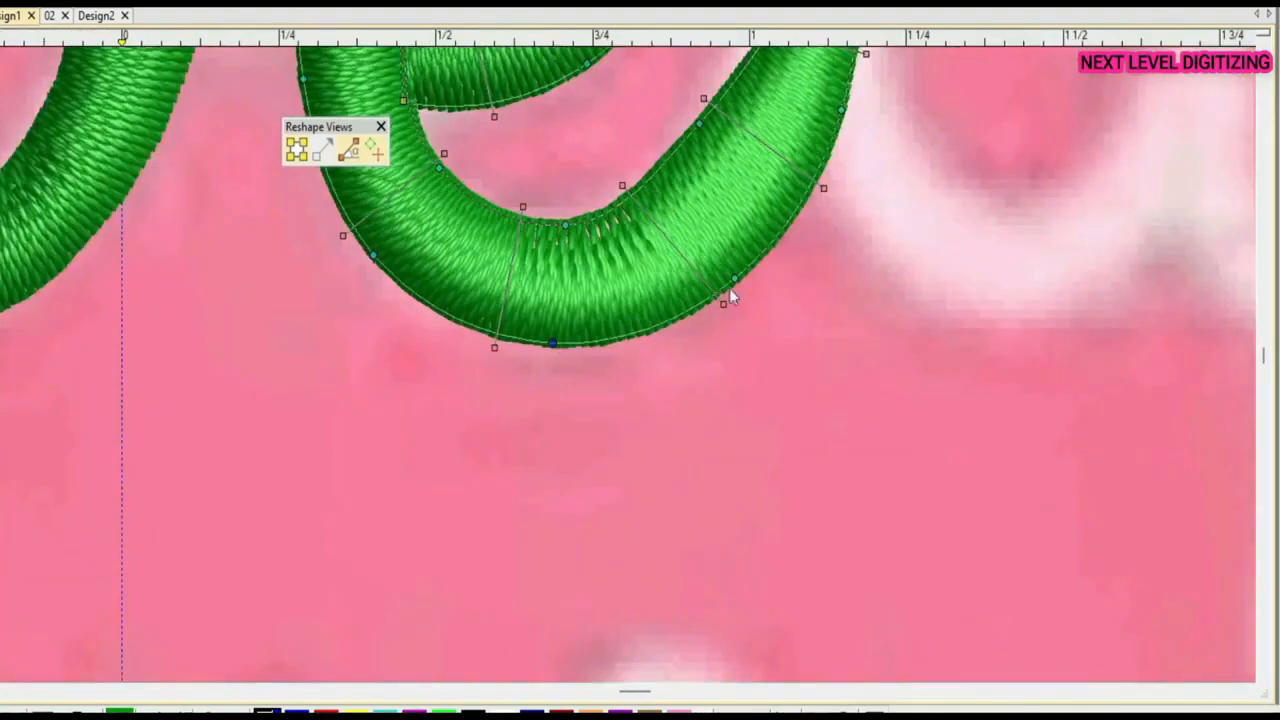
scroll(720, 282, "down", 2)
scroll(644, 350, "up", 2)
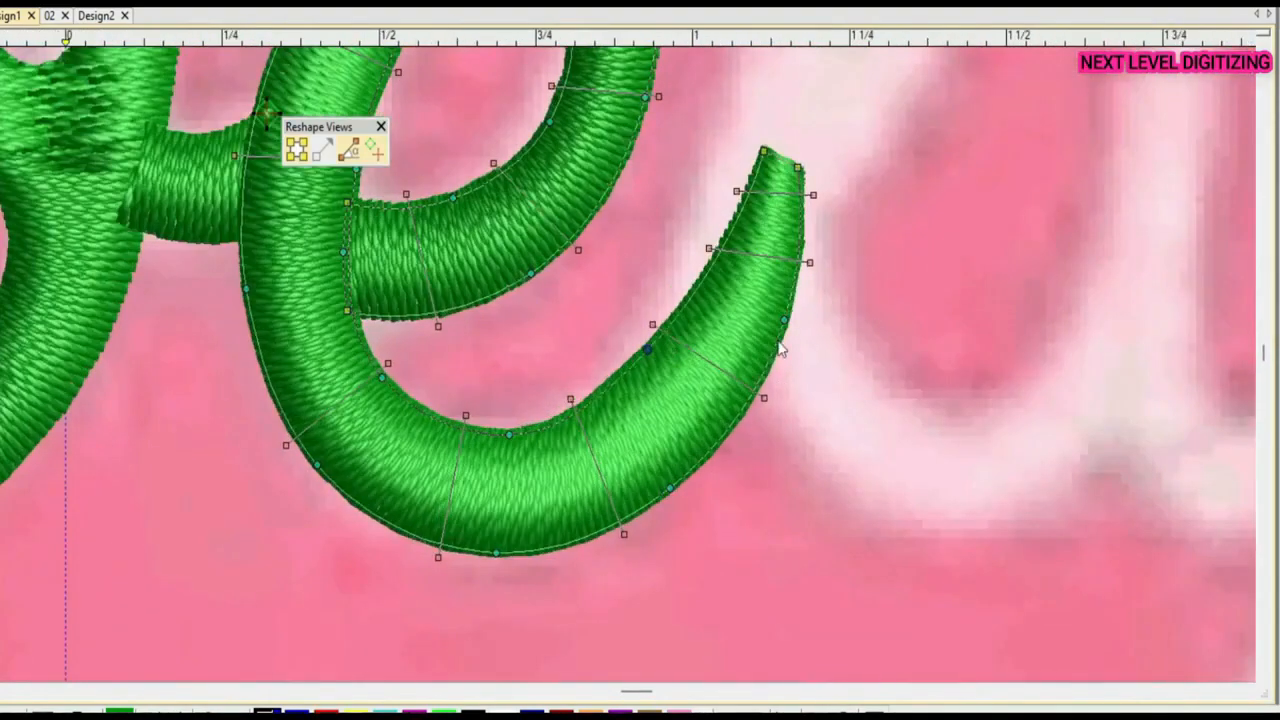
scroll(627, 363, "up", 5)
scroll(584, 330, "down", 8)
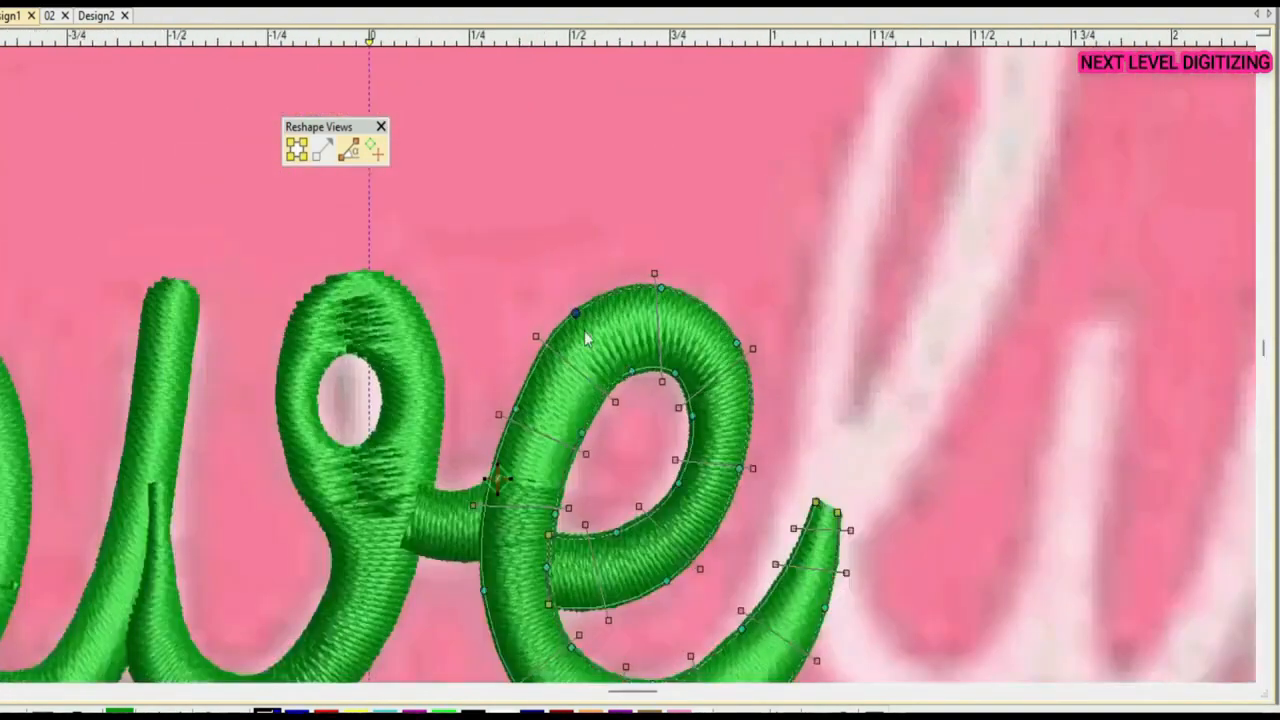
key("Escape")
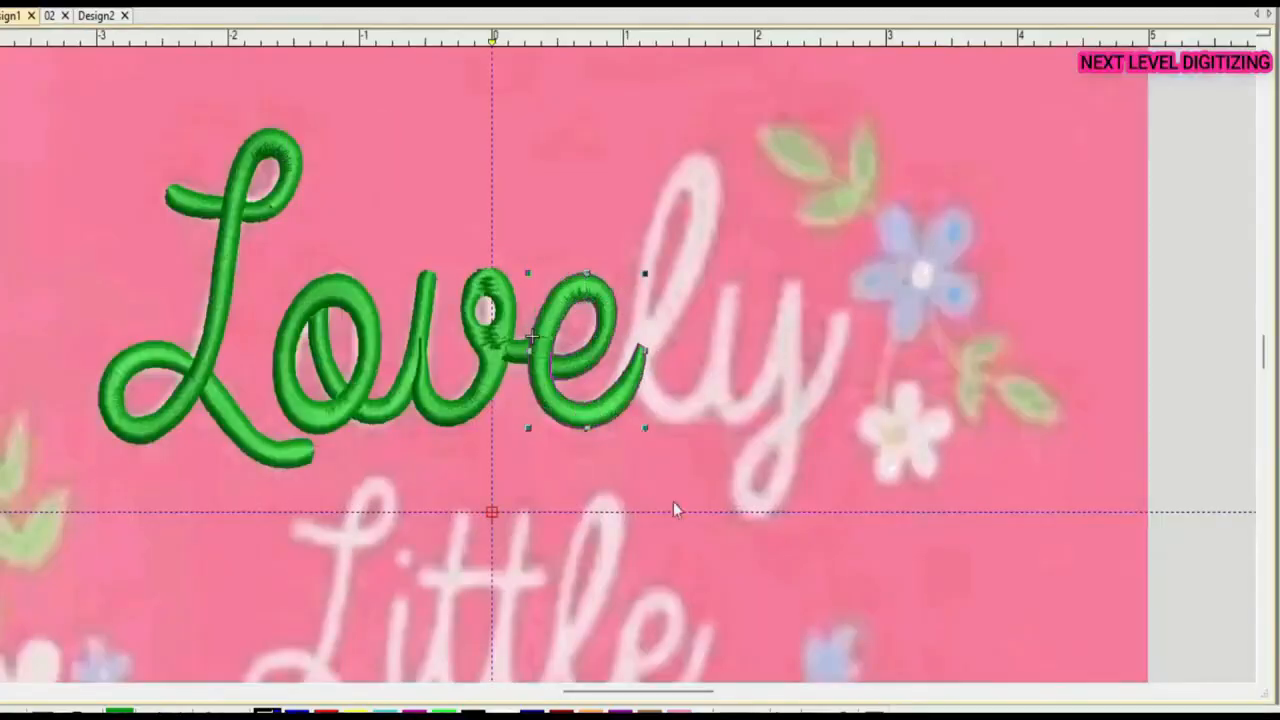
scroll(515, 345, "up", 3)
scroll(893, 280, "down", 4)
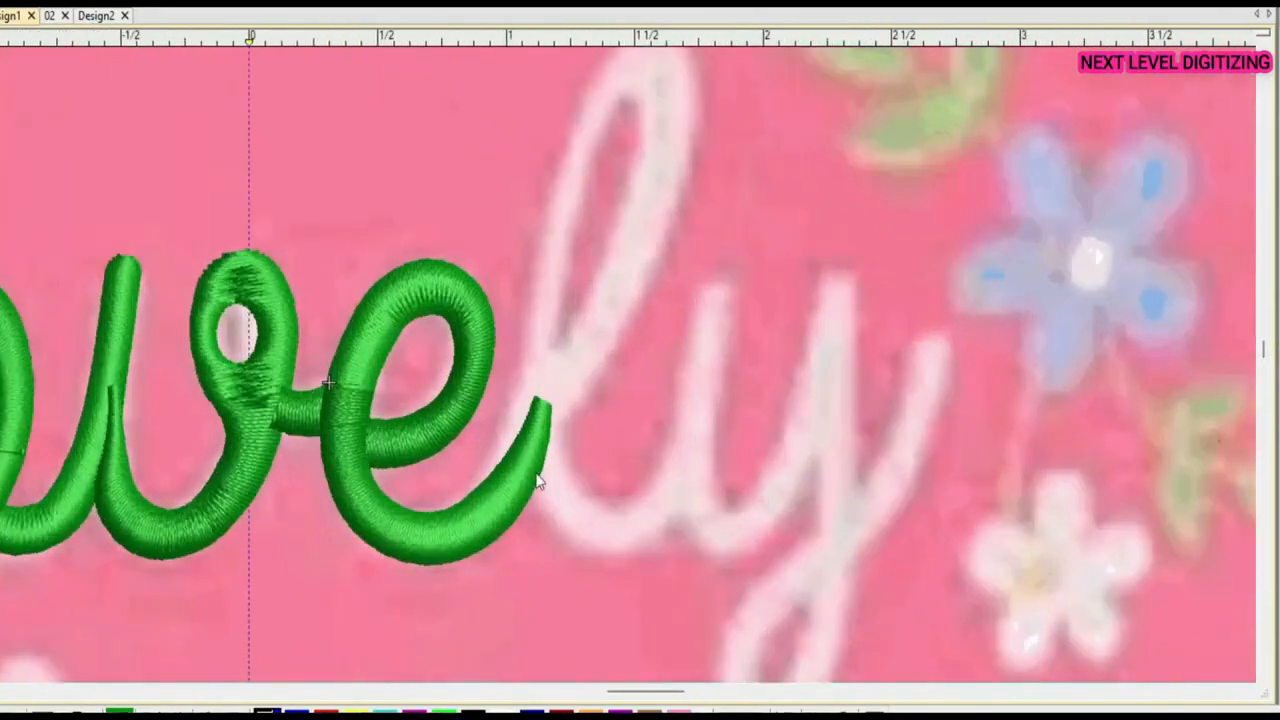
left_click(395, 400)
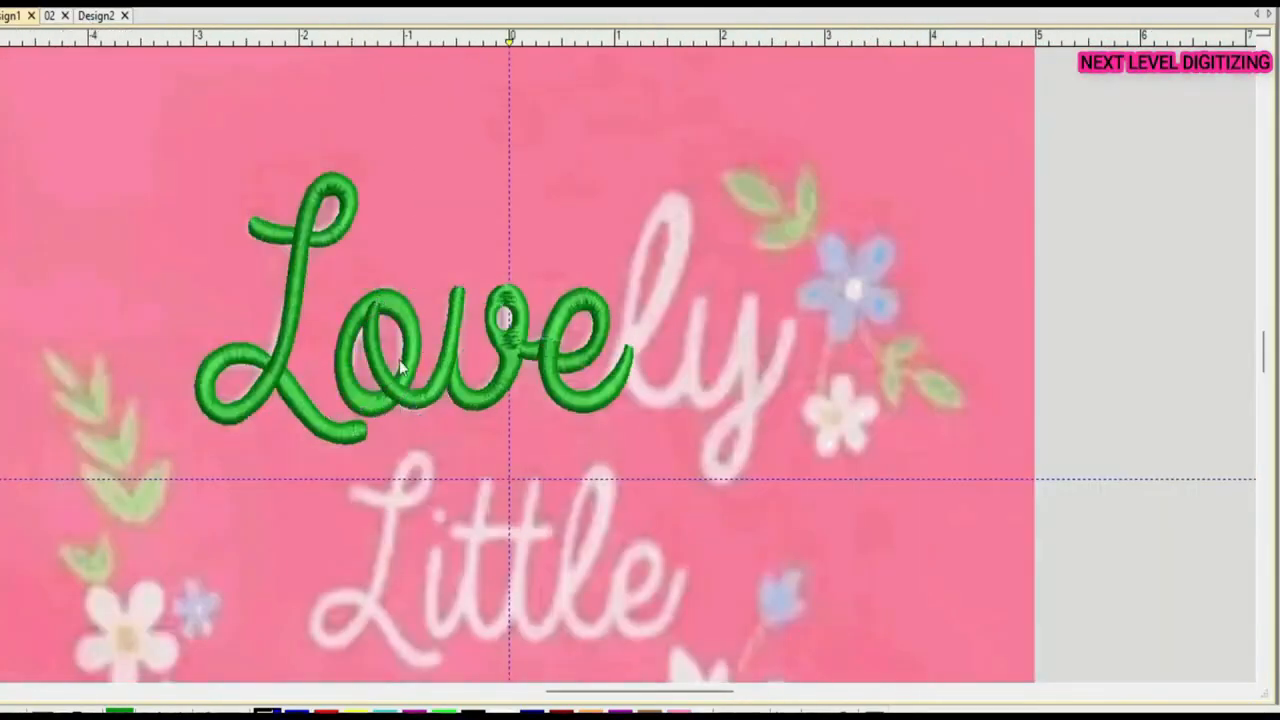
left_click_drag(400, 368, 383, 303)
left_click(378, 55)
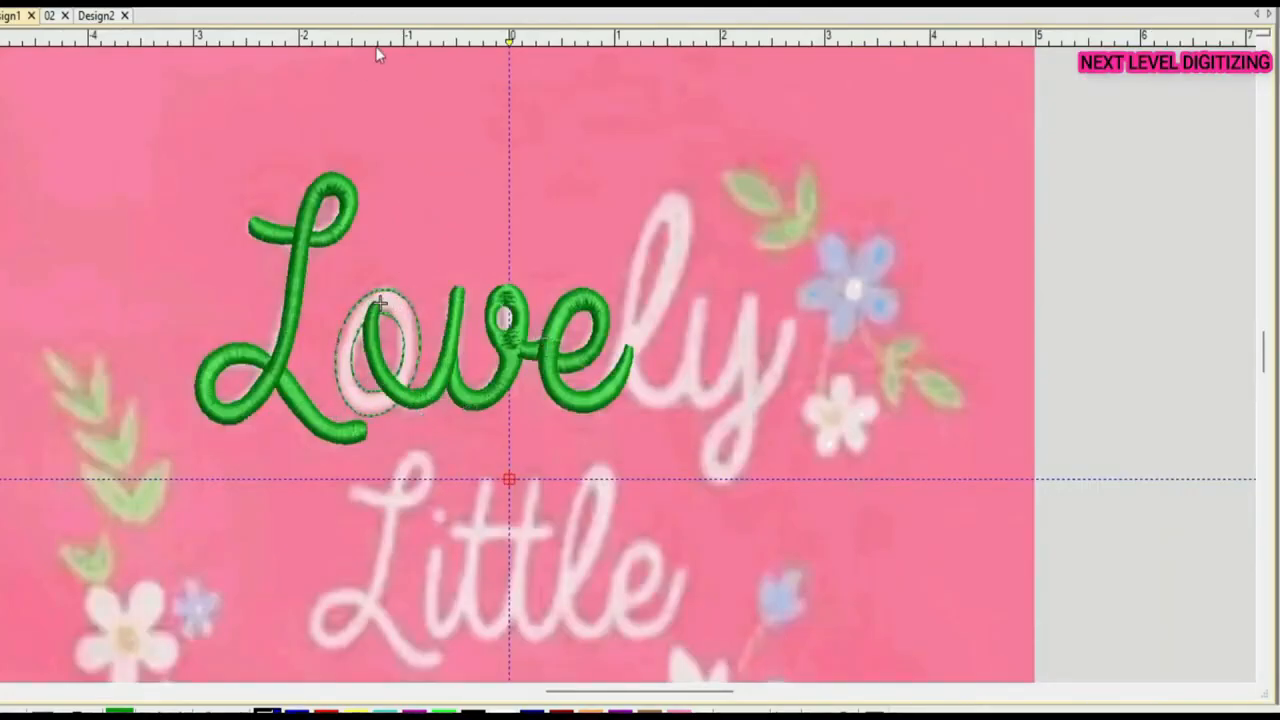
key("ctrl+z")
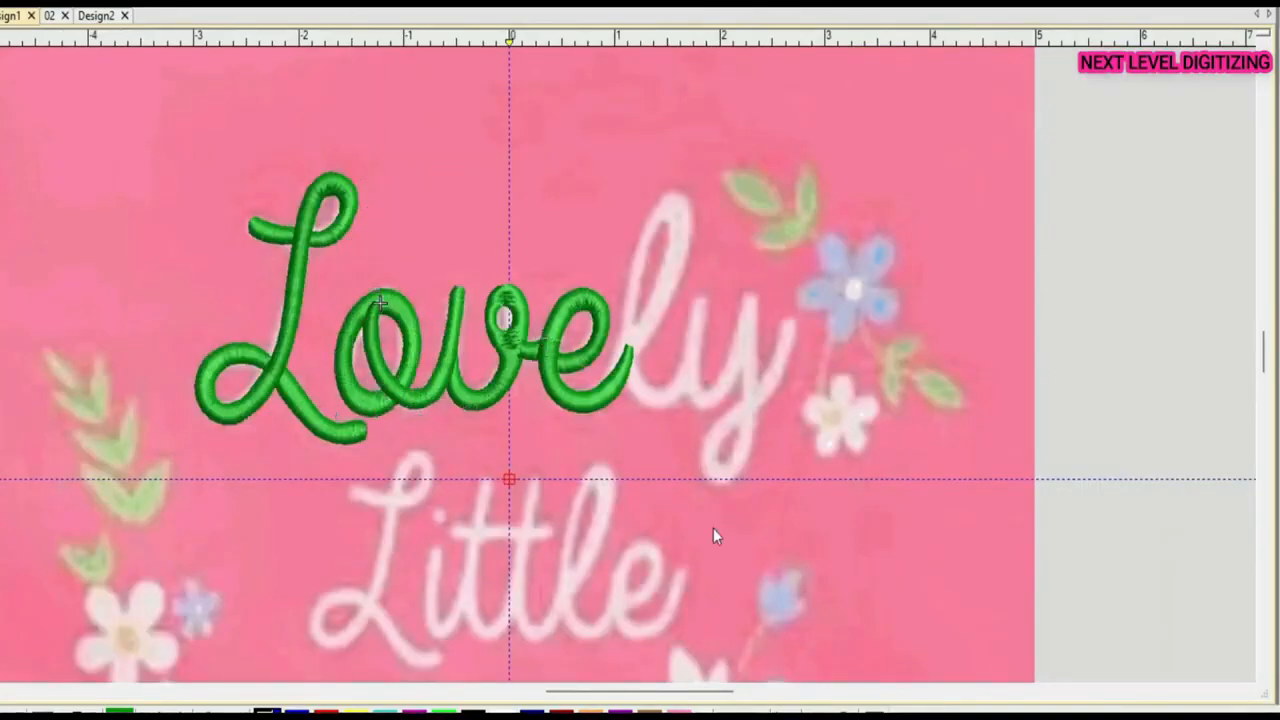
Start tracing the l along the inner edge of its lower bowl and up the left inner side of its loop
scroll(427, 346, "up", 4)
scroll(627, 364, "down", 1)
scroll(148, 146, "up", 1)
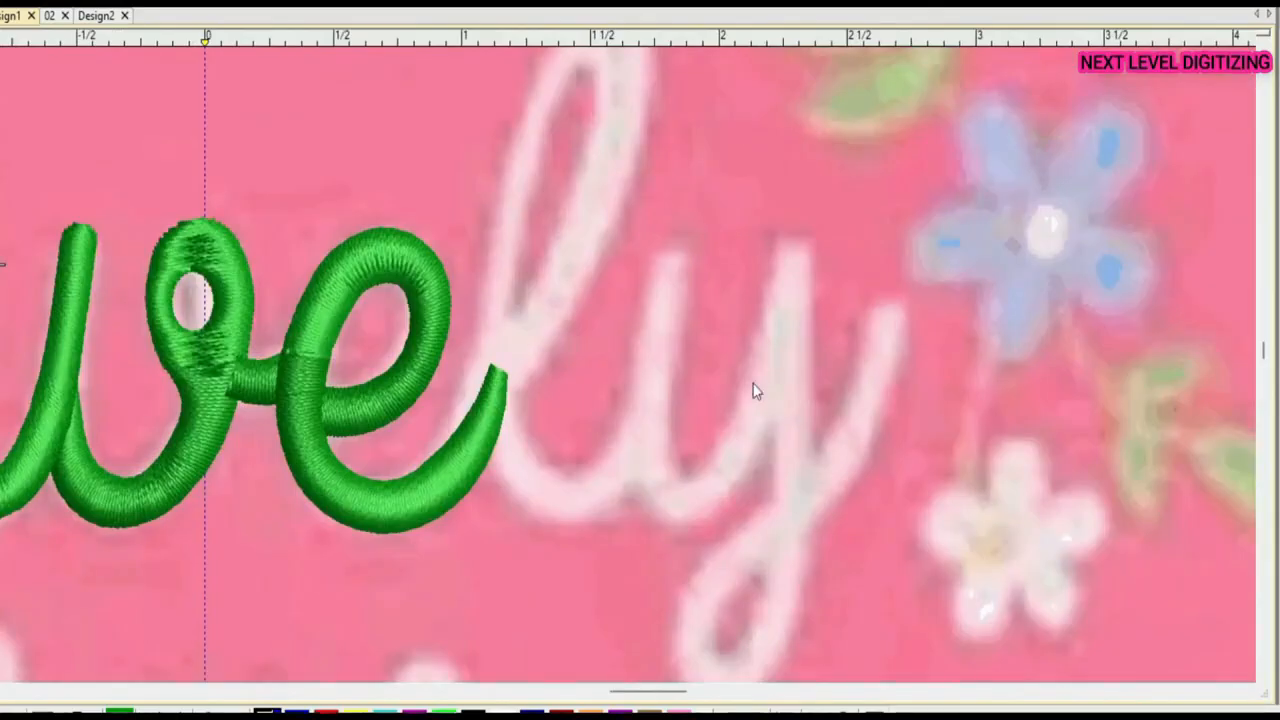
left_click(512, 383)
left_click(521, 250)
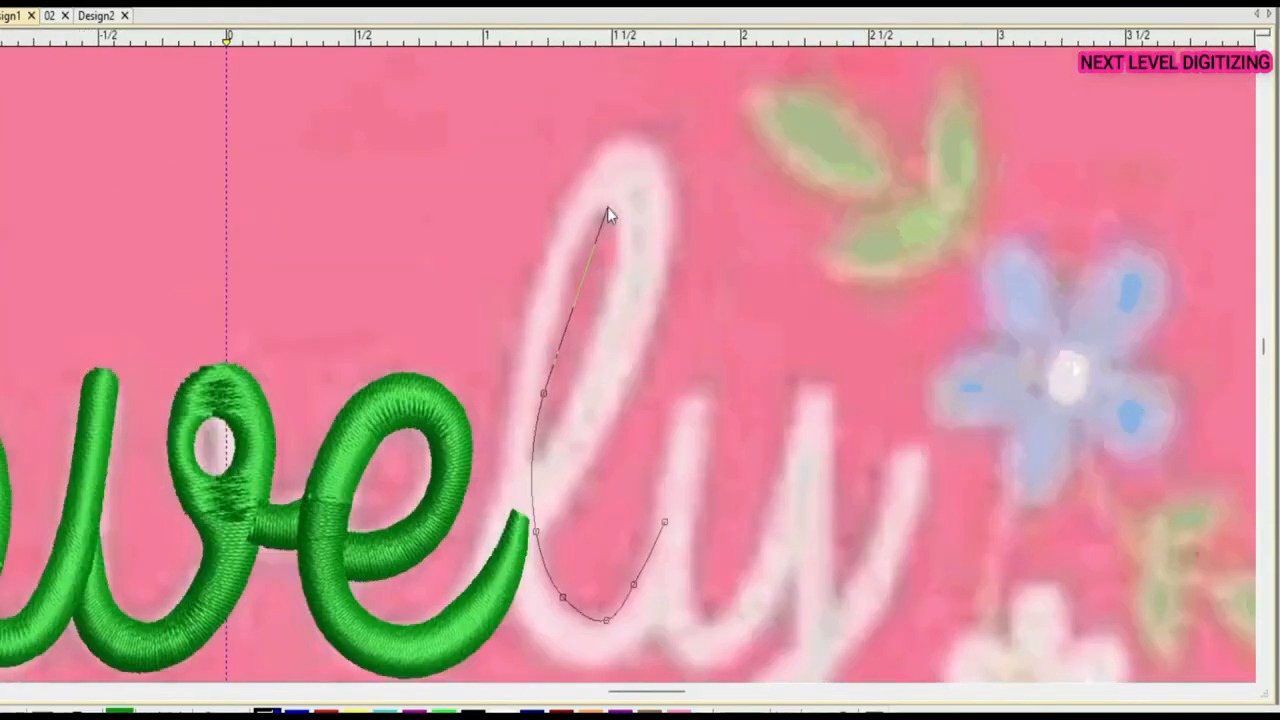
left_click(598, 224)
Trace round the top of the l's inner loop and down its right inner side to where the strokes cross
scroll(601, 217, "up", 3)
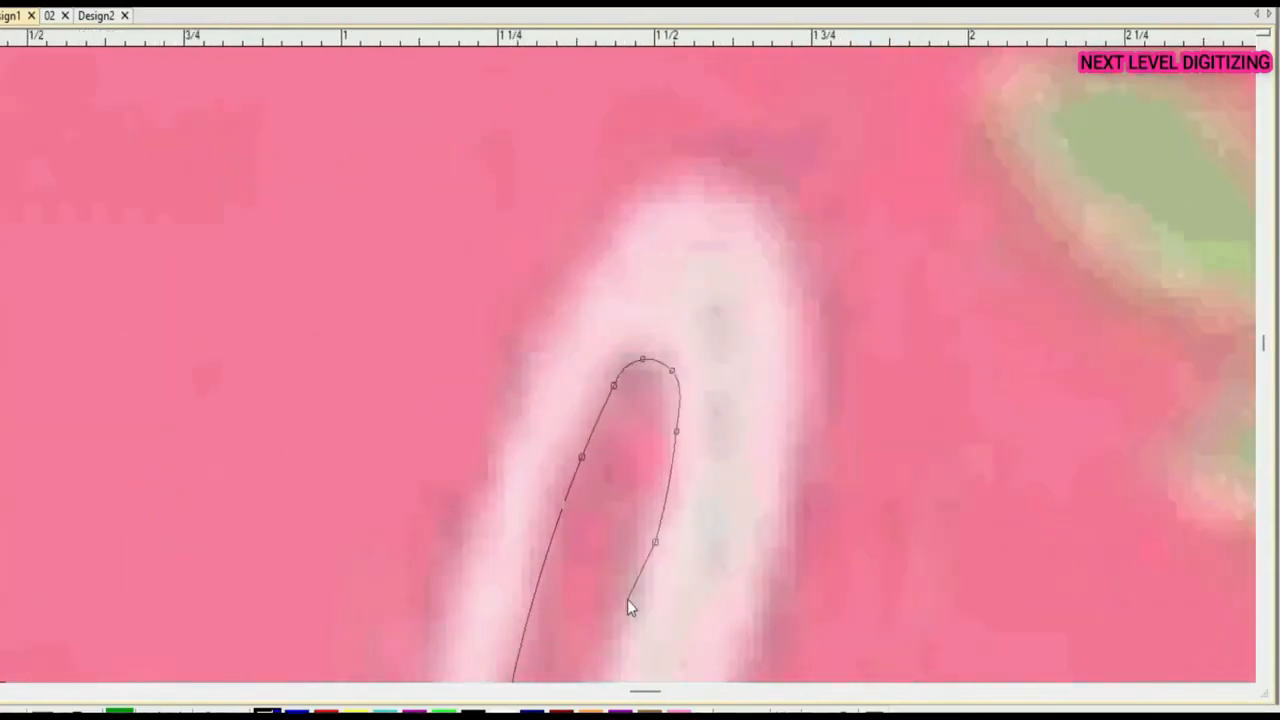
scroll(628, 600, "down", 1)
left_click(608, 424)
scroll(610, 418, "down", 1)
left_click(595, 461)
scroll(595, 459, "up", 1)
left_click(580, 435)
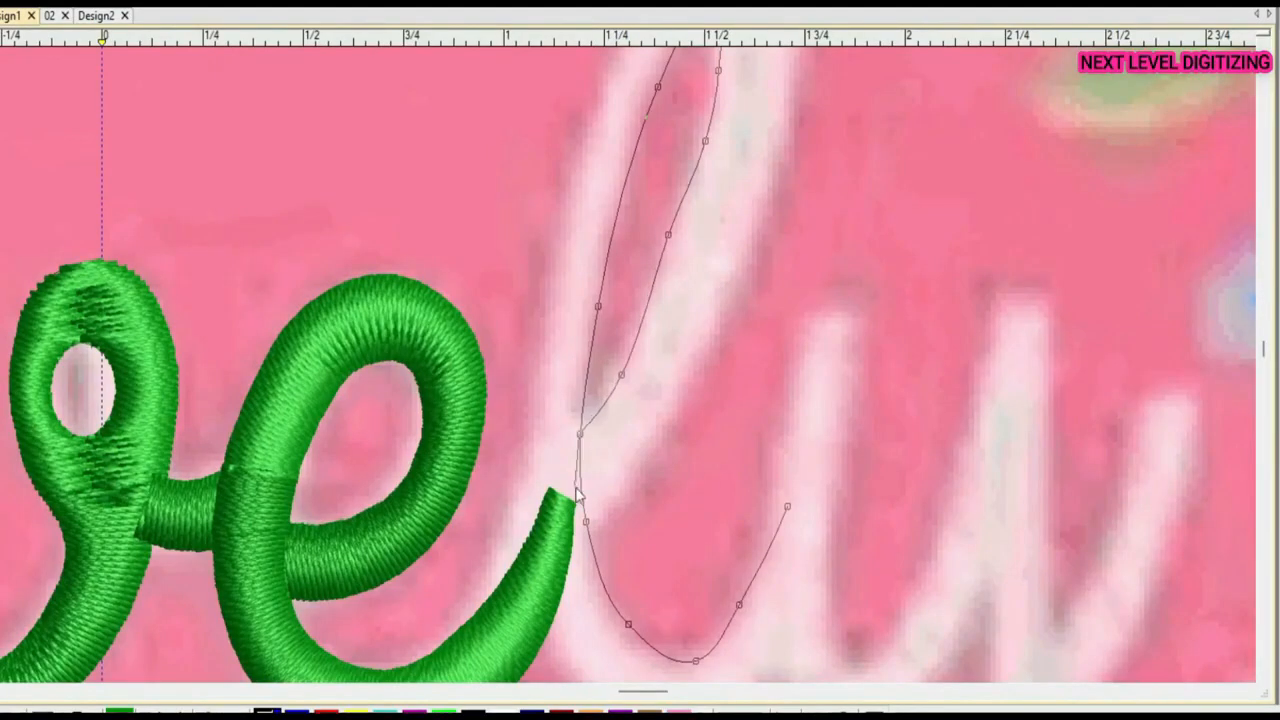
left_click(581, 485)
Trace the l's outer edge up the right side, over the top of the loop and down the left side
left_click(785, 175)
key("Up")
key("Up")
key("Right")
left_click(656, 297)
key("Up")
left_click(613, 347)
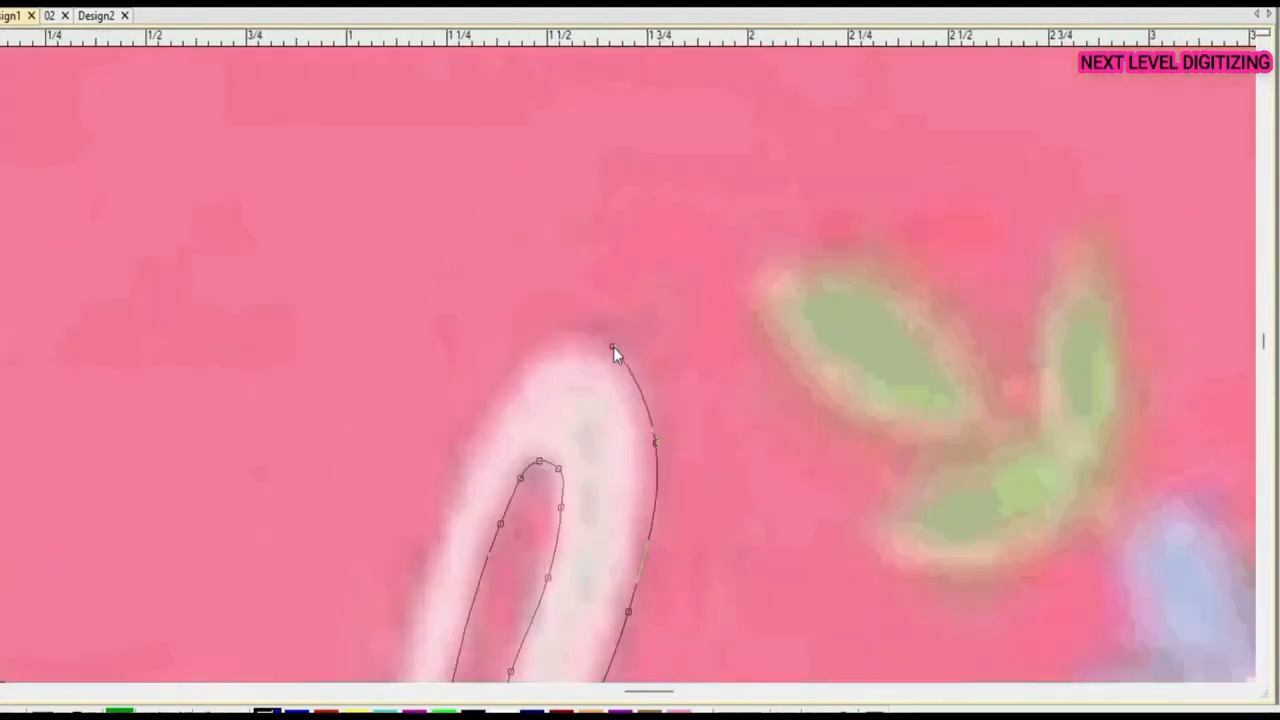
left_click(436, 527)
scroll(436, 527, "down", 1)
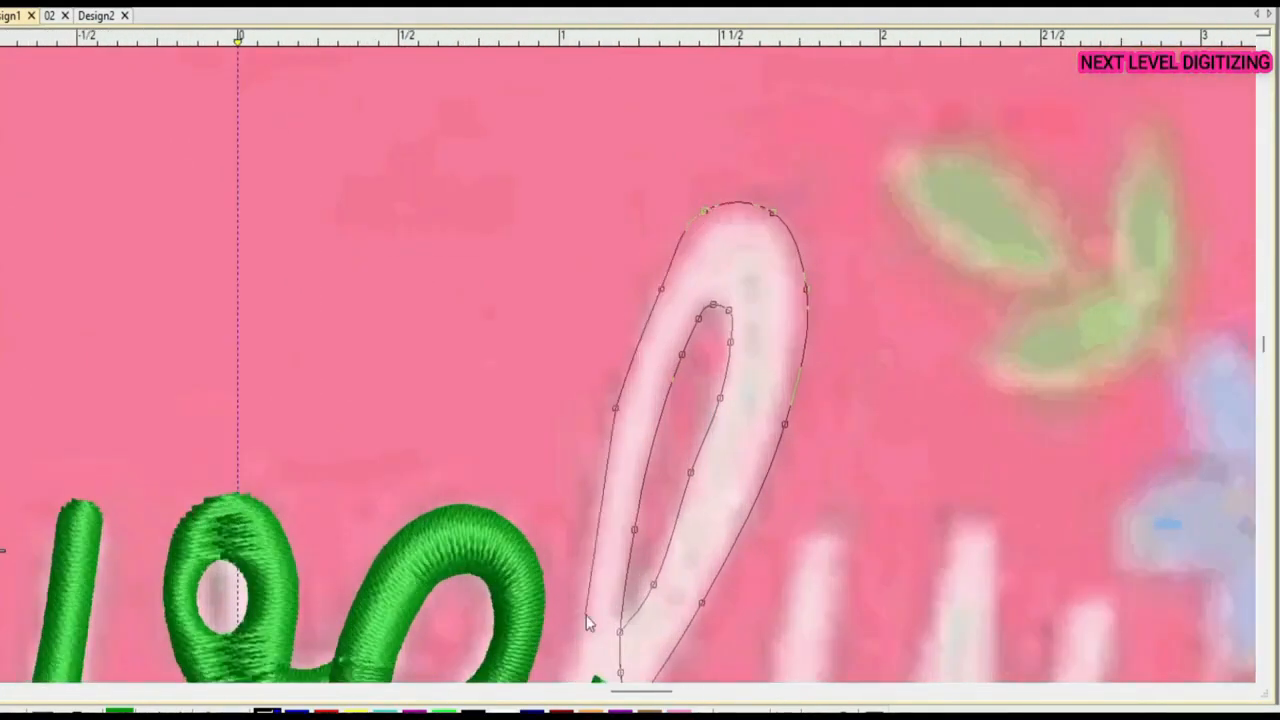
Trace round the outside of the l's lower bowl to its exit tip and close the outline
scroll(629, 412, "down", 1)
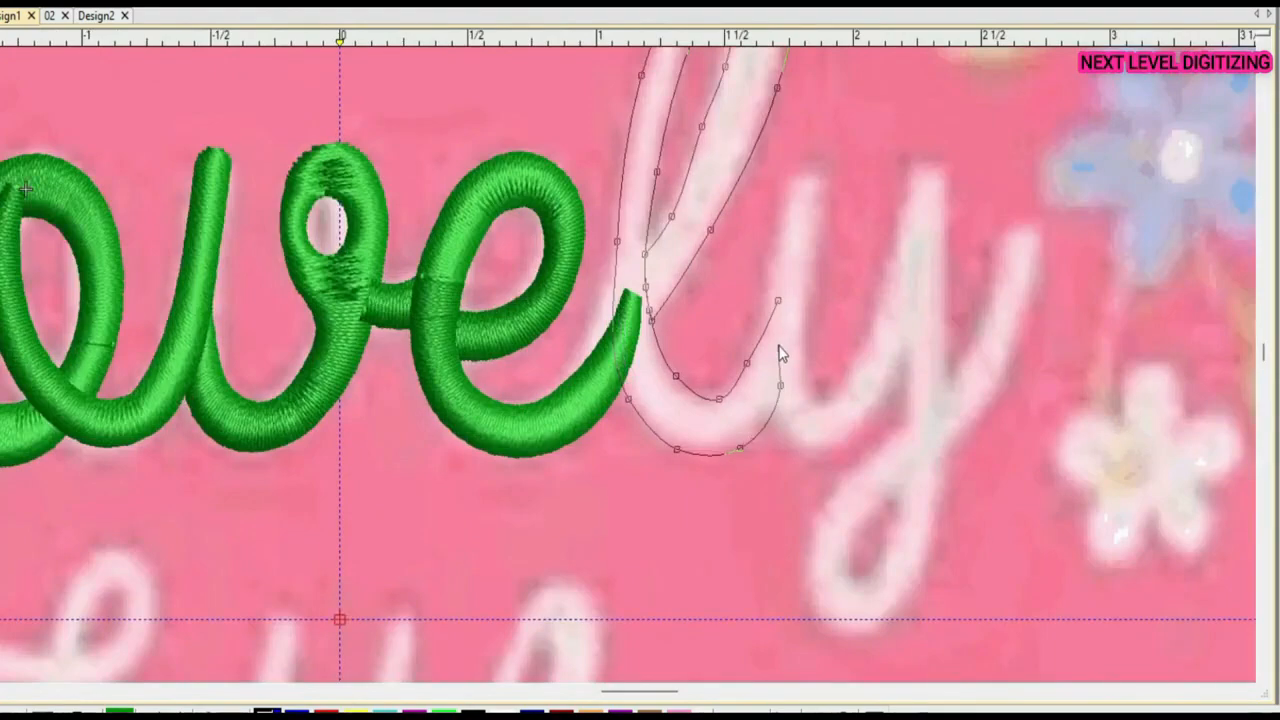
scroll(781, 352, "up", 10)
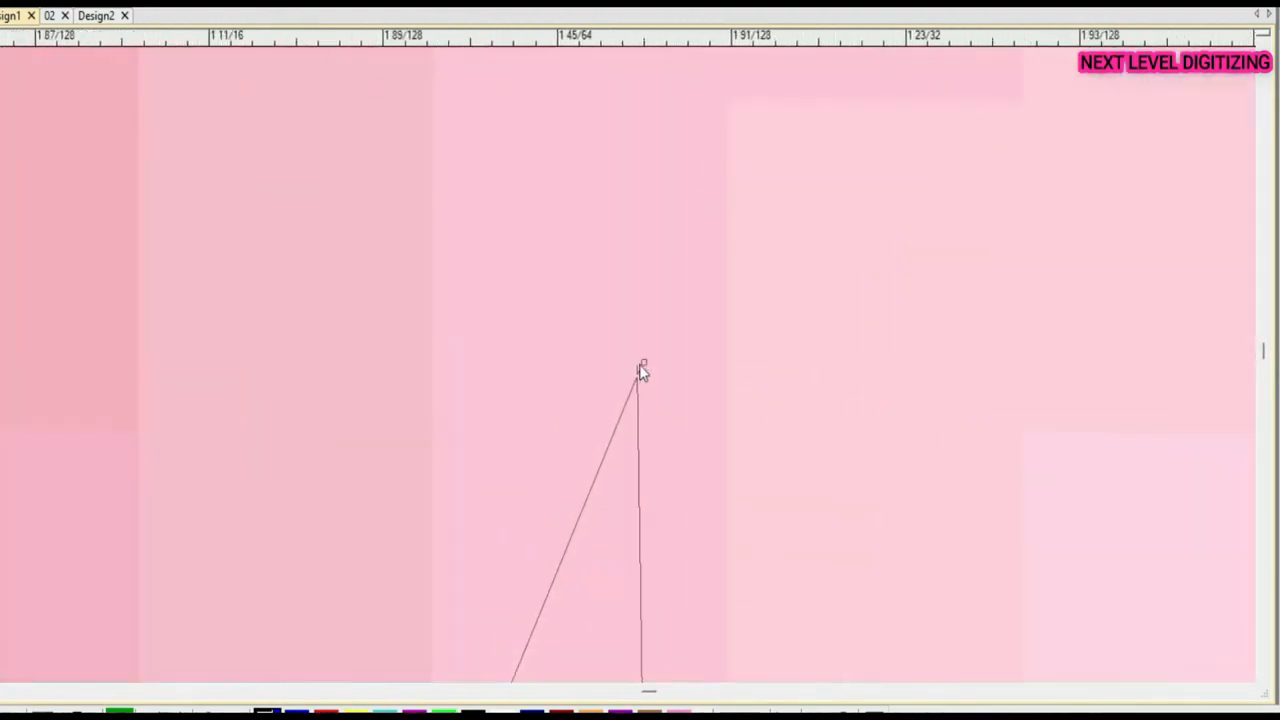
key("Return")
scroll(628, 371, "down", 8)
Reshape the inner curve of the l's bowl and delete the surplus node at its pointed exit tip
key("h")
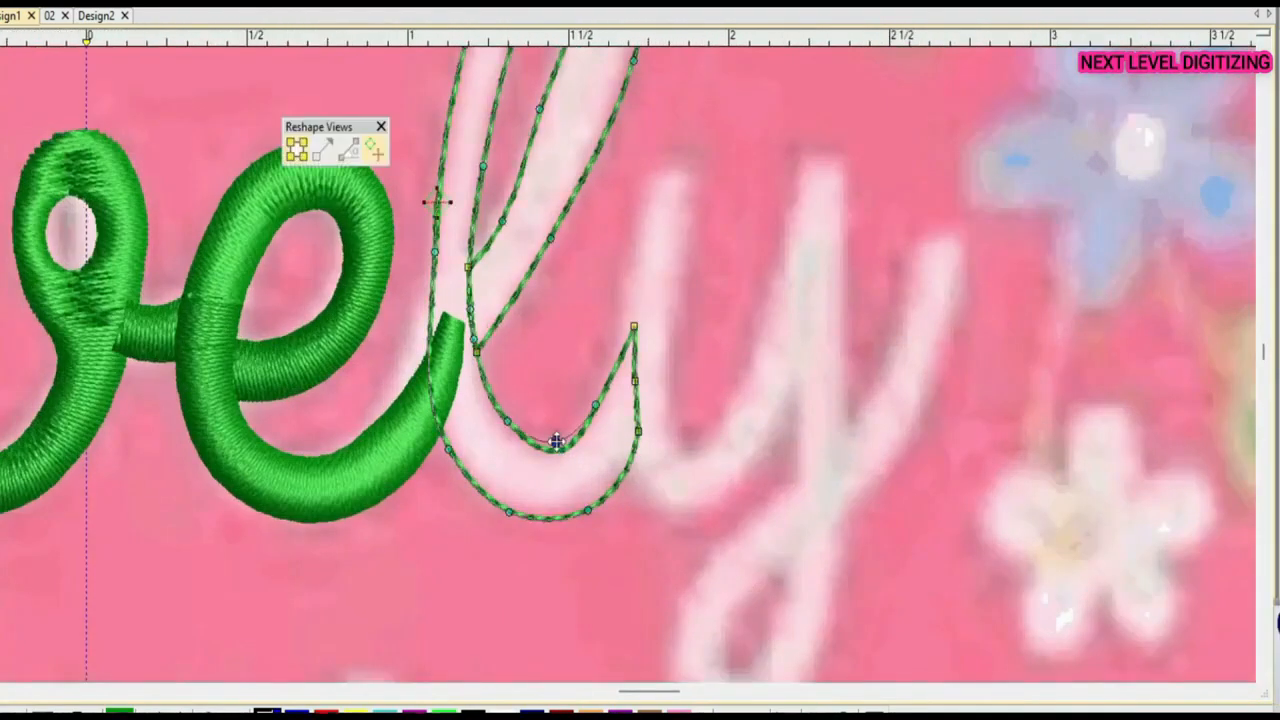
left_click_drag(556, 442, 556, 441)
left_click_drag(596, 405, 598, 415)
left_click_drag(635, 381, 637, 399)
left_click_drag(635, 325, 598, 426)
key("Delete")
Shape the l's exit tip into a short blunt end and smooth the outer bottom of its bowl
left_click_drag(626, 382, 623, 366)
left_click_drag(643, 399, 643, 376)
left_click(510, 512)
left_click_drag(510, 512, 581, 506)
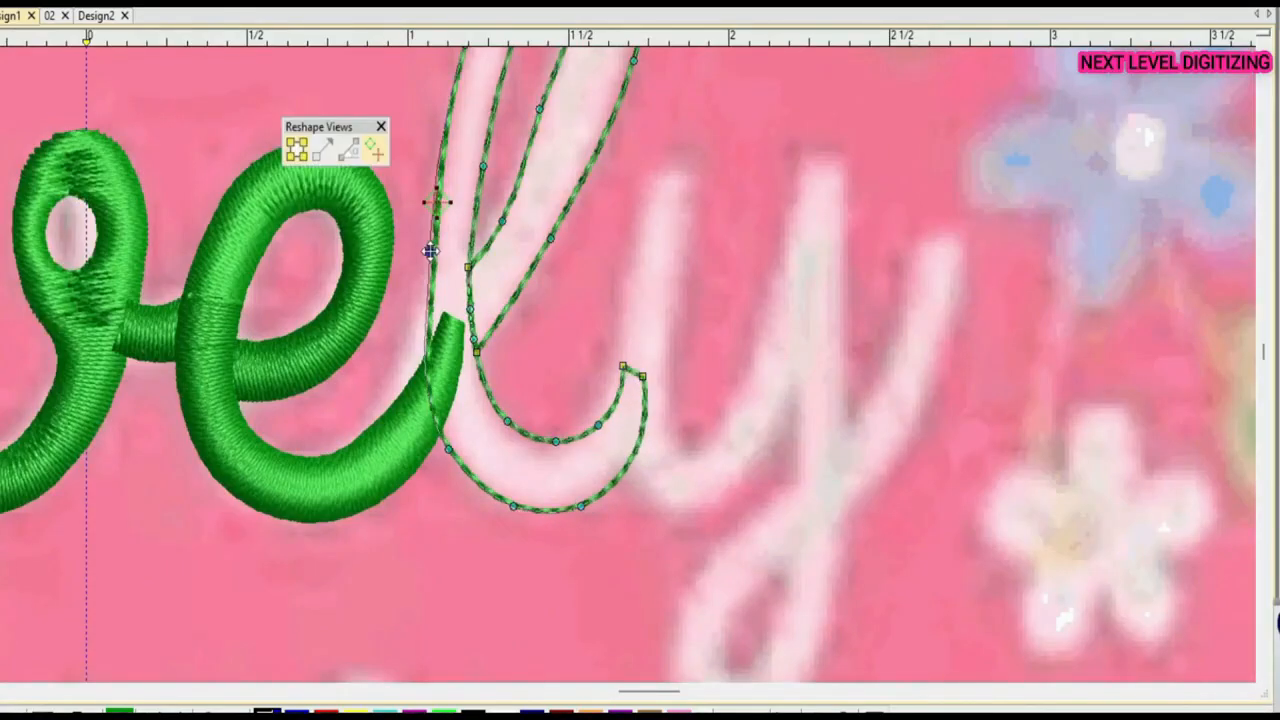
Adjust the nodes along the l's loop and generate the letter's stitches
scroll(430, 250, "down", 1)
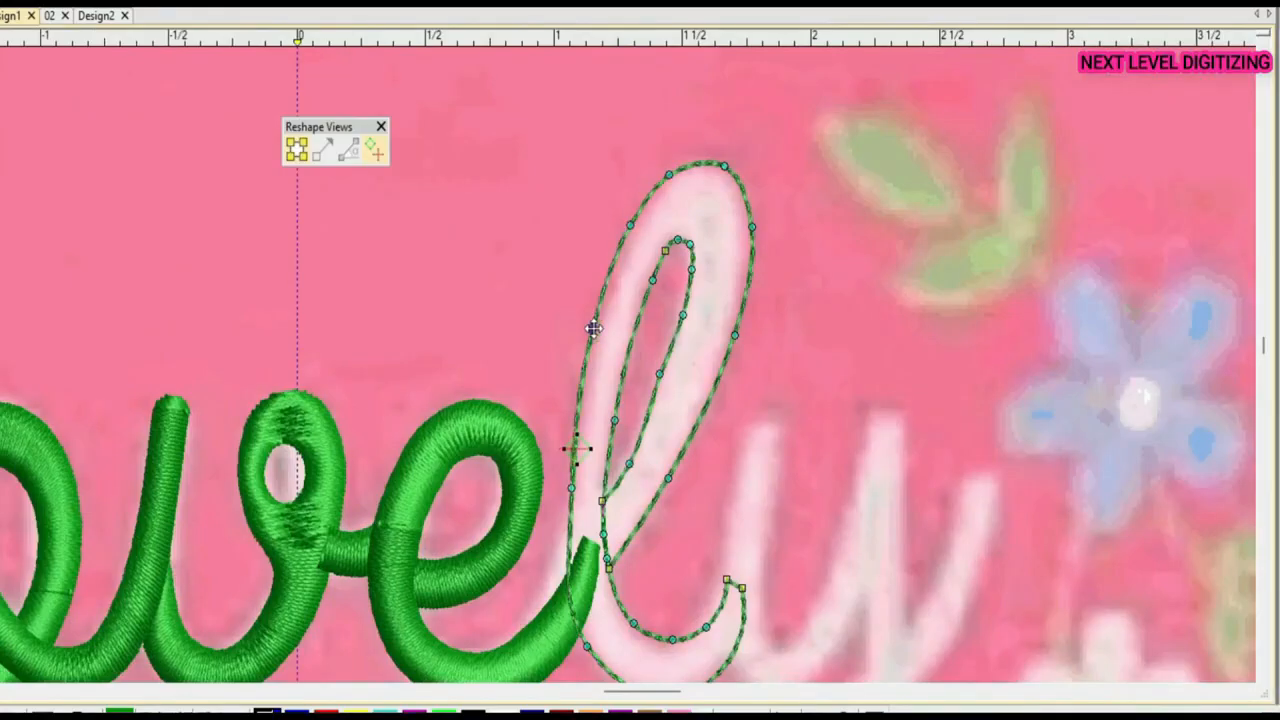
scroll(593, 328, "up", 1)
scroll(714, 334, "down", 1)
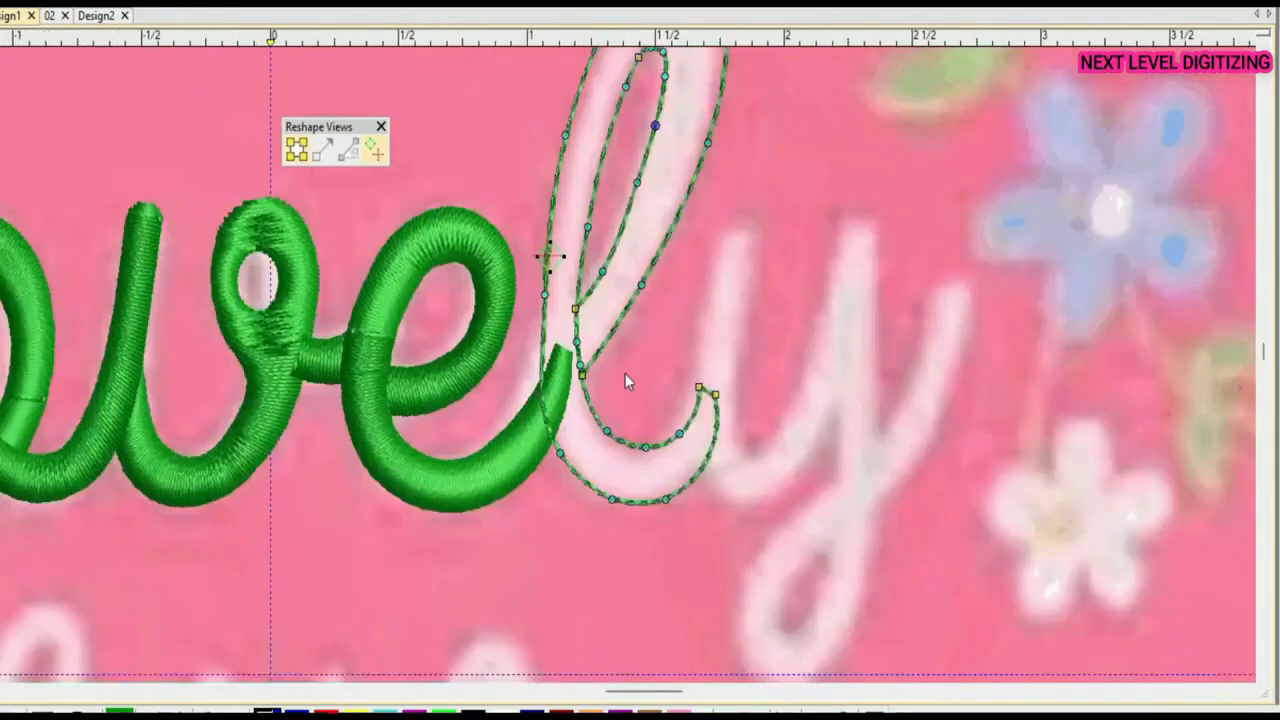
scroll(625, 373, "up", 1)
scroll(514, 206, "down", 1)
scroll(630, 372, "up", 1)
key("Return")
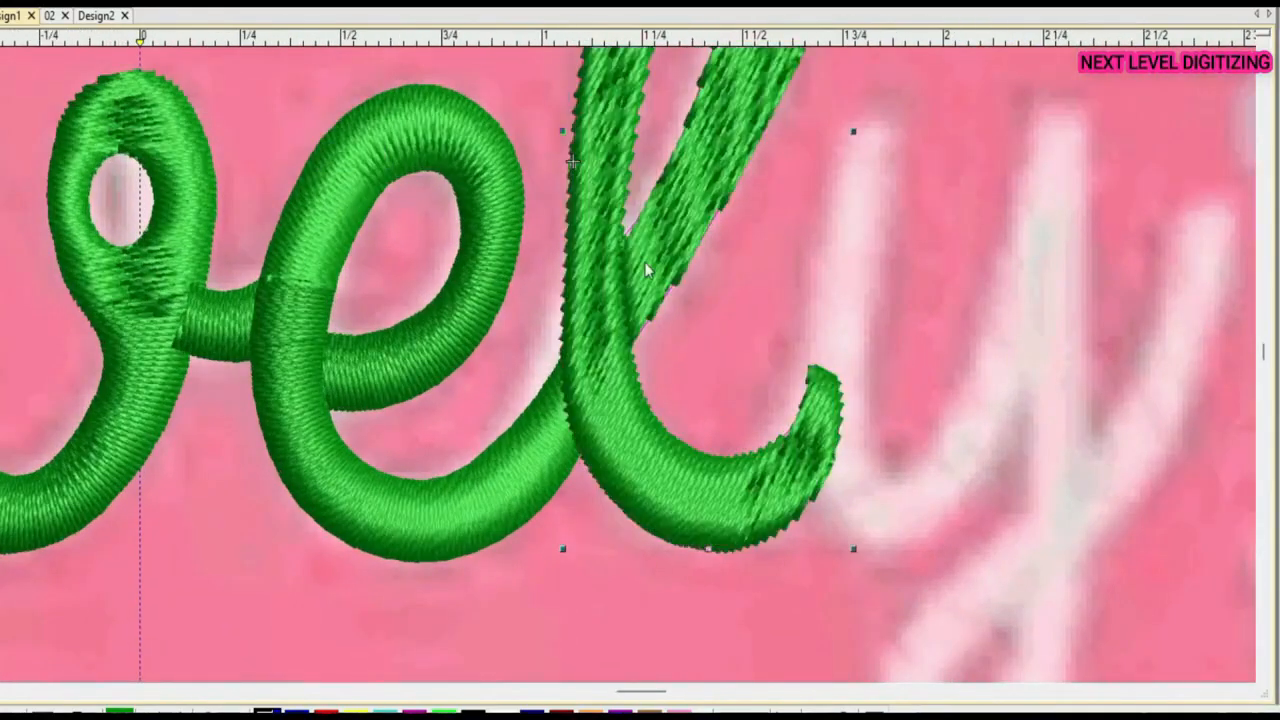
Add stitch angle lines across the l's crossing stroke, round its loop, down its stem and along the bowl to the tip
scroll(645, 270, "down", 1)
left_click(651, 343)
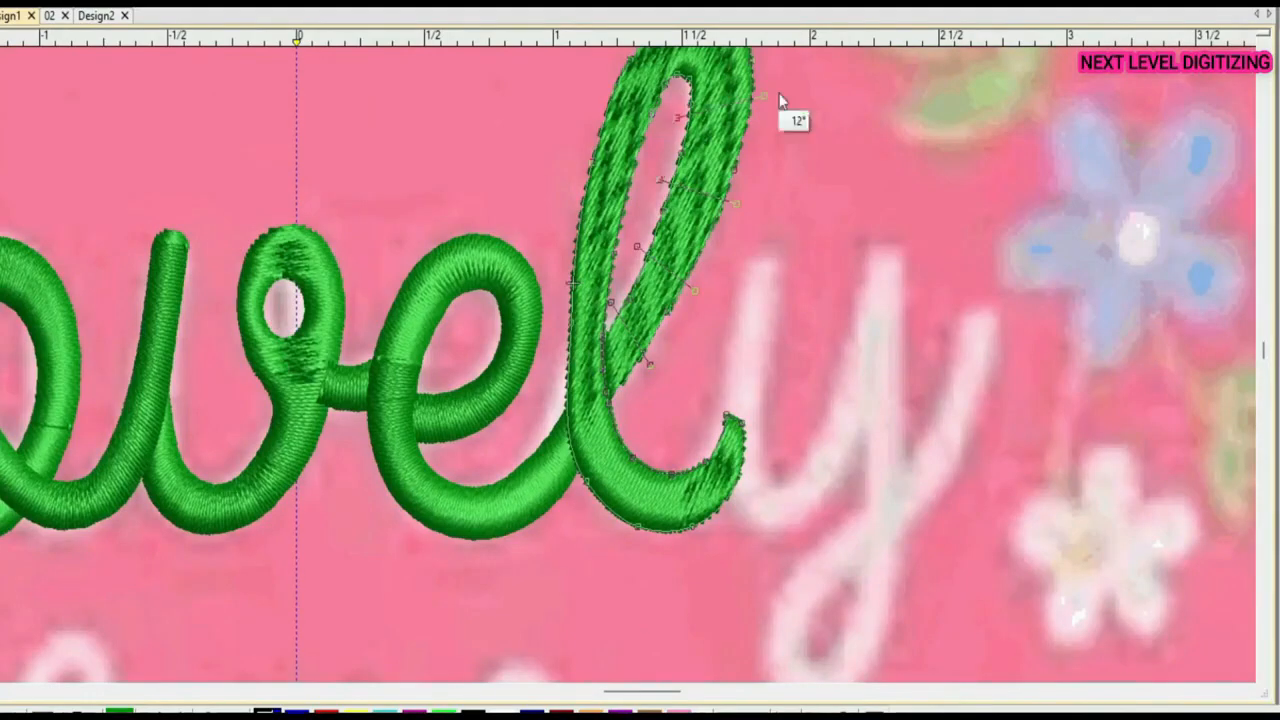
scroll(780, 100, "up", 1)
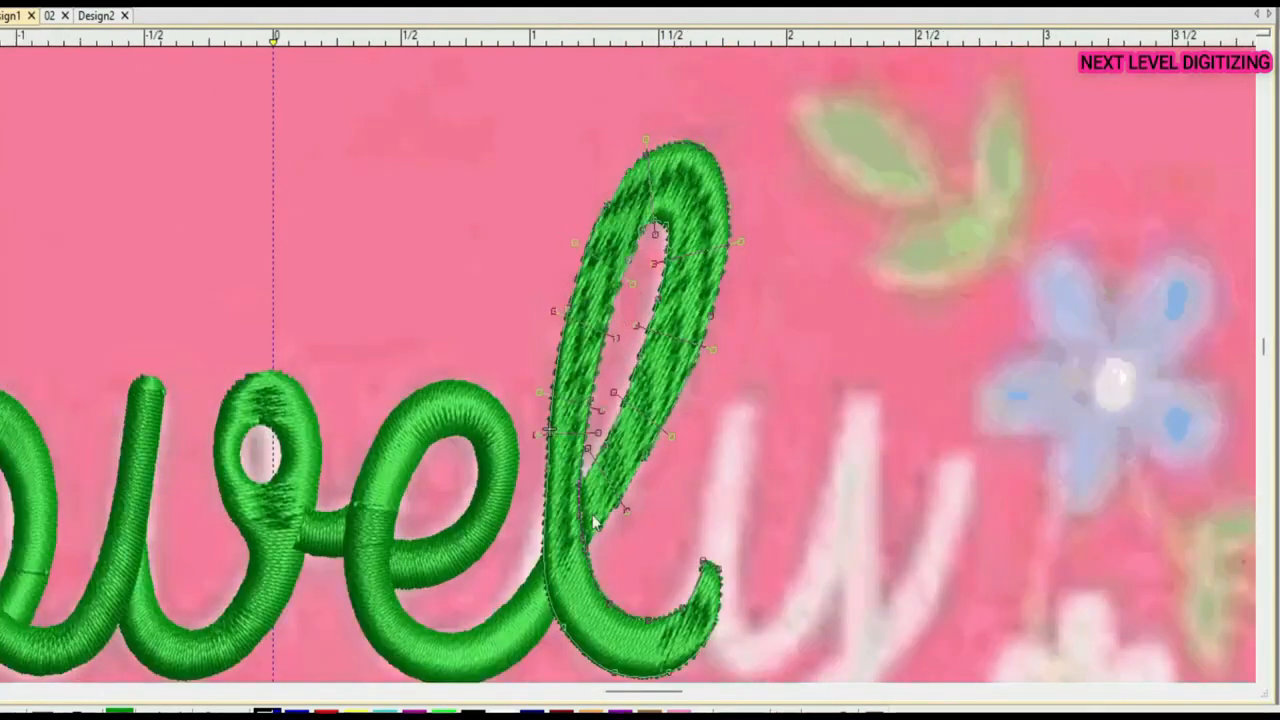
scroll(683, 462, "down", 1)
key("Return")
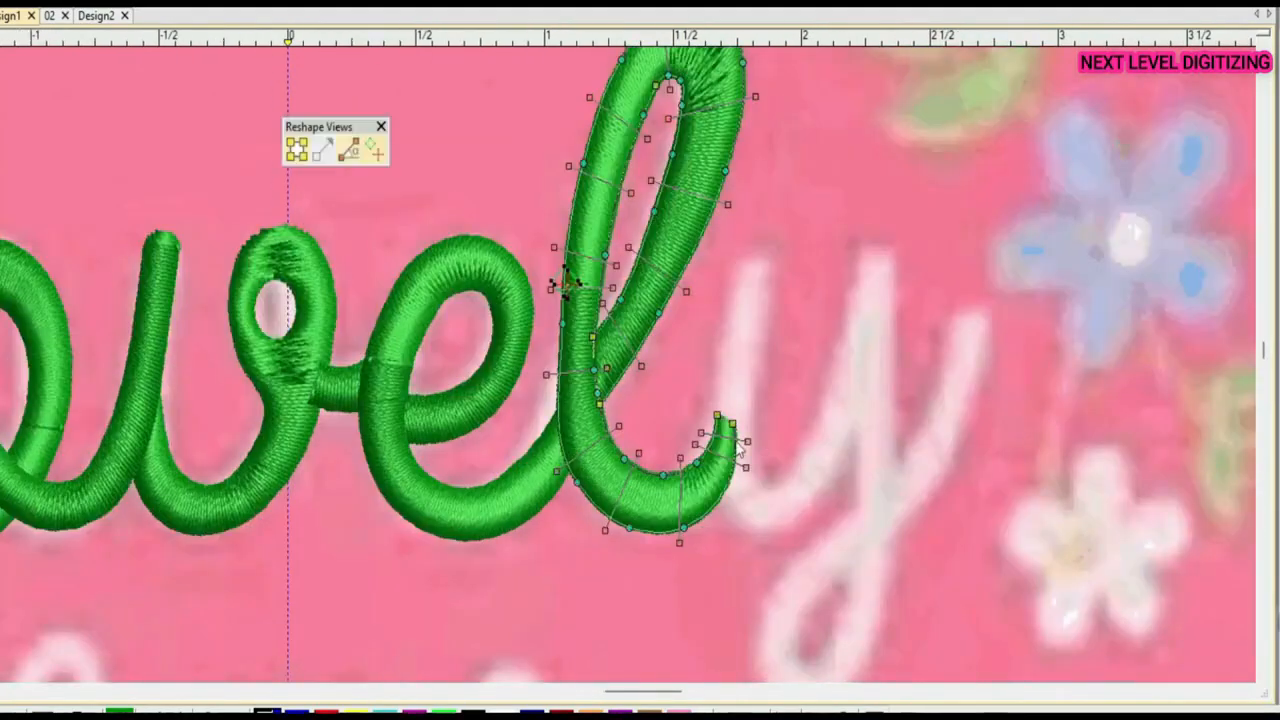
Adjust the nodes at the top of the l's loop and finish reshaping the letter
scroll(645, 515, "down", 1)
scroll(675, 277, "up", 1)
scroll(629, 368, "down", 3)
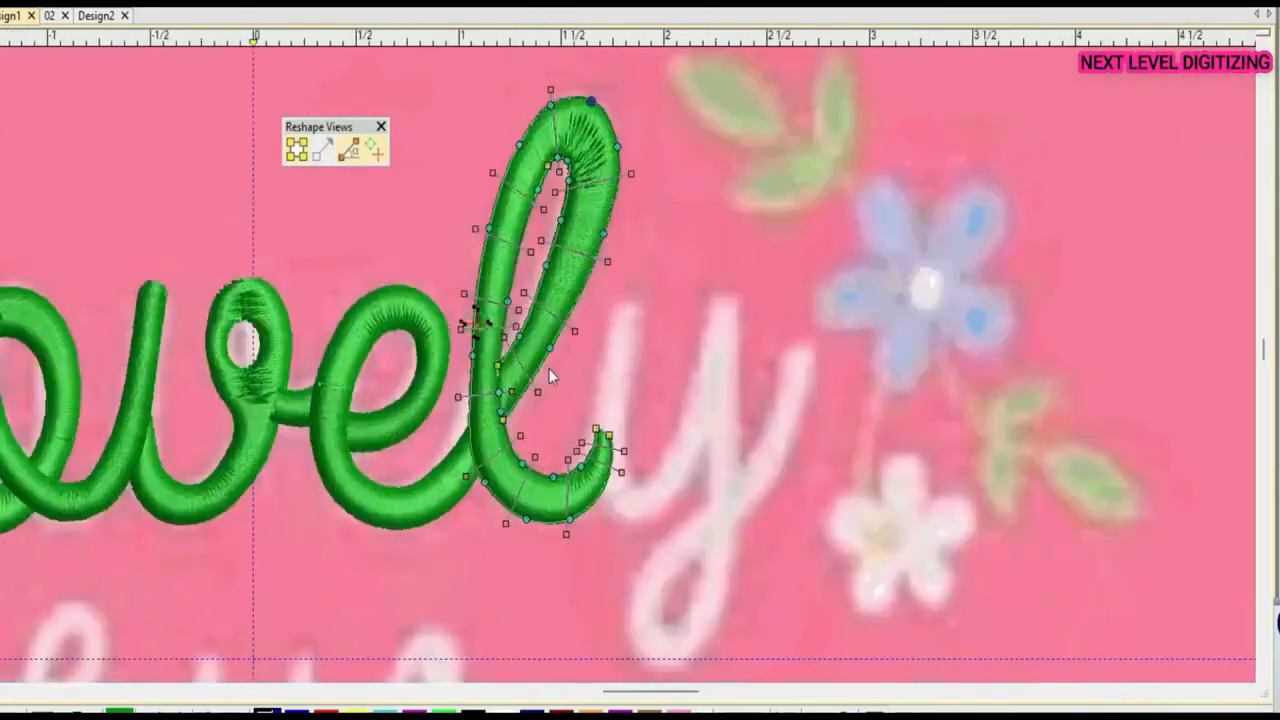
key("Escape")
Trace the outer edge of the y's u-shaped part down its first stem, round the bottom and up towards the second stem
scroll(742, 345, "up", 1)
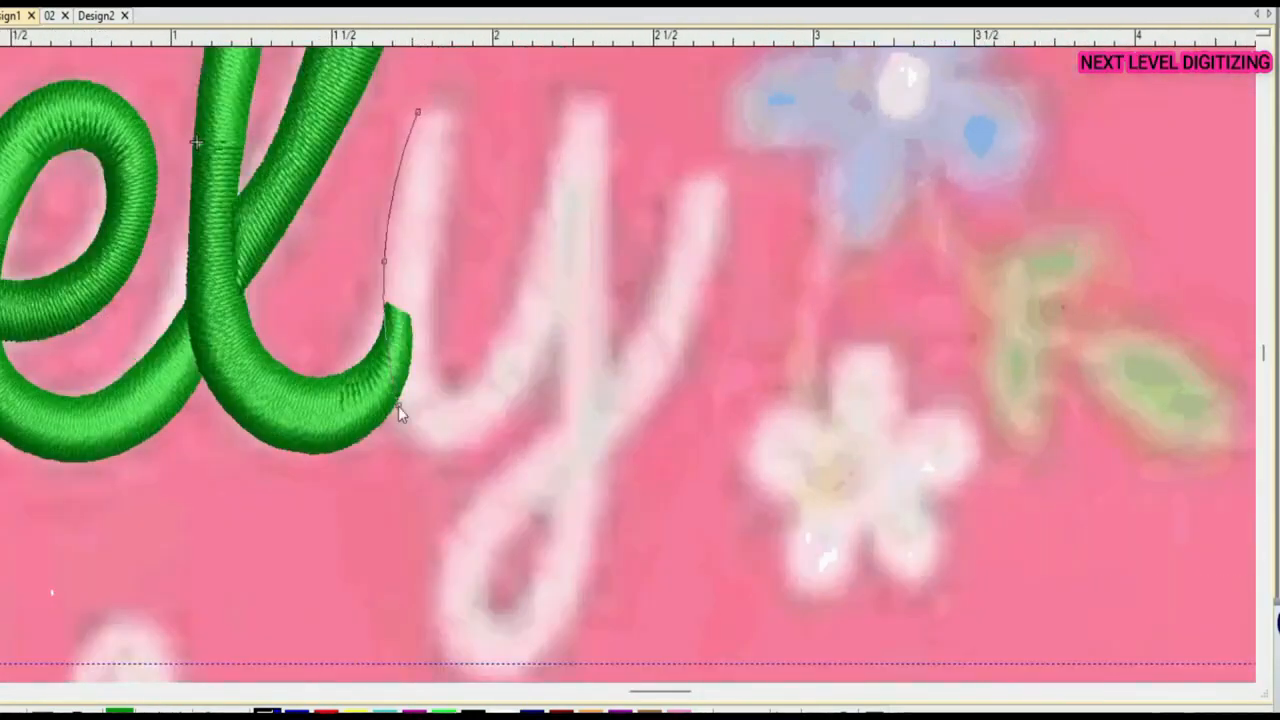
left_click(398, 406)
left_click(440, 452)
left_click(504, 416)
left_click(558, 324)
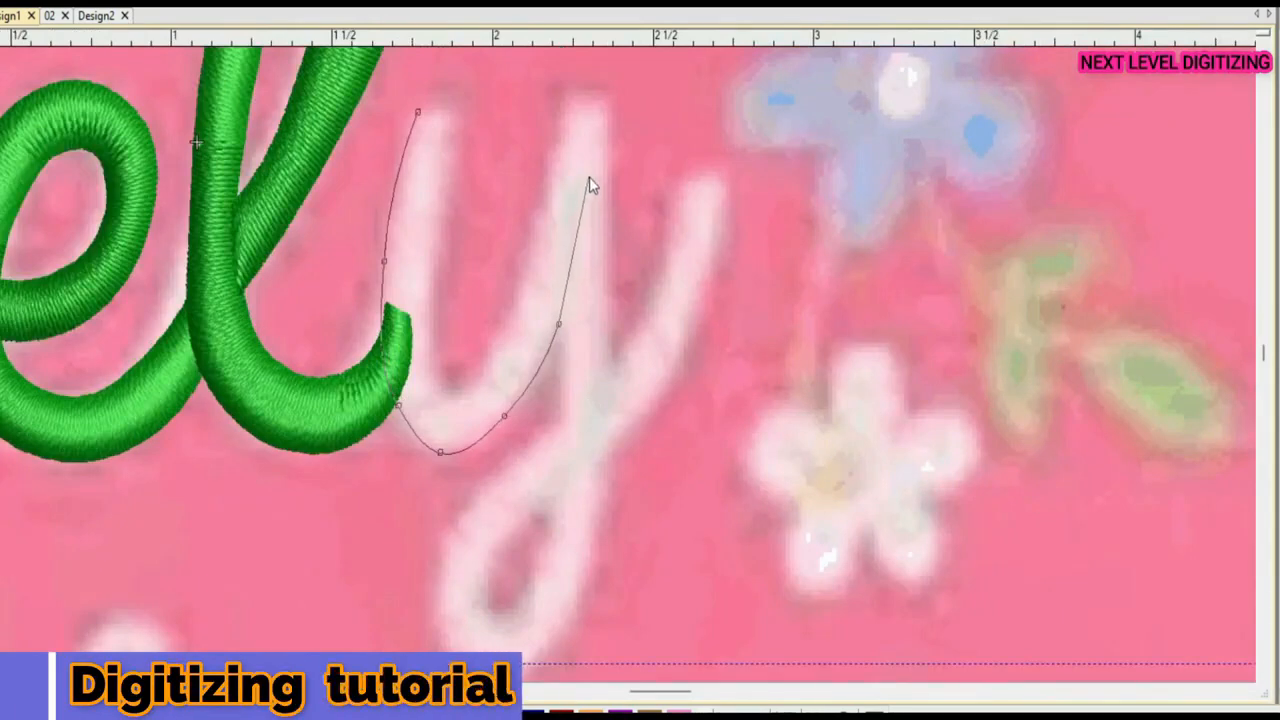
Trace the flat top of the y's second stem and its inner edge down towards the bottom curve
left_click(610, 97)
left_click(563, 97)
left_click(543, 200)
left_click(509, 327)
left_click(468, 387)
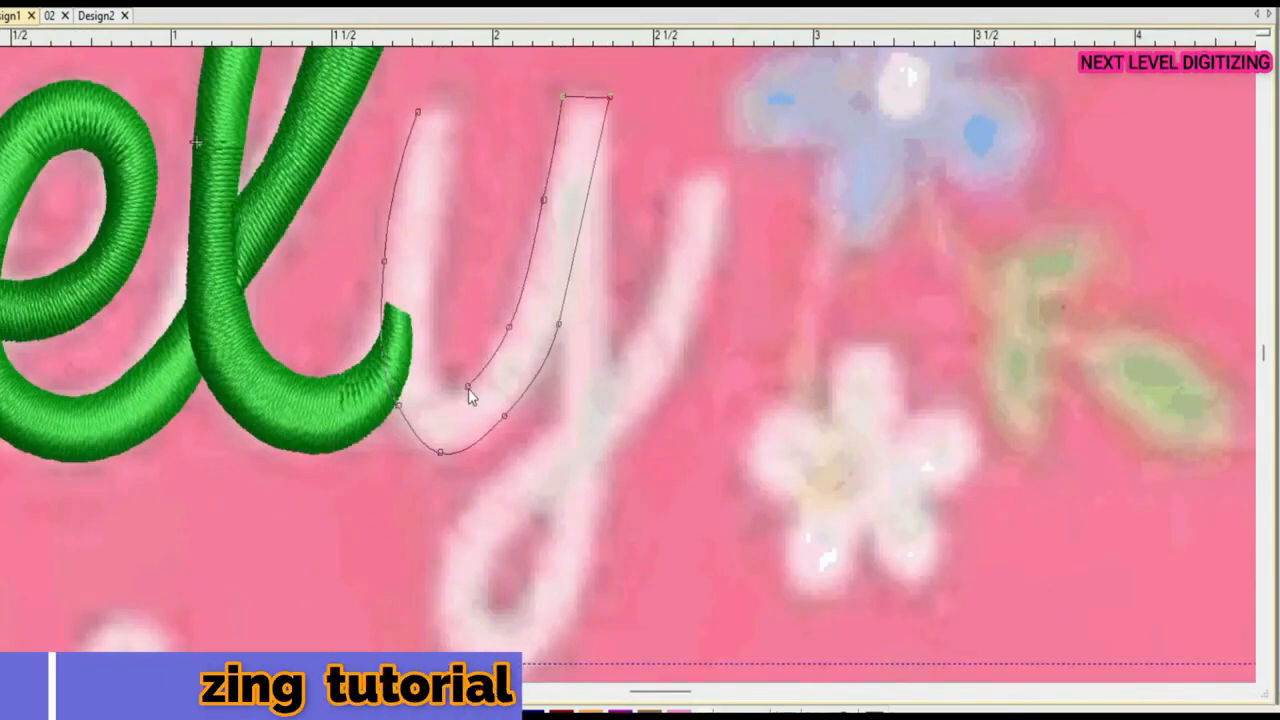
Trace the y's inner bottom curve and the inner edge of its first stem up to the top, and close the outline
left_click(445, 262)
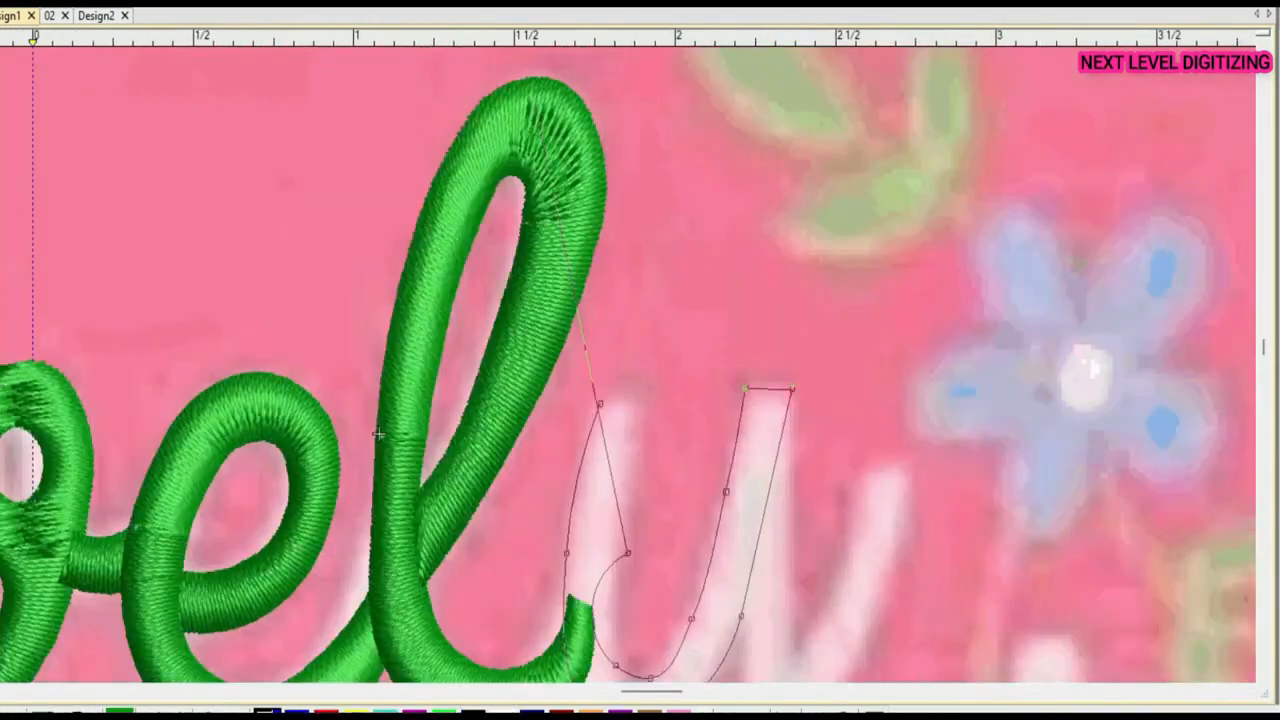
scroll(654, 508, "up", 1)
left_click(624, 366)
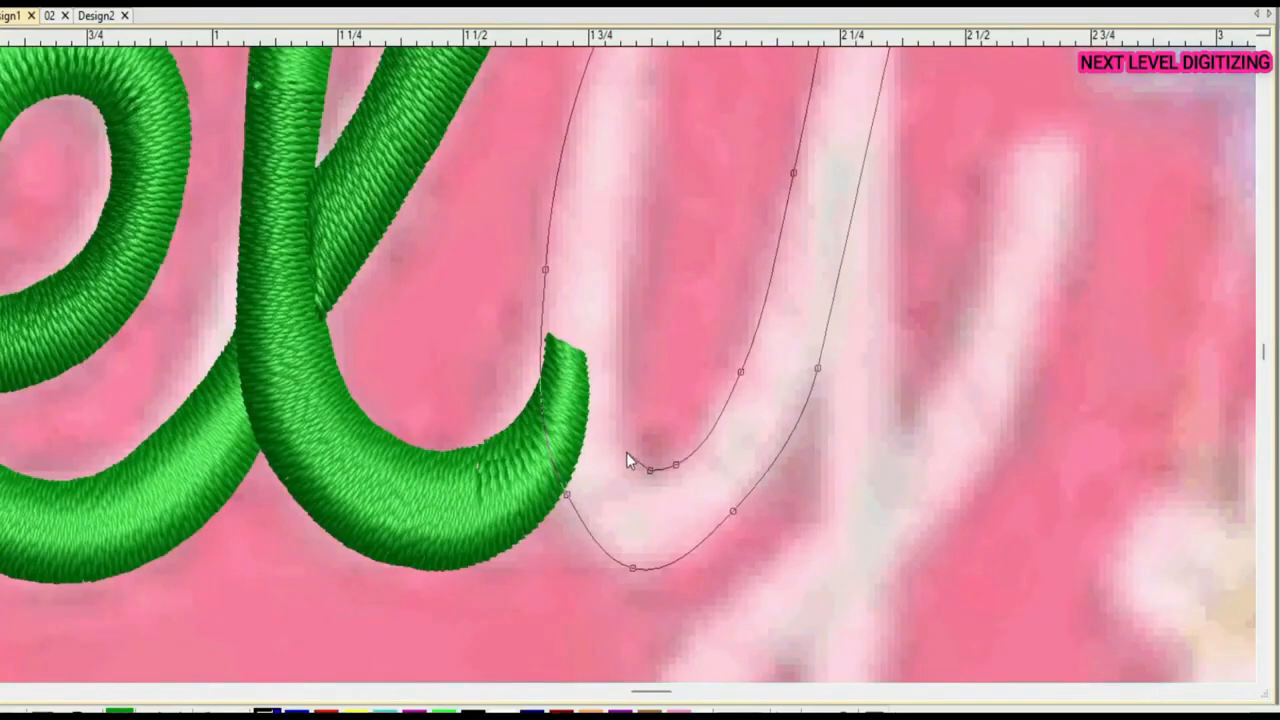
left_click(652, 210)
scroll(645, 223, "down", 1)
scroll(645, 223, "up", 1)
left_click(647, 187)
scroll(582, 178, "up", 5)
left_click(620, 355)
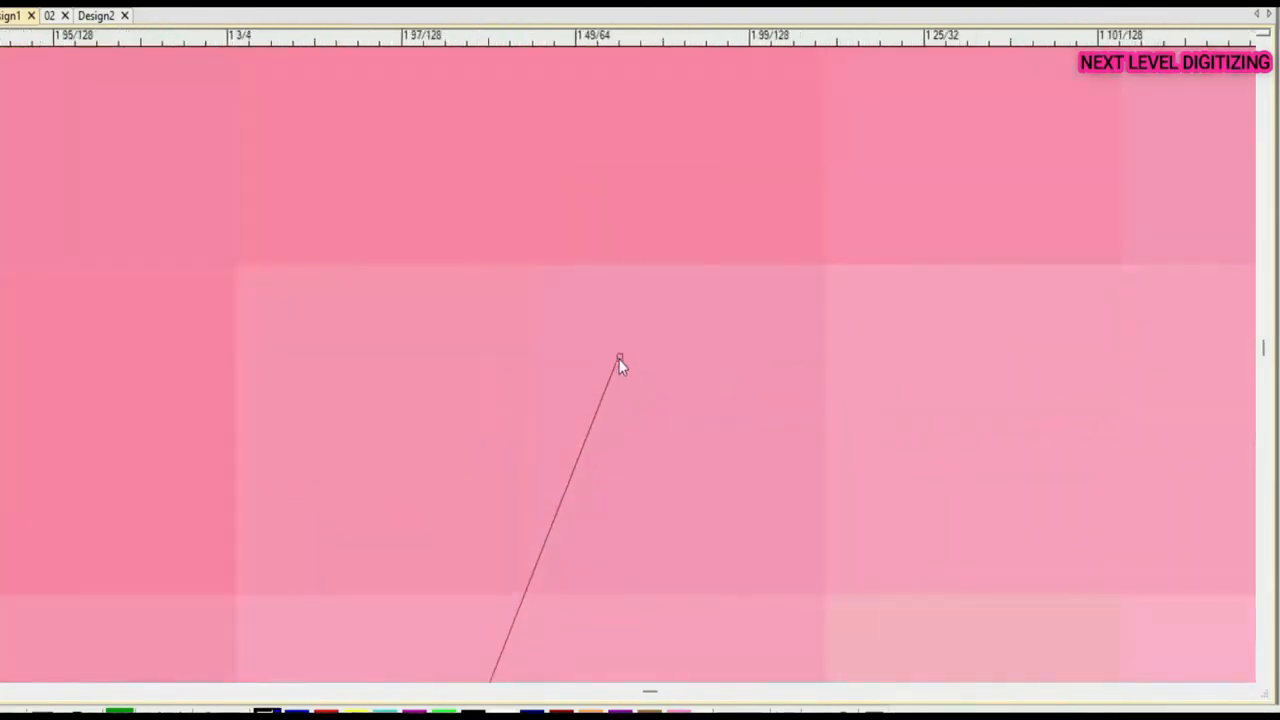
scroll(622, 358, "down", 6)
key("Return")
Adjust the nodes on the inner edge of the y's first stem and round off the stem's top
scroll(670, 530, "up", 5)
left_click(583, 270)
key("h")
left_click_drag(594, 214, 582, 217)
left_click_drag(551, 366, 558, 370)
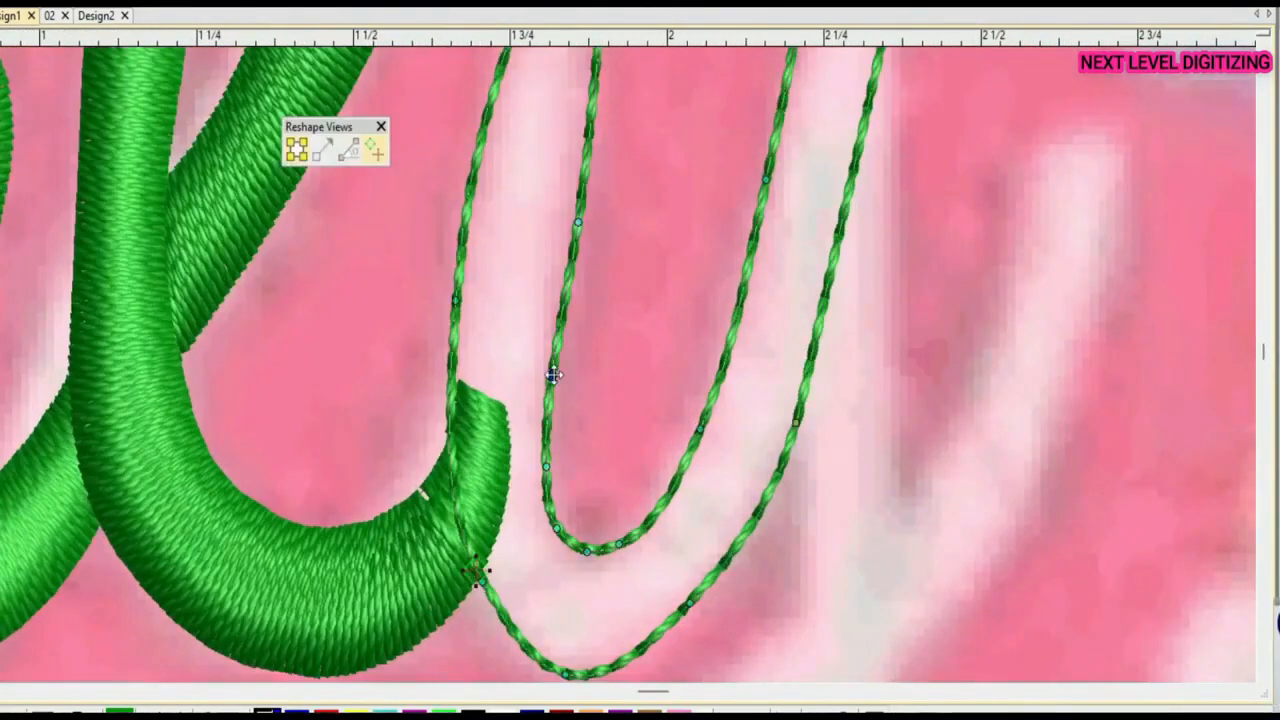
scroll(557, 368, "down", 4)
scroll(520, 190, "up", 3)
left_click_drag(643, 295, 608, 291)
scroll(625, 305, "down", 3)
scroll(620, 412, "up", 2)
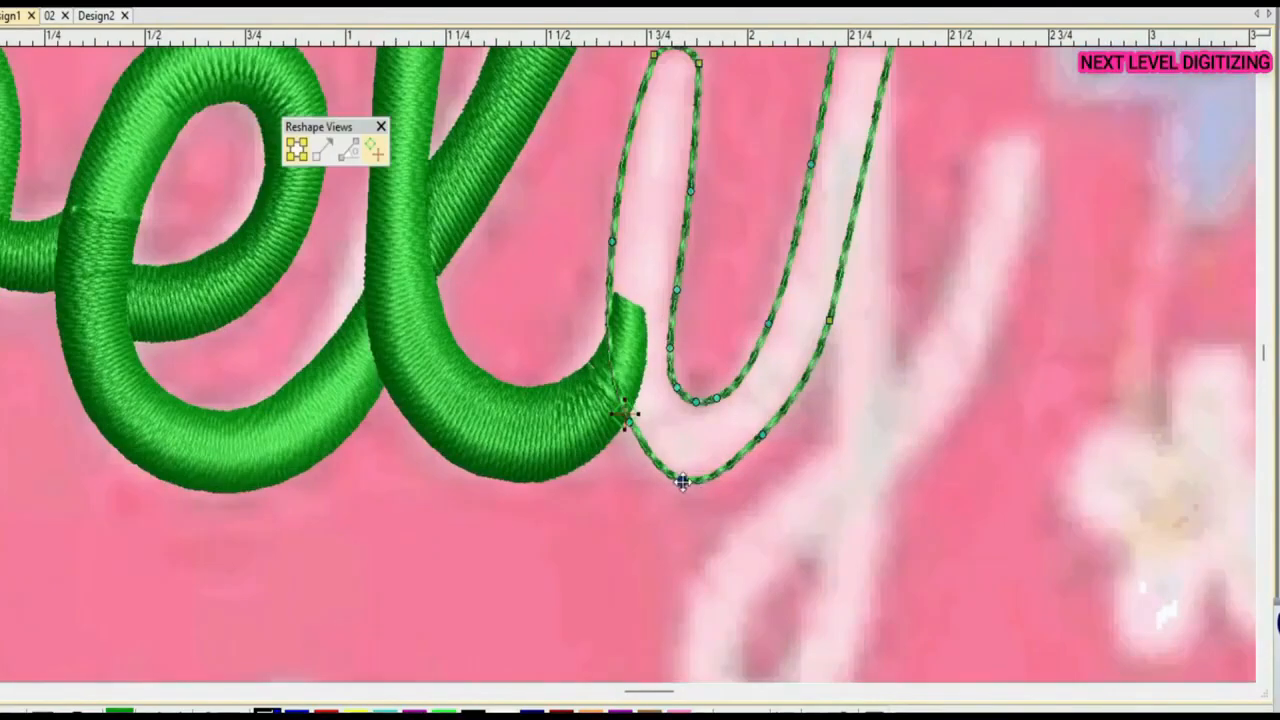
Adjust the nodes on the edges of the y's second stem and along the bottom curve of its u-shaped part
scroll(588, 424, "down", 2)
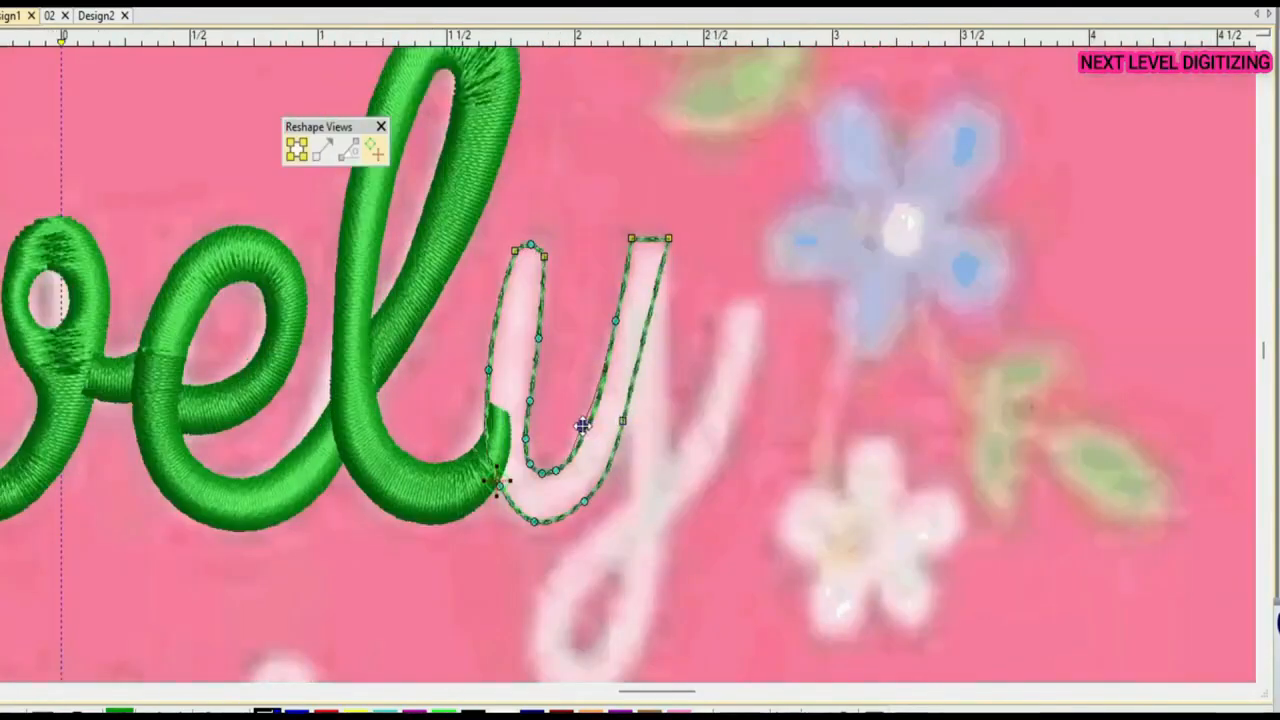
left_click_drag(582, 426, 586, 432)
left_click_drag(565, 513, 567, 518)
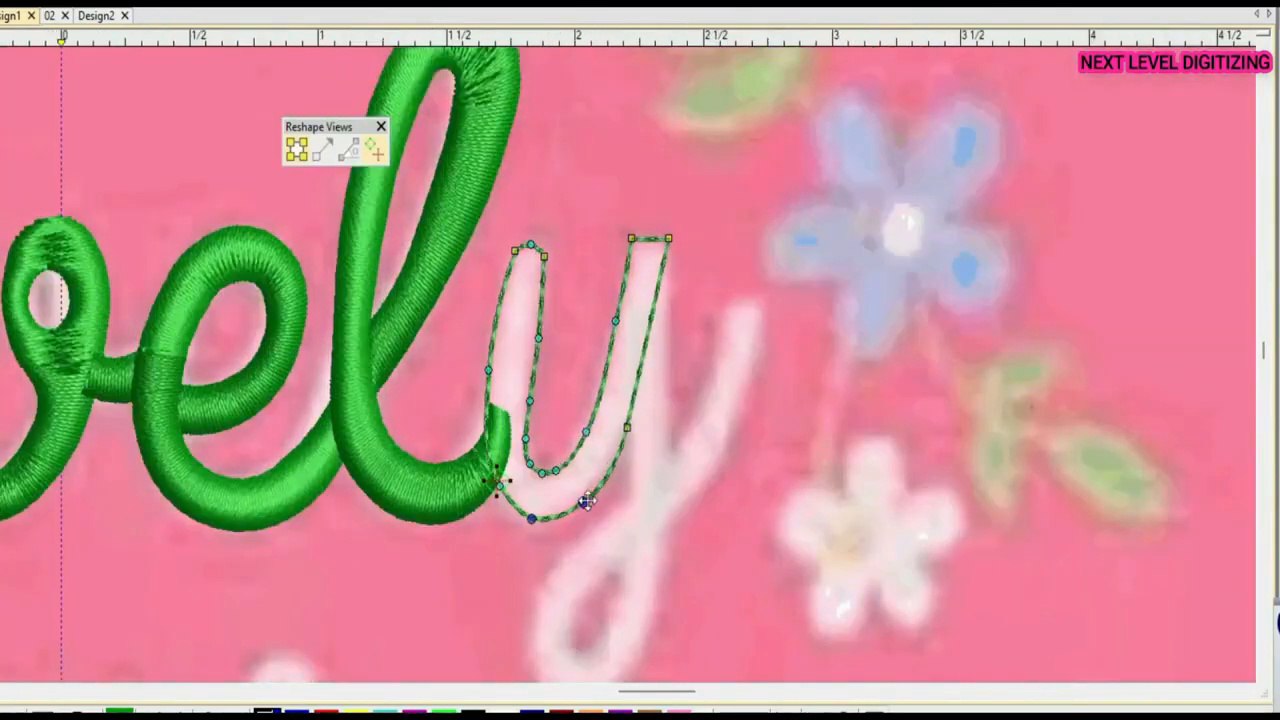
Round off the flat top of the y's second stem by pulling its upper edge into an arc
scroll(627, 372, "up", 1)
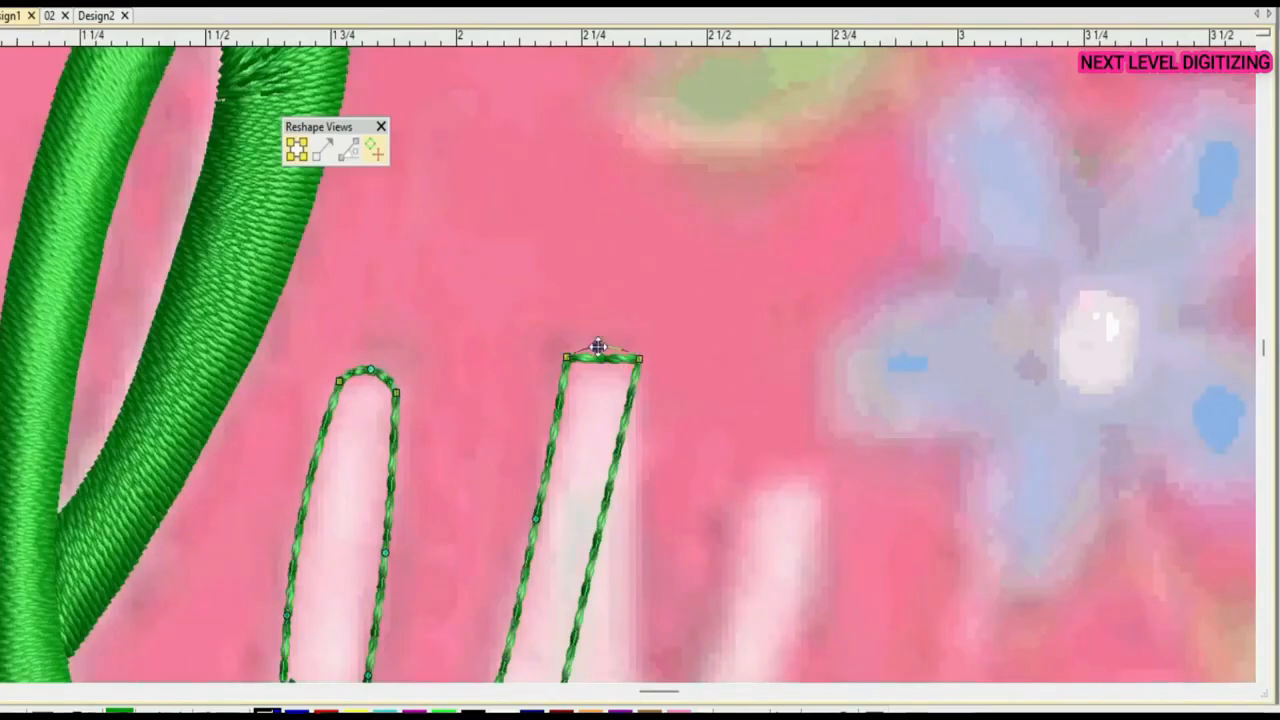
left_click_drag(598, 347, 599, 343)
left_click_drag(639, 359, 563, 373)
left_click(599, 345)
scroll(612, 362, "down", 2)
scroll(632, 462, "up", 1)
right_click(613, 333)
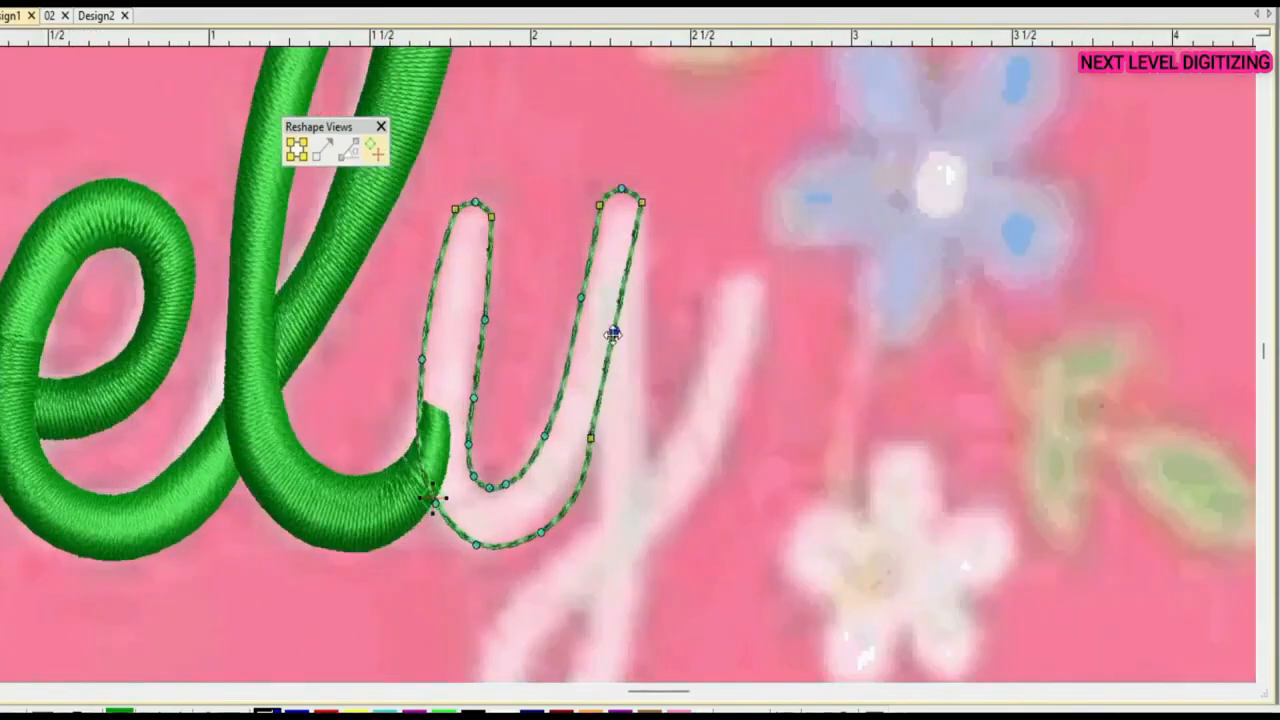
Set stitch angles across both stems and the bottom curve of the y's u-shaped part and generate its satin stitches
key("Return")
left_click(508, 250)
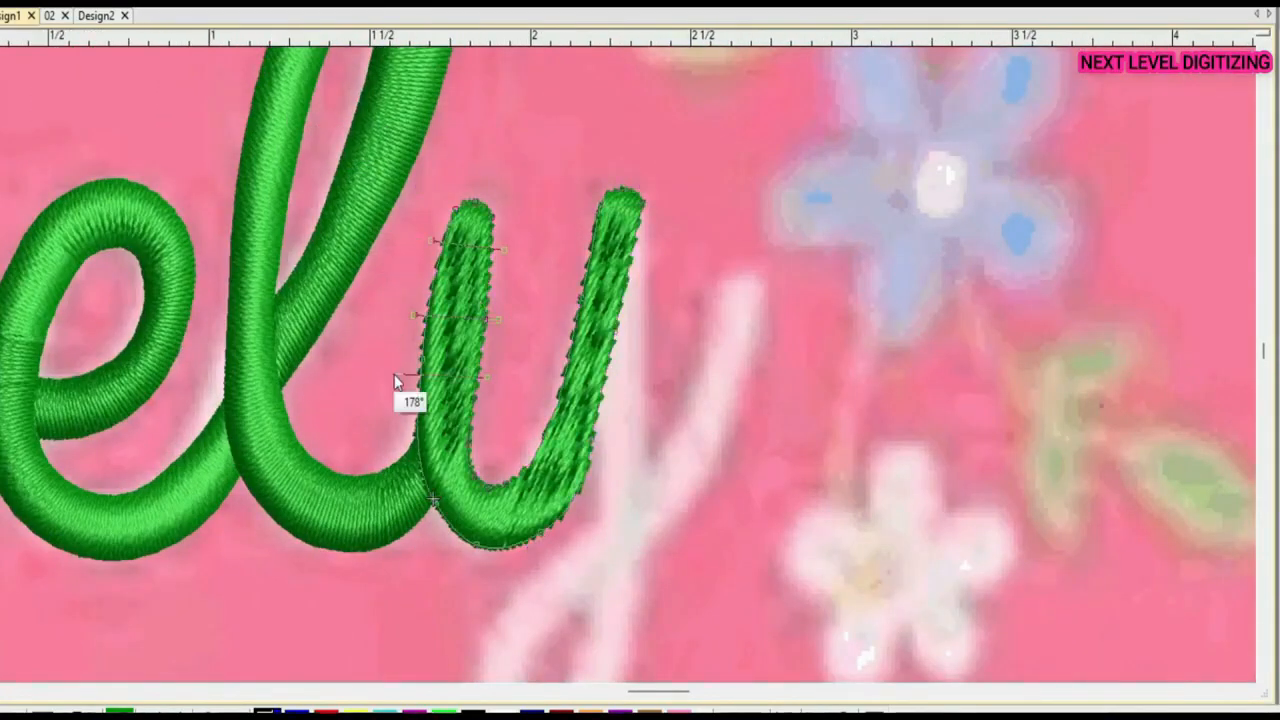
left_click(641, 312)
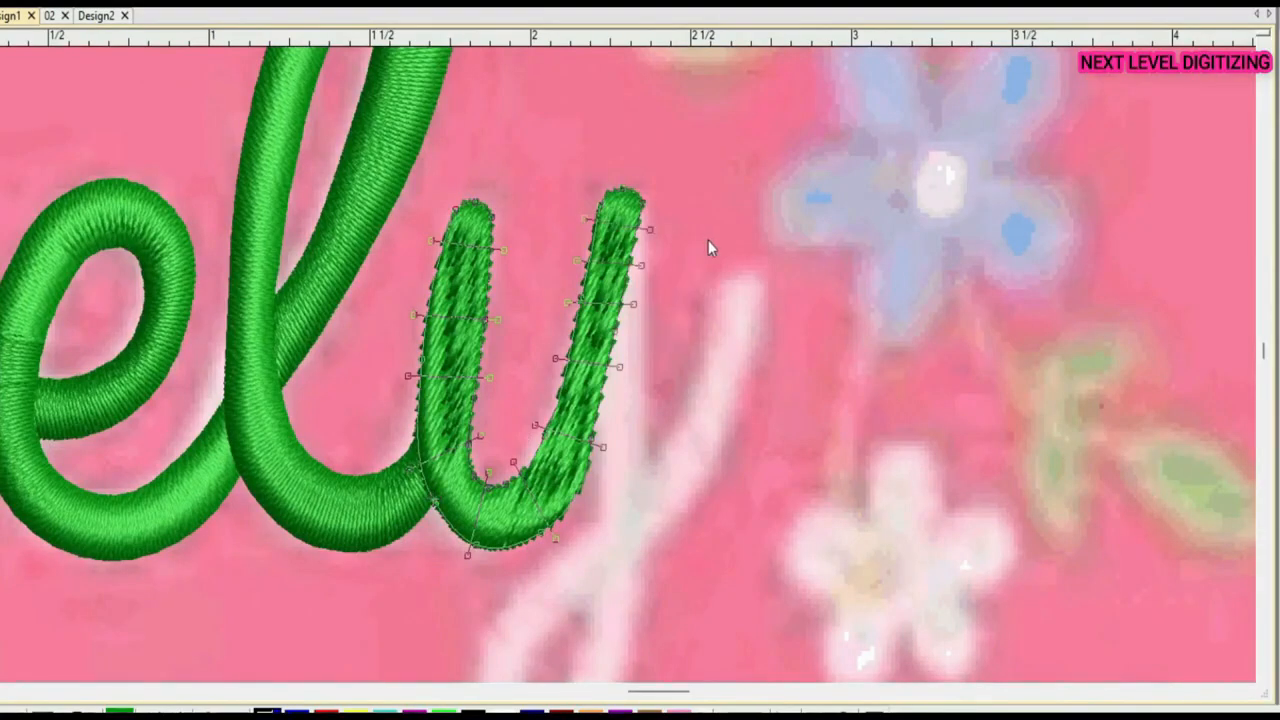
key("Return")
scroll(628, 371, "down", 2)
scroll(627, 365, "up", 2)
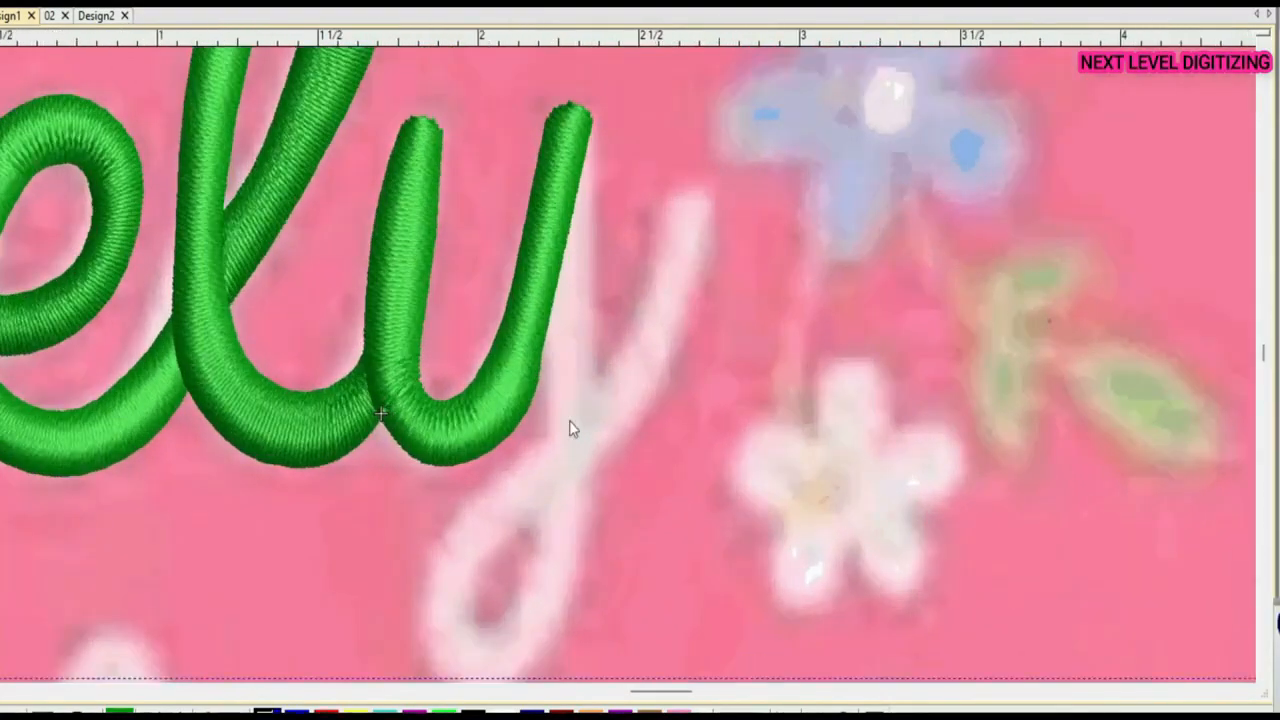
Show the plain stitch lines and trace a narrow wedge beside the y's second stem down to the tail crossing
key("t")
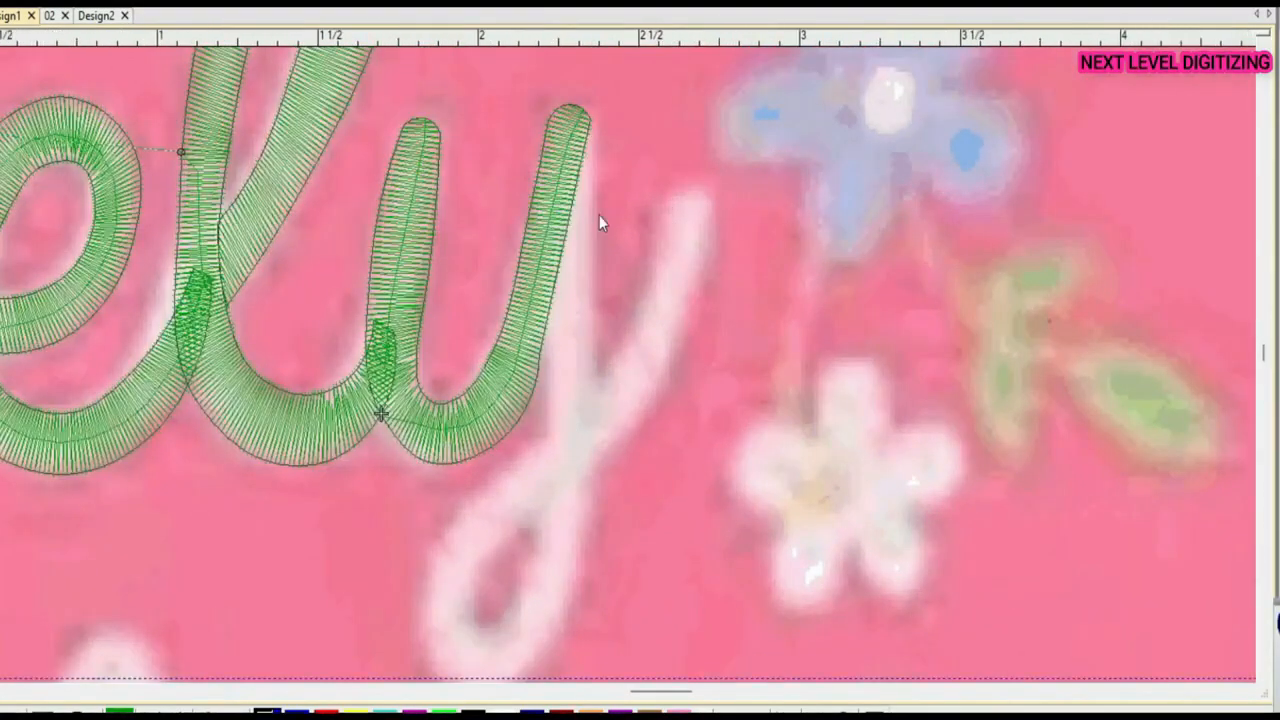
scroll(600, 214, "up", 2)
scroll(628, 366, "down", 1)
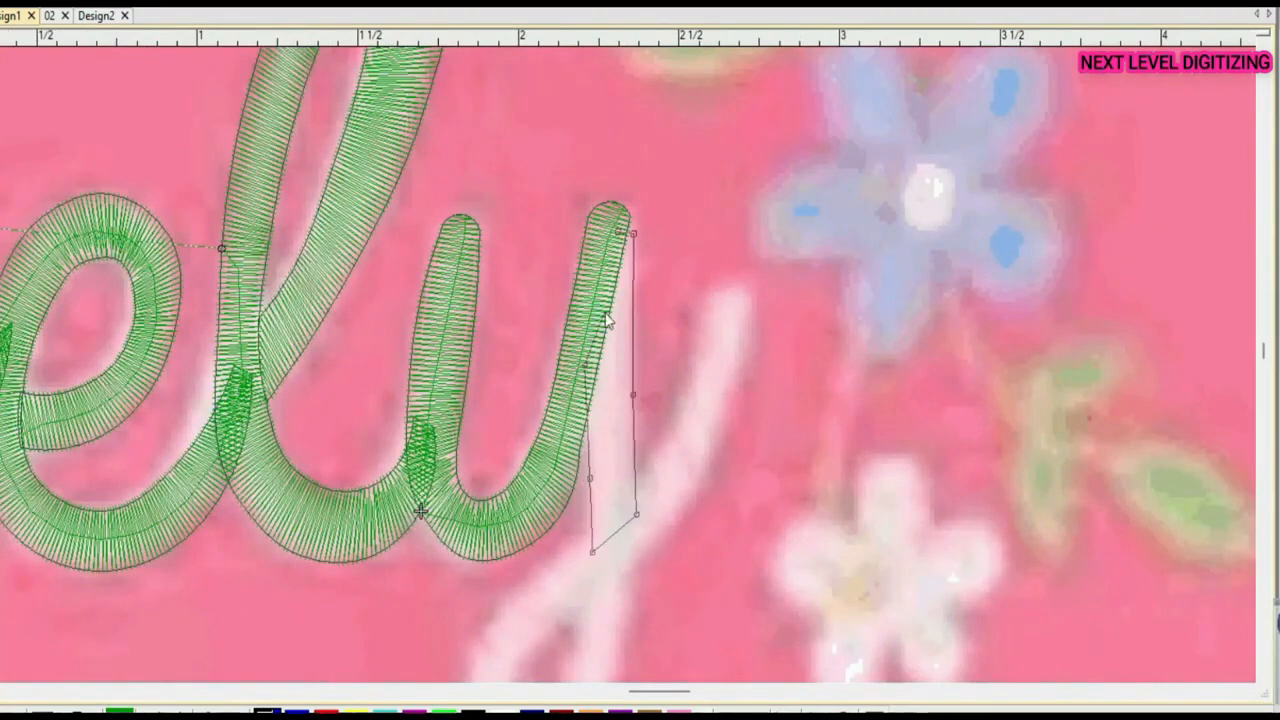
scroll(632, 363, "up", 5)
scroll(630, 366, "down", 5)
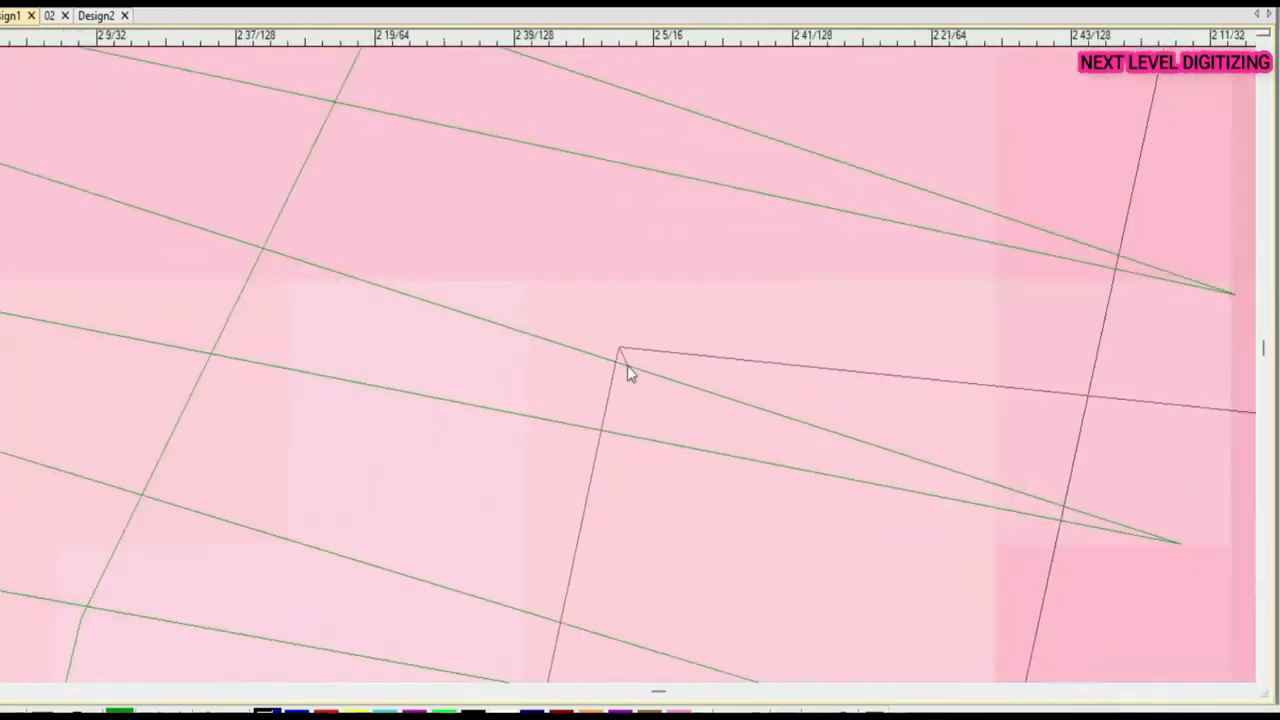
Set stitch angles across the wedge beside the y's second stem and restore the realistic thread view
scroll(627, 365, "down", 3)
key("Return")
key("t")
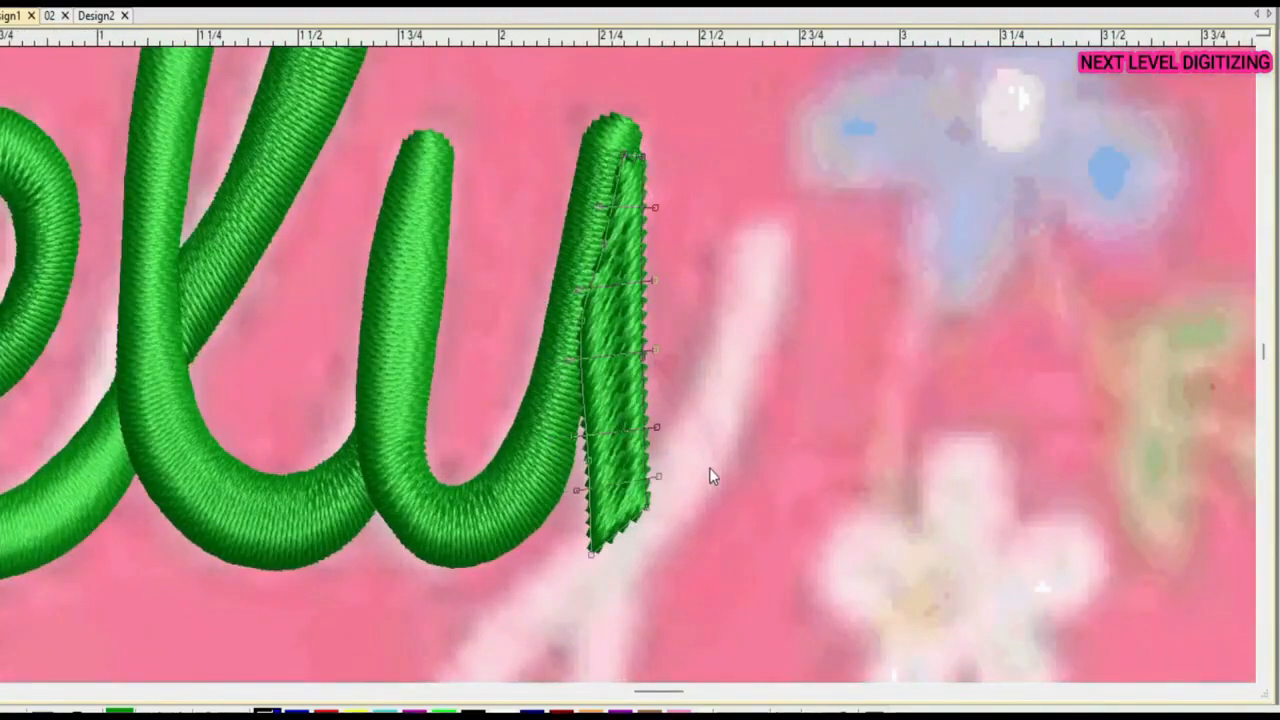
Examine the nodes and stitch angles of the wedge beside the y's second stem in reshape mode
key("h")
scroll(627, 362, "down", 3)
scroll(627, 365, "up", 4)
scroll(737, 492, "down", 4)
scroll(632, 373, "up", 3)
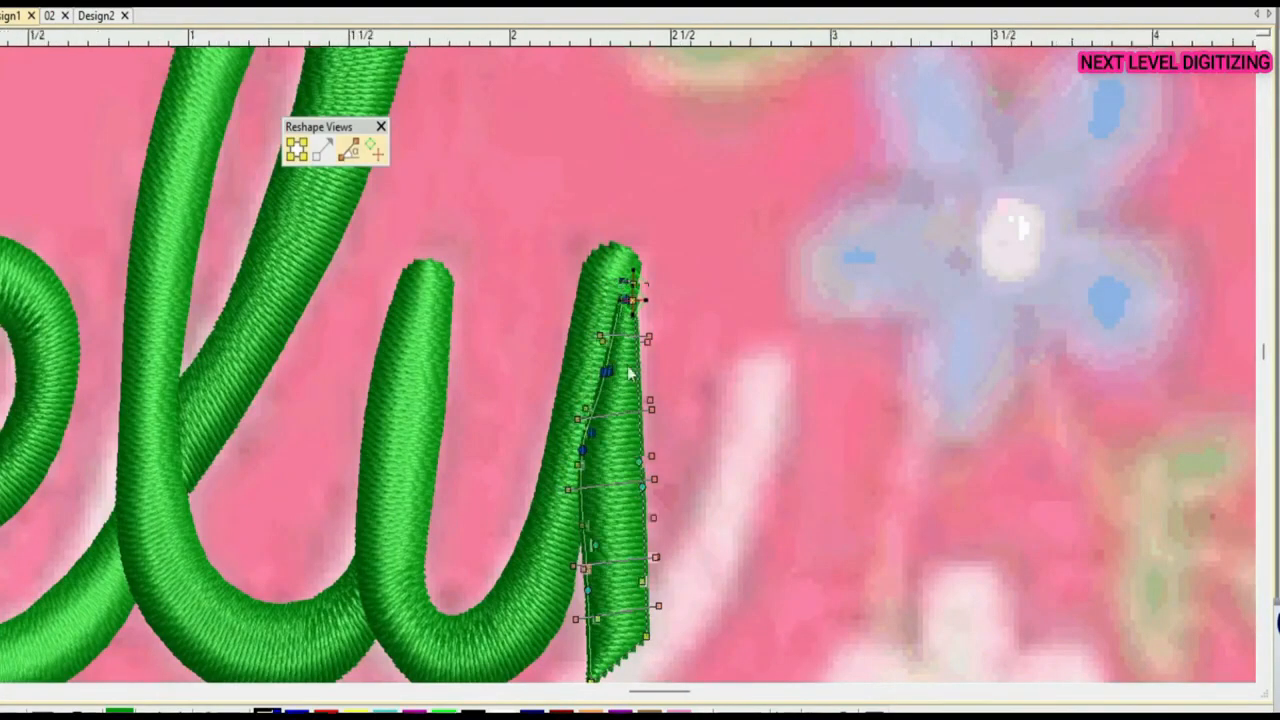
scroll(629, 485, "down", 3)
scroll(633, 362, "down", 1)
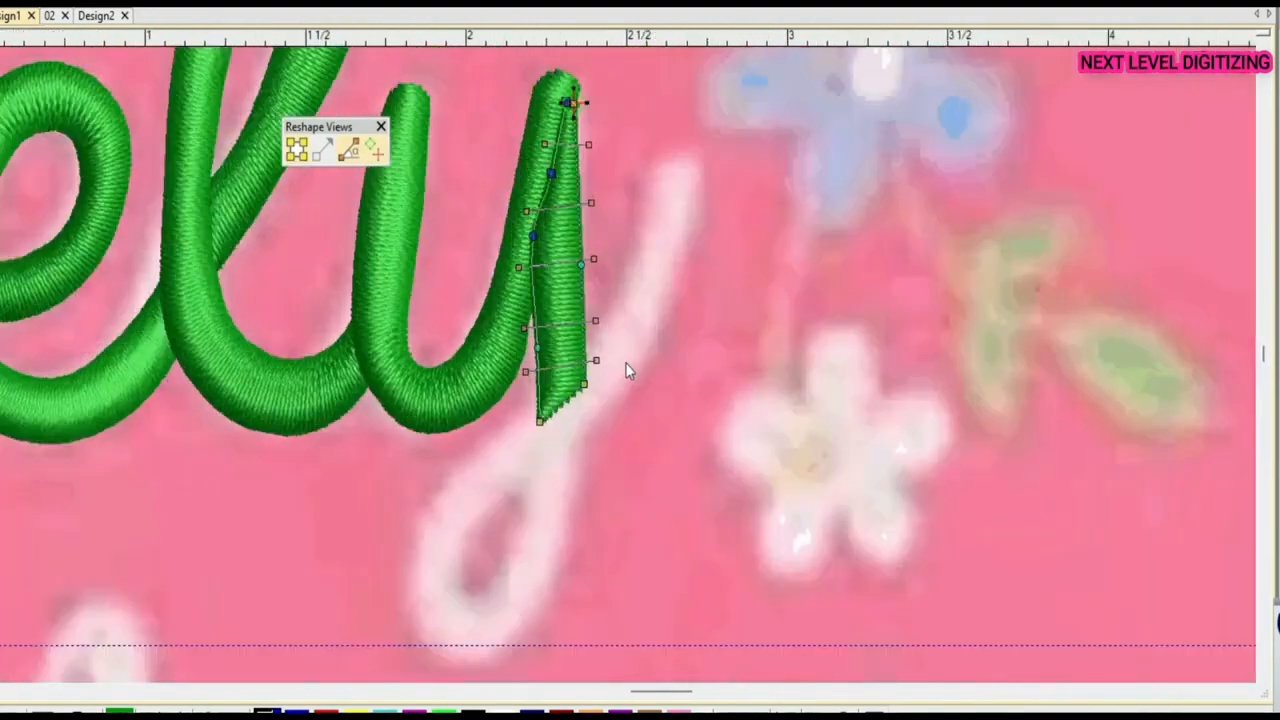
key("Escape")
key("Escape")
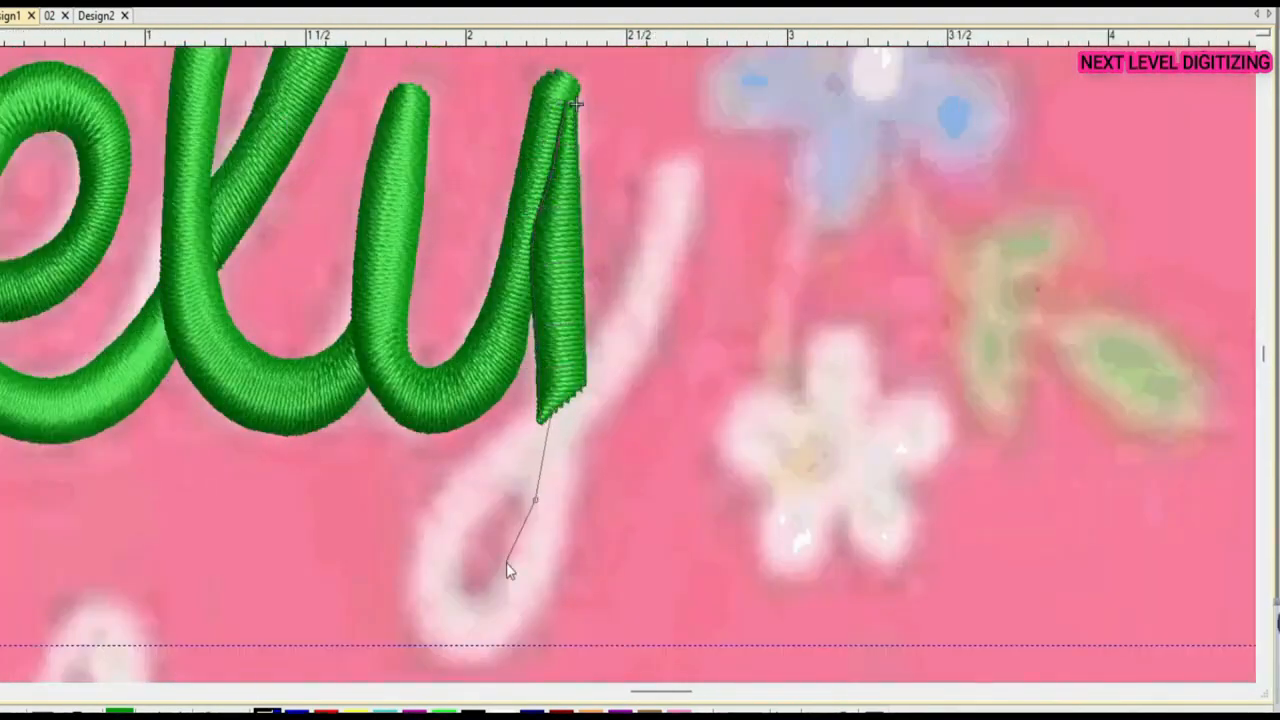
Trace the inner edge of the y's lower loop and continue up the outer edge of its tail stroke
left_click(510, 572)
left_click(471, 531)
left_click(525, 482)
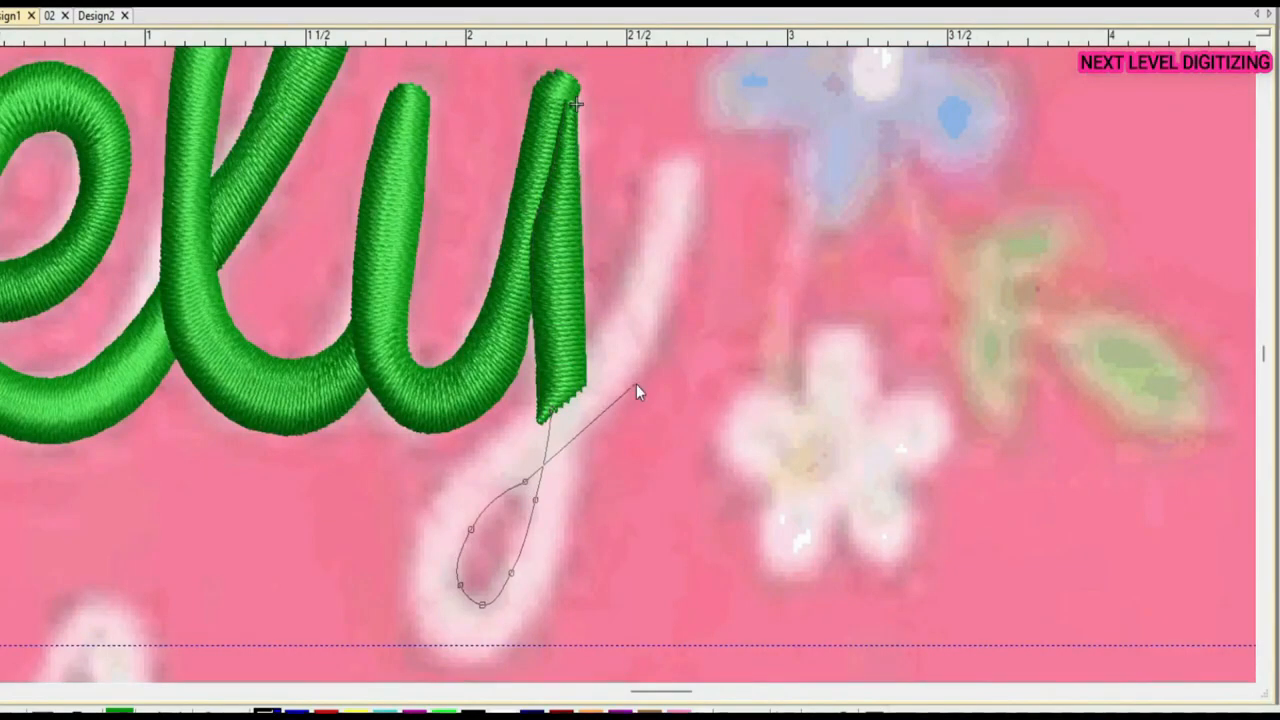
left_click(636, 384)
left_click(672, 299)
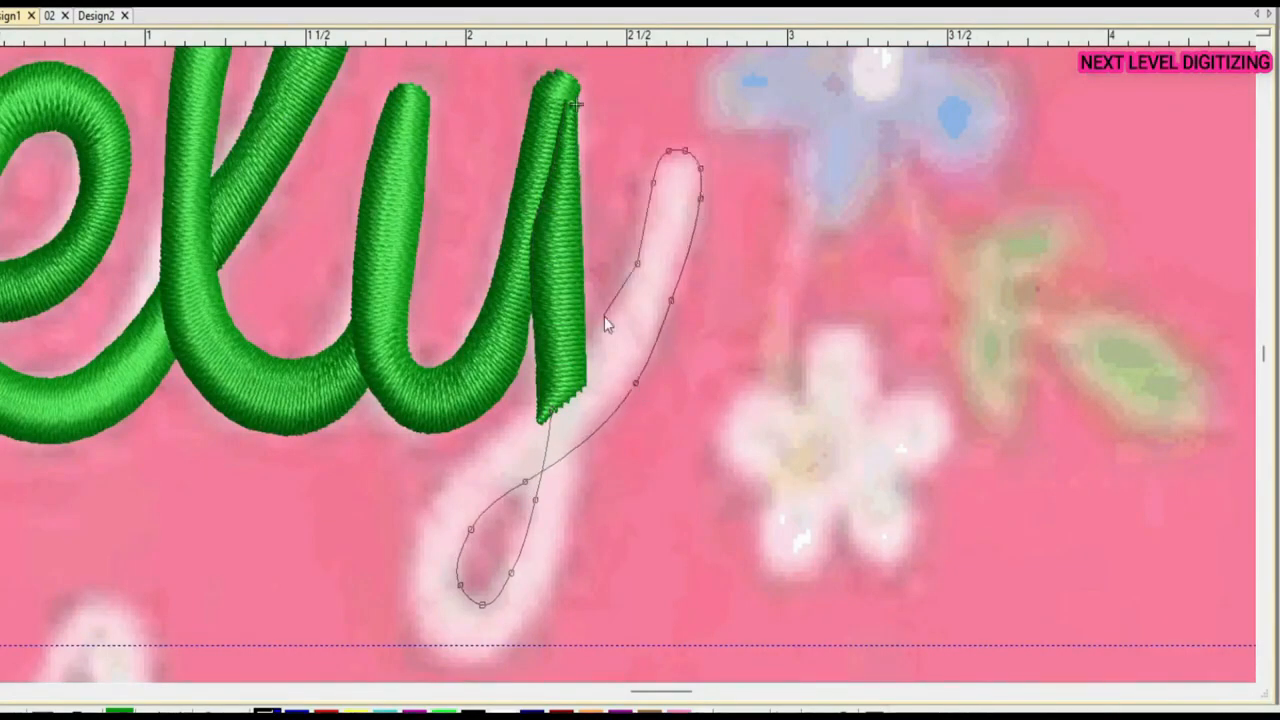
Trace the outer edge of the y's lower loop round the bottom and back up to the crossing, closing the outline
left_click(413, 533)
left_click(413, 632)
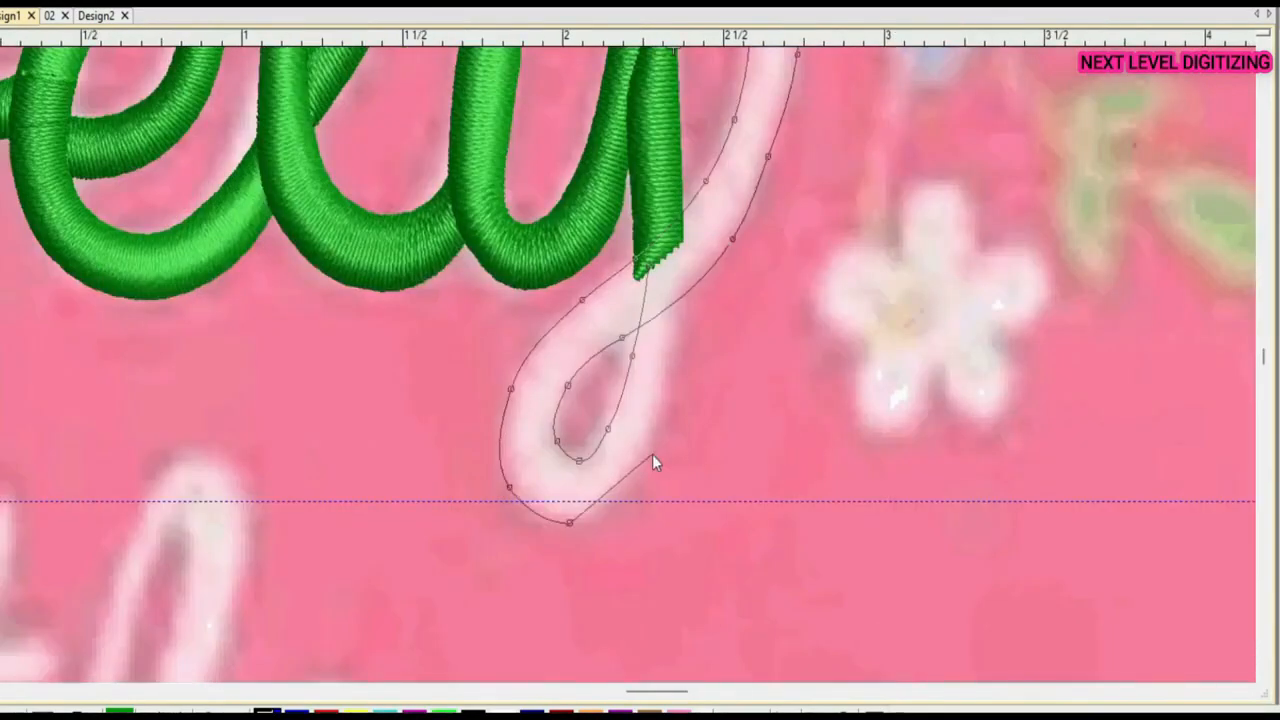
scroll(628, 365, "up", 5)
scroll(652, 381, "down", 5)
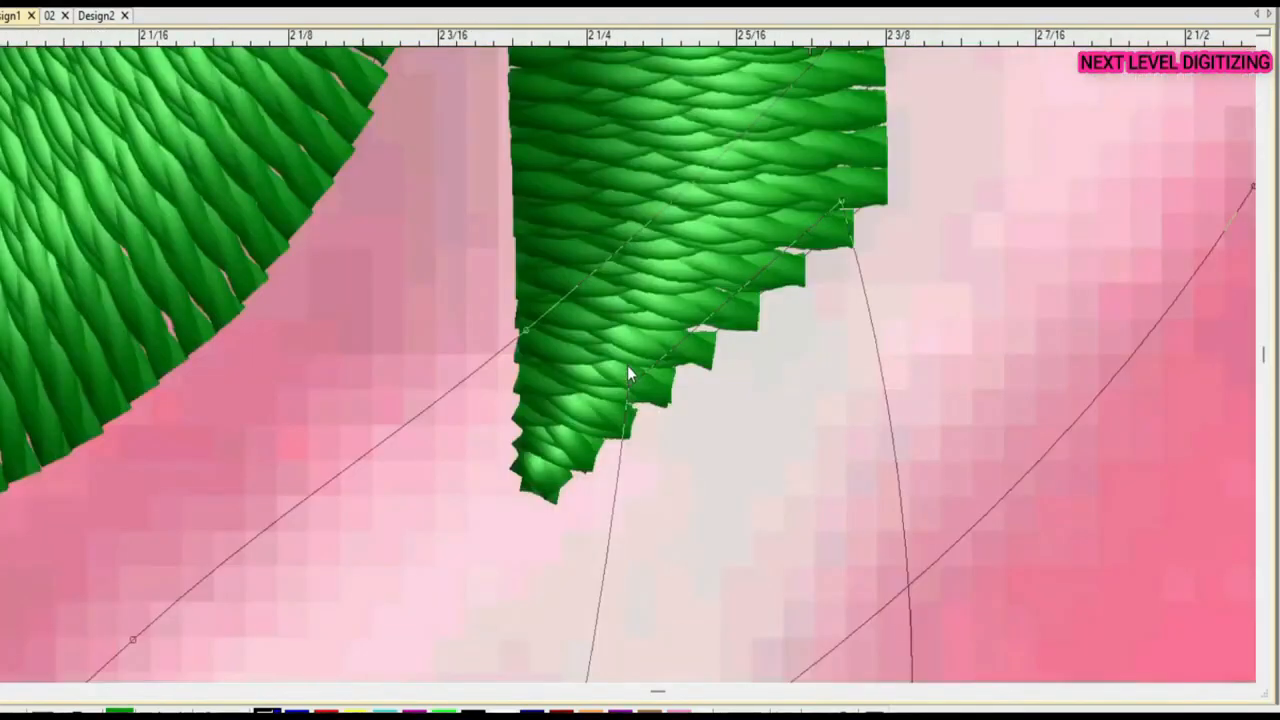
Reshape the y's loop outline so its two end corners meet the tail's edge at the crossing
key("Return")
key("h")
scroll(661, 422, "up", 2)
left_click_drag(578, 283, 597, 378)
left_click_drag(645, 236, 667, 334)
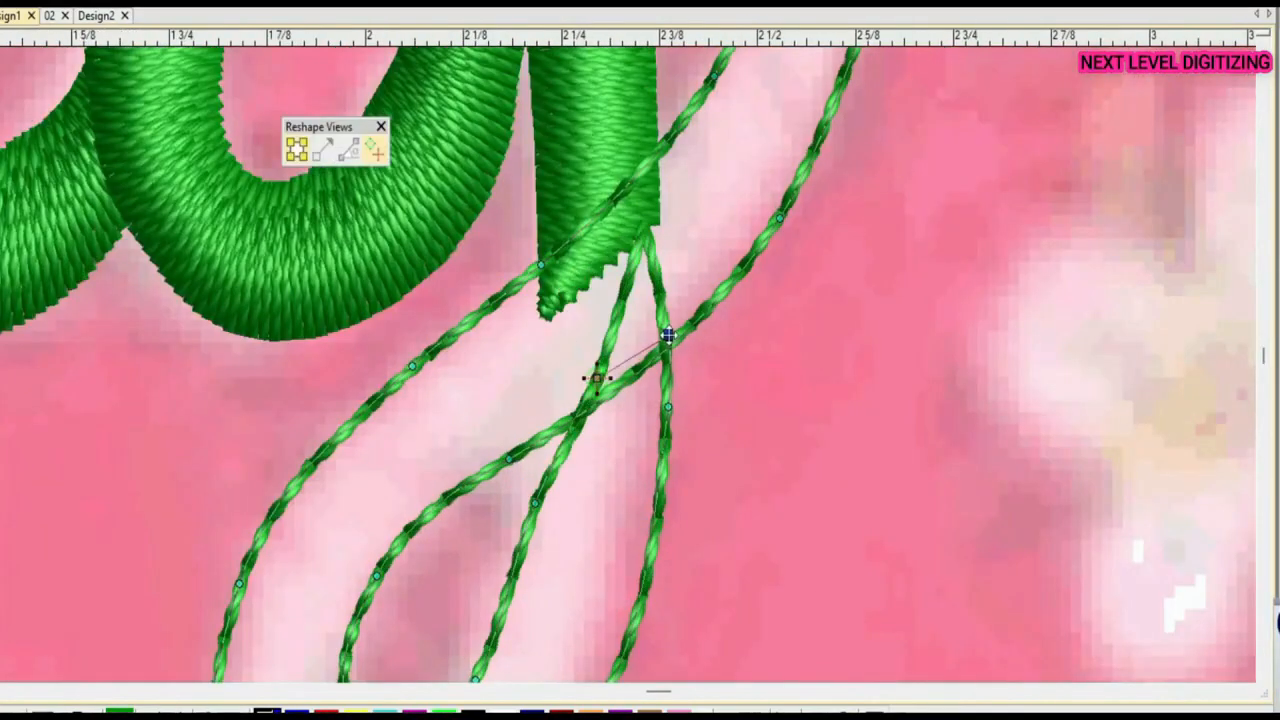
left_click_drag(533, 512, 568, 475)
scroll(539, 514, "down", 2)
scroll(485, 610, "up", 2)
left_click_drag(637, 406, 640, 410)
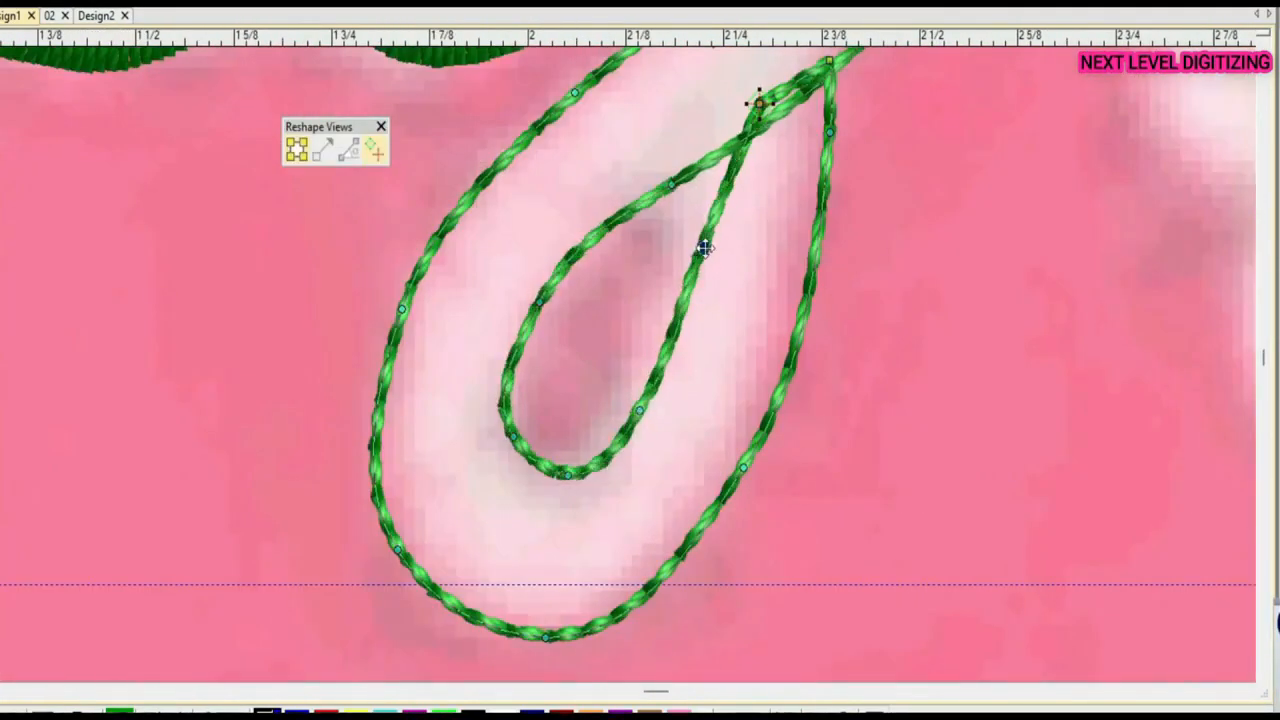
Smooth the inner and outer curves of the y's lower loop by adjusting their nodes
left_click_drag(702, 242, 706, 248)
left_click_drag(537, 300, 535, 299)
left_click_drag(402, 309, 389, 304)
left_click_drag(398, 550, 410, 541)
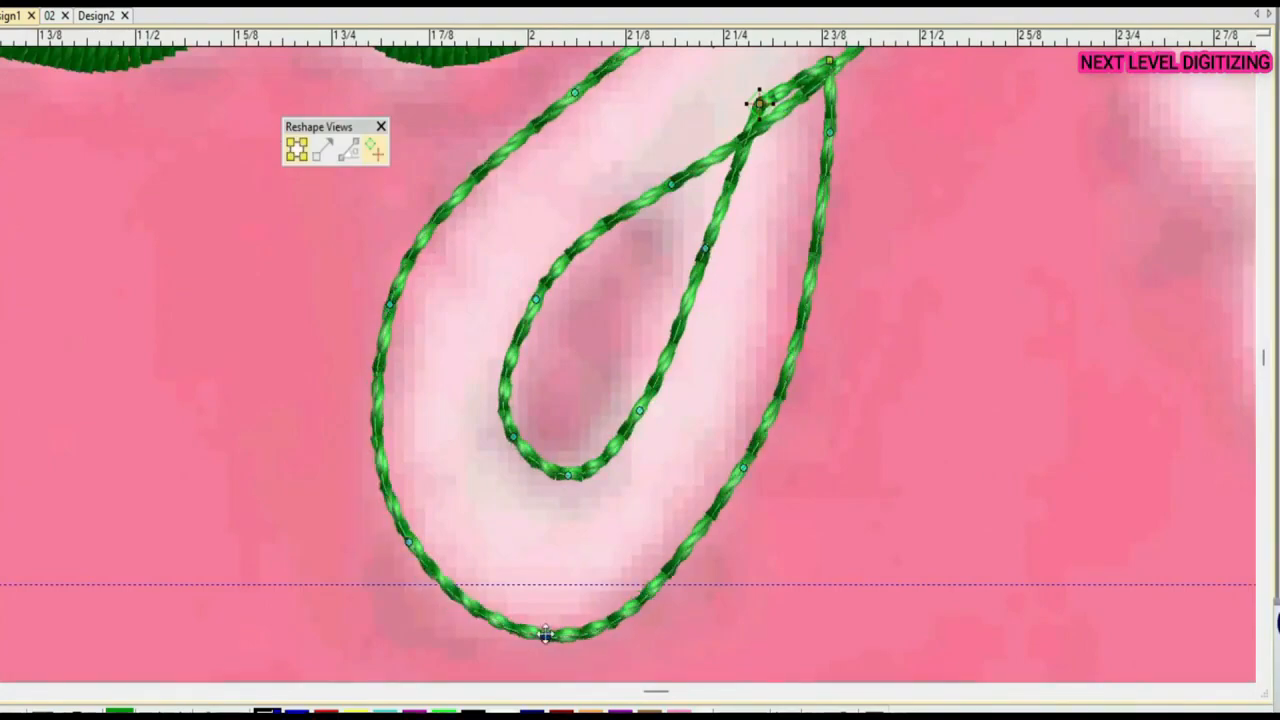
left_click_drag(545, 637, 549, 638)
scroll(600, 640, "down", 2)
scroll(628, 373, "up", 2)
scroll(629, 373, "down", 2)
scroll(600, 367, "up", 2)
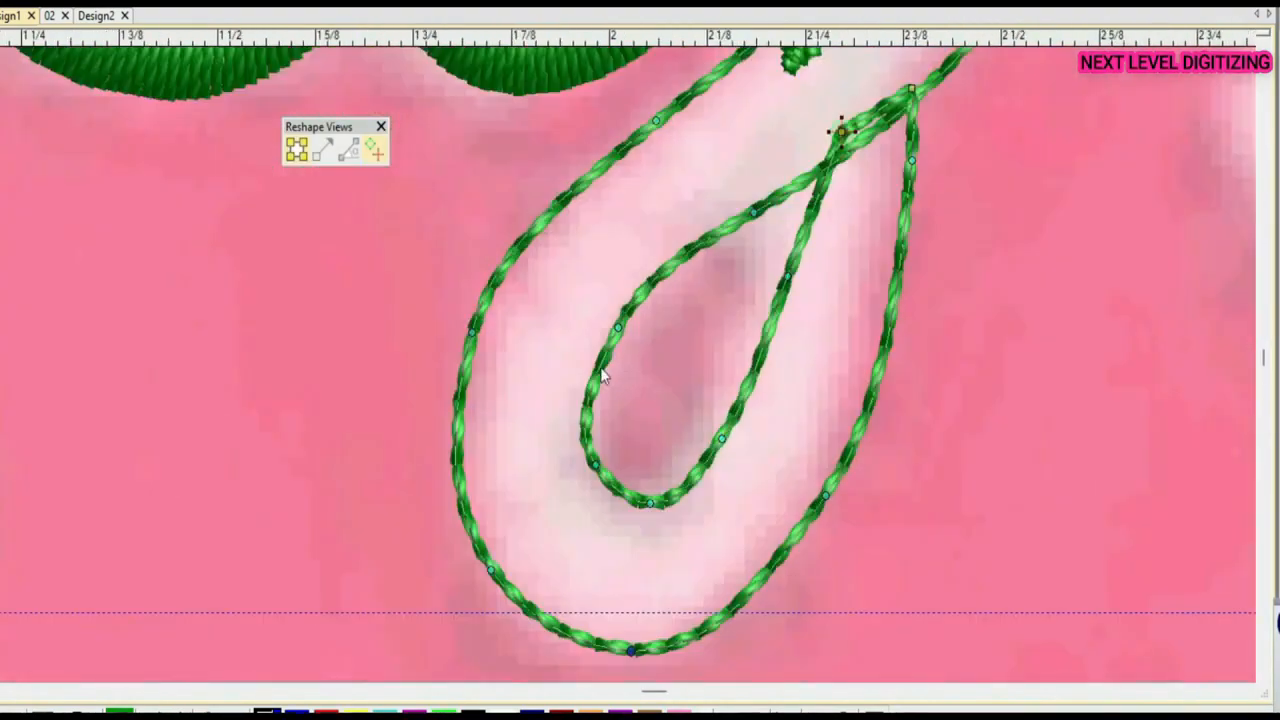
Fine-tune the nodes where the y's loop meets the tail stroke at the crossing
scroll(600, 367, "down", 2)
scroll(580, 318, "up", 5)
left_click_drag(578, 316, 543, 366)
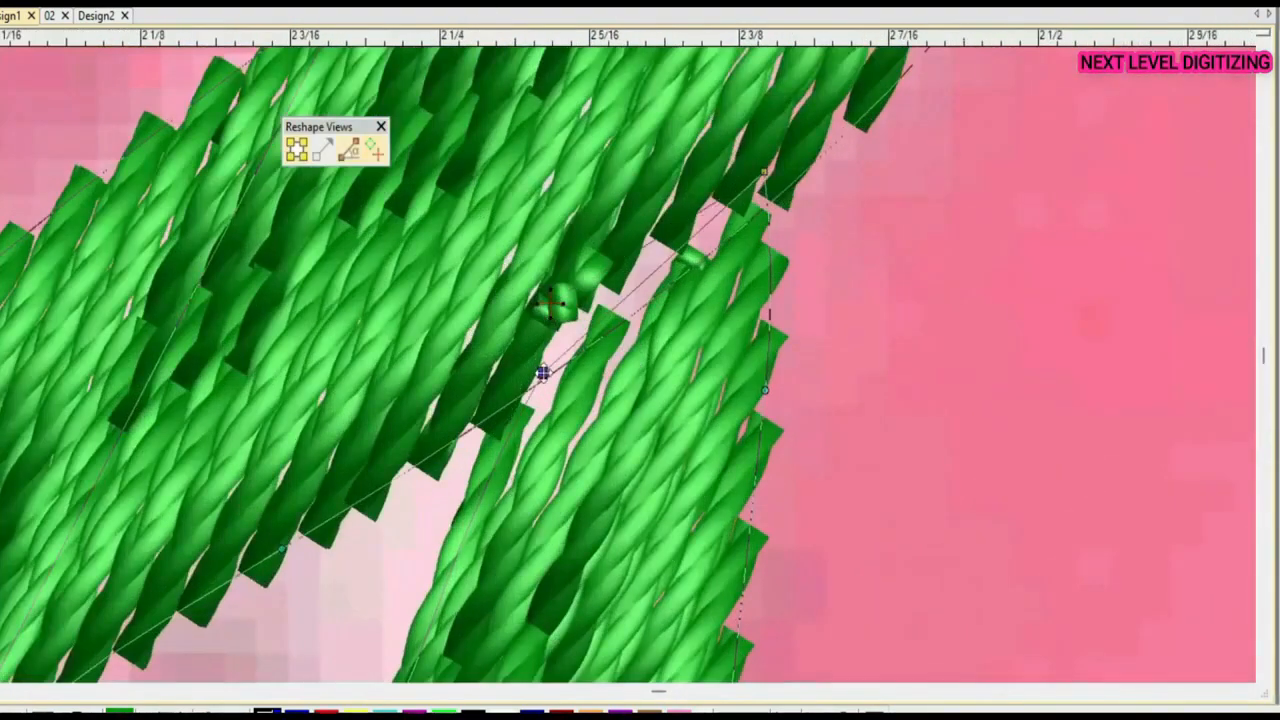
left_click_drag(762, 172, 763, 190)
left_click_drag(634, 286, 637, 302)
Set stitch angles around the y's lower loop and up its tail, and generate the satin stitches
scroll(637, 302, "down", 5)
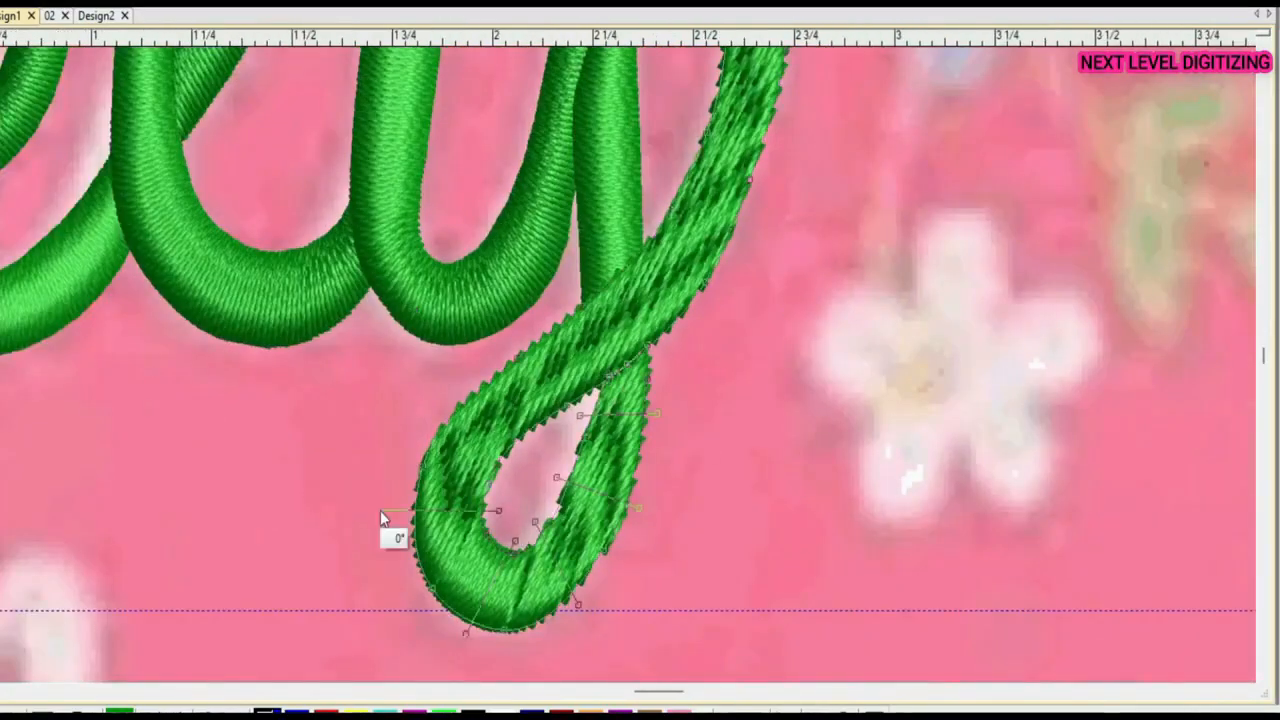
scroll(563, 355, "down", 1)
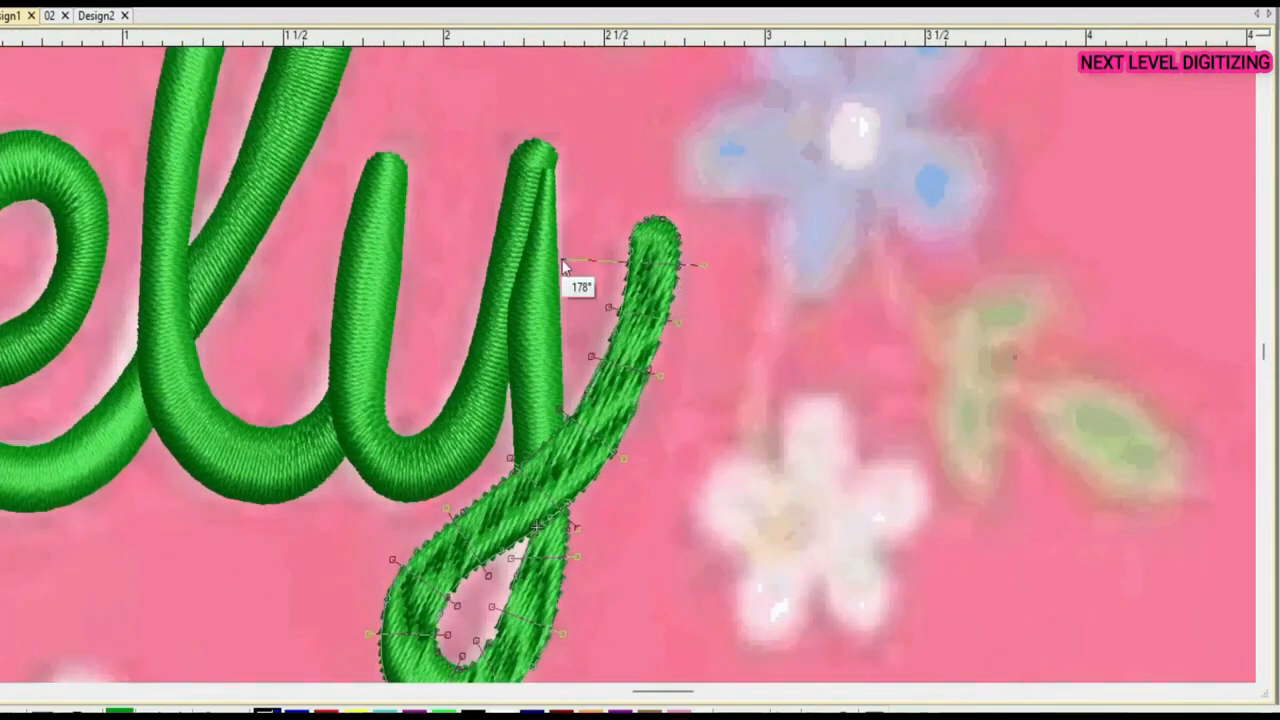
scroll(627, 354, "down", 3)
key("Escape")
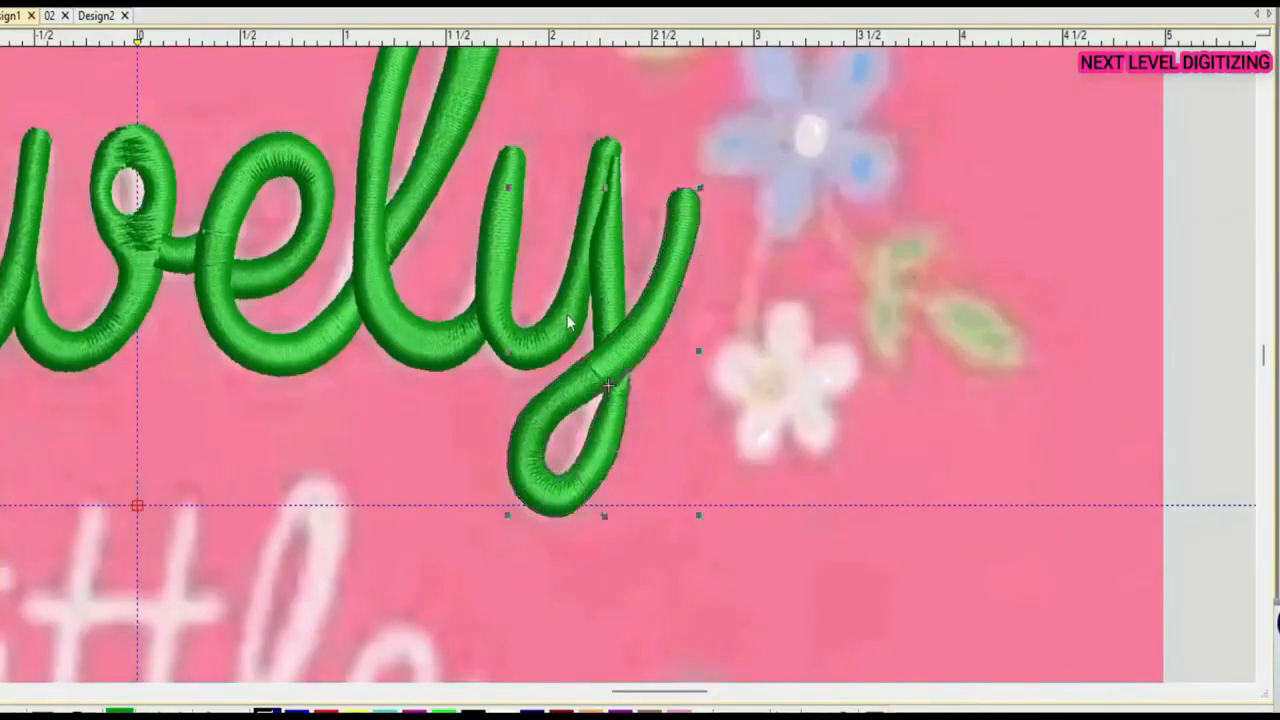
Review the whole word "Lovely" and compare it with the lettering in the Design2 file
left_click(567, 323)
scroll(631, 371, "down", 3)
scroll(612, 362, "up", 1)
scroll(570, 383, "down", 2)
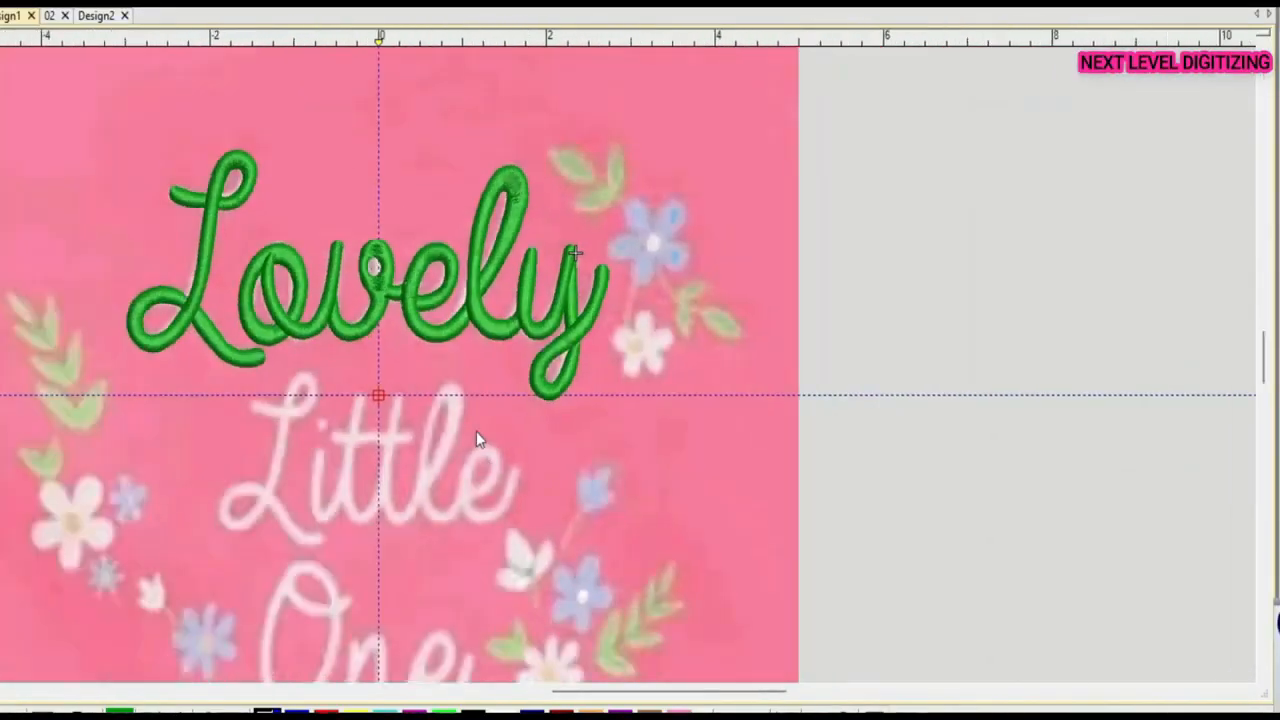
scroll(265, 185, "up", 2)
left_click(48, 16)
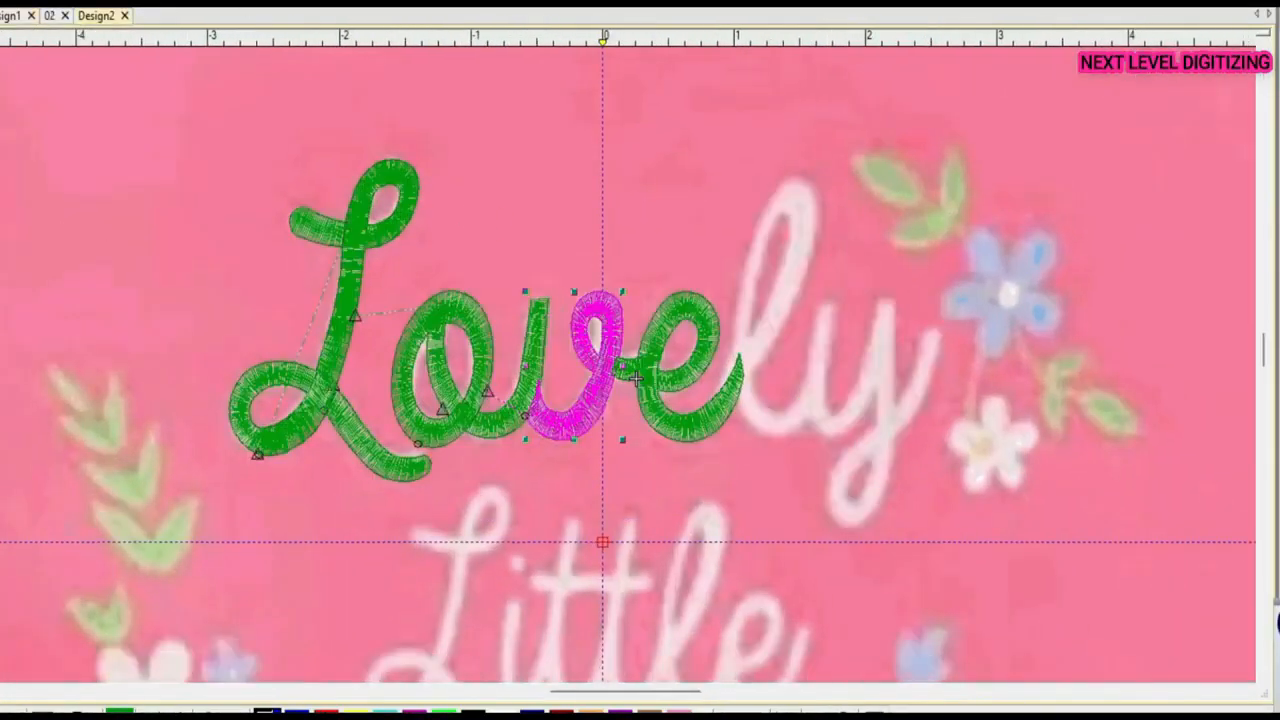
left_click(12, 16)
Examine the nodes and stitch angles at the crossing of the y's loop and tail
scroll(928, 414, "up", 2)
left_click(633, 451)
scroll(630, 487, "up", 4)
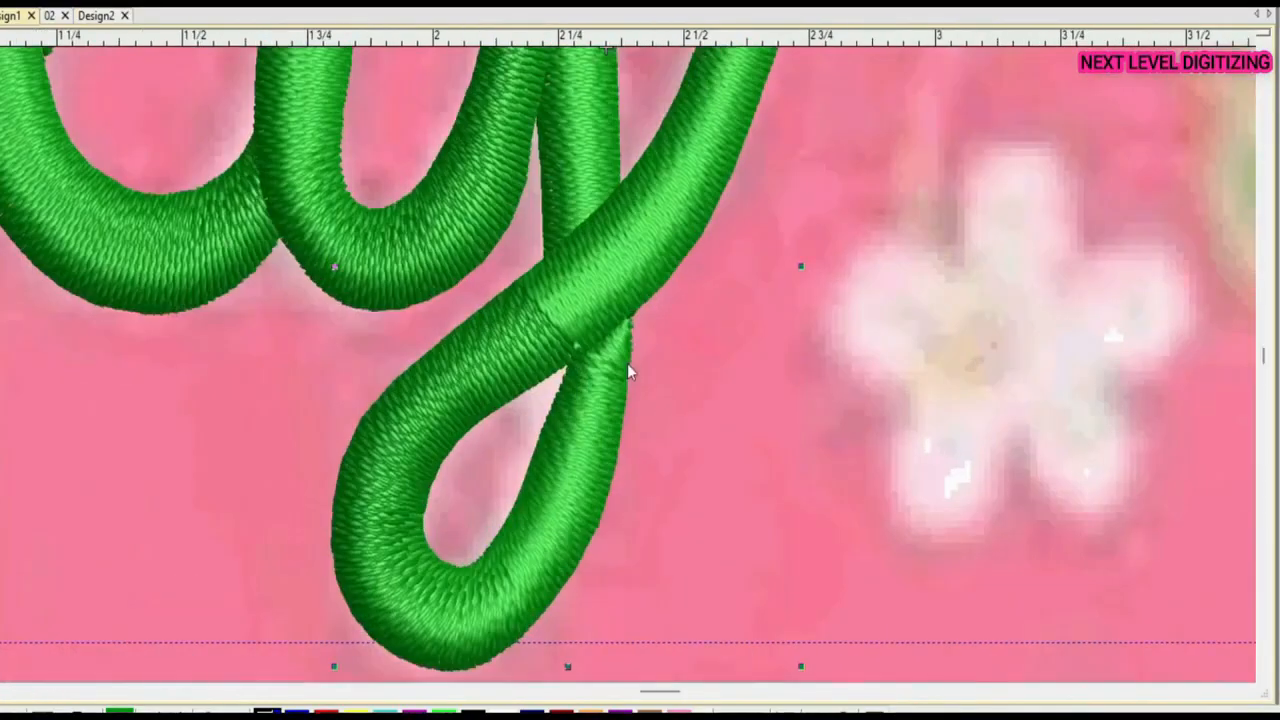
scroll(629, 372, "down", 2)
scroll(629, 372, "up", 2)
key("h")
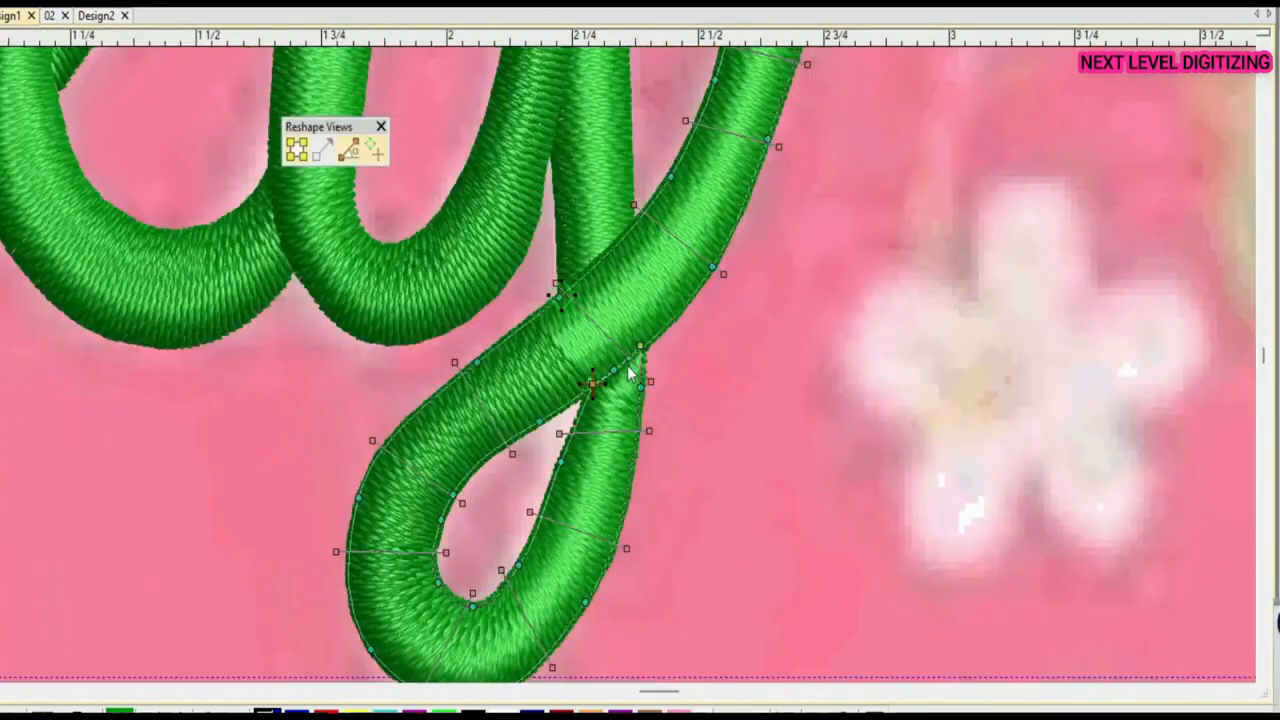
key("Escape")
key("0")
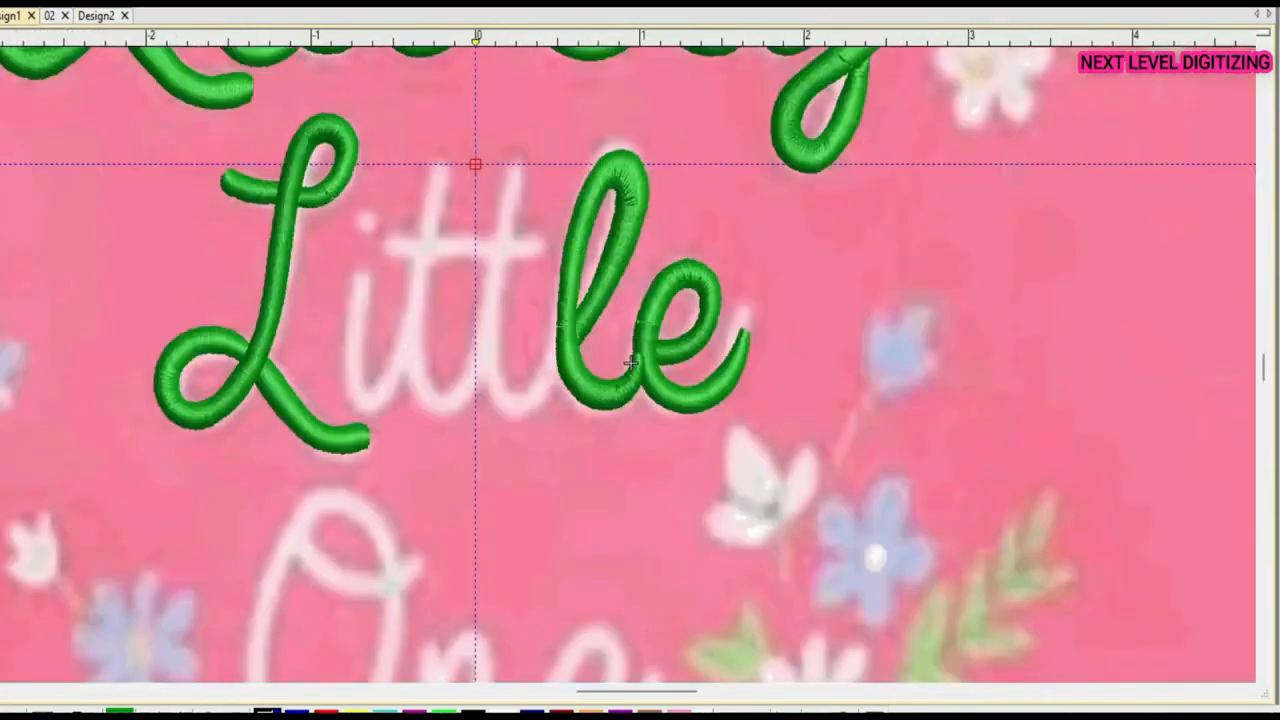
Trace the i of "Little" with its rounded top and its connecting stroke tapering to a point at the first t
scroll(551, 296, "up", 2)
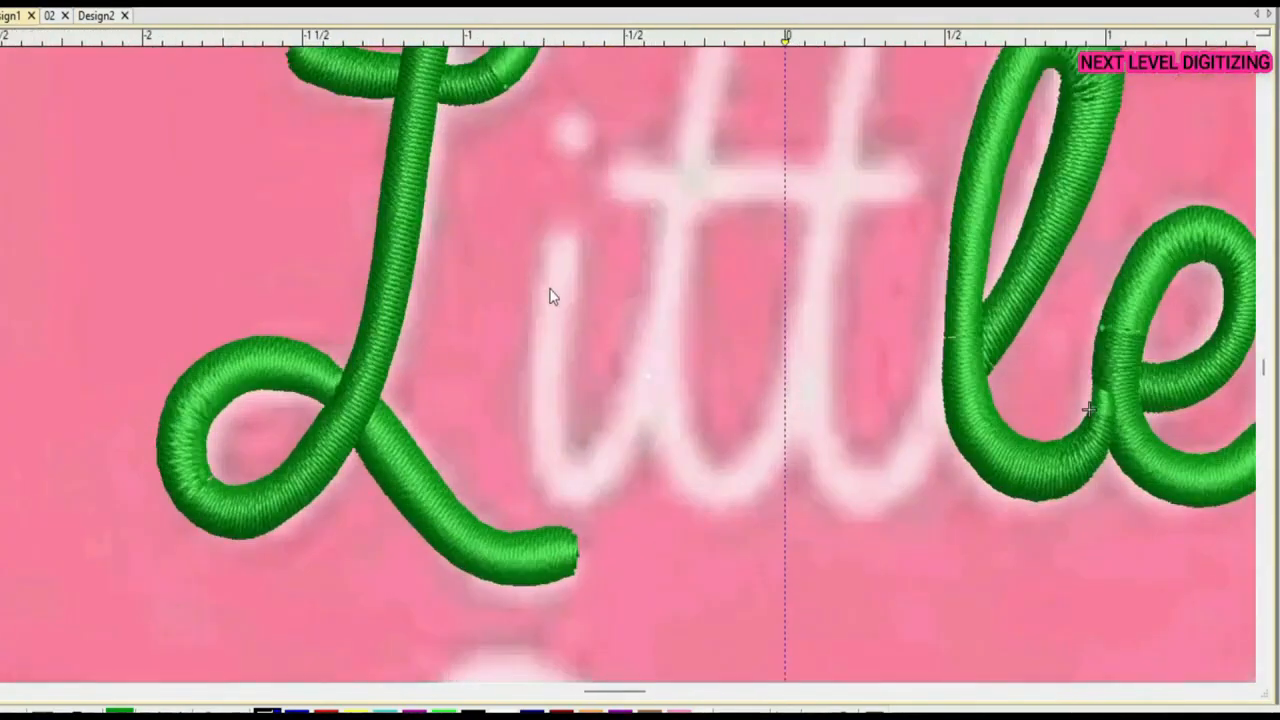
left_click(588, 505)
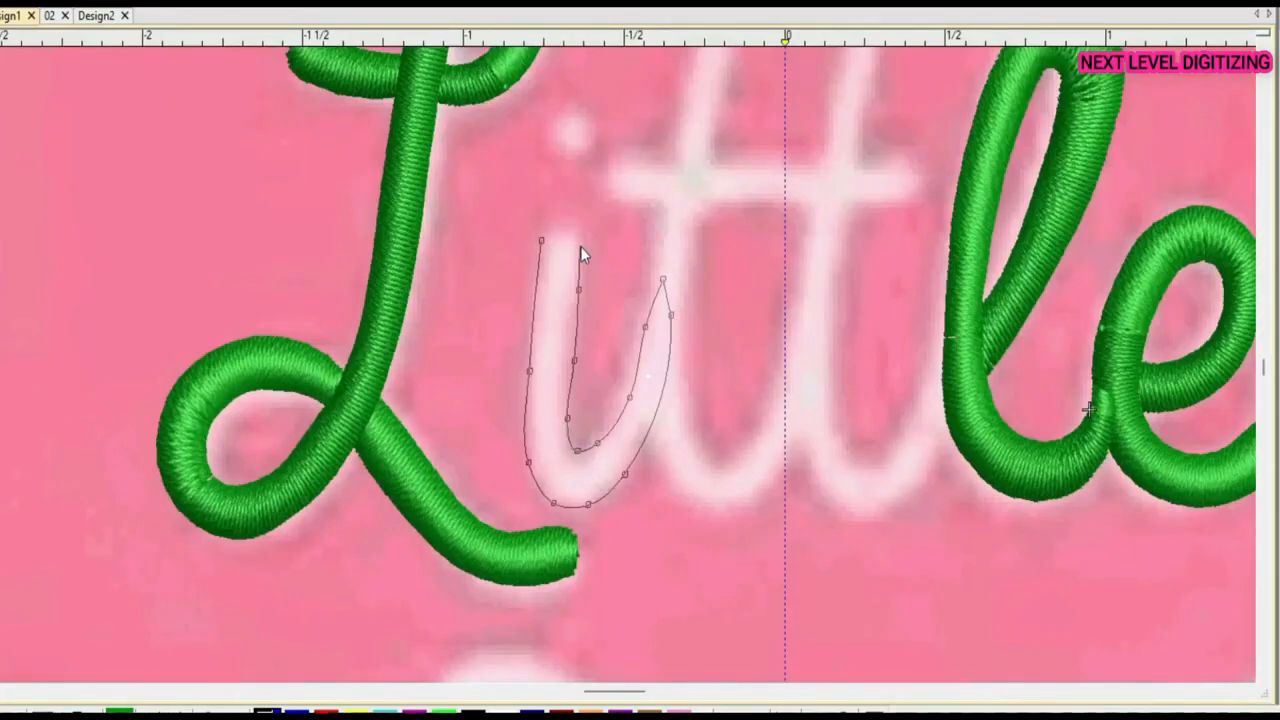
scroll(580, 246, "up", 3)
scroll(577, 408, "up", 5)
left_click(628, 366)
scroll(629, 363, "down", 7)
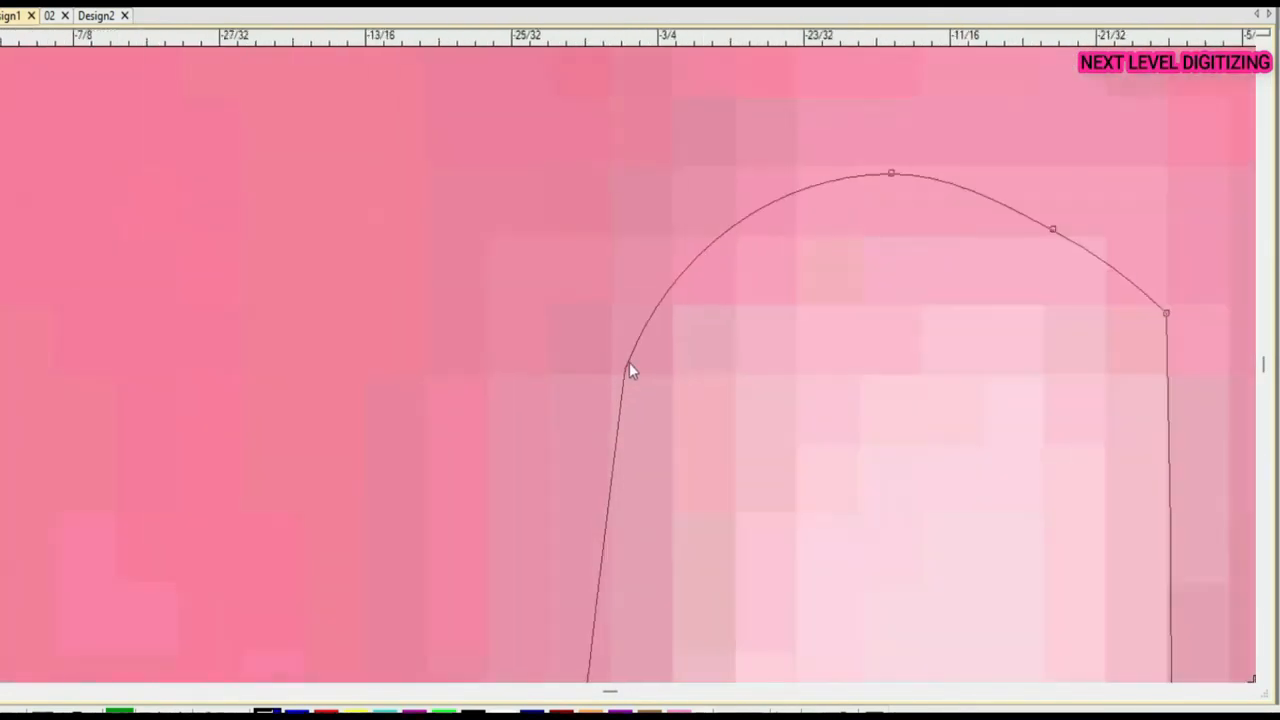
Close the i's outline and reposition nodes on its rounded top and inner edge to follow the artwork
key("Return")
scroll(665, 392, "up", 2)
scroll(631, 370, "up", 2)
key("h")
left_click_drag(621, 283, 574, 240)
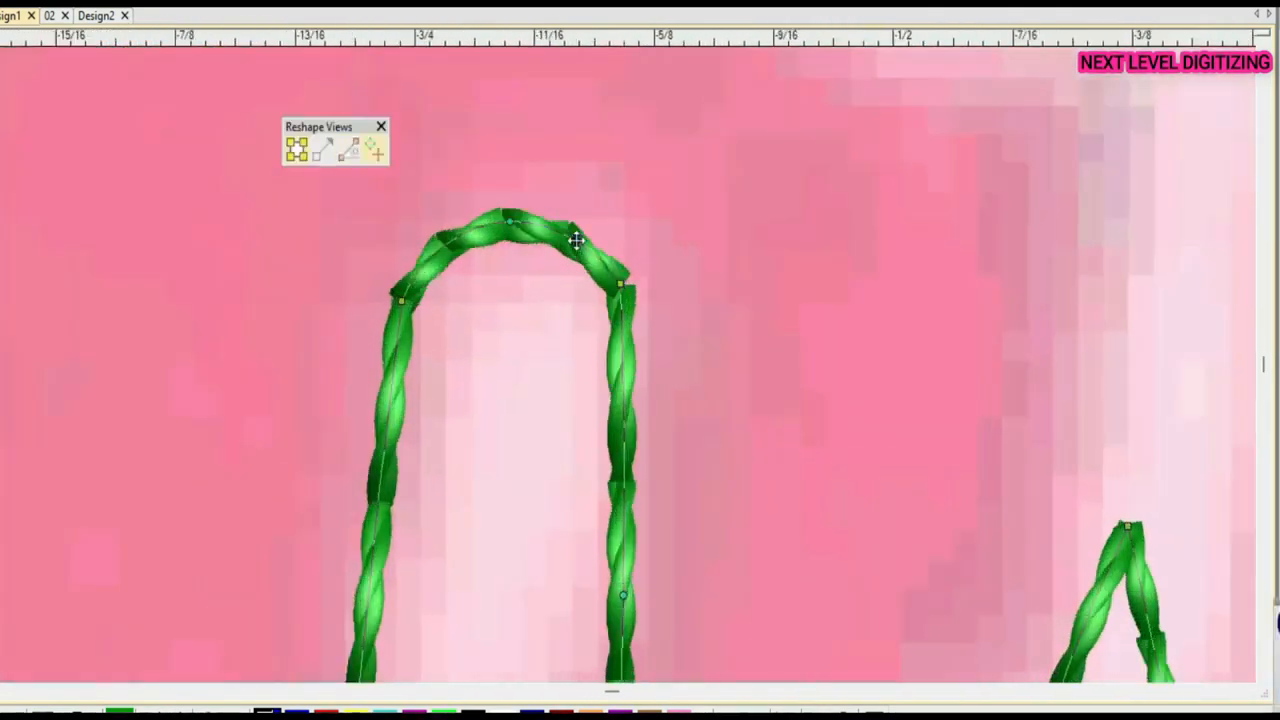
scroll(600, 300, "down", 5)
scroll(622, 370, "up", 1)
left_click_drag(616, 366, 634, 194)
left_click_drag(640, 580, 633, 605)
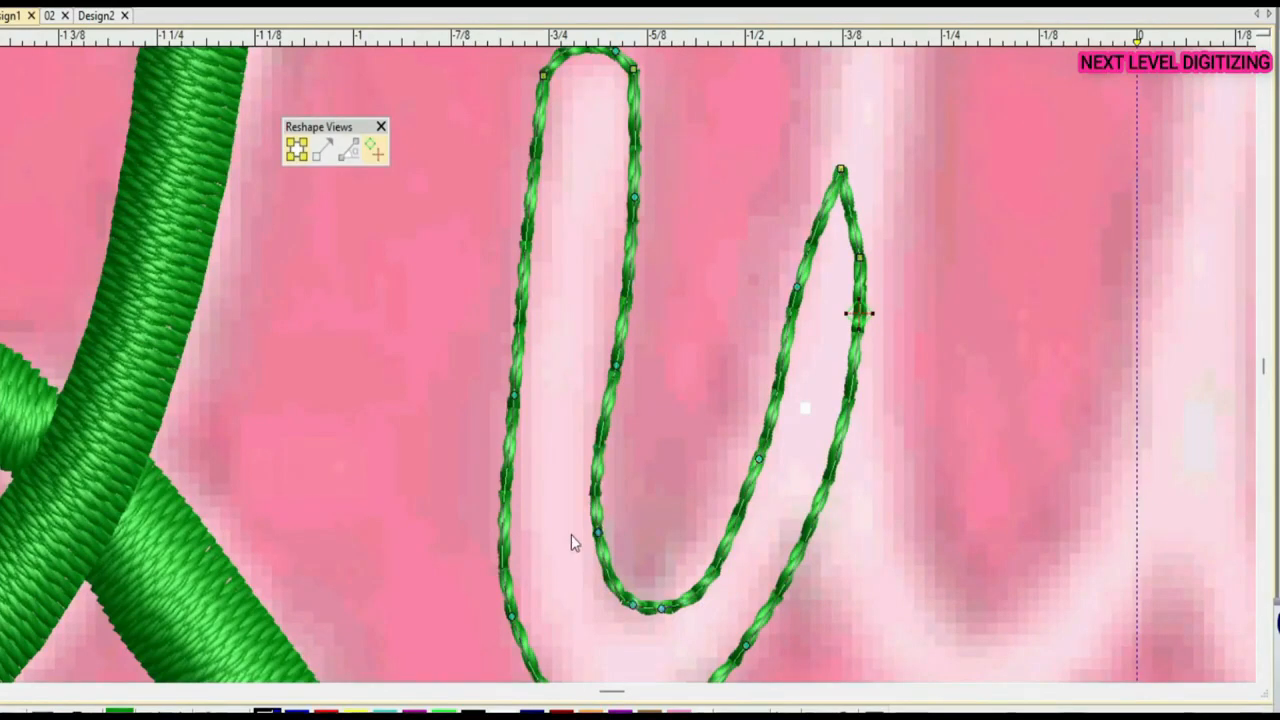
Smooth the i's outline at the tip of its connecting stroke and around the outer side of its lower bend
left_click(613, 365)
scroll(640, 286, "down", 3)
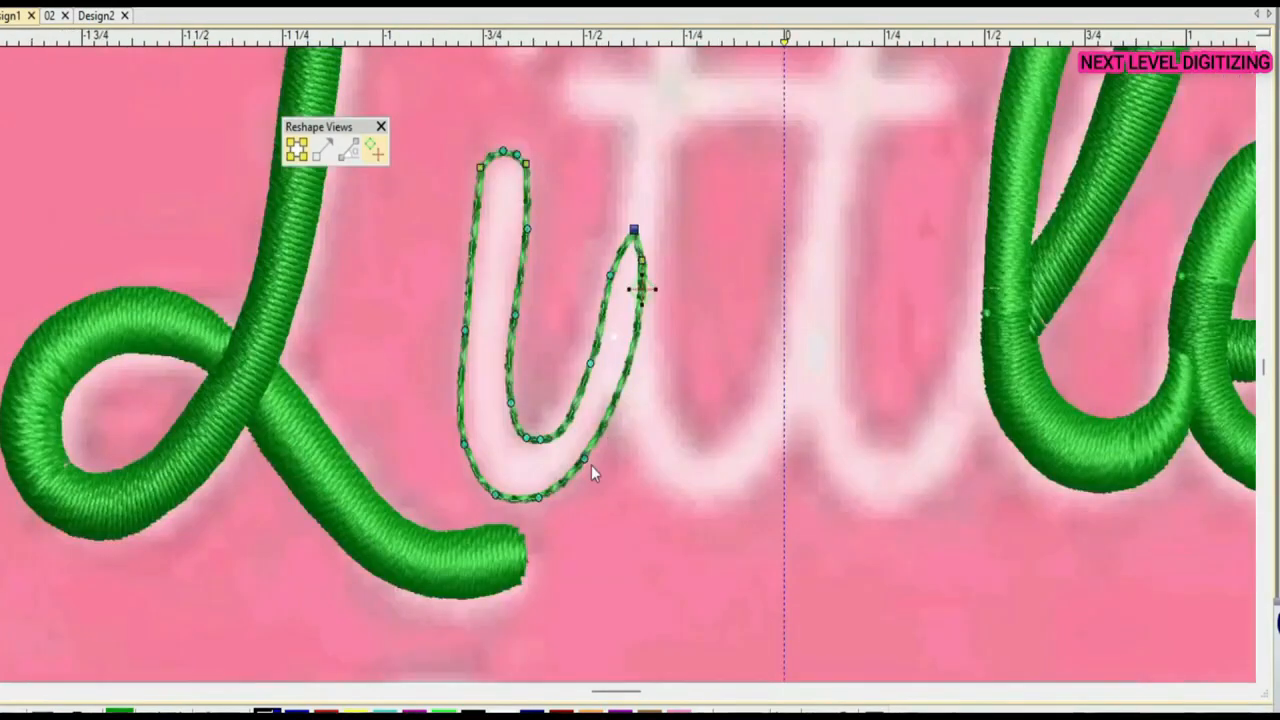
scroll(614, 351, "up", 2)
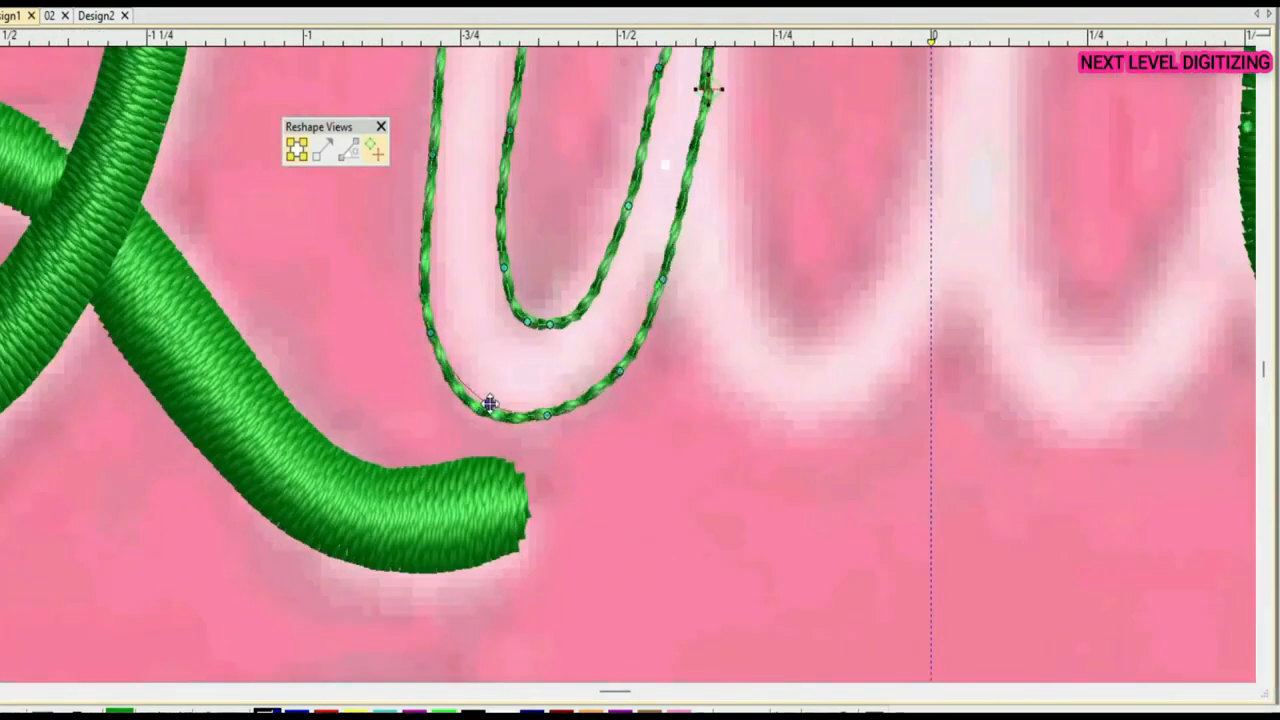
scroll(429, 329, "down", 3)
scroll(595, 375, "left", 1)
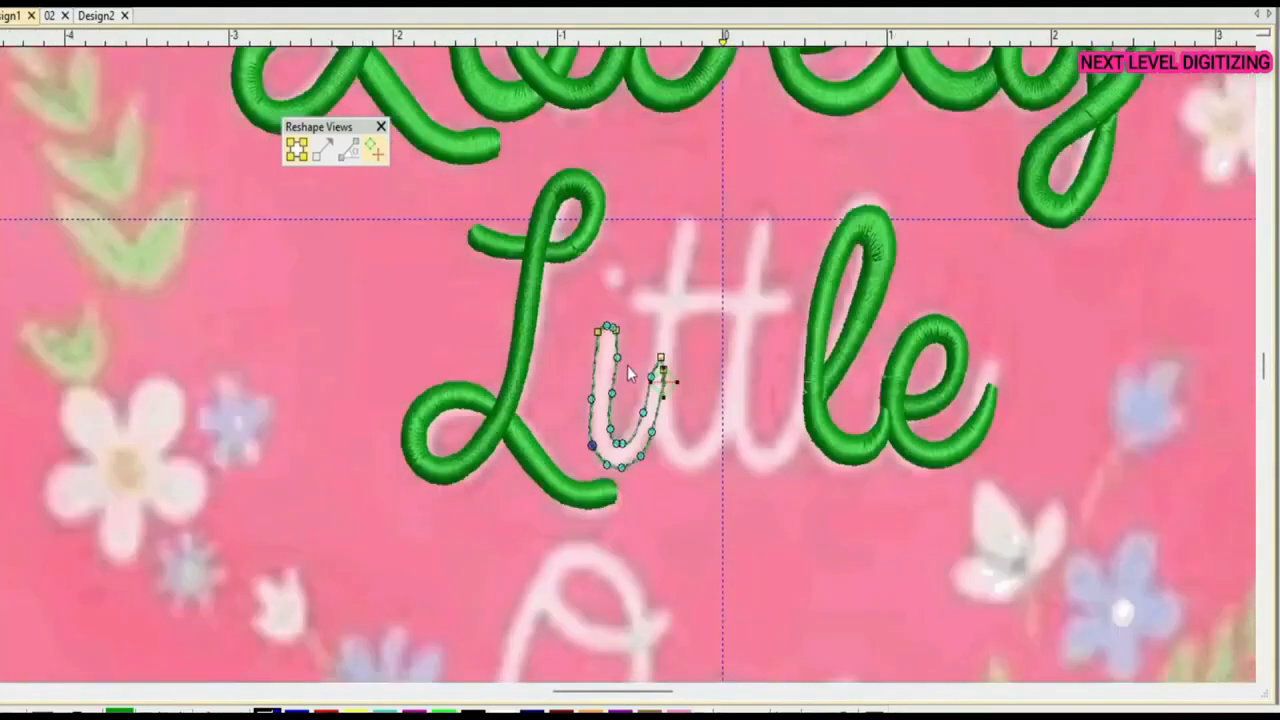
scroll(629, 373, "up", 2)
key("Escape")
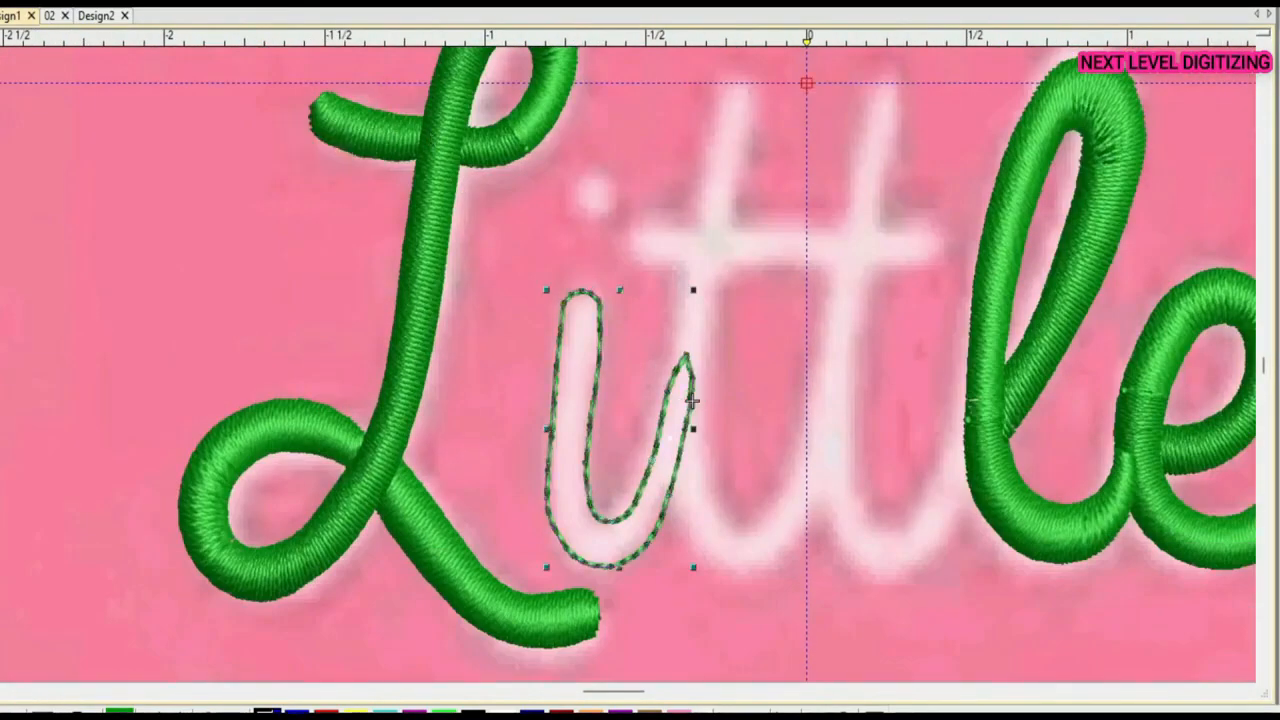
Set stitch angles from the i's connecting stroke around the bend and up its stem, and generate the satin stitches
key("h")
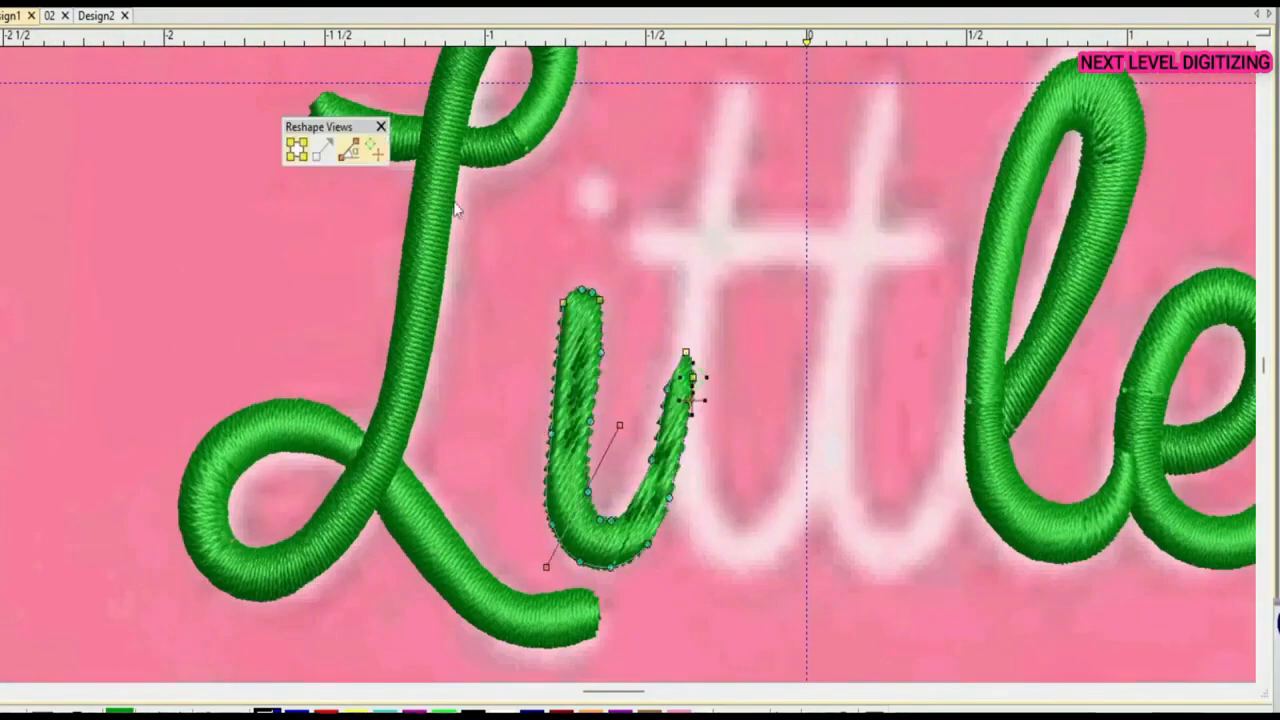
left_click_drag(618, 507, 625, 576)
left_click_drag(597, 494, 551, 580)
left_click_drag(599, 456, 502, 460)
left_click_drag(605, 413, 520, 388)
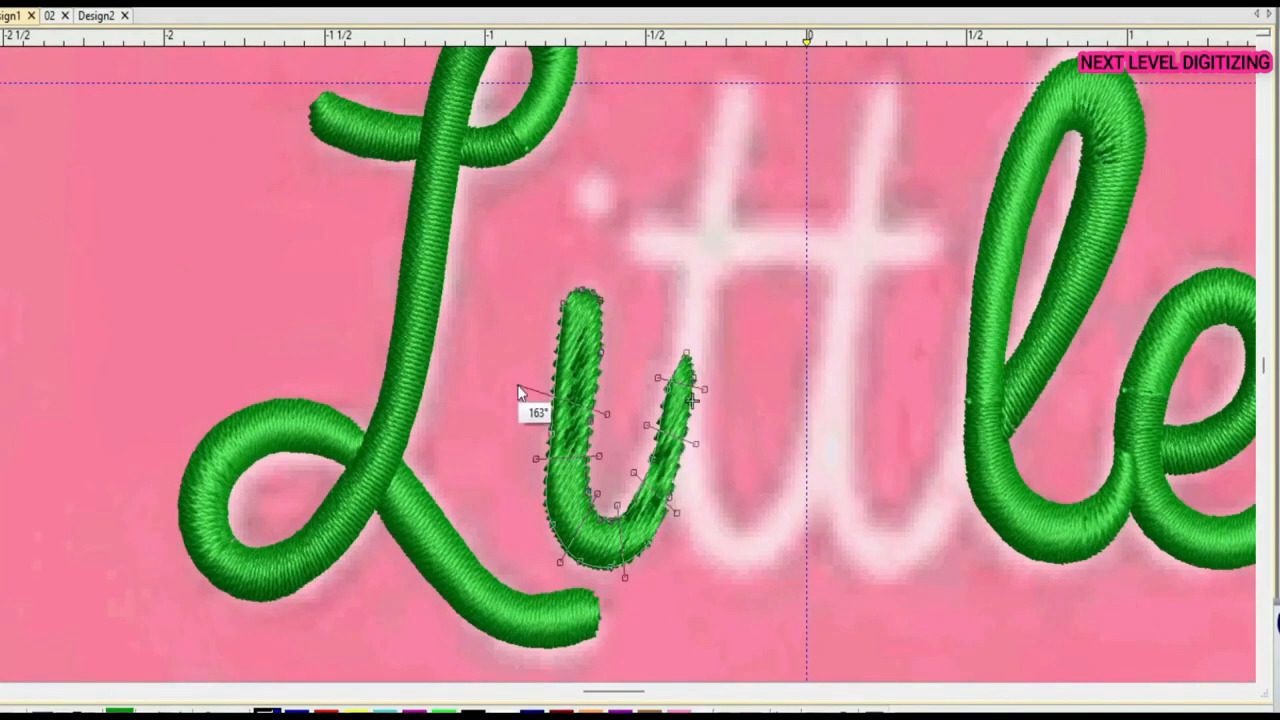
left_click_drag(613, 349, 520, 343)
left_click_drag(613, 311, 531, 312)
key("Return")
key("Escape")
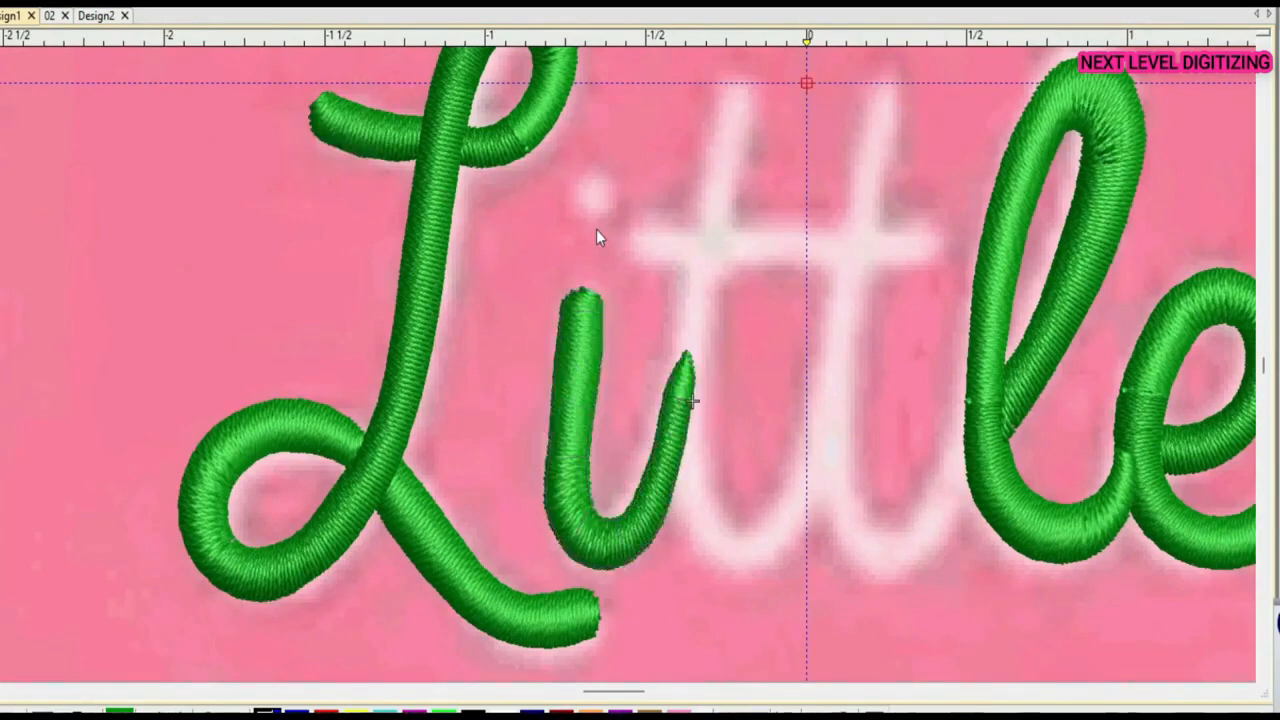
Trace the first t of "Little" as a closed outline with a rounded top and a connecting stroke tapering at the second t
scroll(831, 446, "up", 1)
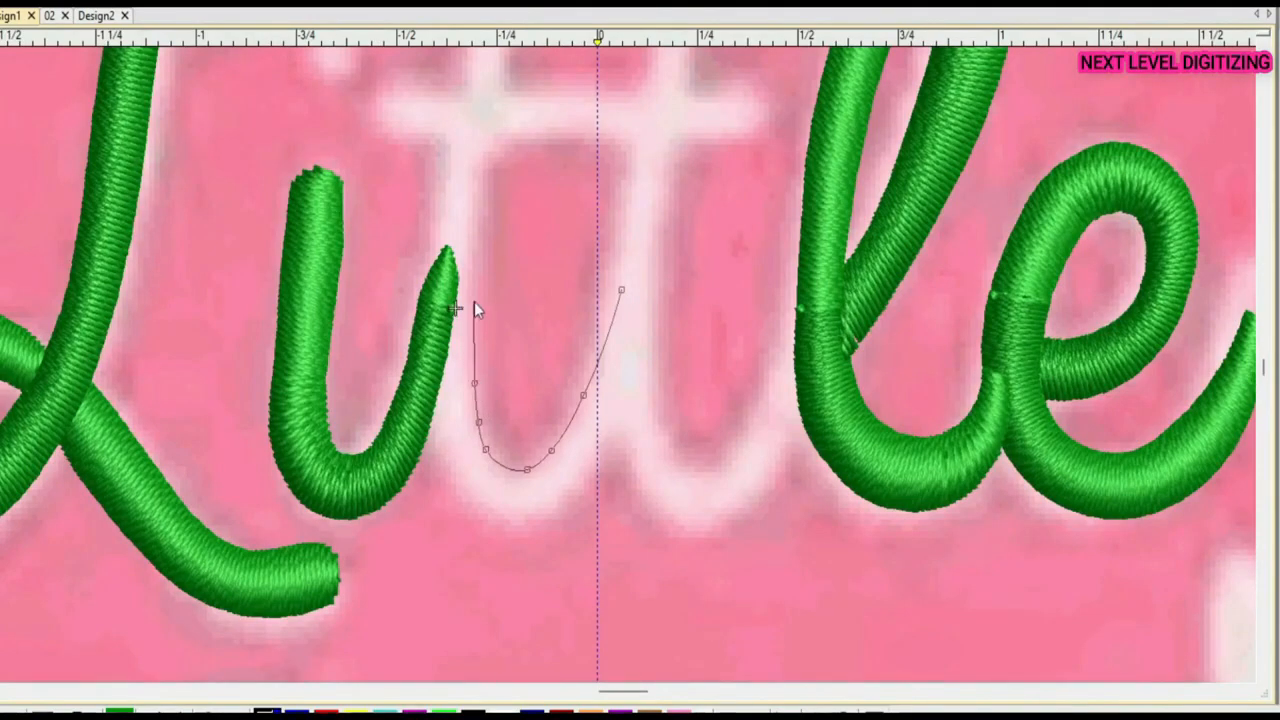
scroll(498, 132, "up", 3)
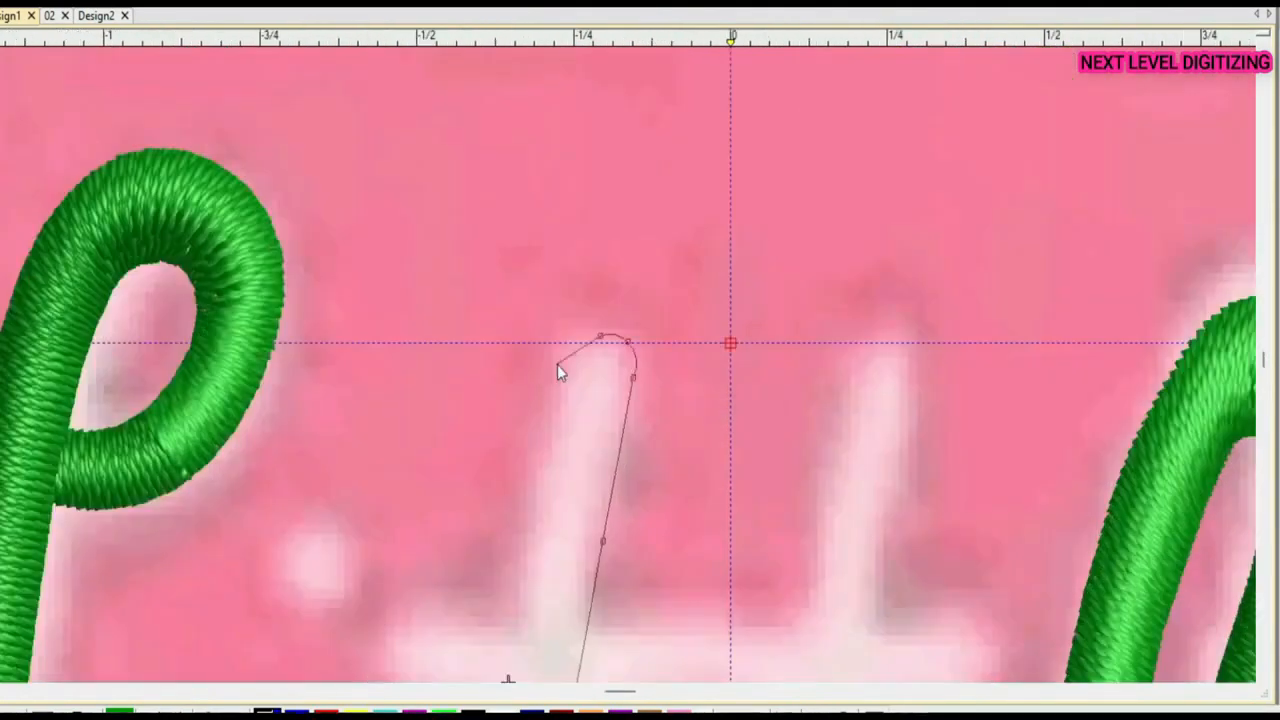
scroll(540, 550, "down", 2)
left_click(612, 385)
scroll(588, 570, "down", 1)
left_click(608, 628)
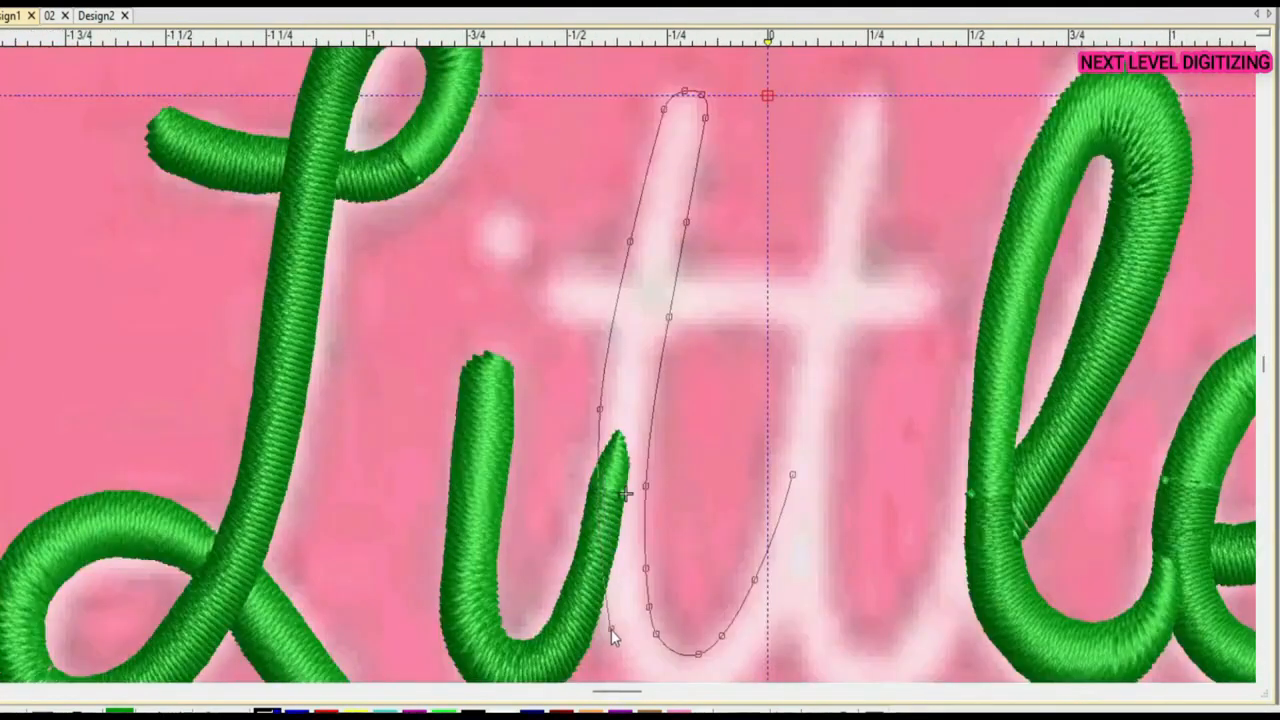
scroll(611, 629, "down", 1)
left_click(658, 567)
scroll(627, 365, "up", 4)
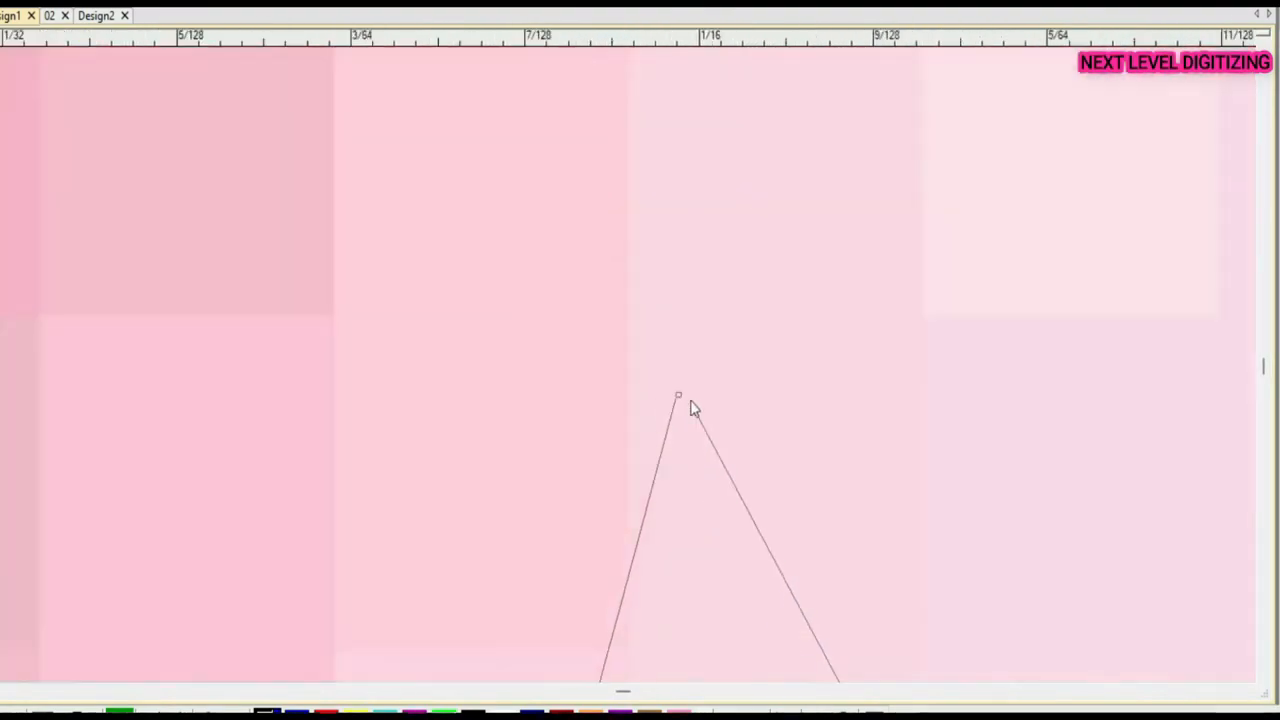
scroll(627, 365, "down", 4)
key("Return")
Reposition nodes on the outer edge of the first t's lower bend to smooth its curve
key("h")
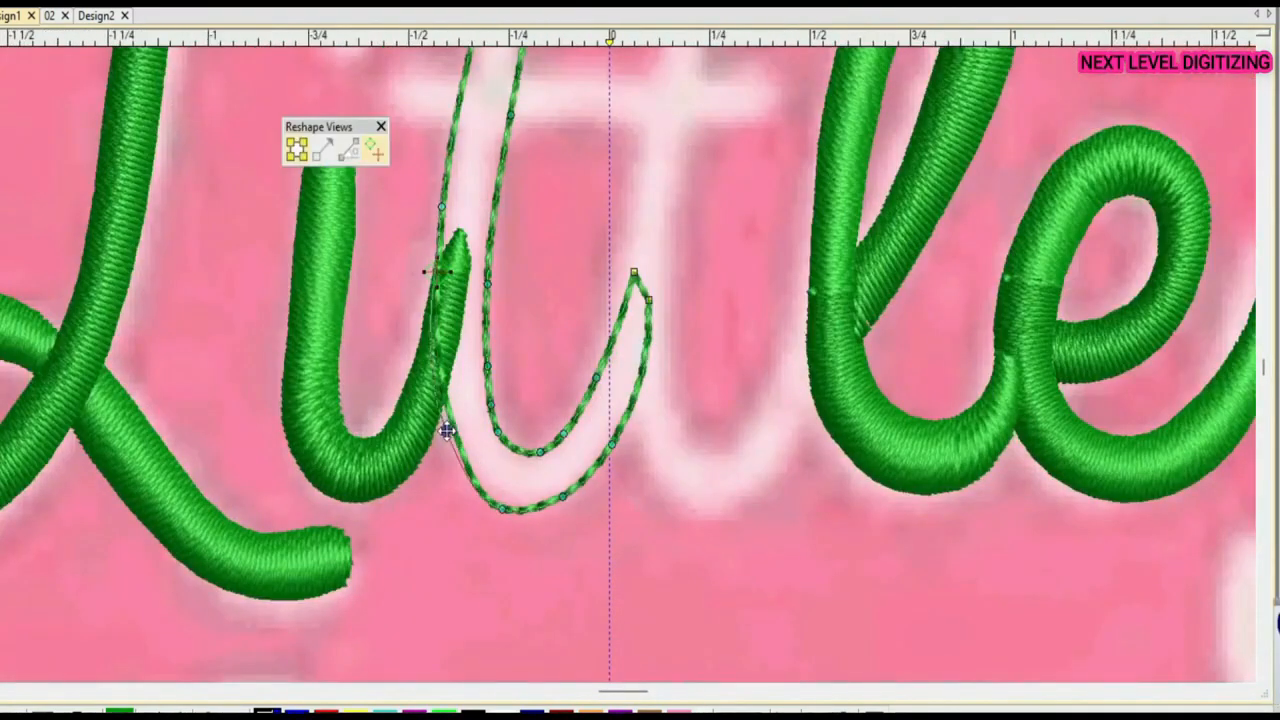
left_click_drag(446, 431, 443, 430)
left_click_drag(502, 509, 500, 502)
scroll(726, 430, "down", 2)
scroll(700, 410, "up", 1)
key("Escape")
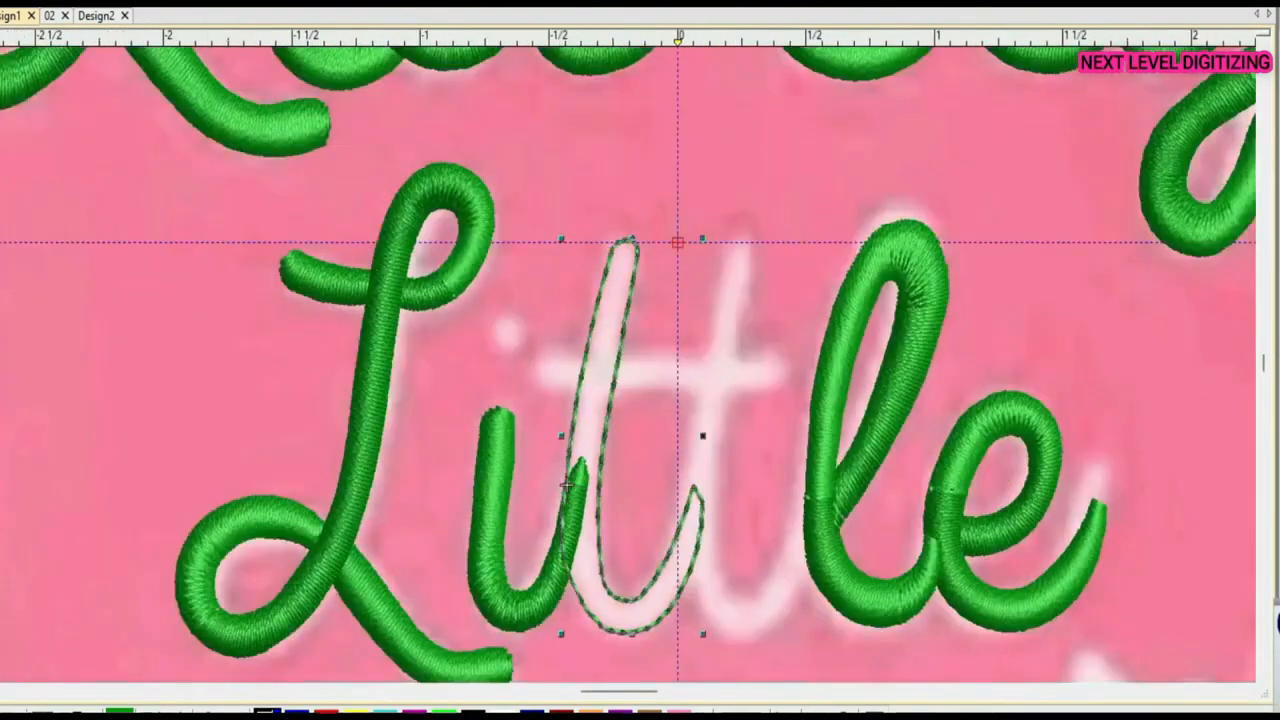
Set stitch angles along the first t's connecting stroke and stem, and generate the satin stitches
key("Return")
scroll(599, 428, "down", 3)
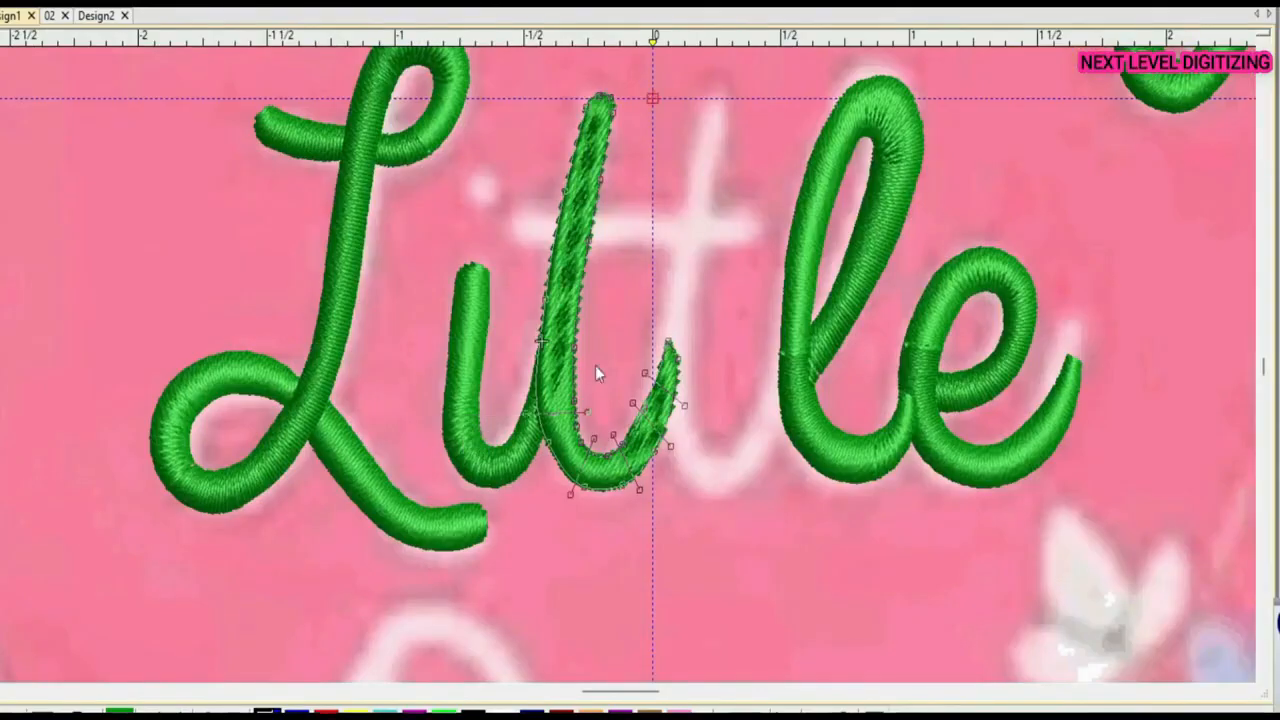
key("h")
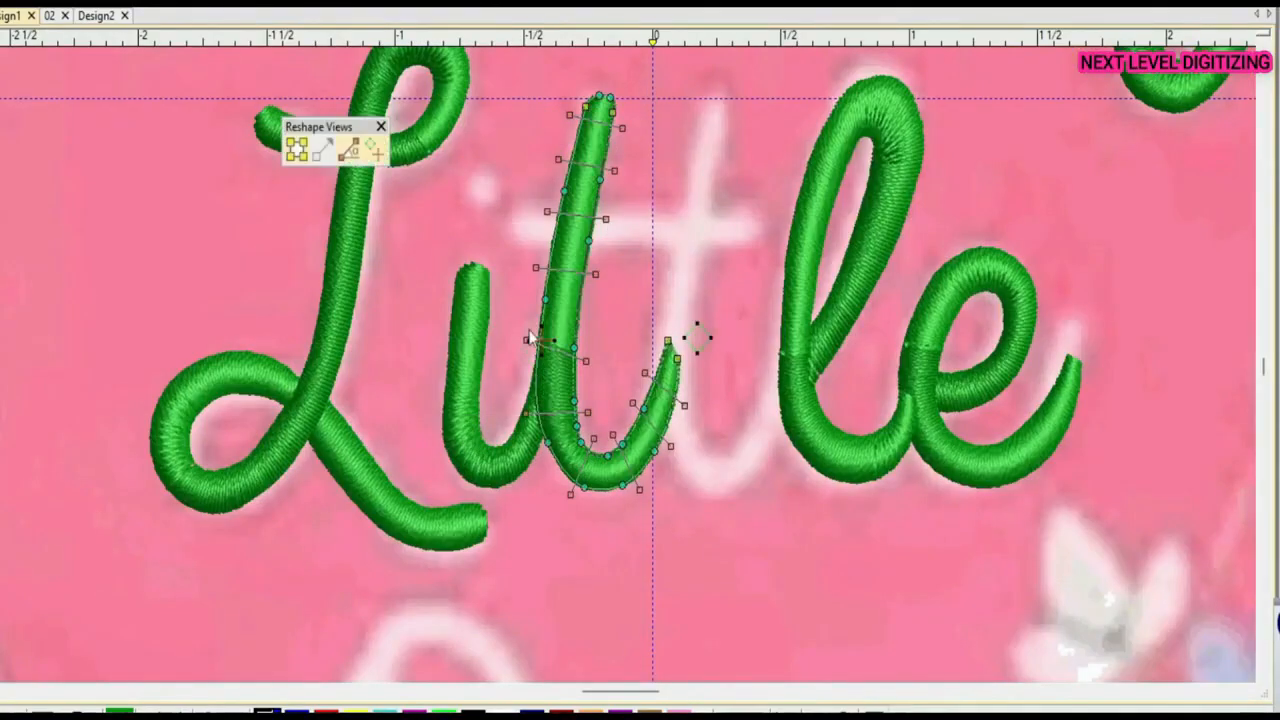
key("Escape")
Trace the long horizontal crossbar spanning both t's as a closed outline with rounded ends
scroll(669, 311, "down", 1)
scroll(669, 311, "up", 3)
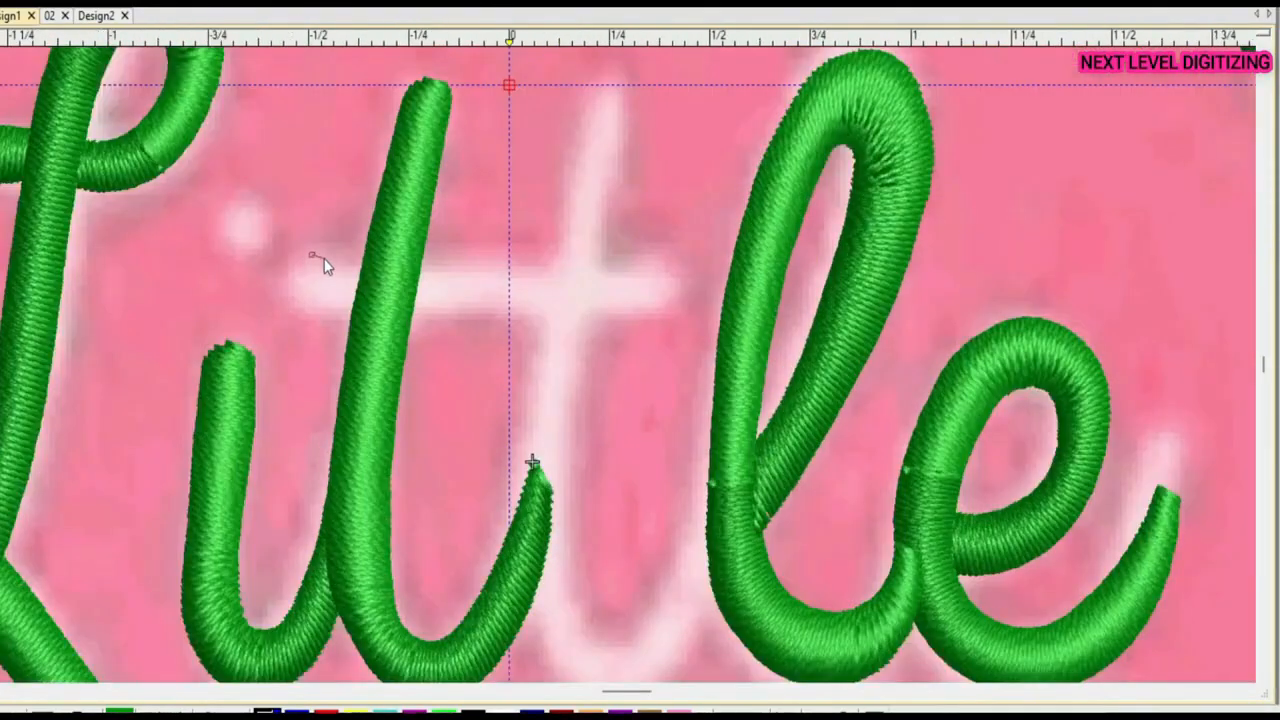
left_click(650, 258)
scroll(640, 300, "up", 2)
scroll(561, 455, "down", 3)
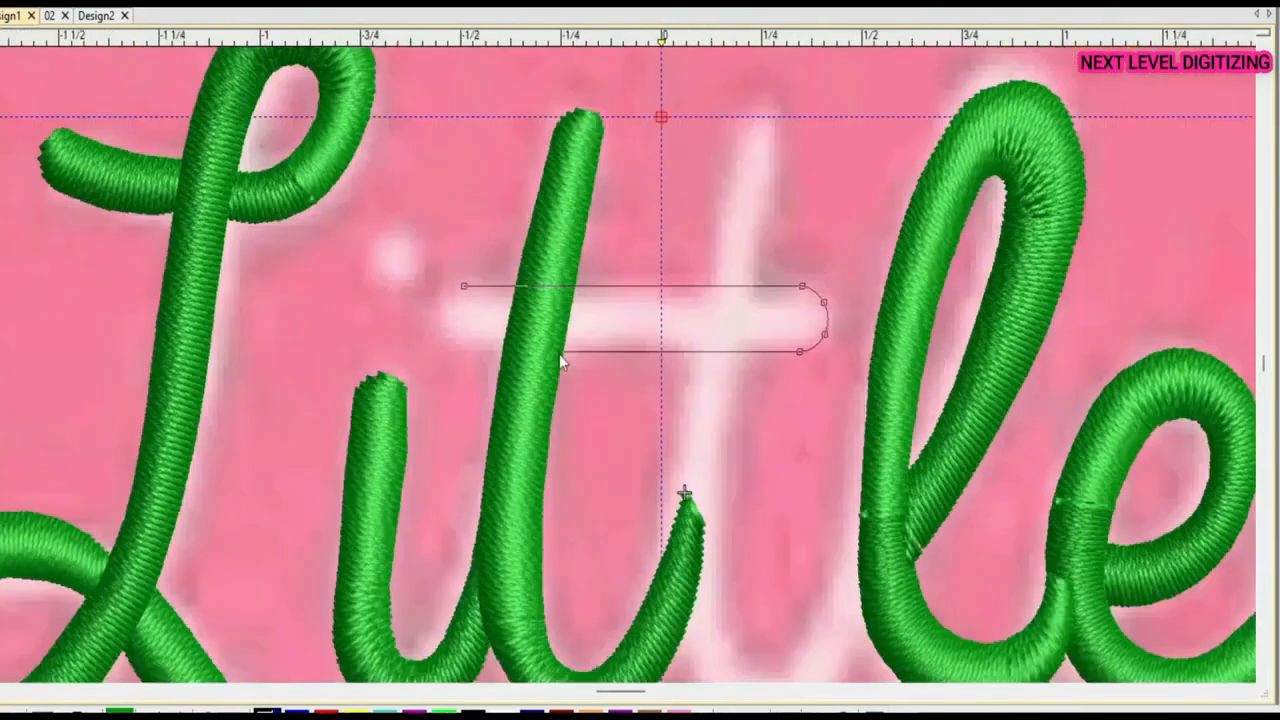
left_click(462, 352)
scroll(462, 352, "up", 5)
scroll(628, 370, "down", 2)
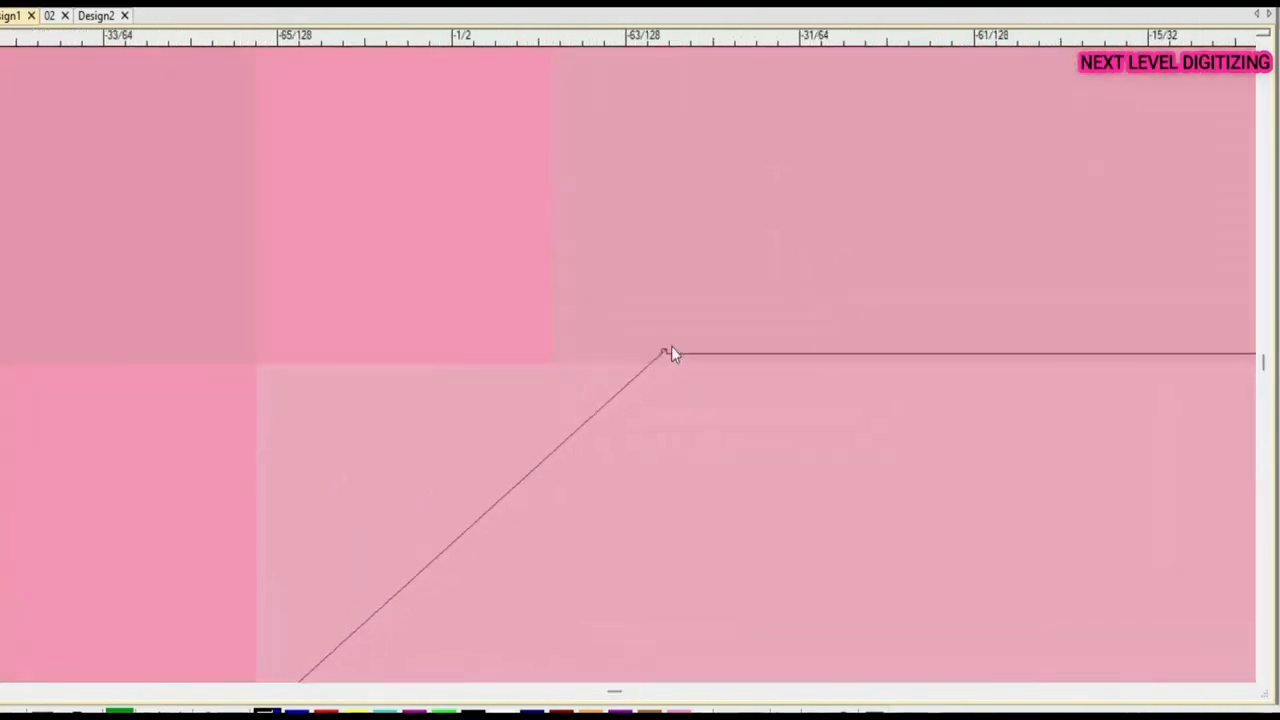
left_click(628, 371)
key("Return")
Set five roughly vertical stitch angles along the crossbar and generate its satin stitches
scroll(628, 371, "down", 3)
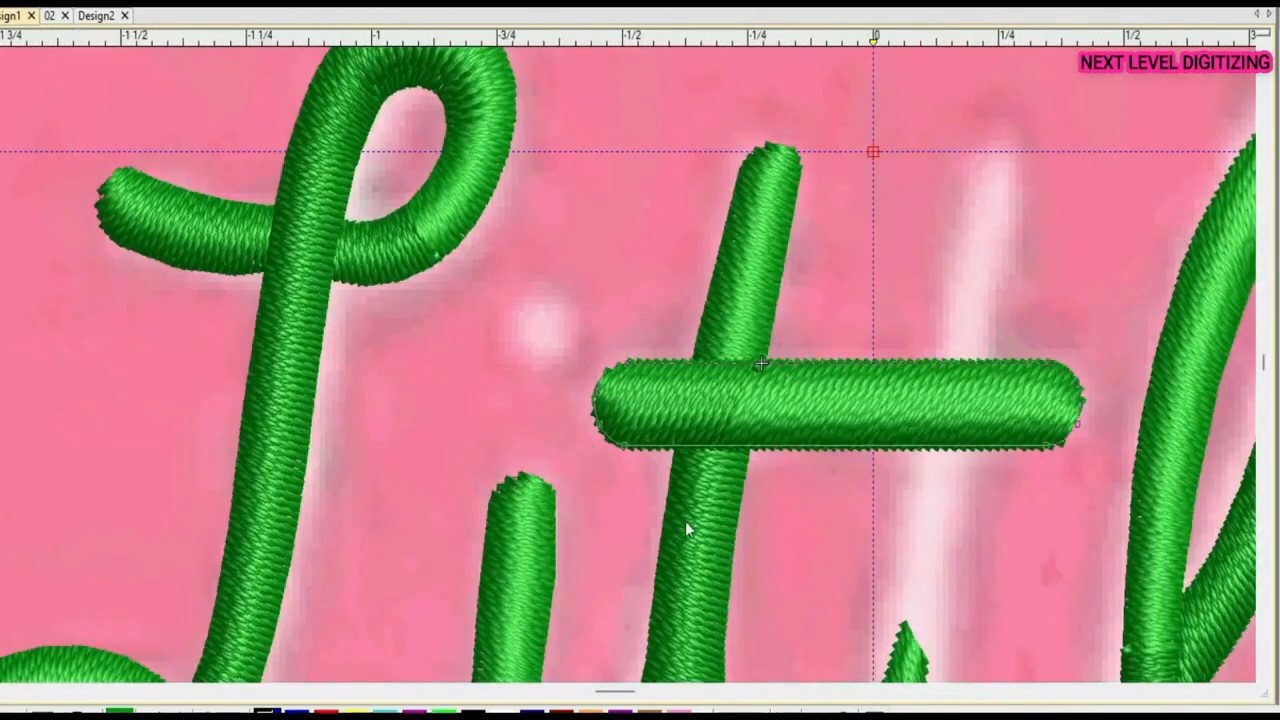
left_click(650, 312)
left_click(752, 313)
left_click(855, 313)
left_click(962, 318)
left_click(1031, 318)
key("Return")
scroll(507, 398, "down", 3)
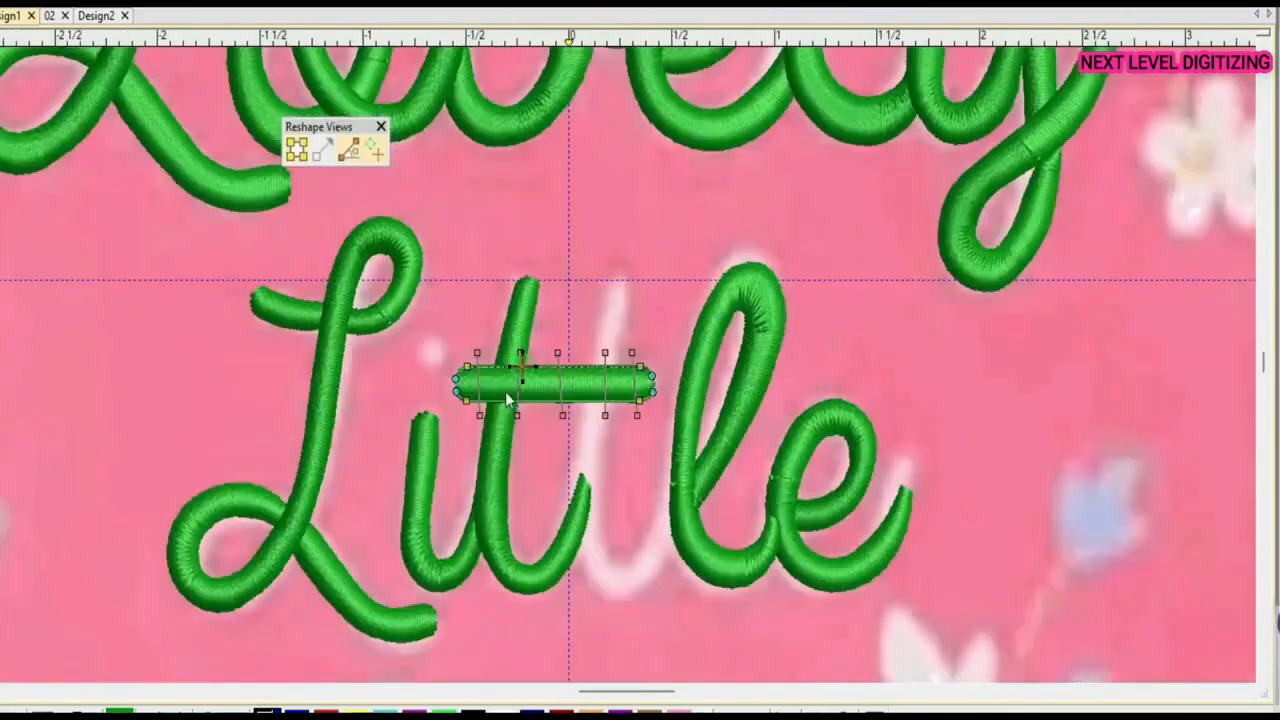
key("Escape")
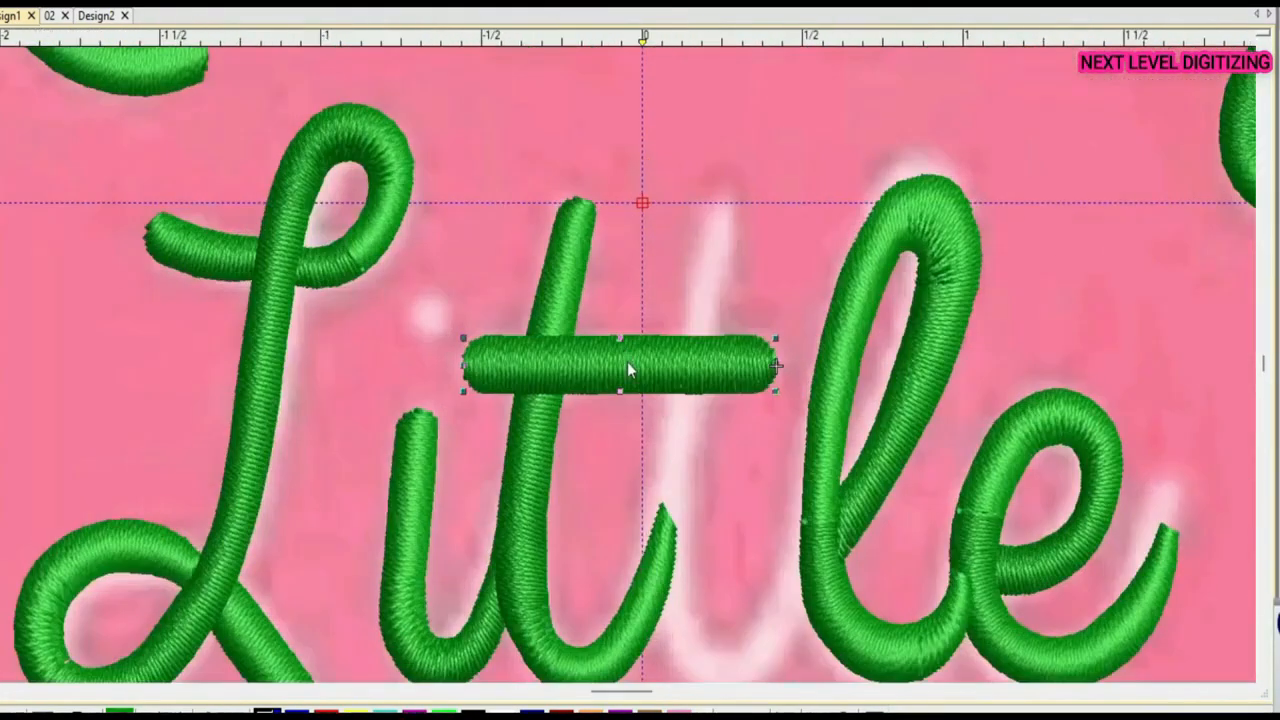
Reshape the second t's lower outer curve and the tip of its connecting stroke where it meets the l
mouse_move(627, 361)
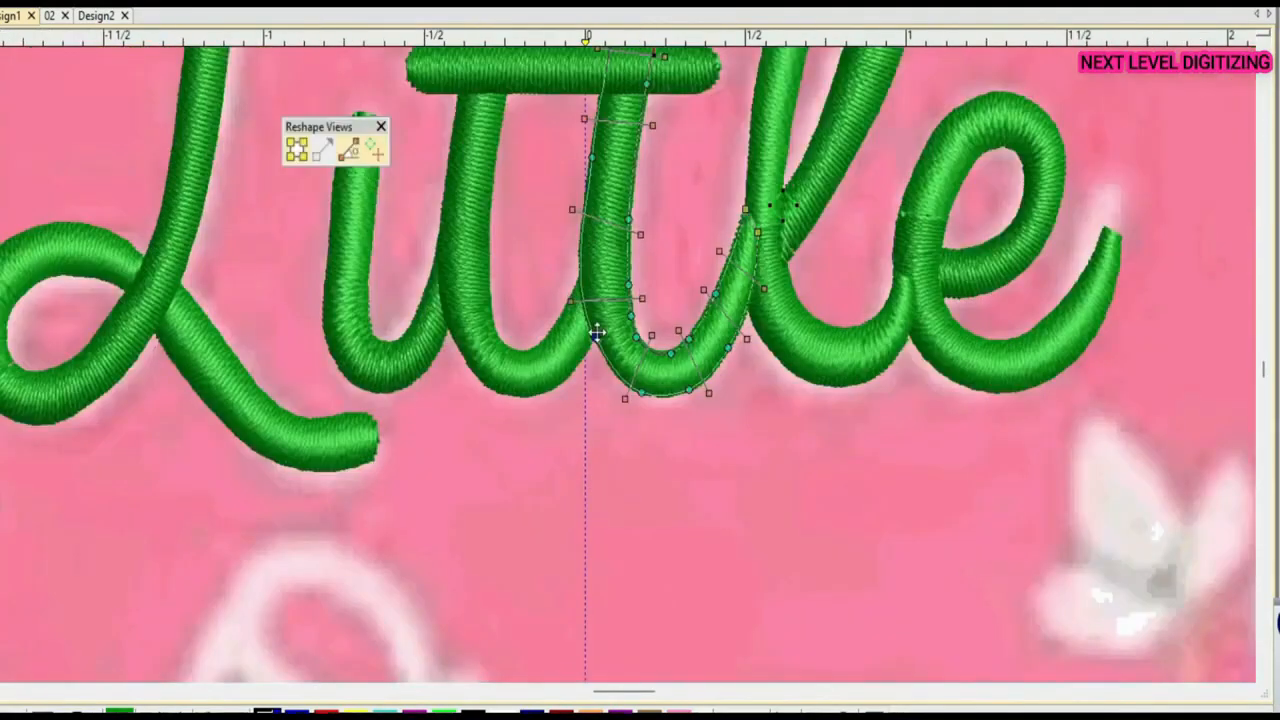
left_click_drag(597, 333, 607, 364)
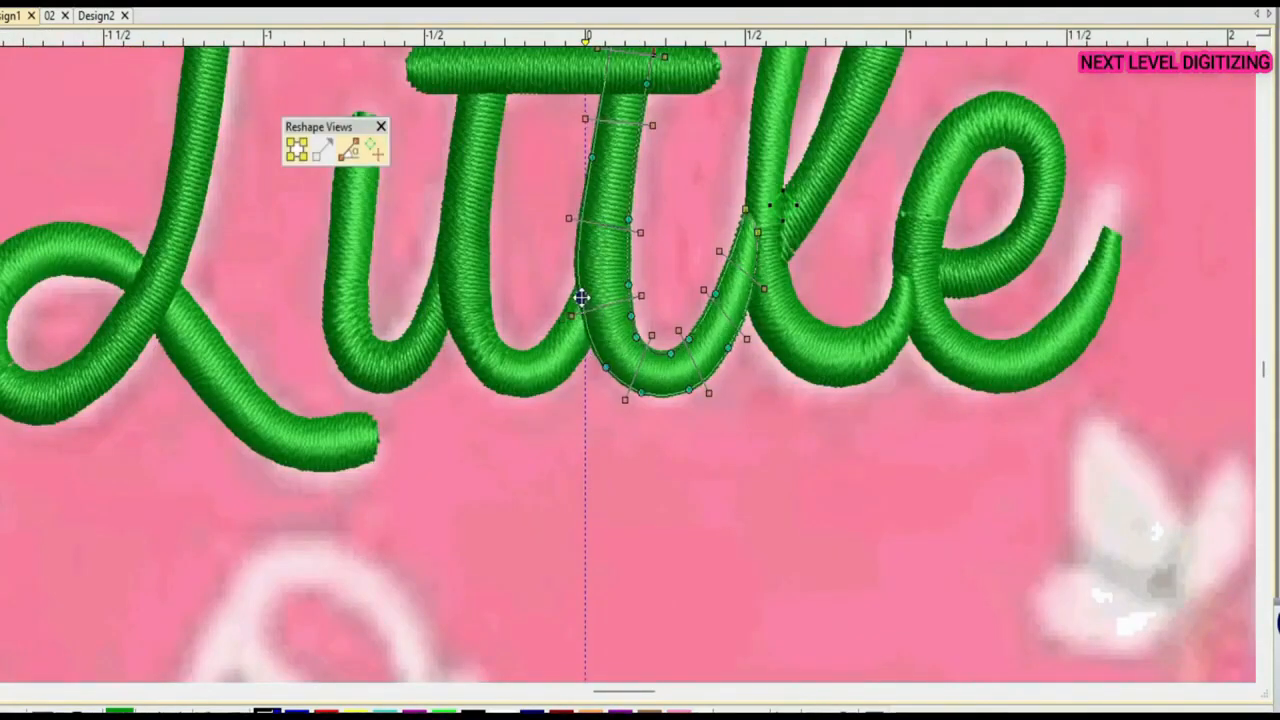
scroll(634, 366, "down", 2)
scroll(630, 375, "up", 4)
scroll(630, 375, "down", 1)
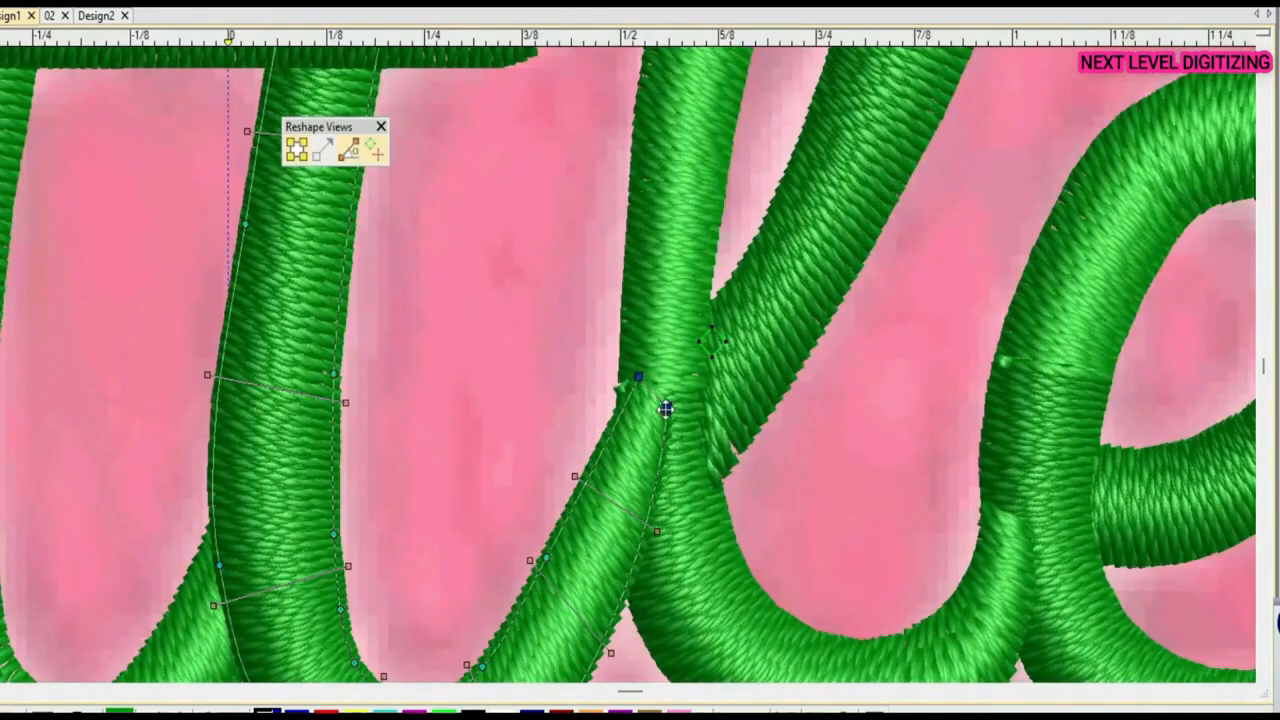
scroll(634, 371, "down", 2)
scroll(630, 372, "down", 1)
scroll(630, 372, "up", 1)
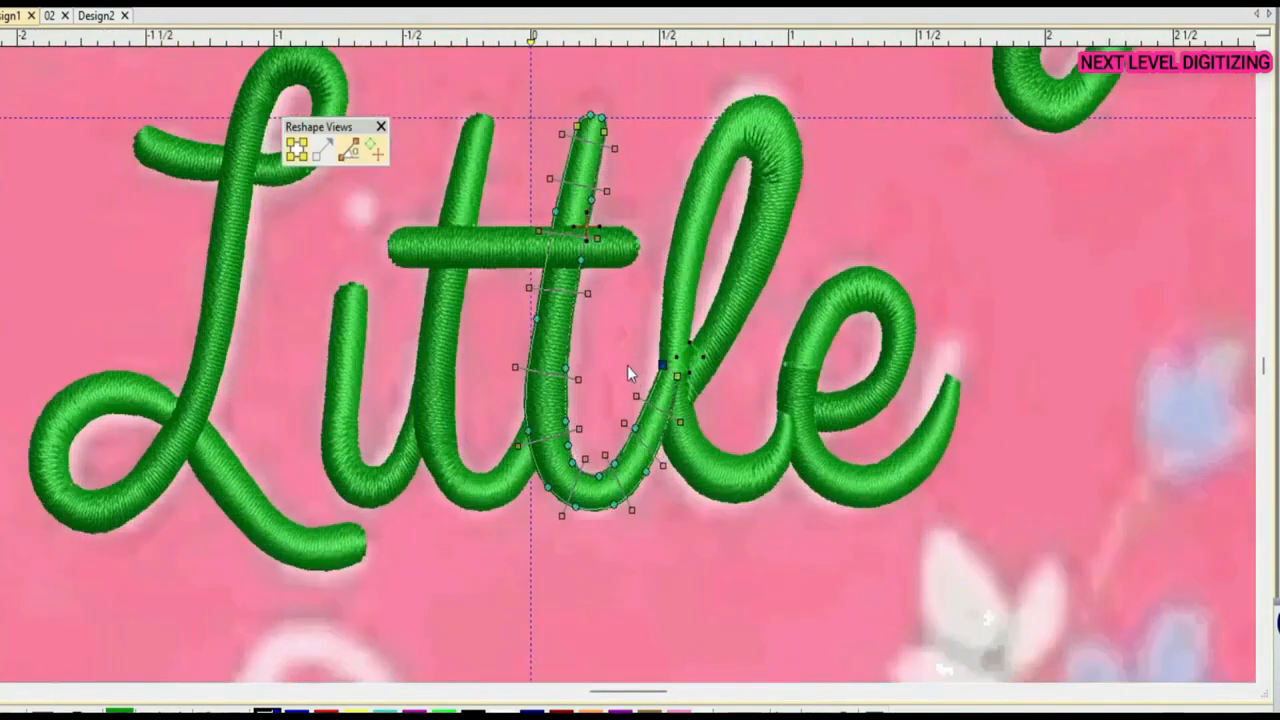
key("Escape")
Draw a filled circle over the artwork's dot above the i of "Little"
left_click(358, 207)
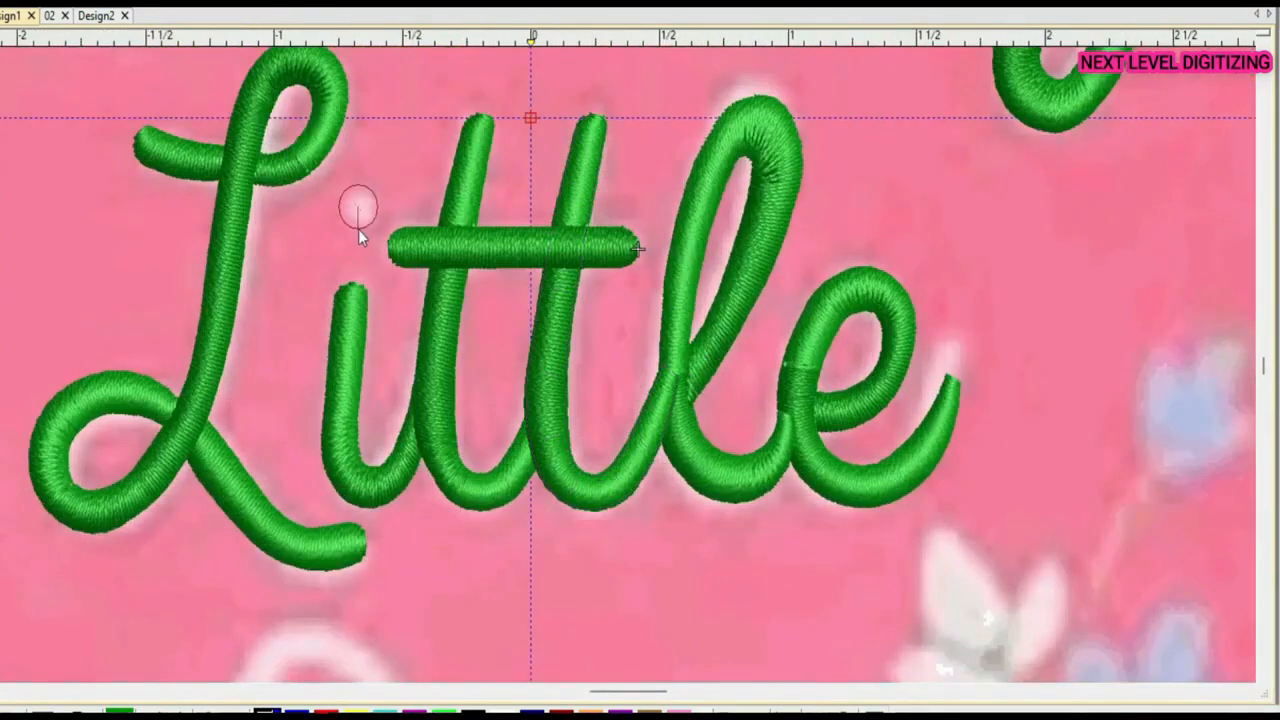
left_click(358, 229)
key("Return")
Place a copy of the finished e from "Little" over the e of "One"
scroll(394, 233, "up", 2)
scroll(628, 370, "down", 3)
scroll(689, 357, "up", 2)
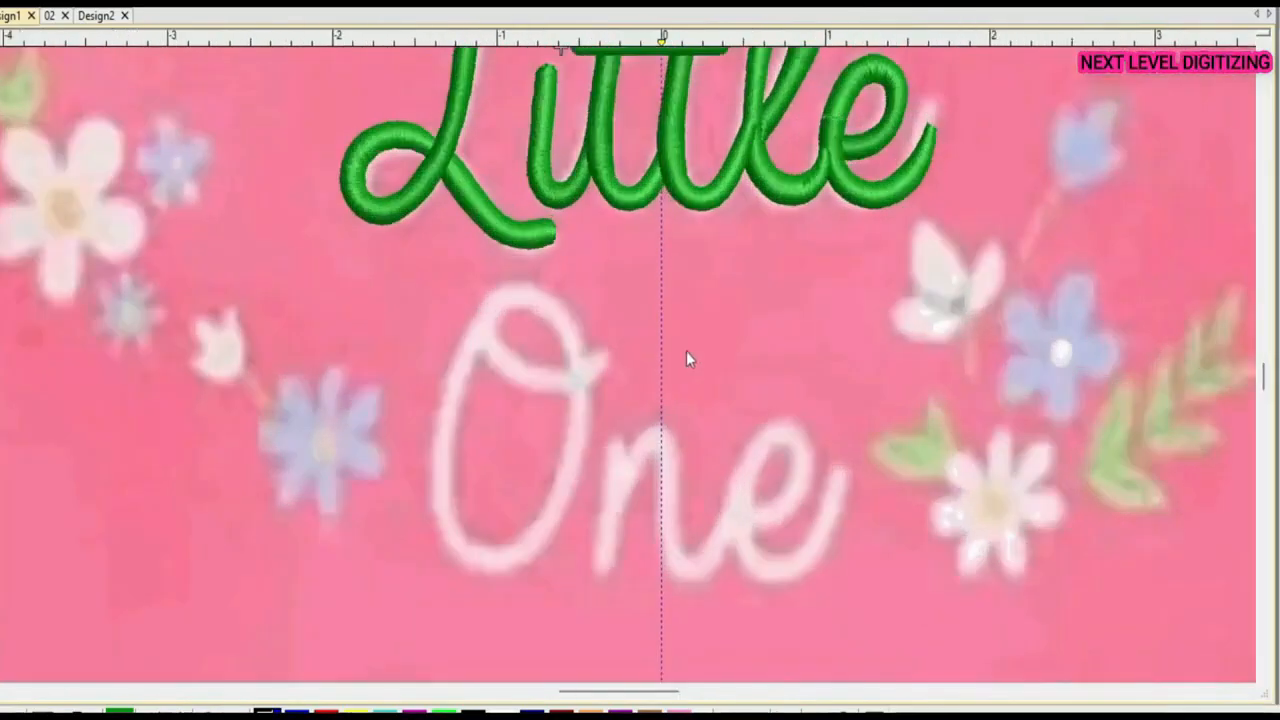
scroll(669, 357, "down", 3)
scroll(627, 365, "up", 4)
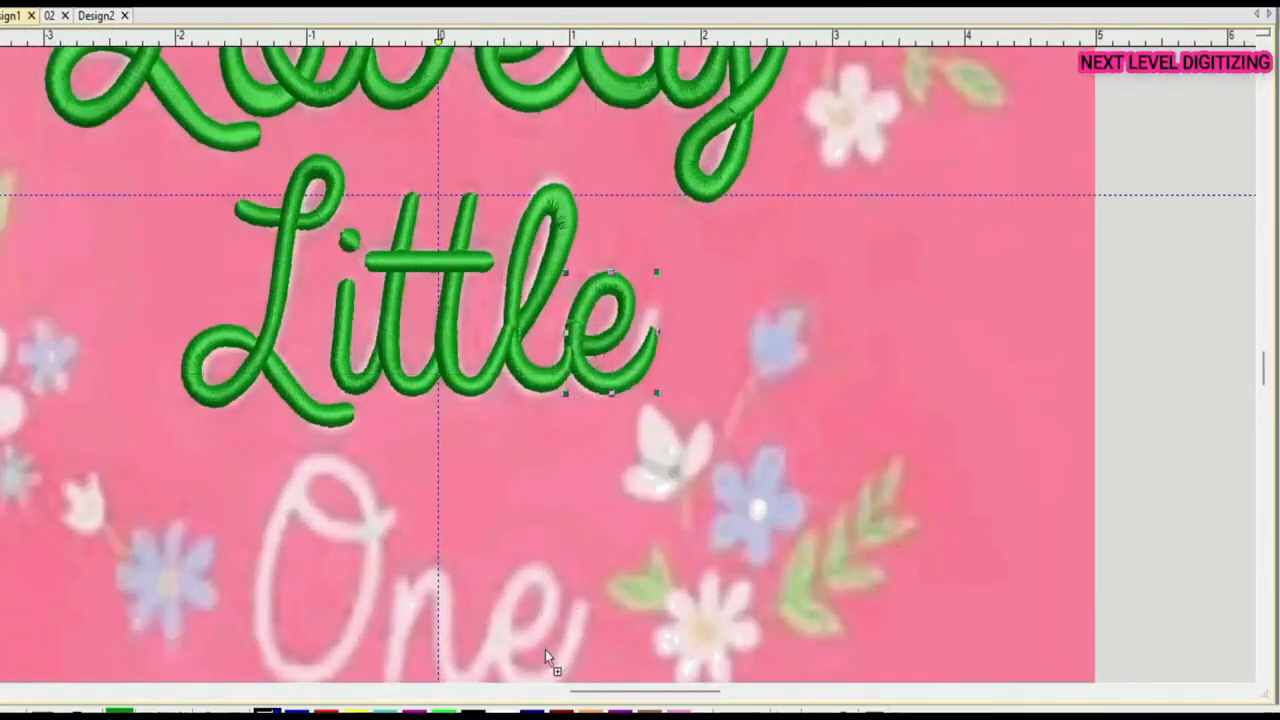
left_click_drag(545, 649, 545, 647)
scroll(545, 647, "up", 2)
Align the copied e with the artwork of "One" and extend the end of its tail upward
left_click_drag(627, 364, 638, 300)
key("Up")
scroll(672, 344, "up", 2)
key("h")
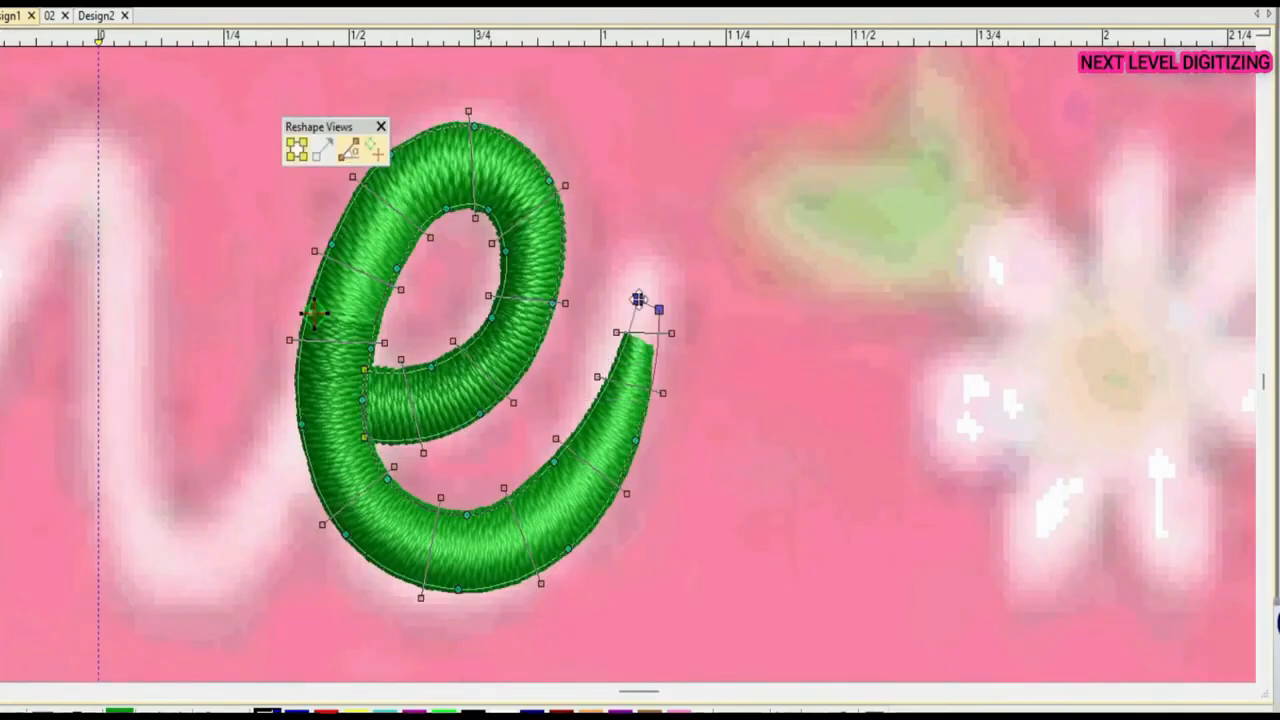
key("Return")
key("Escape")
Trace a closed outline around the arch and exit stroke of the n in "One", ending inside the copied e
scroll(624, 372, "down", 1)
scroll(601, 441, "up", 1)
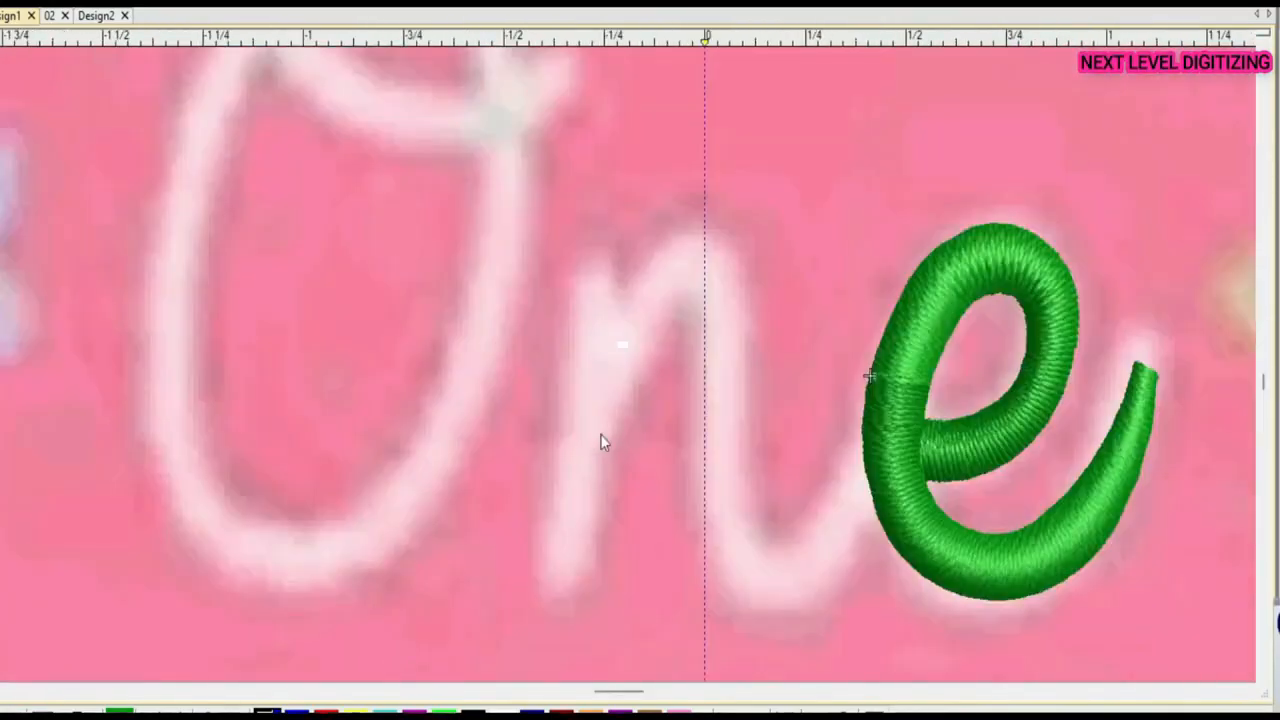
scroll(675, 316, "up", 1)
left_click(680, 304)
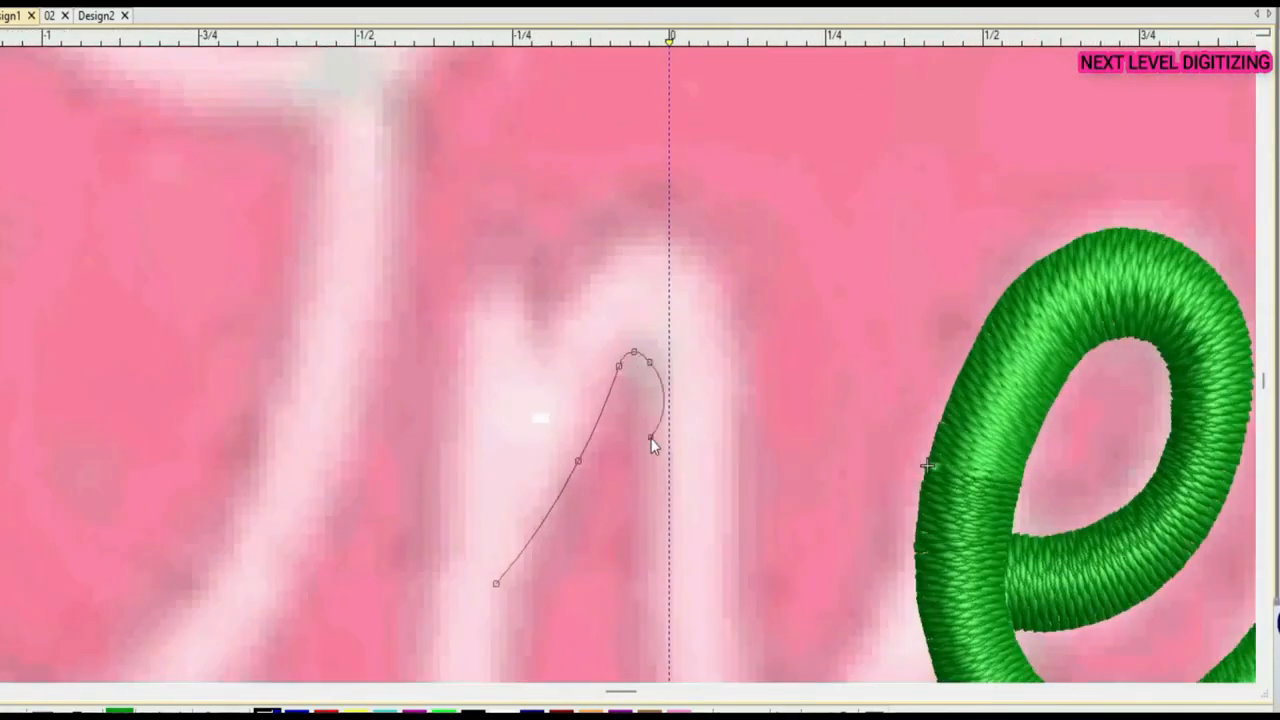
scroll(651, 446, "down", 2)
left_click(616, 352)
scroll(626, 381, "up", 1)
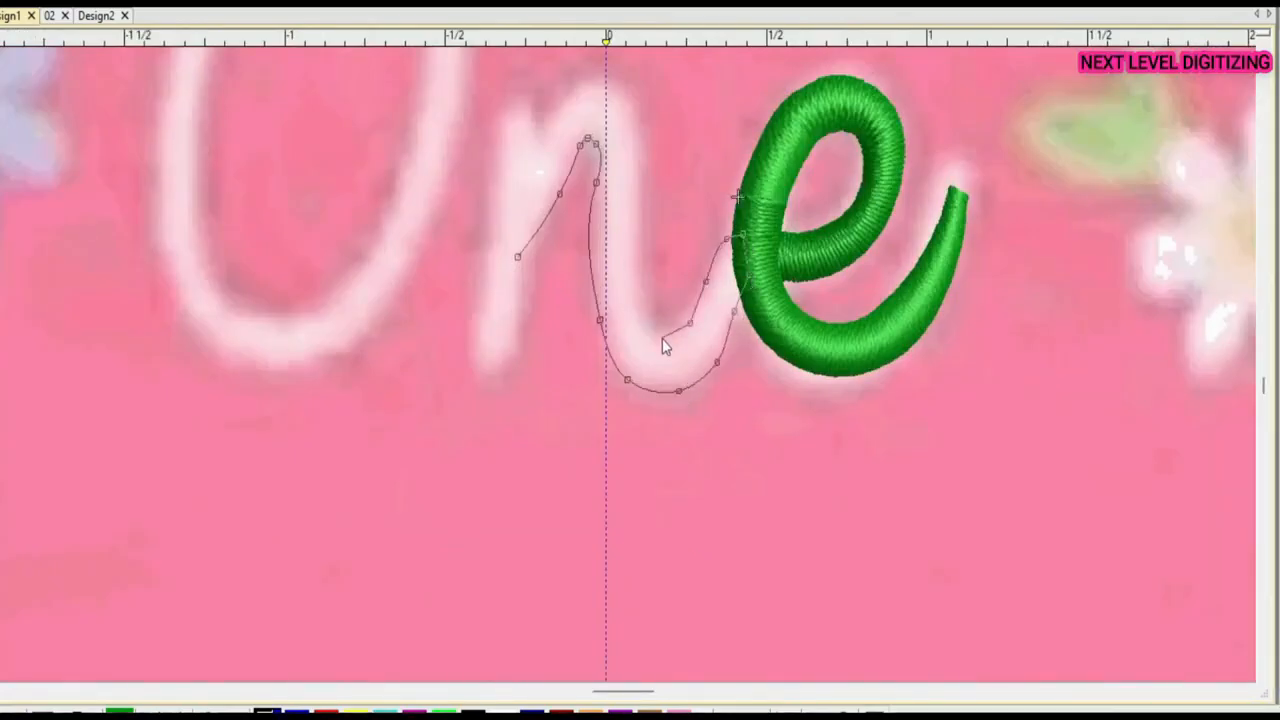
left_click(641, 120)
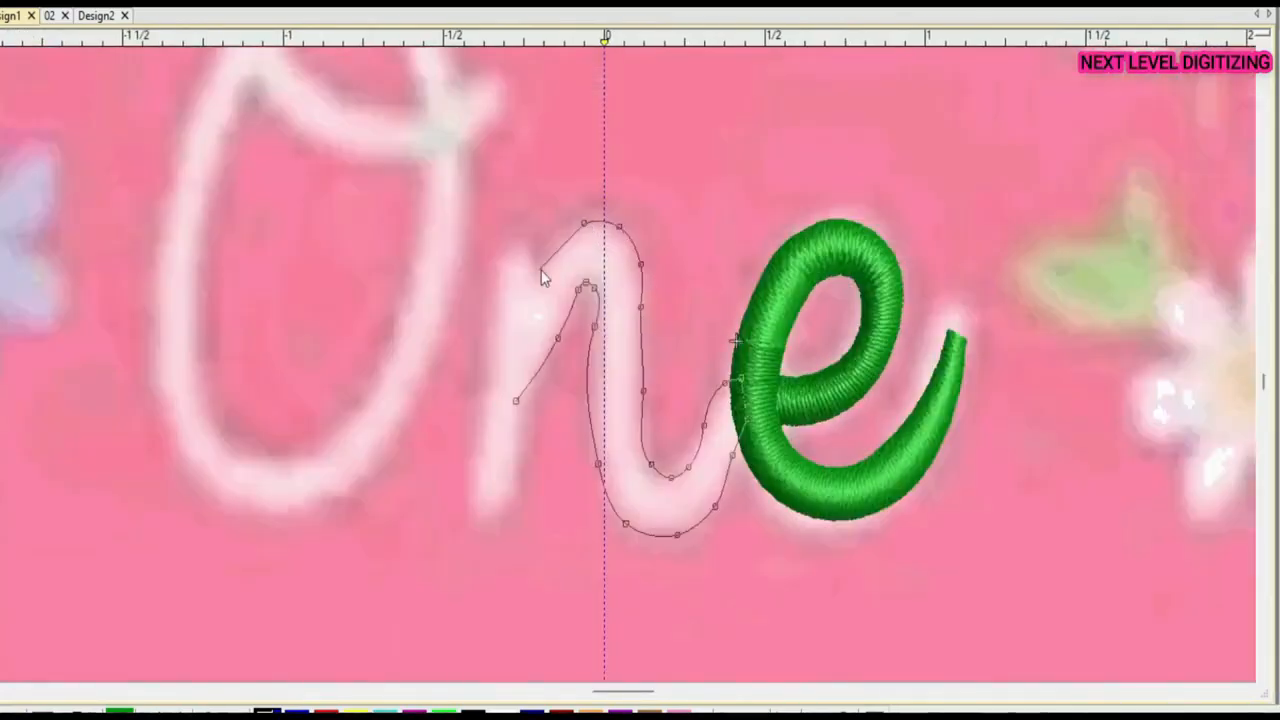
scroll(511, 398, "up", 6)
left_click(628, 366)
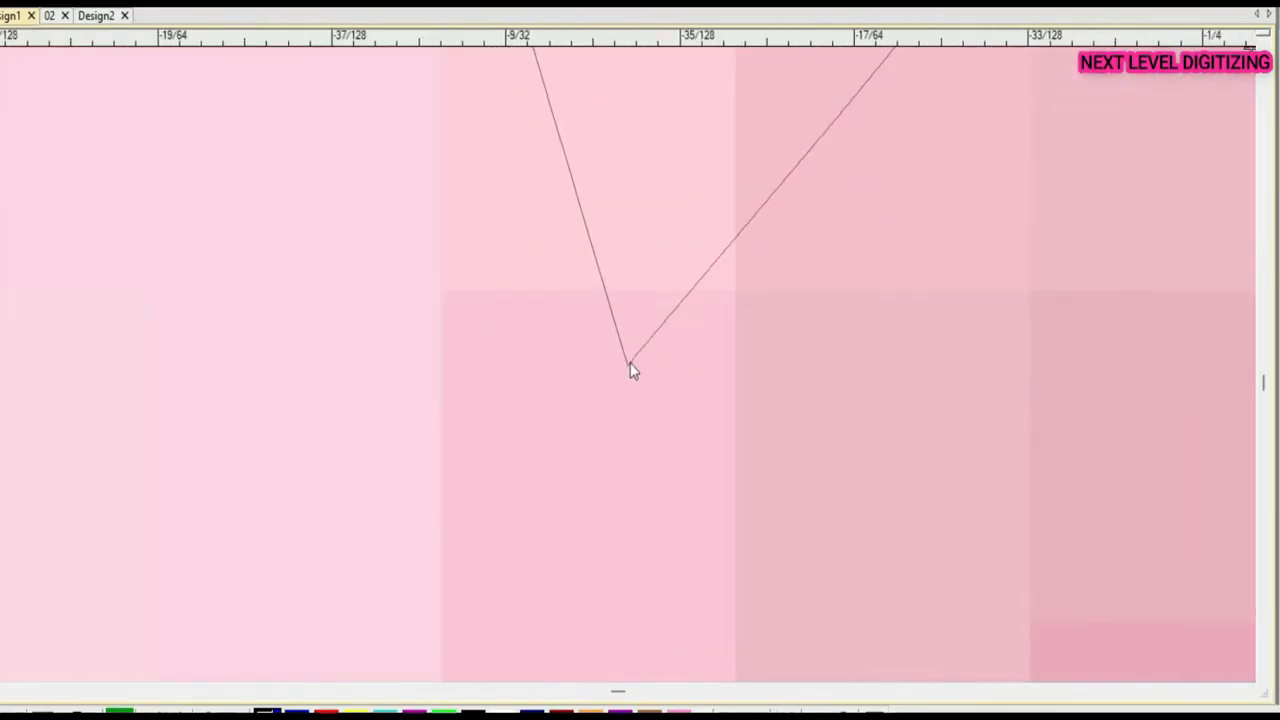
key("Return")
scroll(627, 366, "down", 7)
Reshape the traced n outline along the downstroke's left edge and the bottom curve to follow the artwork
scroll(627, 366, "up", 1)
scroll(627, 365, "up", 2)
key("h")
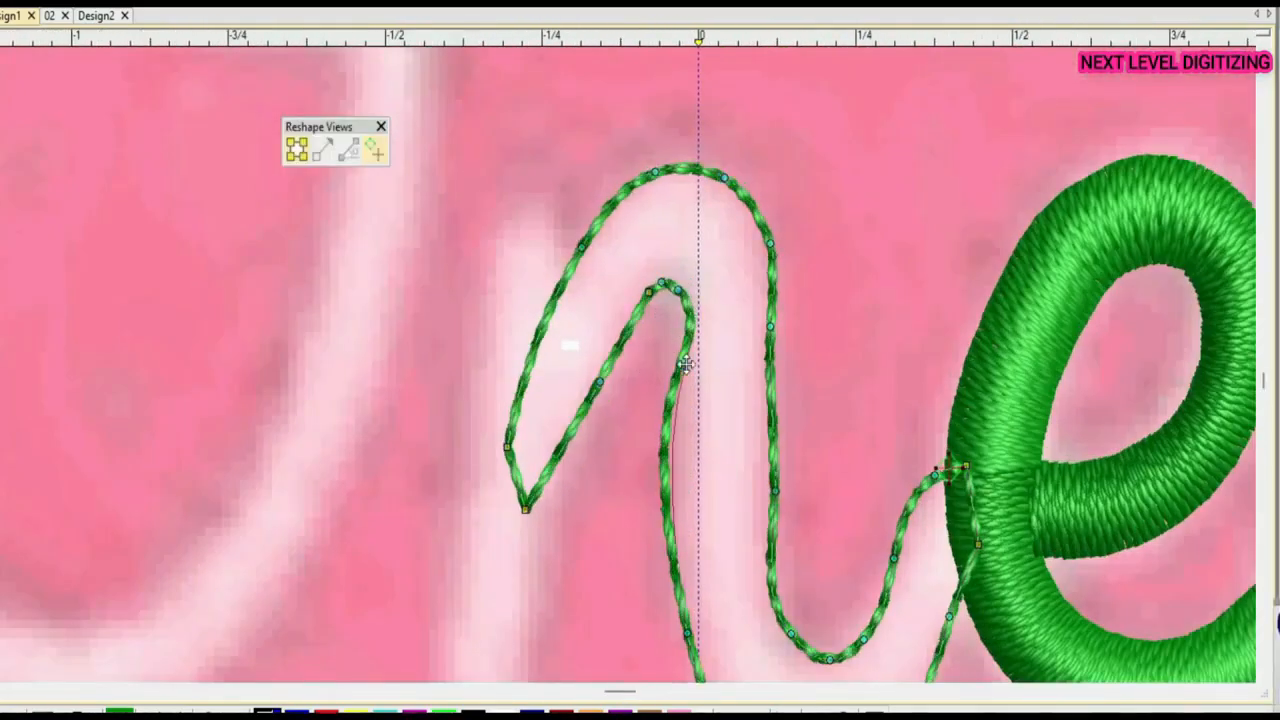
scroll(683, 363, "down", 1)
scroll(629, 371, "up", 1)
left_click(620, 481)
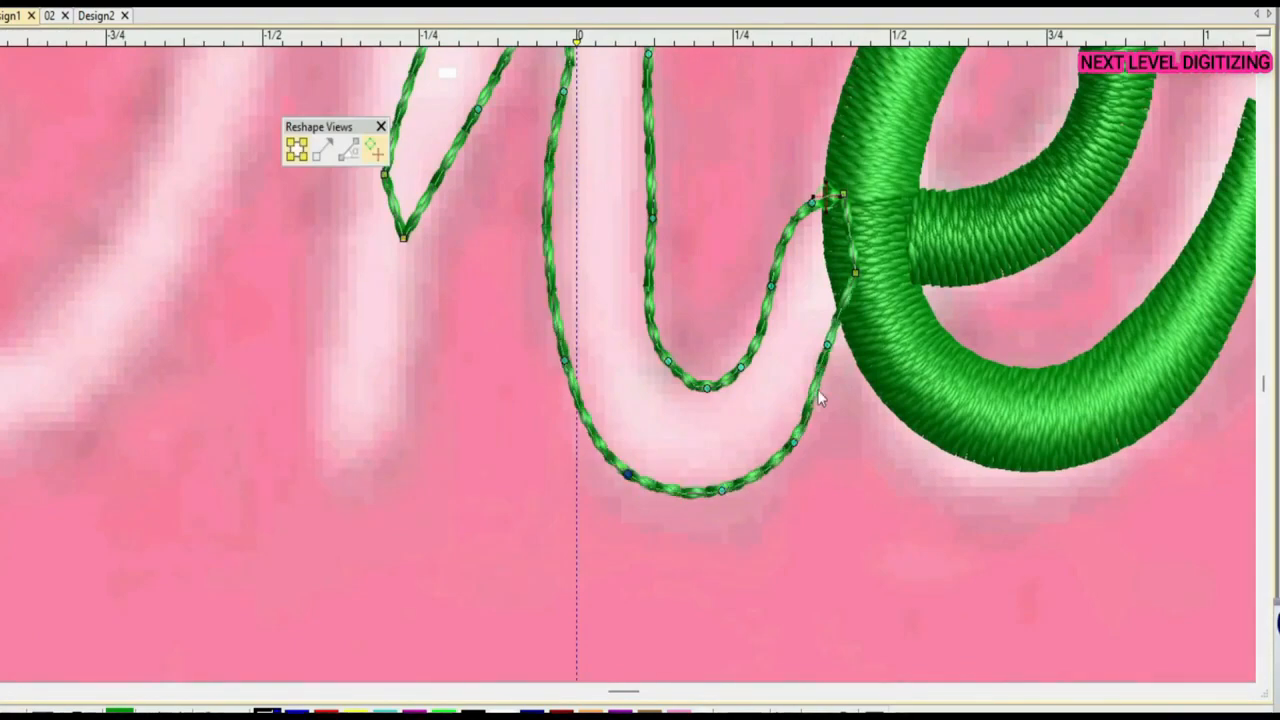
scroll(817, 389, "down", 2)
key("Escape")
Place an upright copy of the crossbar from "Little" over the n's stem and fit its length and slant to the artwork
scroll(660, 322, "down", 7)
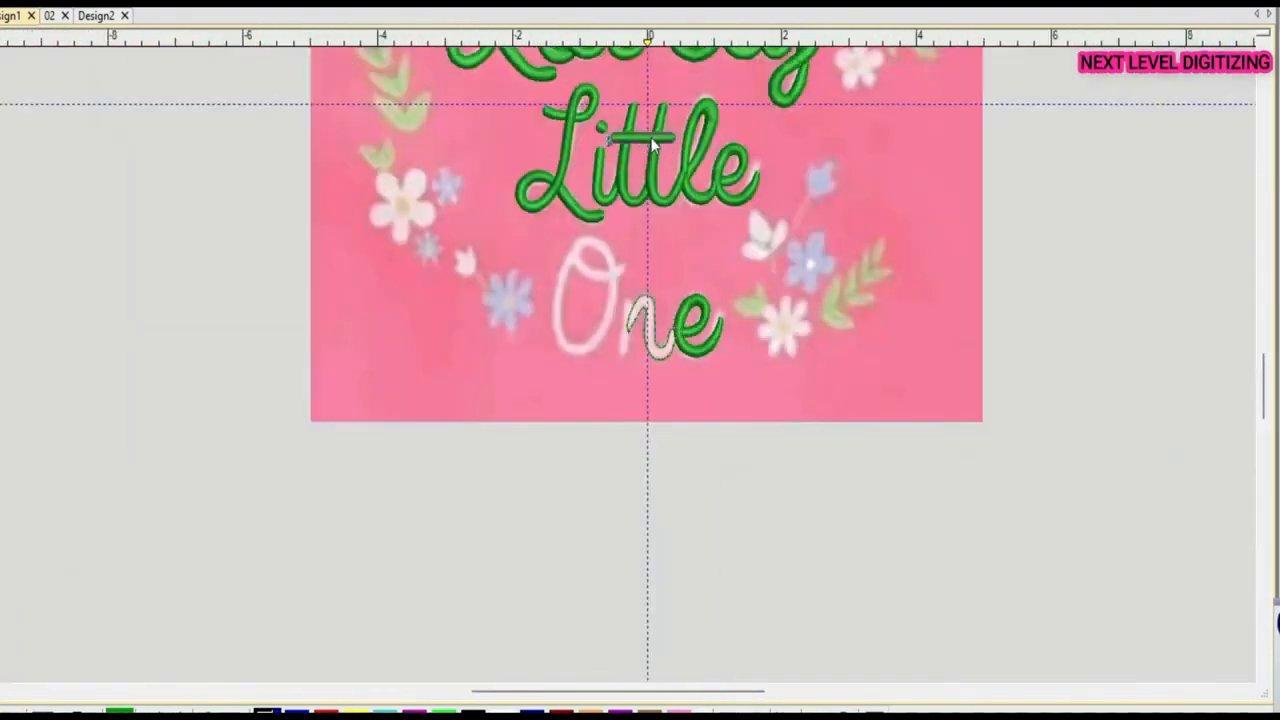
left_click_drag(648, 110, 634, 371)
scroll(632, 367, "up", 5)
left_click_drag(496, 355, 606, 486)
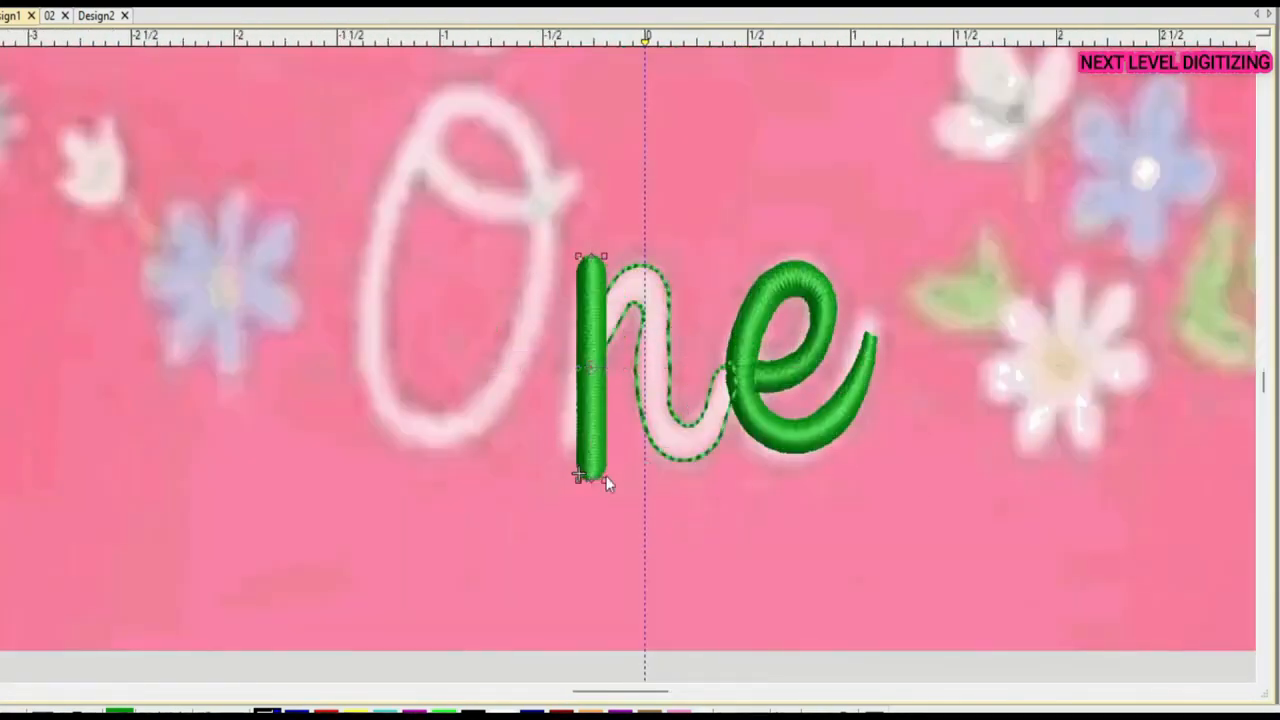
scroll(587, 430, "up", 2)
left_click(624, 266)
left_click_drag(648, 124, 655, 127)
Fill the n's arch and exit stroke with satin stitches and set stitch angles across the stroke
scroll(749, 377, "up", 1)
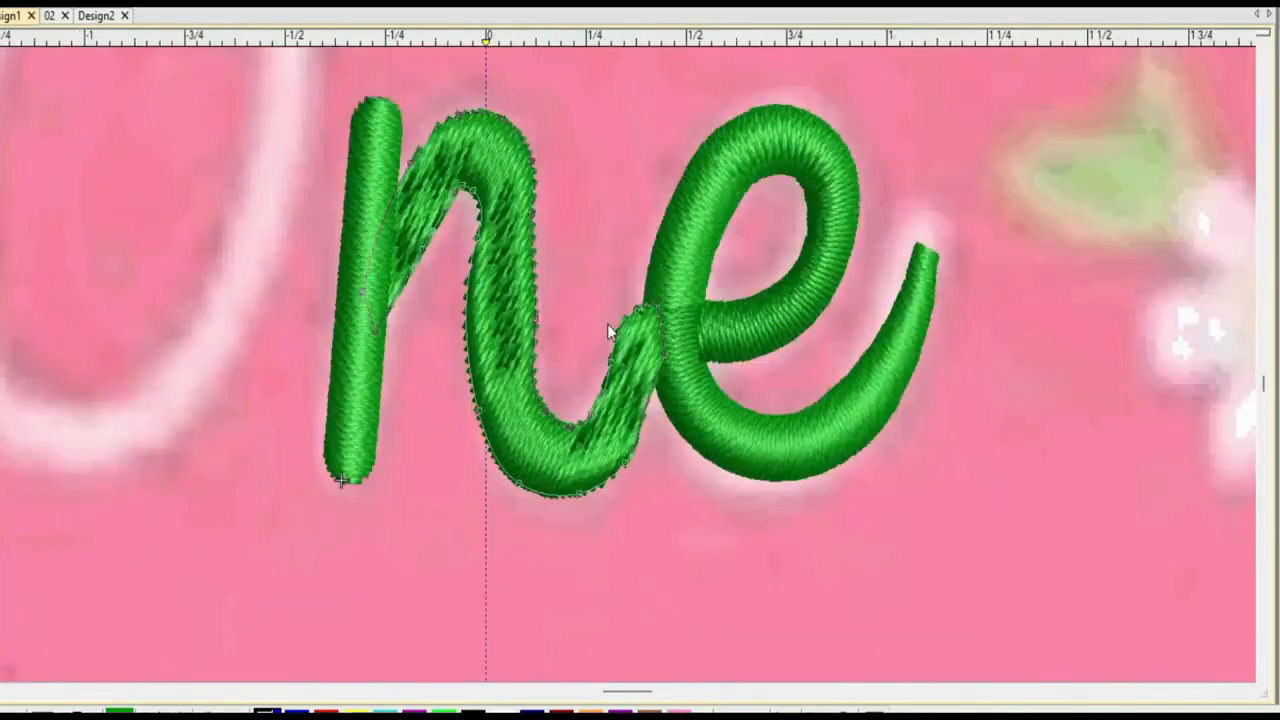
left_click(465, 208)
left_click(543, 186)
Smooth the right edge of the n's downstroke and lower the top of its arch slightly
key("h")
scroll(620, 350, "down", 2)
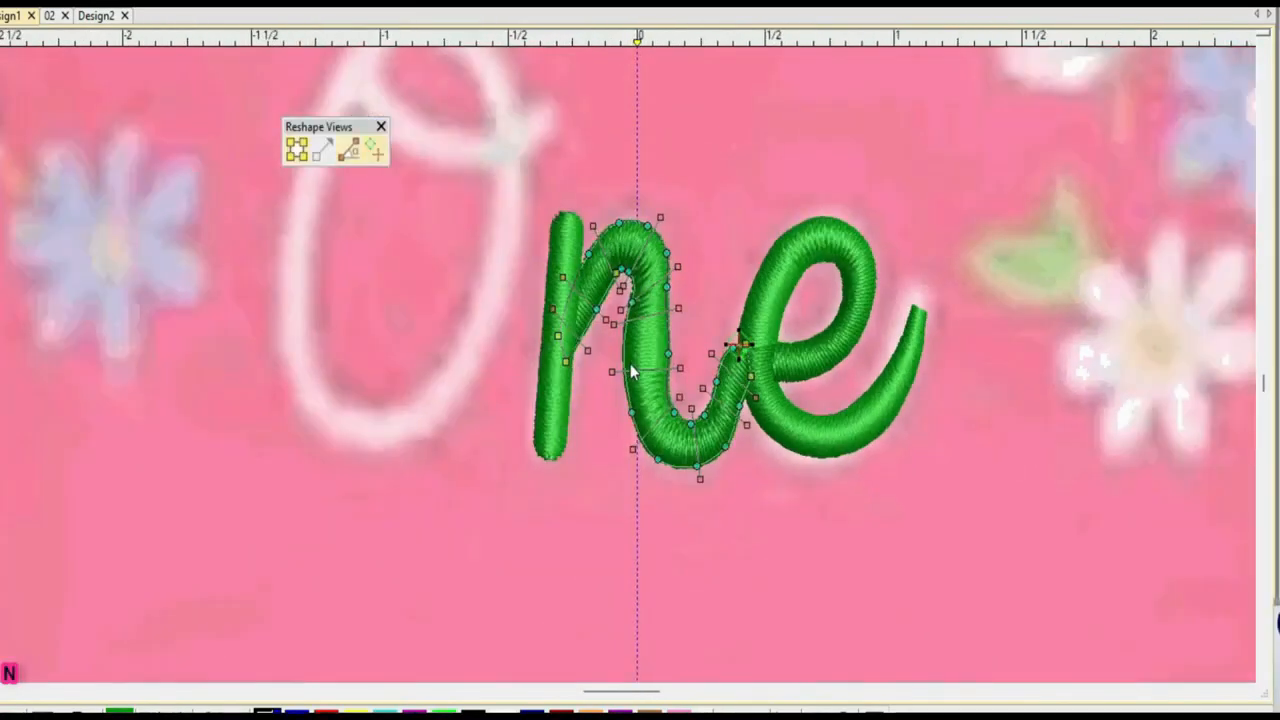
scroll(618, 345, "up", 2)
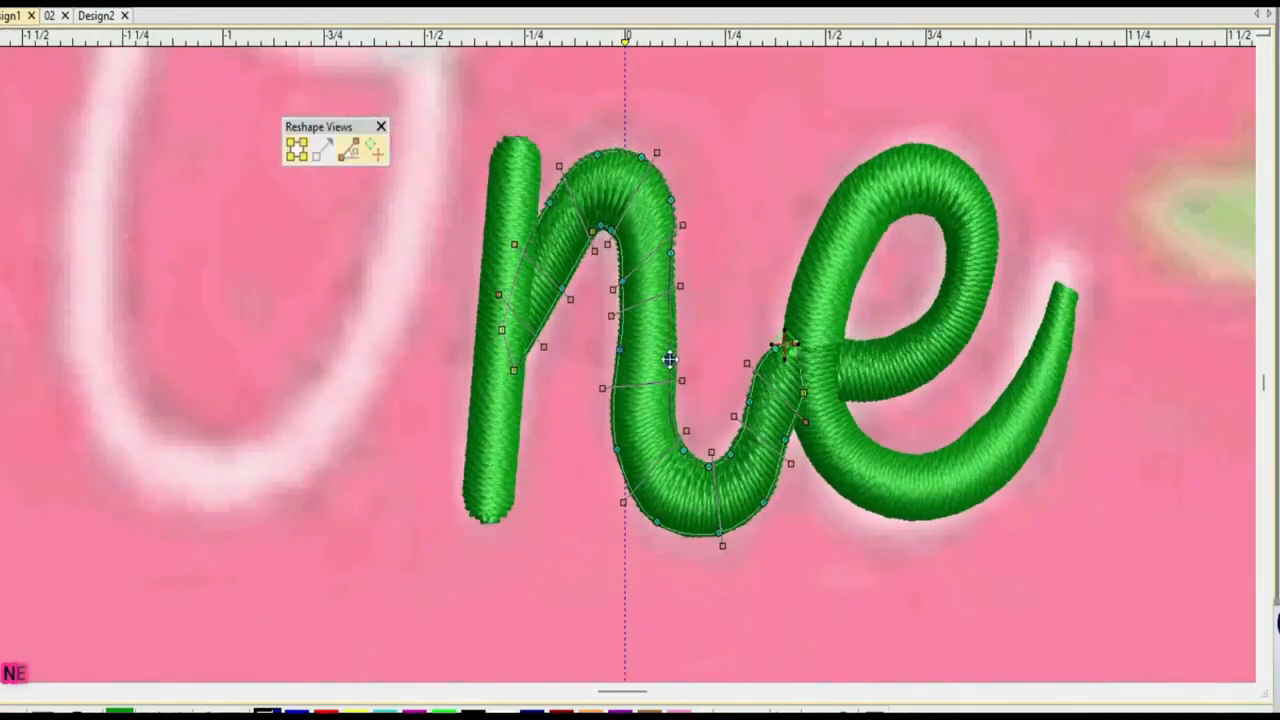
left_click_drag(671, 363, 669, 358)
left_click_drag(674, 251, 676, 255)
mouse_move(571, 100)
left_mouse_down()
mouse_move(657, 194)
mouse_move(660, 233)
left_mouse_up()
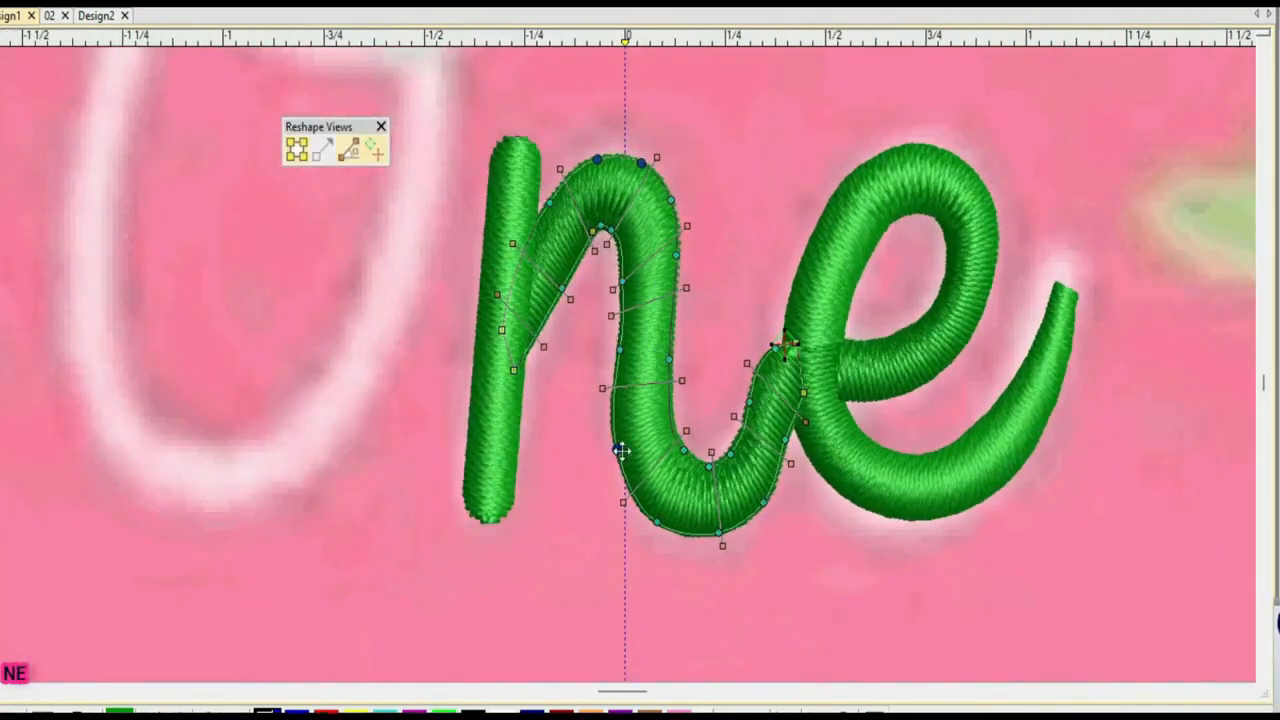
Refine the left edge of the n's downstroke toward its lower curve for an even stroke width
scroll(621, 452, "down", 2)
scroll(640, 358, "up", 2)
scroll(640, 358, "down", 2)
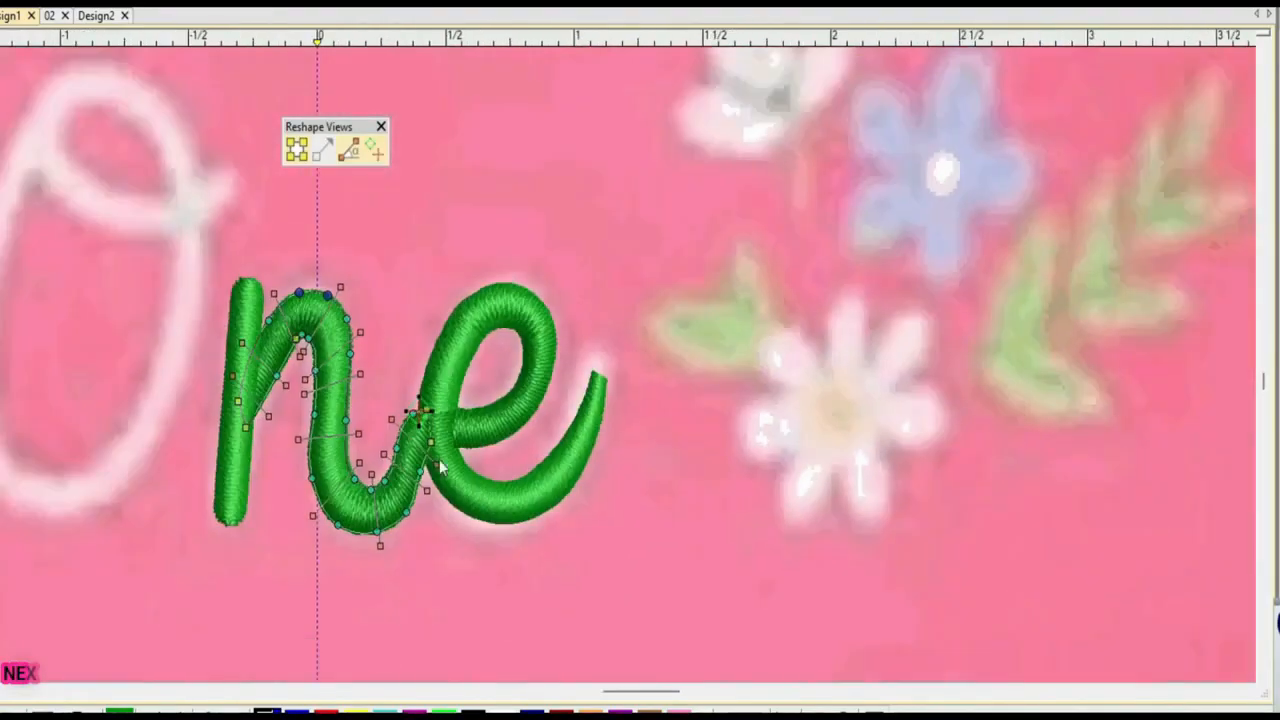
scroll(705, 340, "up", 4)
left_click_drag(285, 290, 281, 276)
scroll(628, 365, "down", 2)
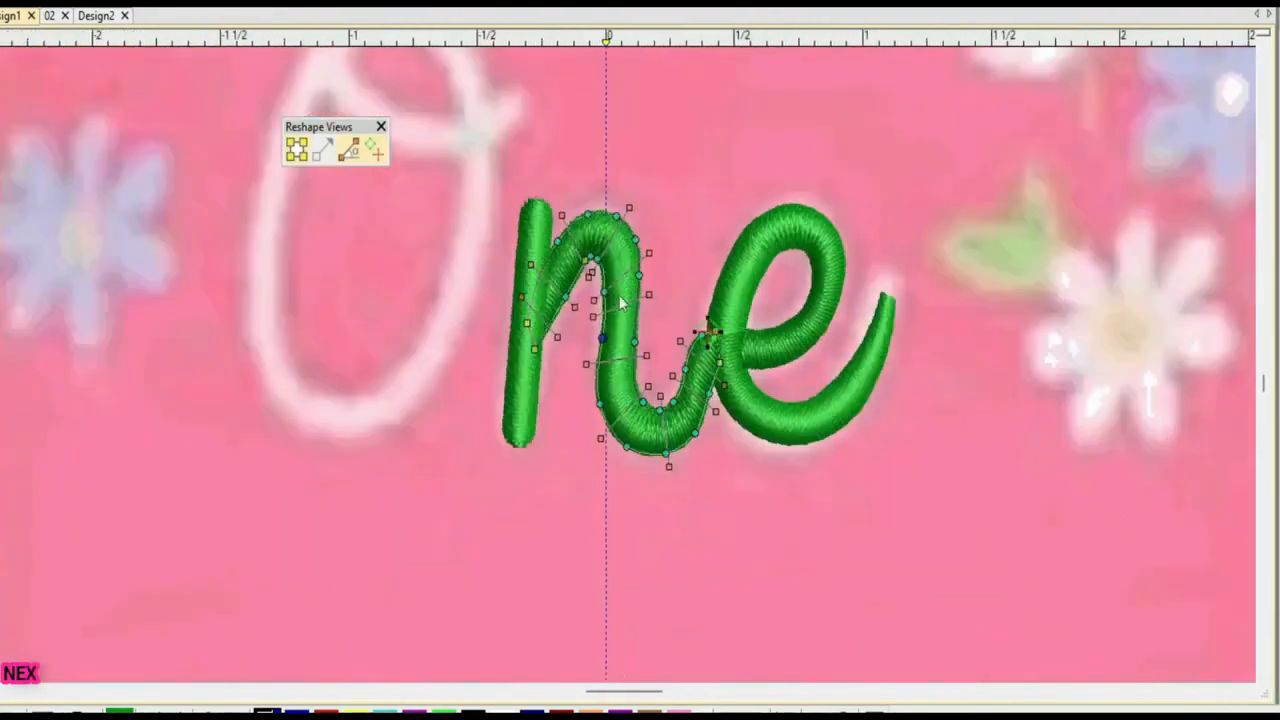
scroll(628, 365, "up", 2)
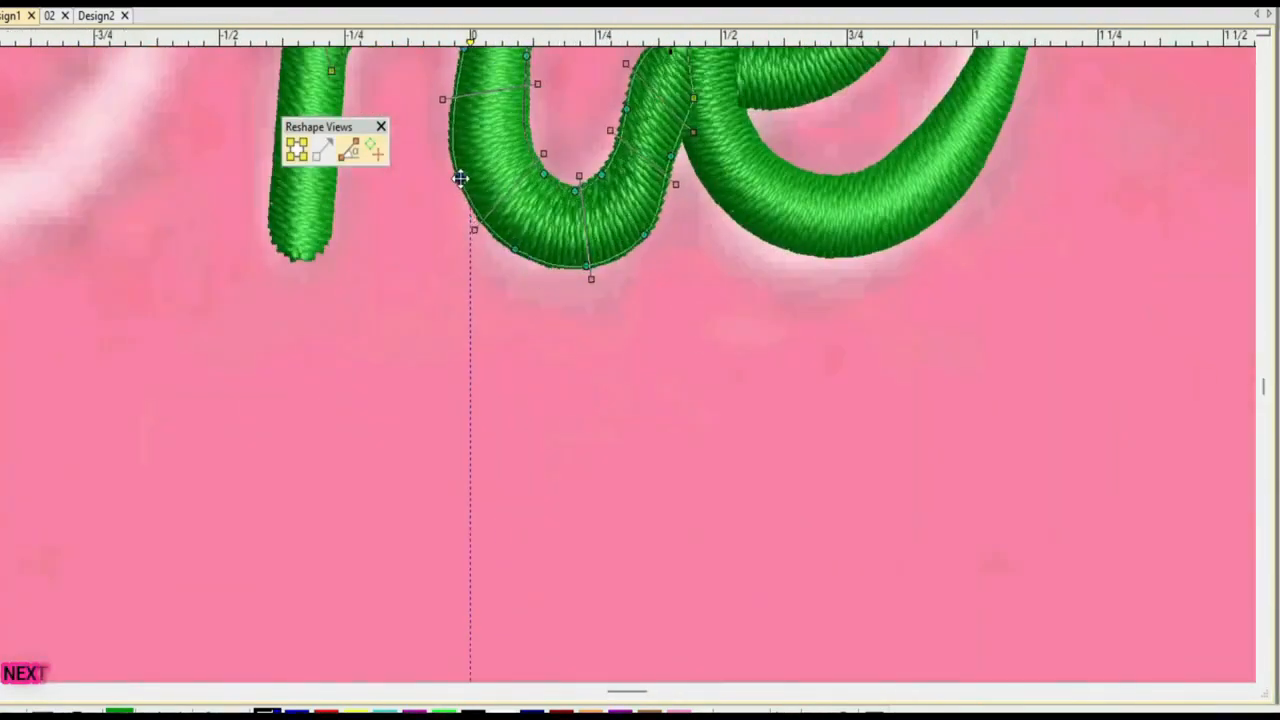
Draw a circle about 0.9 in across inside the background image's letter O in "One"
scroll(608, 343, "down", 2)
scroll(628, 365, "up", 2)
scroll(628, 372, "down", 4)
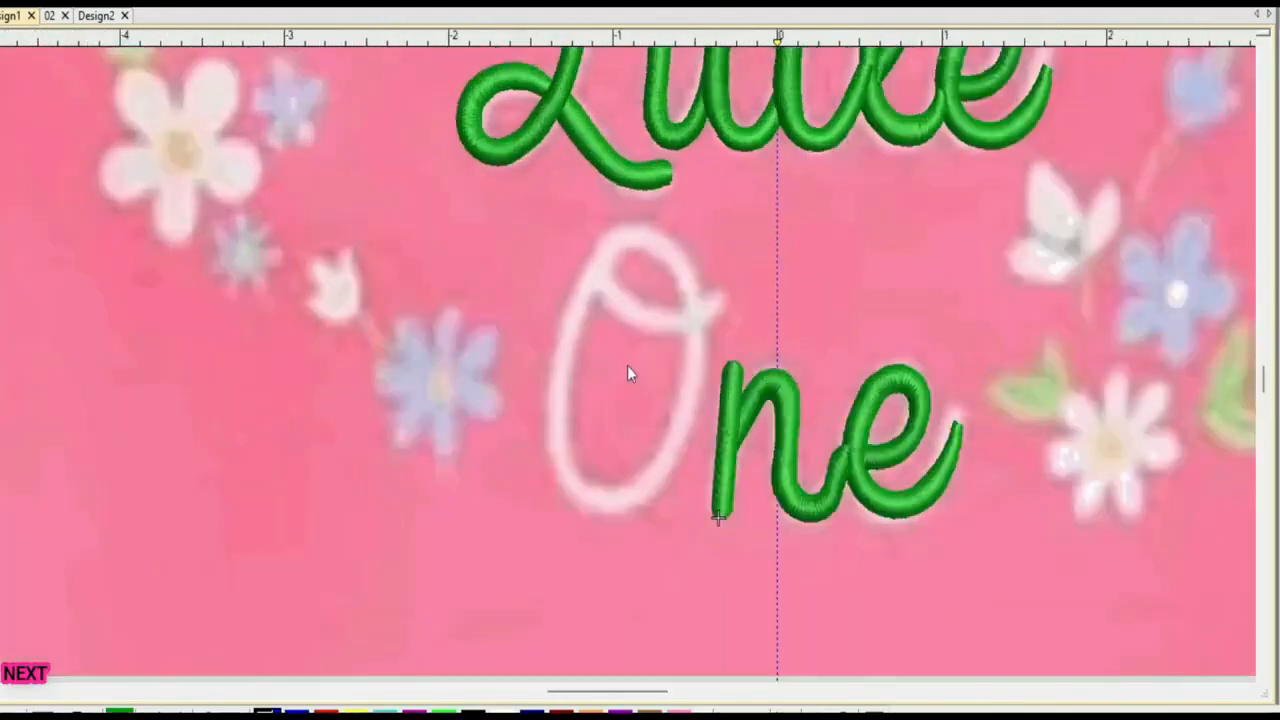
scroll(628, 365, "up", 1)
left_click(628, 388)
left_click(624, 487)
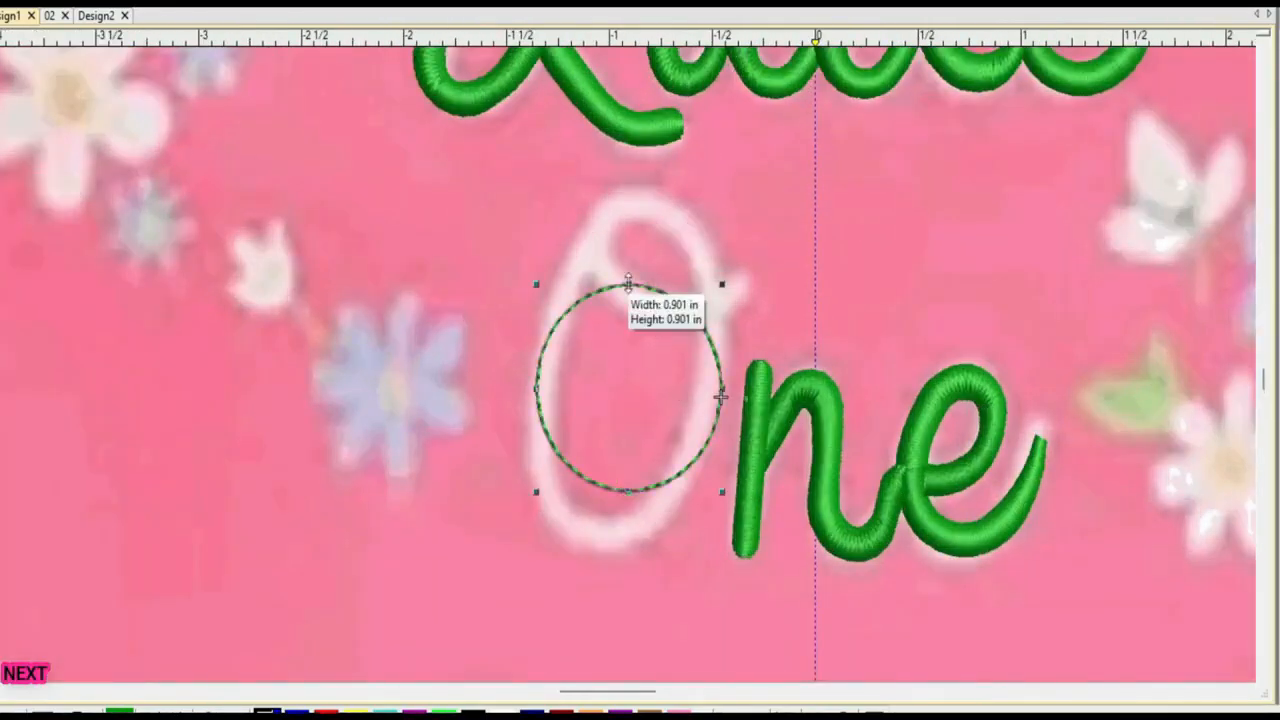
Stretch and skew the circle into a narrow slanted ellipse that follows the O's inner edge
left_click_drag(724, 388, 698, 380)
left_click_drag(705, 514, 700, 380)
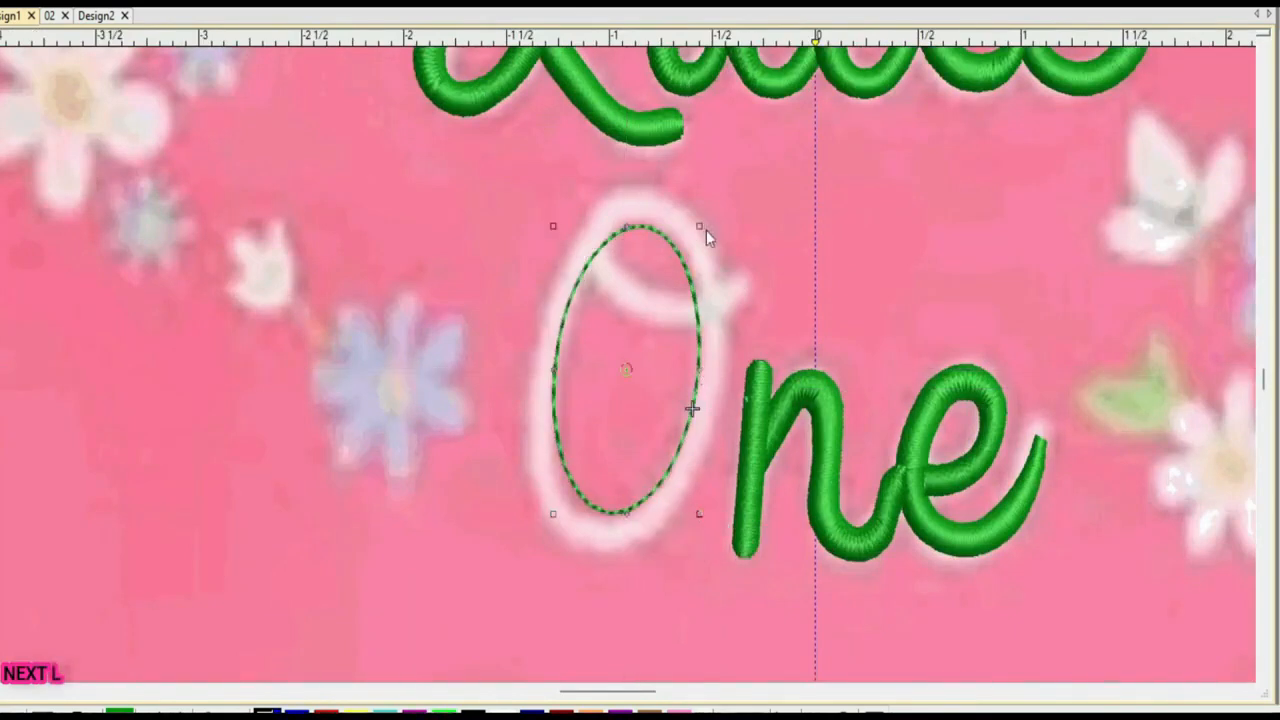
left_click_drag(706, 237, 594, 494)
left_click(624, 518)
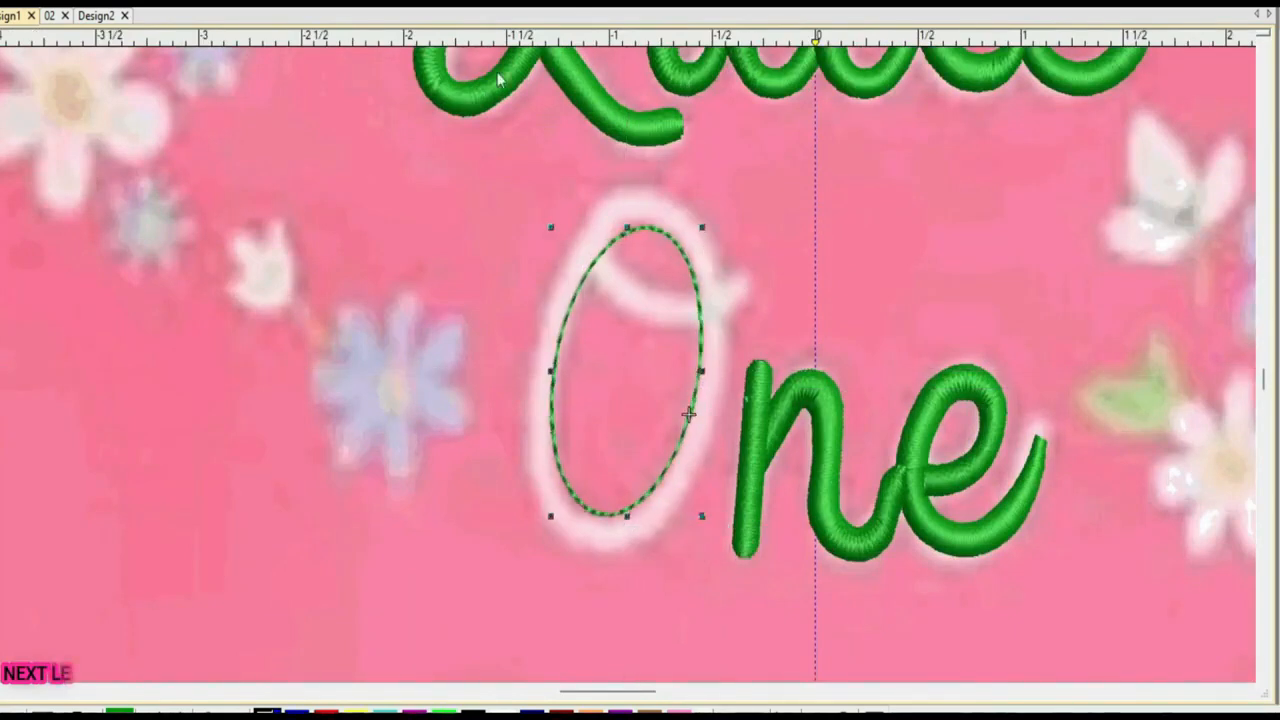
Add an enlarged copy of the ellipse along the O's outer edge and fill the ring with stitches guided by angle lines
left_click_drag(702, 516, 628, 562)
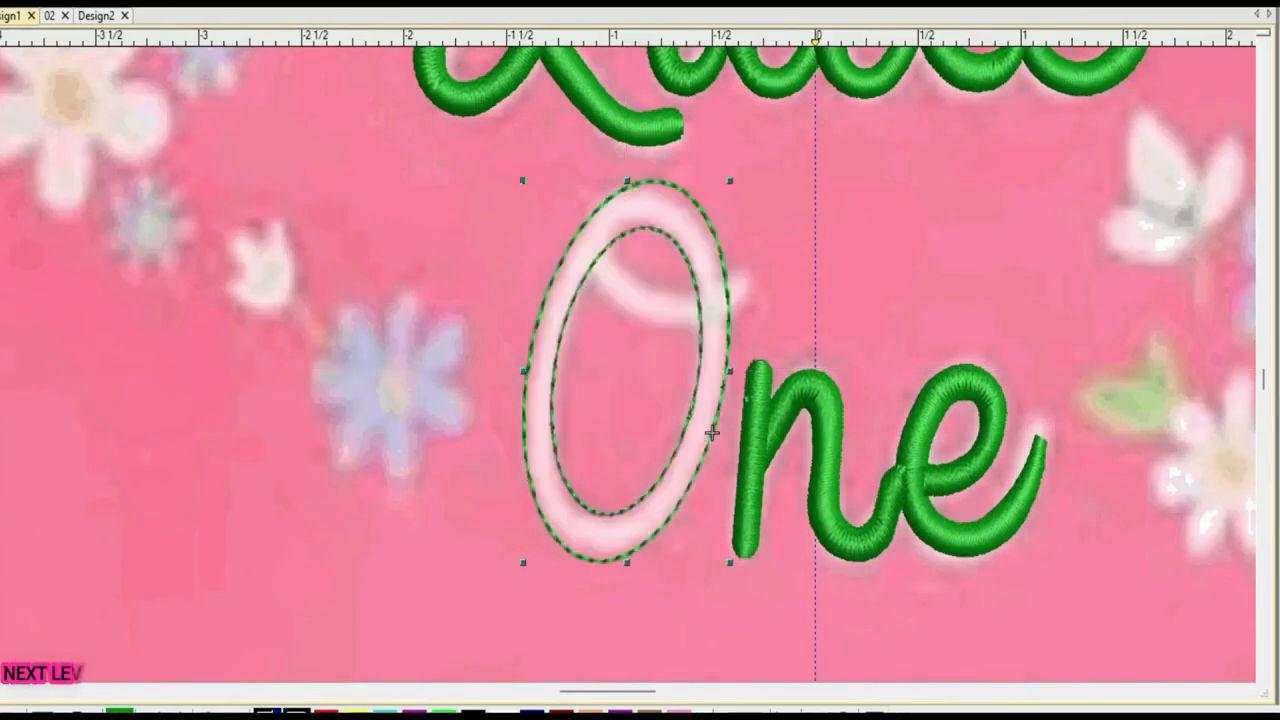
left_click(669, 319)
left_click_drag(642, 278, 478, 440)
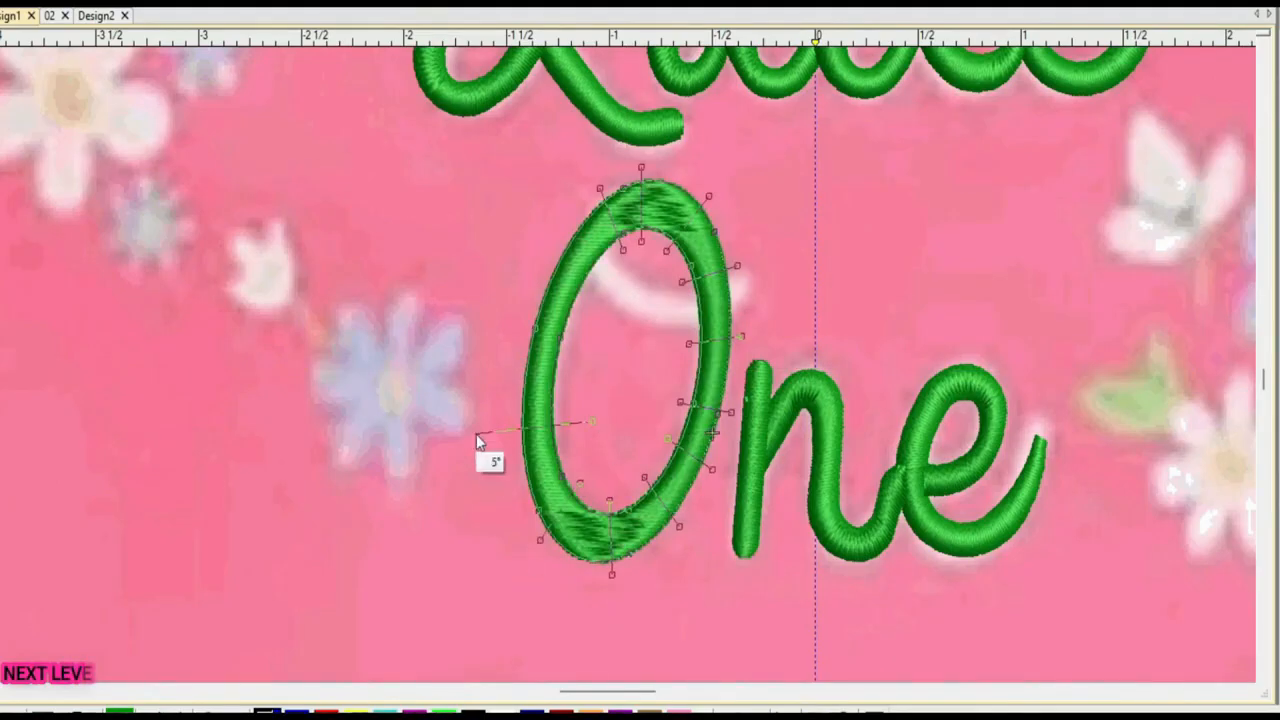
key("Return")
Refine the O's bottom curve and expose the leftover inner ellipse outline beneath the stitched ring
scroll(626, 365, "up", 5)
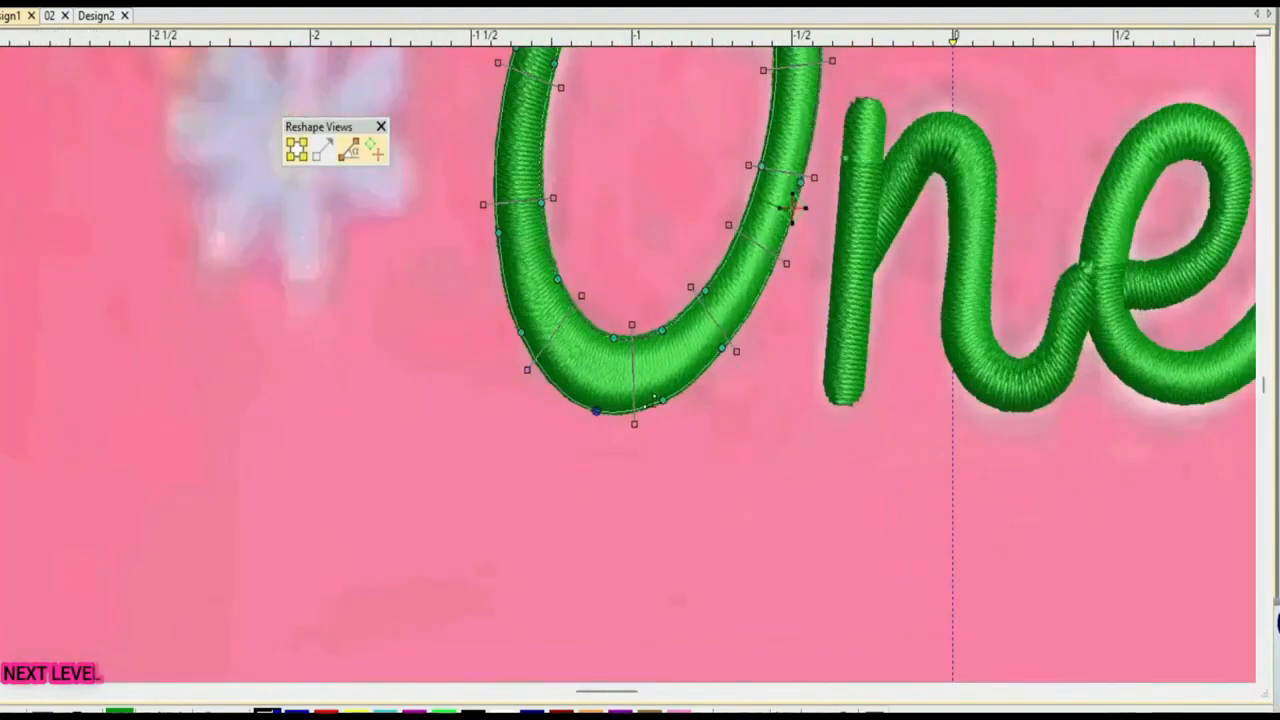
left_click(636, 427)
scroll(792, 210, "down", 3)
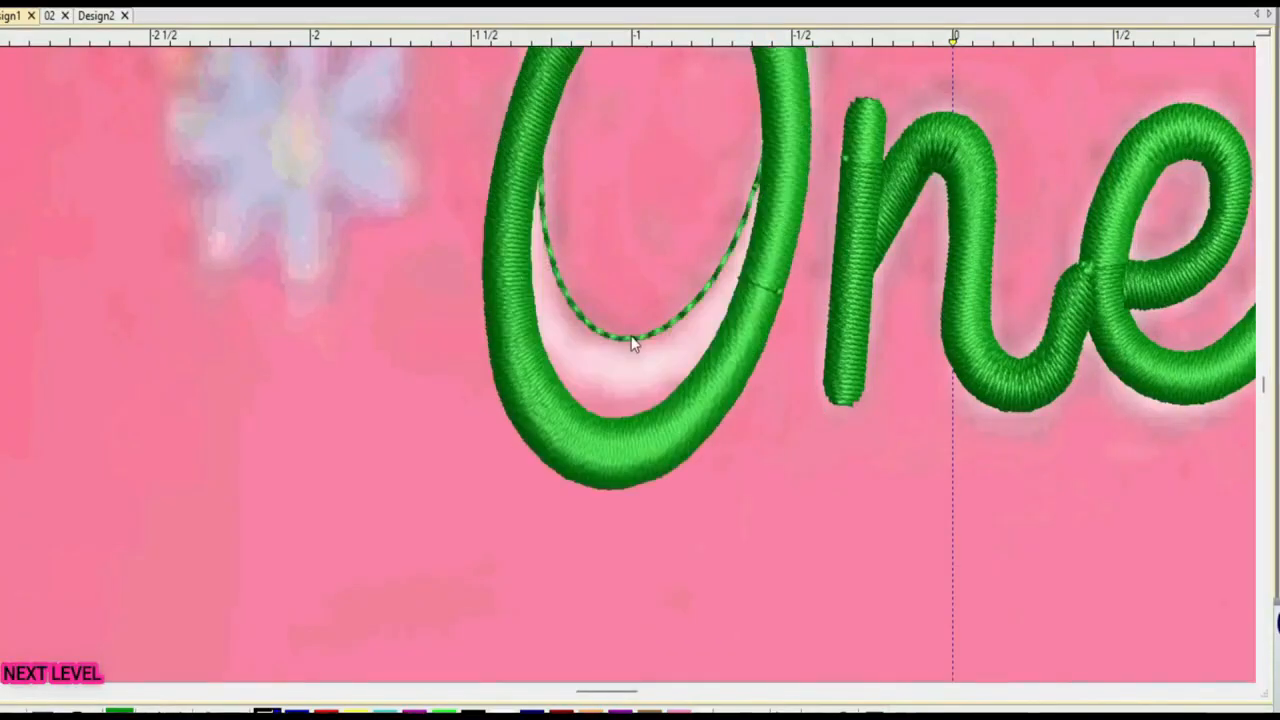
Trace the curved stroke across the O's upper part as a closed outline and adjust its nodes to a smooth curve
scroll(627, 366, "up", 2)
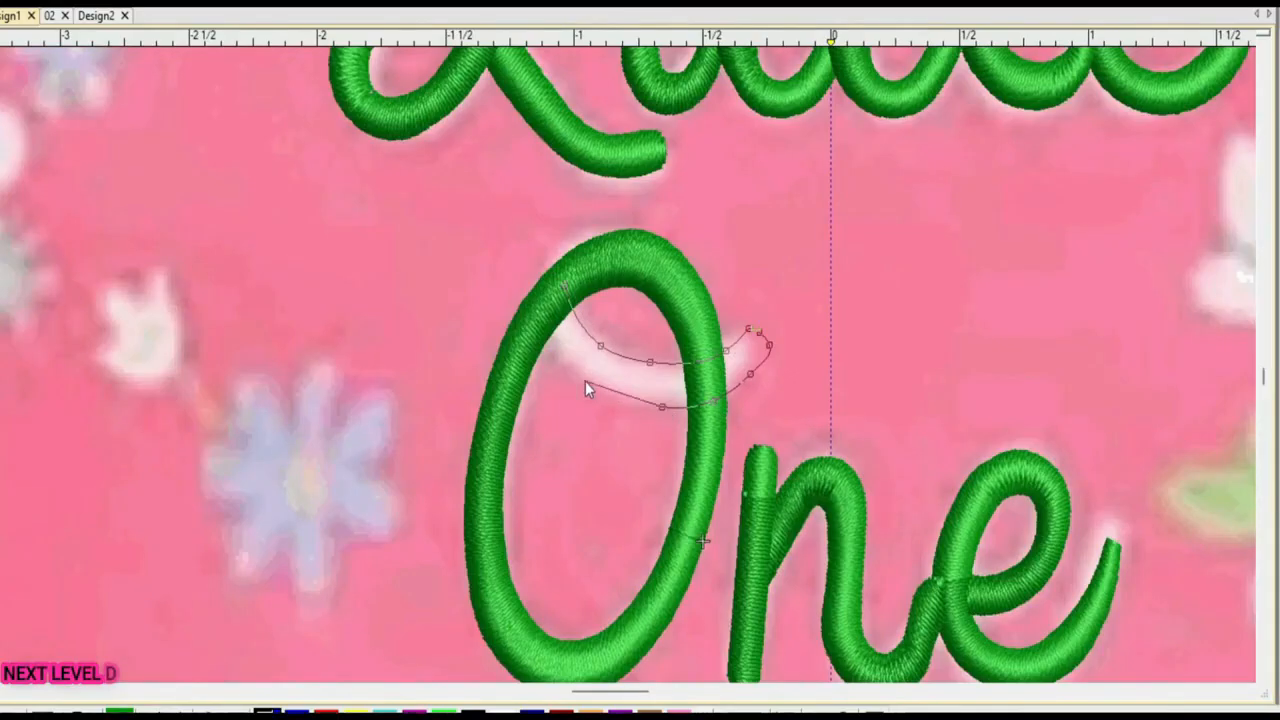
scroll(545, 318, "up", 5)
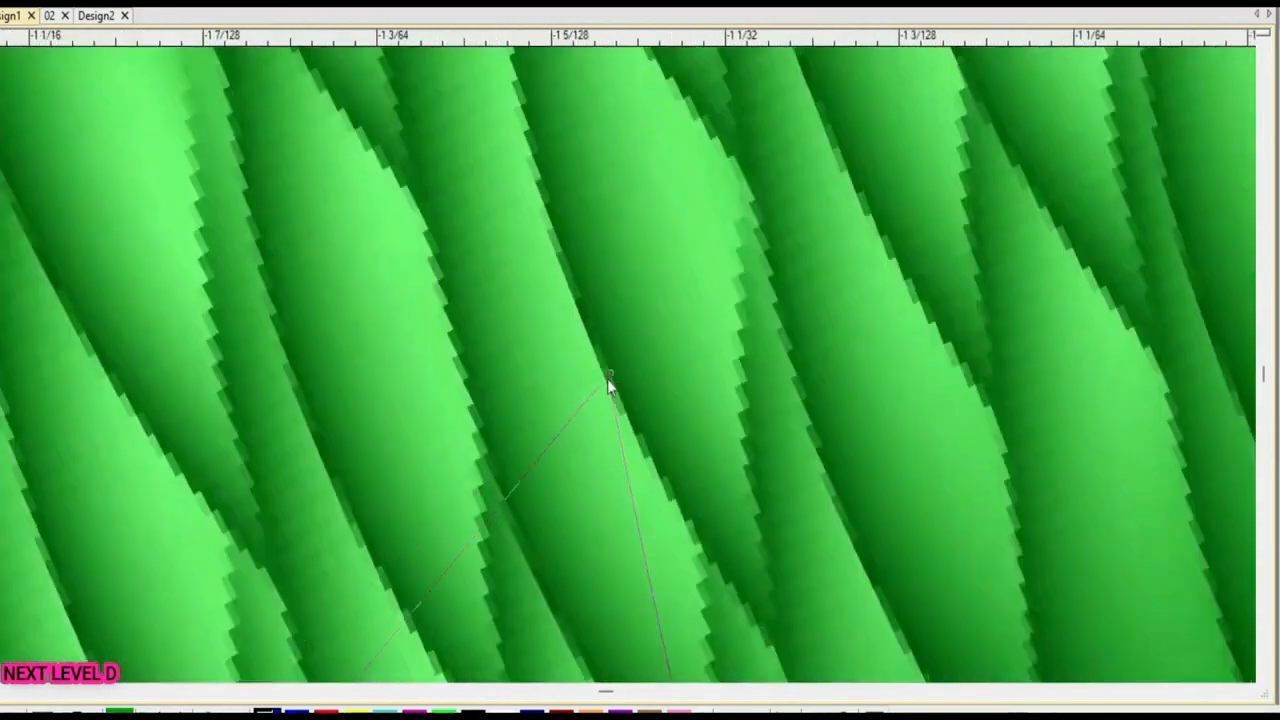
scroll(627, 366, "down", 6)
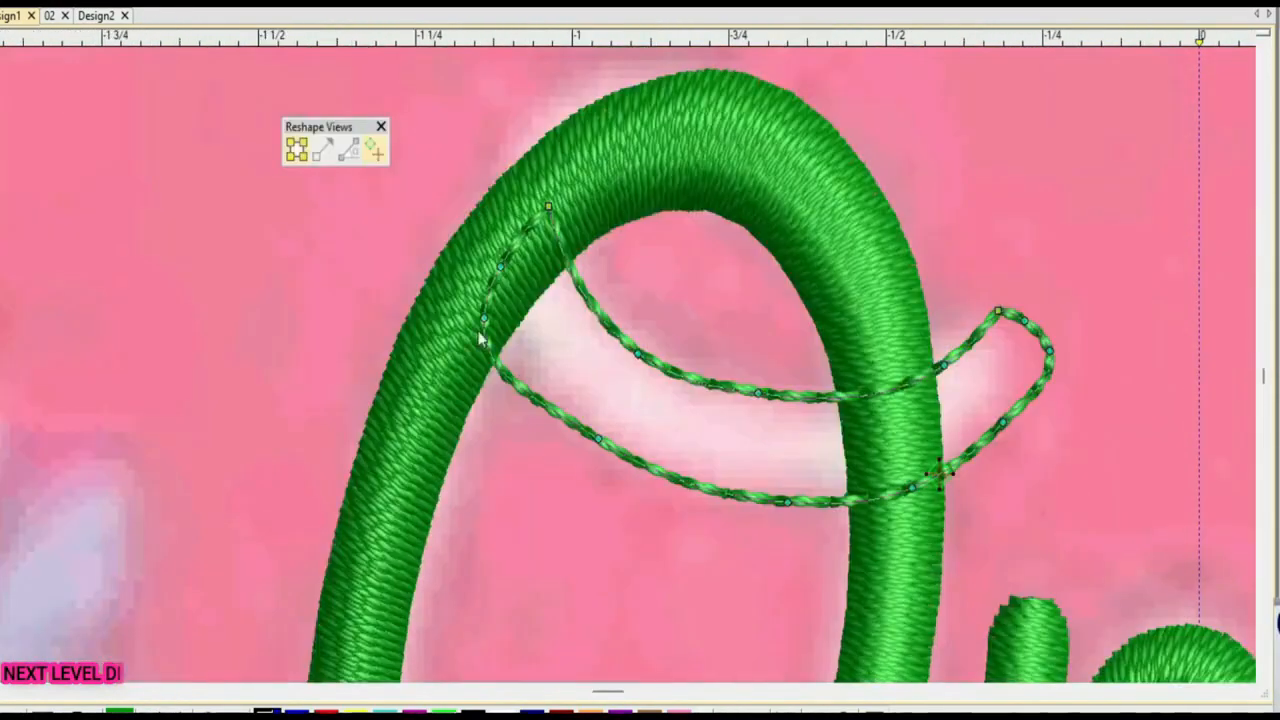
left_click_drag(480, 340, 496, 337)
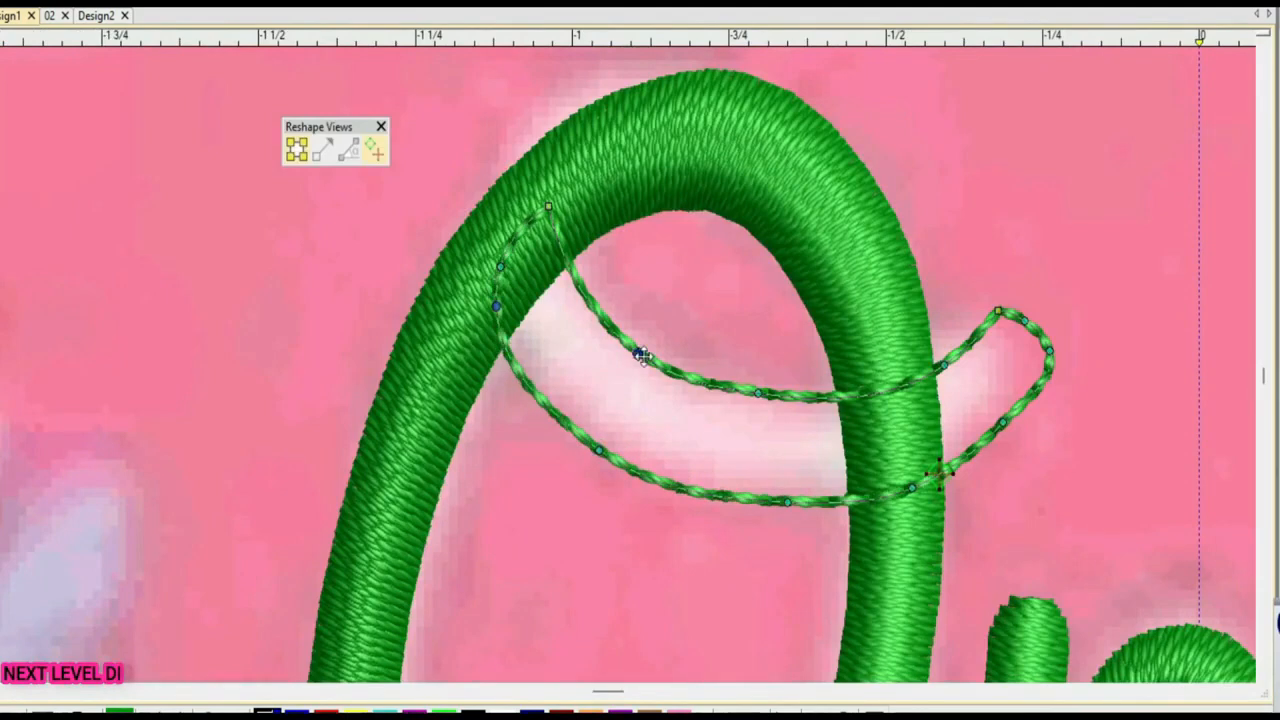
left_click_drag(640, 354, 642, 363)
Fill the O's curved cross stroke with stitches and lay angle lines across it out to its tip
key("Return")
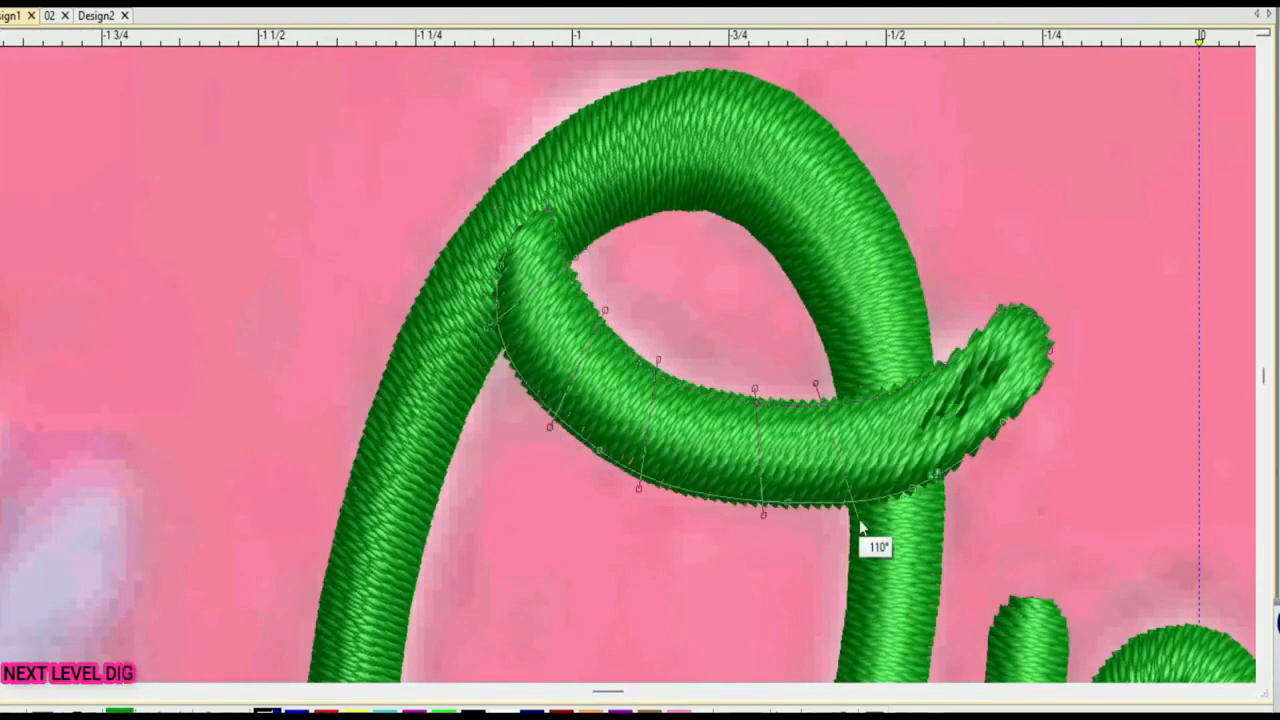
left_click(942, 487)
key("Return")
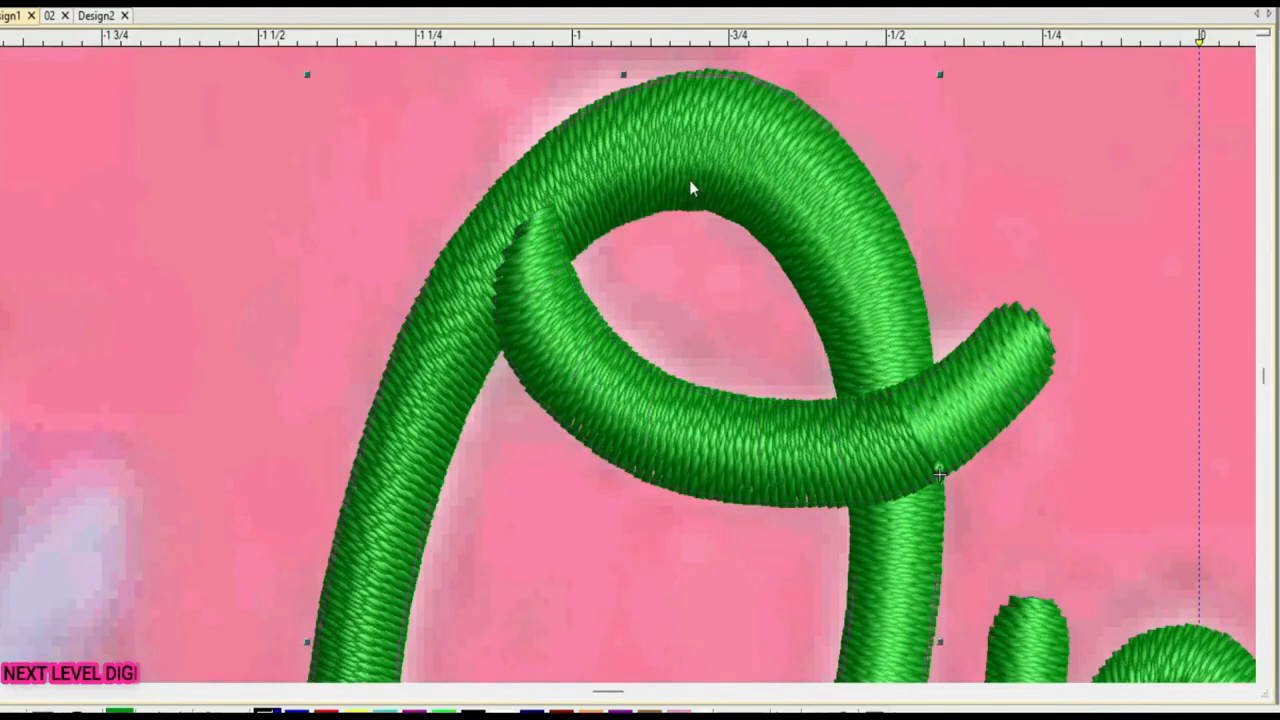
Draw a circle outline around the centre of the blue flower beside the letter O
scroll(690, 184, "down", 5)
scroll(660, 365, "up", 6)
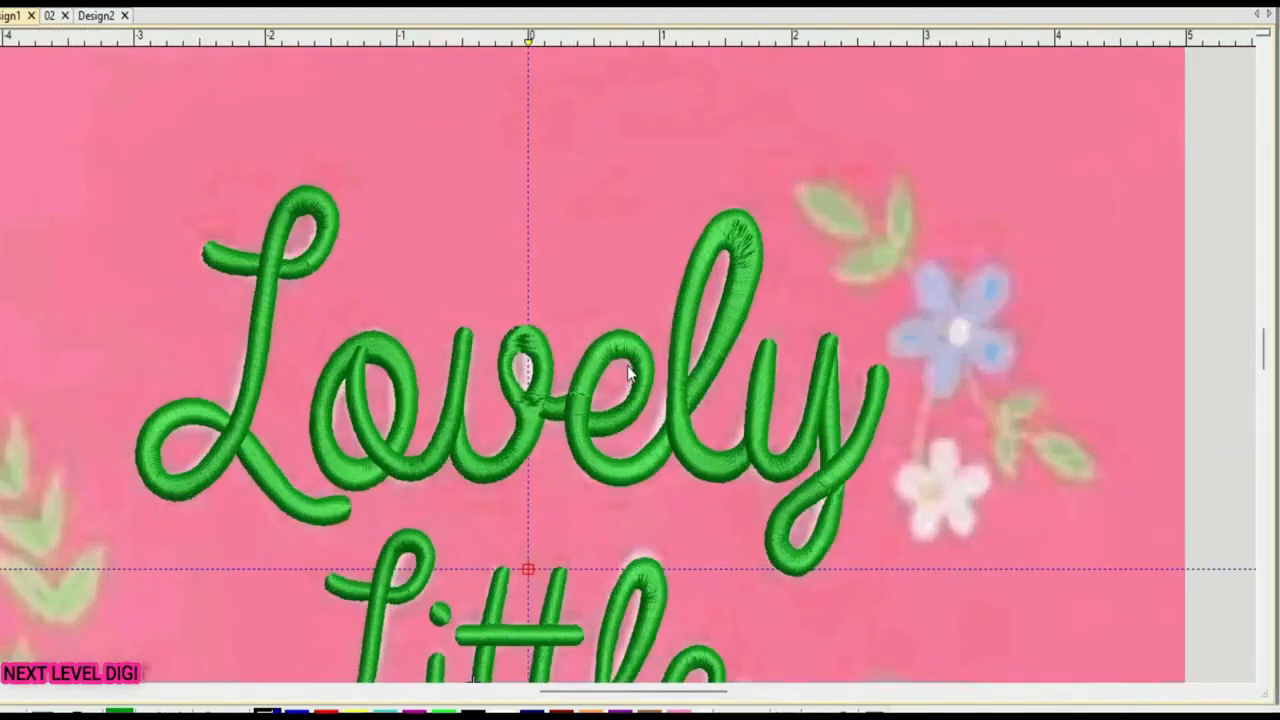
scroll(637, 355, "down", 1)
scroll(619, 363, "up", 1)
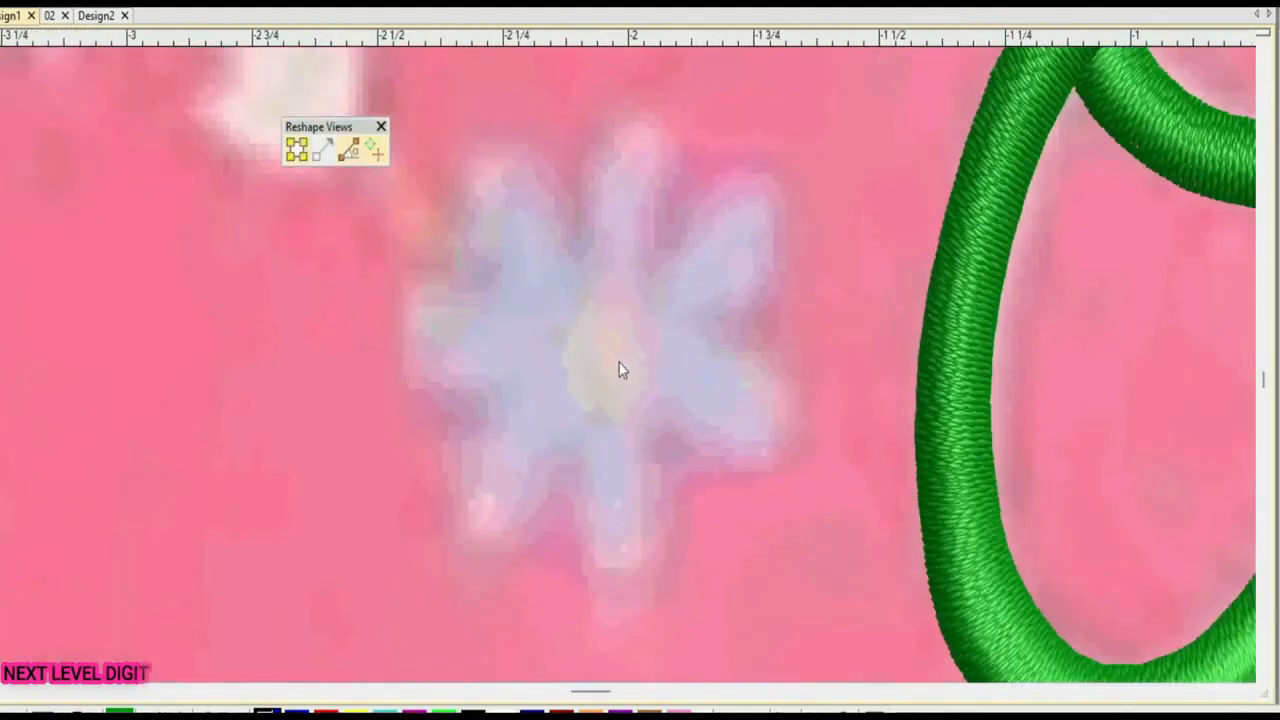
scroll(616, 359, "down", 1)
scroll(627, 365, "up", 1)
left_click(578, 362)
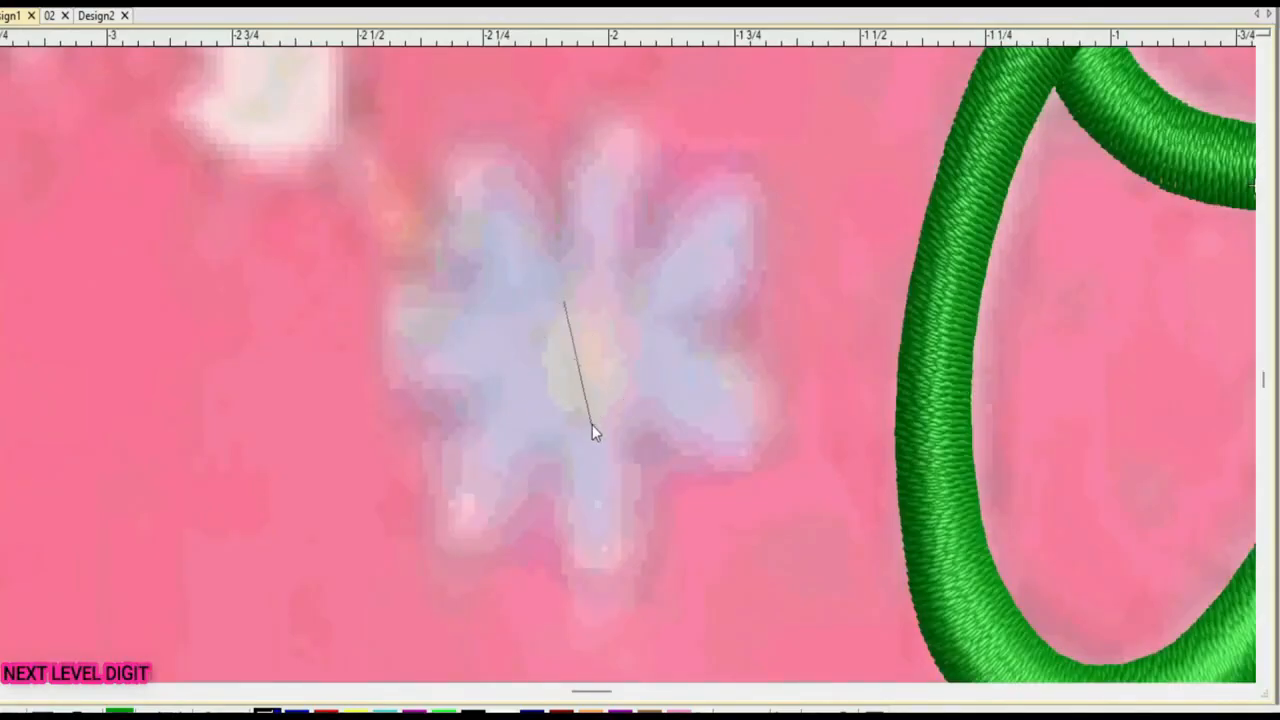
left_click(592, 424)
key("Return")
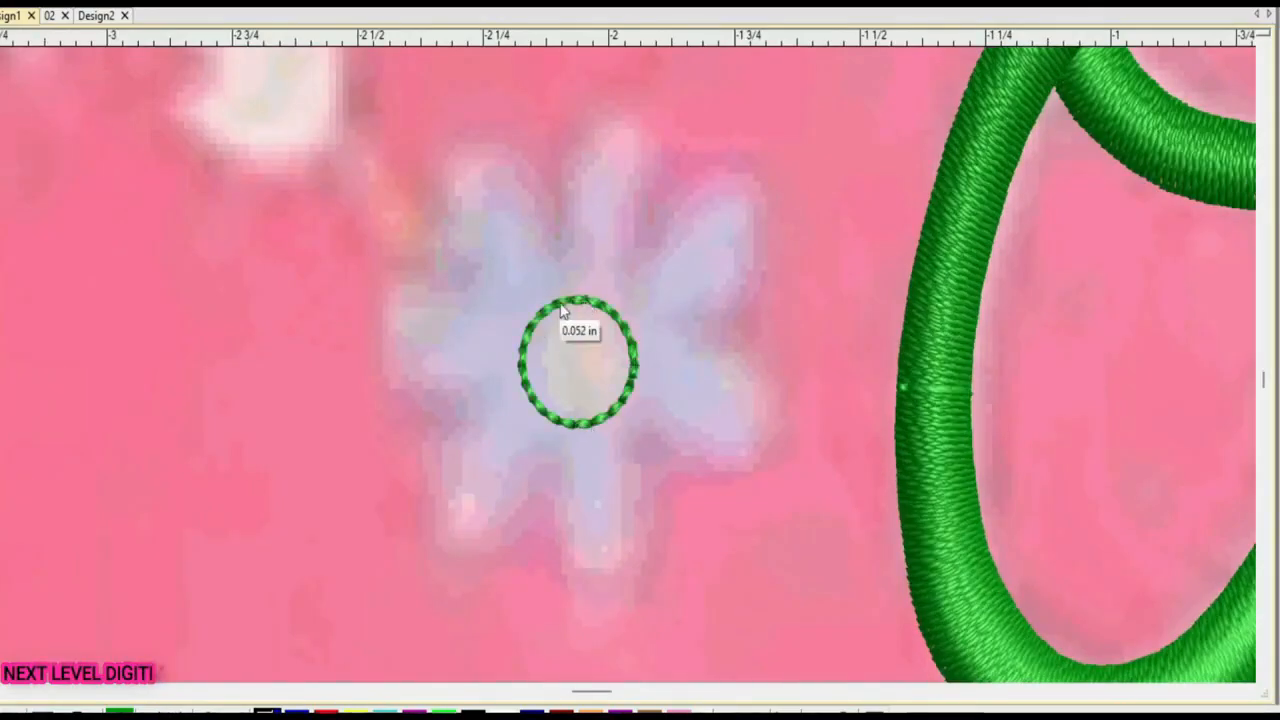
Trace one half of the flower's upper petal as a curved line from the centre circle to the petal tip
scroll(627, 365, "up", 2)
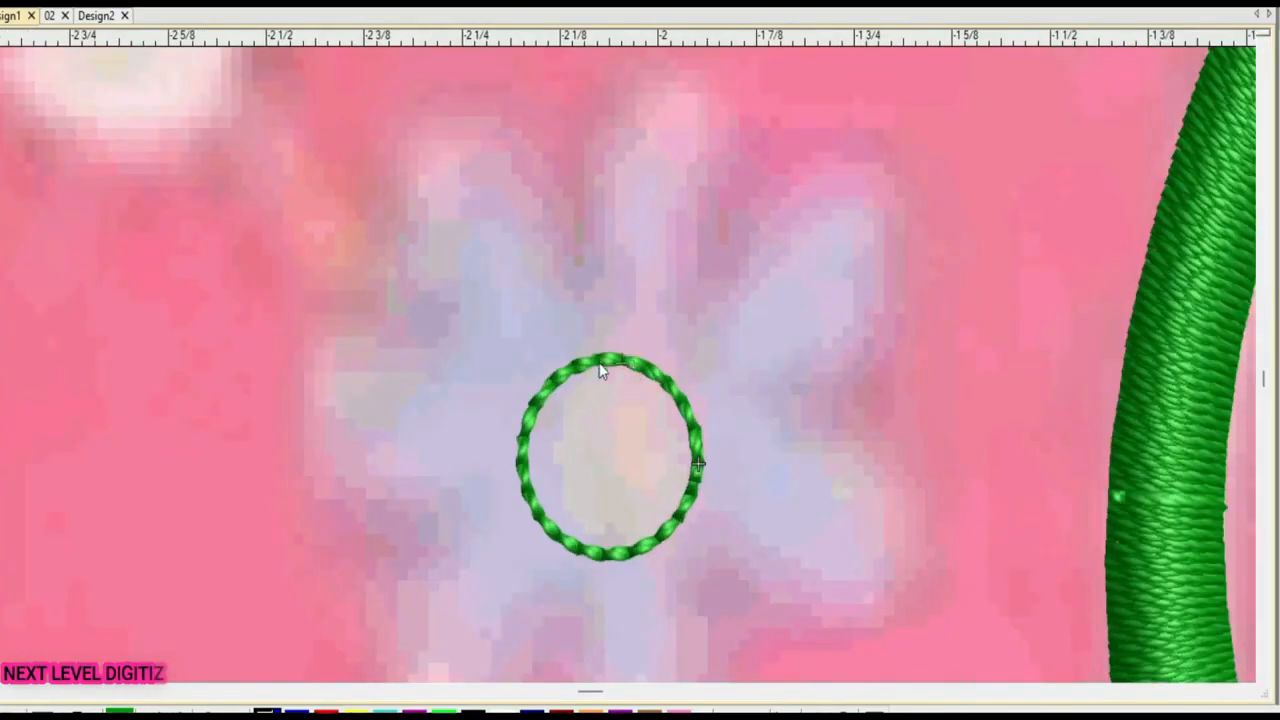
left_click(582, 364)
right_click(598, 224)
right_click(660, 130)
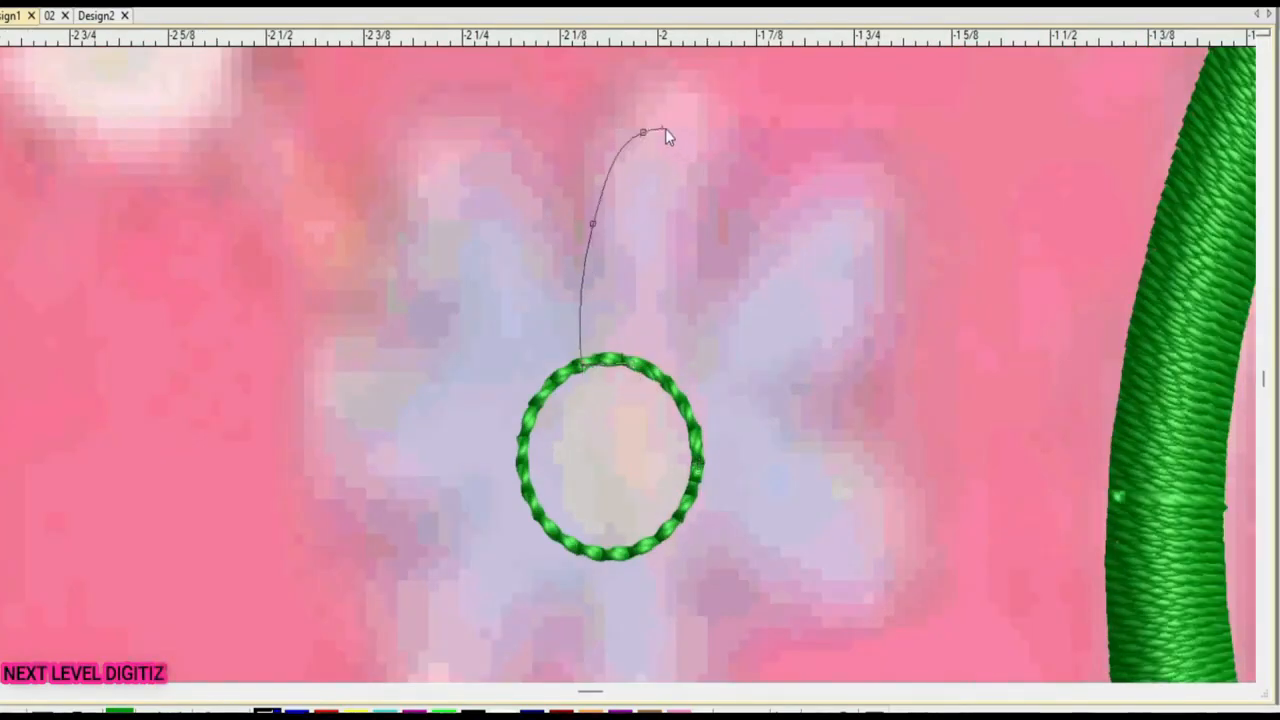
key("Return")
key("h")
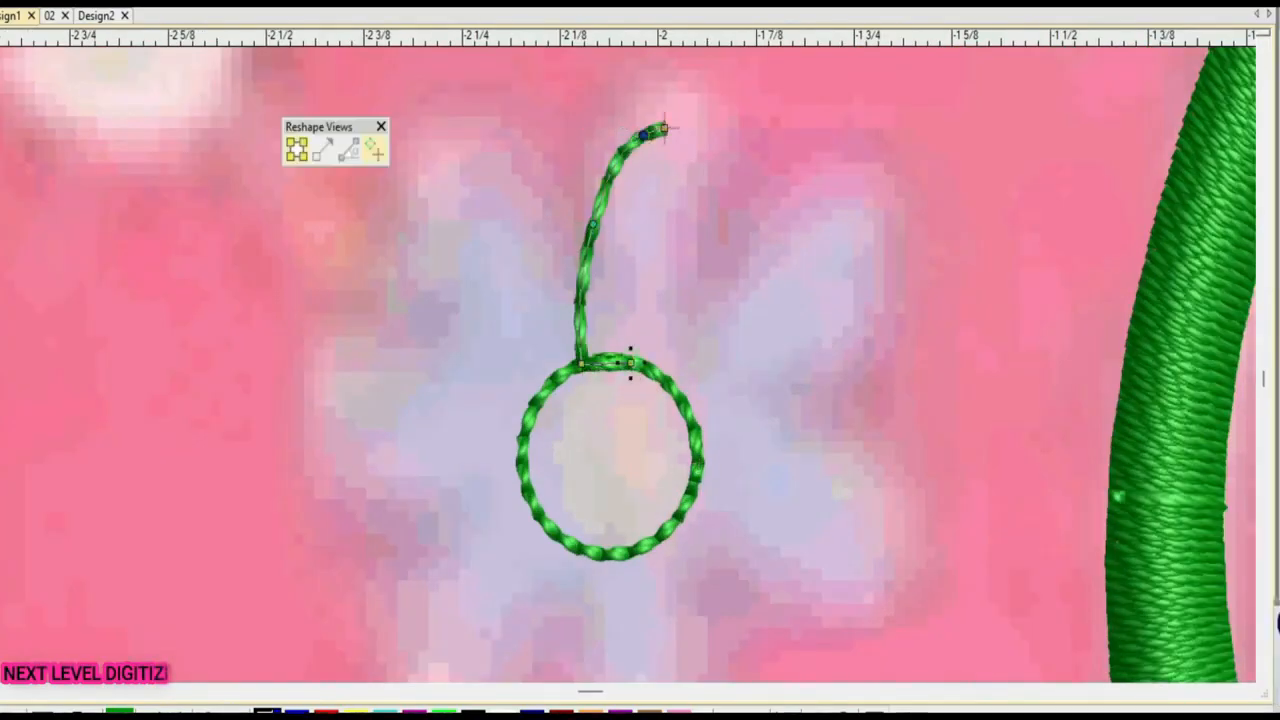
Mirror the half petal about its tip and place the copy's lower end on the centre circle
left_click(4, 120)
left_click(664, 129)
left_click(816, 365)
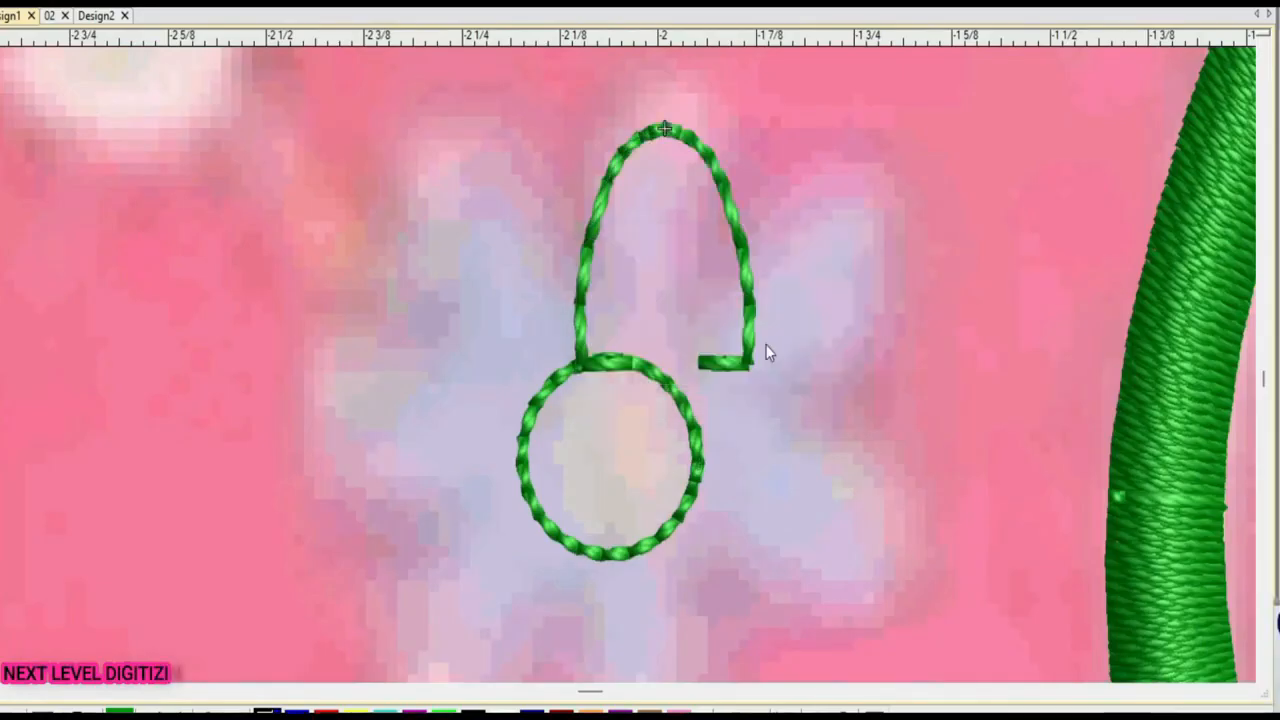
left_click(664, 127)
left_click(750, 363)
left_click(670, 392)
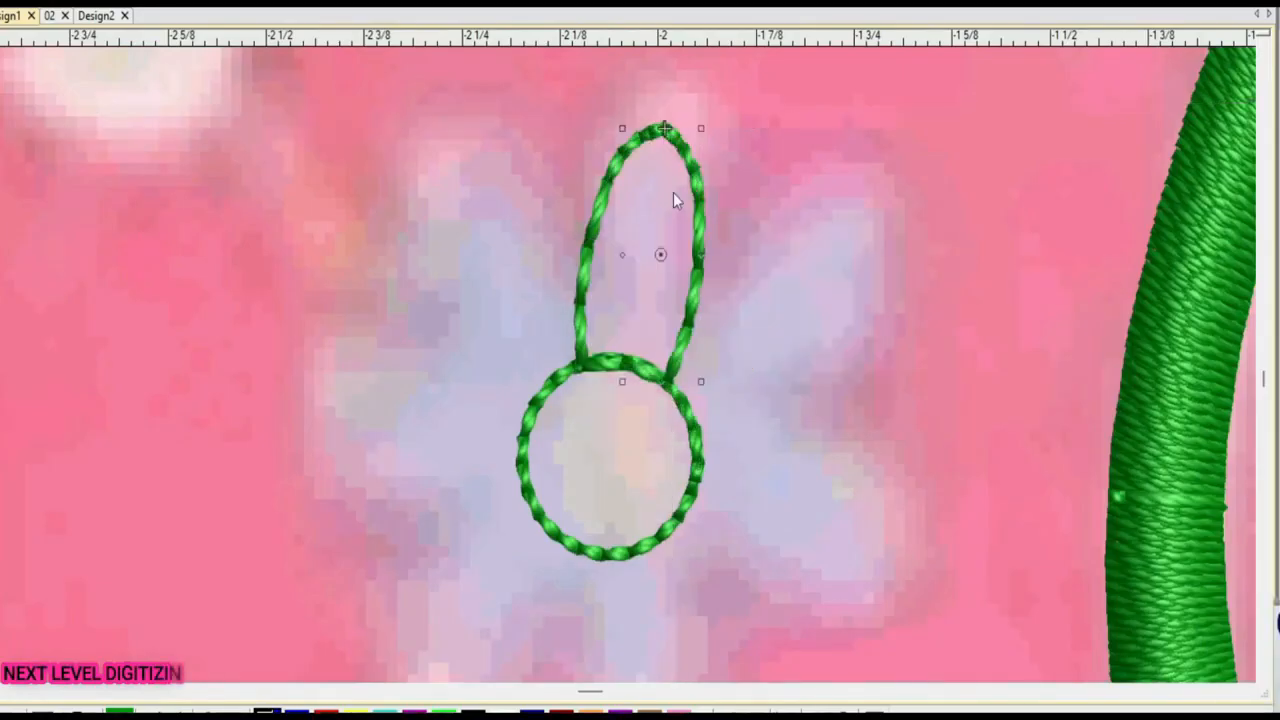
Reshape the nodes at the petal outline's tip into a smooth rounded end
scroll(673, 192, "up", 2)
scroll(627, 365, "down", 2)
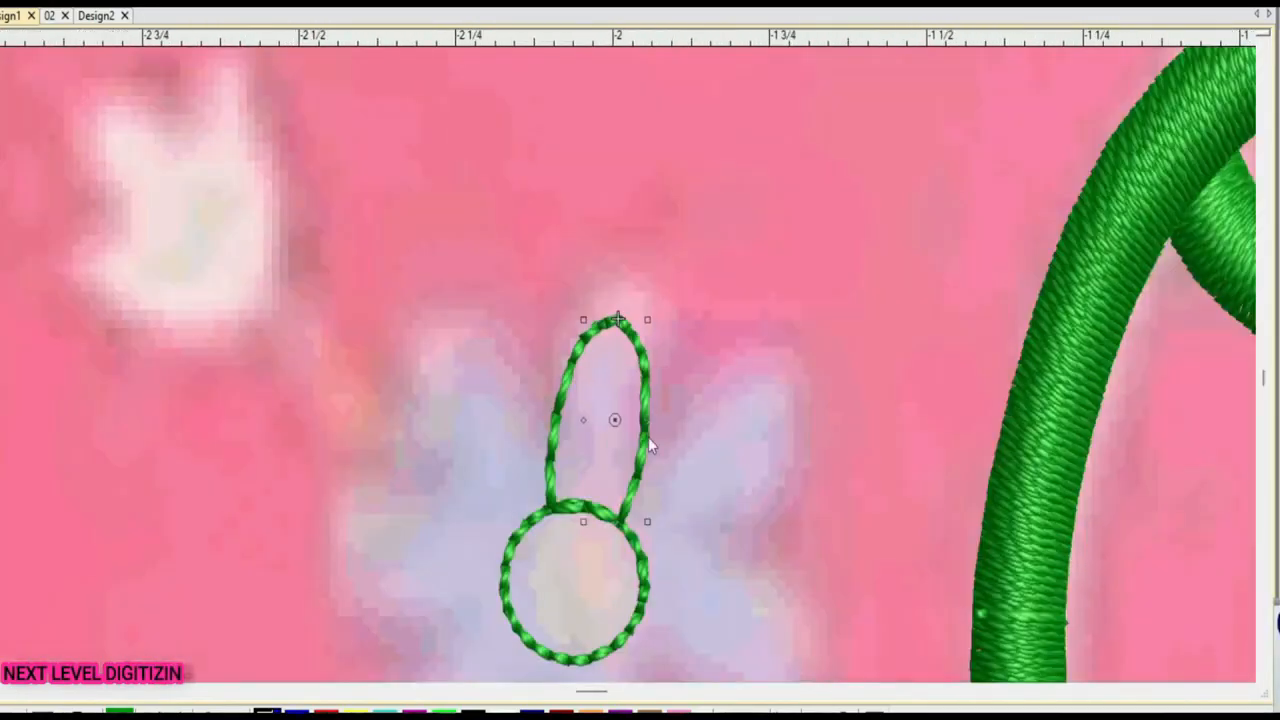
key("h")
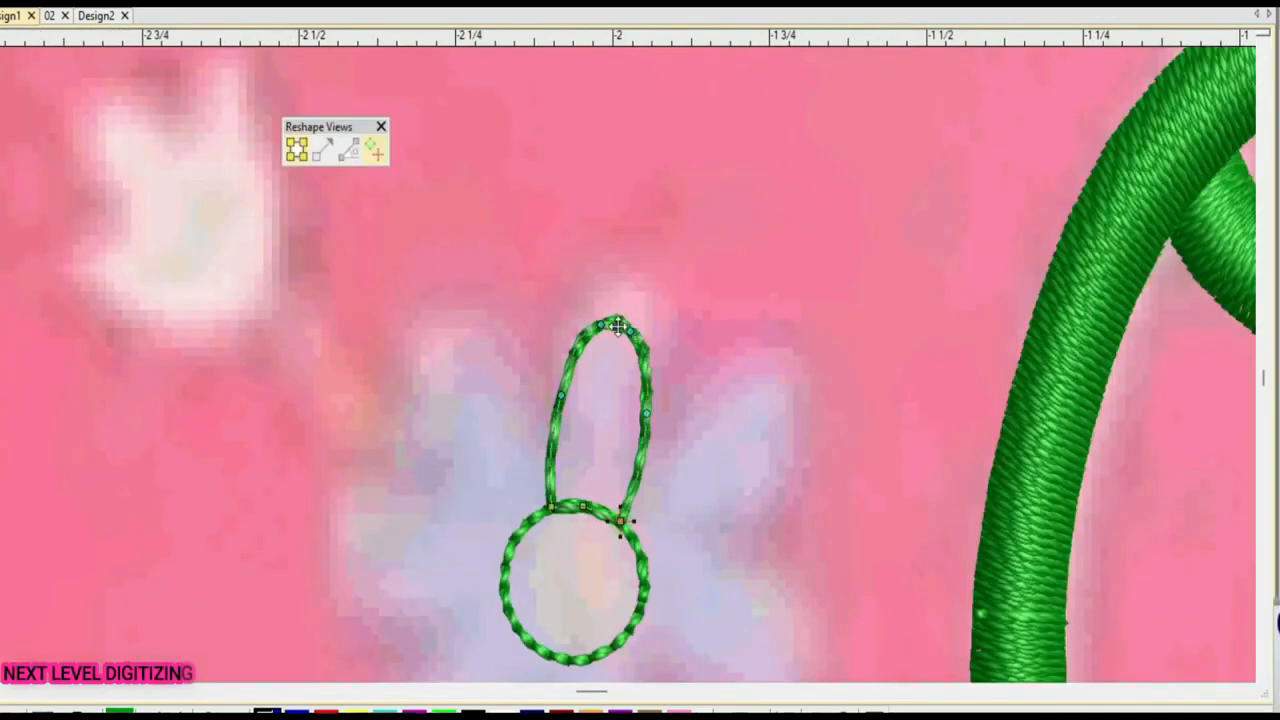
scroll(689, 399, "up", 2)
key("Escape")
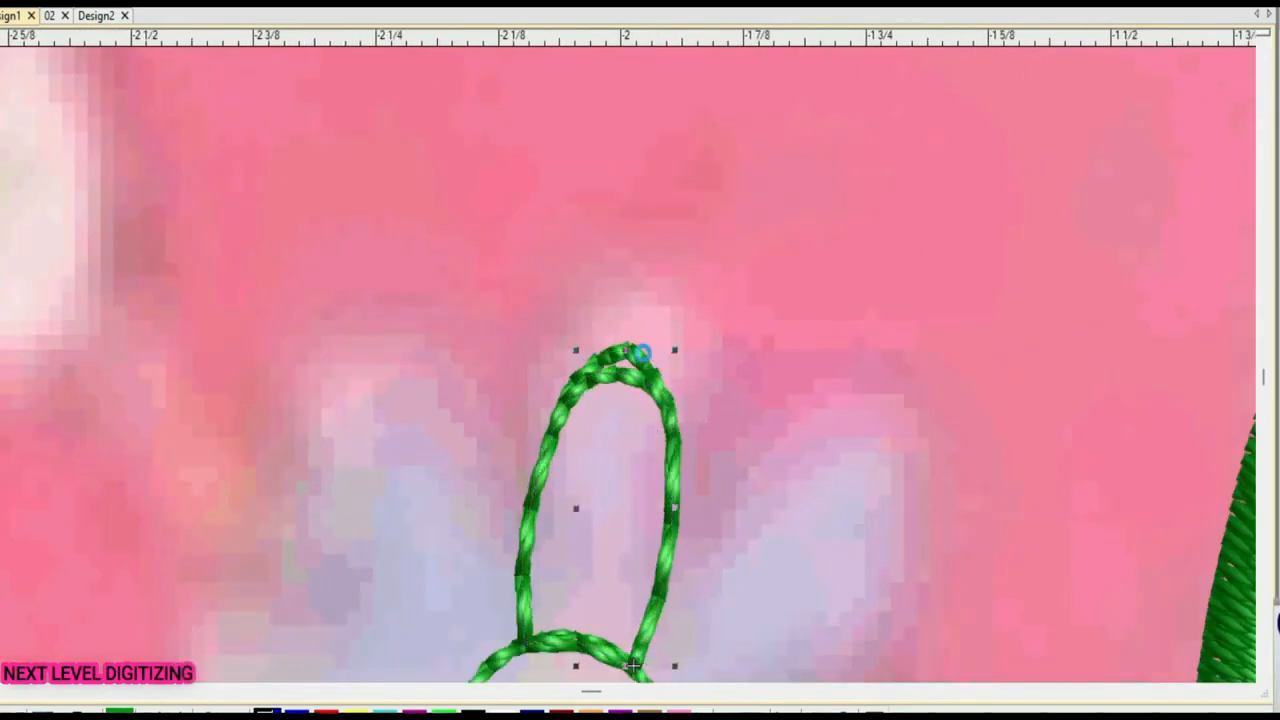
Fill the upper petal with stitches and set three stitch-angle lines running lengthwise from base to tip
scroll(628, 372, "down", 1)
scroll(628, 368, "up", 1)
key("shift+m")
key("ctrl+h")
scroll(587, 295, "up", 2)
left_click(577, 563)
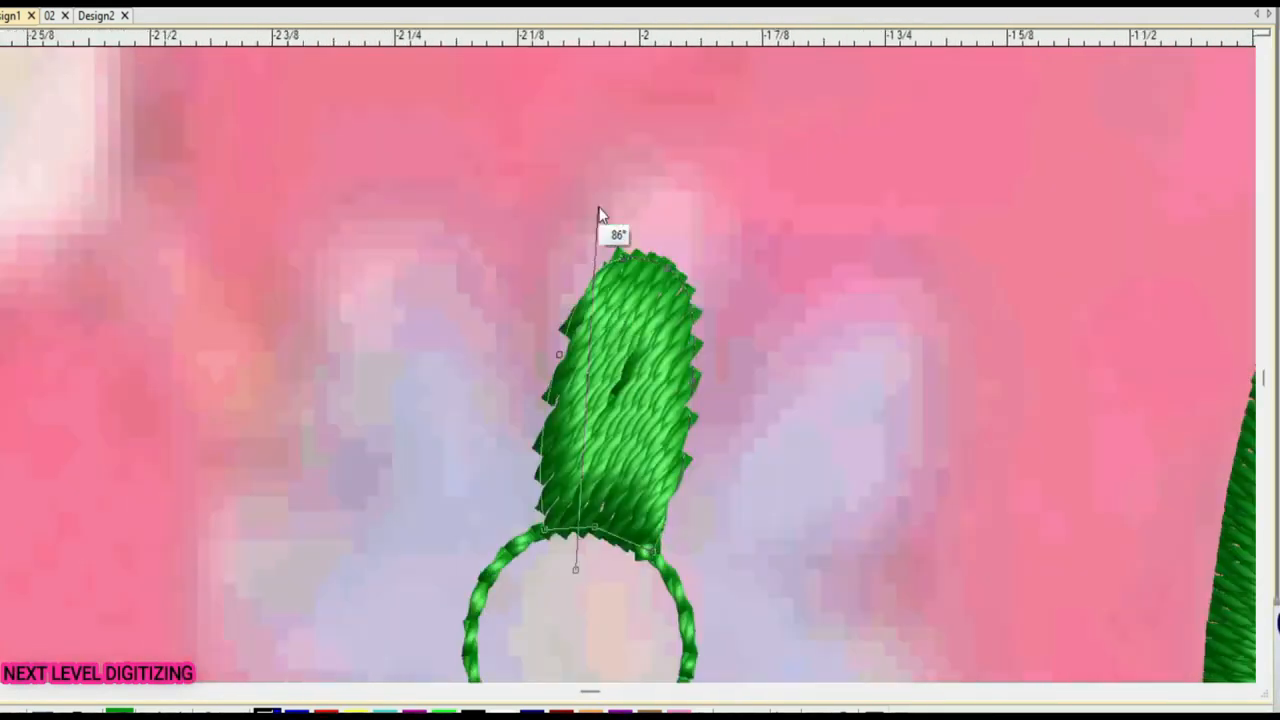
left_click(597, 209)
left_click(667, 225)
left_click(593, 566)
left_click(610, 570)
left_click(698, 262)
key("Return")
Adjust the petal's stitch-angle lines and widen its sides by moving the outline nodes outward
key("h")
left_click_drag(619, 257, 650, 249)
left_click_drag(577, 542, 569, 543)
left_click(618, 552)
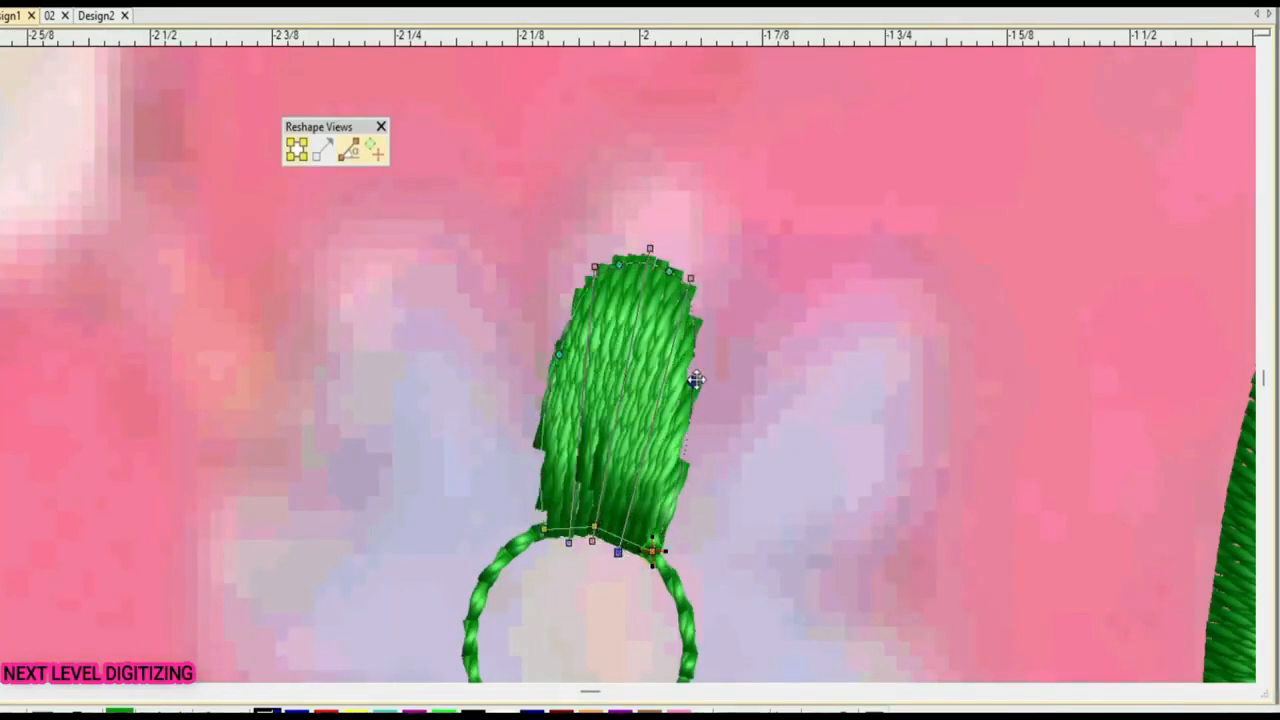
left_click_drag(692, 381, 714, 412)
key("Escape")
key("h")
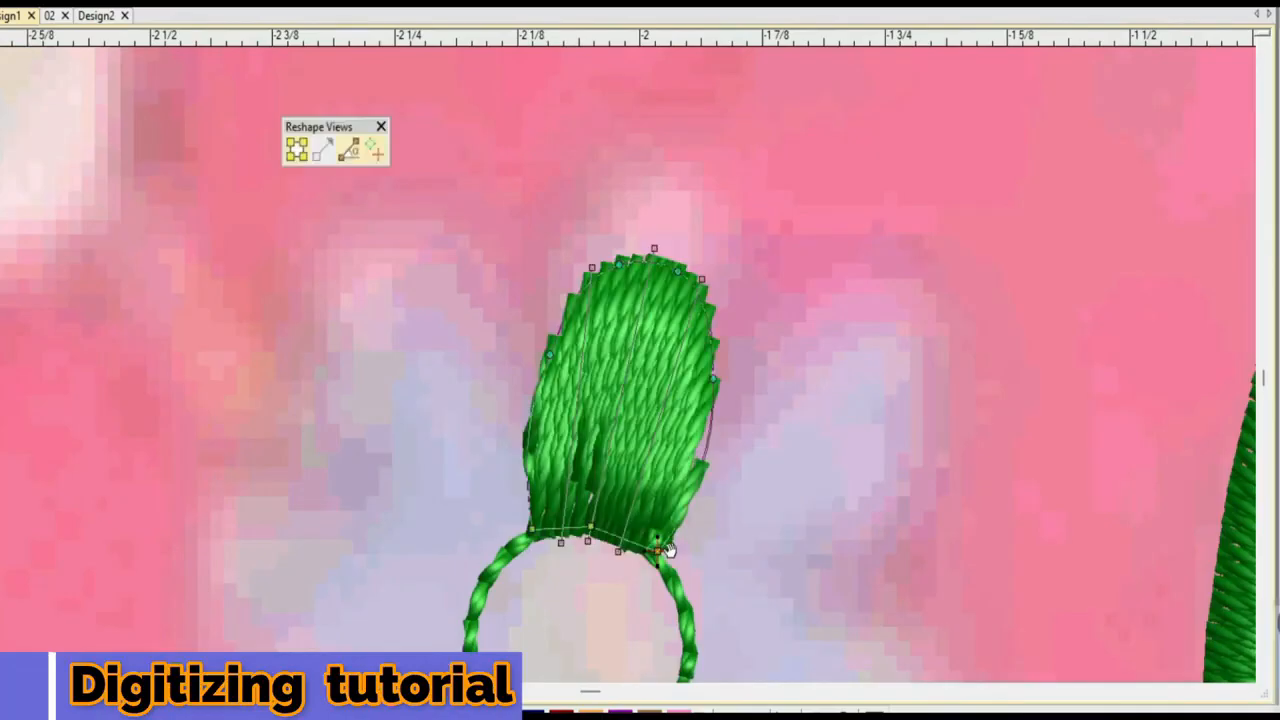
Replace the middle node of the petal's base with a curve node and fit the base to the centre circle
key("Delete")
right_click(603, 538)
left_click_drag(603, 538, 603, 523)
left_click_drag(560, 537, 532, 534)
left_click_drag(657, 551, 656, 558)
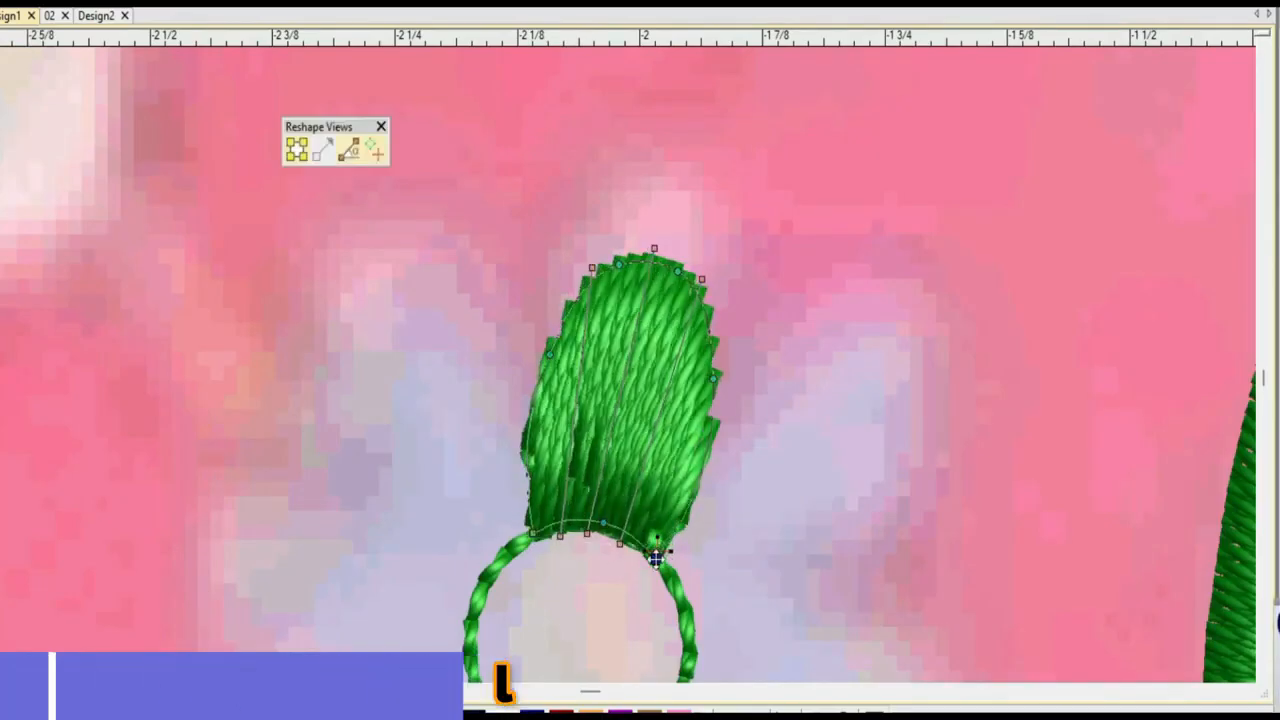
Fine-tune the upper ends of the petal's stitch-angle lines to fan out along the tip
left_click_drag(701, 279, 707, 293)
left_click_drag(592, 268, 586, 272)
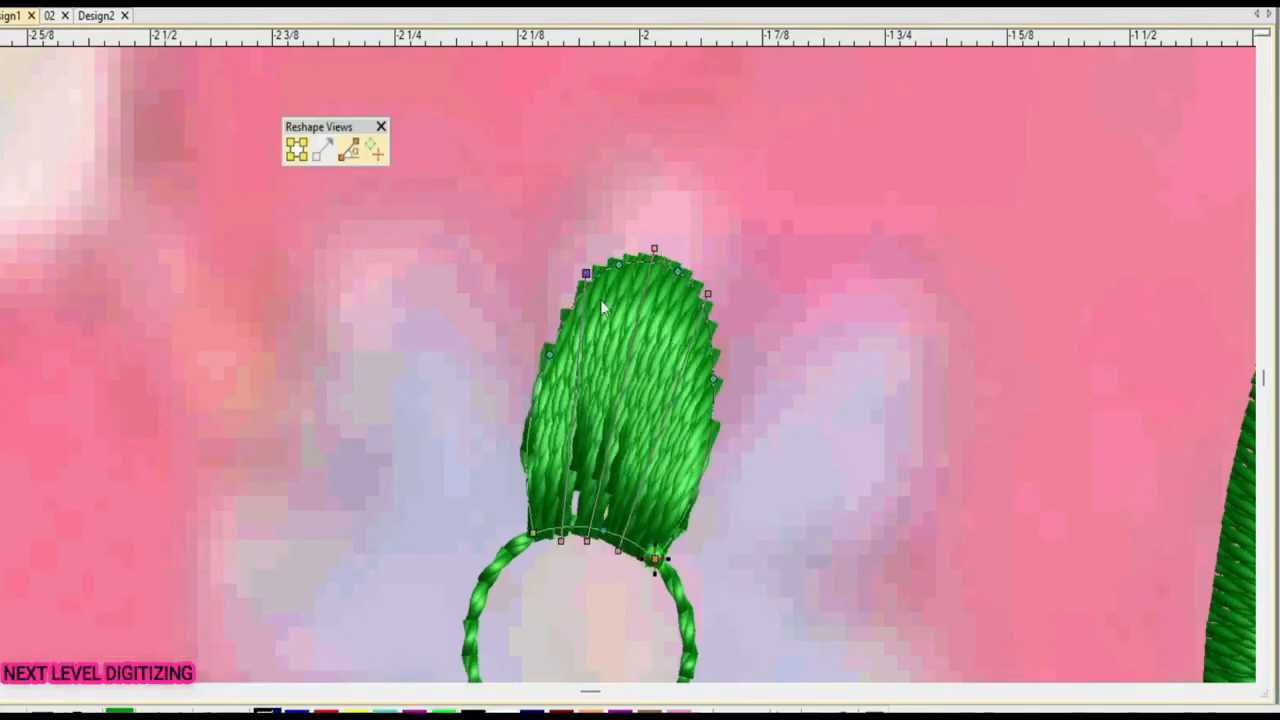
left_click_drag(586, 273, 582, 273)
left_click_drag(654, 248, 646, 248)
key("Escape")
Add a red run-stitch outline around the petal and recolor its fill light cyan
scroll(652, 457, "up", 1)
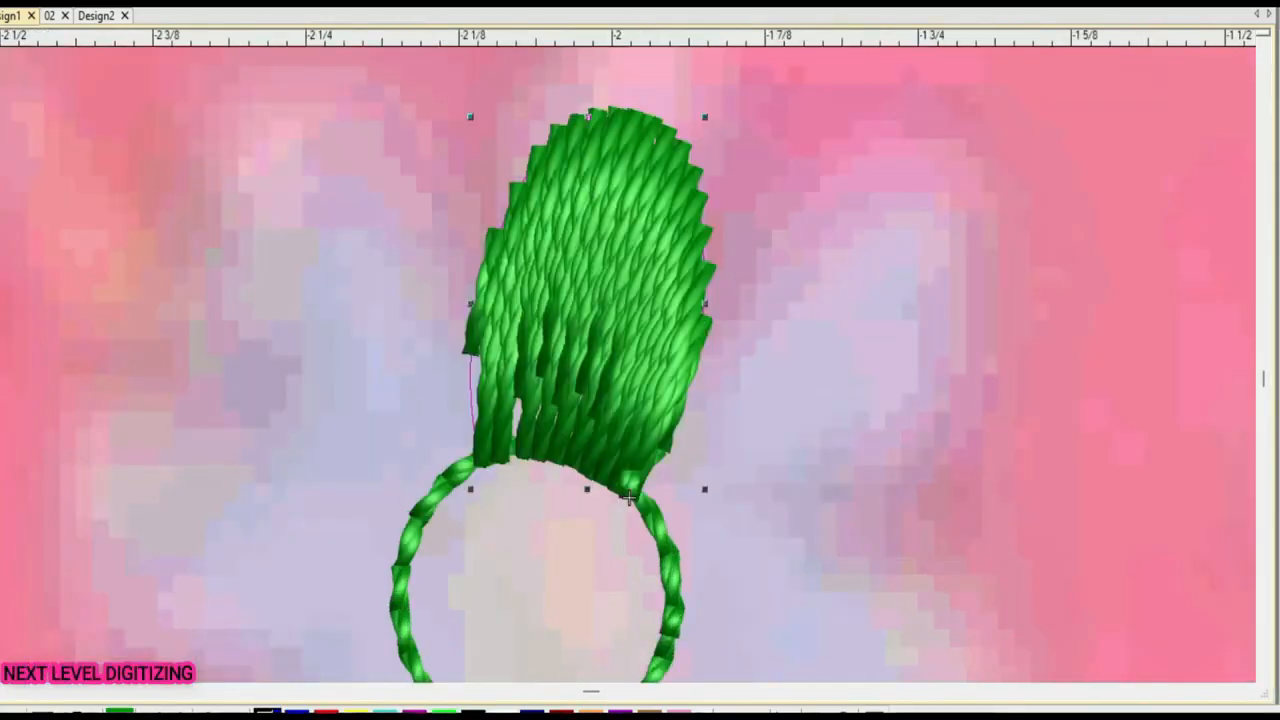
scroll(628, 497, "down", 1)
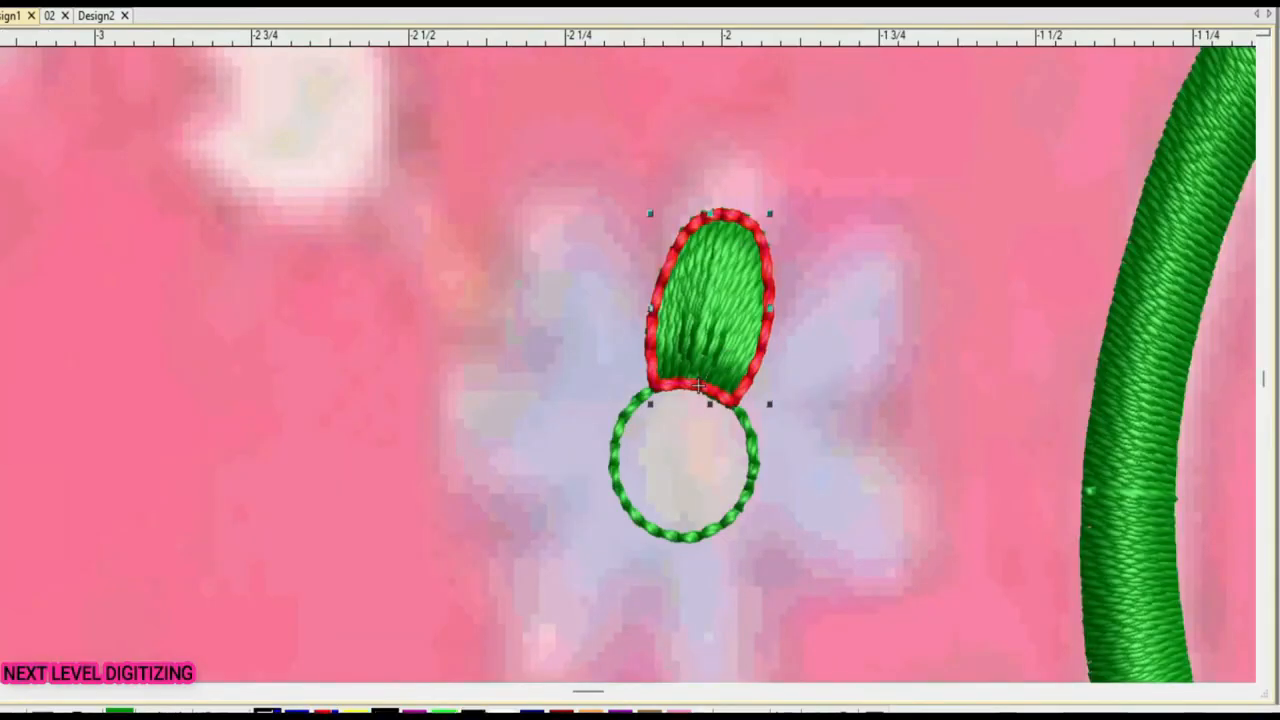
left_click(385, 712)
scroll(728, 340, "up", 1)
scroll(628, 366, "down", 2)
scroll(578, 484, "up", 2)
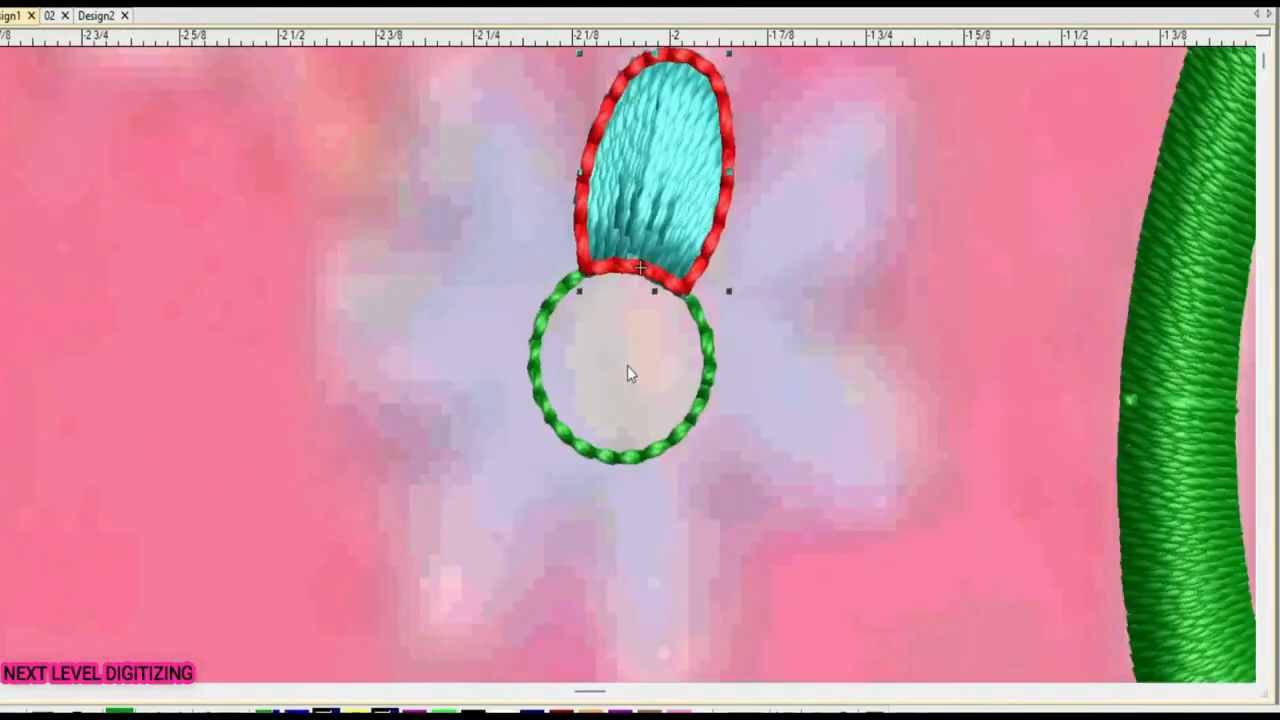
Shrink the flower's centre circle and position it against the petal's base
left_click(641, 382)
left_click_drag(667, 415, 649, 398)
left_click_drag(605, 313, 605, 299)
left_click(716, 266)
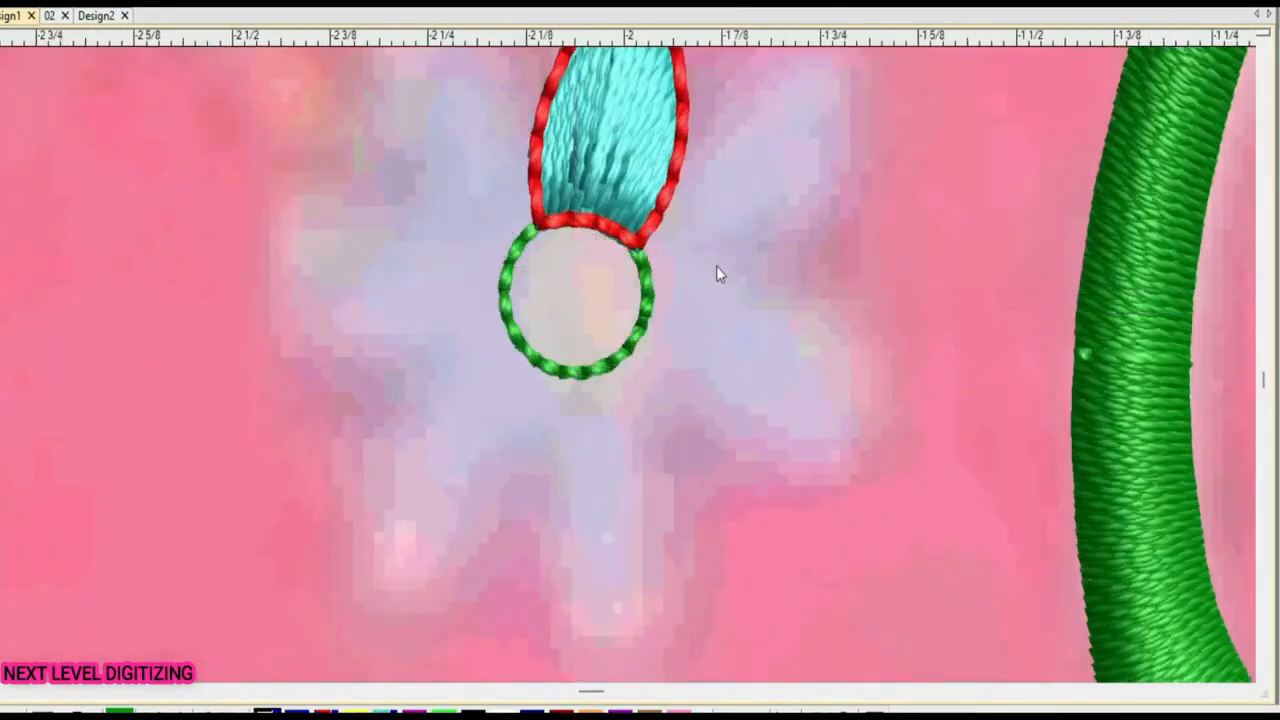
Remove the base segment from the petal's red outline, leaving it open where the petal meets the centre circle
left_click(648, 240)
scroll(648, 240, "up", 1)
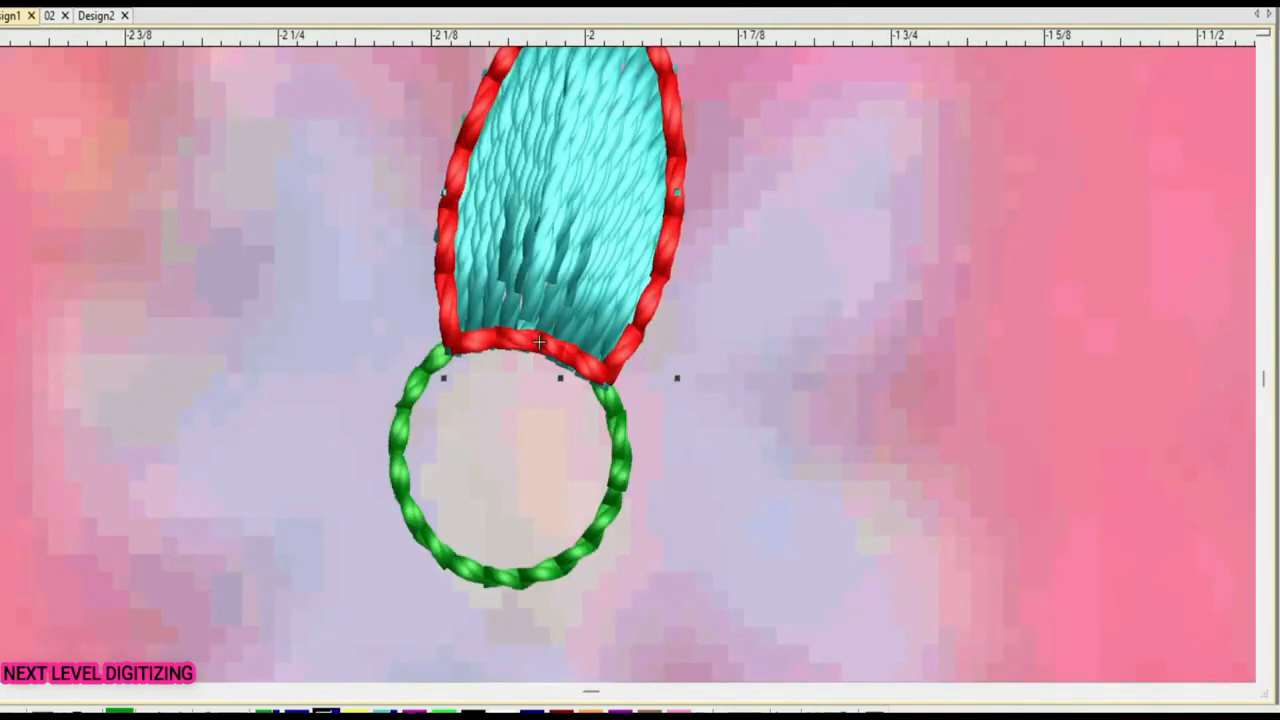
scroll(539, 343, "up", 1)
key("Escape")
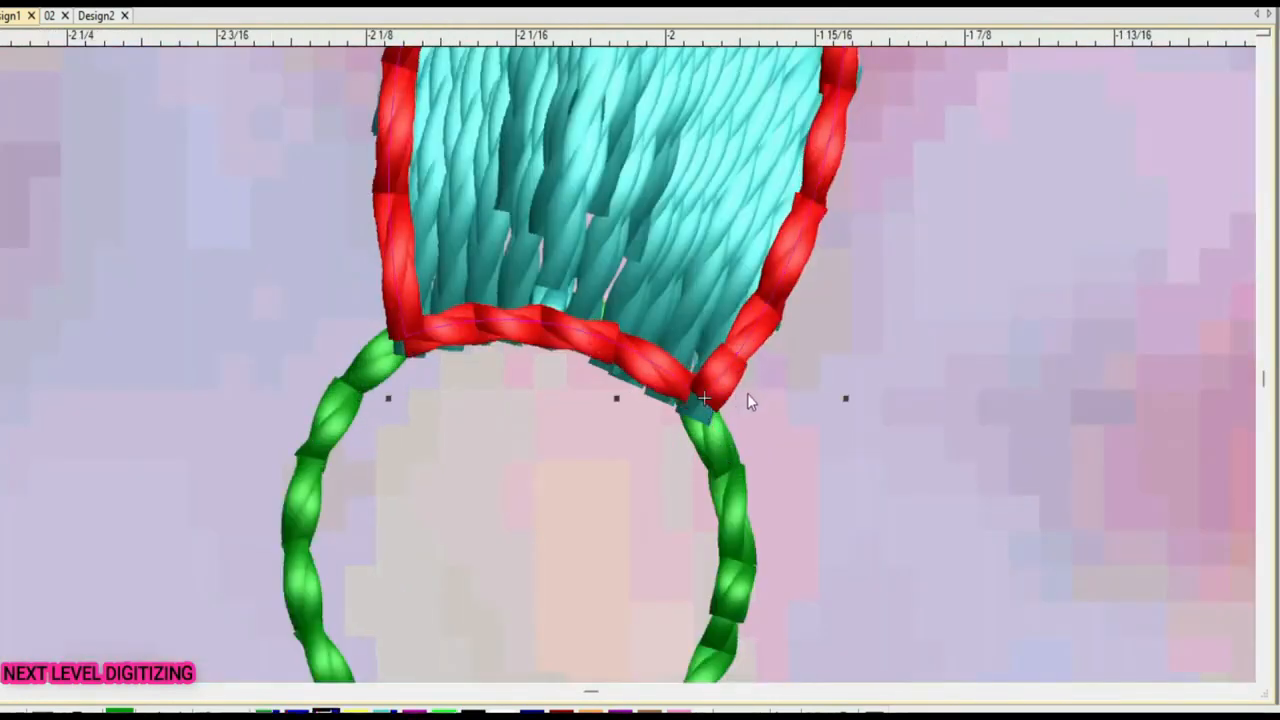
scroll(585, 383, "down", 3)
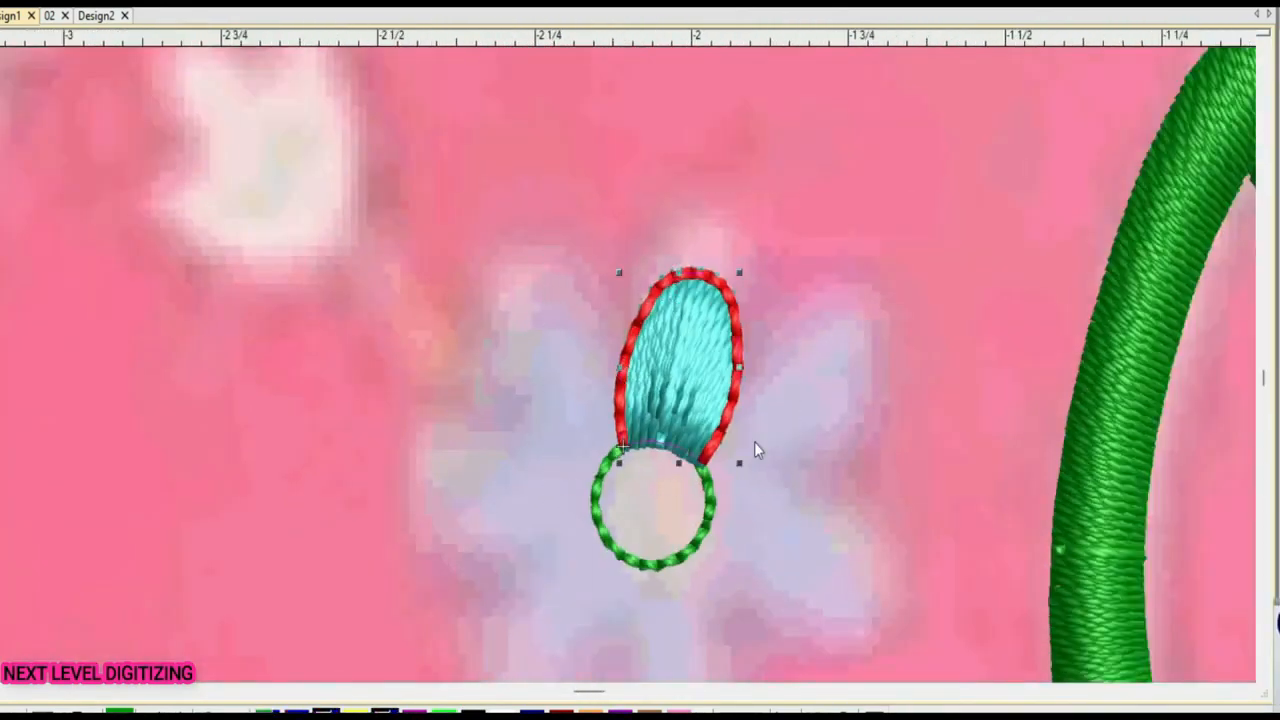
scroll(755, 450, "up", 1)
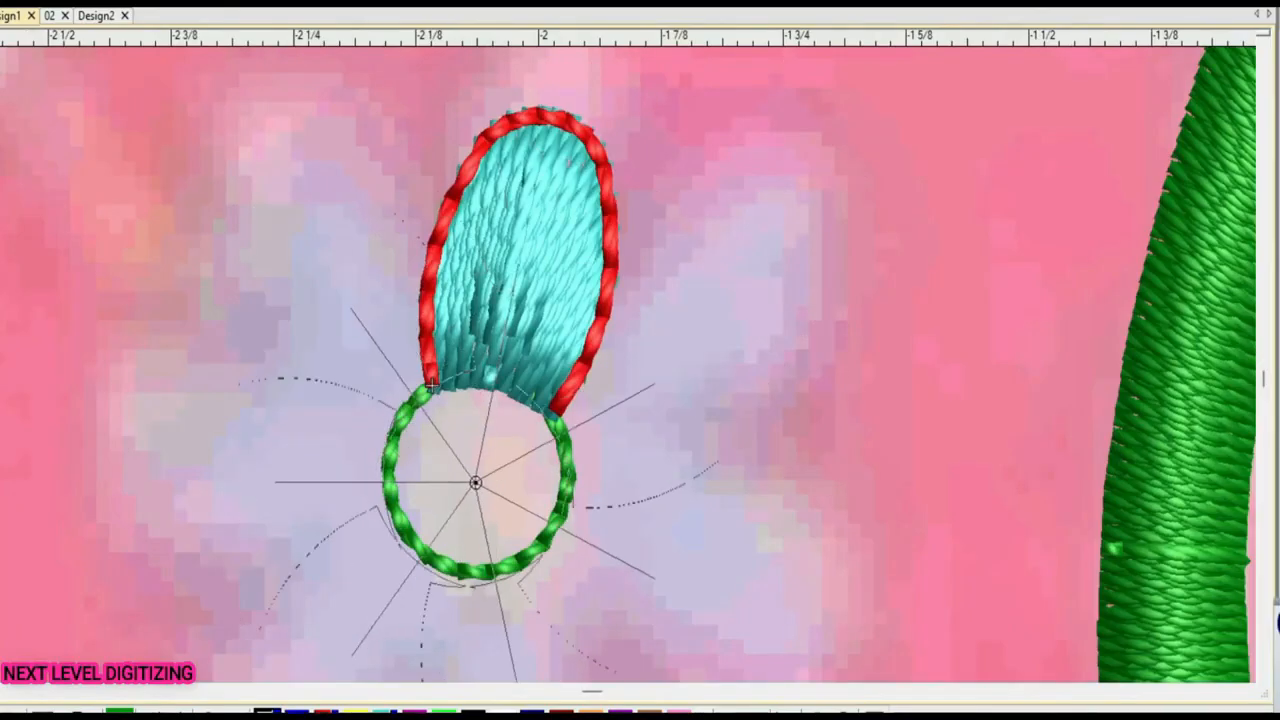
Repeat the petal and its red outline around the centre circle to form a seven-petal flower
left_click(475, 483)
left_click(755, 369)
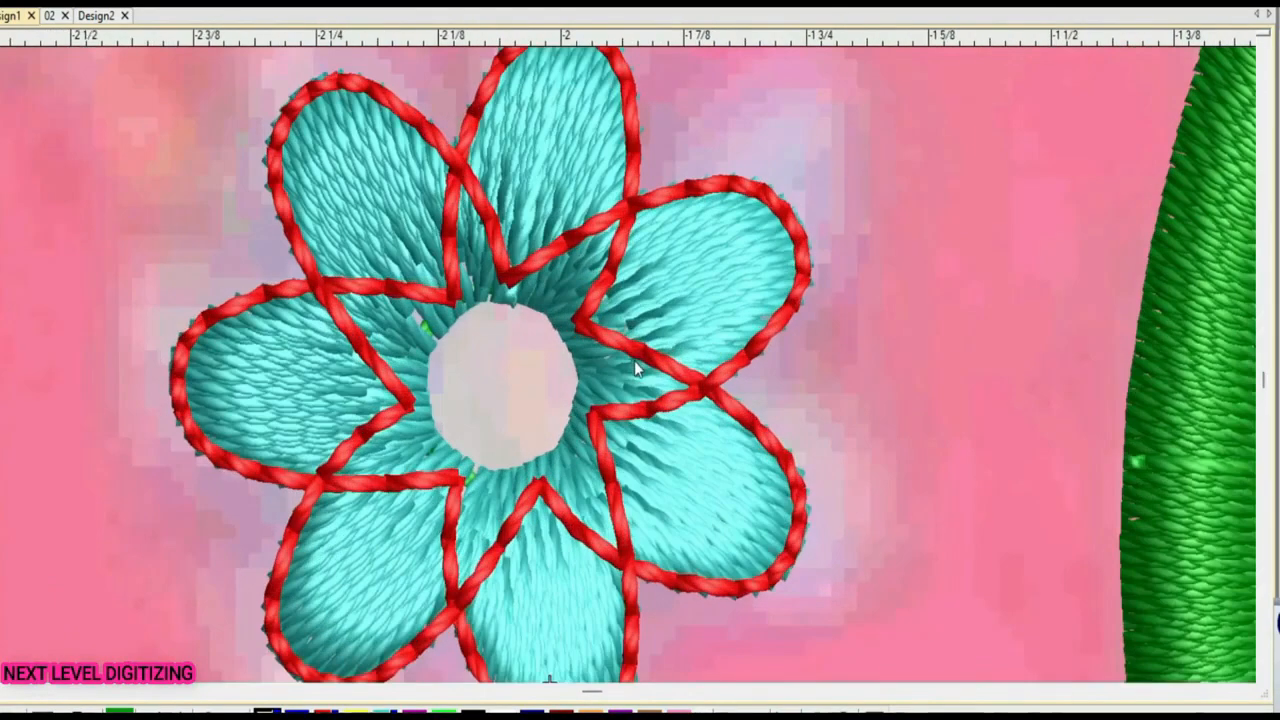
key("h")
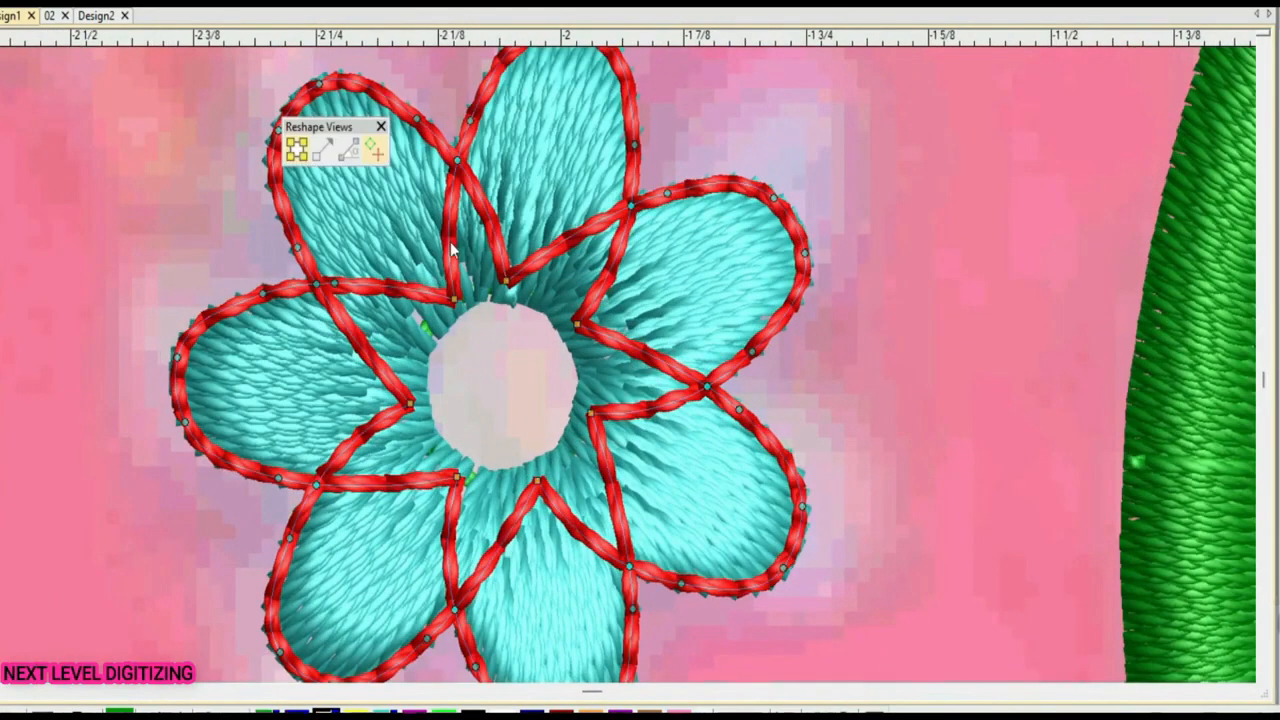
key("Escape")
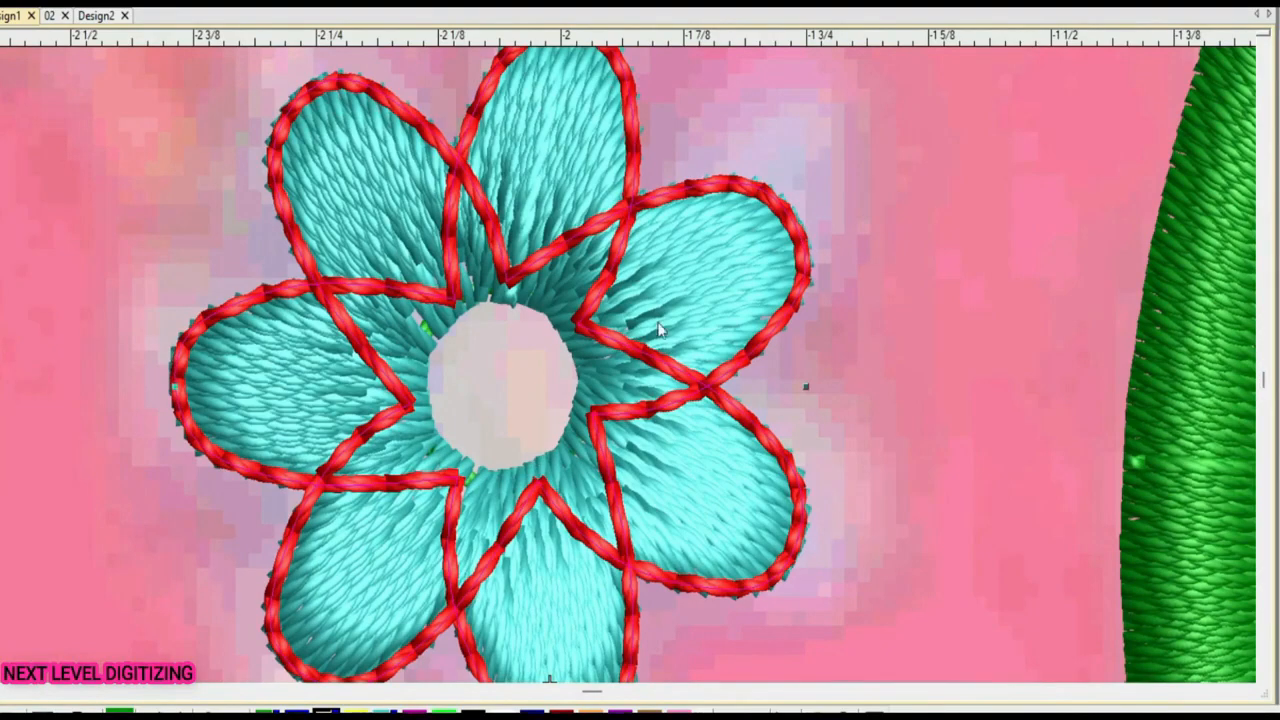
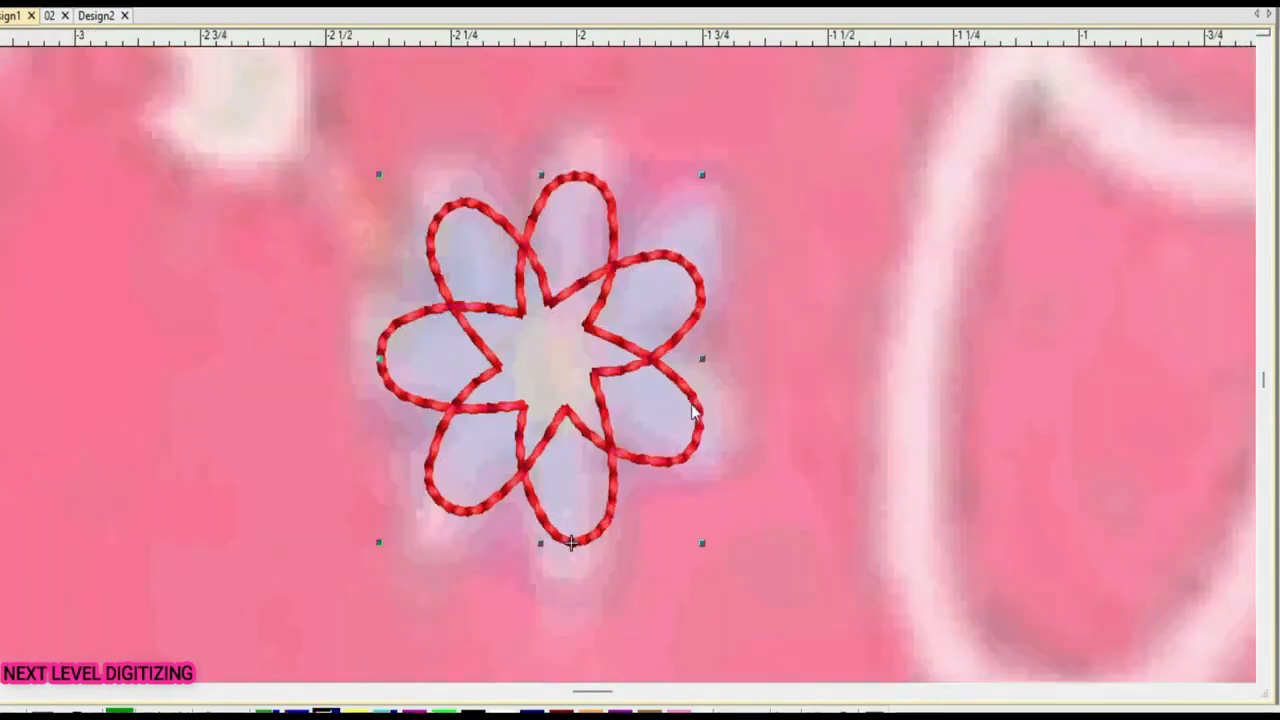
Limit the display to the Red objects with View by Color to isolate the petal outlines
right_click(570, 283)
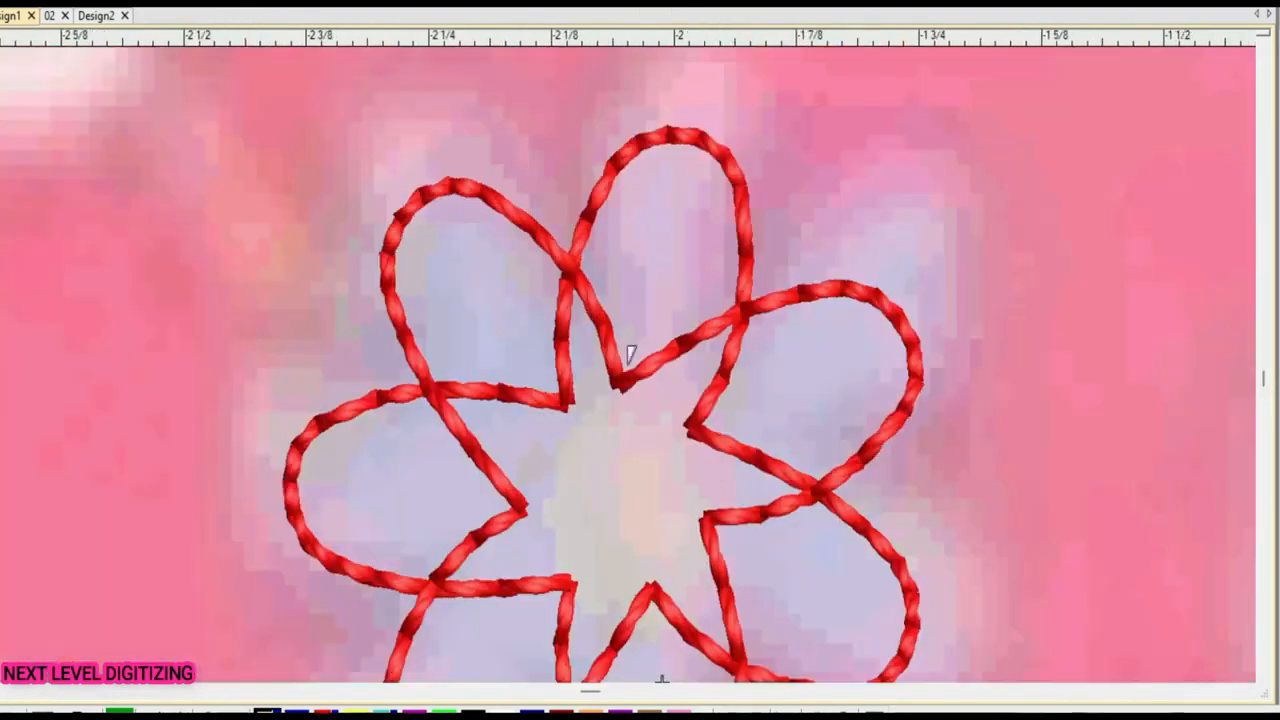
left_click(634, 314)
left_click(606, 471)
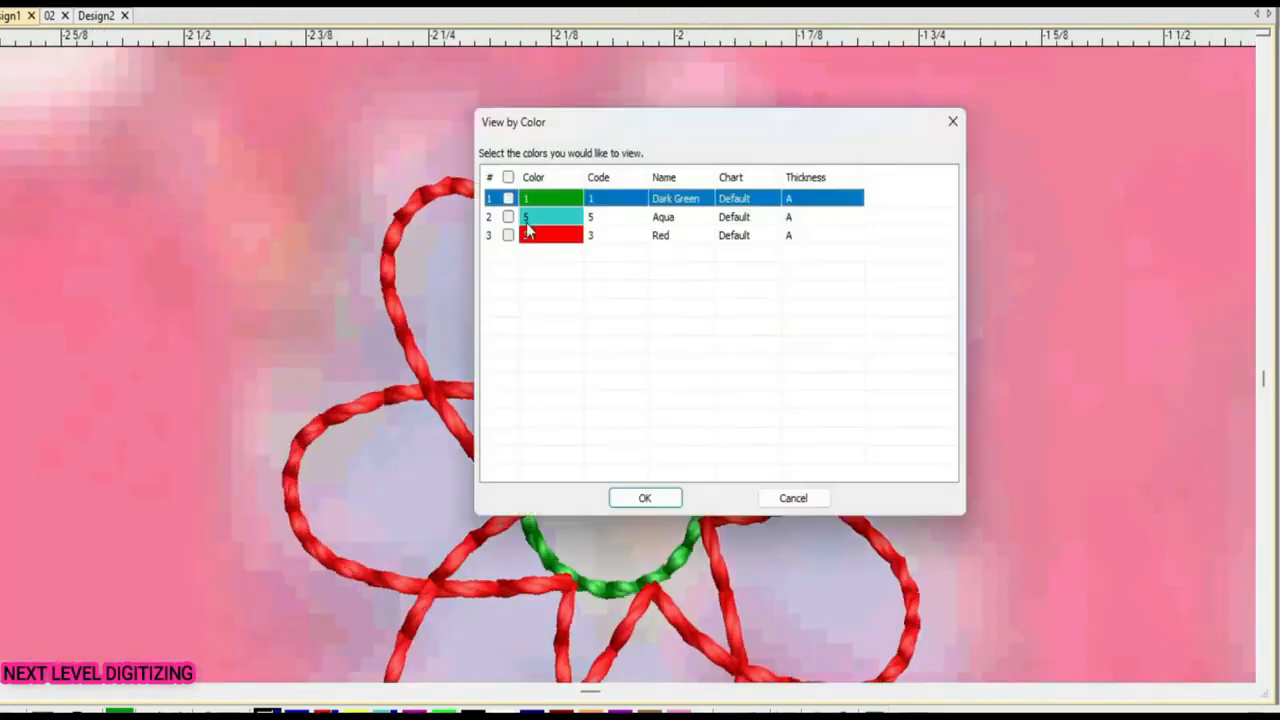
left_click(540, 235)
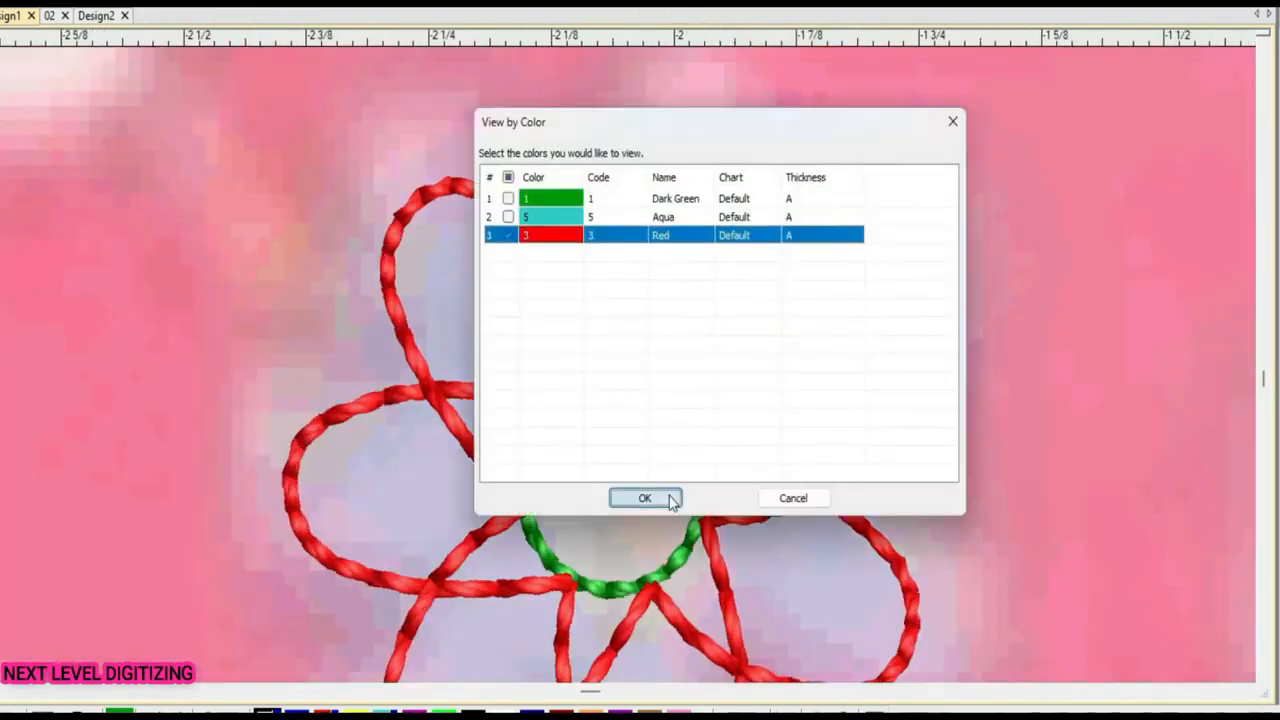
left_click(645, 498)
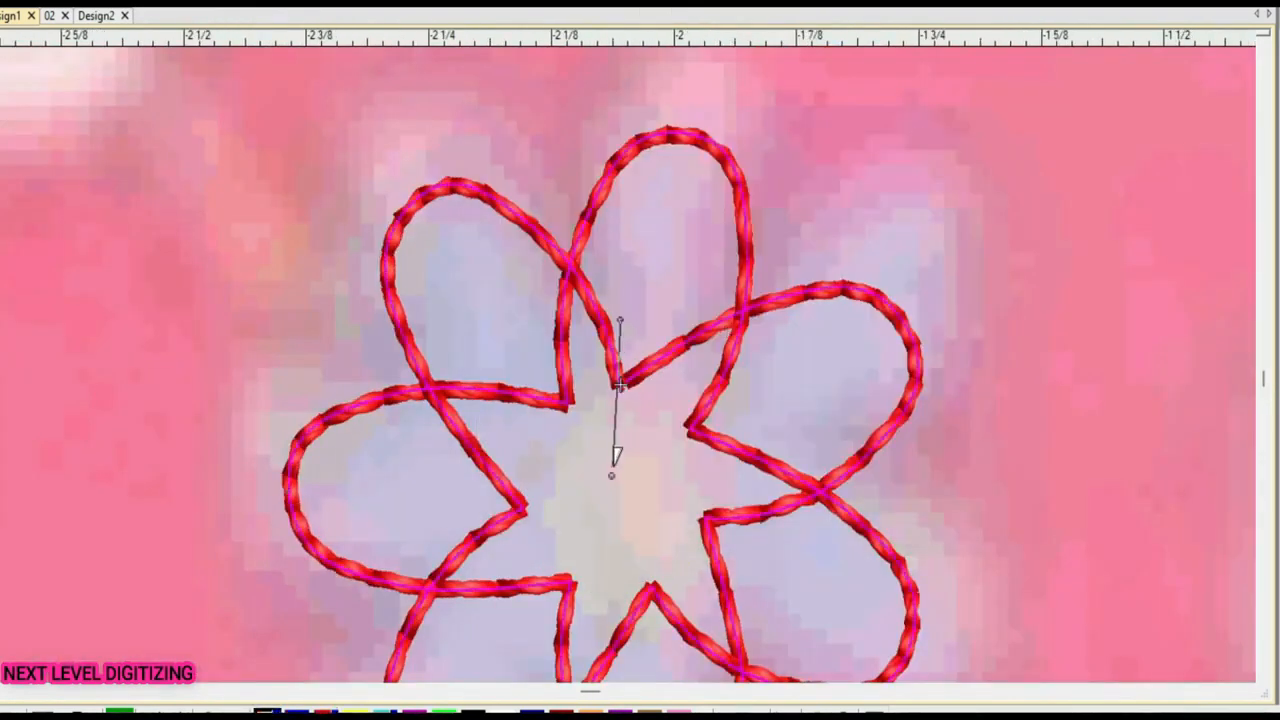
Cut the red petal outlines with the knife at their inner corners around the flower's centre
key("space")
key("space")
key("space")
scroll(678, 484, "down", 2)
key("space")
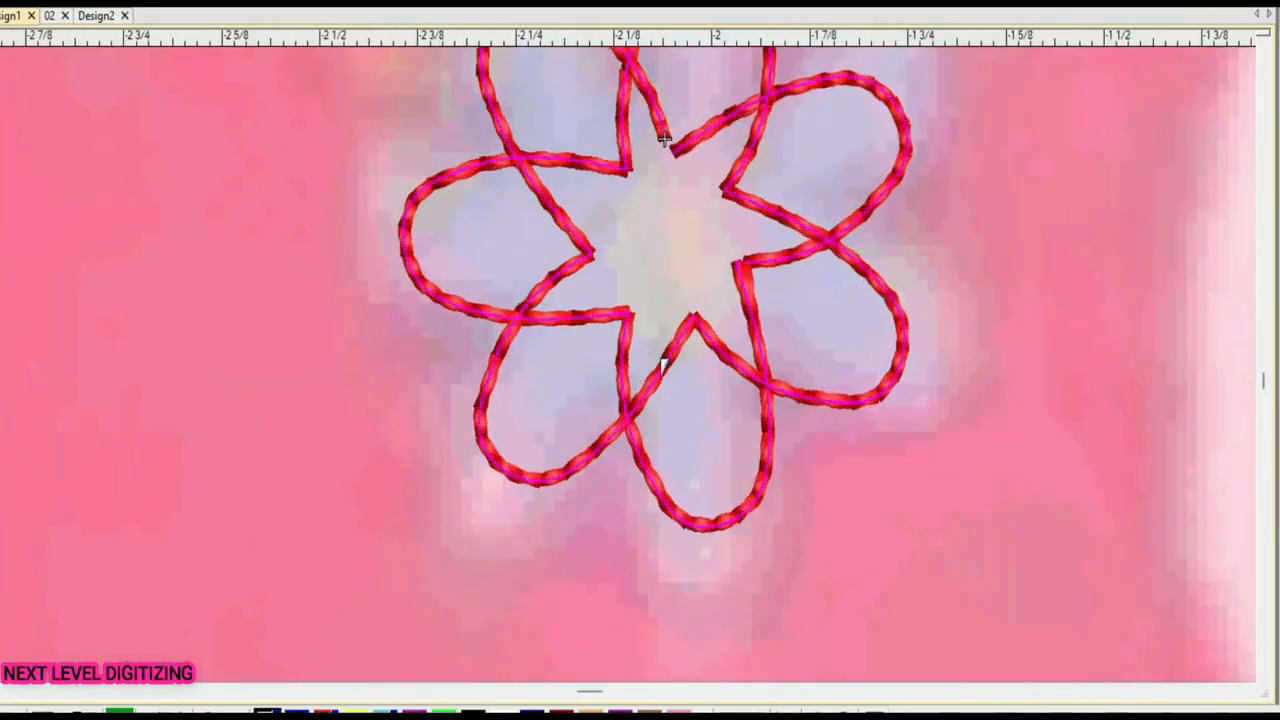
key("space")
scroll(677, 277, "down", 2)
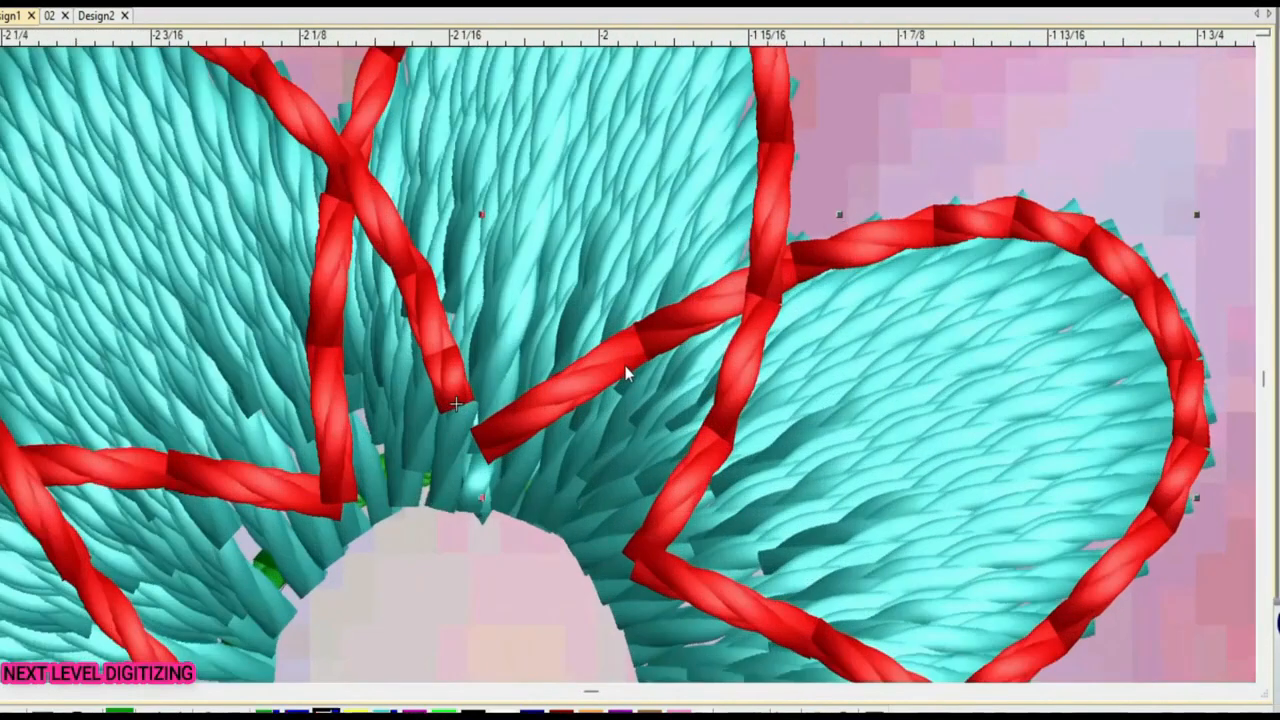
Delete the neighbouring petals' outline segments that overlap the top petal and the left petal
left_click(628, 374)
key("Delete")
scroll(605, 335, "down", 1)
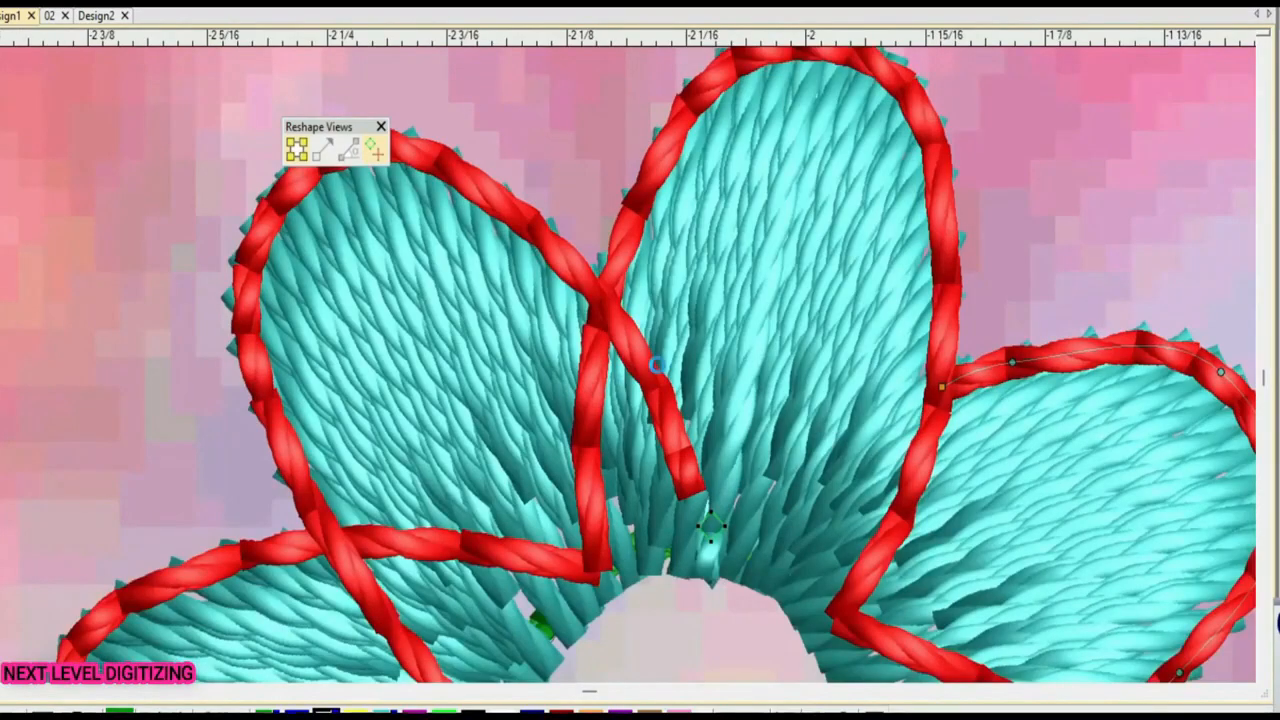
scroll(686, 491, "down", 2)
scroll(625, 460, "up", 2)
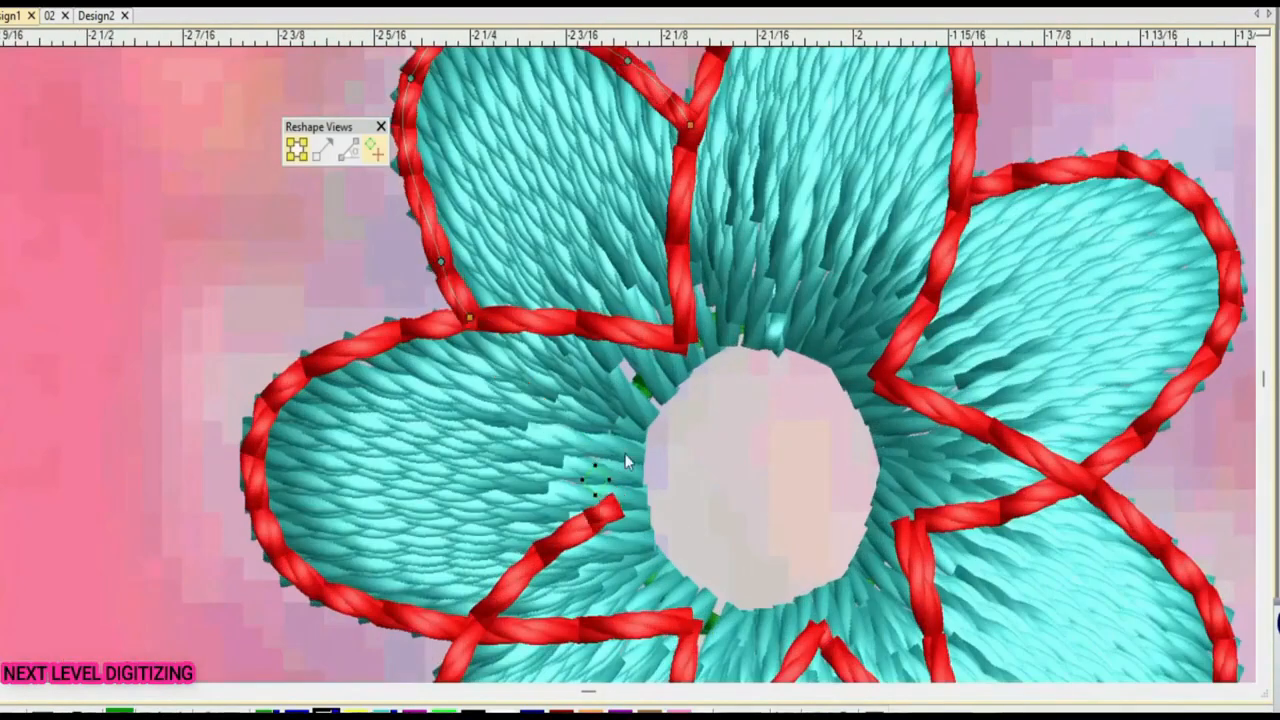
Remove the overlapping inner outline segments of the lower-left and bottom petals
scroll(625, 460, "down", 2)
scroll(625, 460, "up", 2)
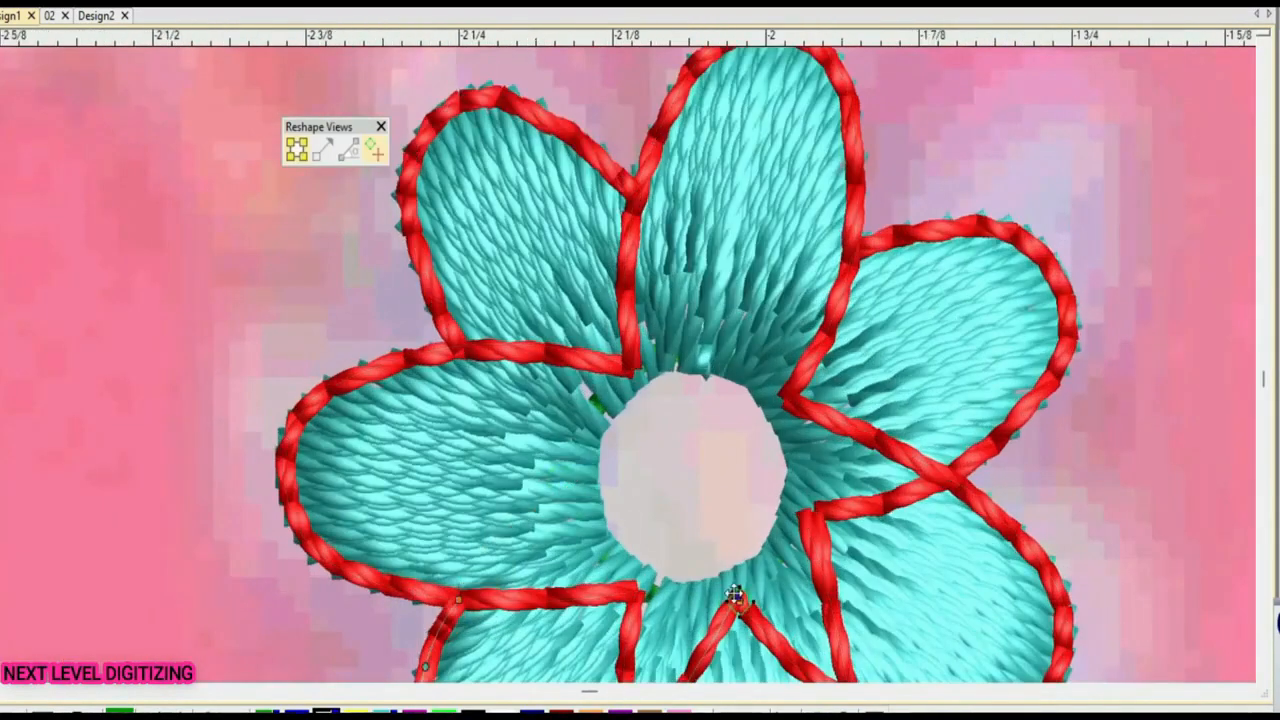
scroll(735, 596, "down", 2)
scroll(540, 385, "up", 2)
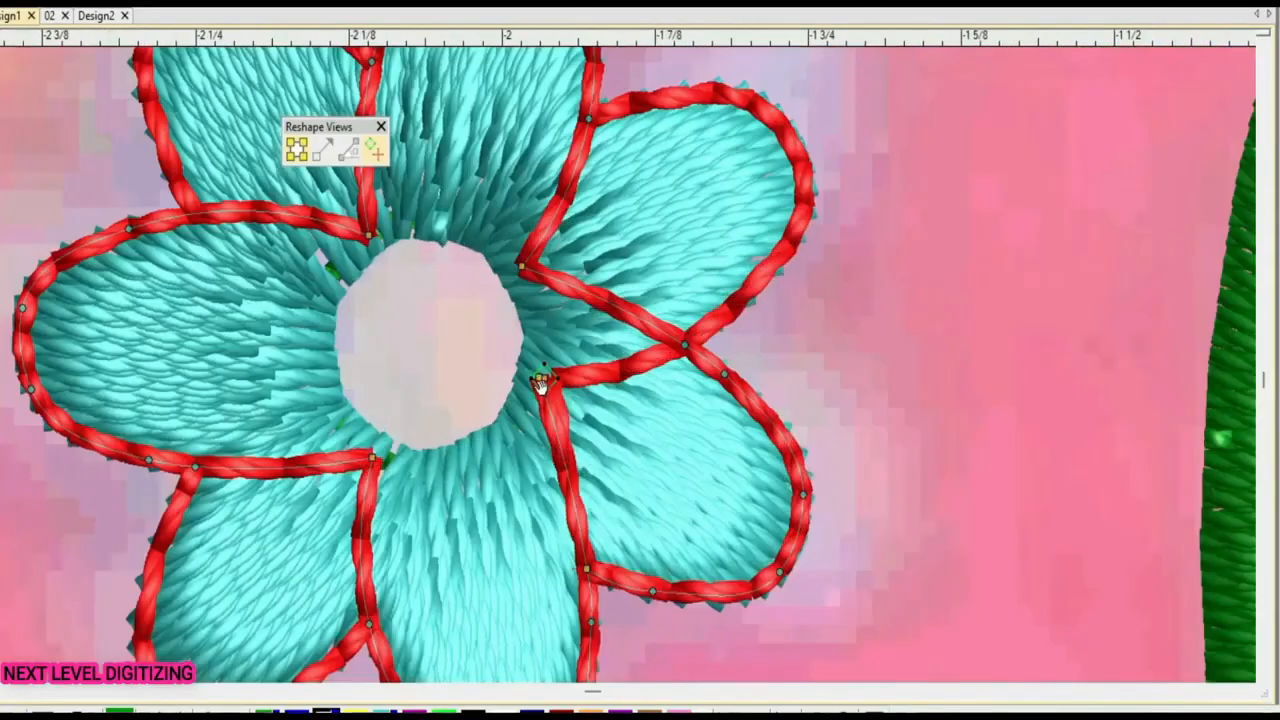
Try to remove the inner outline segments of the lower-right petal
scroll(630, 395, "down", 1)
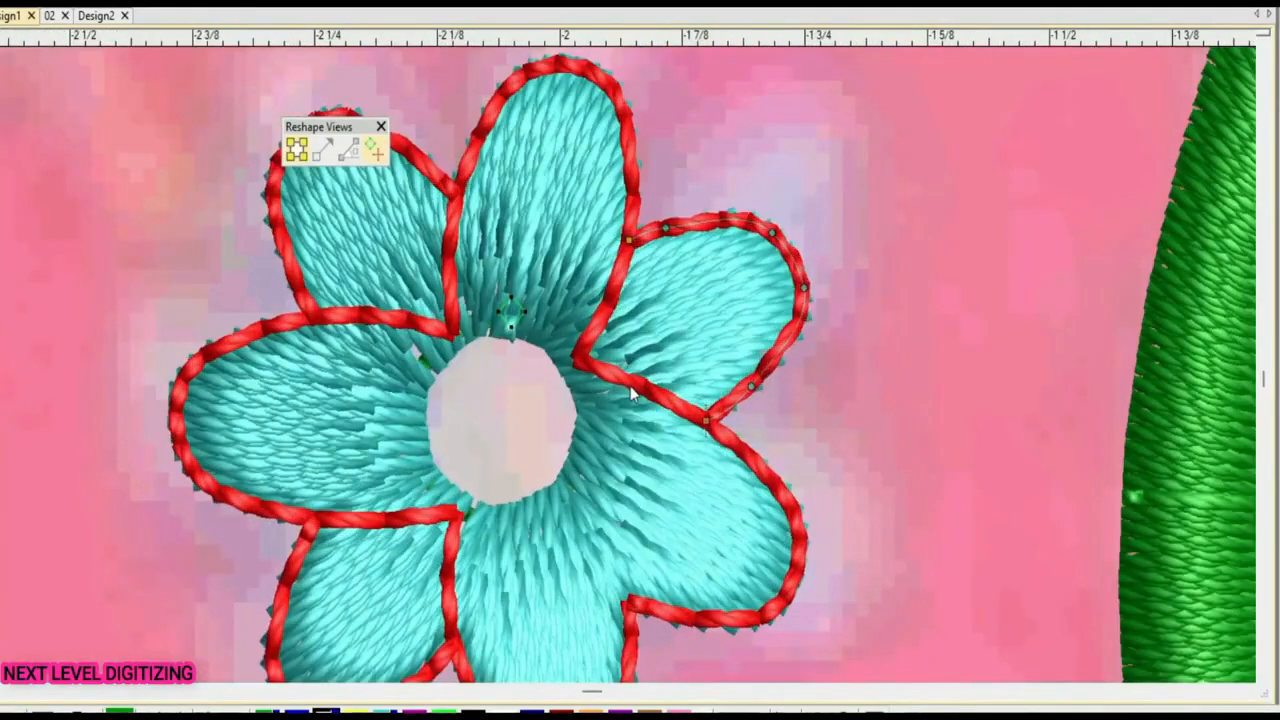
scroll(620, 390, "down", 3)
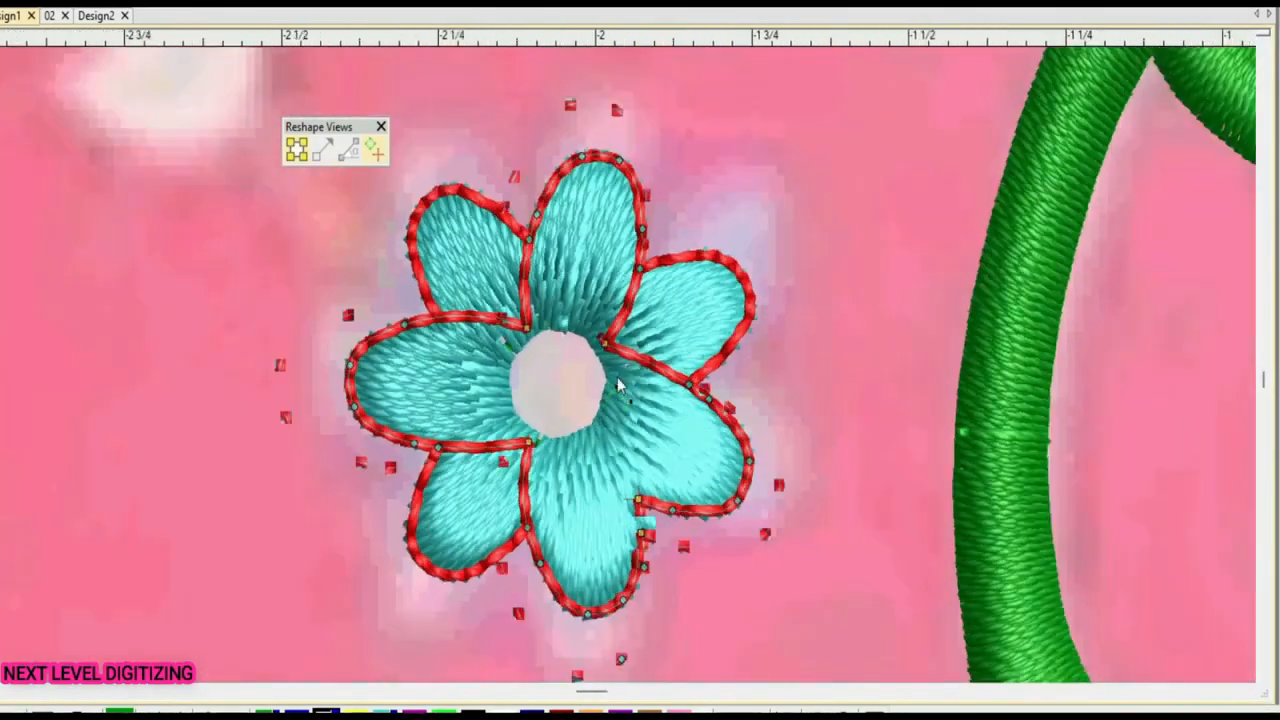
scroll(711, 191, "up", 3)
scroll(603, 140, "down", 2)
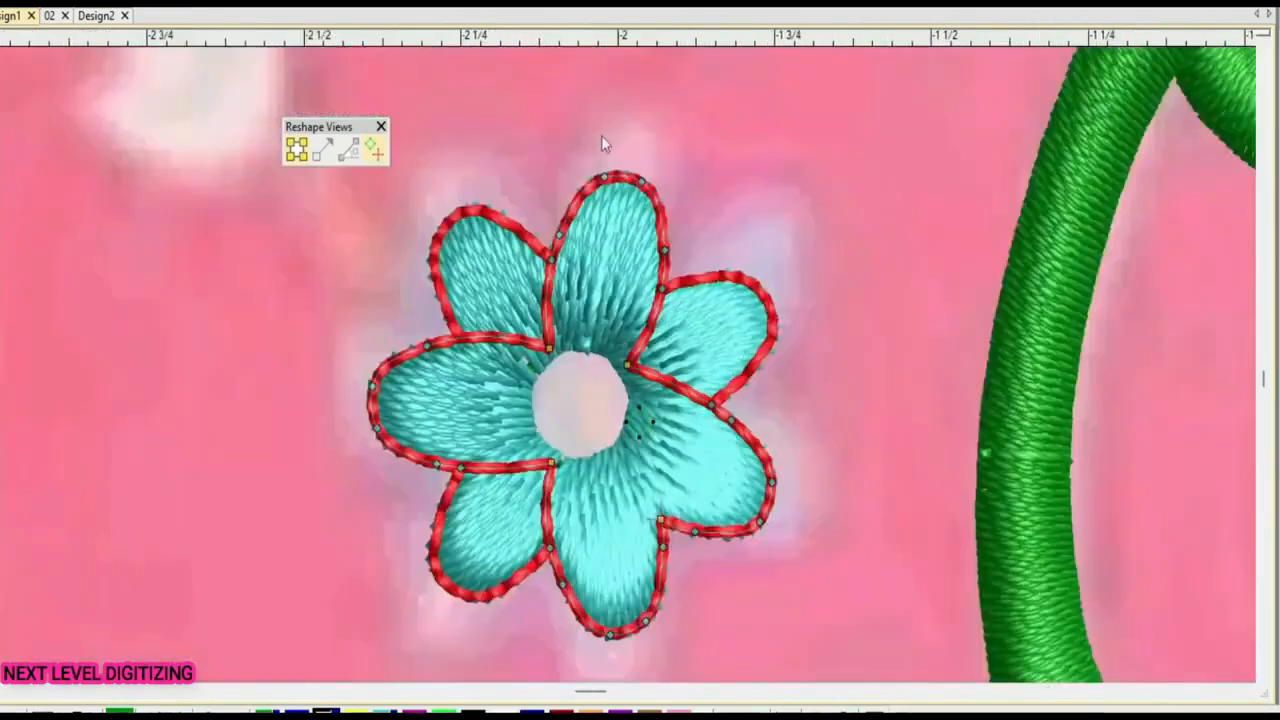
scroll(899, 411, "down", 3)
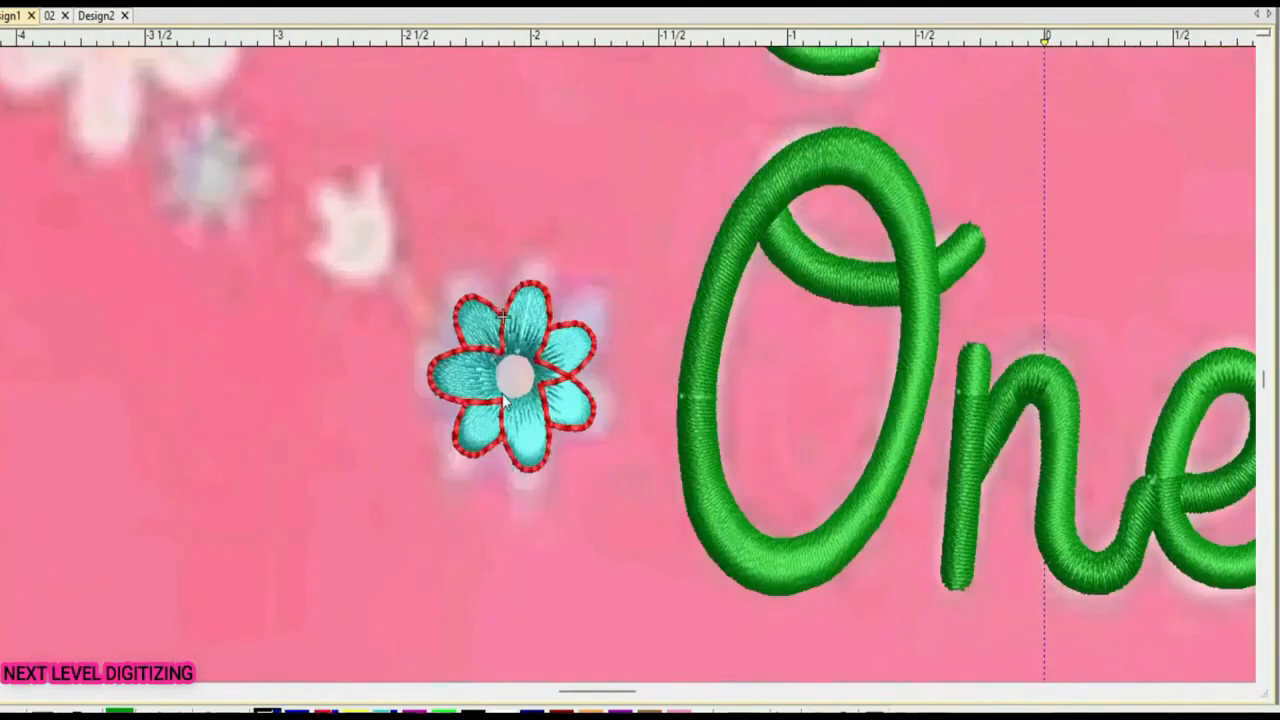
Fill the flower's centre circle, enlarge it slightly over the petal bases and recolor it red
scroll(500, 380, "up", 5)
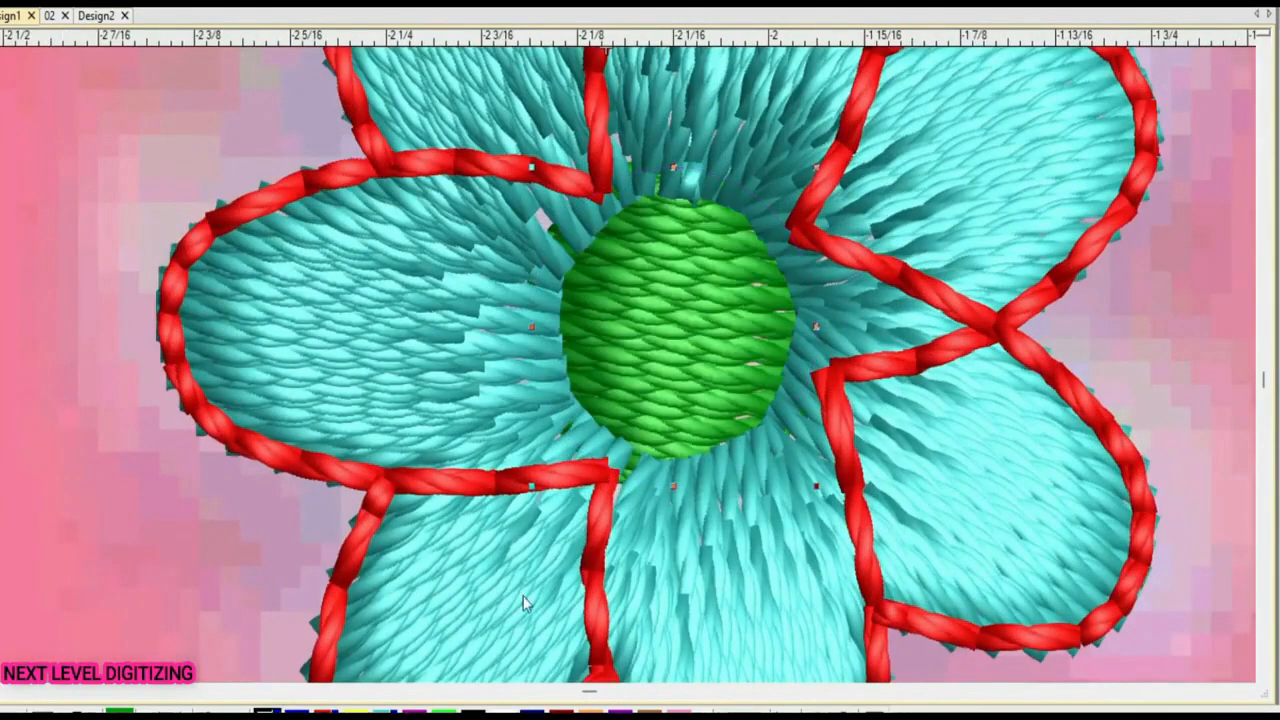
left_click_drag(810, 476, 817, 488)
scroll(817, 488, "down", 3)
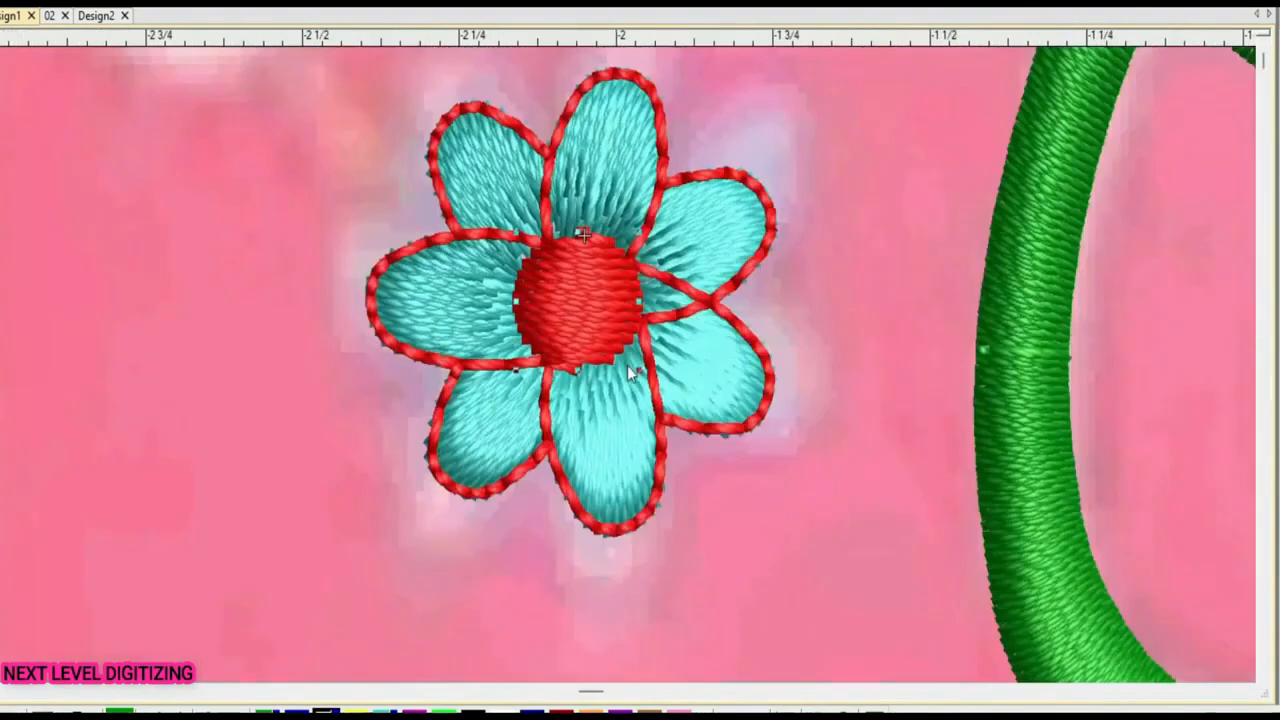
Add a red outline around the flower's centre circle and select the complete flower
scroll(627, 365, "up", 2)
scroll(627, 365, "down", 3)
left_click_drag(355, 176, 771, 552)
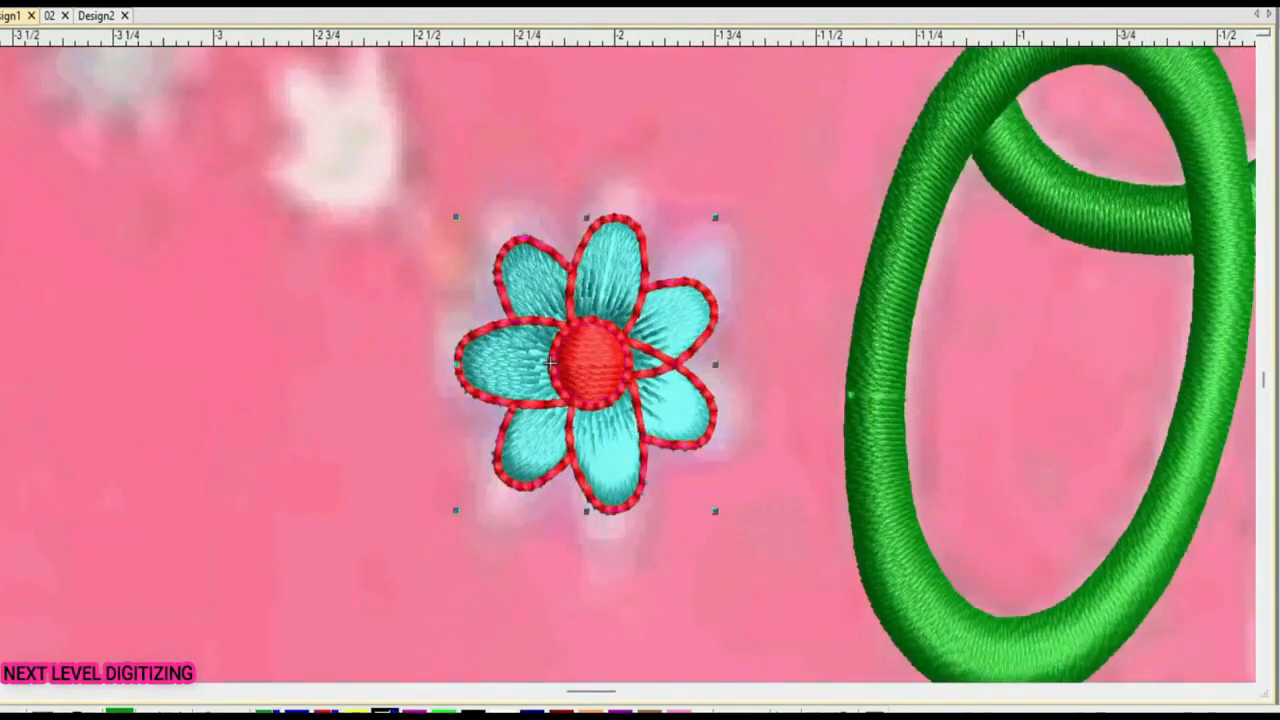
scroll(708, 409, "up", 2)
scroll(600, 365, "down", 5)
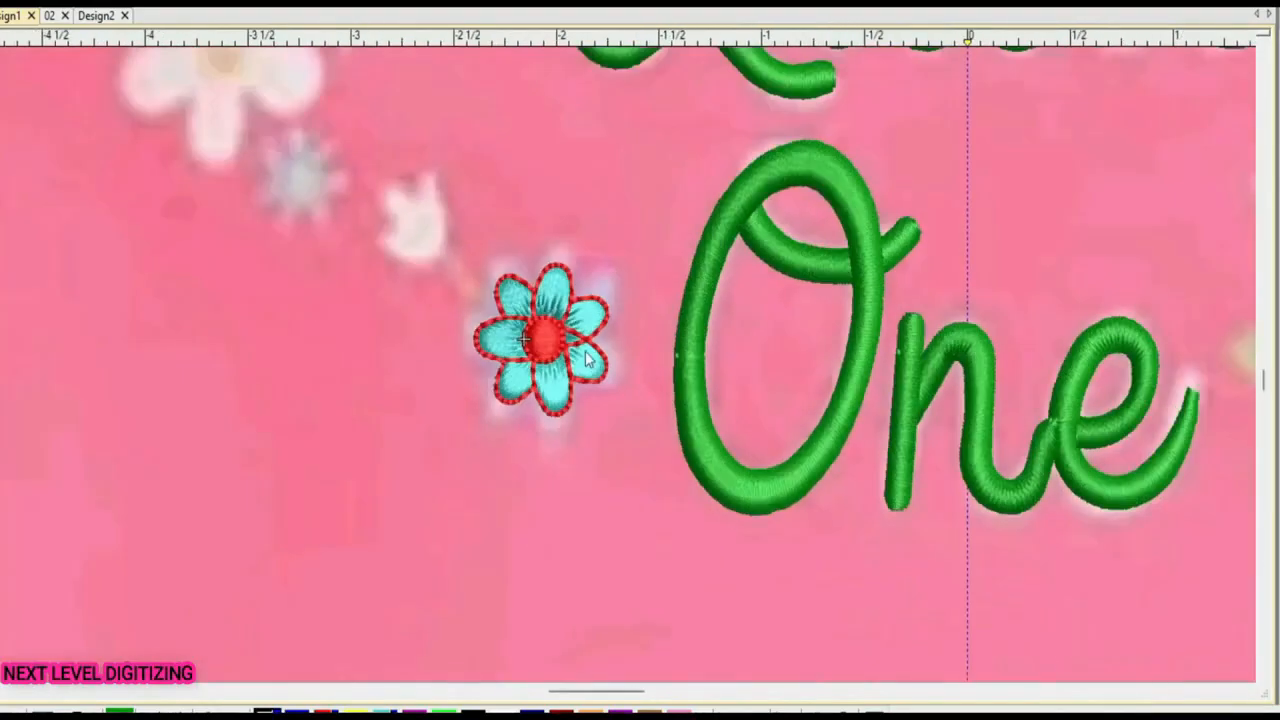
Trace the left half of a petal for the large white flower as a run stitch against a vertical guide
scroll(600, 368, "up", 5)
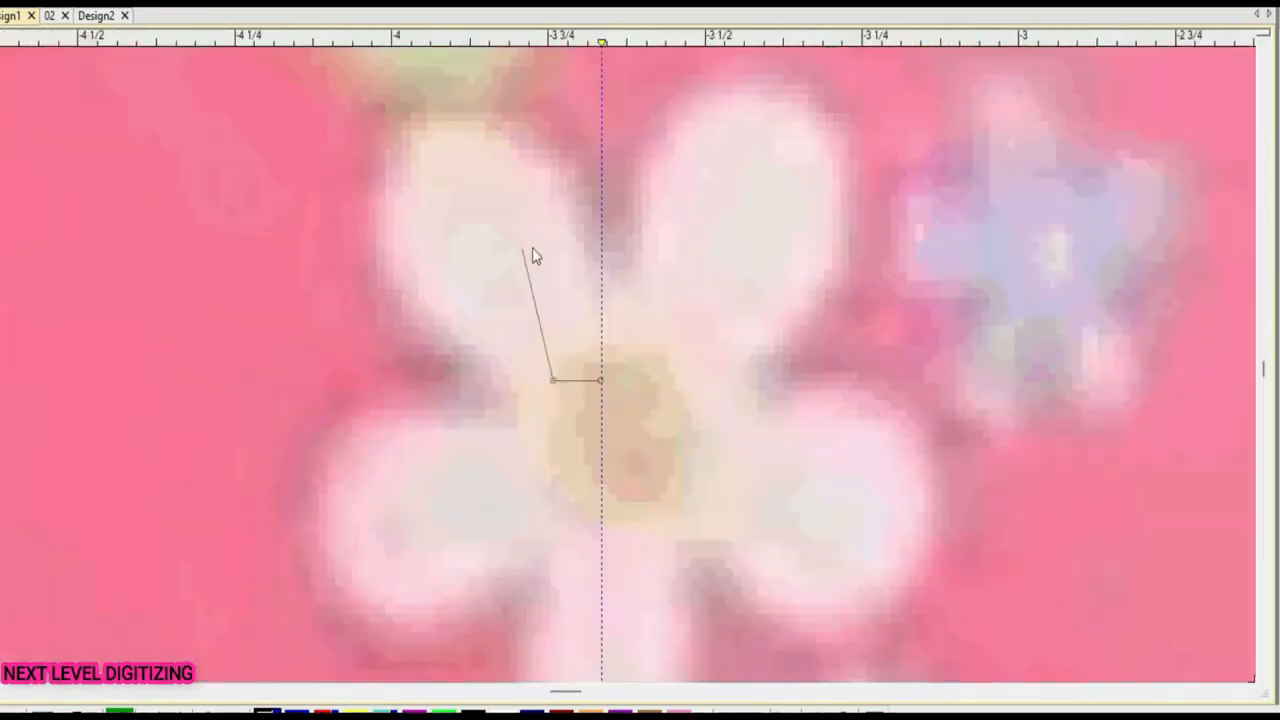
left_click(550, 180)
left_click(536, 126)
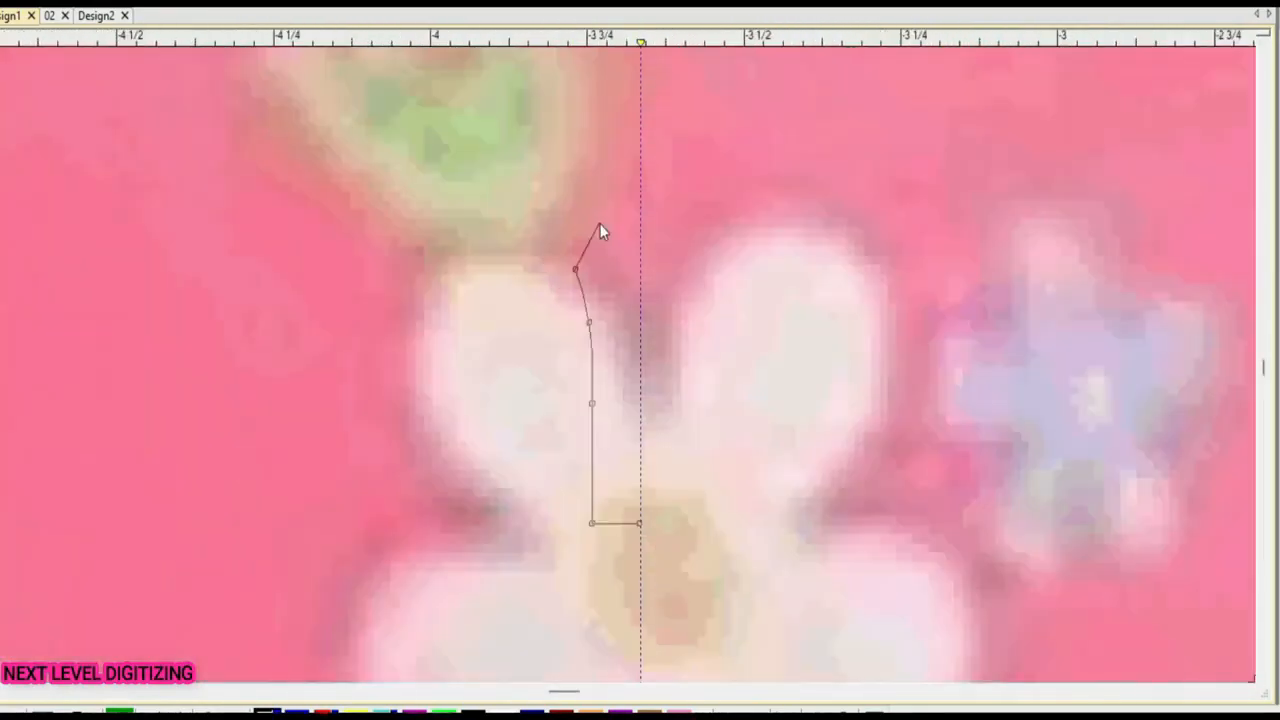
key("Return")
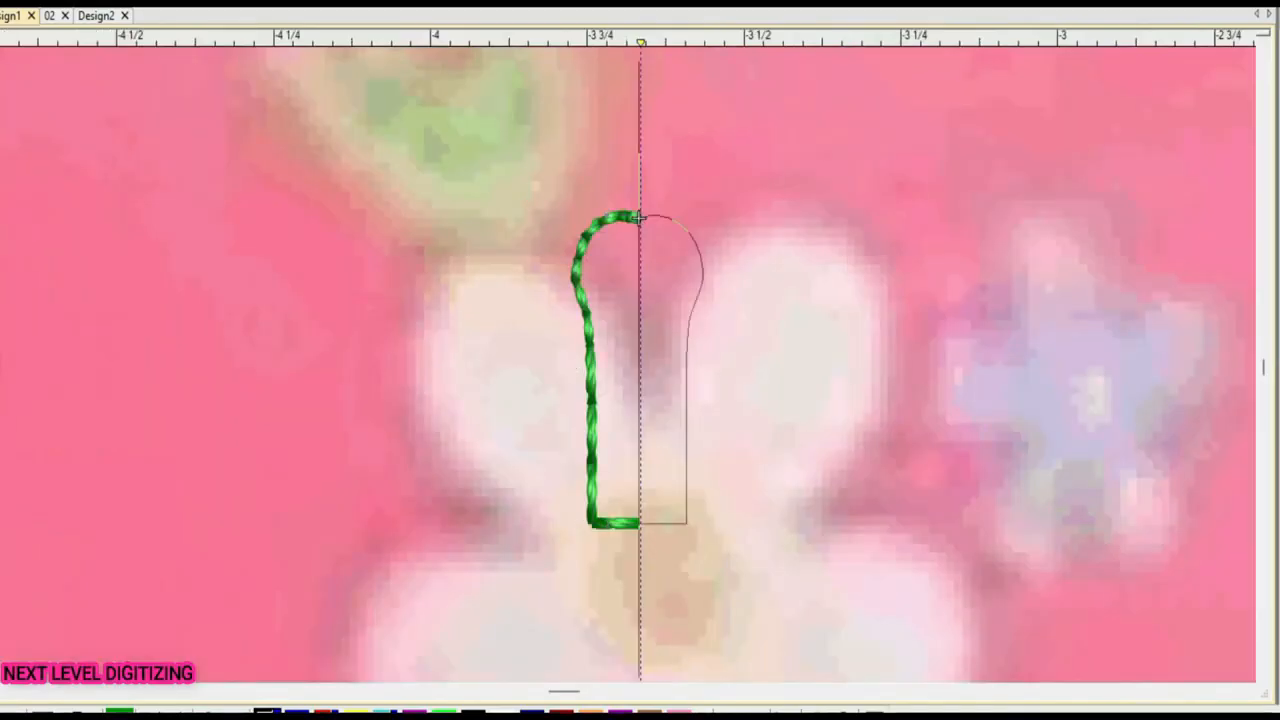
Try to mirror the half petal and narrow the outline by nudging its left-side nodes inward
key("h")
scroll(566, 389, "up", 2)
scroll(604, 290, "down", 3)
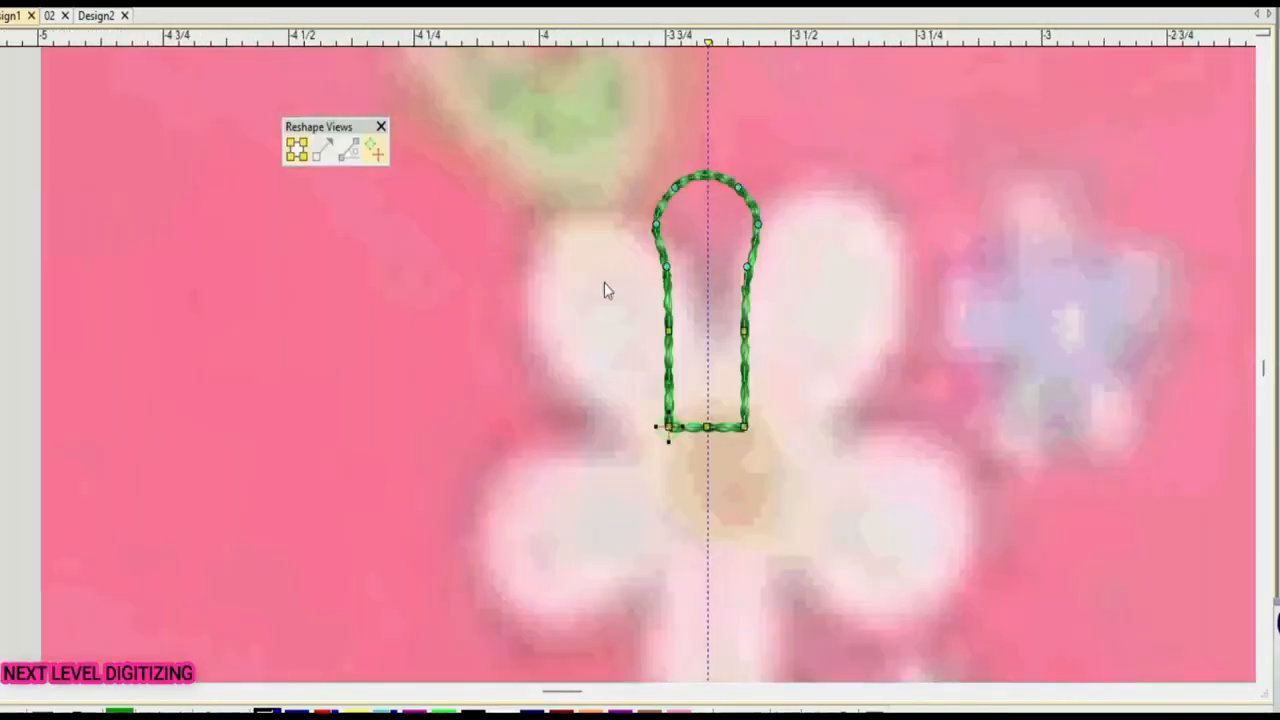
left_click_drag(690, 415, 690, 416)
key("Right")
left_click_drag(788, 154, 781, 180)
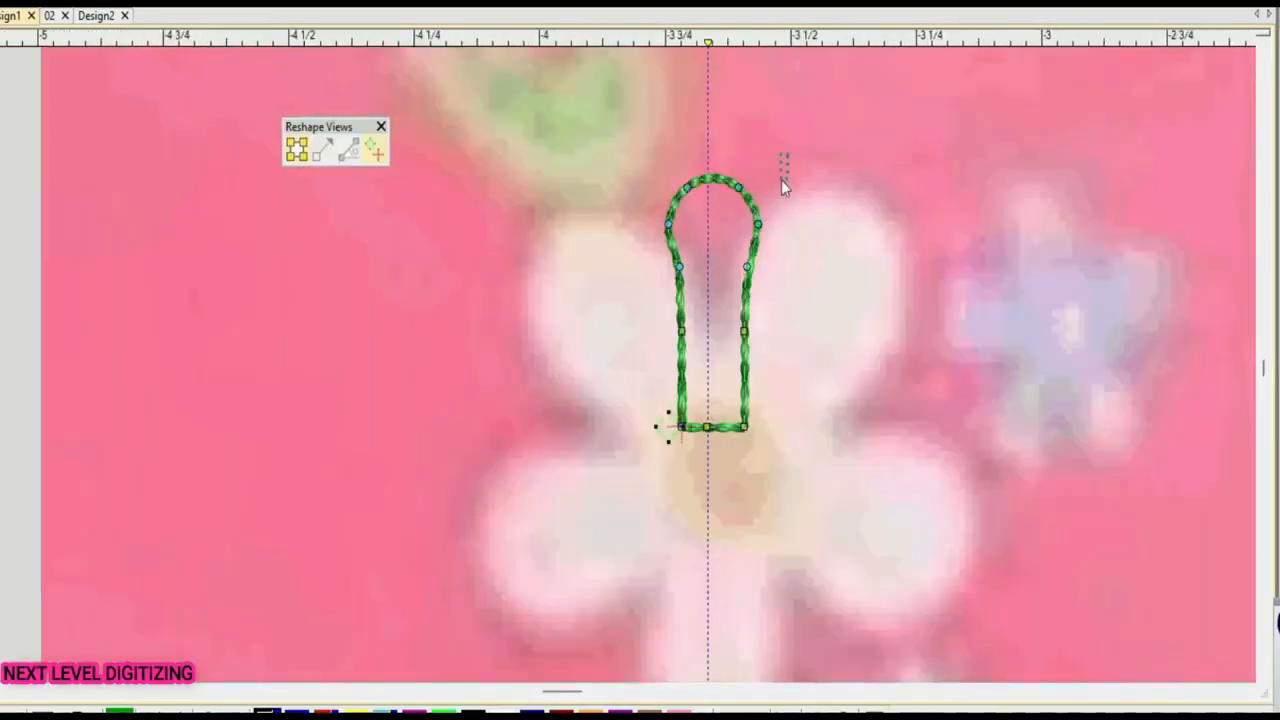
key("ctrl+z")
key("ctrl+z")
Narrow the half petal by nudging its left-side nodes, including the lower ones, closer to the guide
left_click_drag(594, 169, 687, 460)
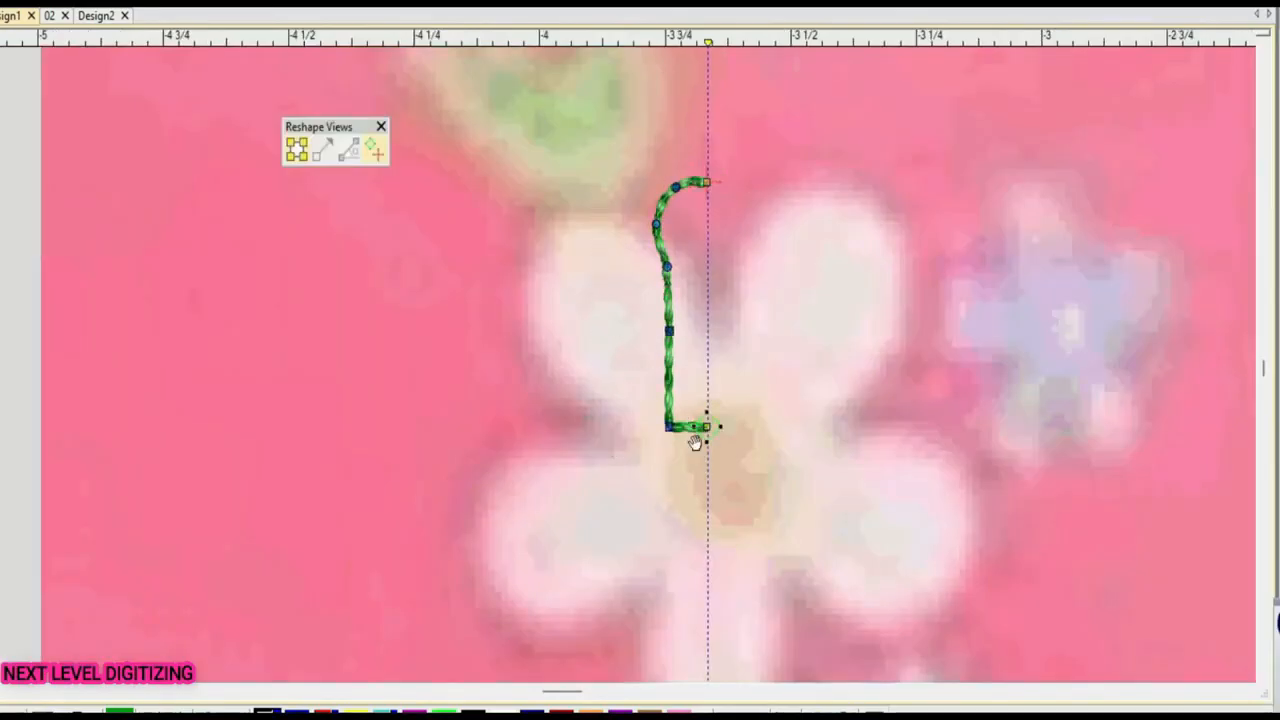
key("Right")
scroll(645, 470, "up", 2)
left_click_drag(694, 647, 666, 503)
key("Right")
key("Right")
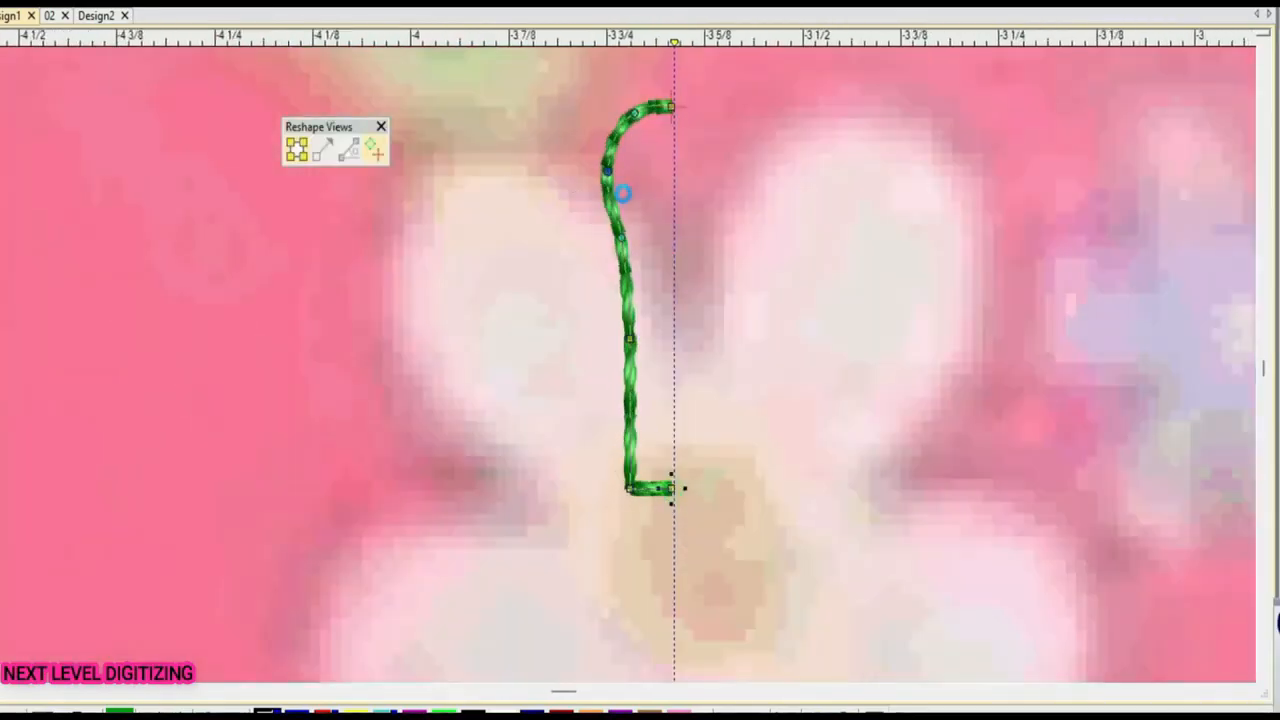
Mirror the half petal across the guide into a closed outline and shorten it by raising its base nodes
key("Escape")
key("ctrl+shift+h")
left_click(734, 226)
key("h")
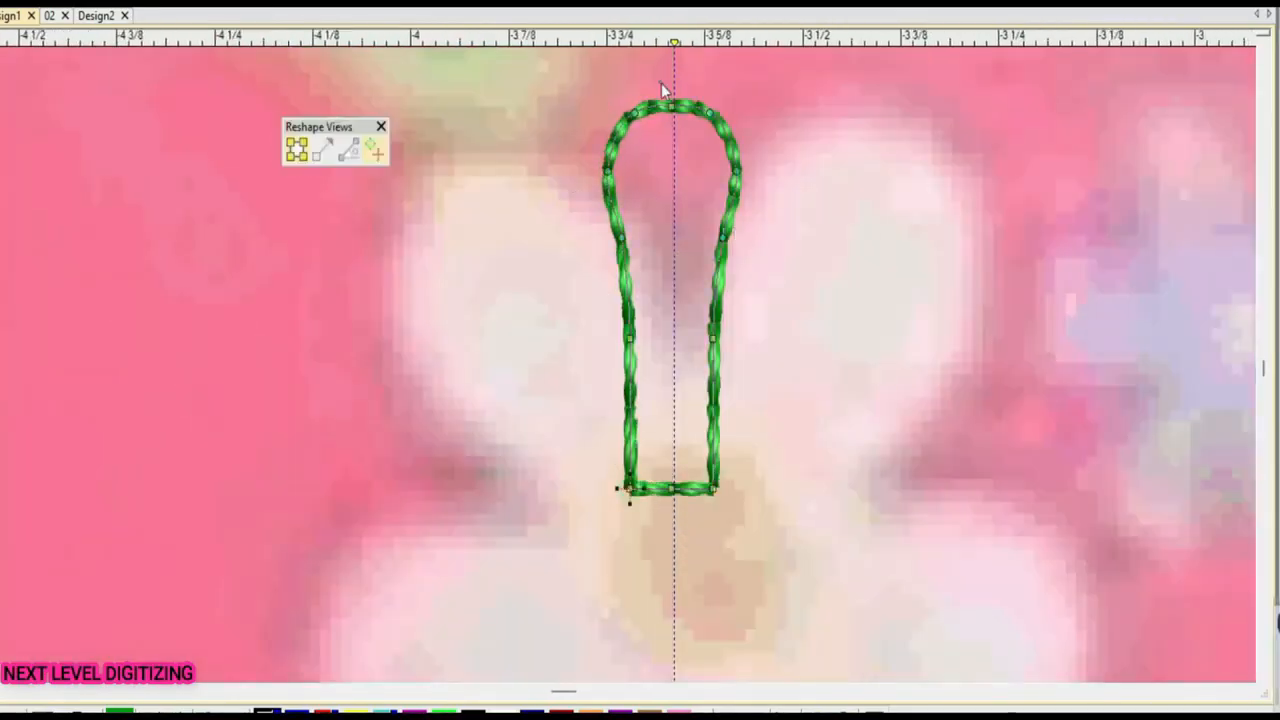
scroll(617, 383, "down", 2)
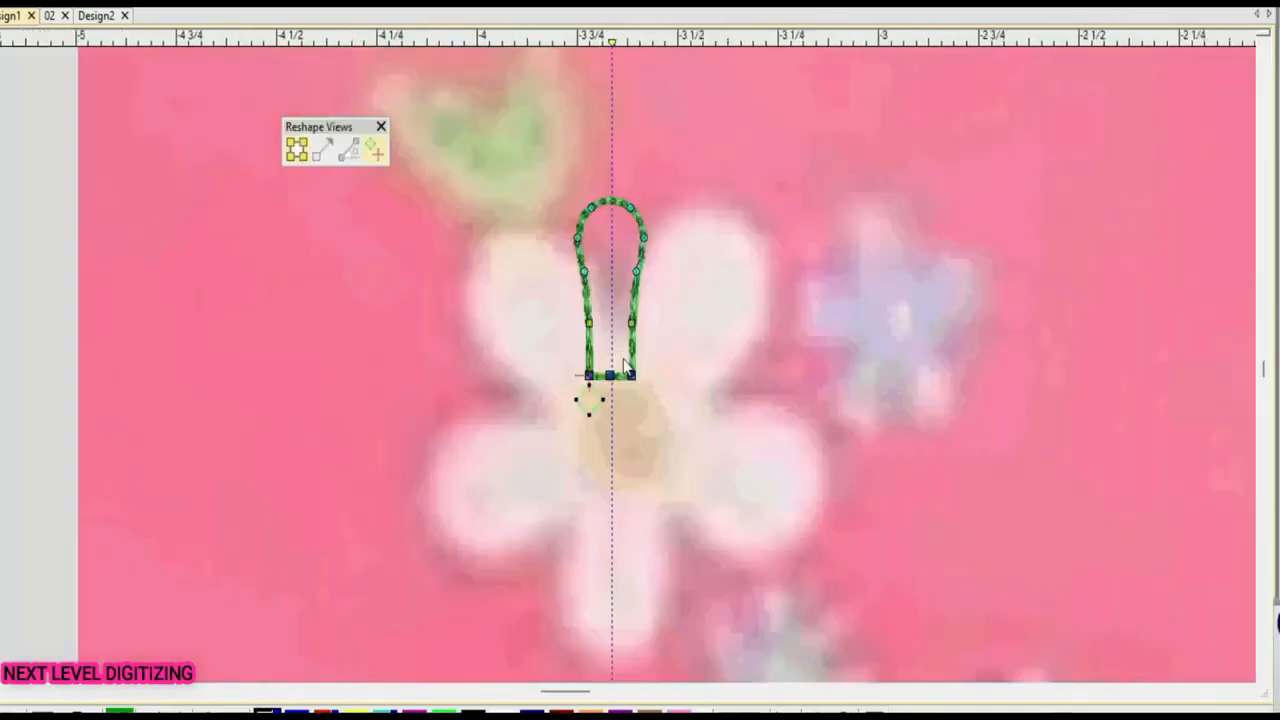
Fill the large white flower's petal with stitches and lay horizontal stitch angles across it at several heights
scroll(617, 383, "up", 2)
key("Escape")
left_click(584, 413)
left_click(709, 408)
left_click(566, 311)
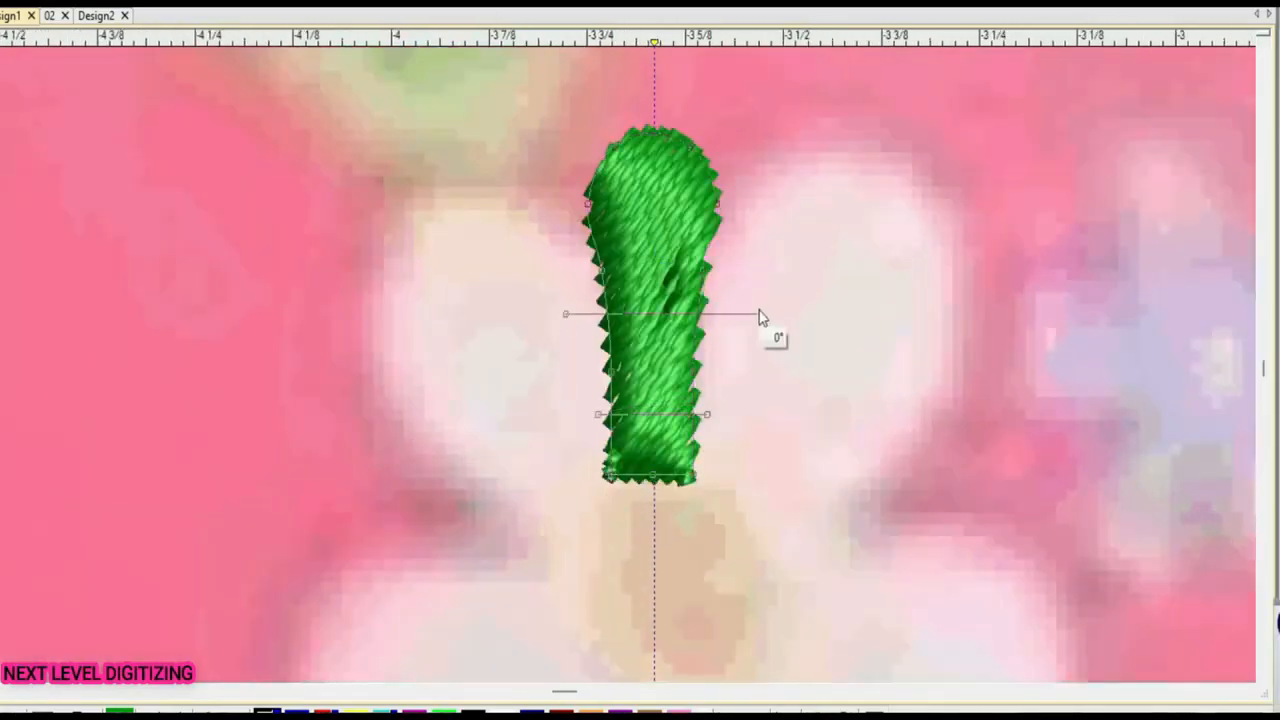
left_click(759, 311)
key("Return")
key("h")
scroll(590, 425, "down", 2)
scroll(628, 375, "up", 2)
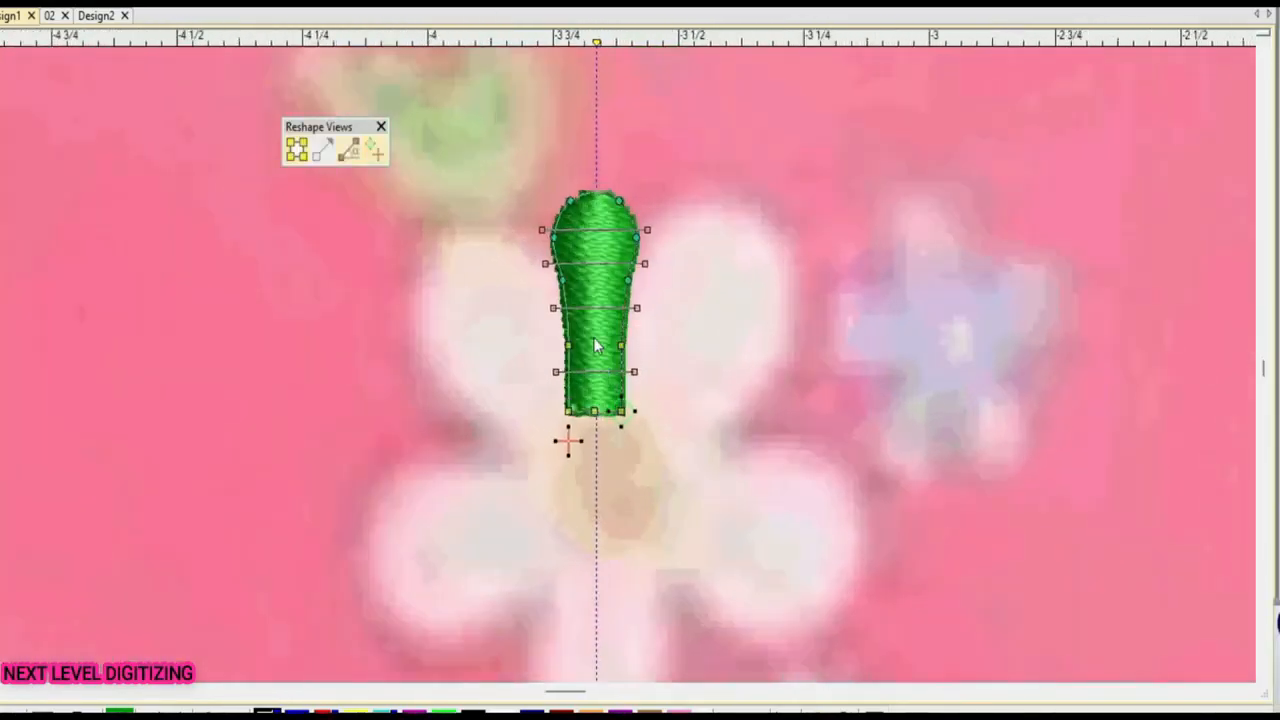
key("Escape")
Try repeating the petal as a six-petal wreath centred just below its base, merging the overlapped objects
scroll(620, 365, "up", 2)
key("ctrl+v")
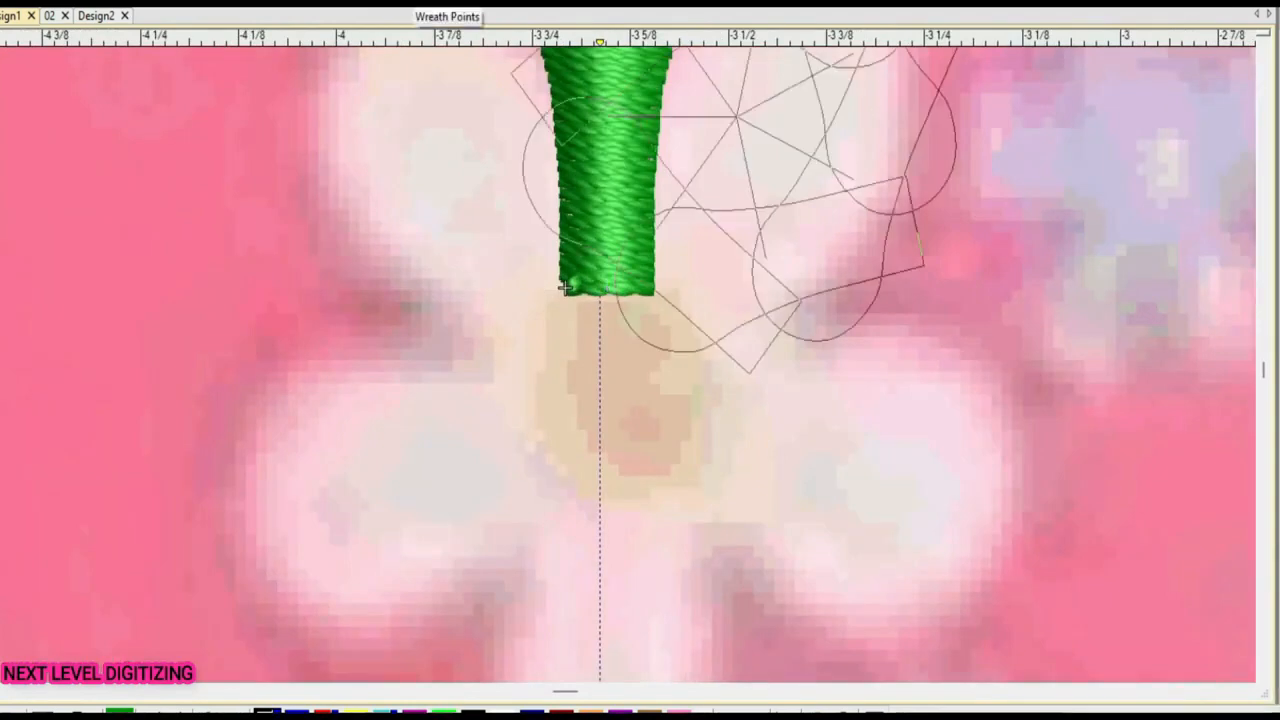
left_click(602, 322)
key("Return")
scroll(627, 365, "down", 4)
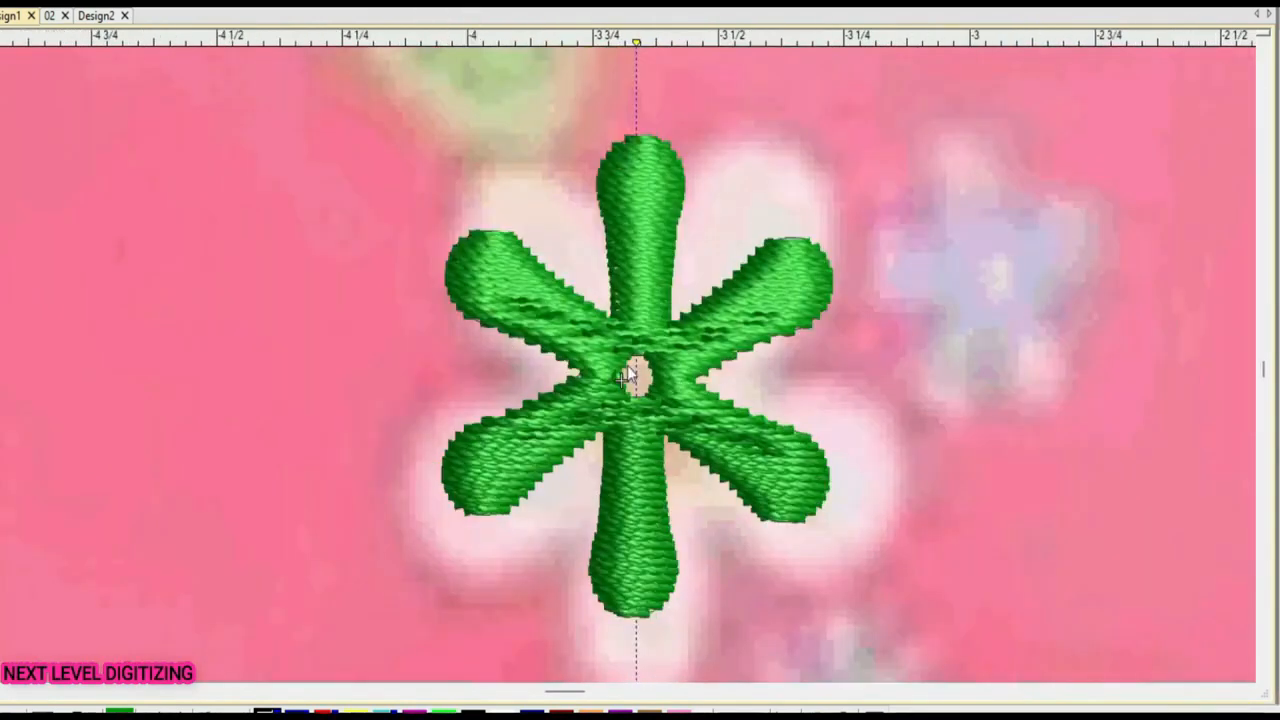
key("ctrl+z")
Try a six-petal wreath centred directly on the petal's base edge, without merging the overlapped objects
key("ctrl+v")
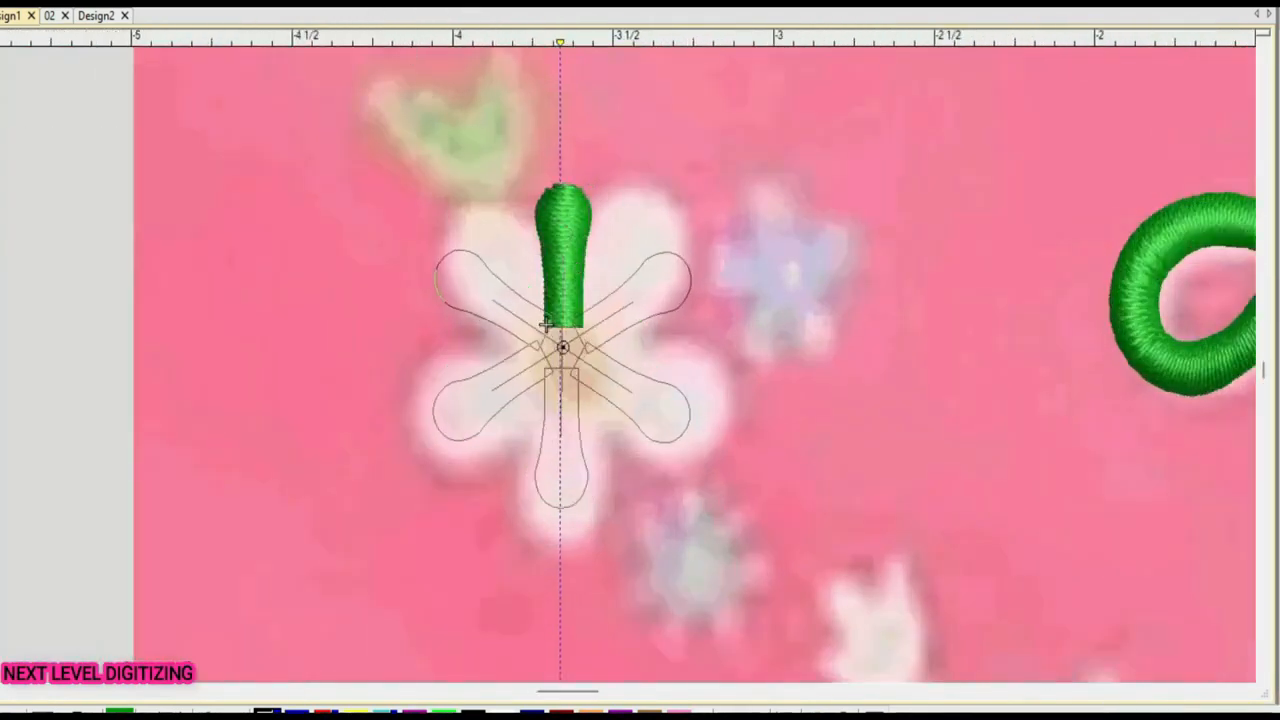
scroll(560, 343, "up", 4)
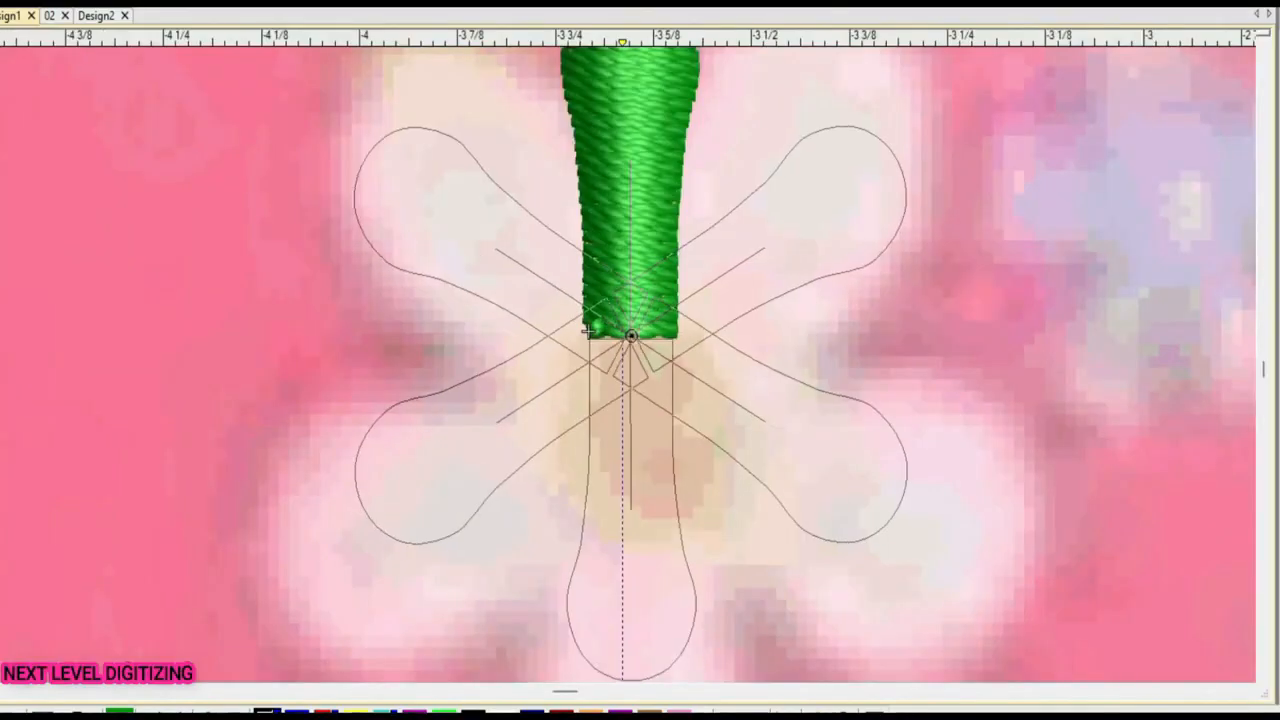
left_click(617, 332)
left_click(797, 369)
scroll(649, 376, "down", 4)
scroll(627, 365, "up", 4)
scroll(627, 365, "down", 4)
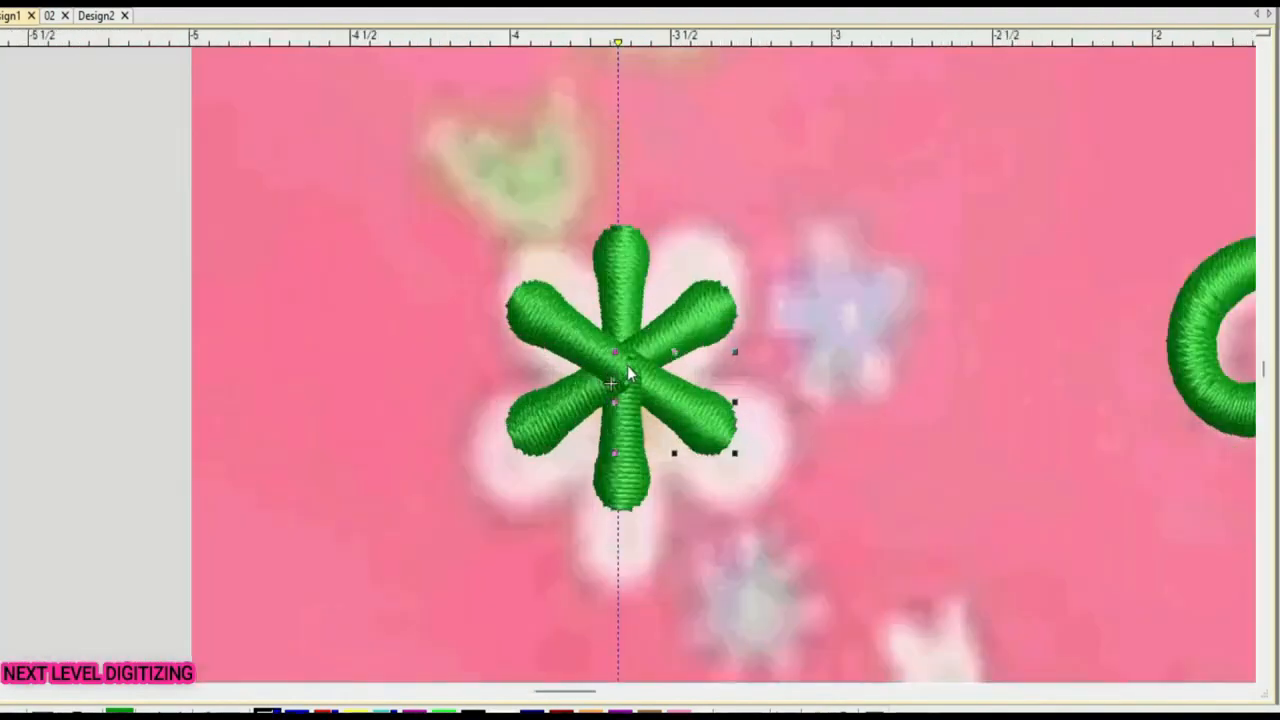
scroll(627, 365, "up", 4)
key("ctrl+z")
Repeat the petal as a six-petal wreath centred just below its base, keeping the overlapped objects unmerged
key("ctrl+v")
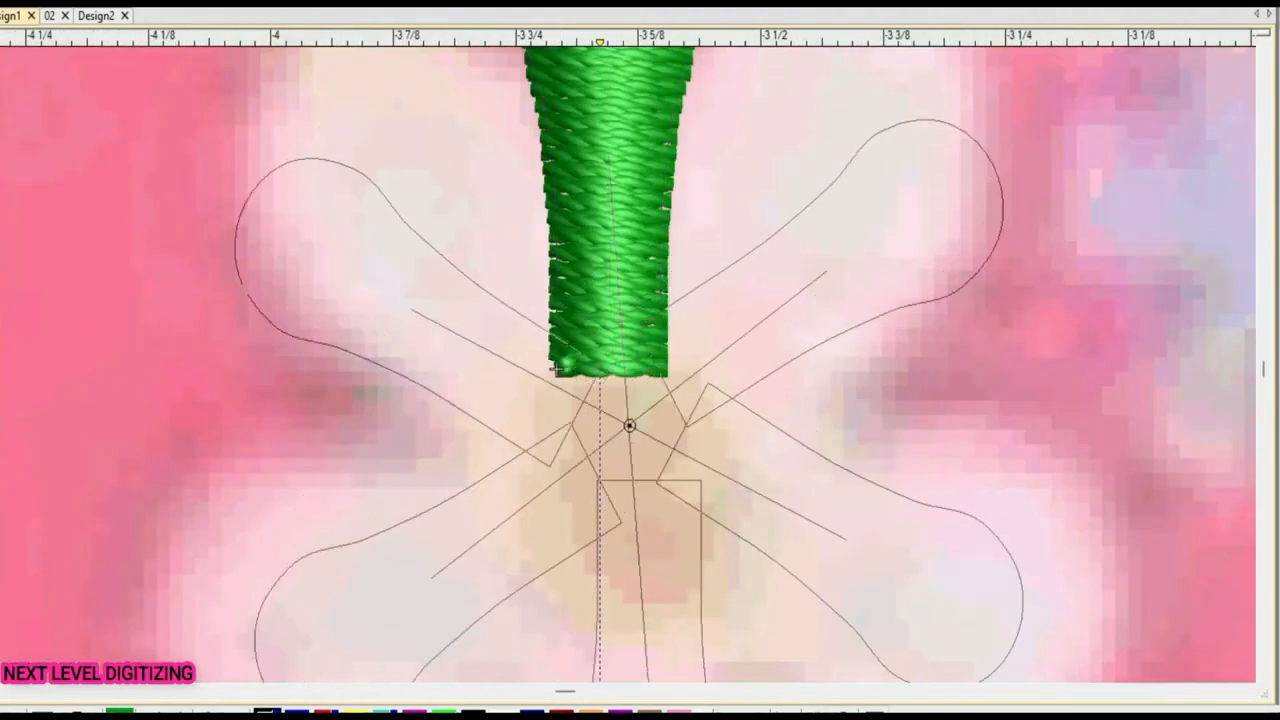
left_click(550, 371)
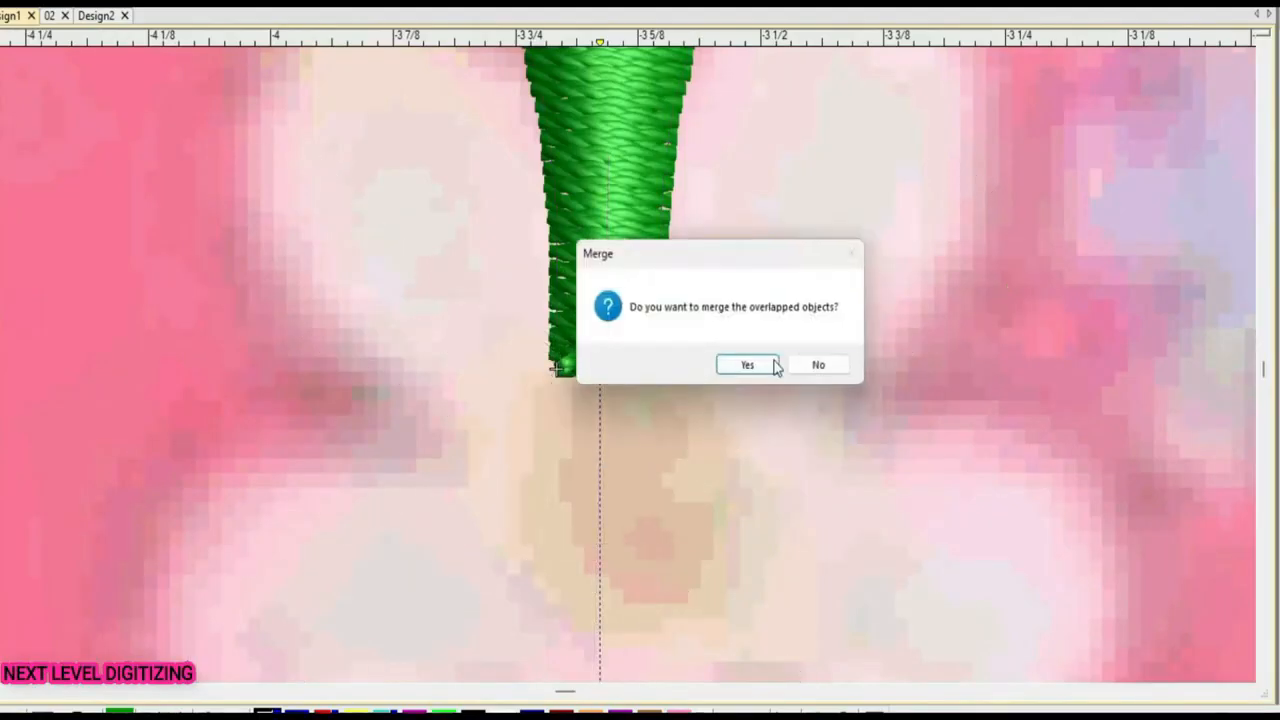
left_click(810, 366)
scroll(658, 385, "down", 3)
scroll(657, 385, "down", 1)
scroll(825, 400, "up", 2)
Place a copy of the small flower's red centre over the middle of the large flower and enlarge it slightly
scroll(825, 400, "down", 3)
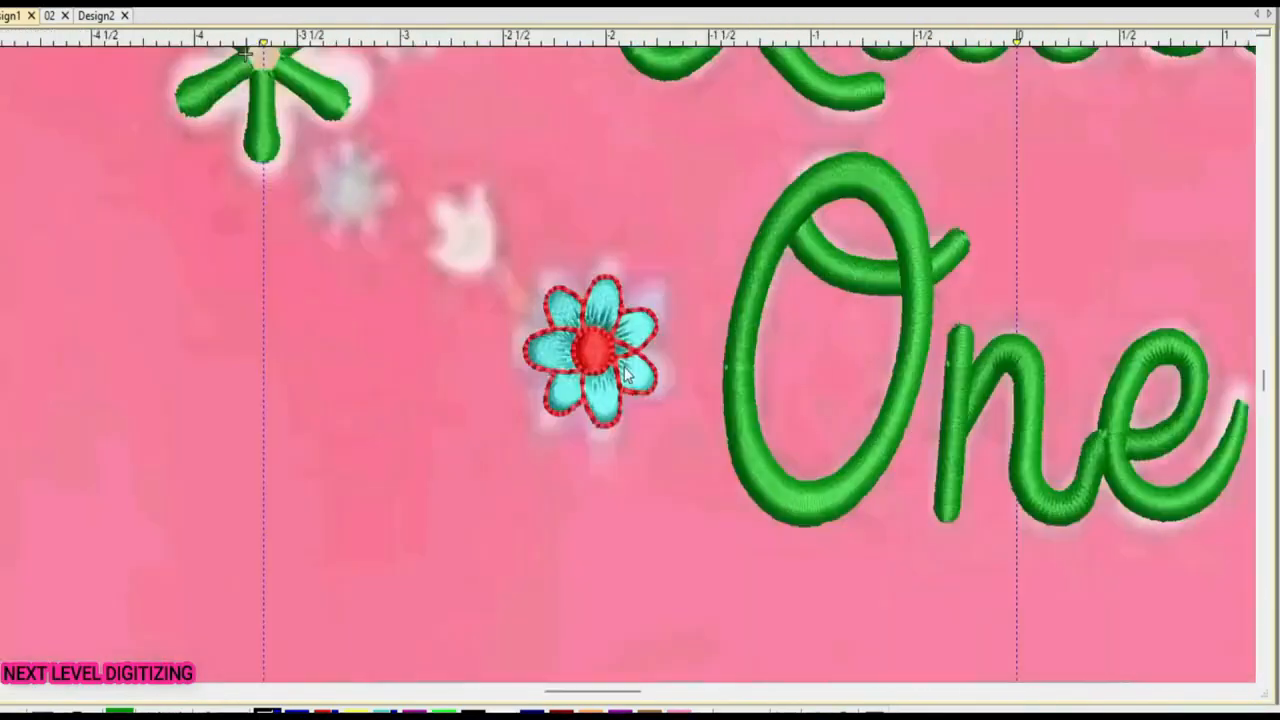
scroll(625, 368, "up", 1)
key("ctrl+v")
scroll(475, 266, "up", 3)
left_click(368, 92)
scroll(368, 92, "up", 4)
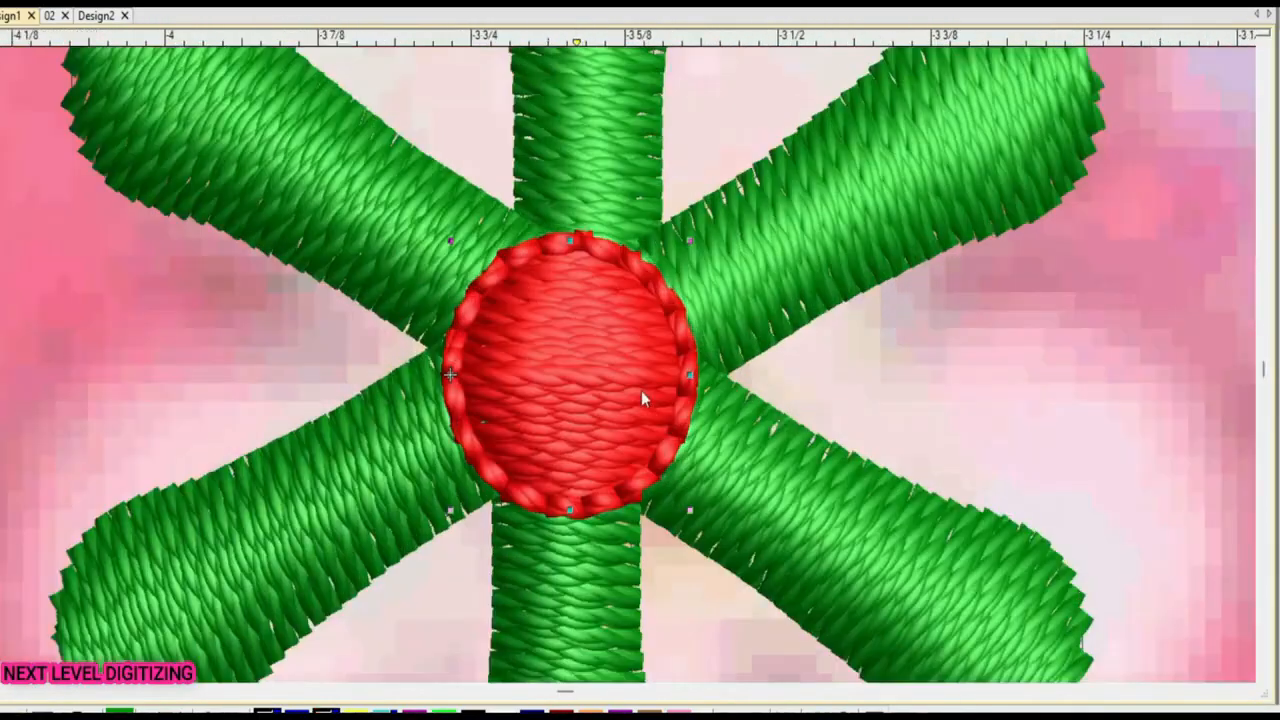
left_click_drag(688, 510, 694, 523)
scroll(652, 355, "down", 5)
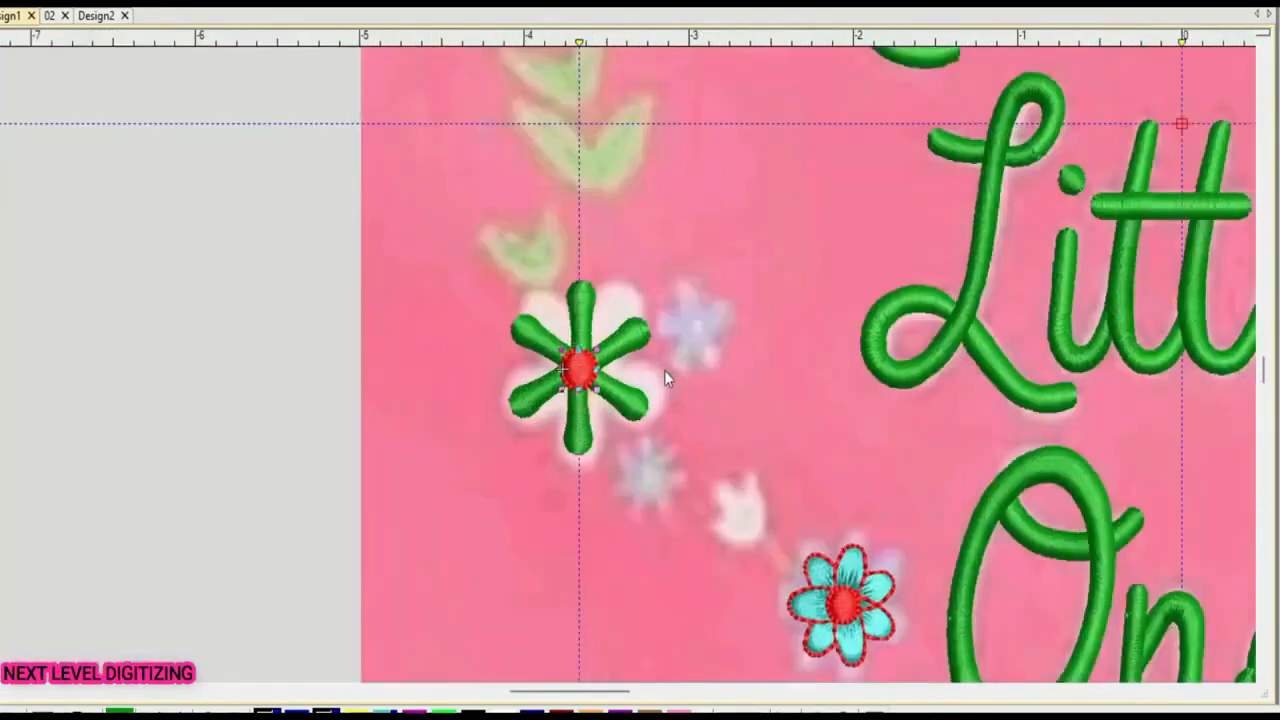
scroll(628, 366, "up", 2)
scroll(664, 410, "down", 2)
scroll(627, 368, "up", 3)
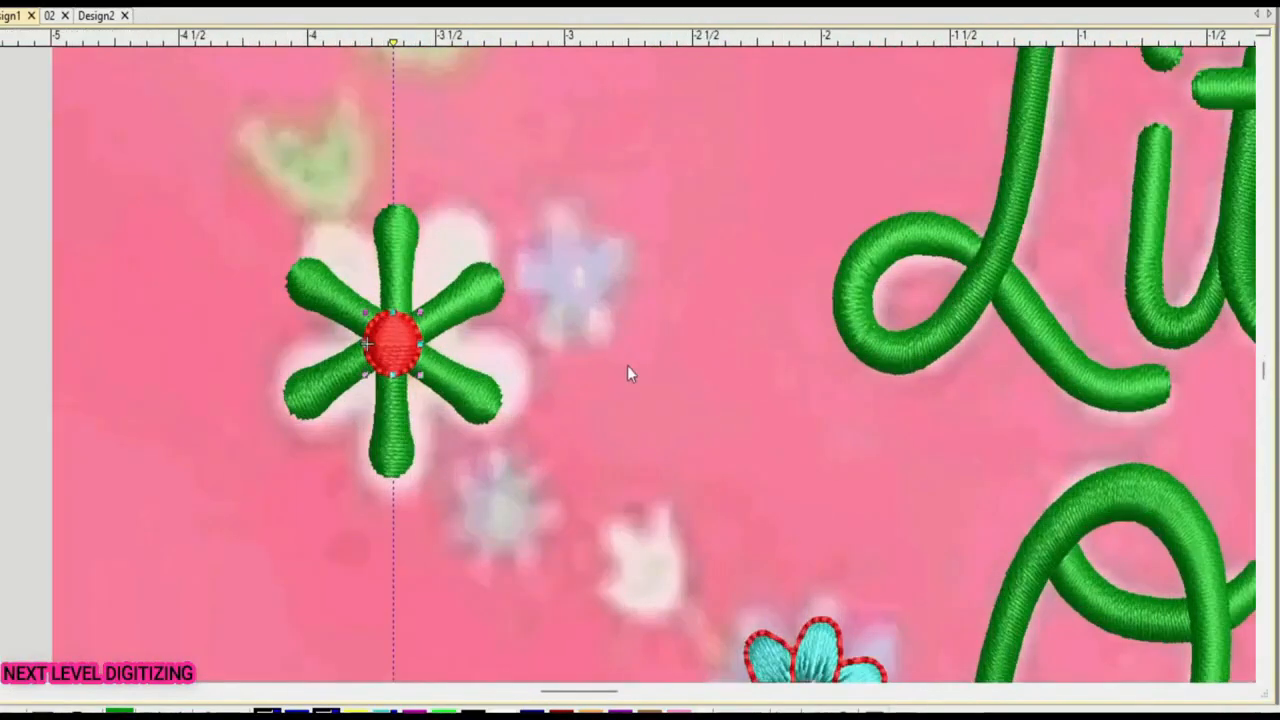
scroll(627, 365, "up", 1)
scroll(627, 365, "down", 4)
scroll(627, 365, "up", 4)
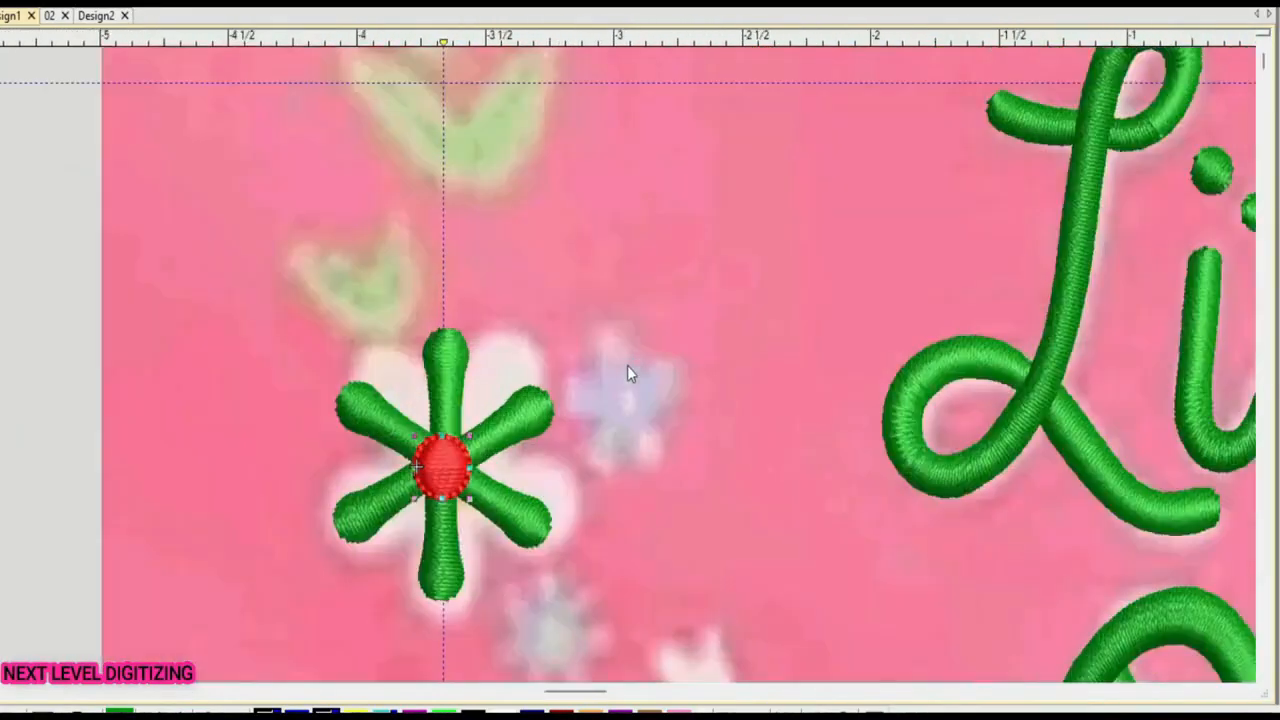
scroll(628, 337, "up", 1)
scroll(626, 370, "down", 1)
Create a small filled circle at the edge of the grey flower and repeat it as a six-circle wreath around the flower's centre
scroll(627, 368, "up", 2)
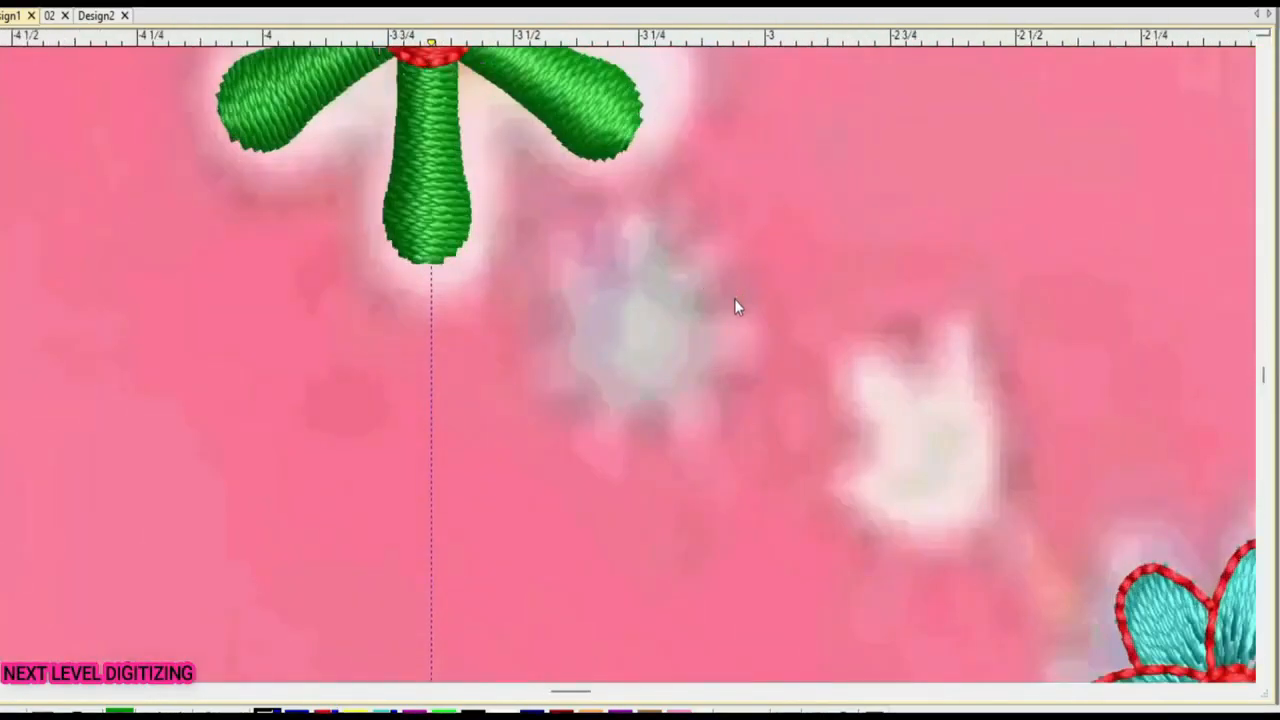
left_click(739, 381)
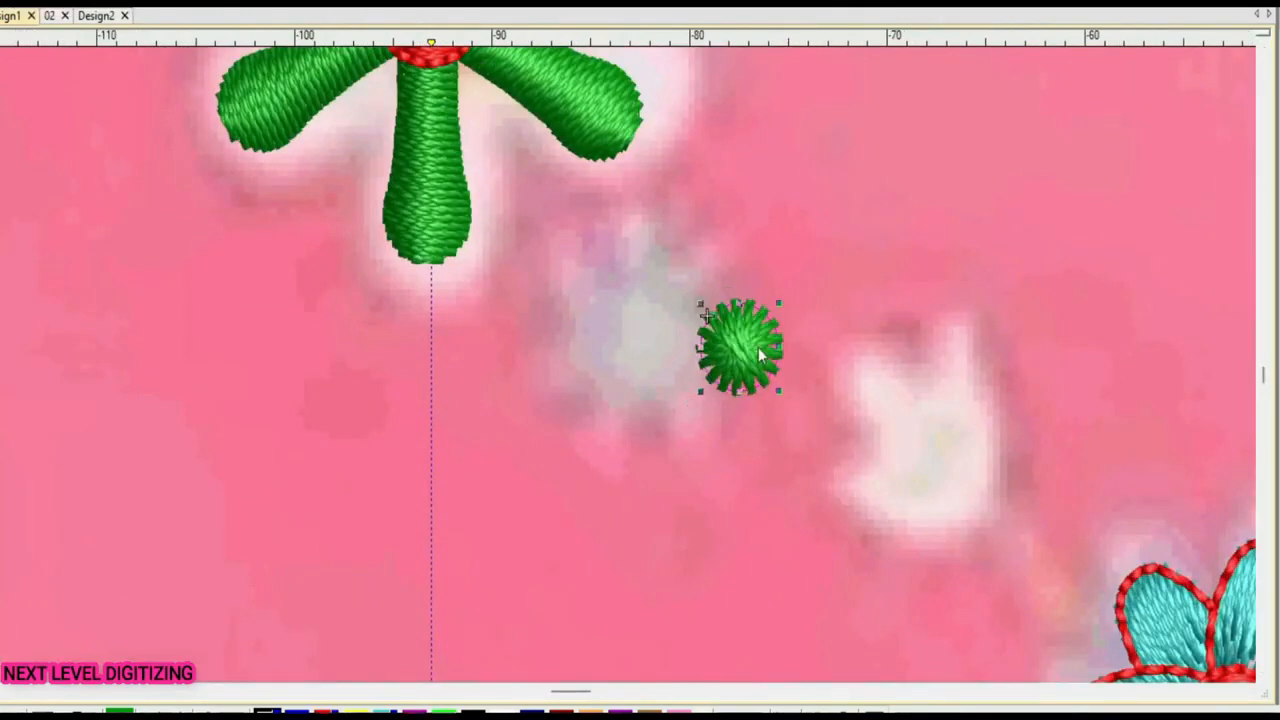
scroll(698, 310, "up", 2)
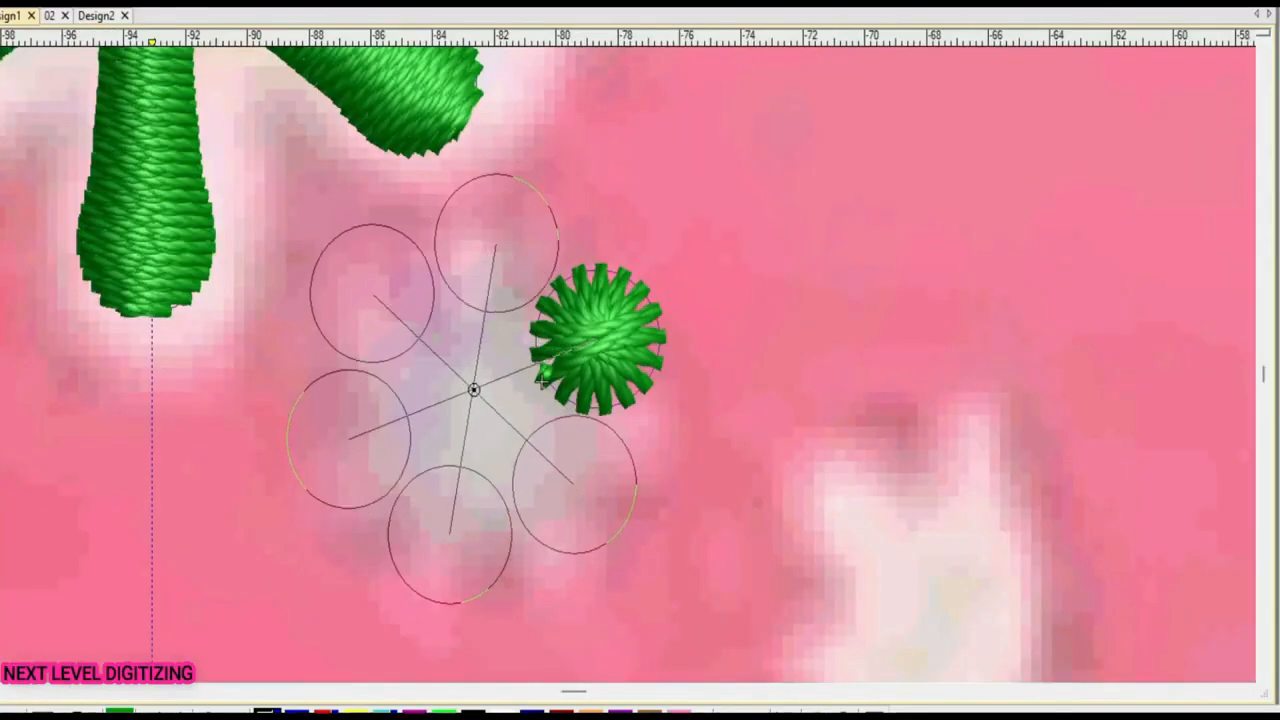
left_click(473, 389)
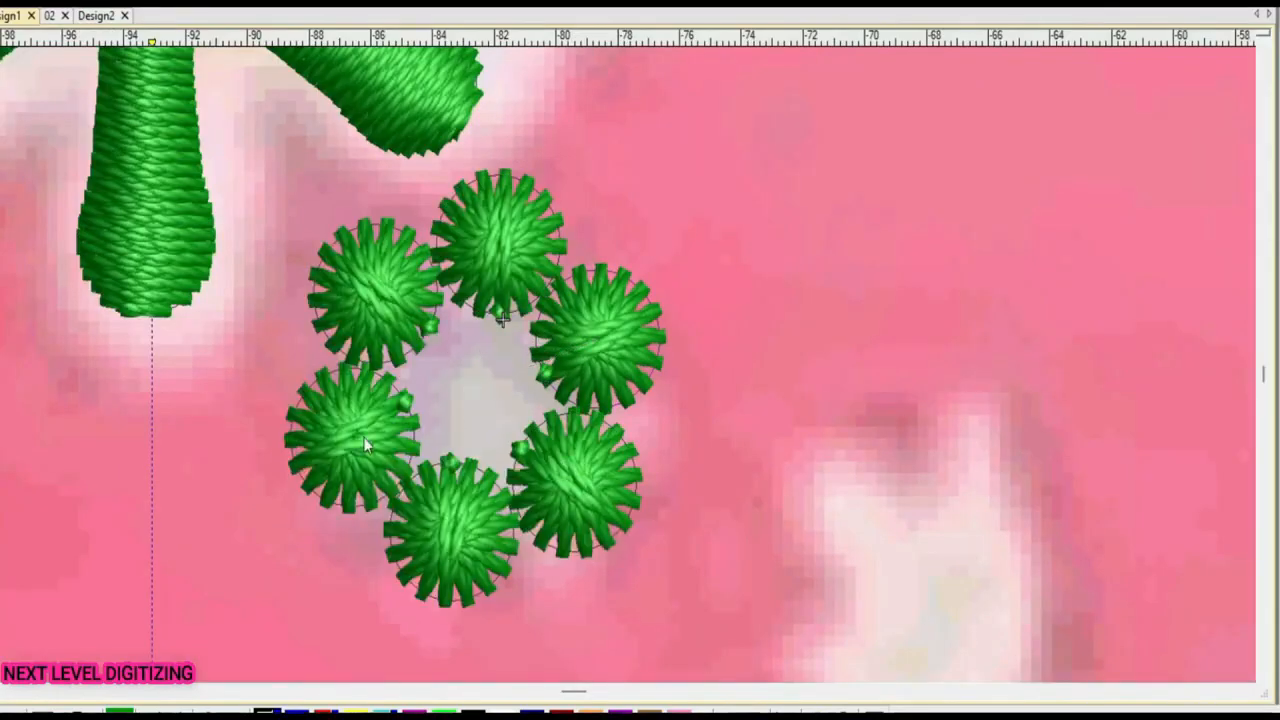
Place a seventh circle in the middle of the ring and colour the whole cluster red
left_click(565, 455)
left_click_drag(483, 391, 481, 391)
scroll(483, 391, "down", 2)
left_click_drag(366, 554, 735, 190)
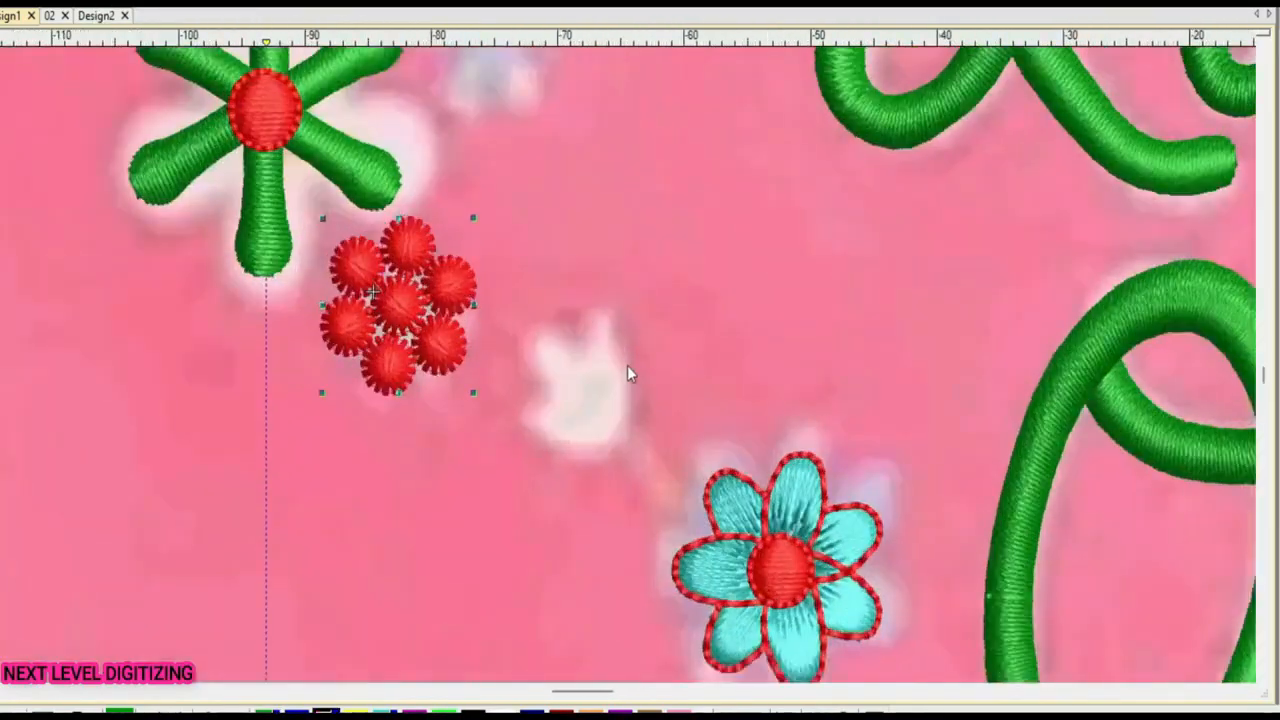
Trace the curved stem between the white tulip and the turquoise flower as a closed run-stitch outline
scroll(627, 365, "down", 3)
scroll(625, 382, "up", 4)
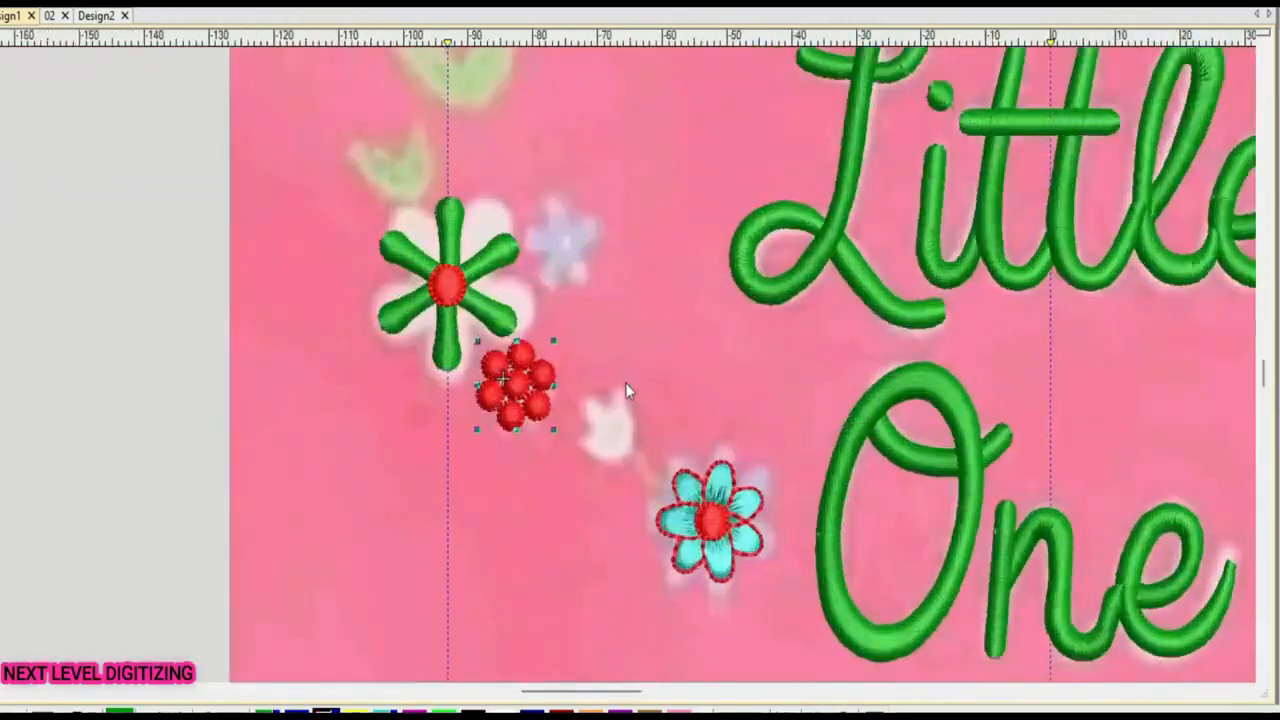
scroll(674, 457, "up", 2)
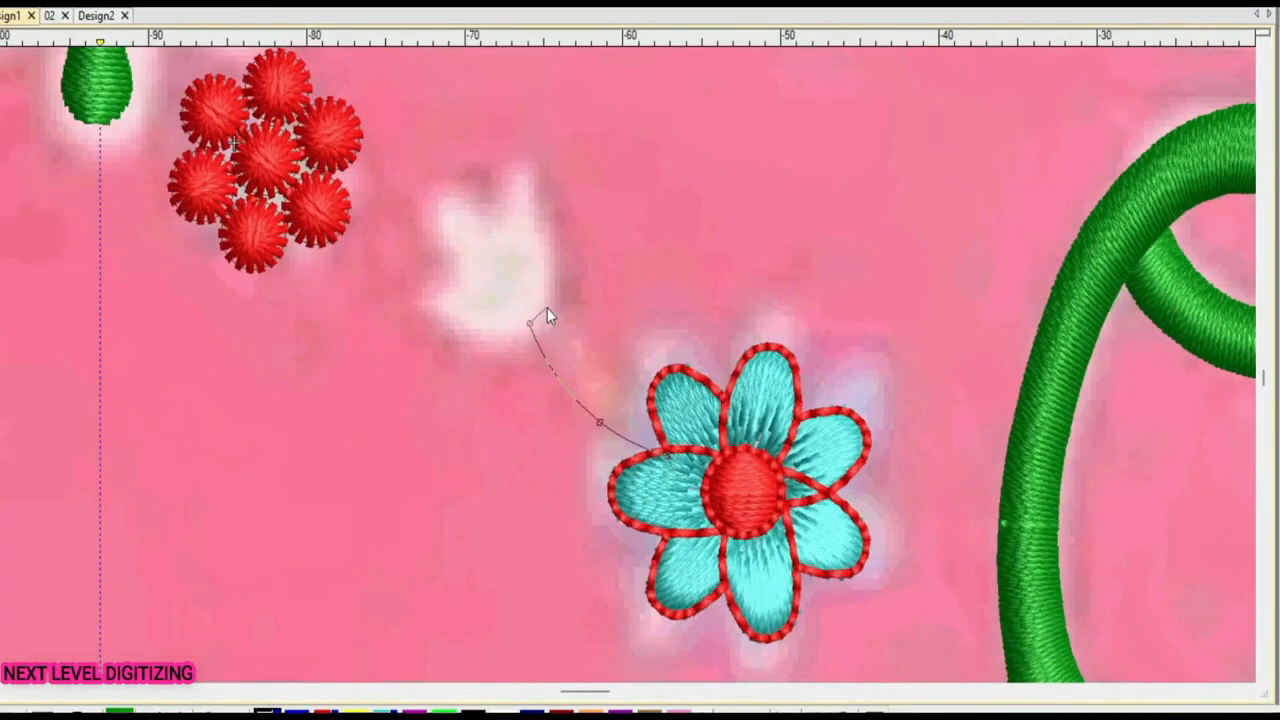
scroll(676, 455, "up", 8)
scroll(594, 366, "down", 15)
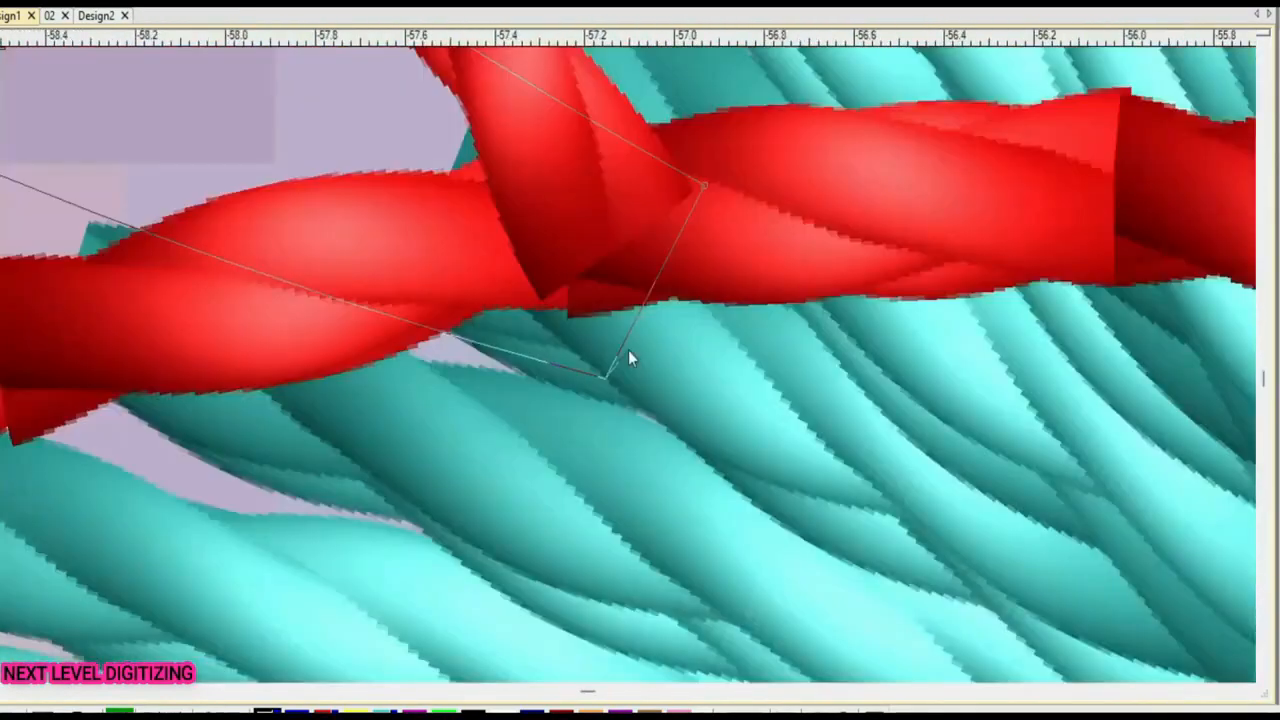
scroll(547, 187, "up", 8)
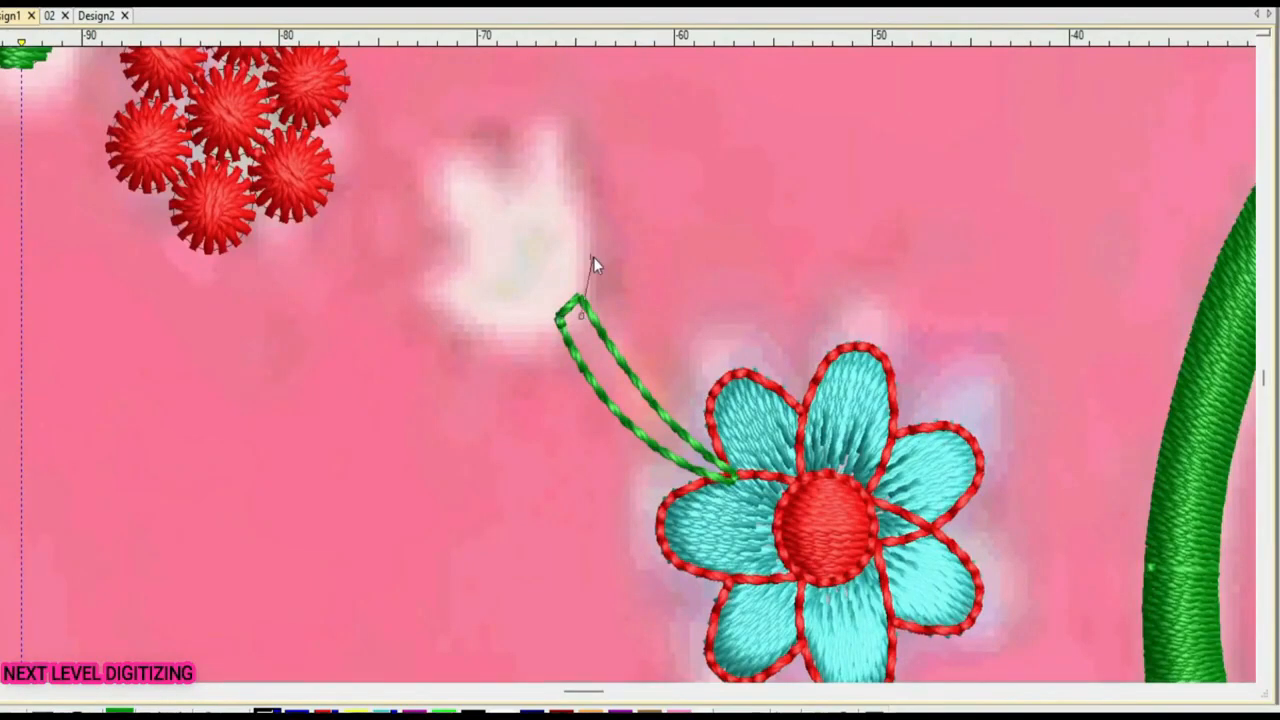
Trace the white tulip's right petal as a closed outline rising from the top of the stem
left_click(561, 128)
left_click(546, 127)
scroll(566, 317, "up", 10)
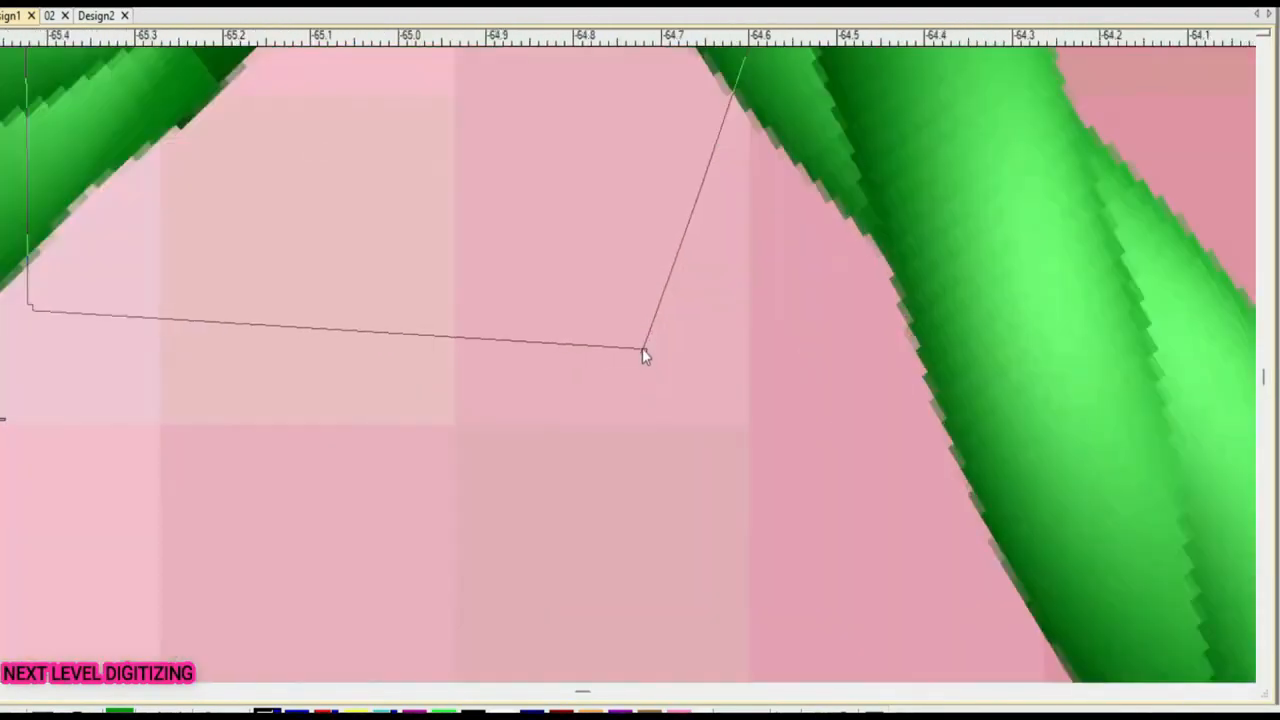
key("Return")
scroll(640, 349, "down", 8)
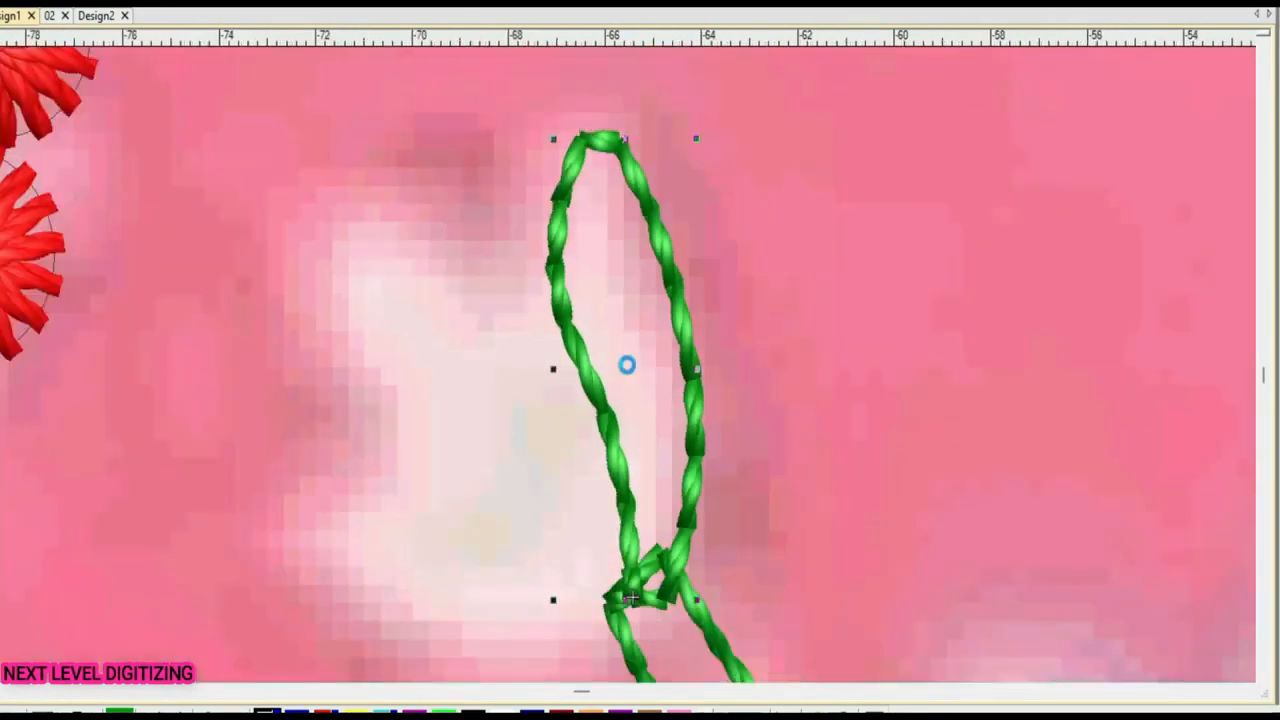
key("h")
scroll(626, 365, "down", 2)
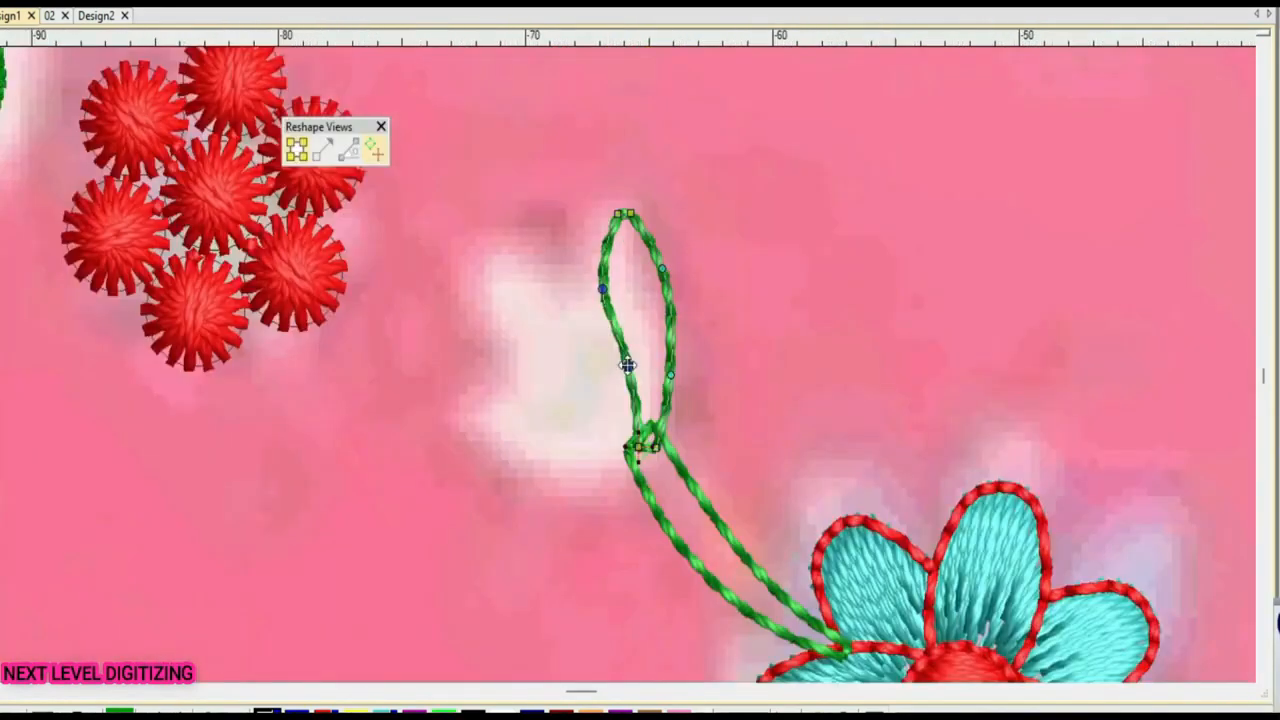
key("Escape")
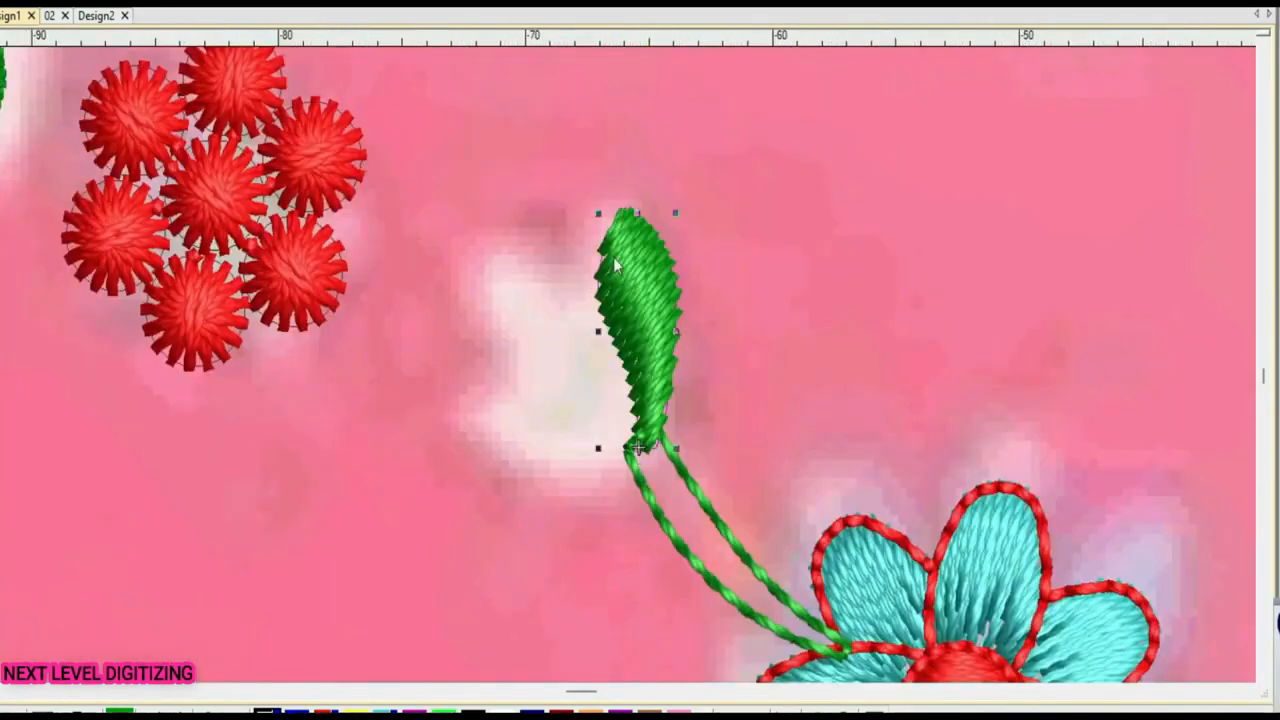
Set slanted stitch angles across the filled right tulip petal and colour it turquoise
left_click(590, 372)
left_click(589, 253)
left_click(668, 236)
key("Return")
left_click(384, 711)
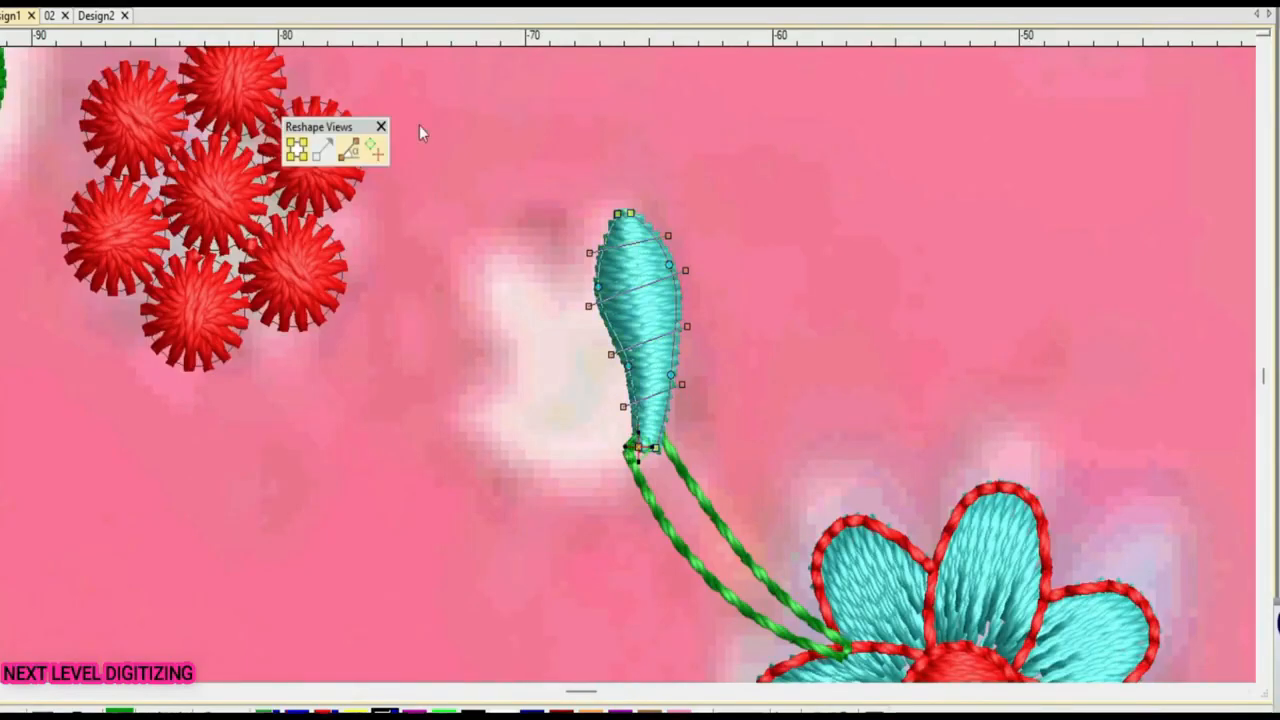
Add a matching turquoise left petal to the tulip and fill the stem with green stitches
left_click_drag(638, 448, 662, 444)
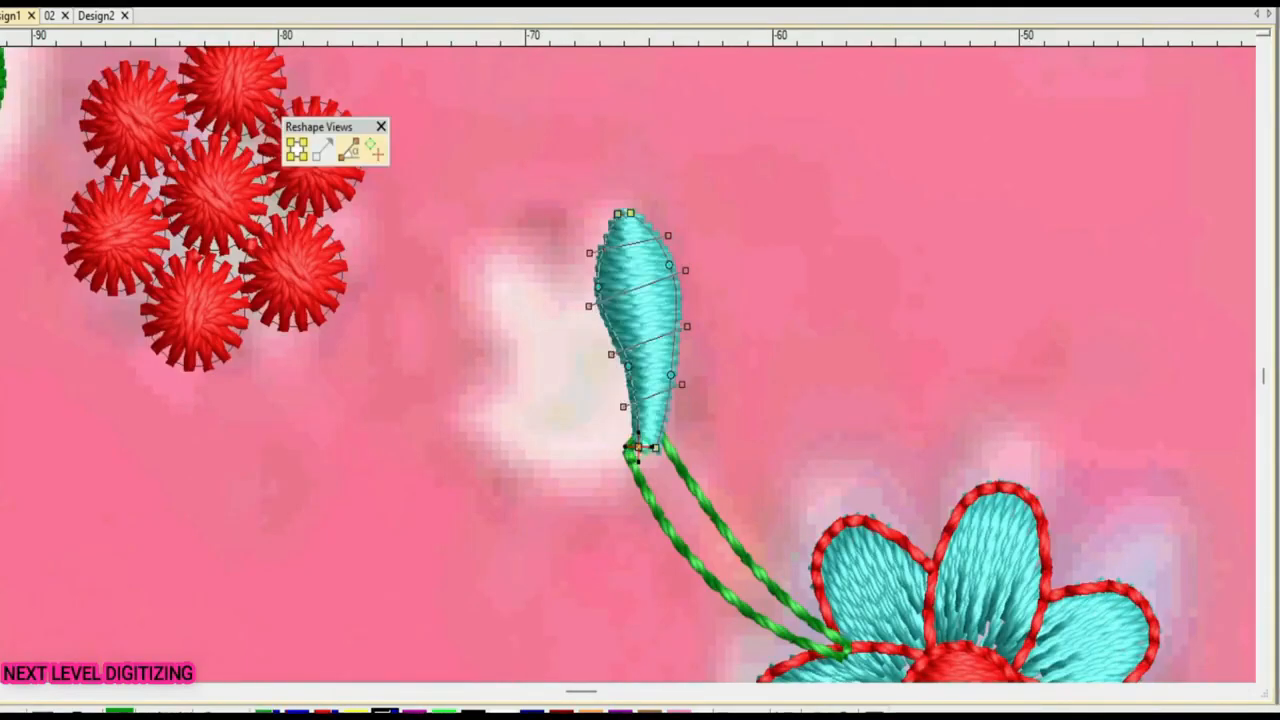
left_click(567, 306)
left_click_drag(490, 447, 560, 350)
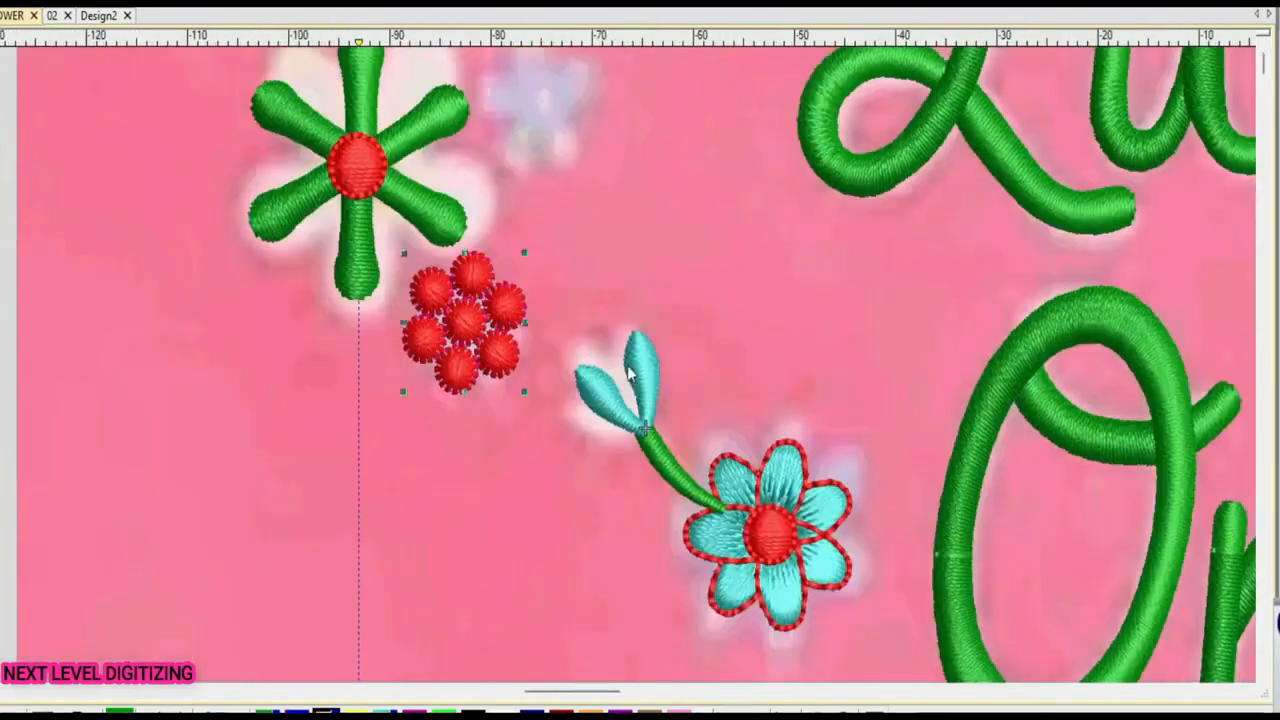
Move the tulip's two turquoise petals so that their bases sit together on the stem
scroll(627, 368, "down", 2)
left_click_drag(624, 418, 673, 269)
scroll(627, 365, "down", 2)
scroll(617, 348, "up", 7)
left_click_drag(627, 366, 634, 392)
left_click(699, 306)
left_click_drag(699, 306, 717, 332)
key("Escape")
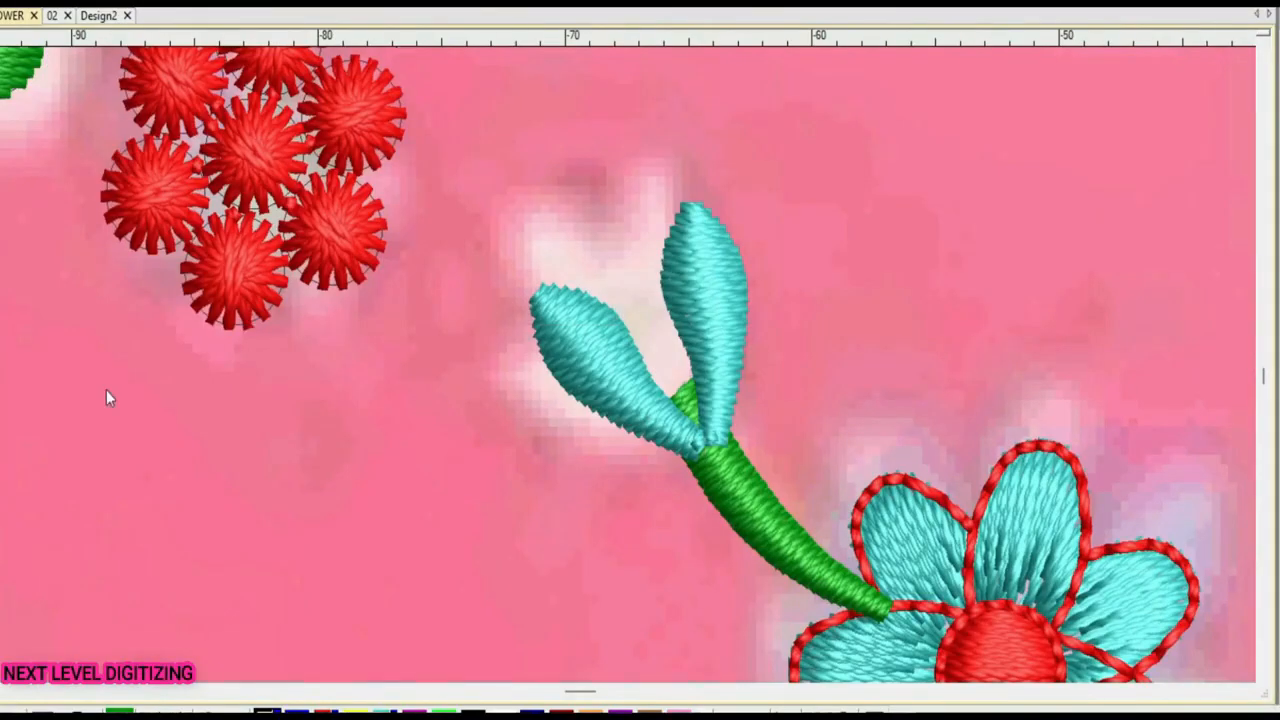
Digitize the tulip's middle petal as a green column between the two turquoise petals, tapering to a tip above them
left_click(693, 443)
left_click(715, 426)
right_click(643, 383)
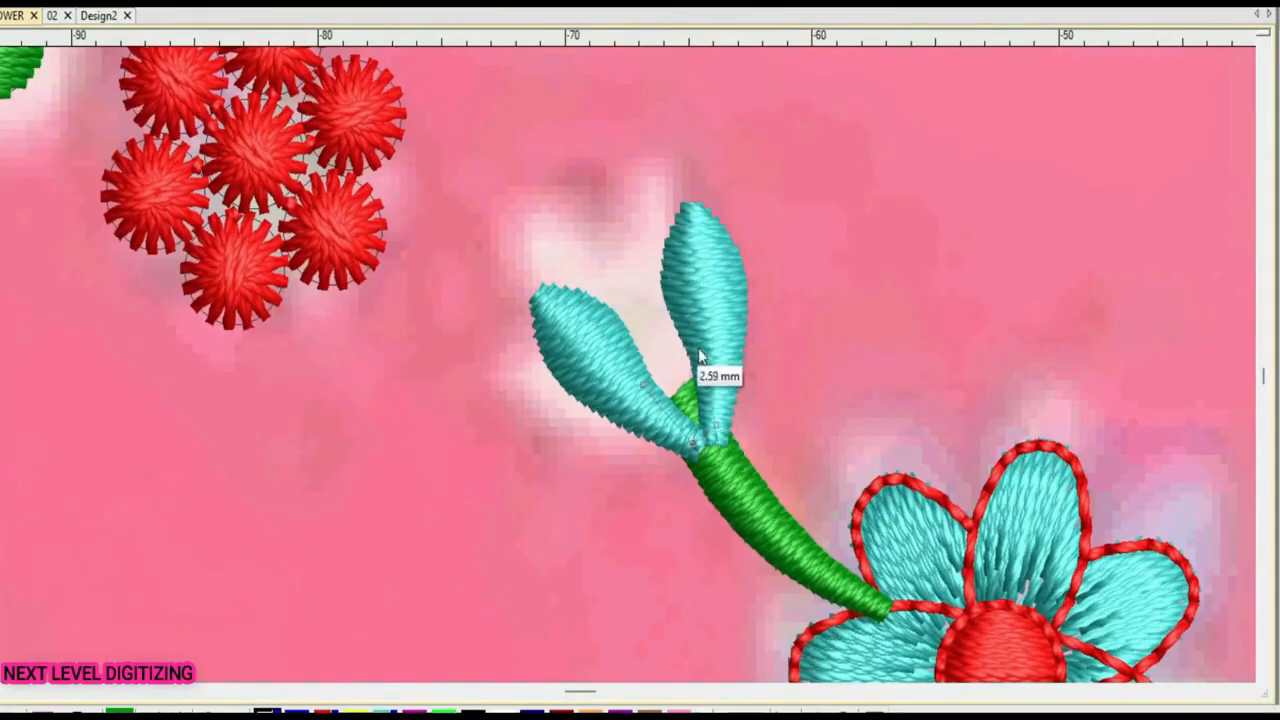
right_click(698, 347)
right_click(607, 319)
right_click(670, 286)
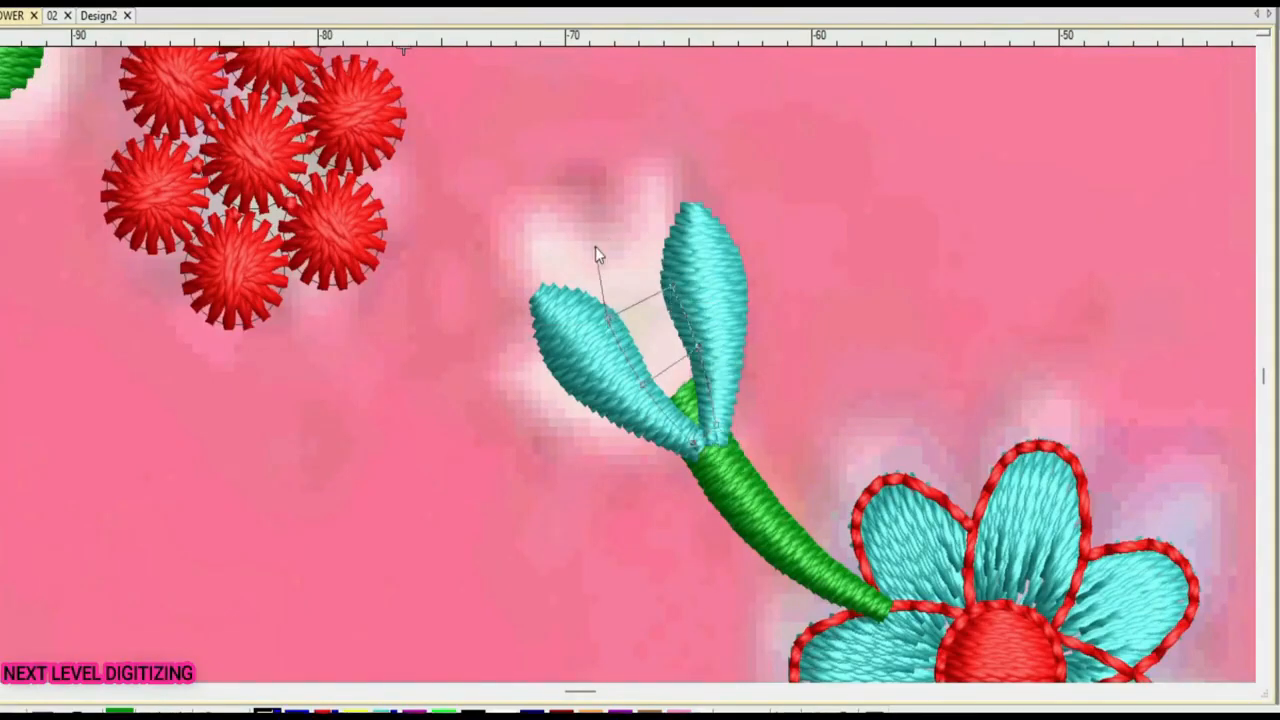
right_click(595, 245)
key("Return")
Try widening the green middle petal's base and shifting the right turquoise petal behind it
left_click_drag(716, 323, 752, 308)
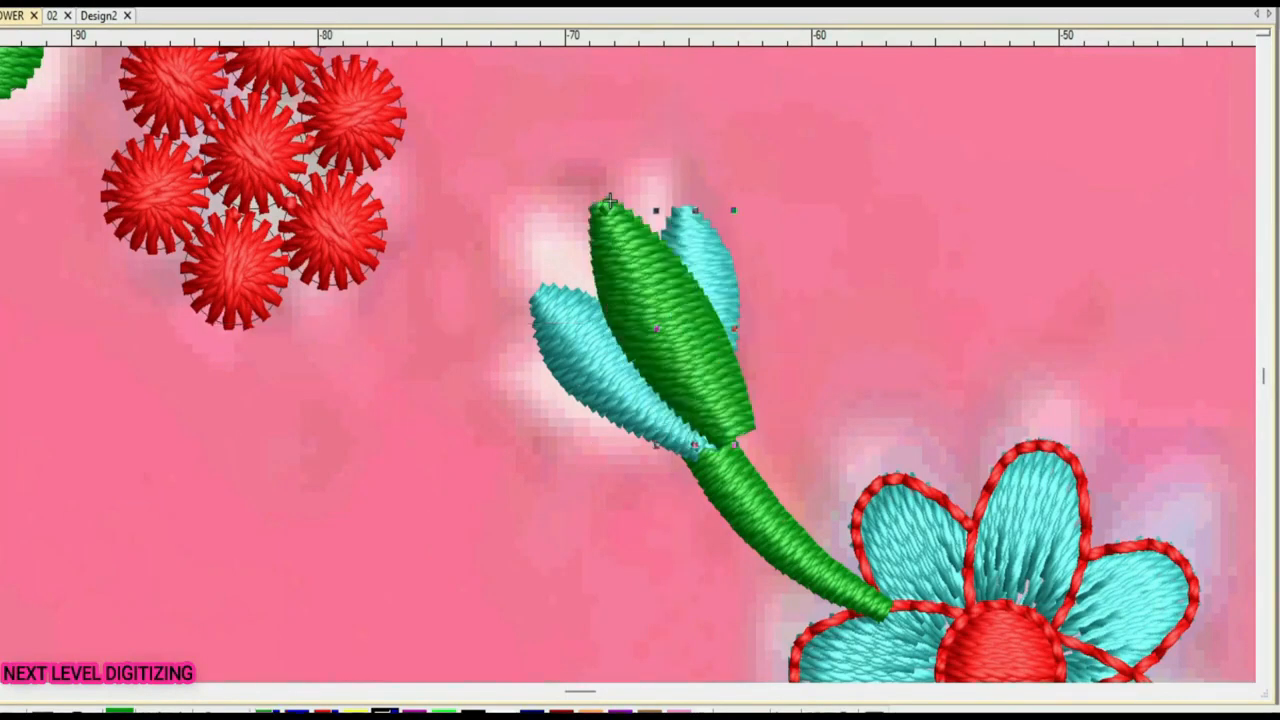
key("ctrl+z")
left_click(613, 219)
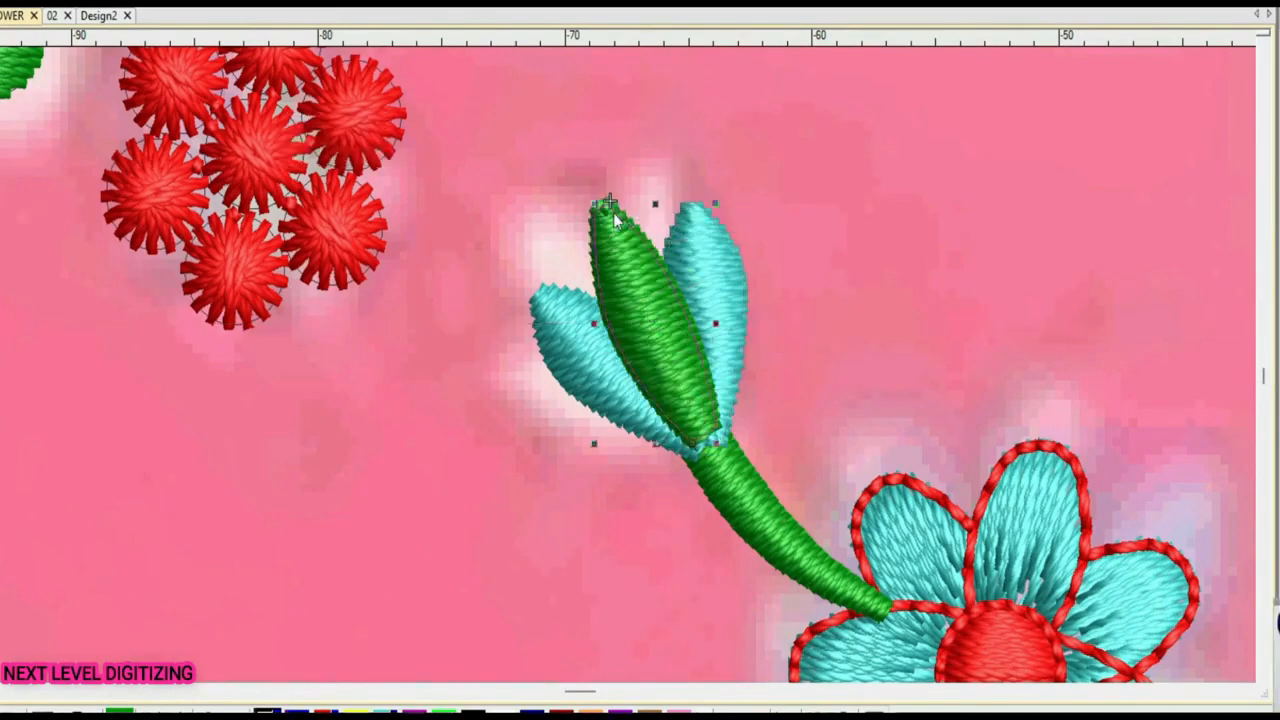
Remove the green middle petal from the tulip
key("h")
left_click_drag(595, 248, 589, 247)
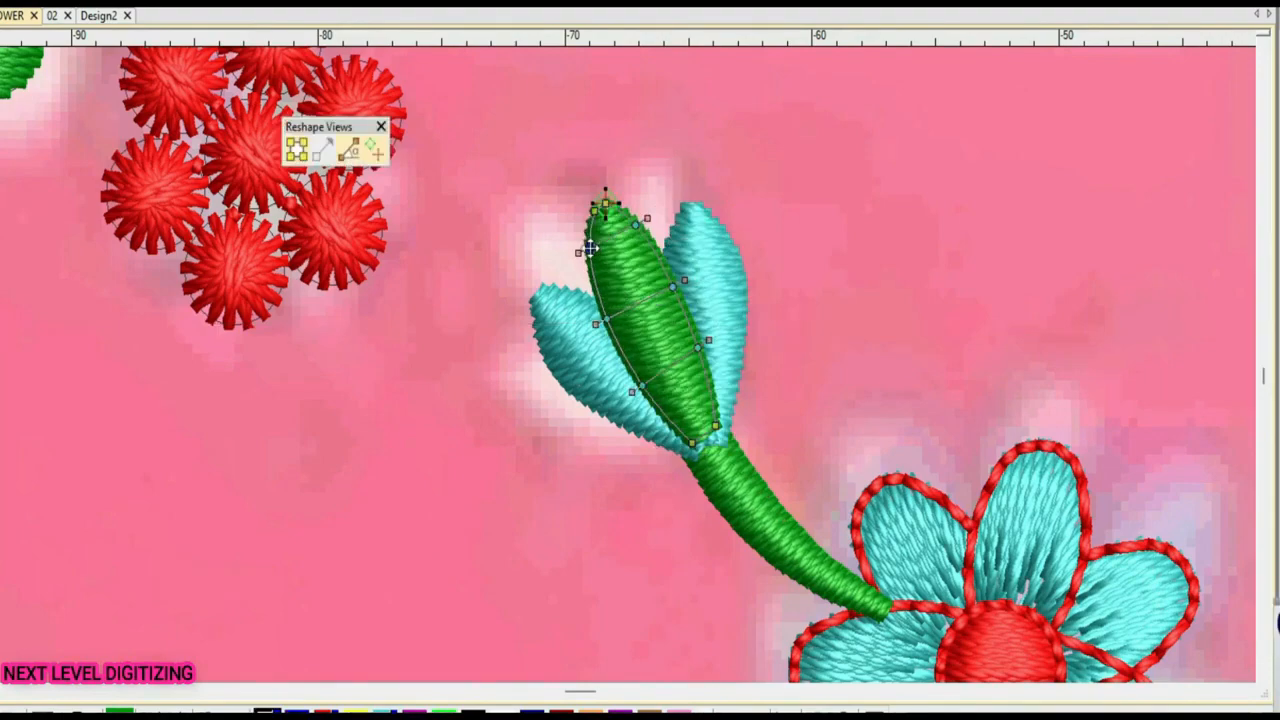
key("Return")
key("ctrl+z")
key("Delete")
scroll(735, 307, "down", 1)
Scale the tulip's two turquoise petals down together, keeping their bases on the stem
left_click(531, 413)
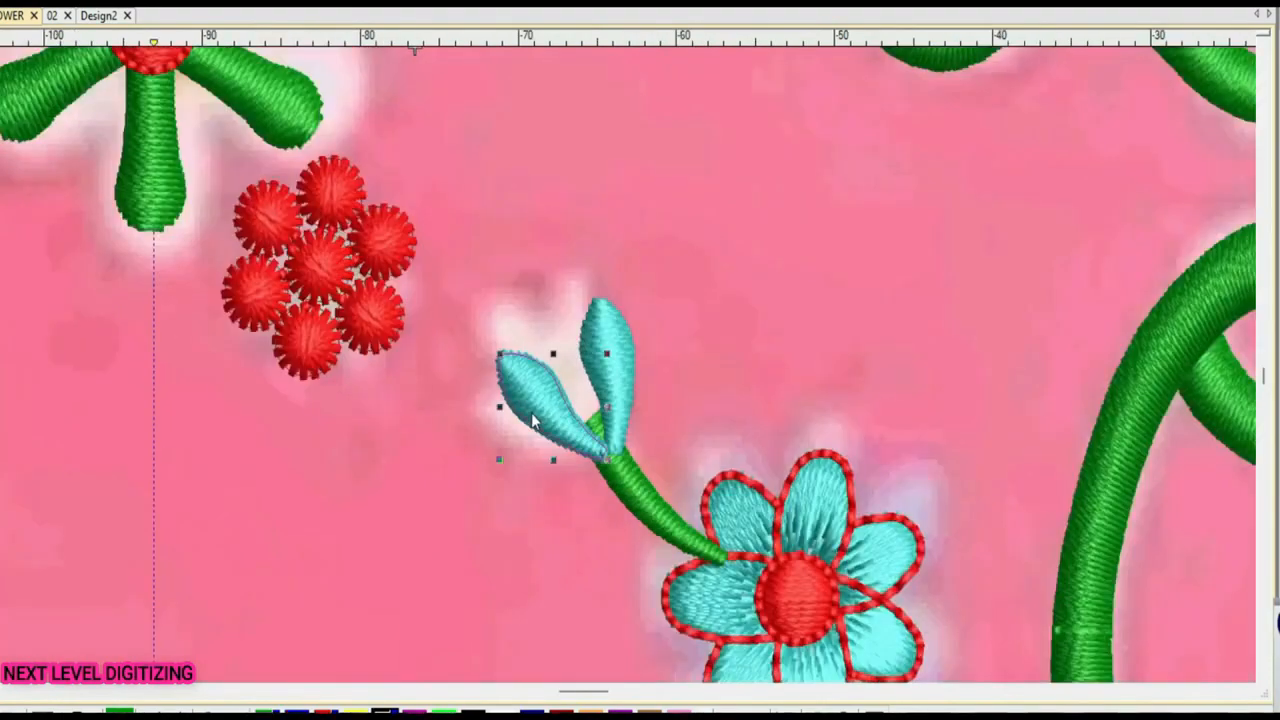
left_click(604, 370, "ctrl")
left_click_drag(575, 370, 565, 340)
scroll(640, 347, "up", 2)
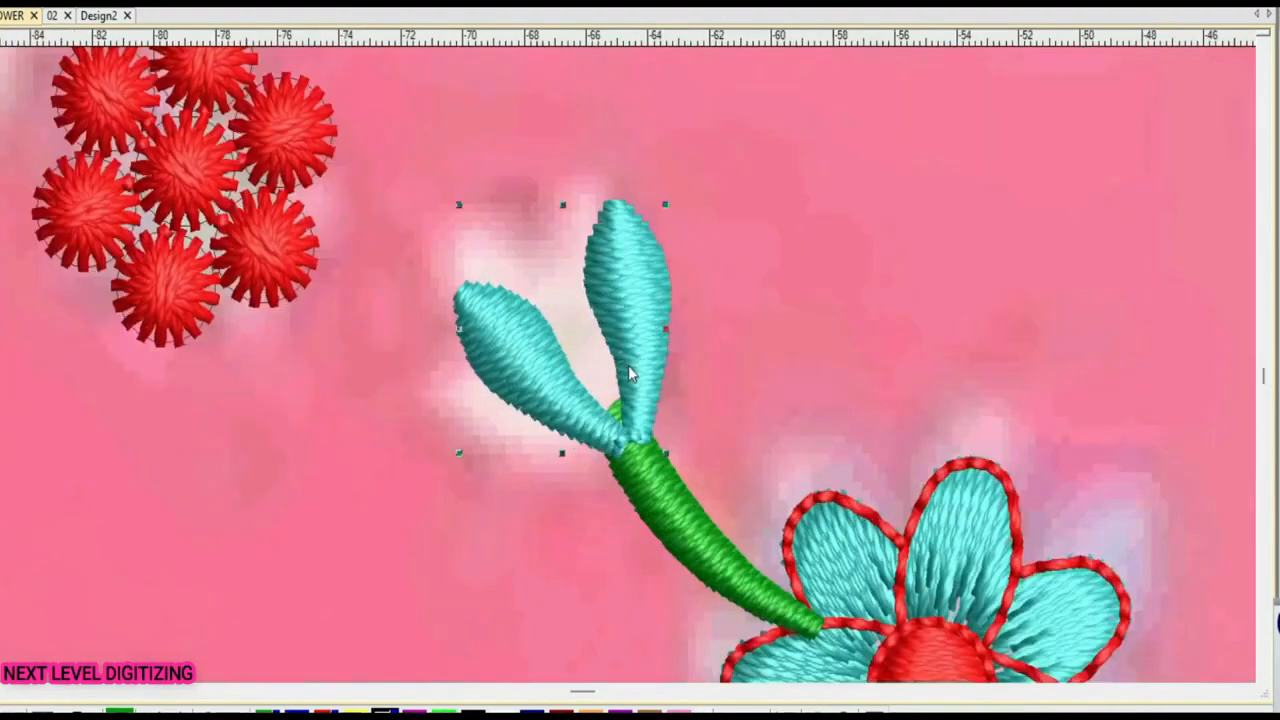
left_click(708, 262)
left_click(608, 349)
left_click(554, 379)
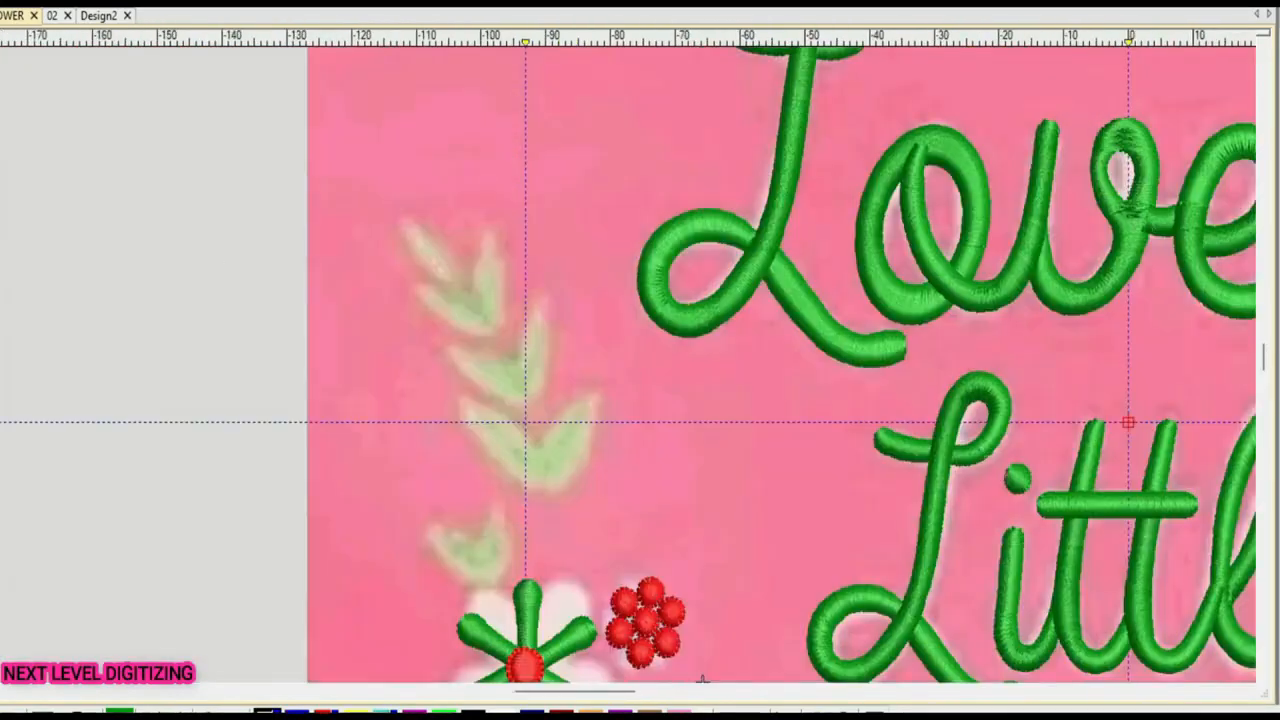
Trace the outer edge of the right leaf in the largest leaf pair, from its base around the tip
scroll(535, 650, "up", 1)
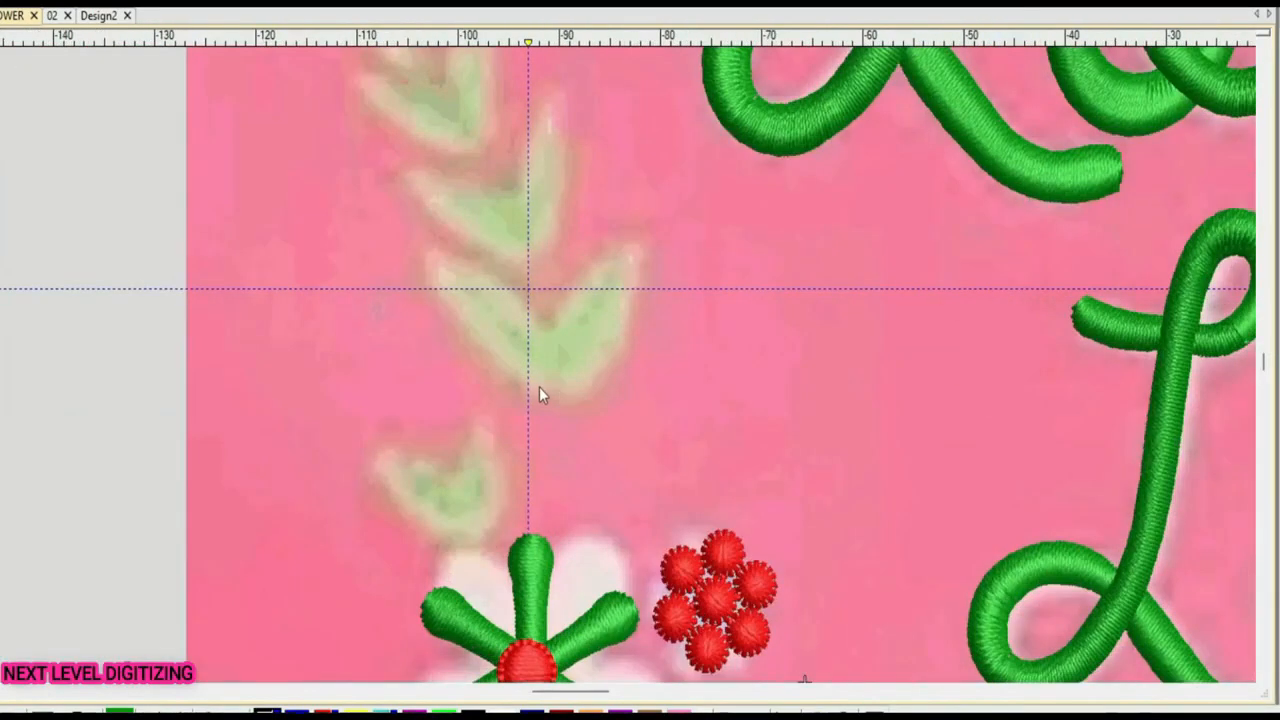
right_click(630, 339)
right_click(637, 275)
left_click(651, 251)
left_click(645, 241)
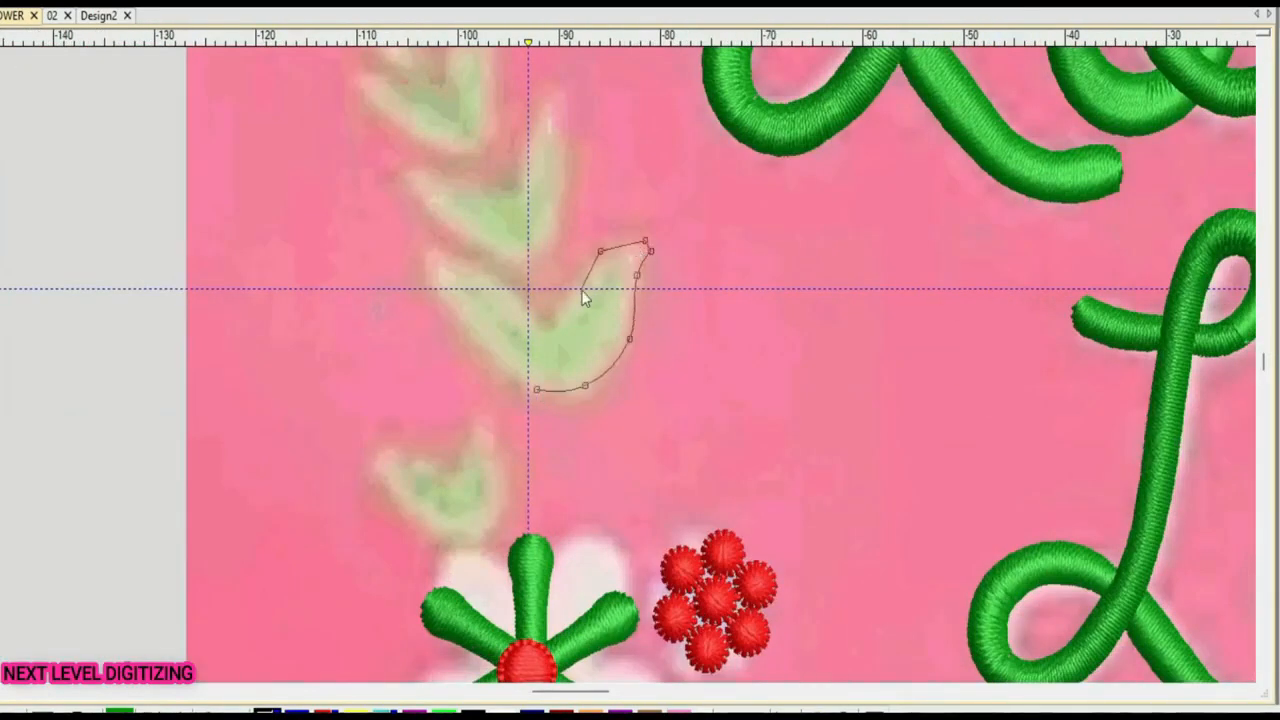
Trace a narrow curved vein slit along the middle of the right leaf and close the outline at its base
scroll(560, 356, "up", 1)
right_click(628, 369)
right_click(663, 323)
right_click(688, 268)
right_click(719, 229)
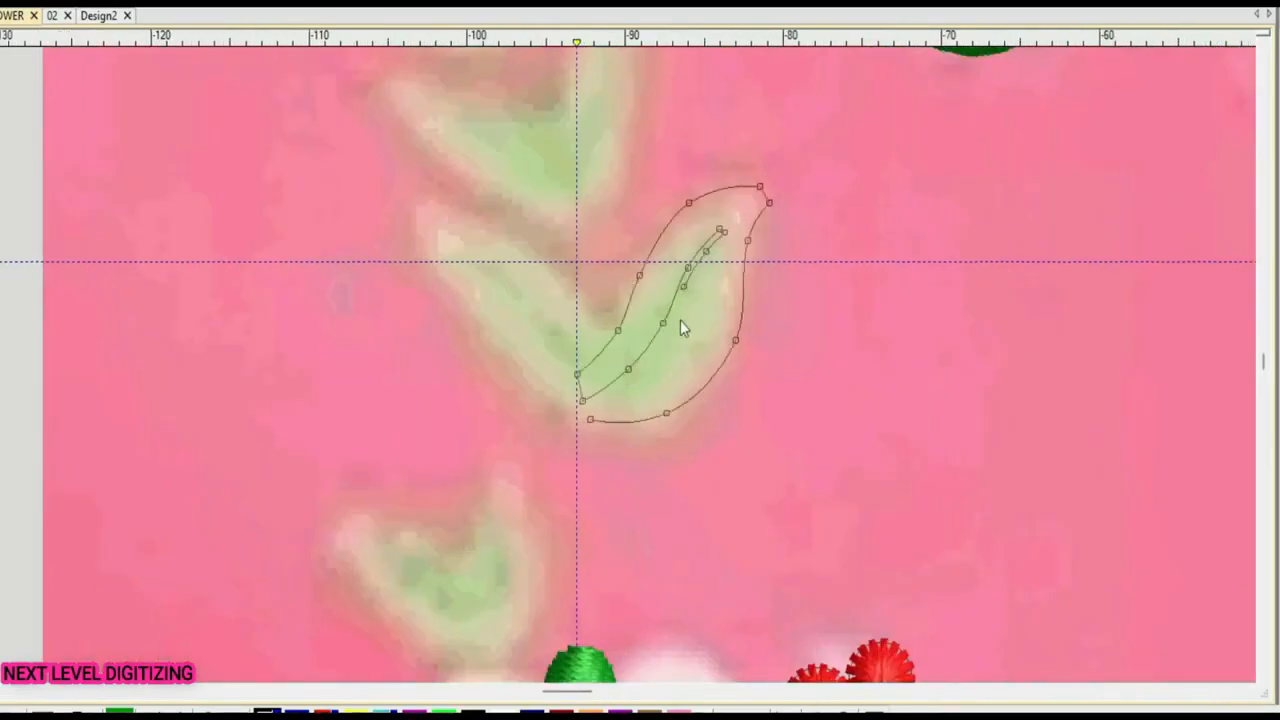
left_click(582, 413)
scroll(596, 418, "up", 18)
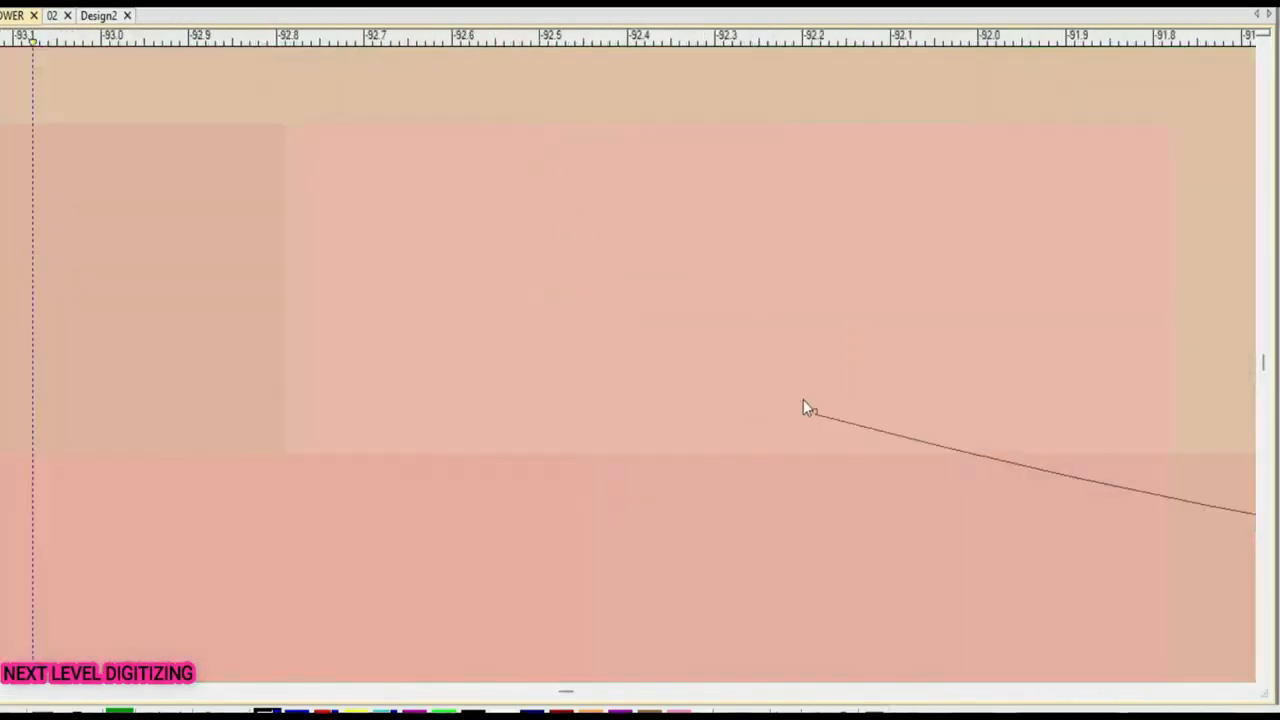
left_click(804, 401)
scroll(800, 400, "down", 15)
key("Return")
Fill the leaf with green column stitches, laying several stitch-angle lines across it from base to tip
scroll(707, 240, "up", 2)
left_click(626, 401)
key("h")
scroll(626, 402, "up", 1)
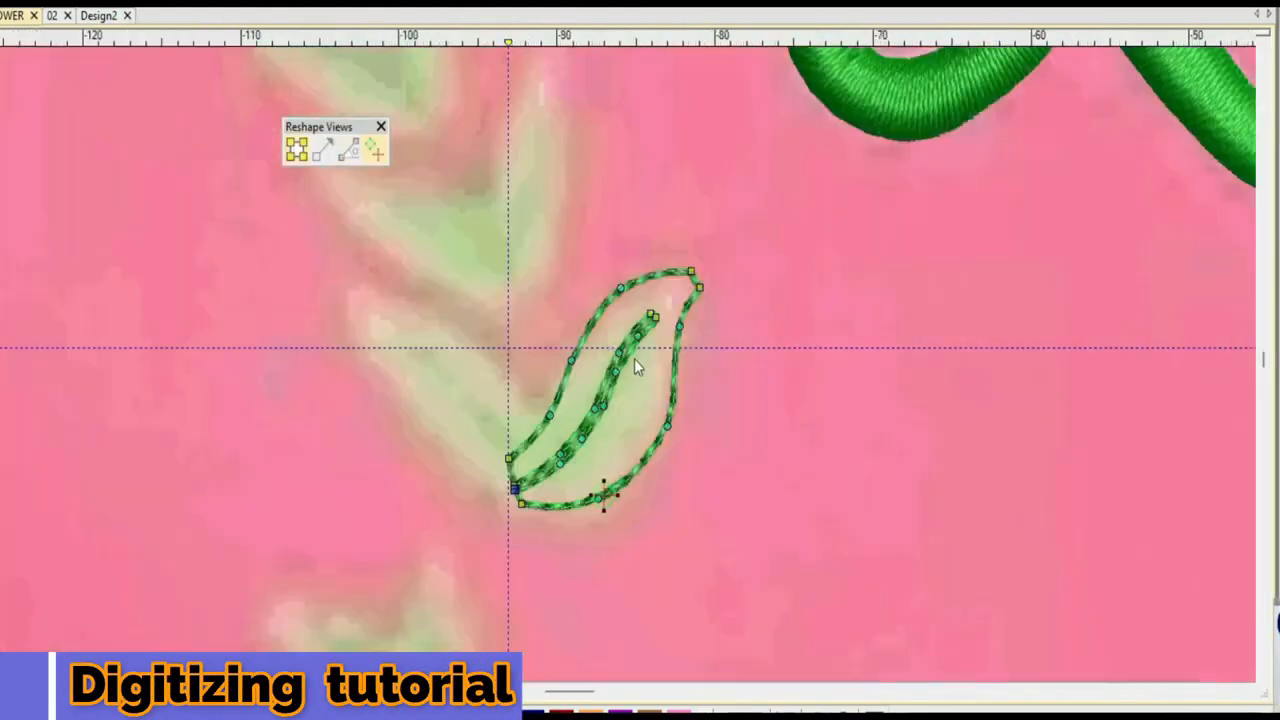
scroll(634, 358, "up", 1)
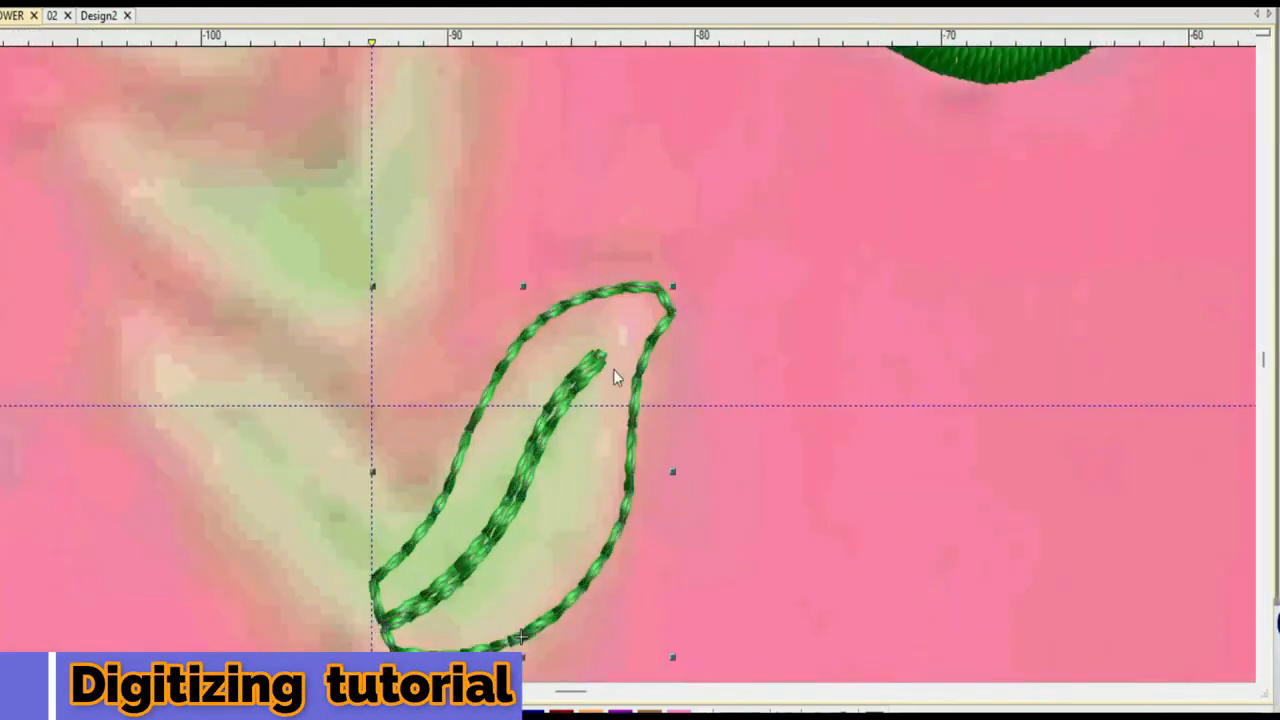
scroll(613, 369, "down", 1)
scroll(627, 365, "up", 1)
left_click(540, 583)
left_click(443, 424)
left_click(488, 382)
left_click(688, 482)
left_click(495, 357)
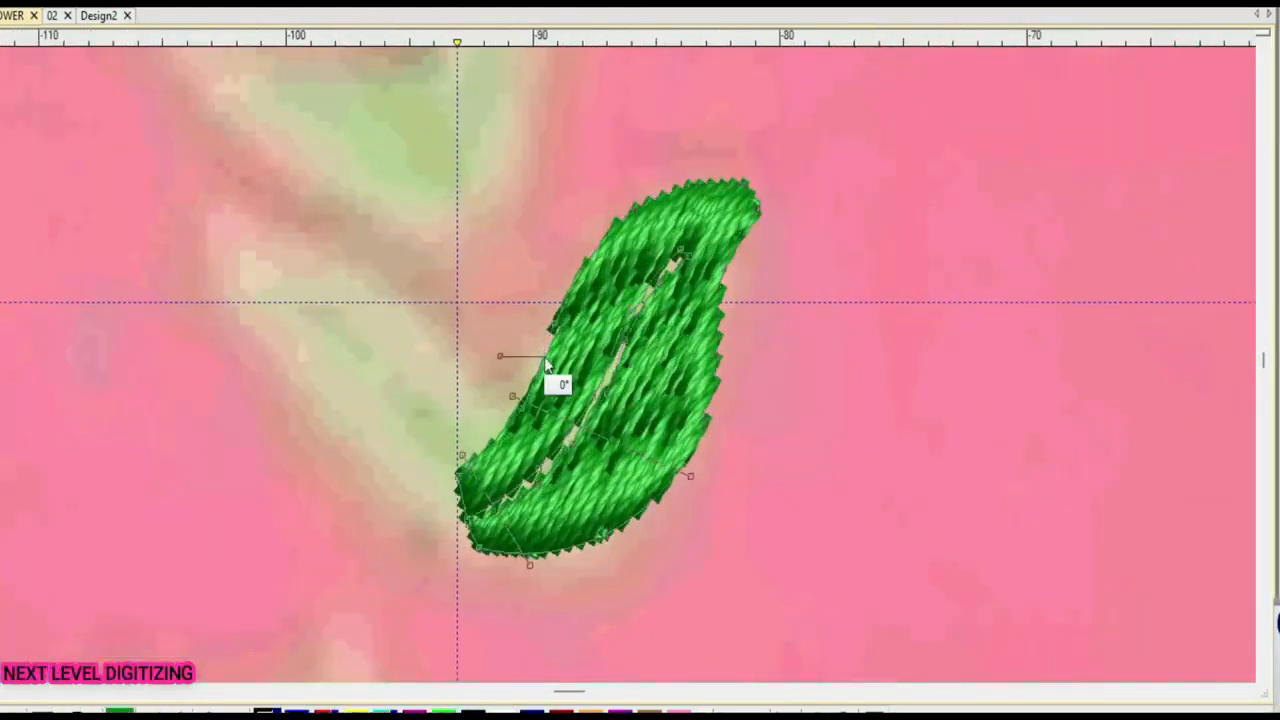
left_click(765, 411)
left_click(562, 258)
left_click(763, 334)
key("h")
scroll(638, 356, "up", 1)
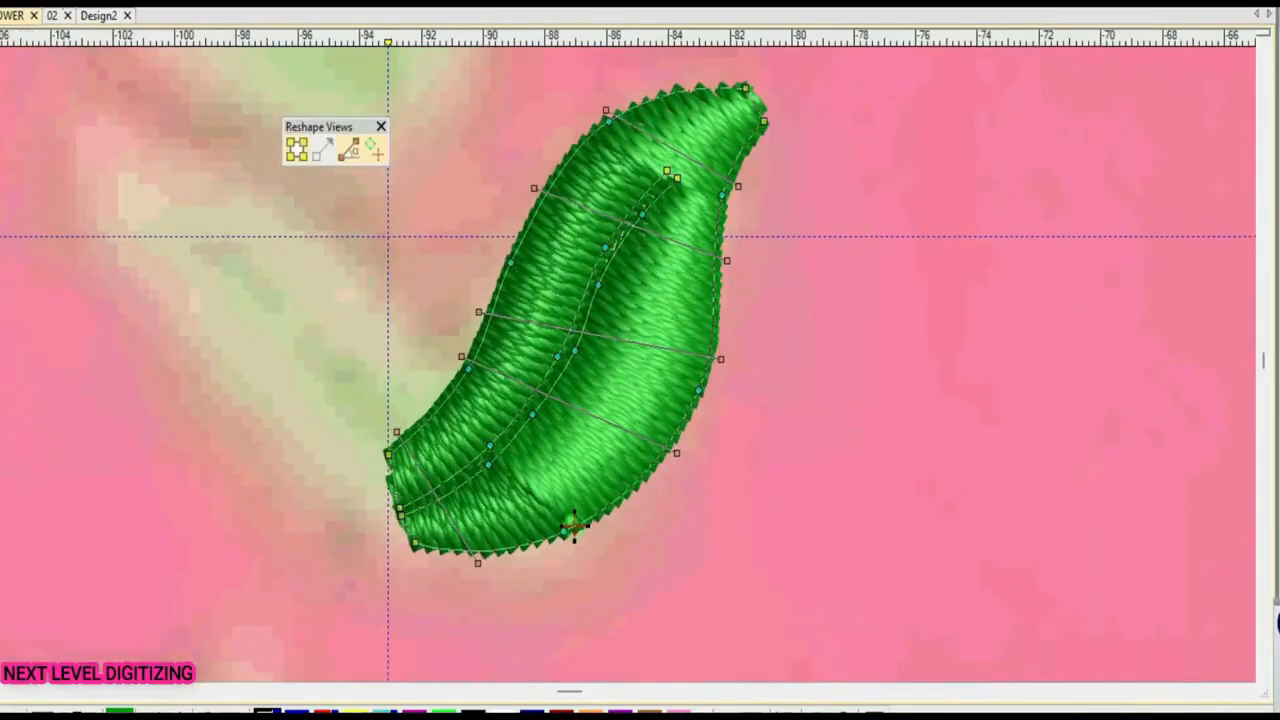
key("Escape")
Digitize a vein shape over the slit in the green leaf, closing it at the leaf's base
scroll(575, 525, "up", 1)
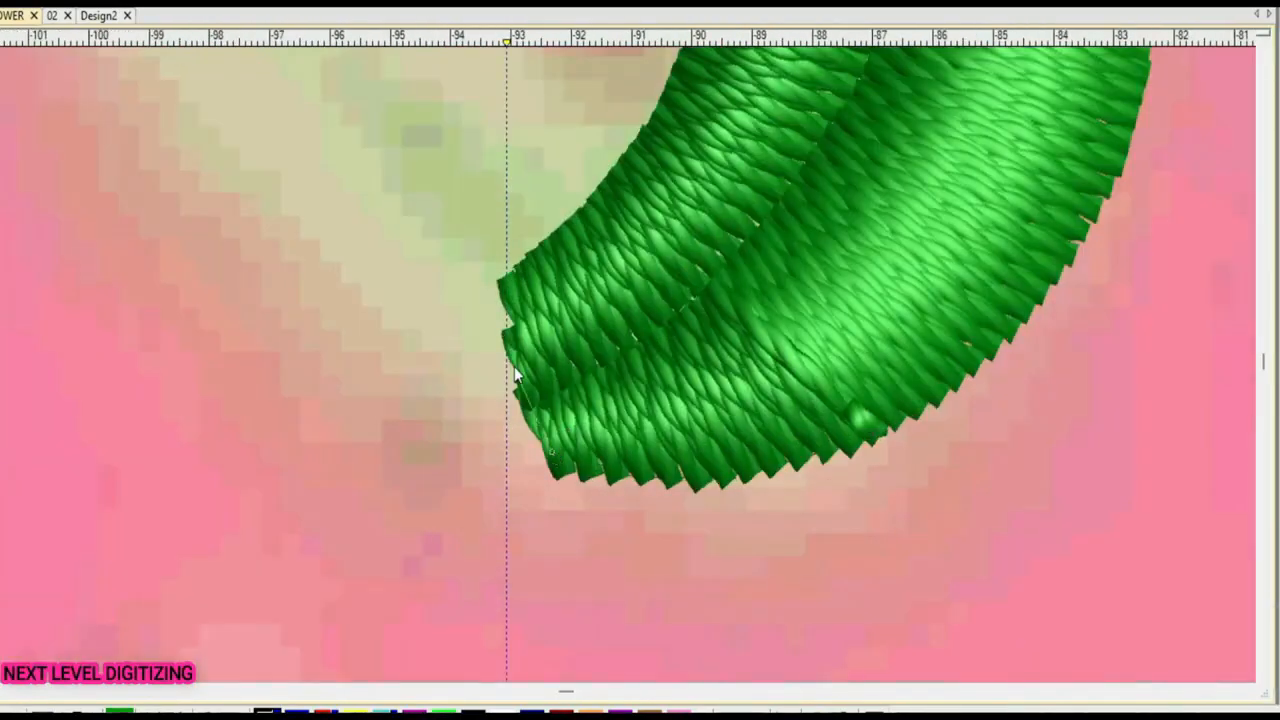
scroll(631, 367, "down", 1)
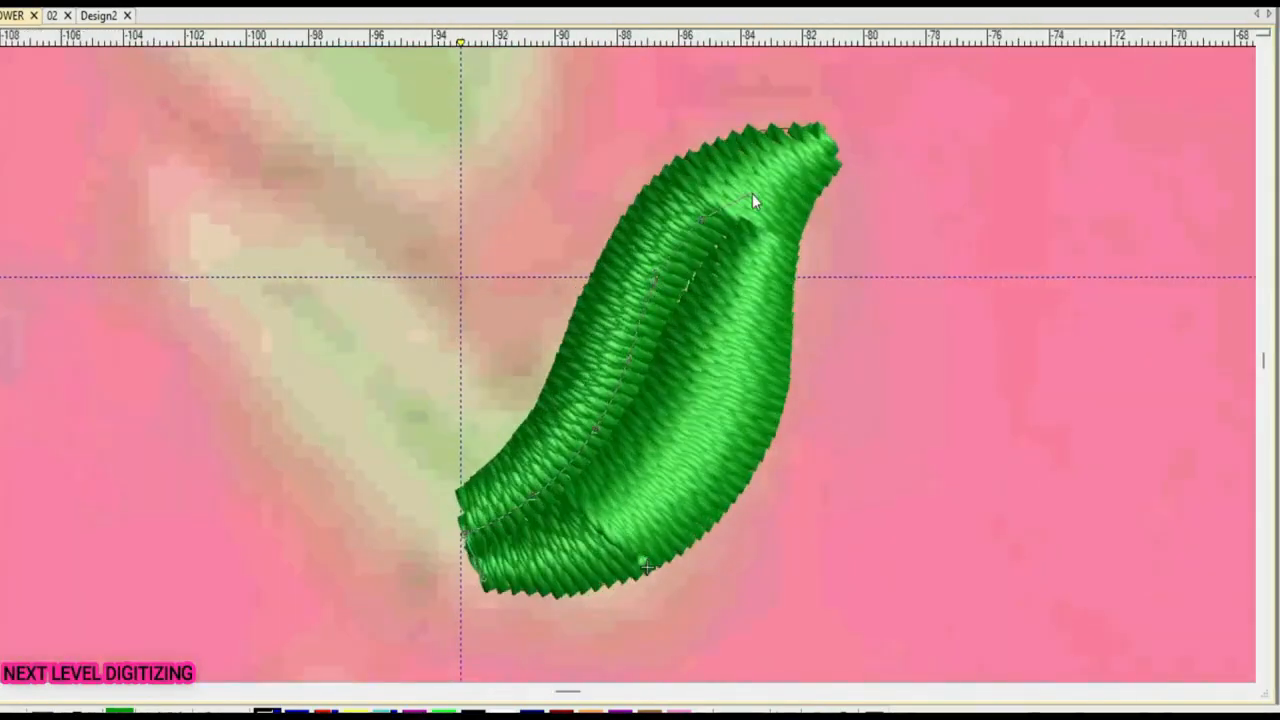
scroll(521, 562, "up", 6)
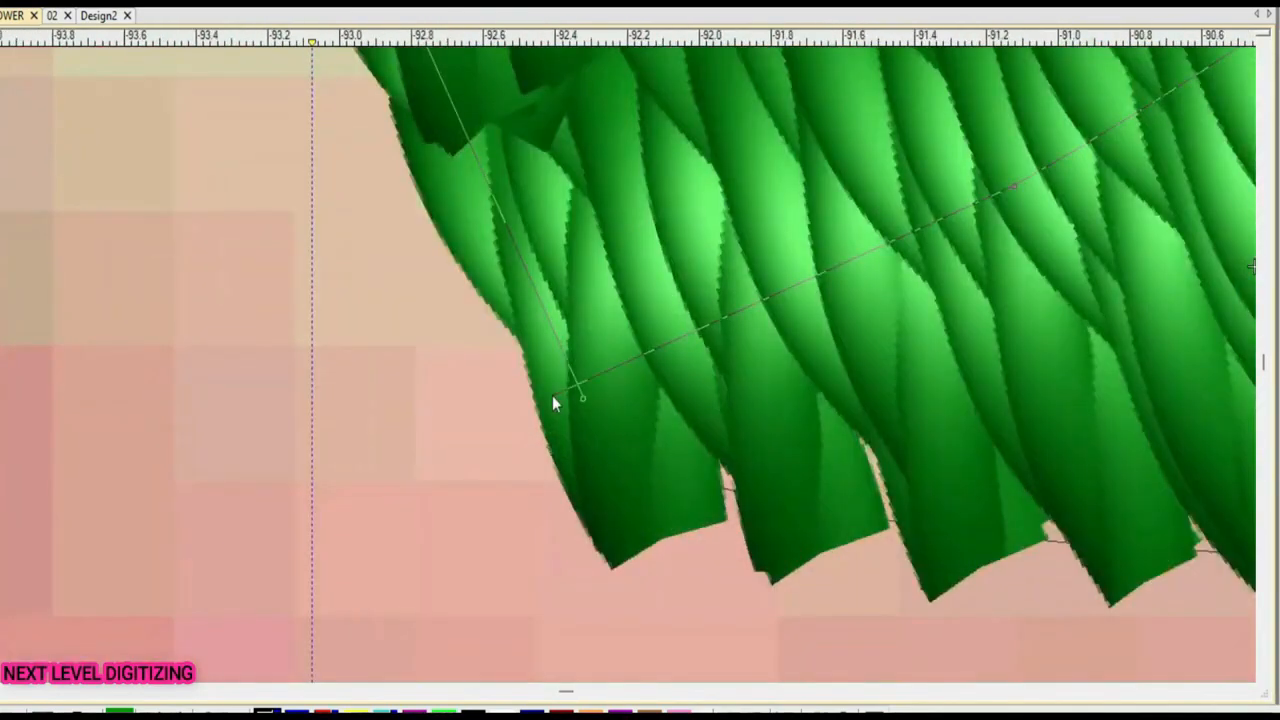
scroll(709, 369, "down", 5)
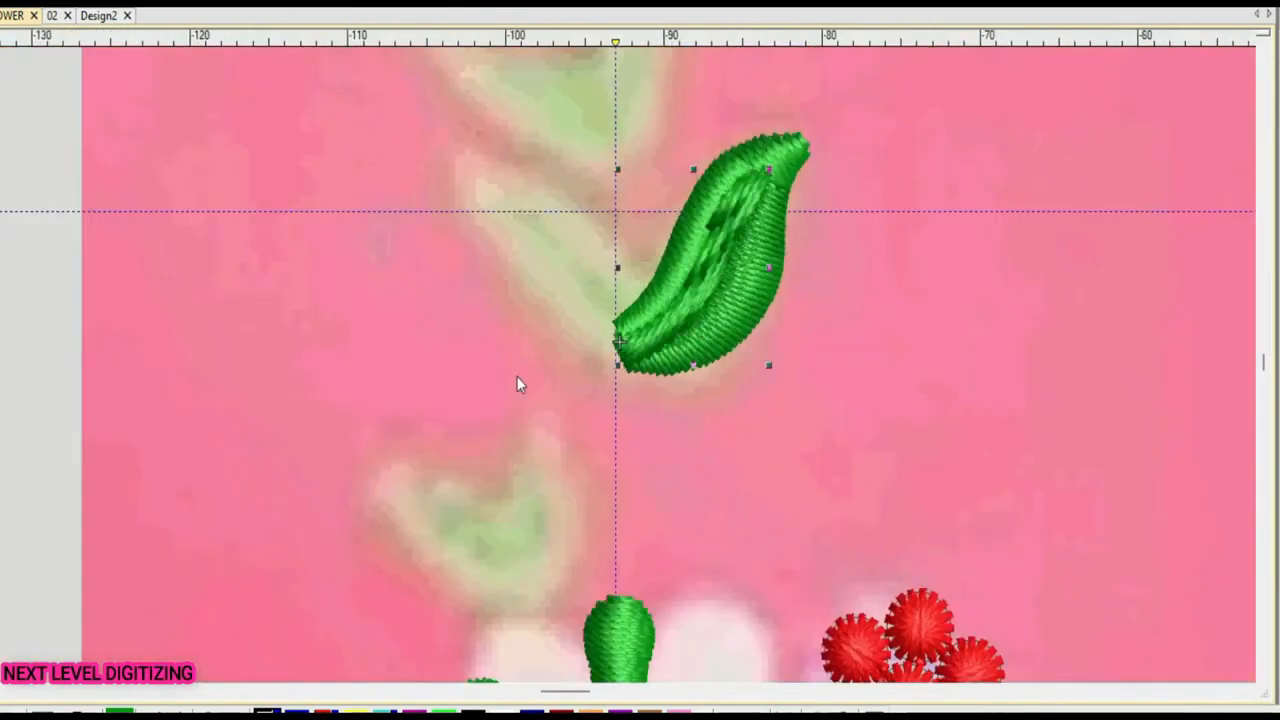
Recolour the leaf's vein red and turn its stitches across the vein's length
left_click(618, 340)
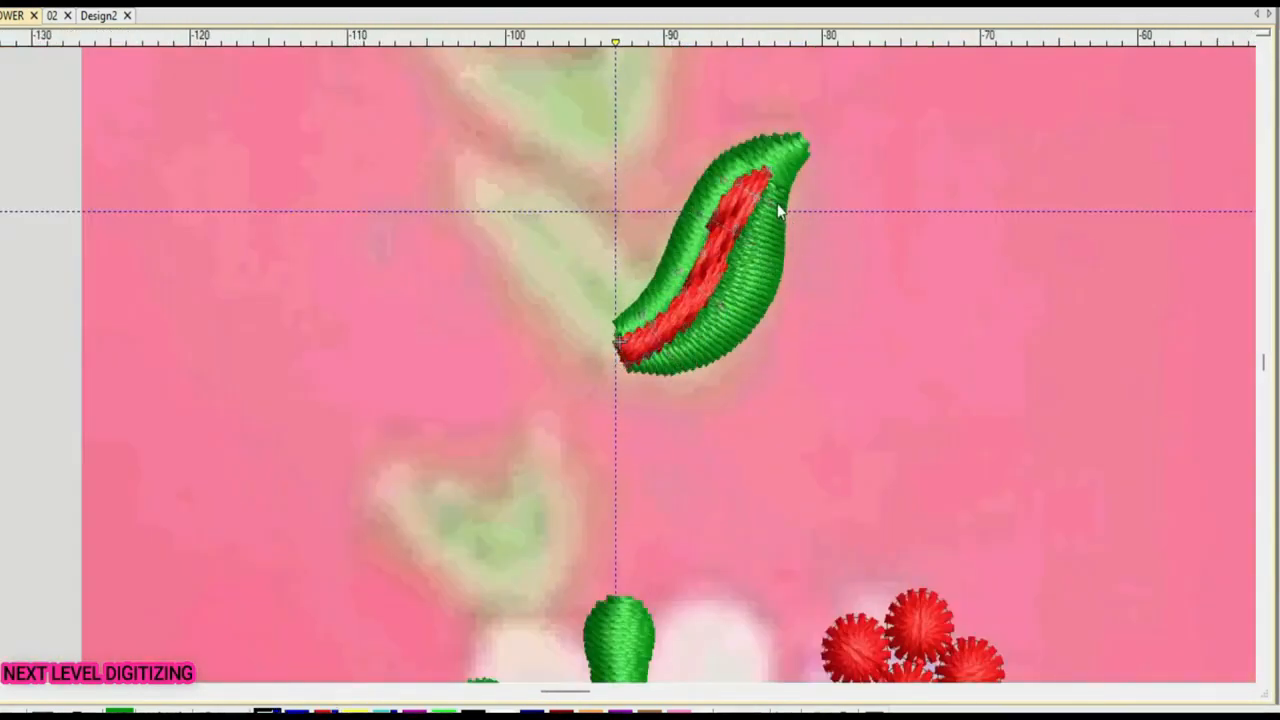
scroll(734, 242, "down", 1)
key("h")
key("Escape")
scroll(719, 329, "down", 1)
Rotate the leaf and its vein slightly clockwise and mirror a copy to form a symmetric leaf pair
left_click(562, 435)
scroll(562, 435, "up", 1)
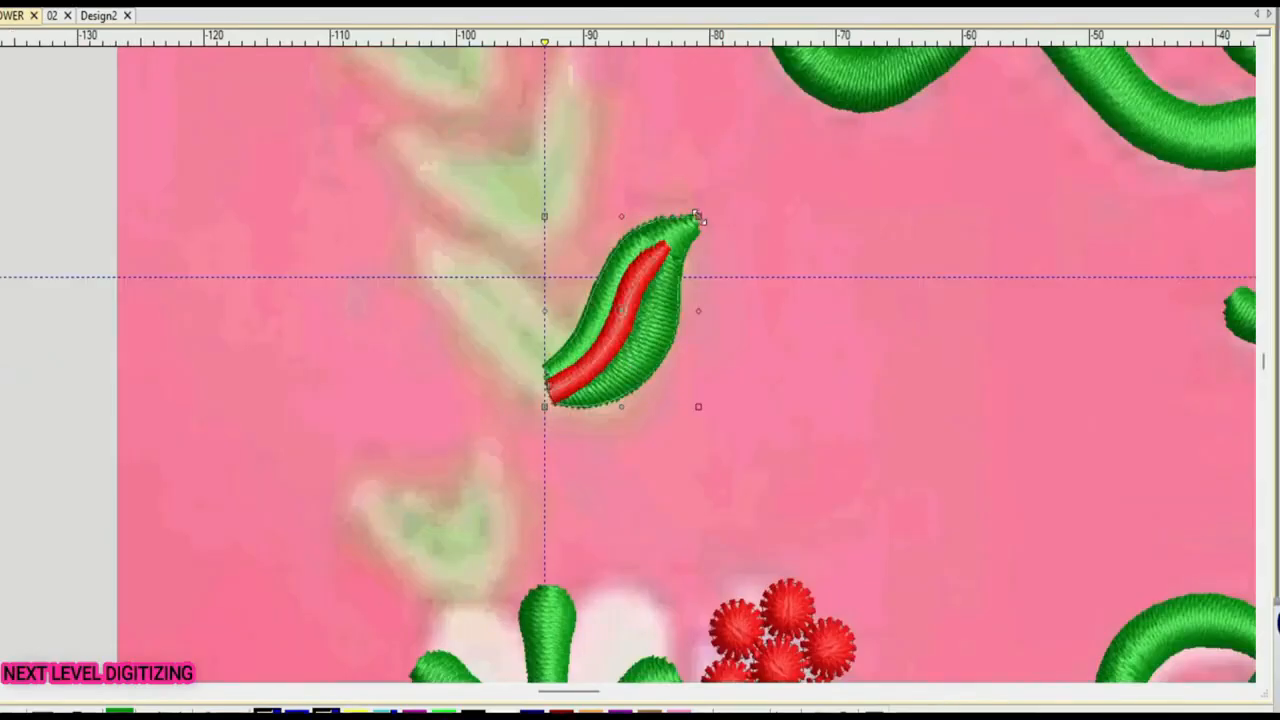
left_click_drag(697, 215, 668, 278)
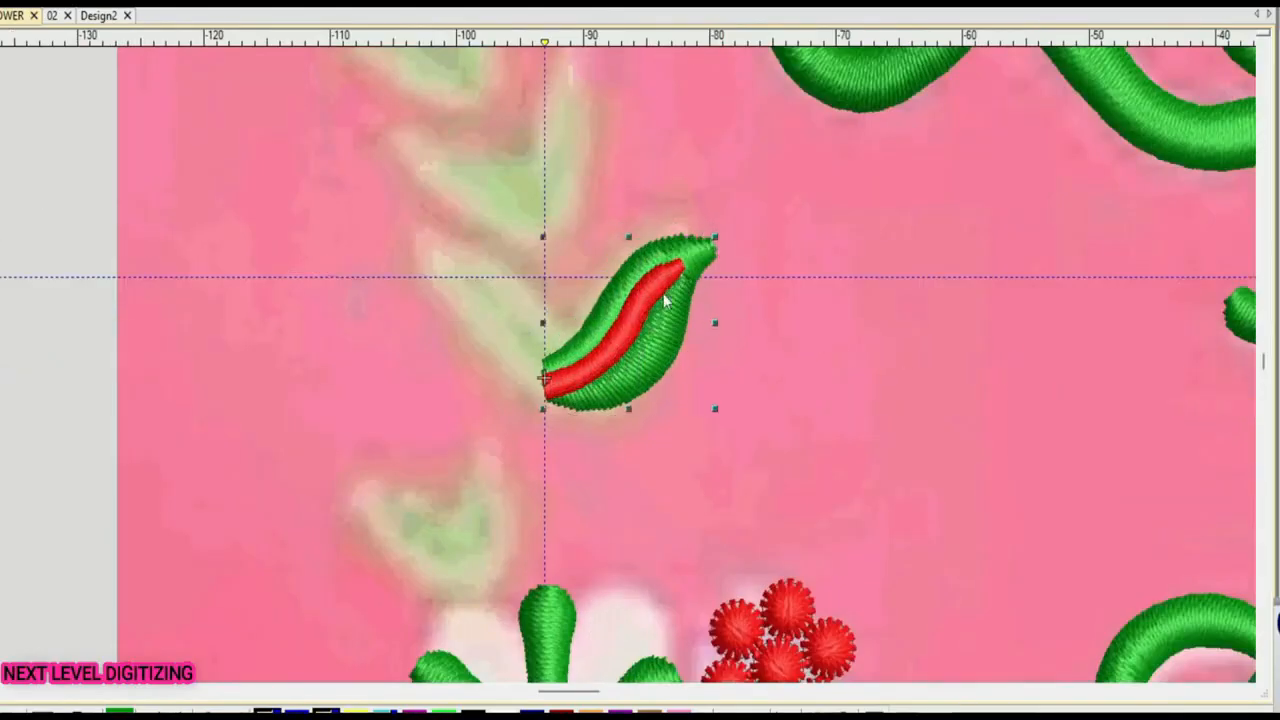
left_click(549, 190)
key("Return")
Stack two progressively smaller copies of the leaf pair above the first one
left_click_drag(713, 405, 686, 243)
scroll(686, 243, "down", 1)
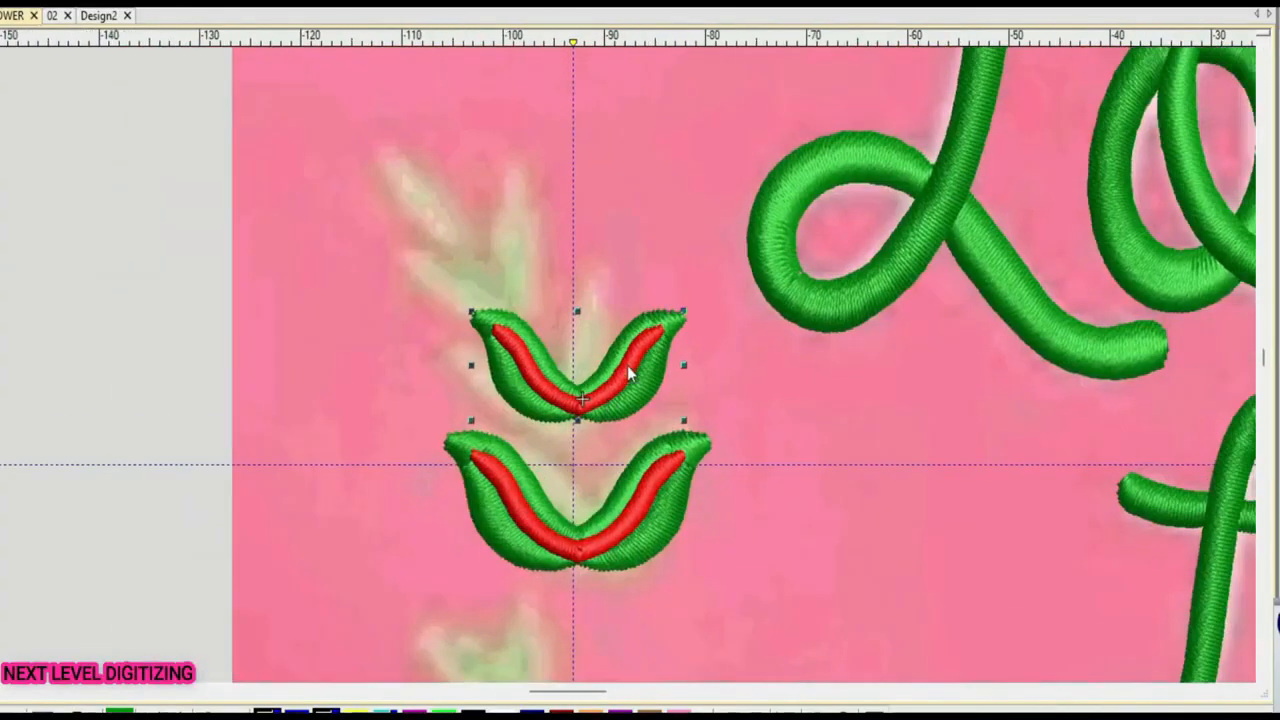
left_click_drag(629, 366, 623, 256)
left_click_drag(683, 297, 659, 292)
scroll(612, 400, "down", 1)
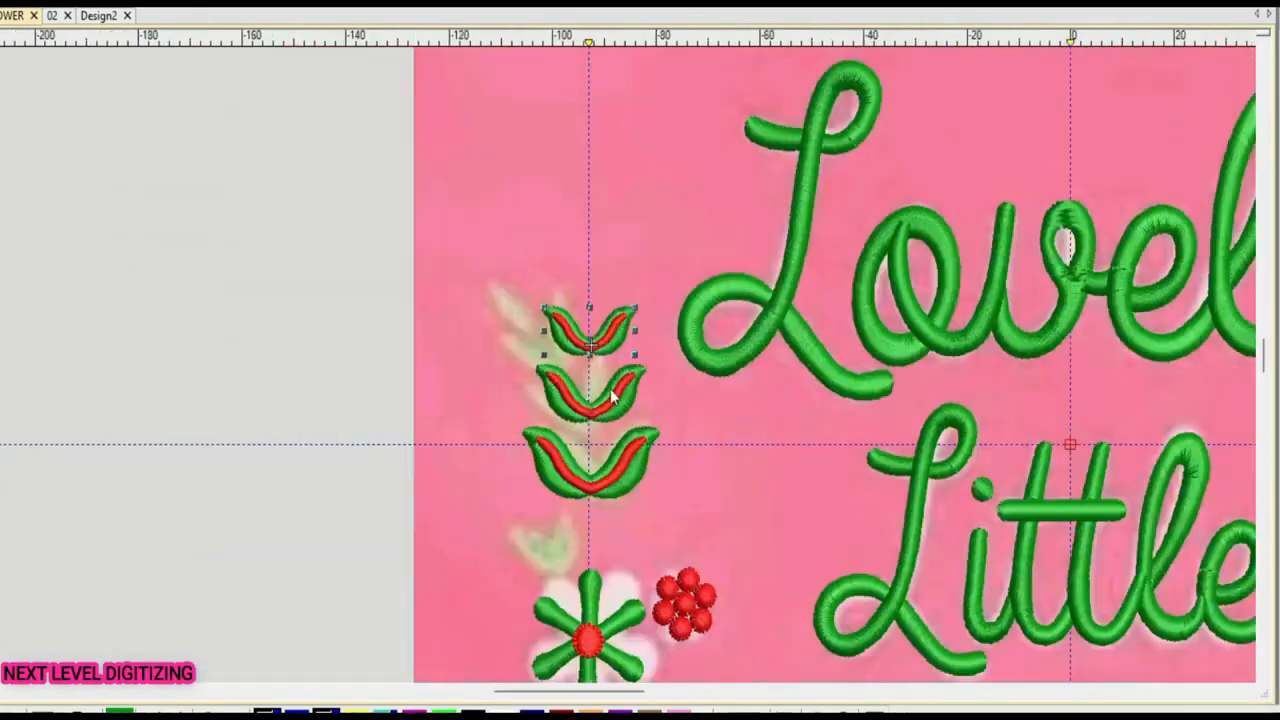
Rotate the three leaf pairs counterclockwise to match the lean of the traced sprig
left_click(632, 480)
left_click_drag(659, 497, 670, 502)
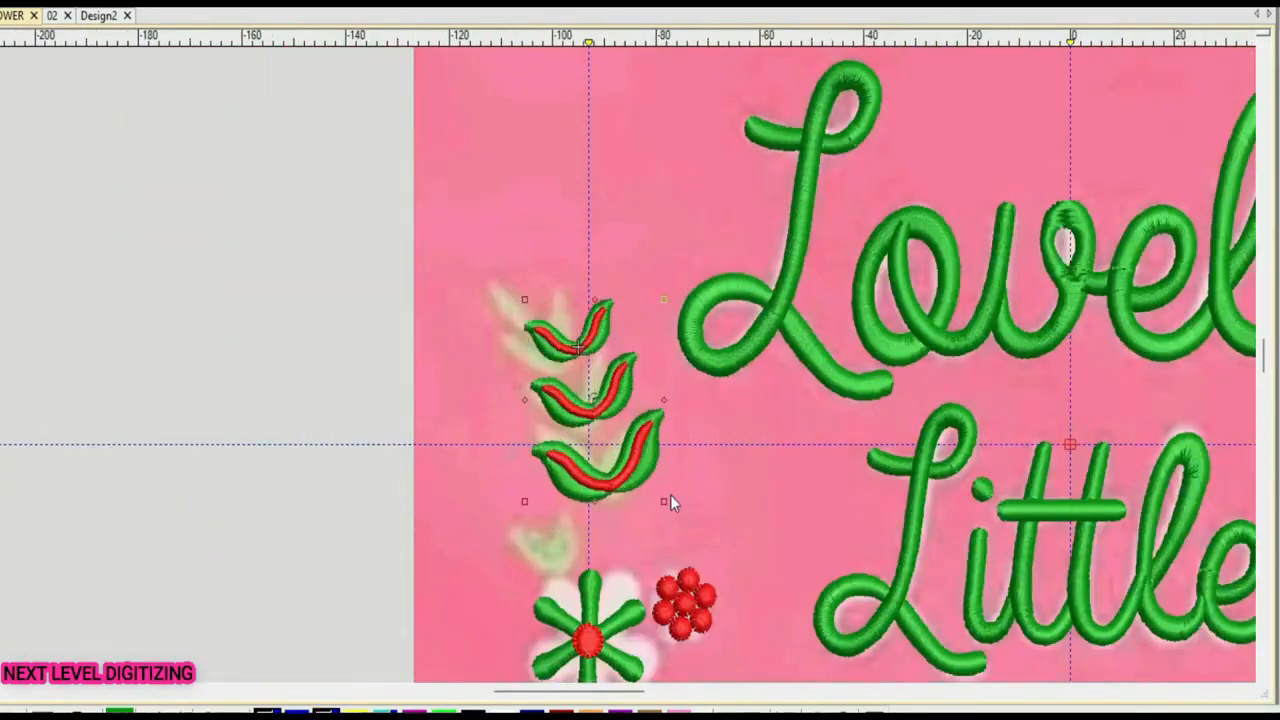
scroll(520, 358, "up", 1)
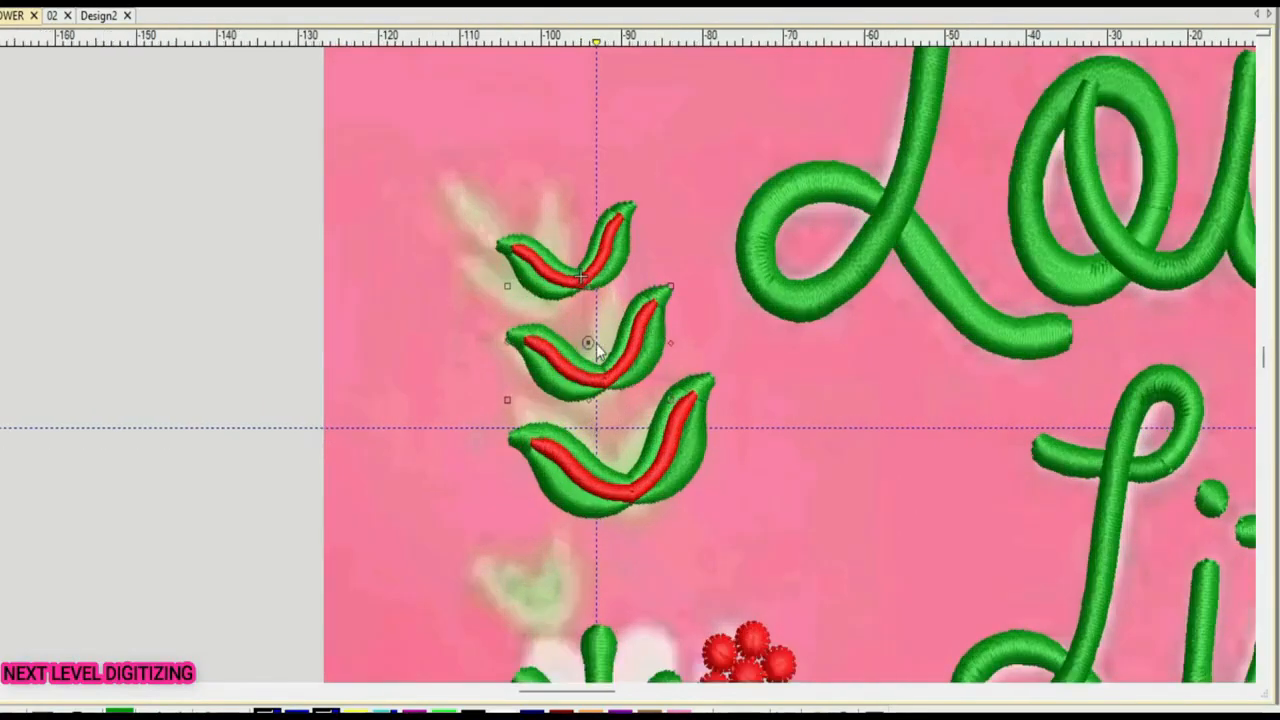
Shift the middle leaf pair down toward the largest one, and move and rotate the top pair further counterclockwise
left_click_drag(600, 395, 605, 365)
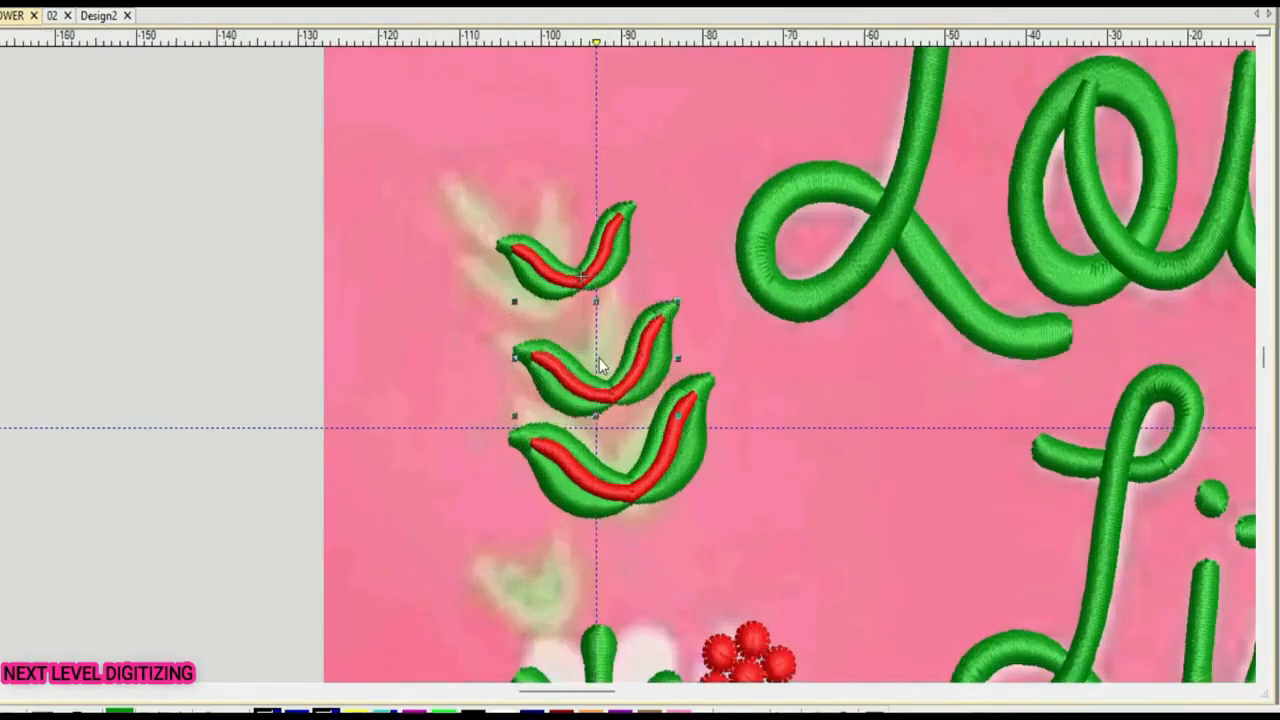
left_click(567, 258)
left_click_drag(652, 246, 661, 253)
scroll(661, 253, "up", 1)
scroll(629, 371, "up", 1)
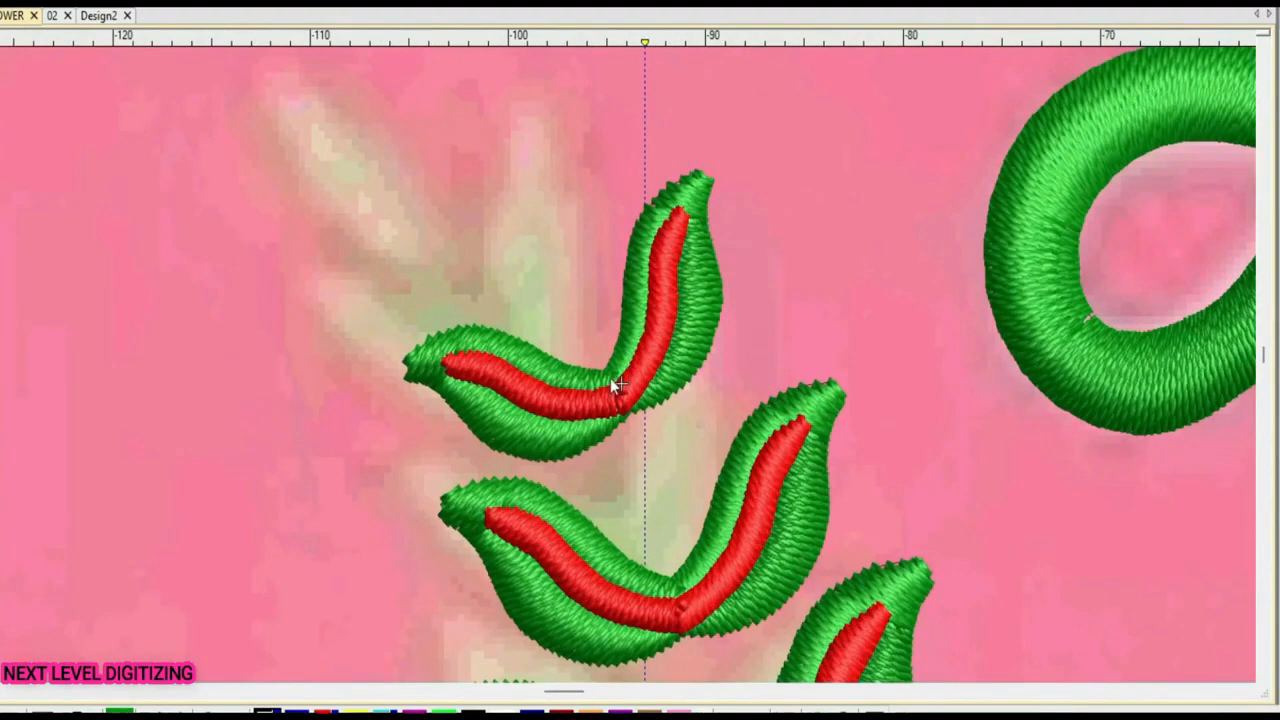
Draw a symmetric pointed-oval bud outline with a mirrored half, and tilt it into place between the top pair's leaves
left_click_drag(608, 382, 594, 250)
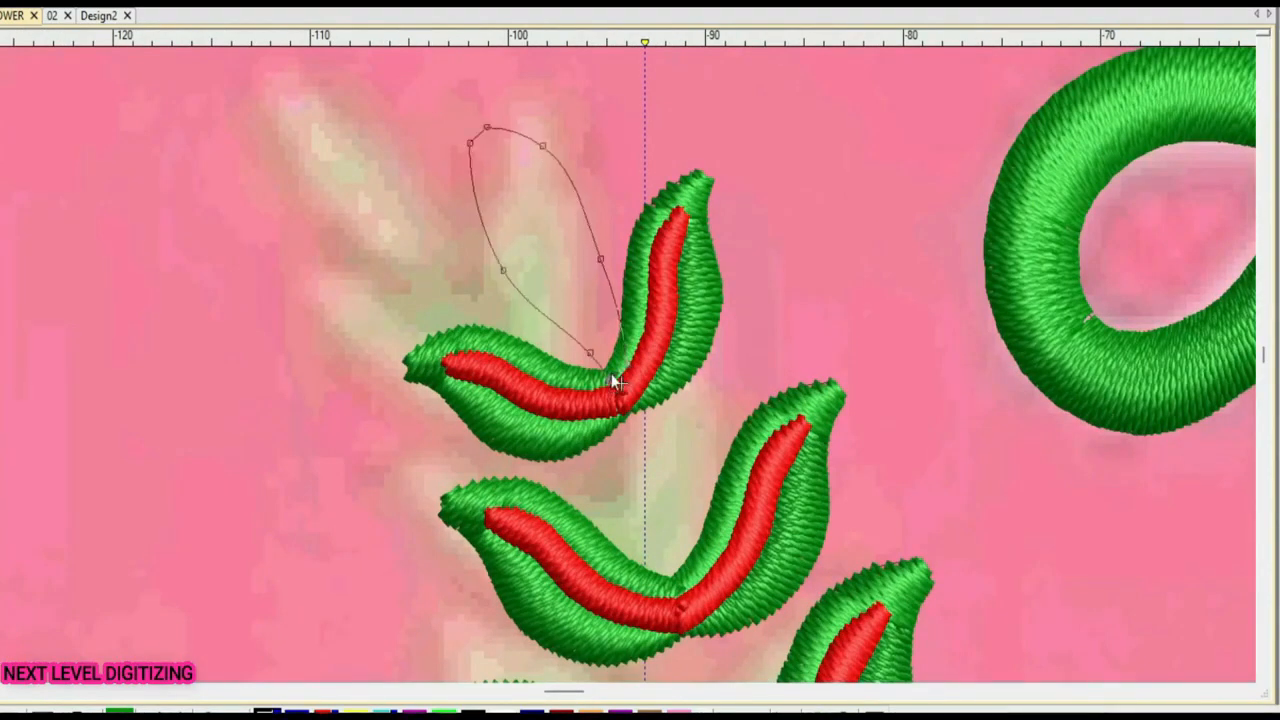
left_click(650, 180)
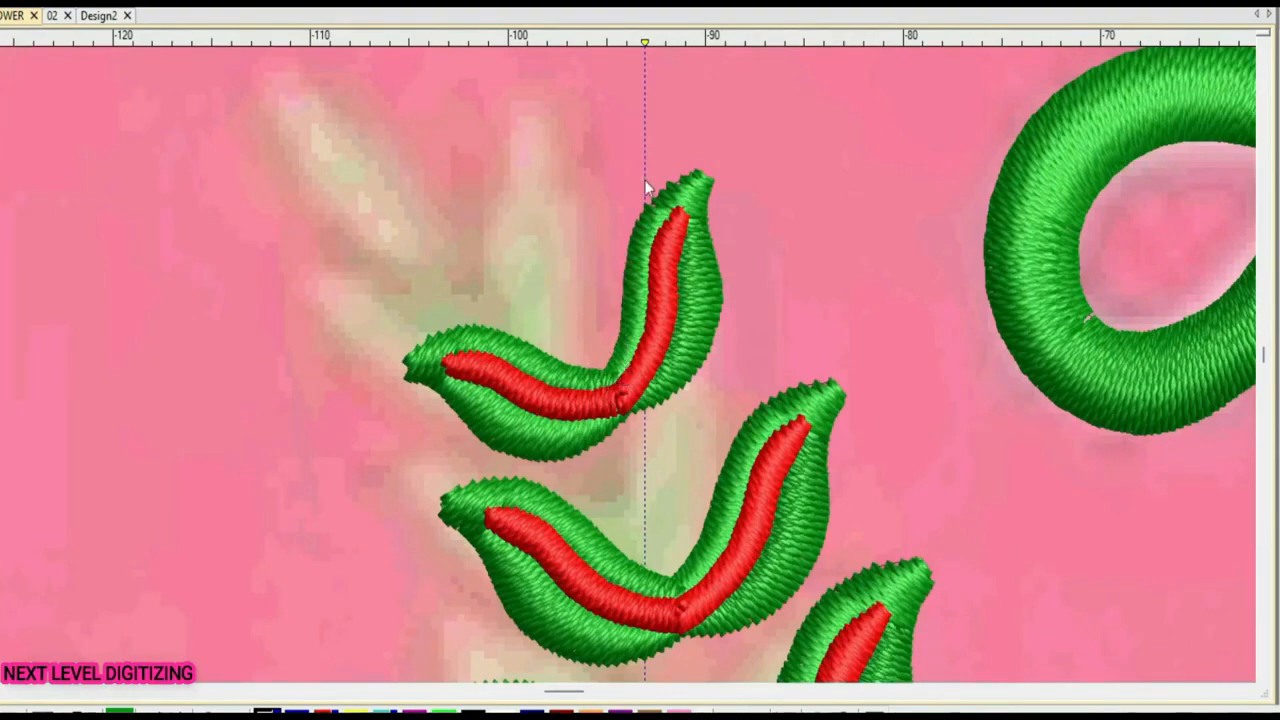
left_click(597, 166)
left_click(674, 157)
key("Return")
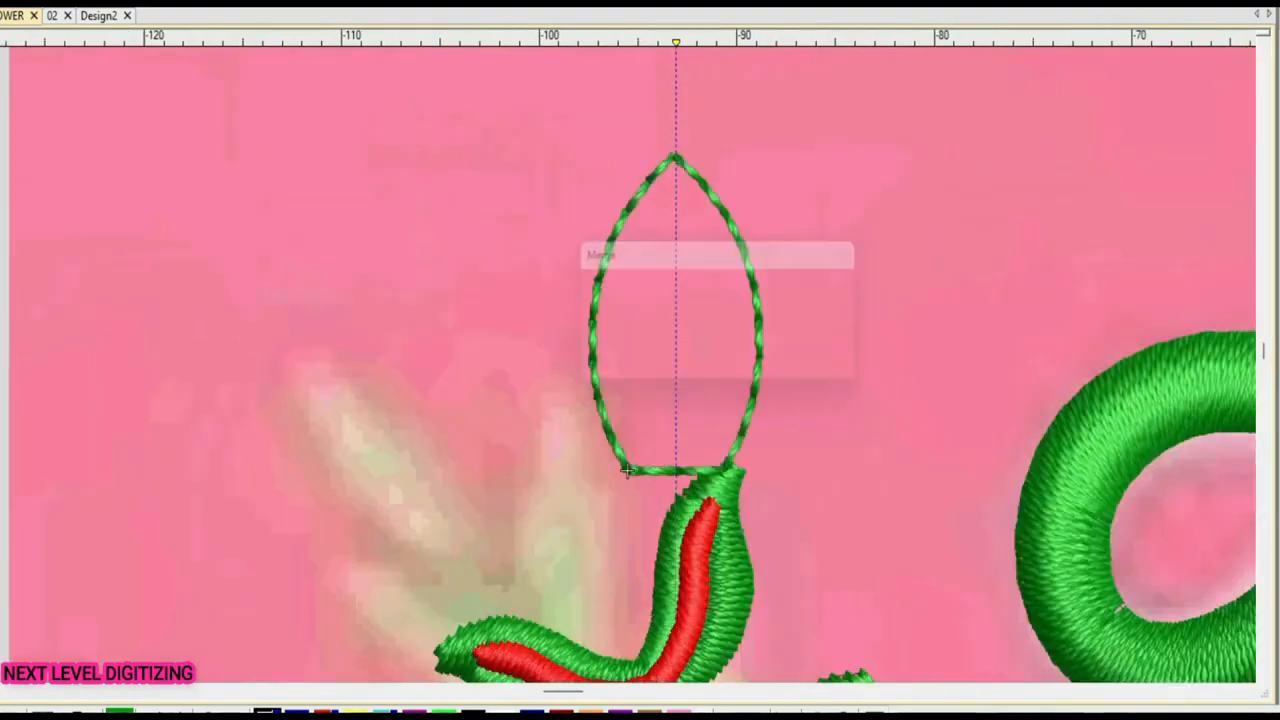
left_click_drag(600, 470, 553, 490)
scroll(627, 365, "up", 2)
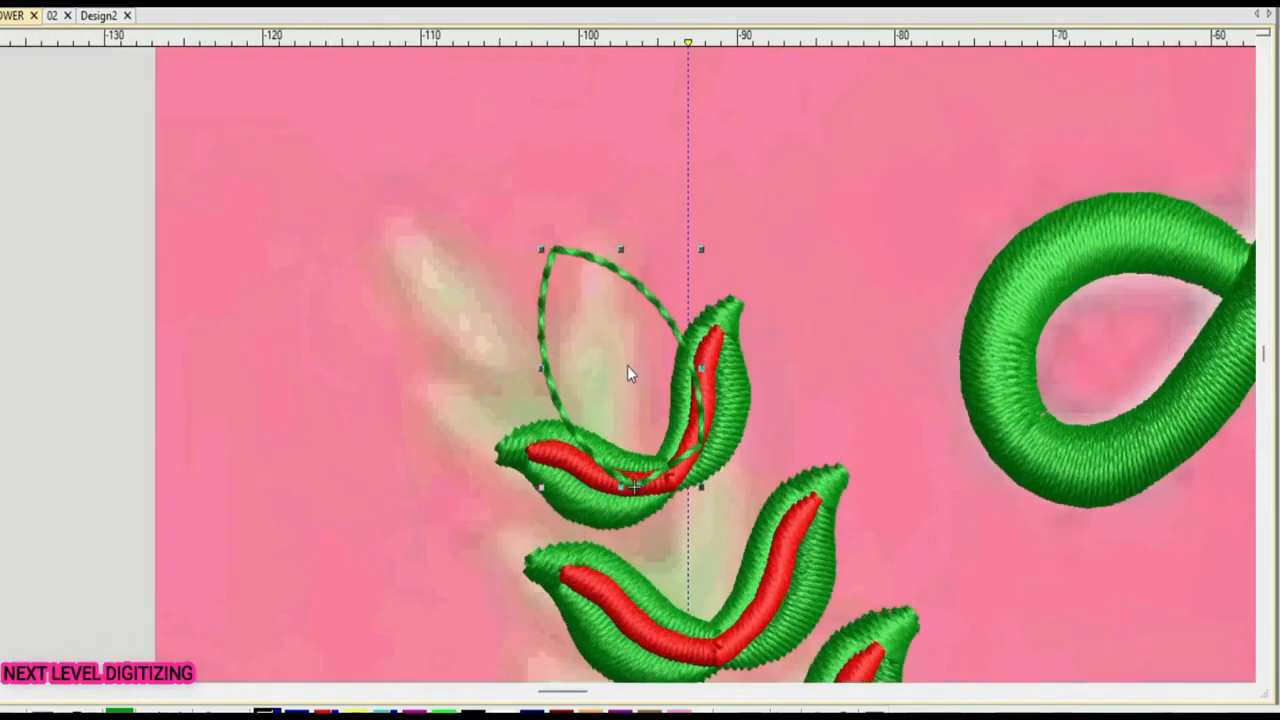
Reshape the bud outline's lower edges to follow the top leaf pair and delete the corner point at its tip
key("h")
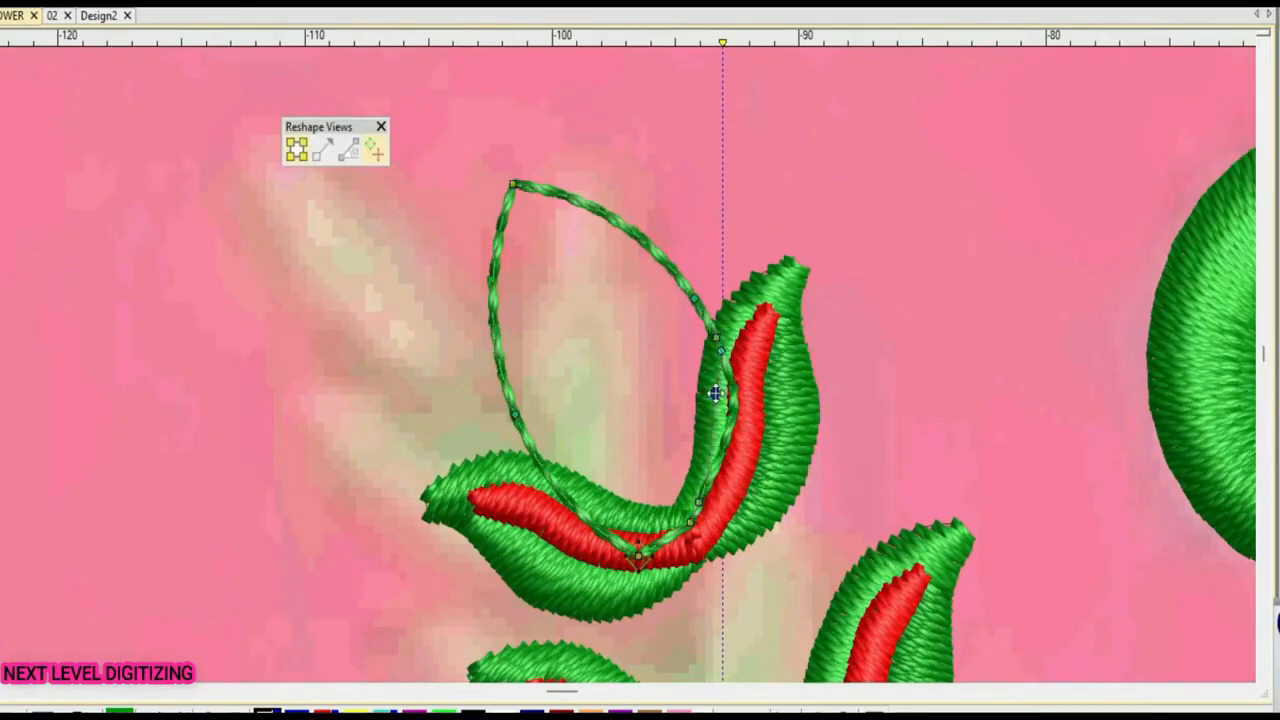
left_click_drag(580, 495, 608, 507)
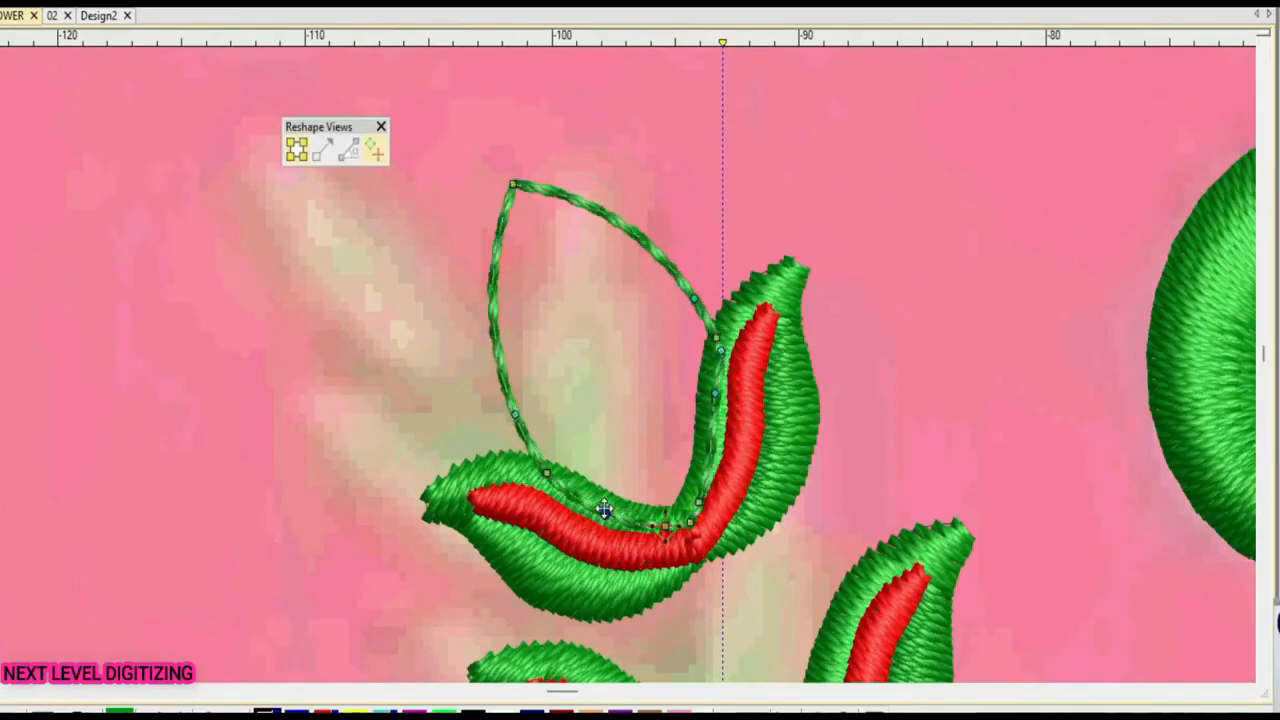
key("Escape")
key("h")
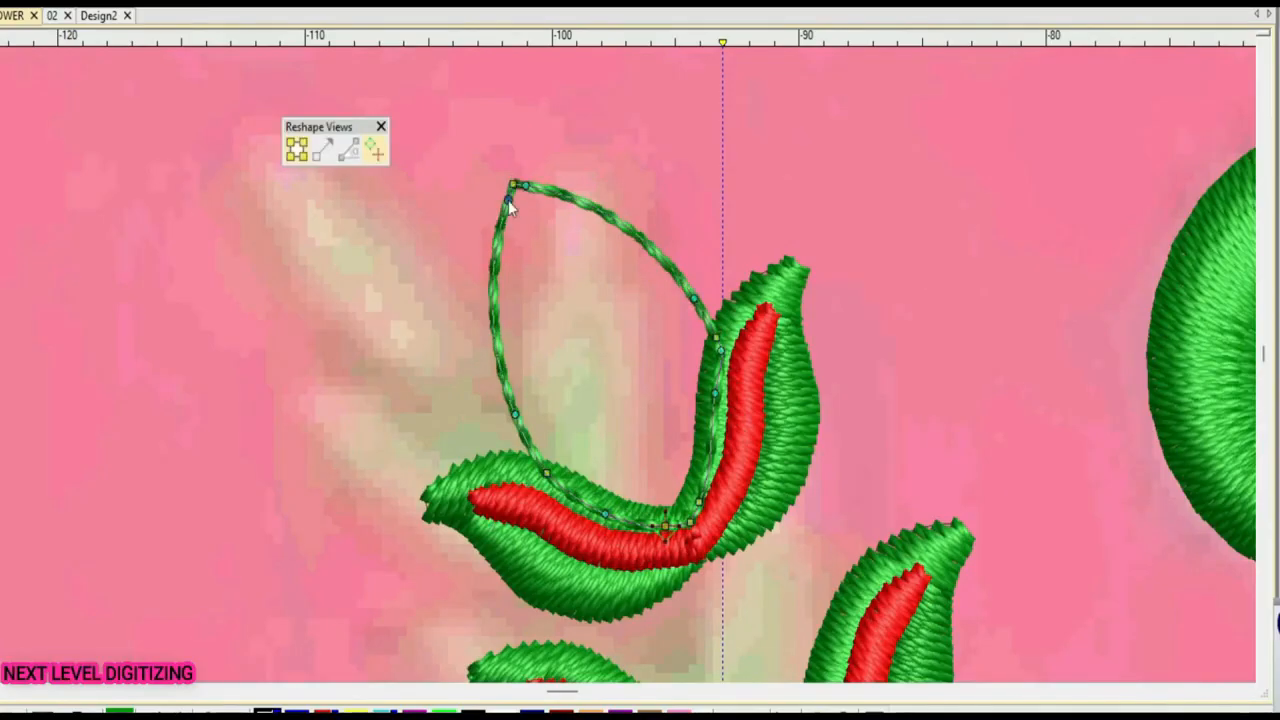
left_click(513, 184)
key("Delete")
scroll(702, 491, "down", 5)
Turn the bud above the top leaf pair into a filled shape with a 38° stitch angle, a pointed tip and a red running-stitch outline
left_click(483, 29)
scroll(666, 200, "up", 2)
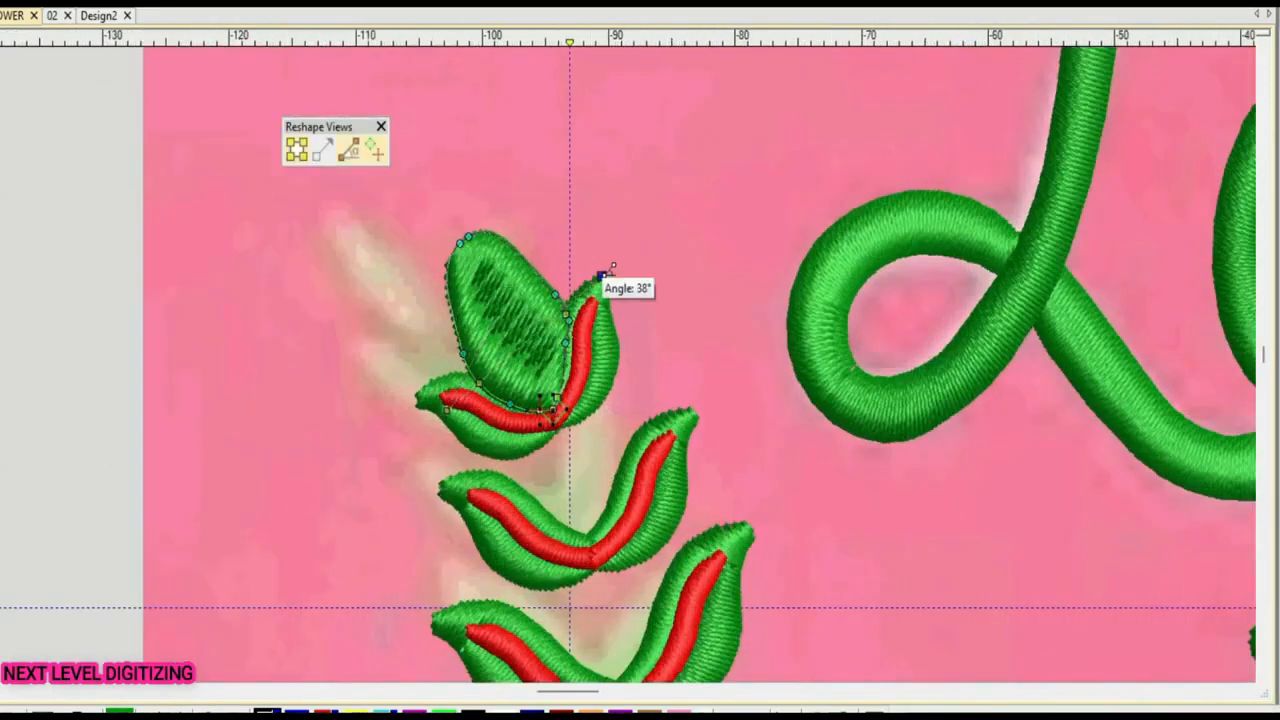
scroll(403, 568, "up", 1)
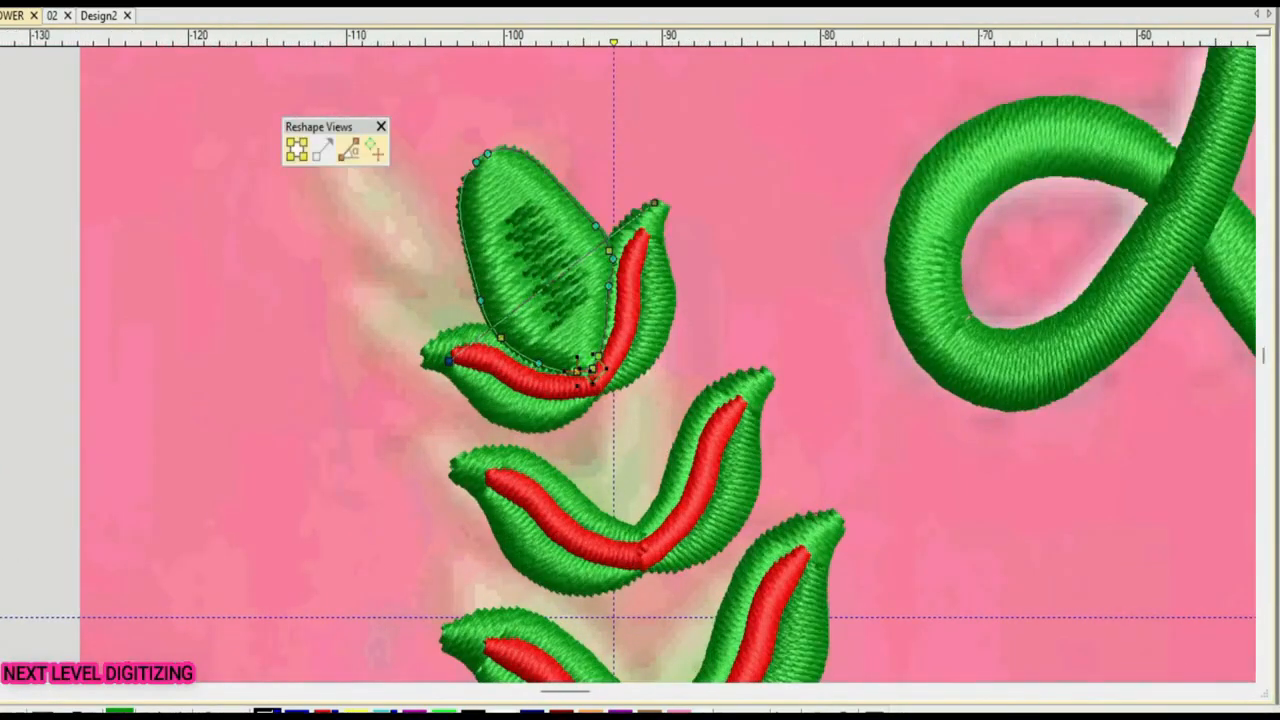
left_click_drag(486, 152, 479, 153)
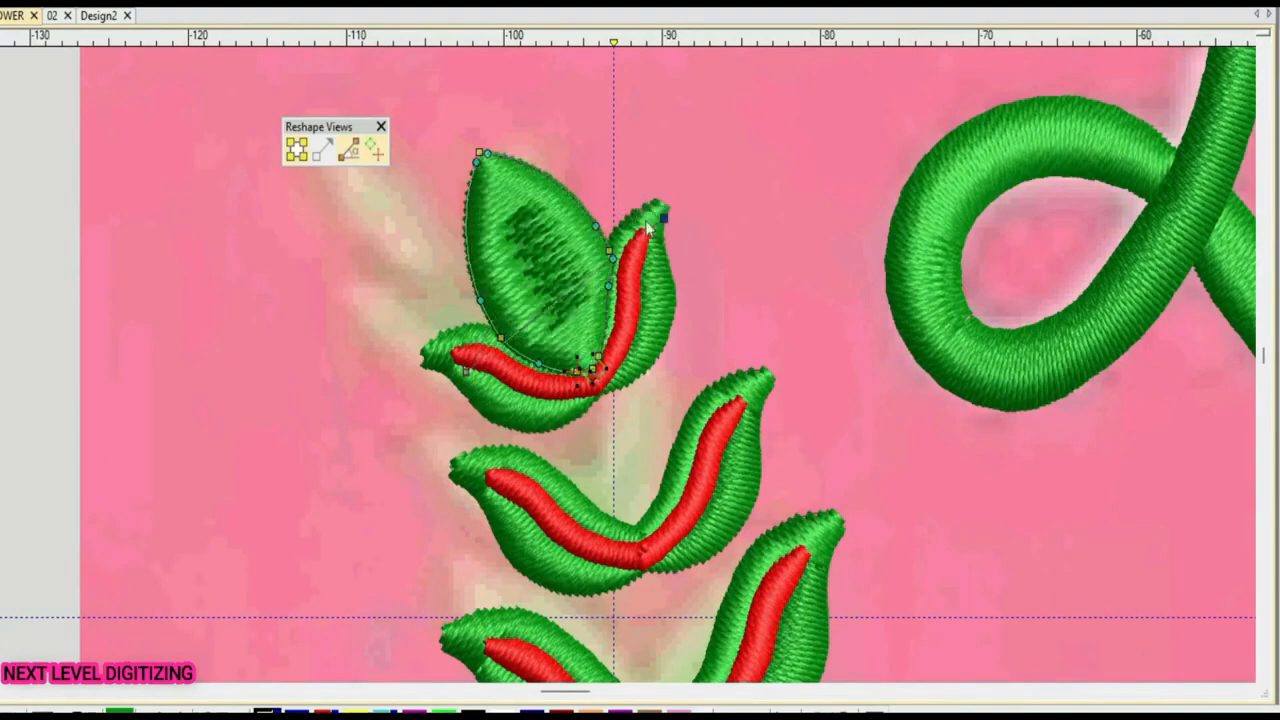
key("Escape")
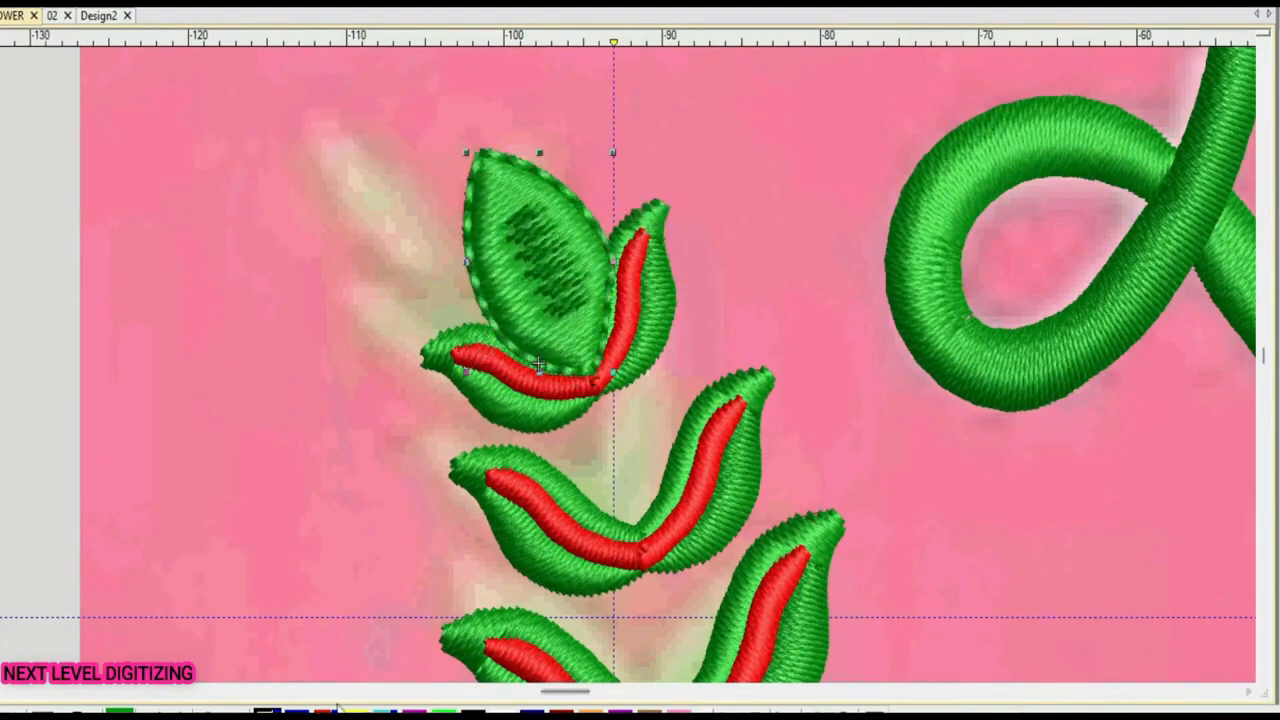
scroll(448, 436, "down", 1)
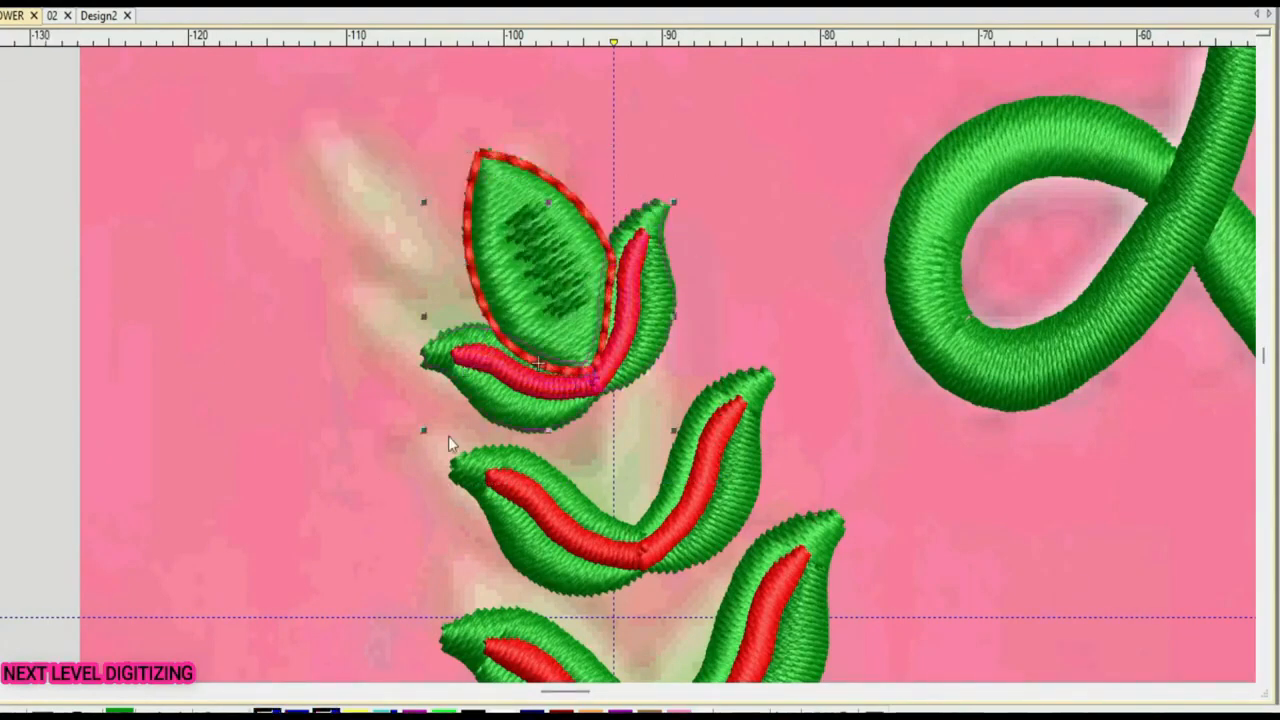
Draw a narrow curved stem outline from the flower's centre up through the three leaf pairs to the base of the top pair
scroll(627, 366, "down", 2)
scroll(483, 487, "up", 1)
scroll(483, 487, "up", 1)
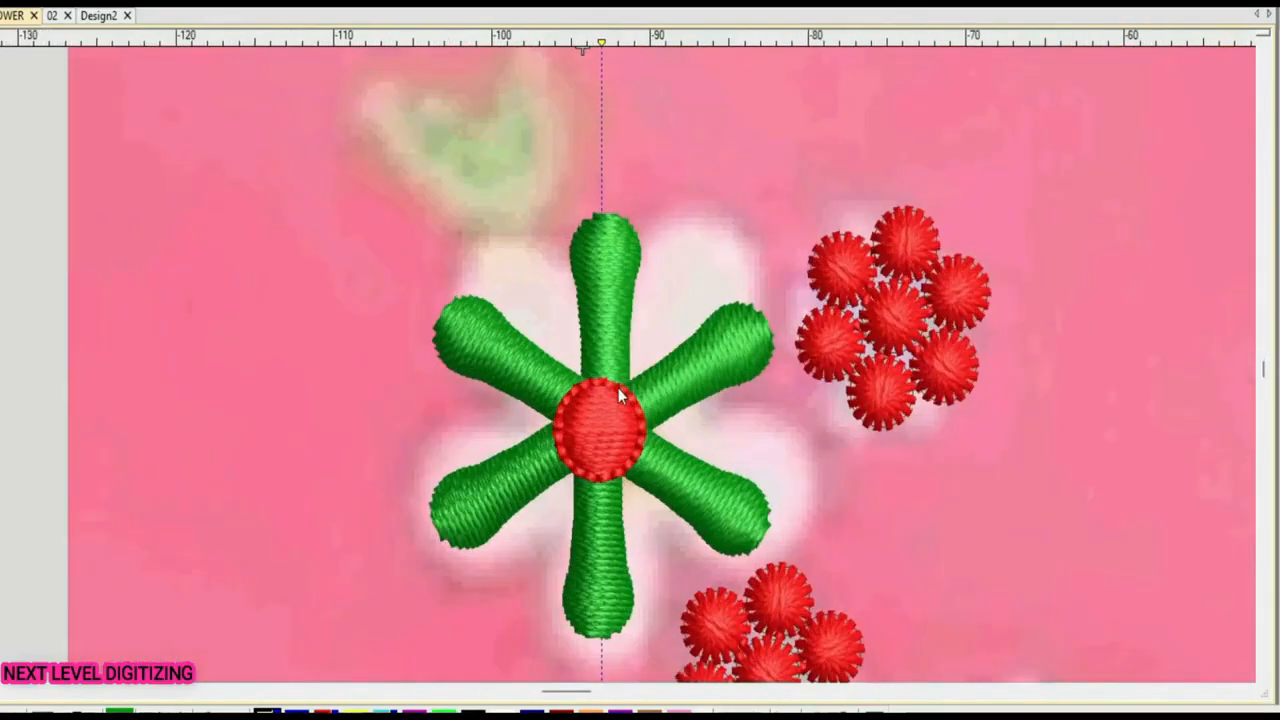
left_click(657, 291)
scroll(640, 280, "up", 3)
left_click(625, 290)
left_click(582, 122)
scroll(582, 122, "up", 3)
left_click(604, 247)
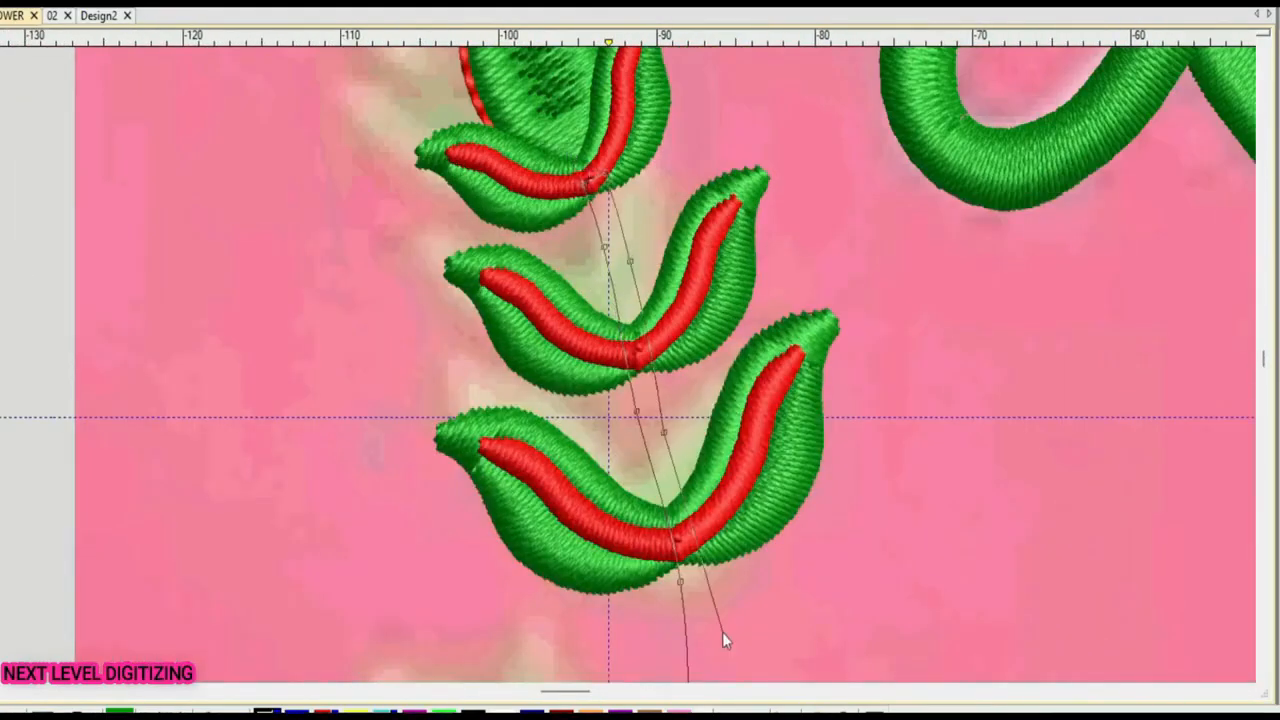
scroll(700, 610, "down", 6)
scroll(587, 557, "up", 5)
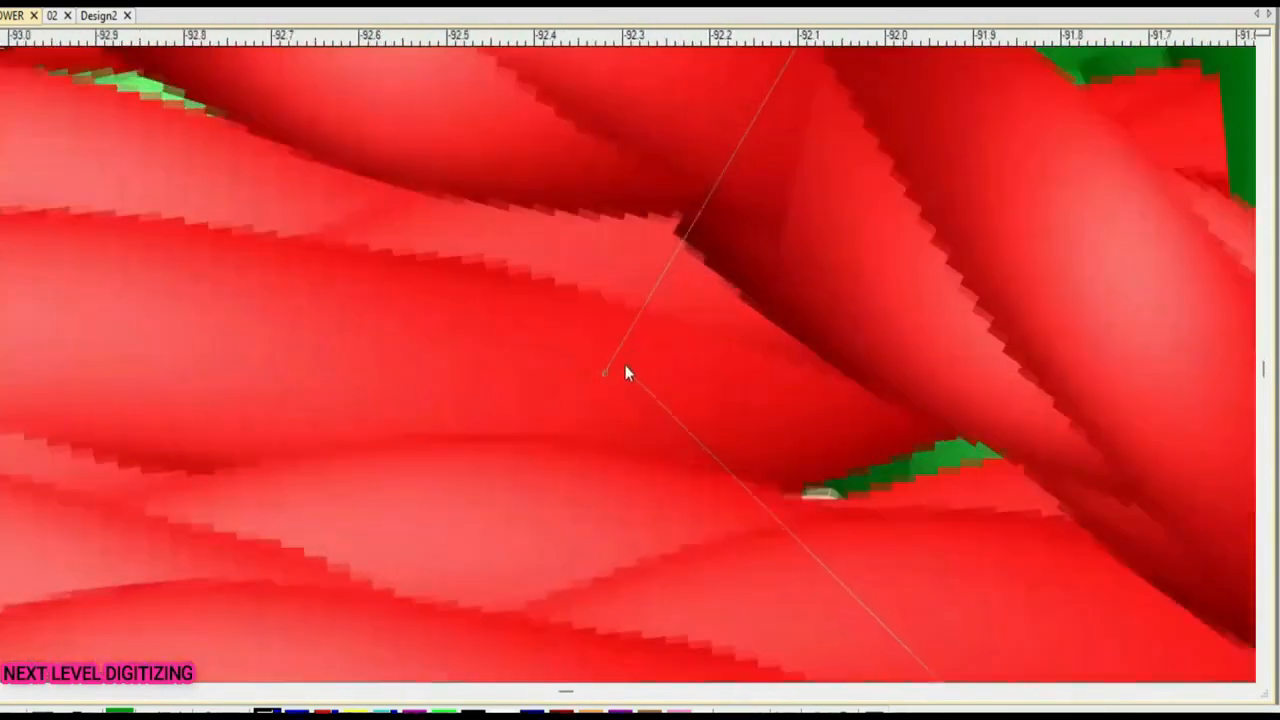
left_click(604, 373)
key("Return")
Reshape the sides of the stem outline and fill it with satin stitches
scroll(639, 390, "down", 6)
key("h")
scroll(638, 332, "up", 3)
scroll(600, 220, "down", 1)
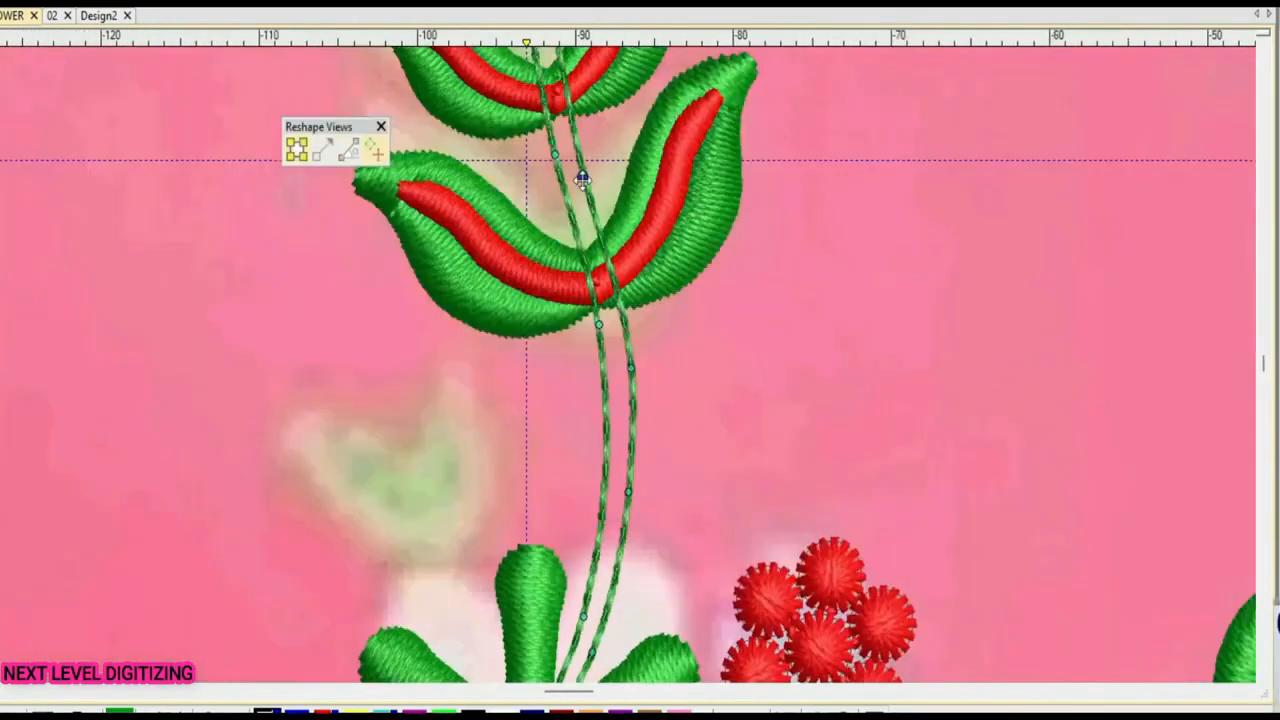
scroll(582, 178, "down", 3)
scroll(582, 178, "up", 3)
scroll(573, 292, "down", 3)
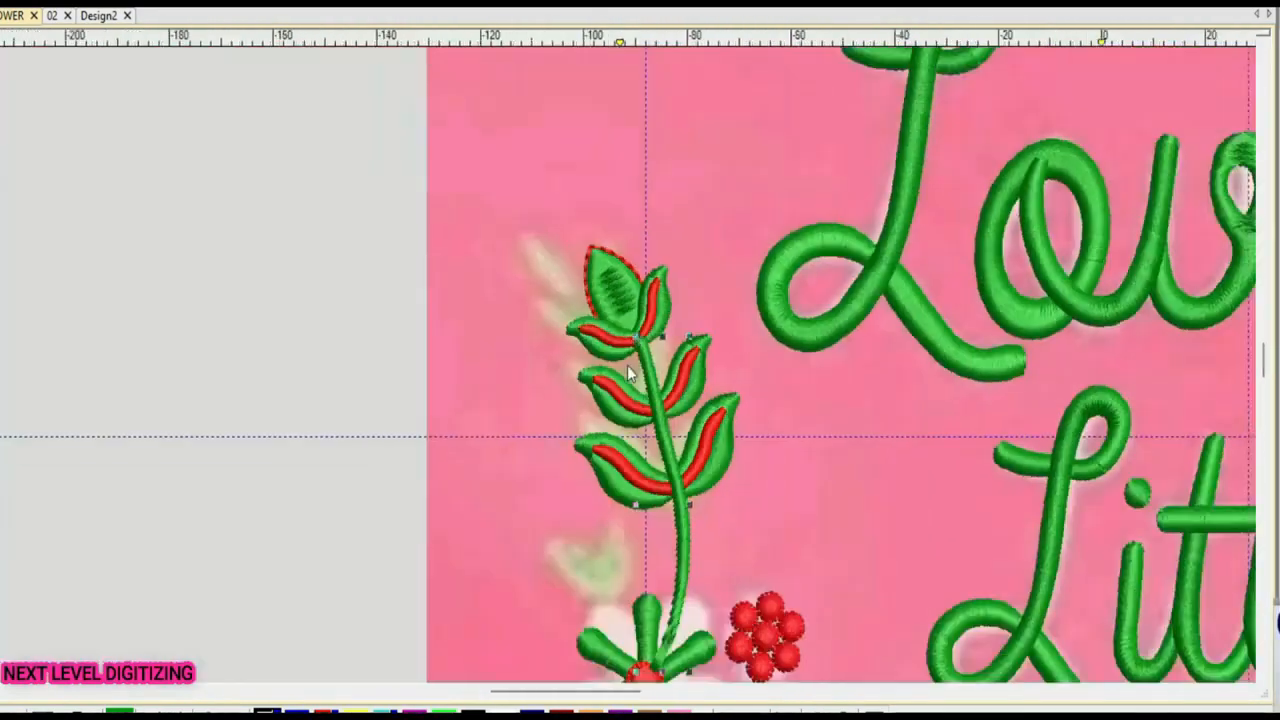
Set stitch angles across the stem along its length and recolor it red
scroll(627, 372, "down", 3)
scroll(627, 372, "up", 2)
scroll(630, 373, "up", 2)
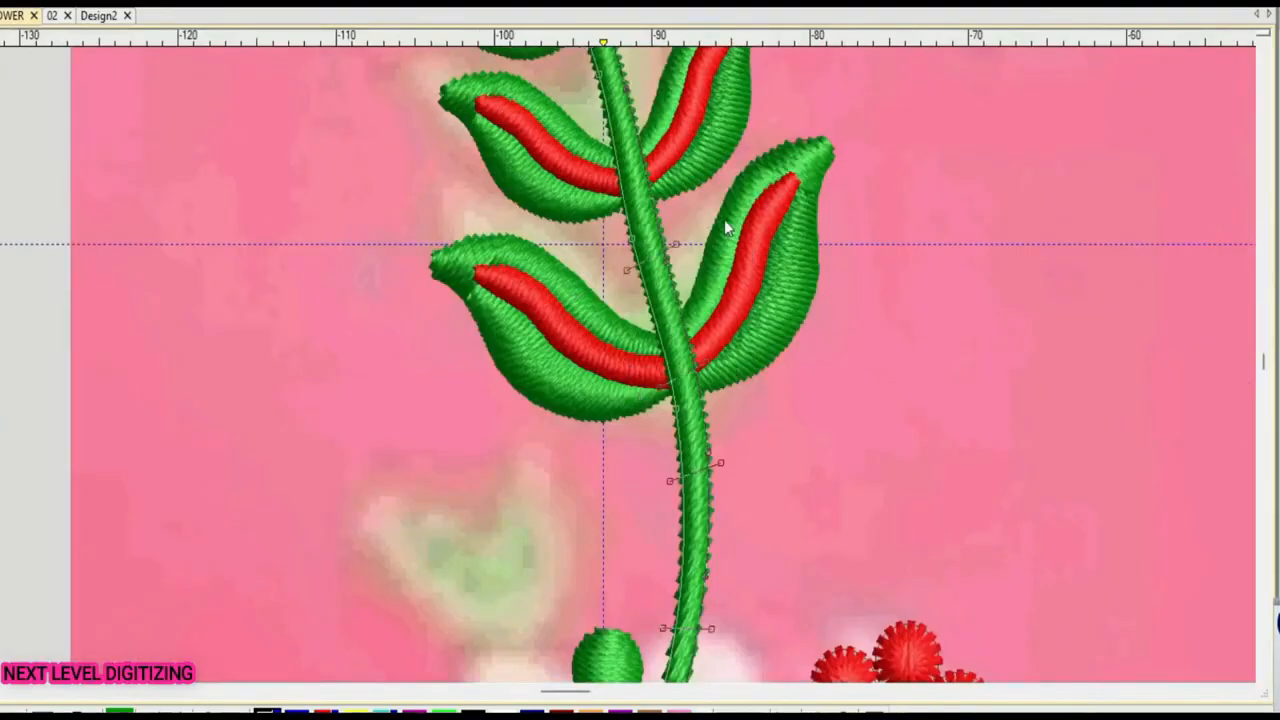
scroll(727, 228, "down", 3)
scroll(620, 400, "down", 3)
scroll(622, 428, "up", 3)
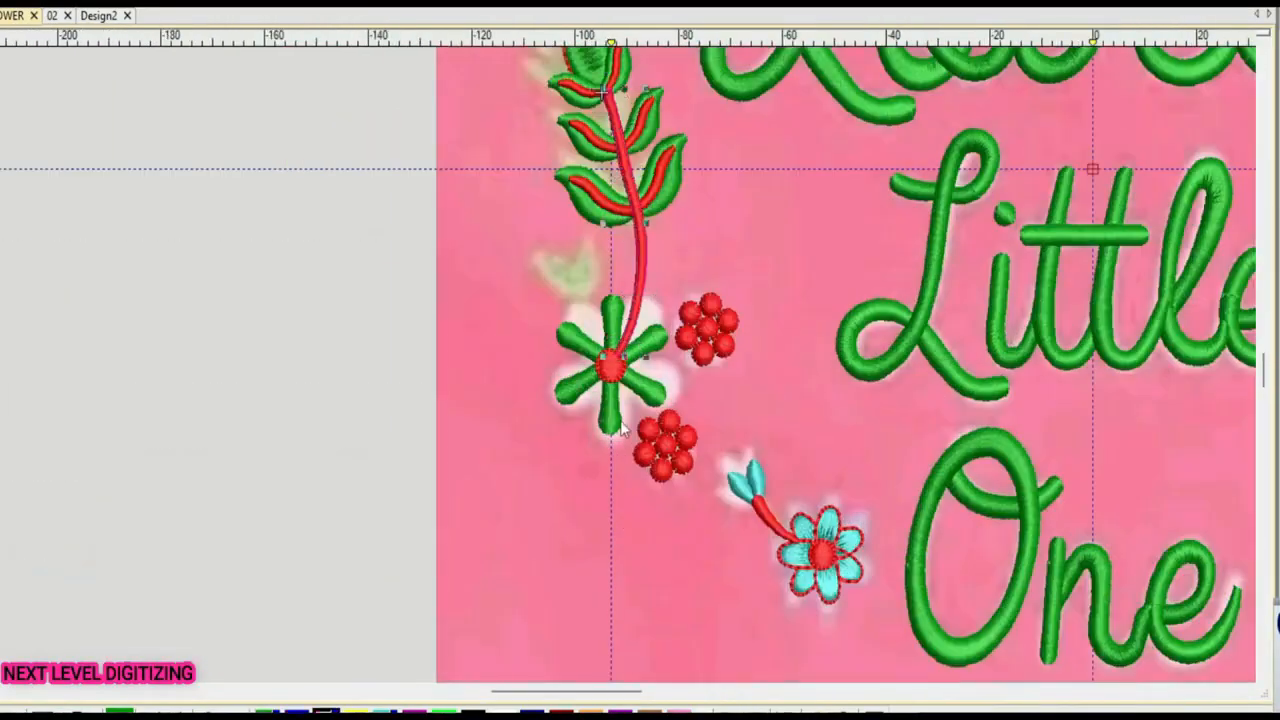
Align the lettering and both flower groups on their horizontal centers, and center the complete design on the vertical guide at 0
scroll(622, 427, "down", 4)
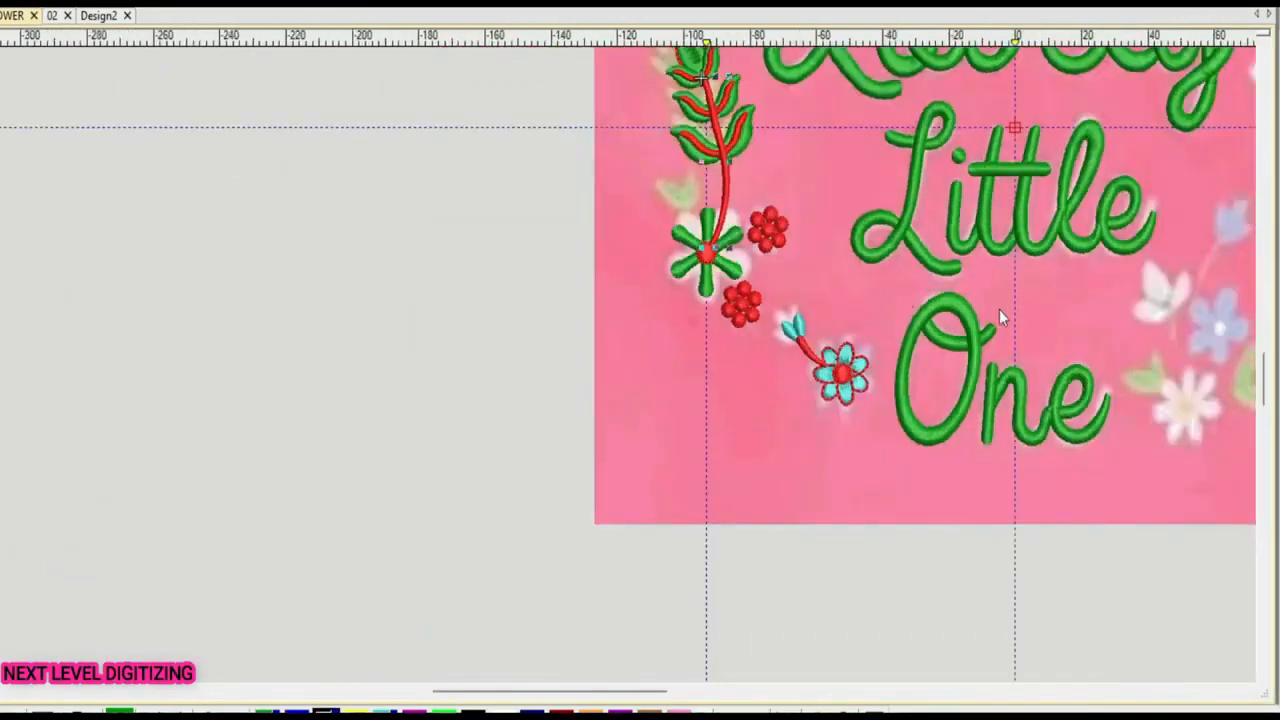
scroll(627, 370, "up", 5)
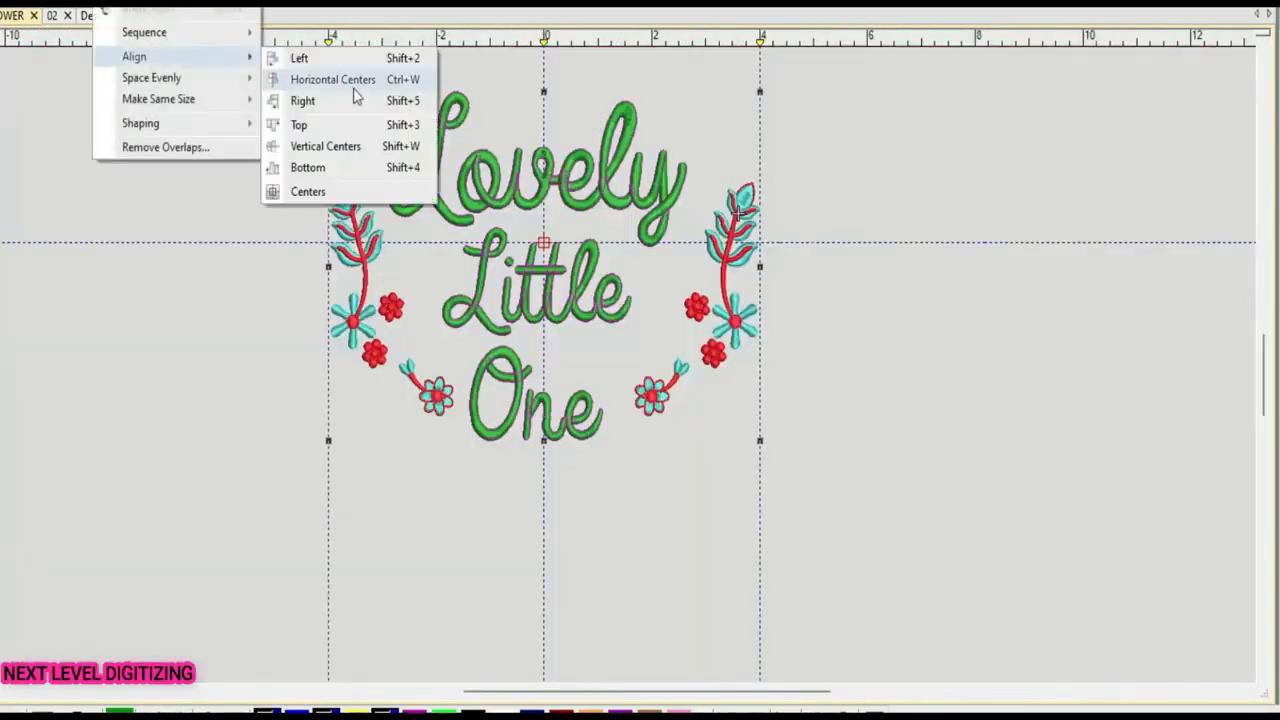
left_click(351, 86)
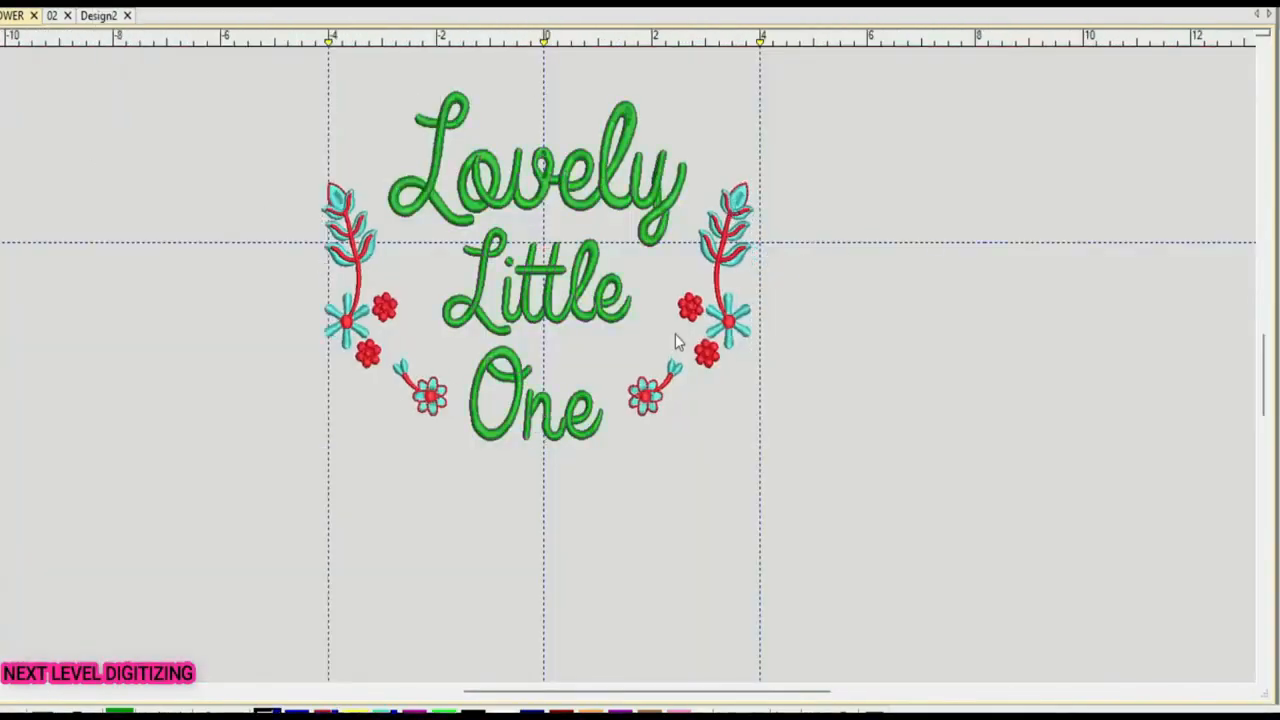
left_click(733, 207)
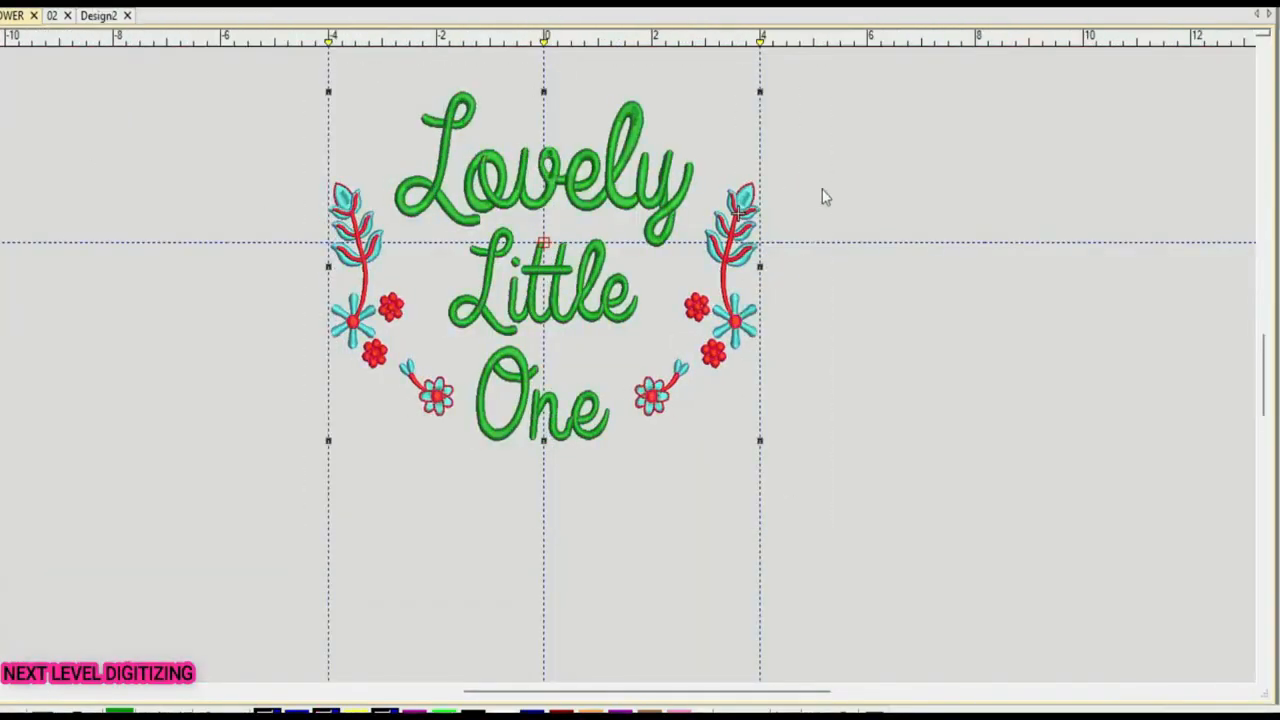
Switch the display from the realistic view to plain stitches with connectors, and set the background to black
scroll(822, 190, "down", 2)
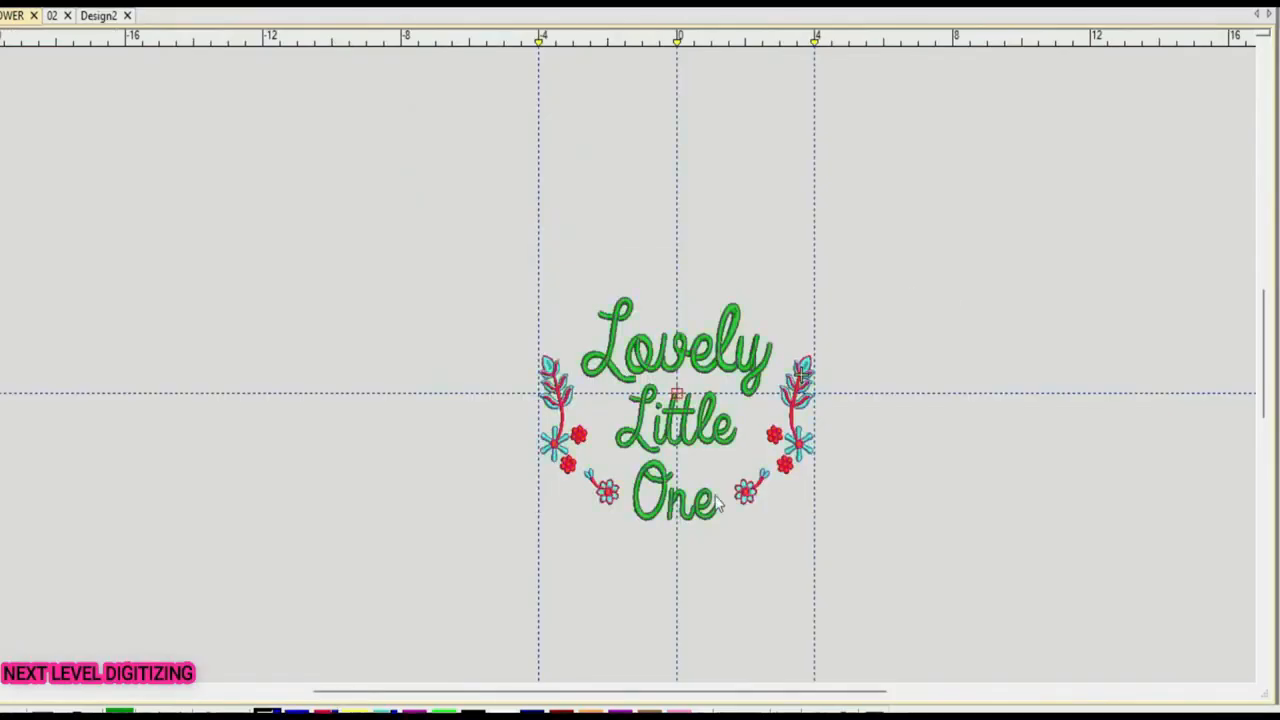
scroll(717, 503, "up", 2)
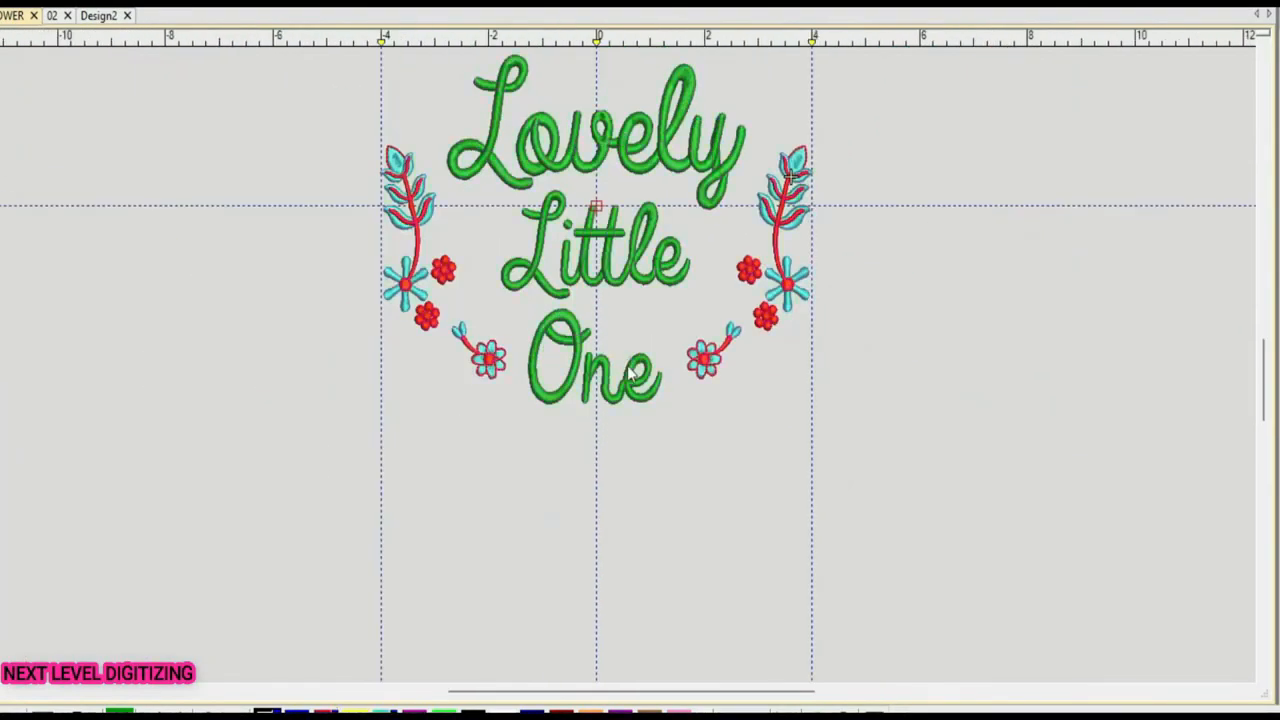
scroll(829, 237, "down", 1)
scroll(829, 237, "up", 2)
scroll(572, 345, "down", 2)
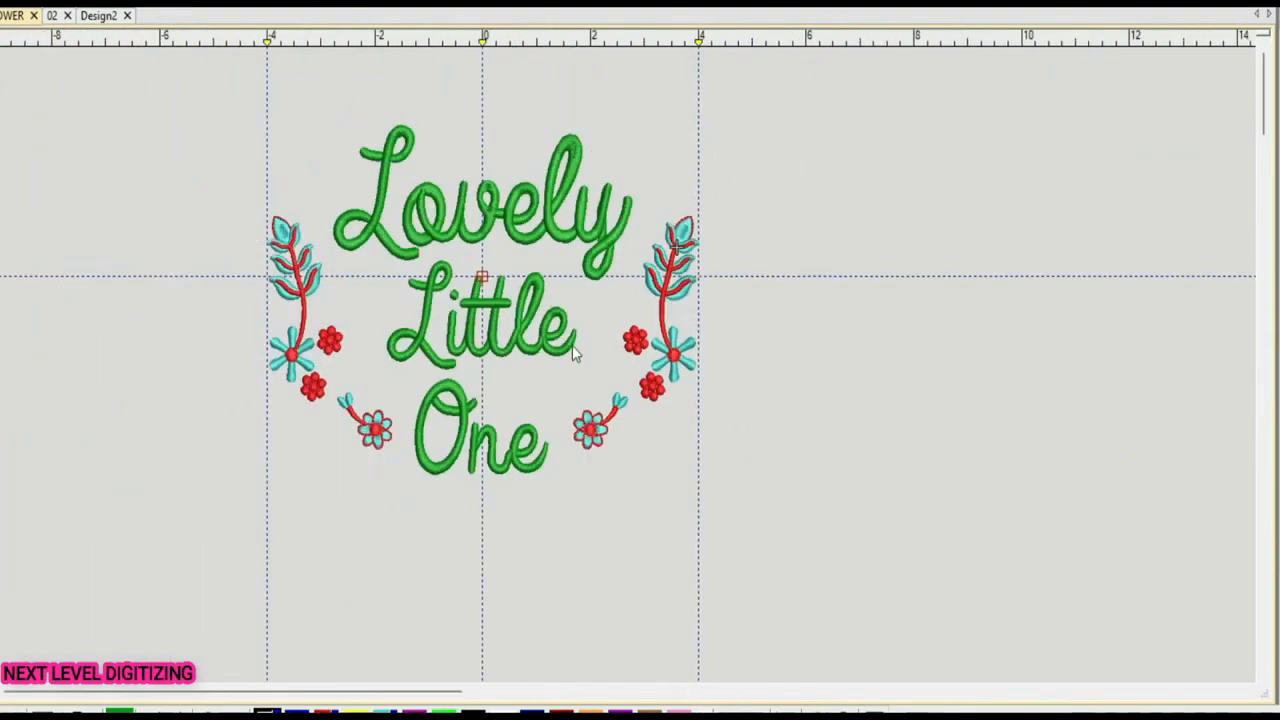
scroll(627, 364, "up", 3)
scroll(627, 364, "down", 4)
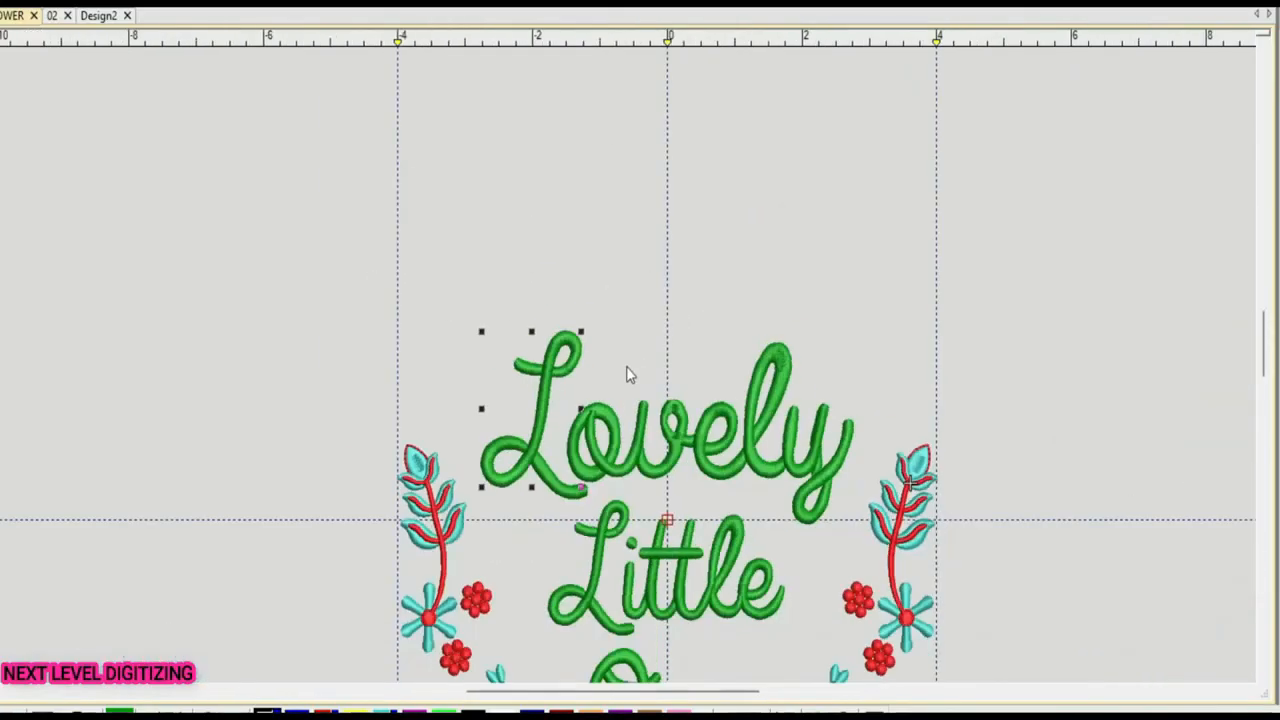
scroll(728, 418, "down", 1)
scroll(447, 458, "down", 1)
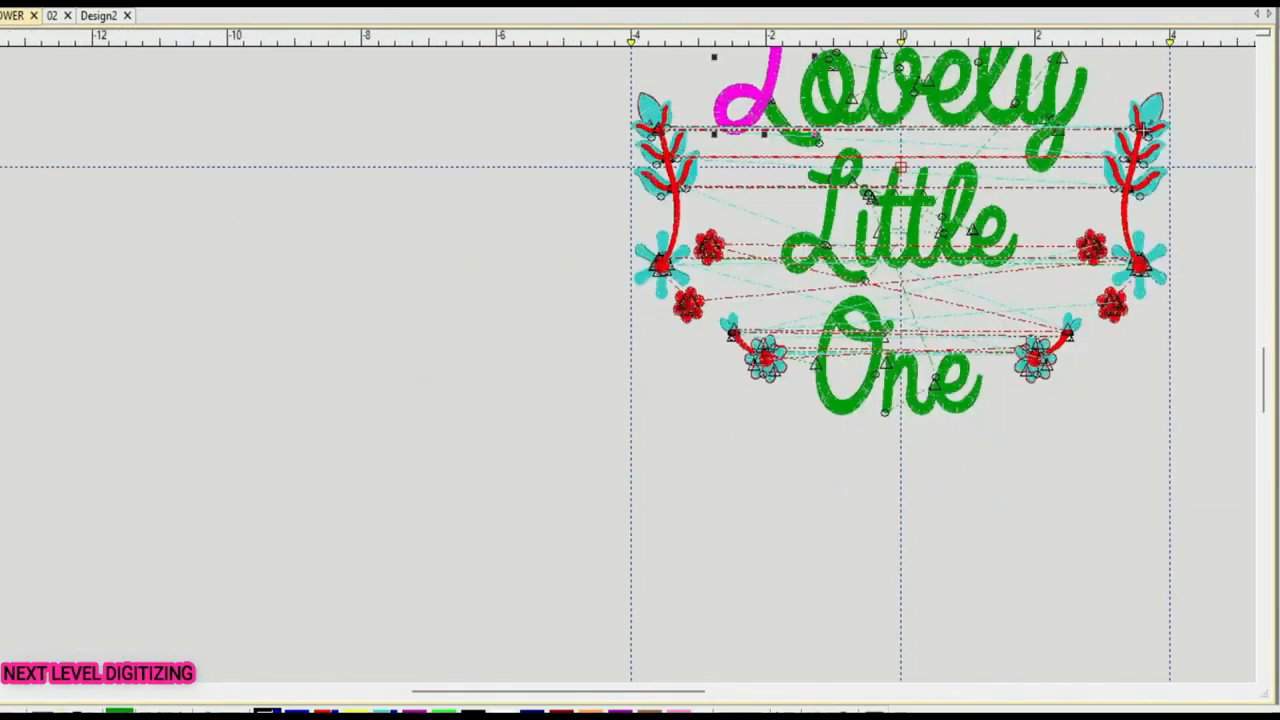
left_click(193, 707)
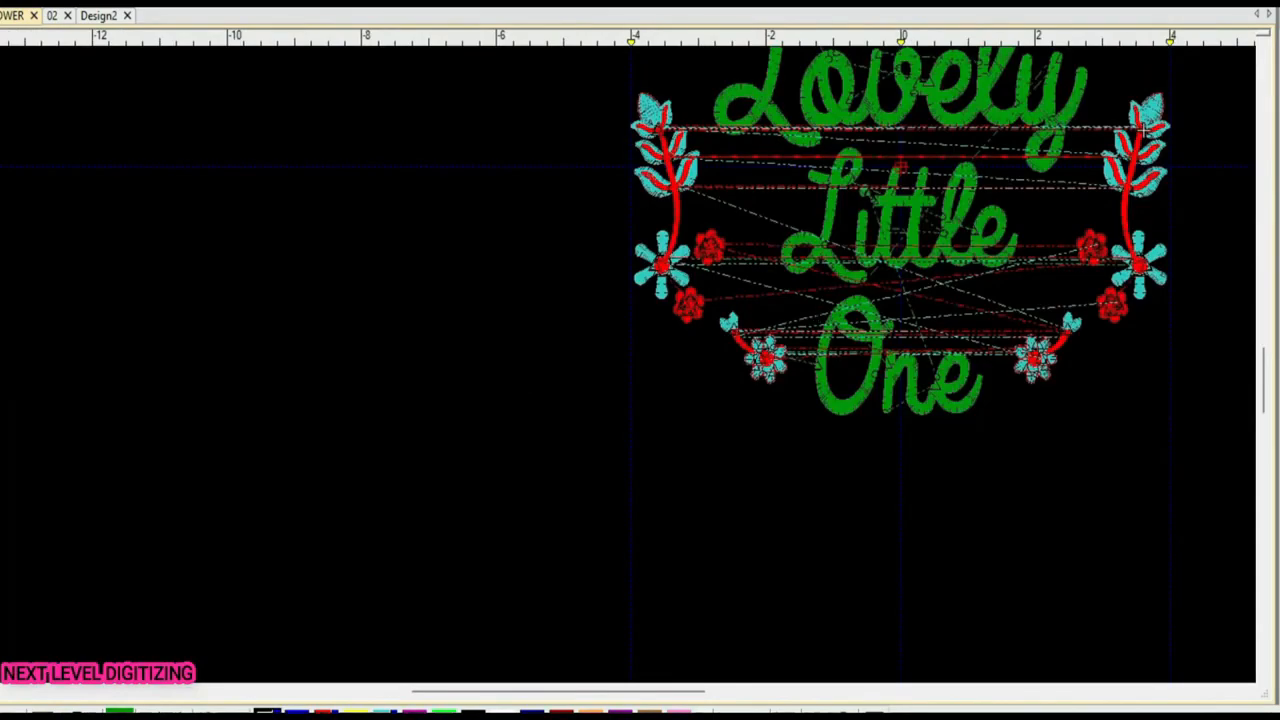
Play the stitching simulation of the word "Lovely" to check the sewing order of its strokes
scroll(970, 234, "down", 1)
scroll(629, 367, "up", 1)
scroll(428, 242, "up", 4)
left_click(640, 389)
scroll(640, 389, "down", 2)
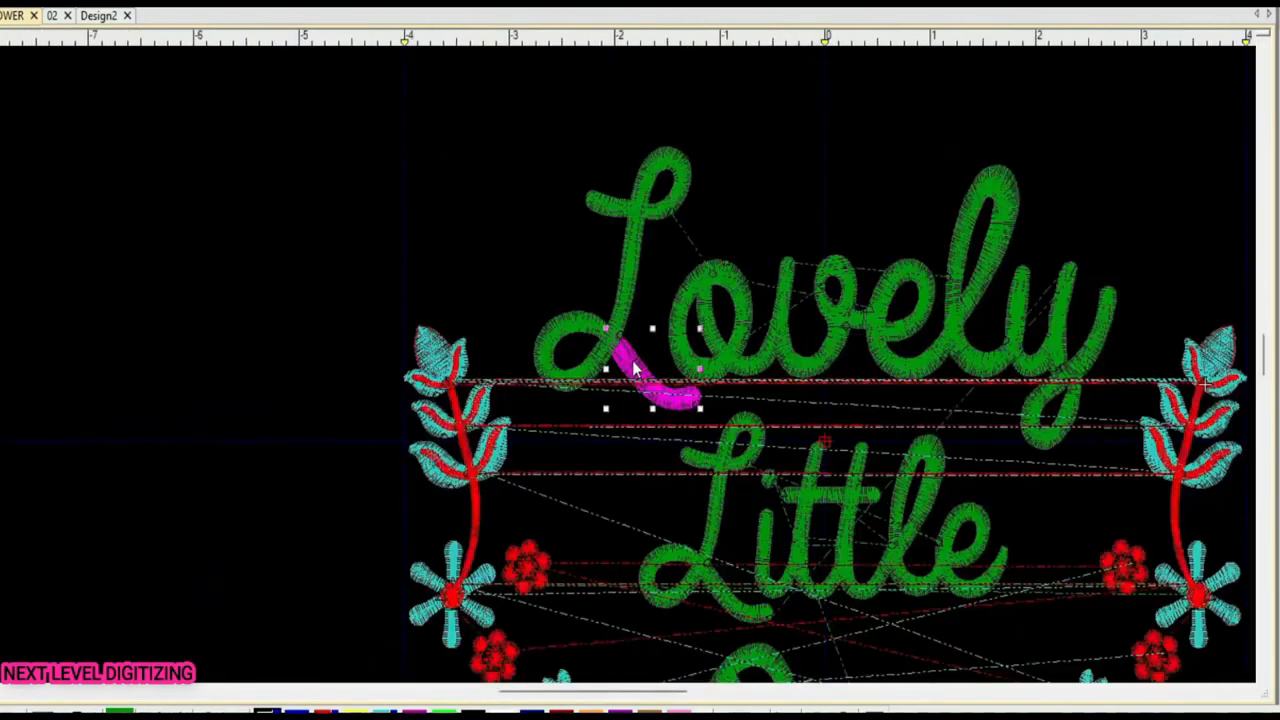
key("shift+r")
scroll(622, 366, "up", 1)
scroll(655, 454, "up", 1)
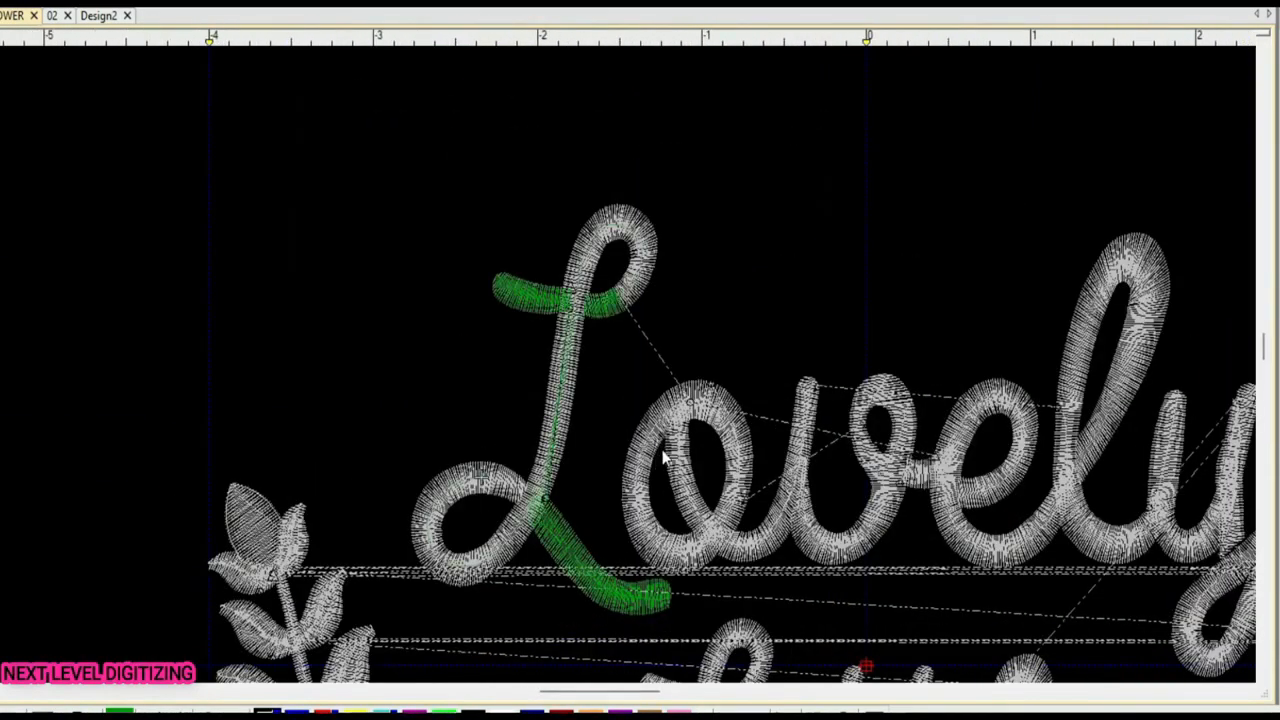
scroll(629, 371, "up", 2)
scroll(629, 371, "up", 1)
scroll(674, 334, "down", 4)
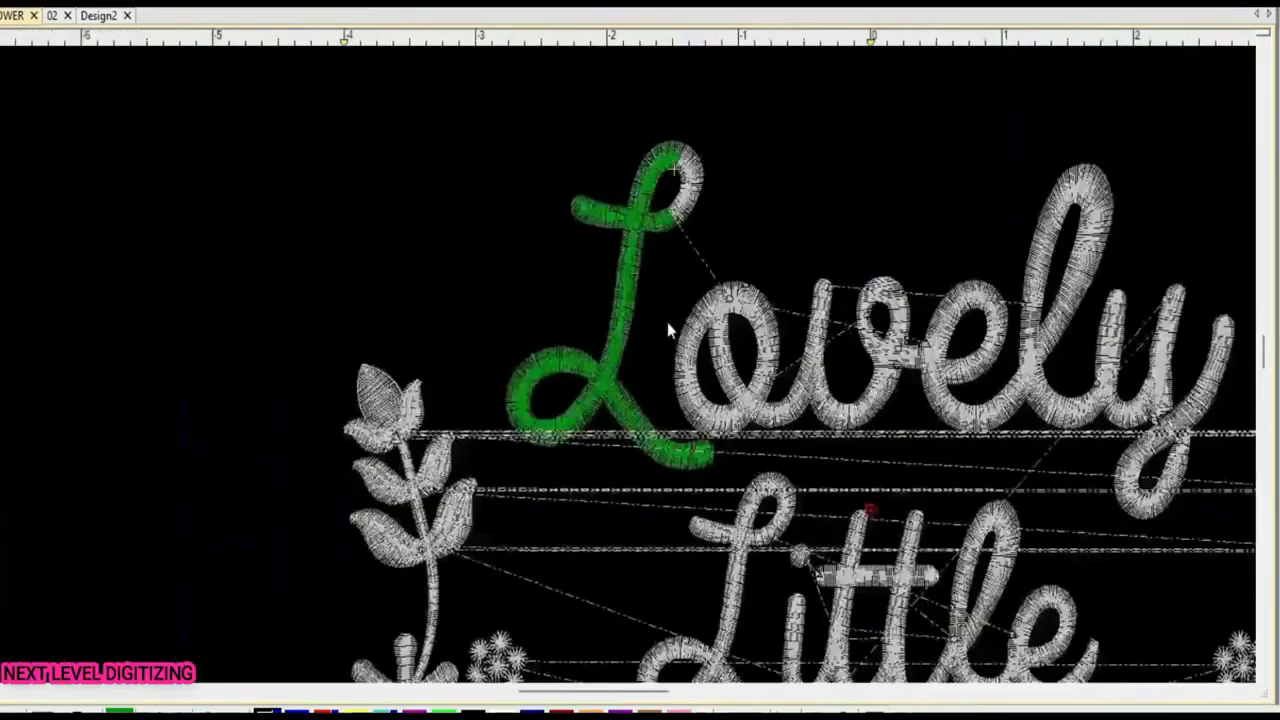
scroll(630, 372, "up", 2)
scroll(627, 366, "down", 2)
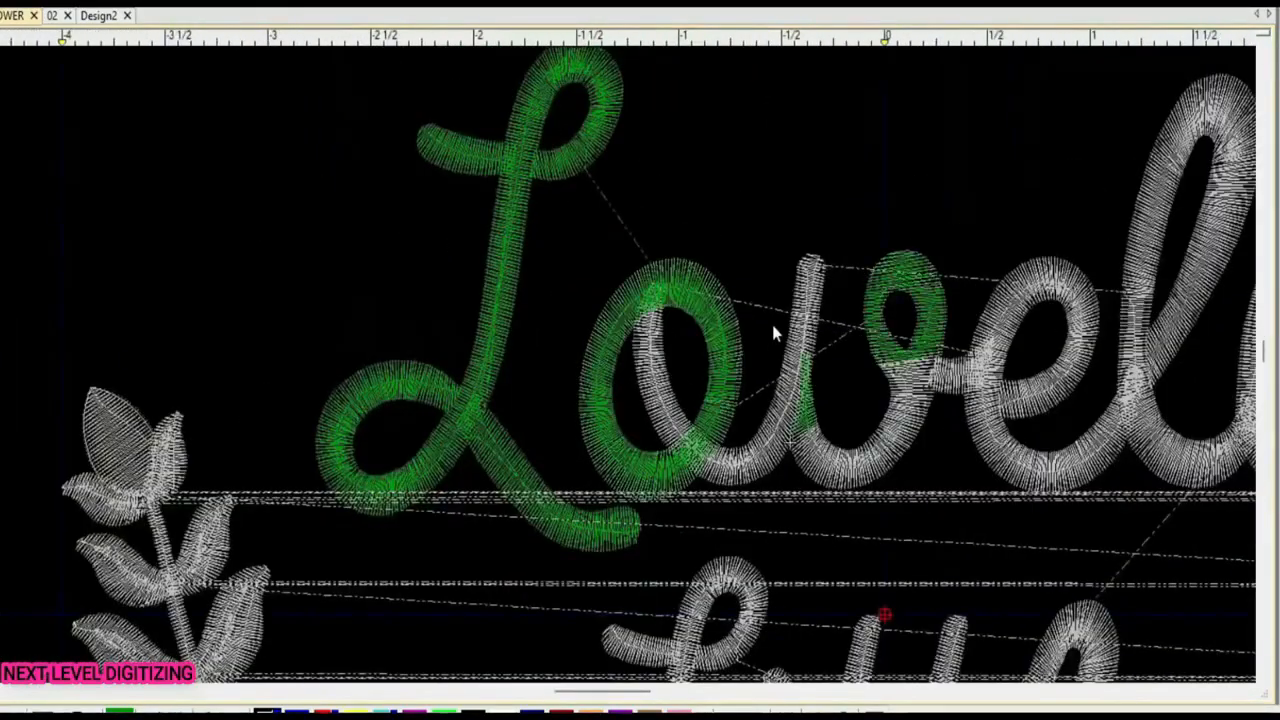
scroll(772, 325, "down", 1)
key("Escape")
Try shifting the looped tail of the y in "Lovely" to inspect how its strokes overlap
scroll(651, 400, "up", 2)
scroll(634, 371, "up", 1)
left_click(634, 371)
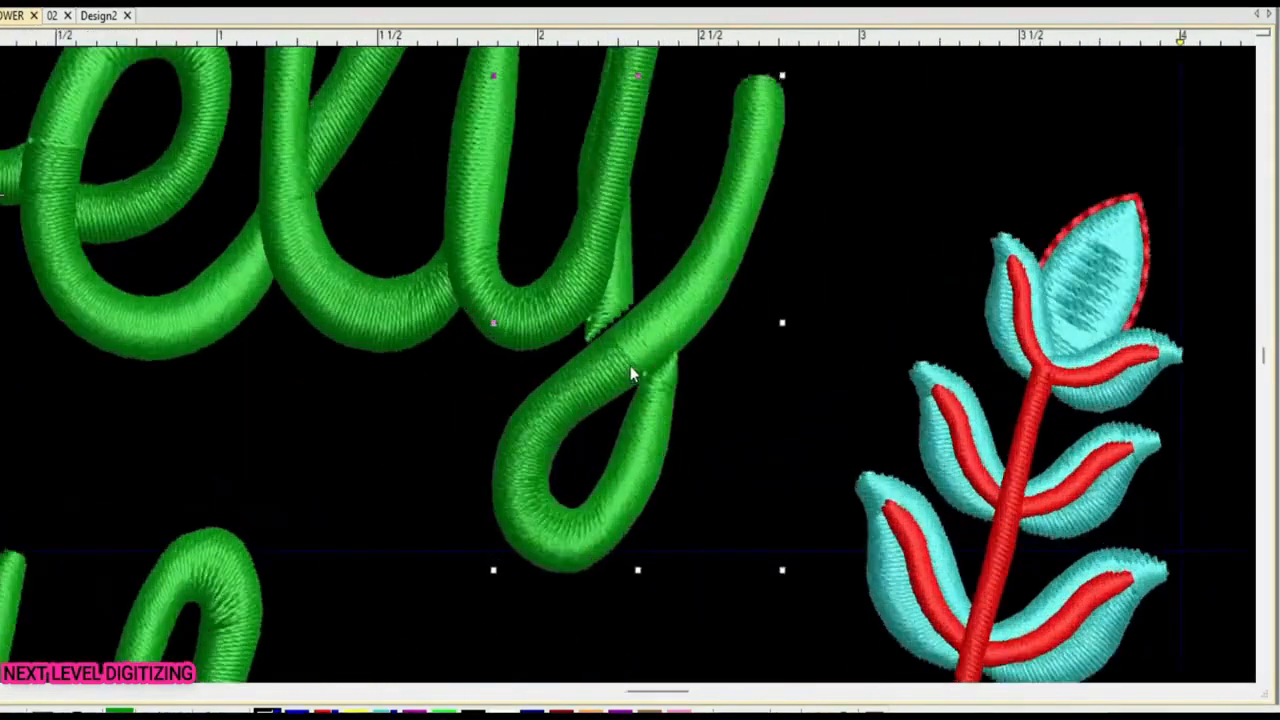
scroll(612, 363, "up", 1)
left_click(612, 363)
scroll(633, 322, "down", 1)
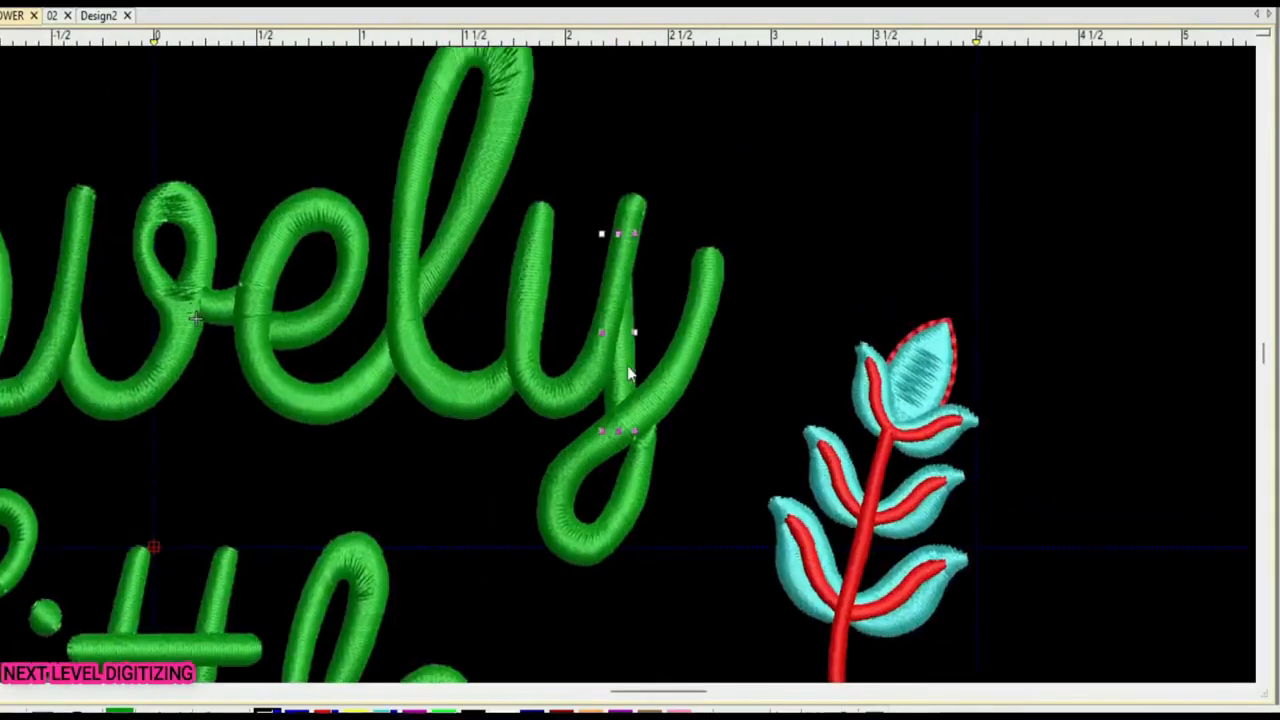
scroll(640, 388, "up", 1)
scroll(641, 392, "down", 1)
mouse_move(641, 392)
left_mouse_down()
mouse_move(700, 429)
mouse_move(686, 419)
left_mouse_up()
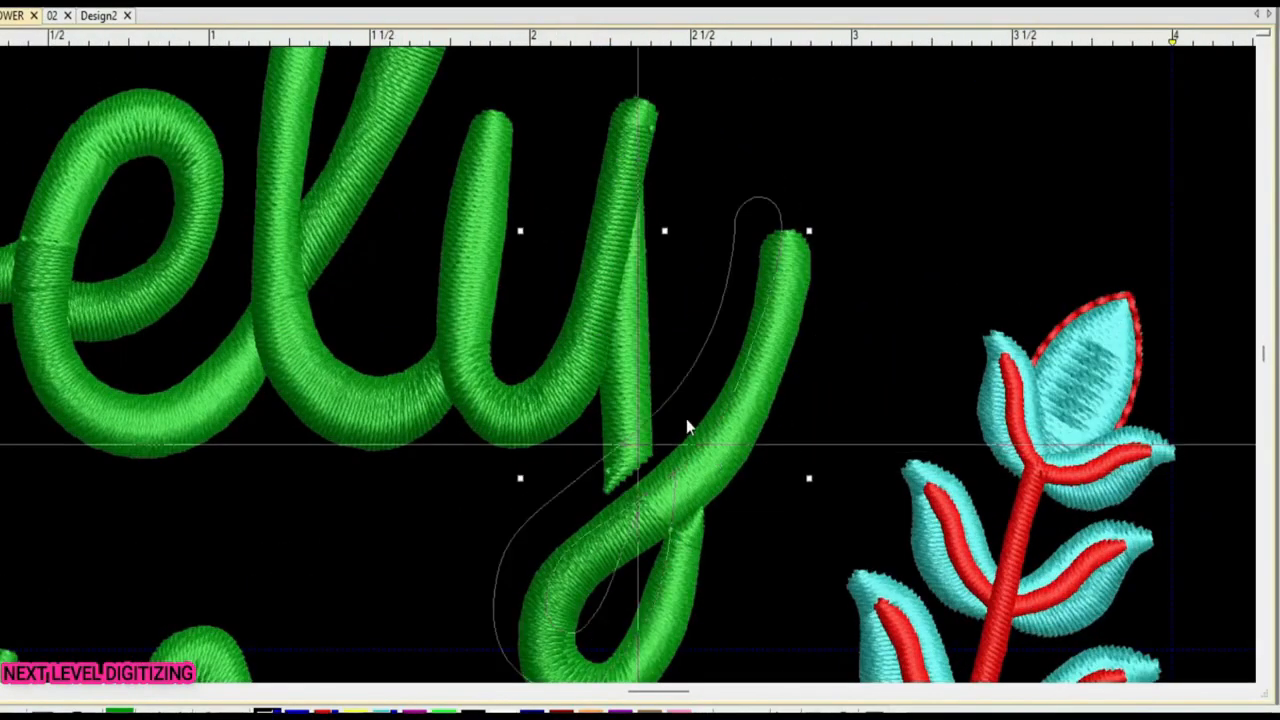
scroll(597, 350, "down", 1)
Reshape the u-shaped stroke of the y in "Lovely", adjusting outline points on its right edge and pulling its lower-left curve inward
left_click(597, 350)
scroll(629, 373, "up", 2)
scroll(573, 352, "up", 1)
key("h")
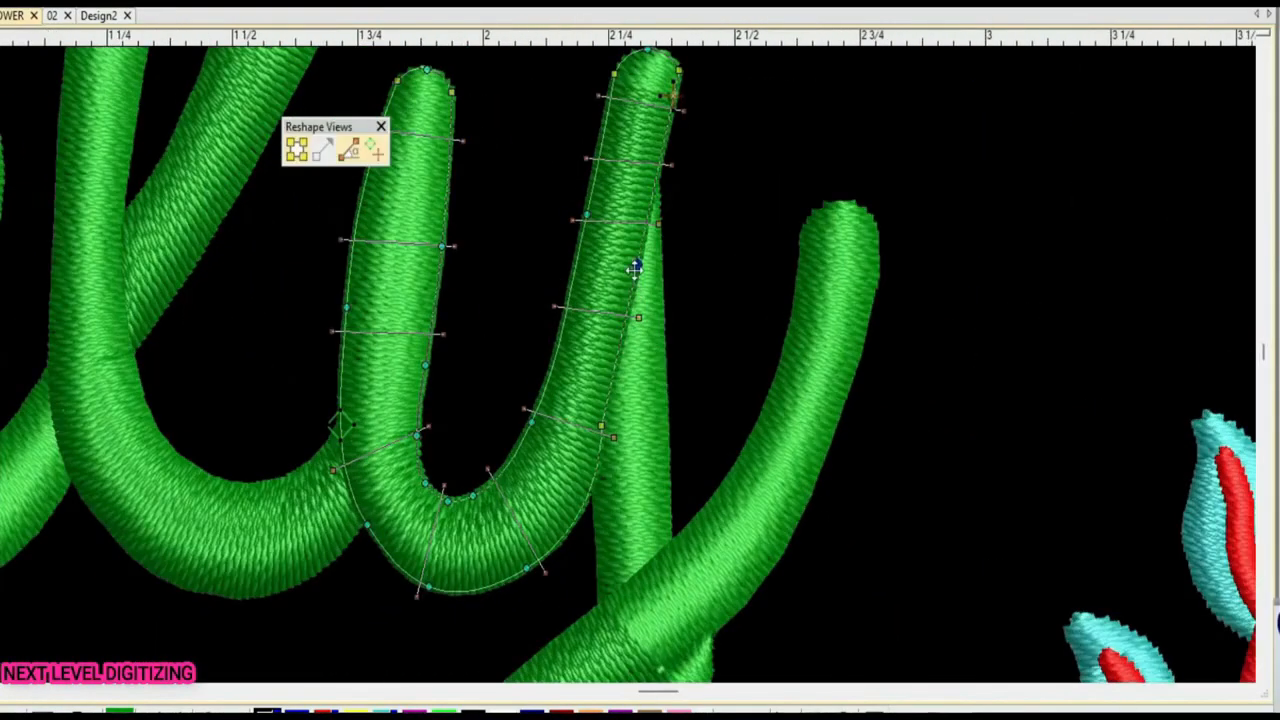
scroll(605, 443, "down", 1)
scroll(637, 354, "up", 1)
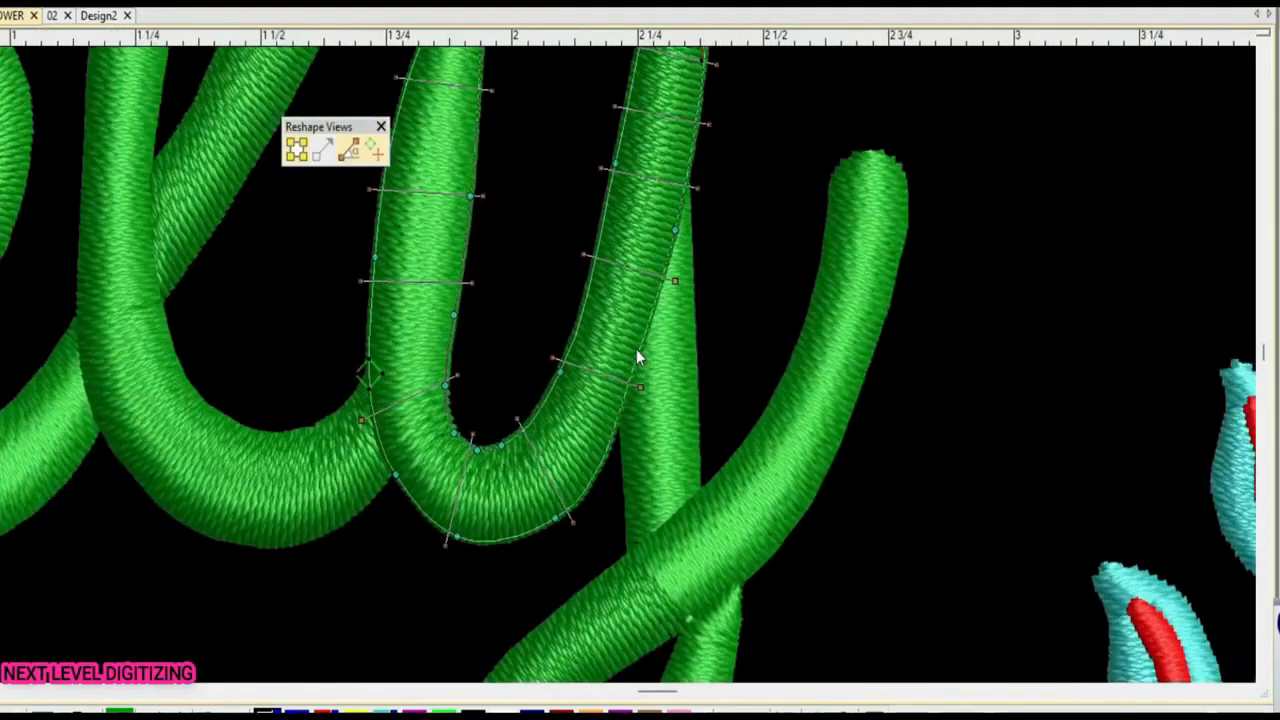
left_click(641, 367)
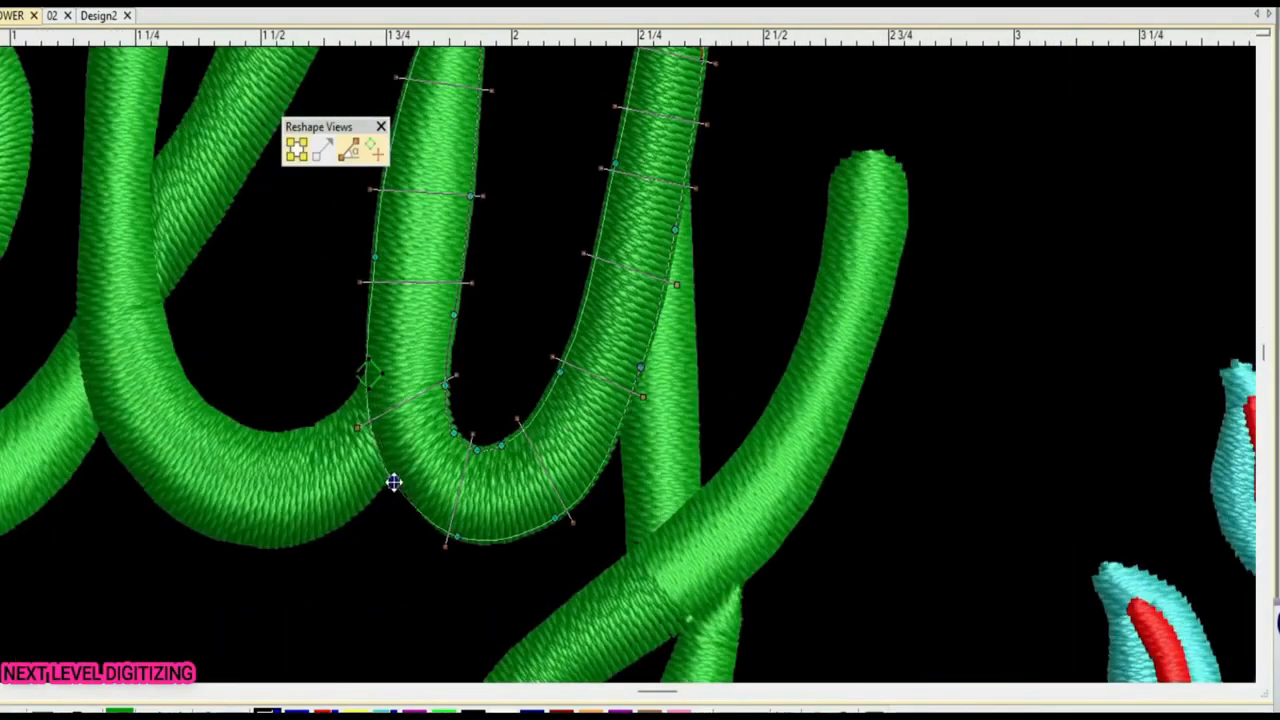
mouse_move(393, 482)
left_mouse_down()
mouse_move(437, 520)
mouse_move(405, 490)
left_mouse_up()
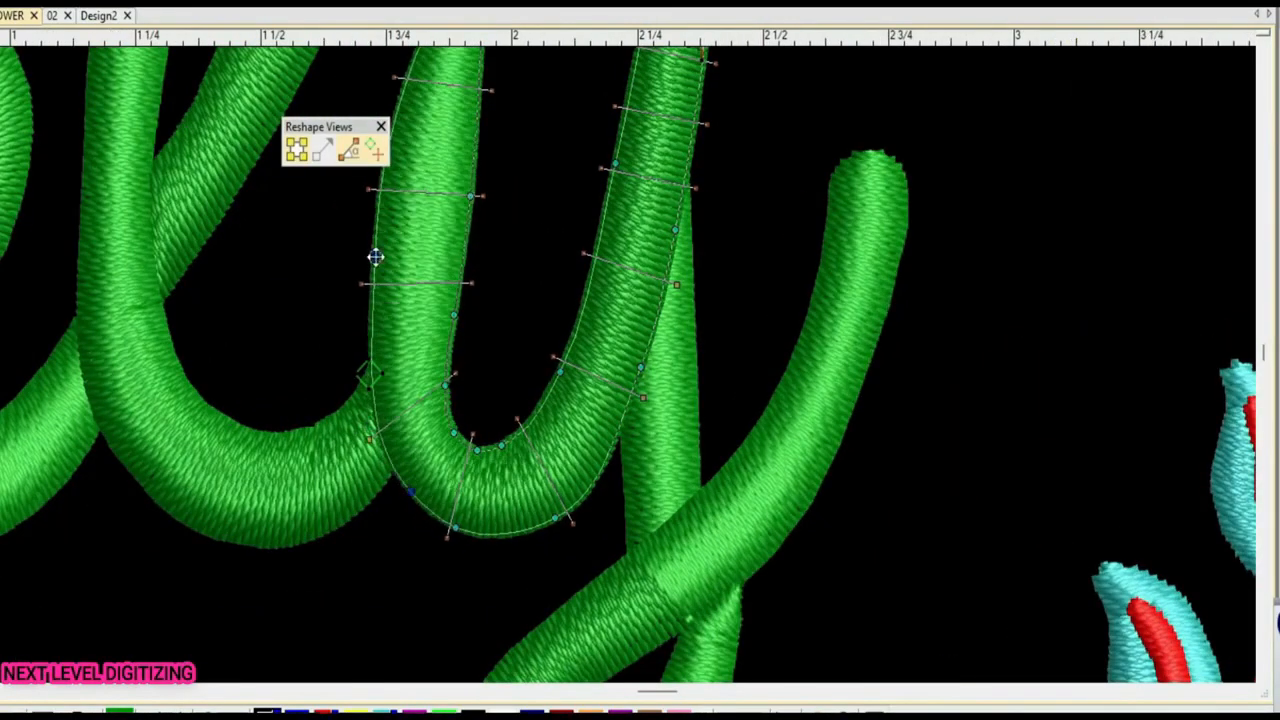
scroll(626, 365, "down", 3)
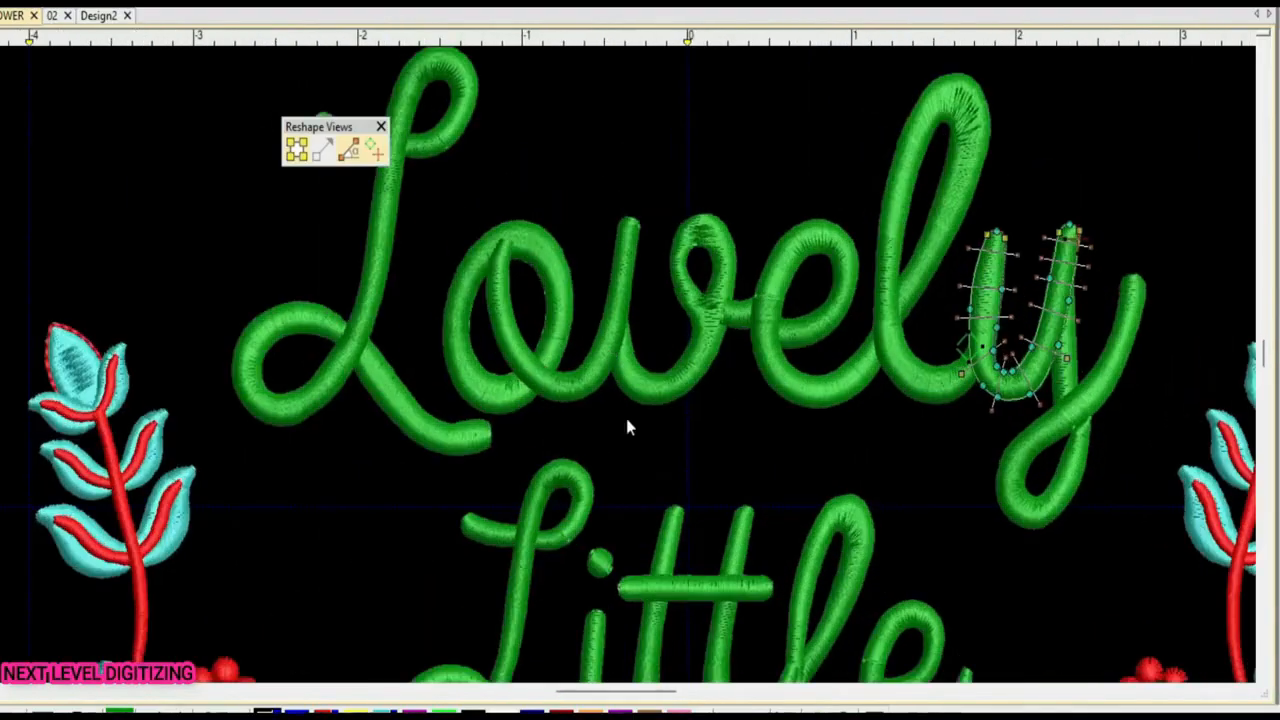
scroll(626, 428, "down", 1)
scroll(991, 329, "up", 1)
key("Escape")
scroll(627, 372, "up", 3)
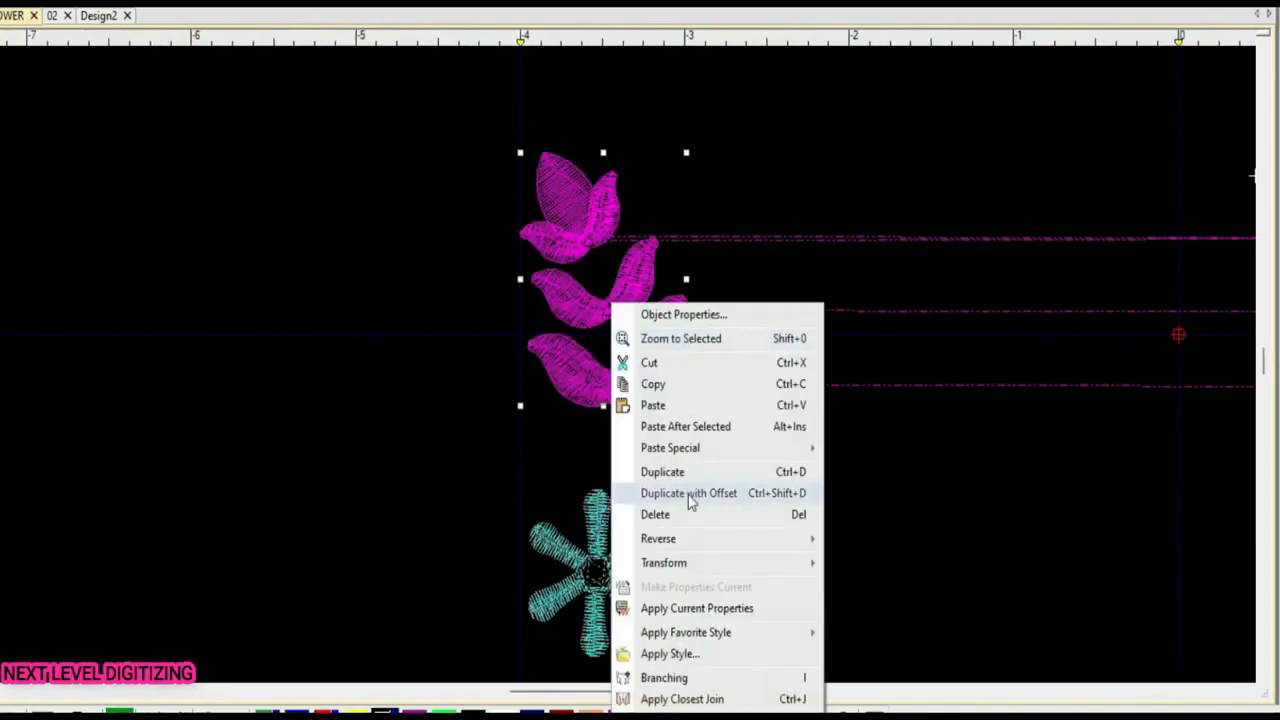
Set the stitch angle of the bud petal at the tip of the left sprig to about 35°
scroll(628, 368, "up", 3)
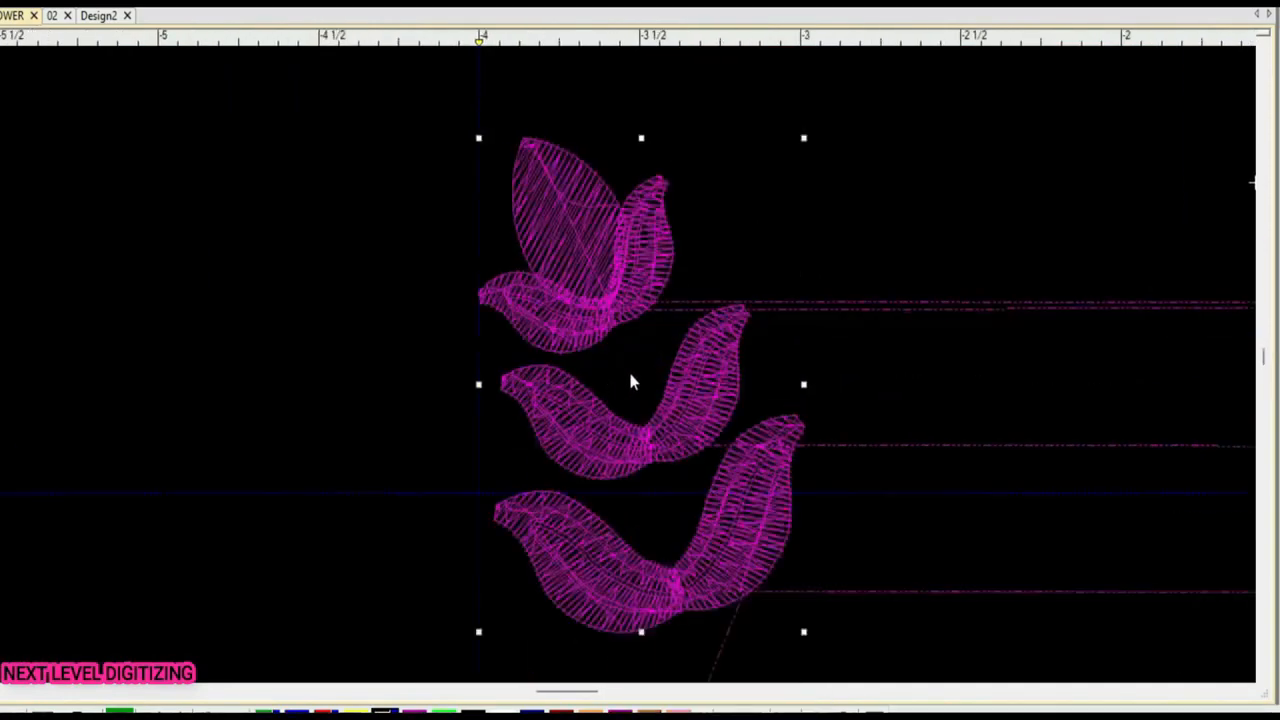
left_click(628, 365)
scroll(628, 365, "up", 2)
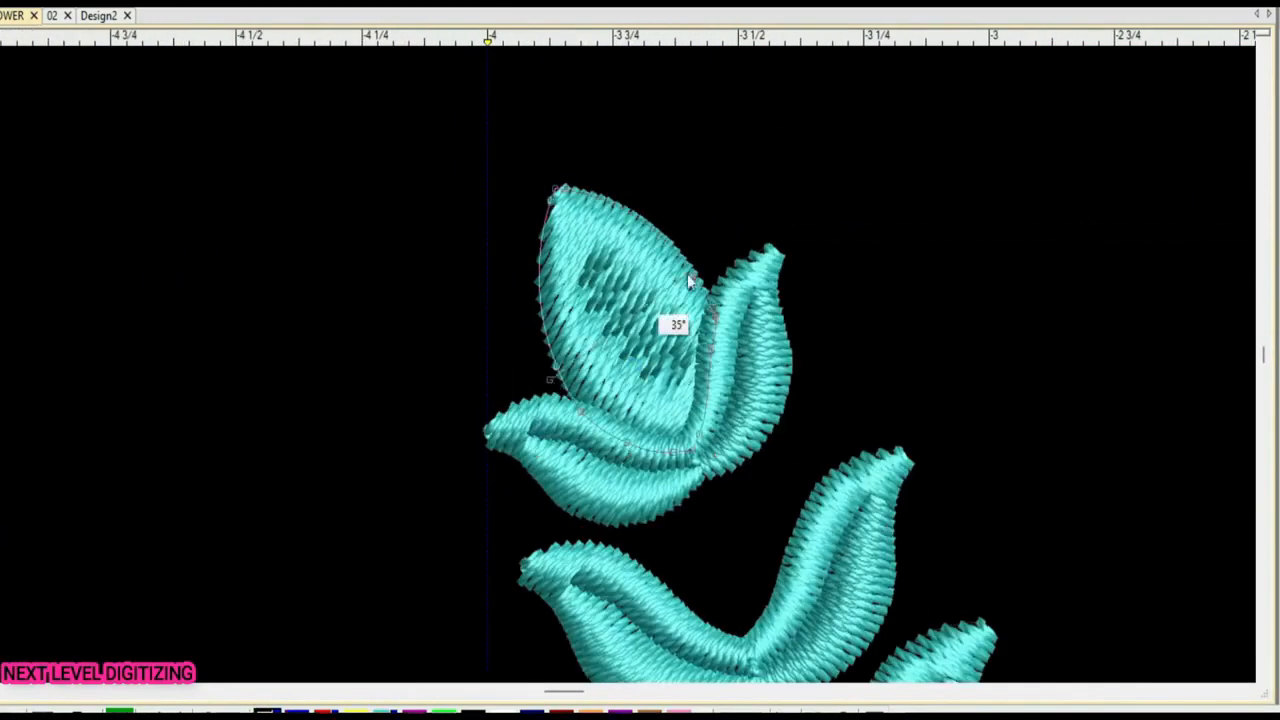
Resequence the aqua bud petals and upper leaves of the sprigs by cutting and pasting each one in place in sewing order
scroll(631, 174, "down", 3)
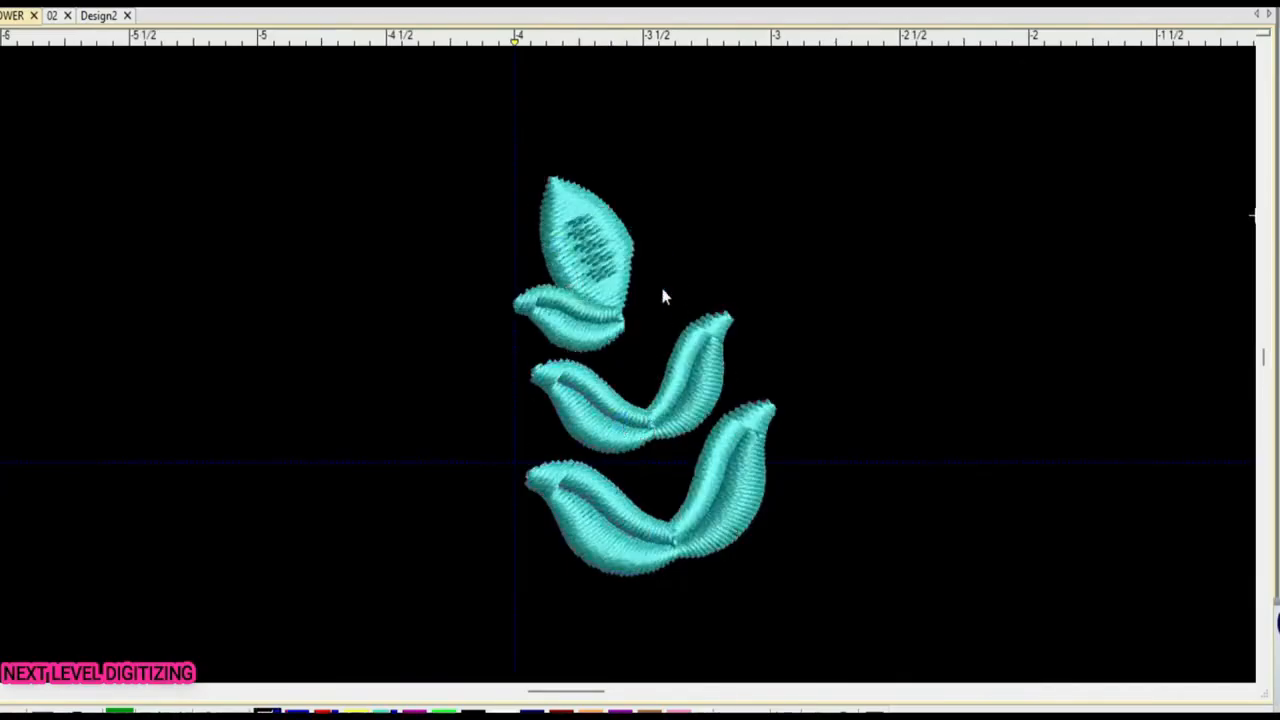
key("ctrl+v")
scroll(662, 289, "down", 3)
scroll(628, 366, "up", 4)
left_click(543, 366)
key("ctrl+x")
key("ctrl+v")
left_click(495, 527)
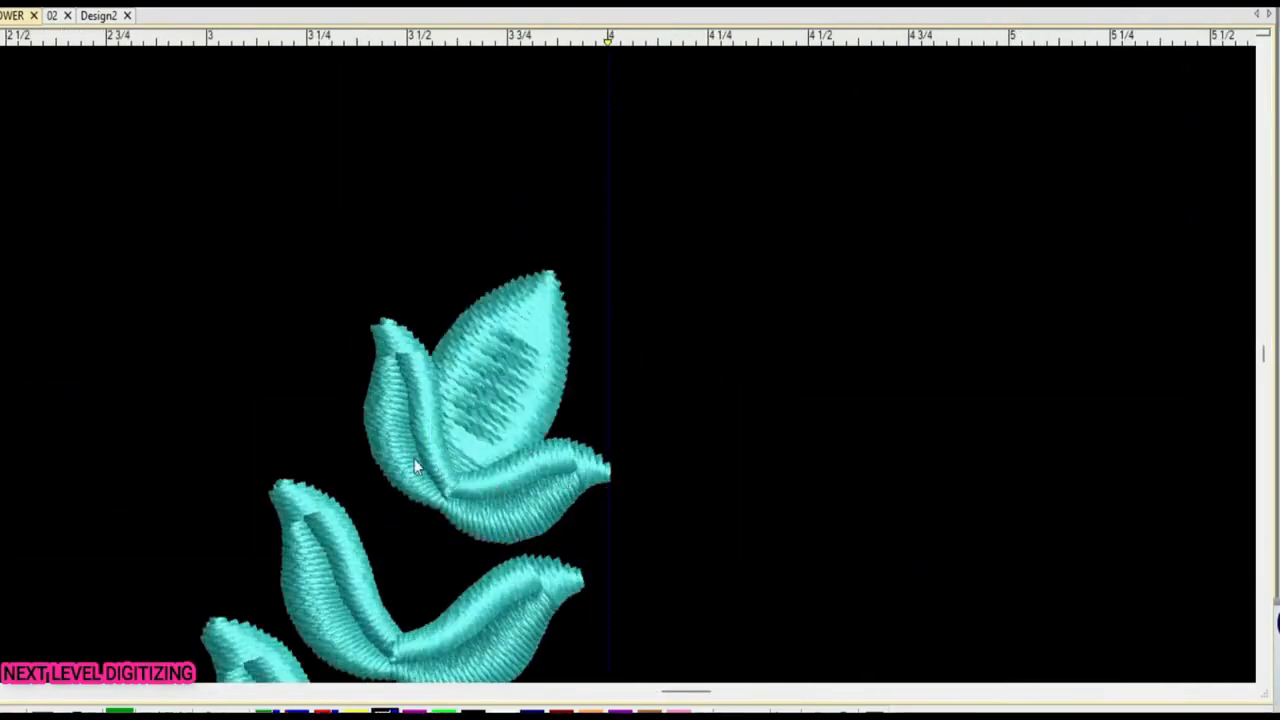
left_click(415, 466)
left_click(333, 581)
scroll(419, 628, "down", 1)
Cut and paste the right sprig's middle and lower aqua leaves in place, one by one, to set their sewing order
left_click(674, 397)
key("ctrl+x")
key("ctrl+v")
left_click(640, 497)
key("ctrl+x")
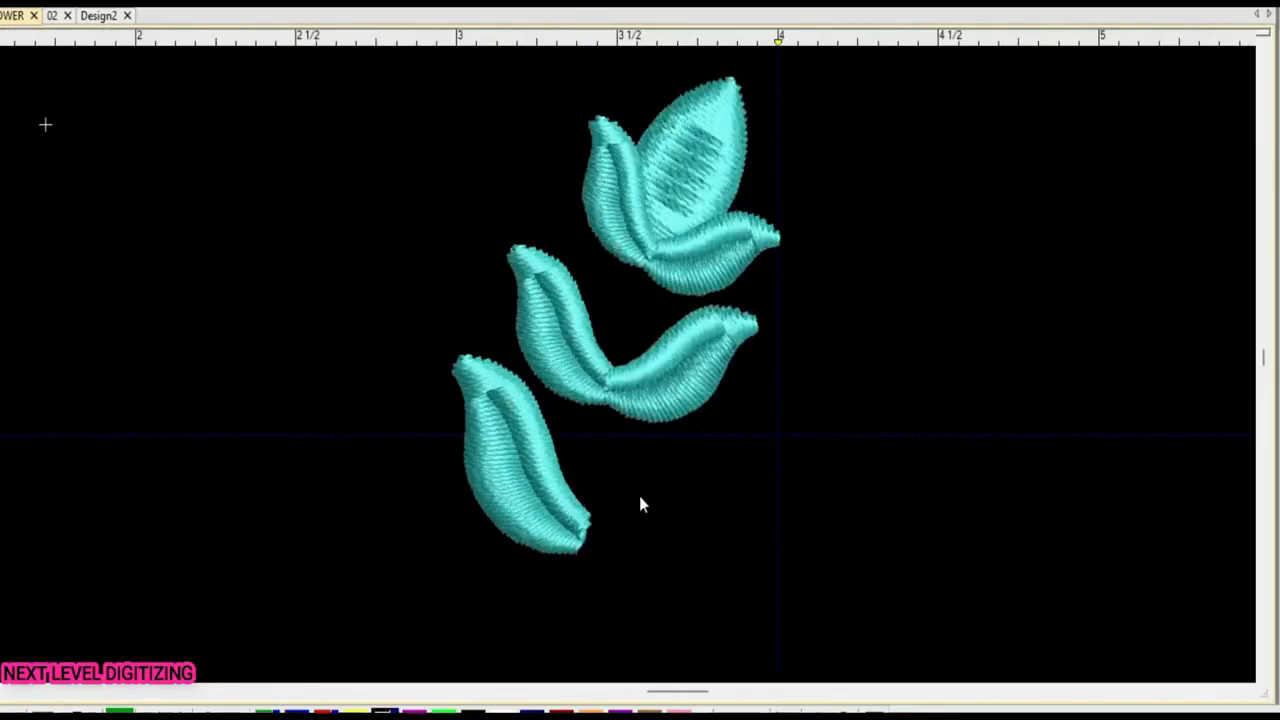
key("ctrl+v")
left_click(547, 476)
key("ctrl+x")
key("ctrl+v")
Cut and paste the right six-petal aqua flower and the small aqua flower below it in place to follow the leaves
scroll(630, 446, "down", 3)
left_click(620, 408)
key("ctrl+x")
key("ctrl+v")
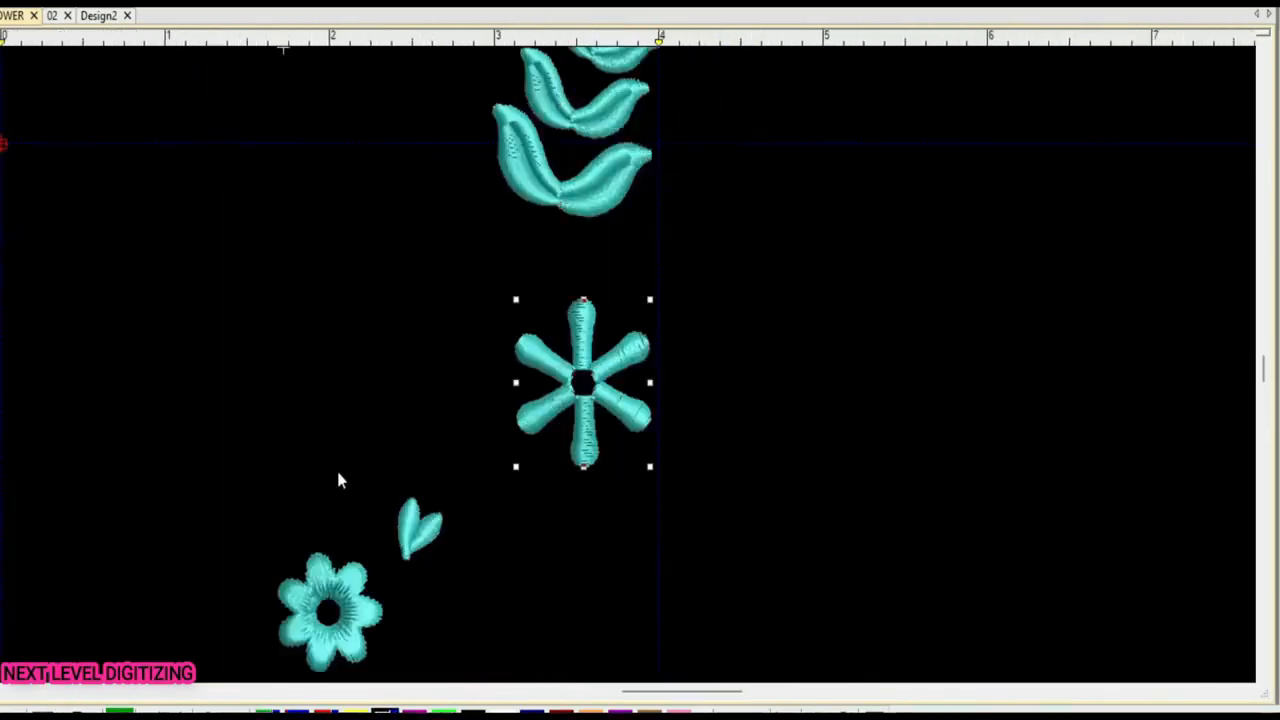
left_click(360, 585)
key("ctrl+x")
key("ctrl+v")
Select all aqua objects of the right floral sprig and apply Closest Join to them
scroll(640, 330, "down", 4)
left_click_drag(566, 71, 790, 430)
right_click(680, 242)
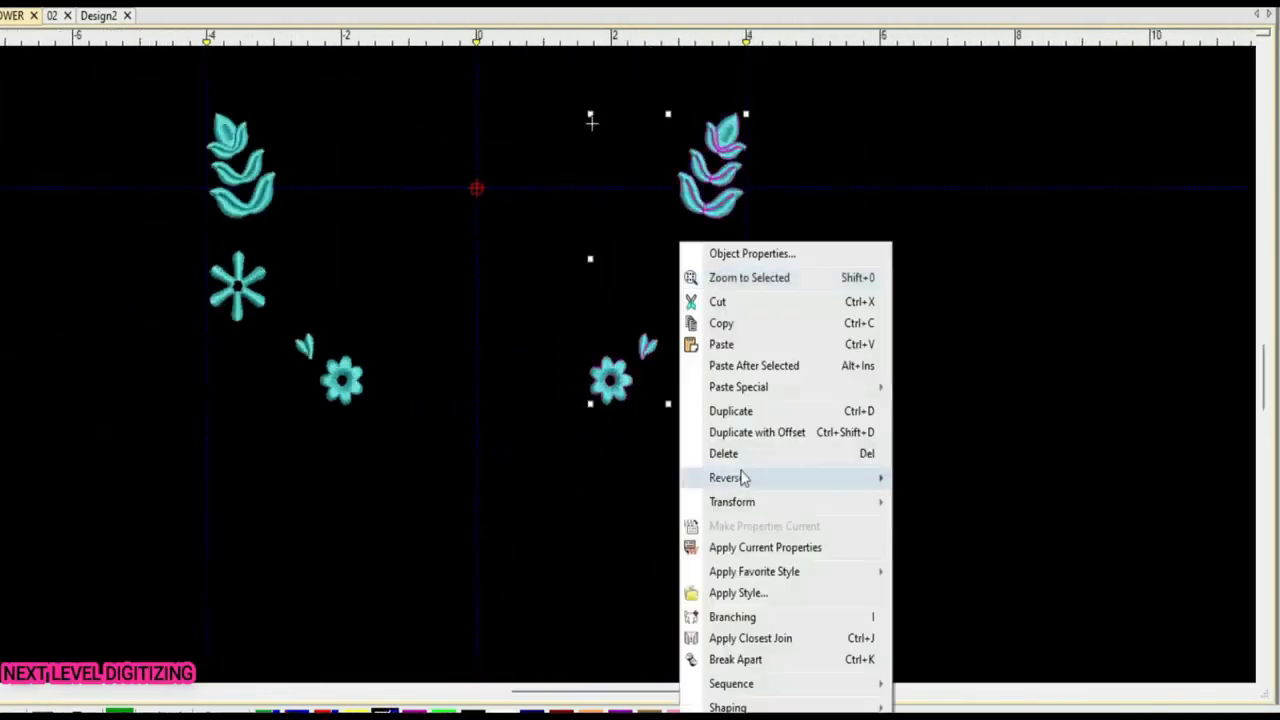
left_click(766, 637)
Resequence the right small flower's red petal outline and curved stem, cutting and pasting the stem in place
scroll(820, 222, "up", 3)
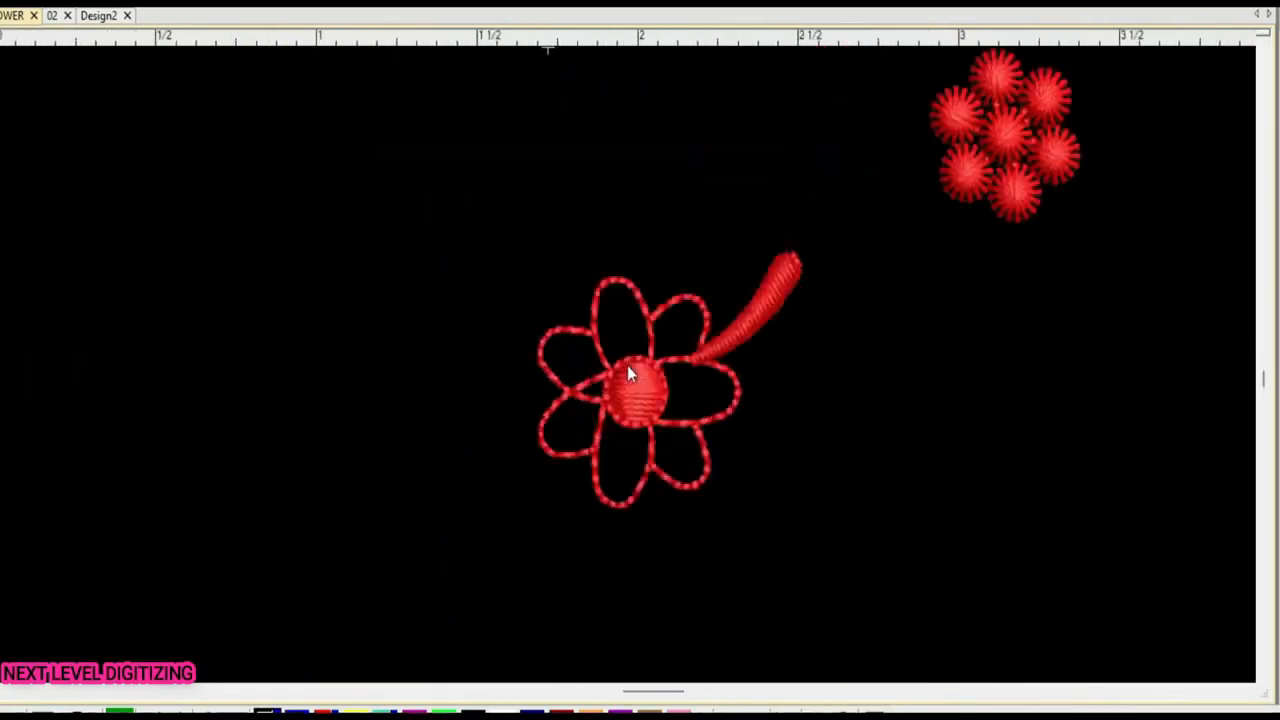
scroll(627, 365, "up", 2)
left_click(672, 320)
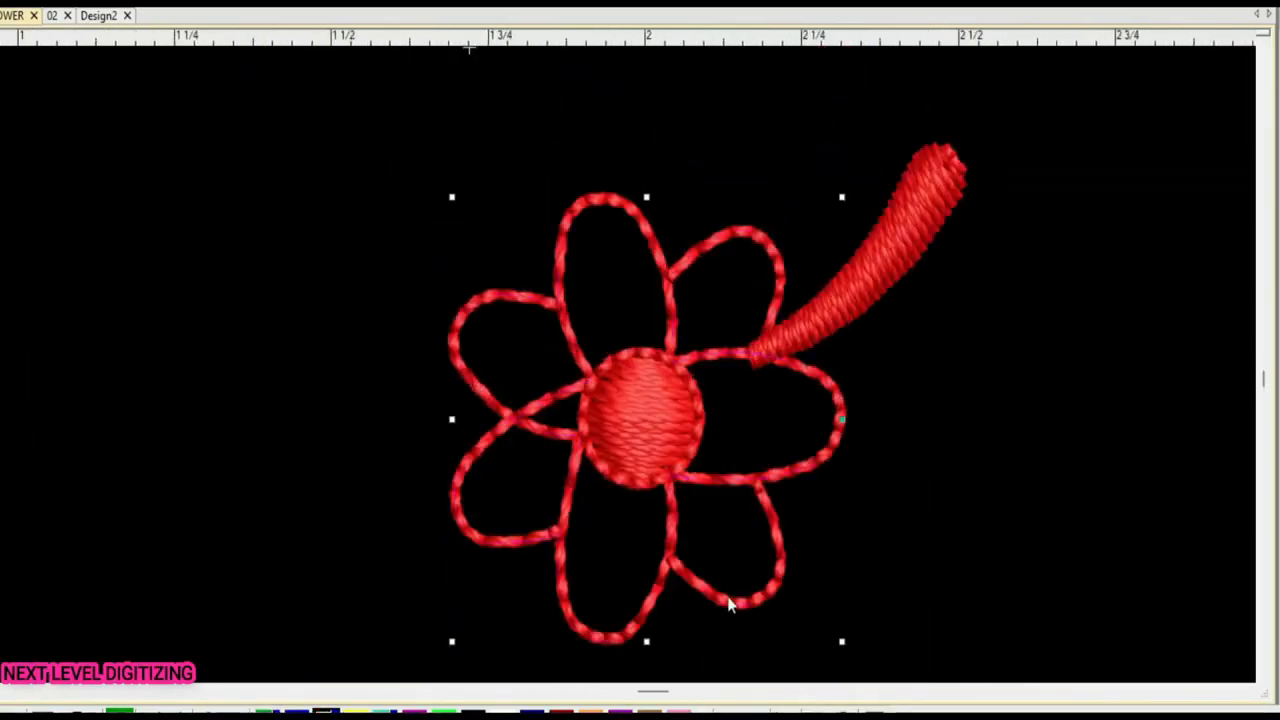
left_click(827, 321)
key("ctrl+x")
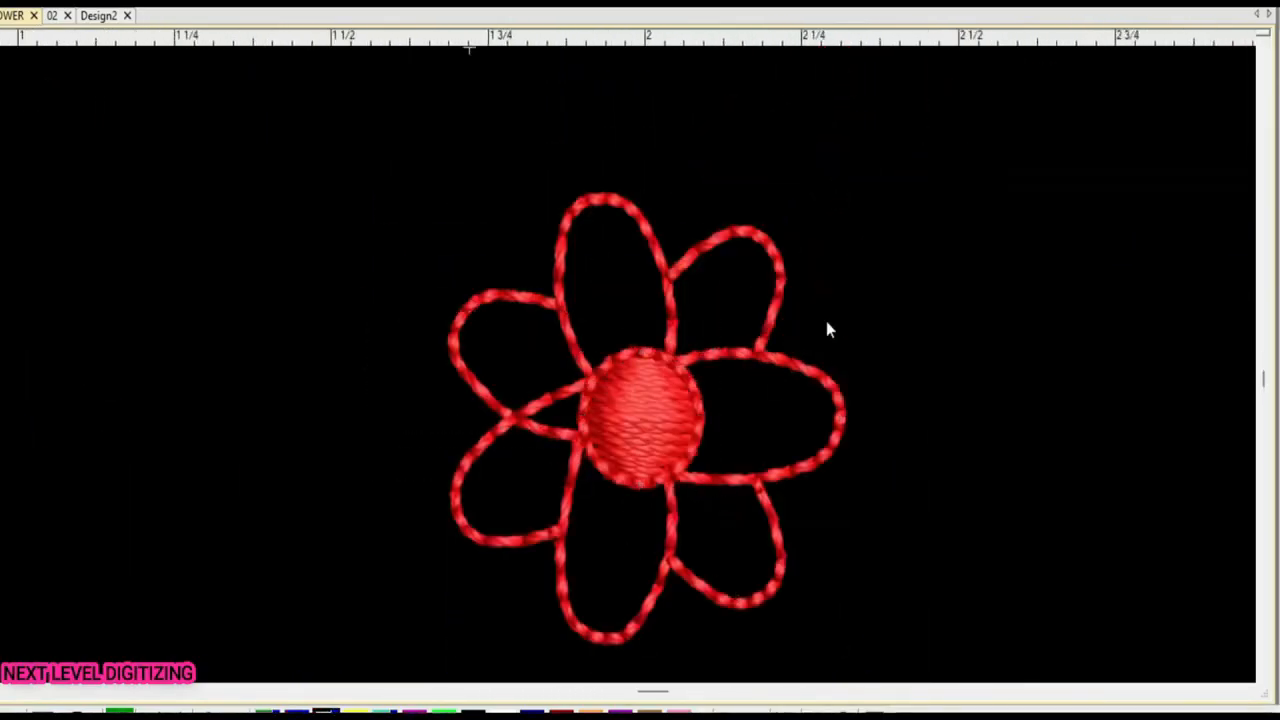
key("ctrl+v")
Resequence the two red berry clusters of the right sprig by cutting and pasting them in place
scroll(827, 321, "down", 5)
scroll(628, 365, "up", 6)
scroll(1160, 60, "down", 5)
left_click(668, 317)
key("ctrl+x")
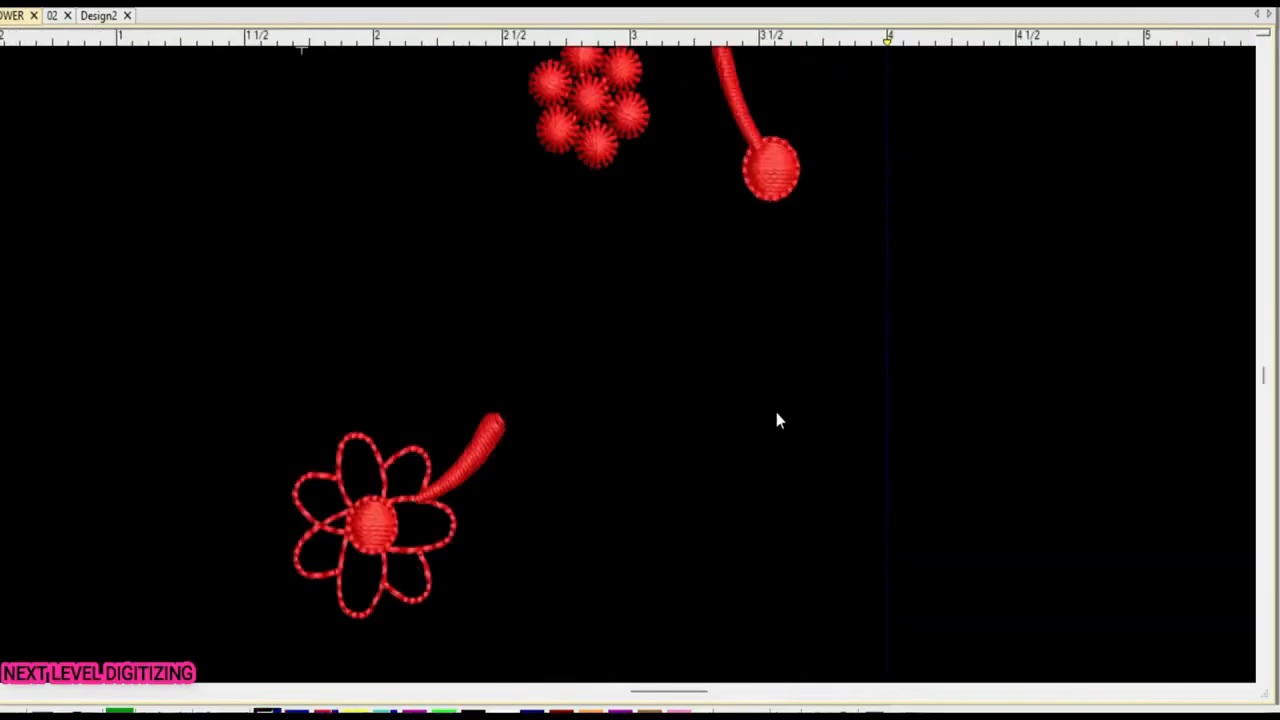
key("ctrl+v")
scroll(680, 135, "down", 2)
scroll(656, 206, "up", 2)
scroll(628, 366, "down", 2)
scroll(628, 366, "up", 2)
left_click_drag(379, 494, 600, 526)
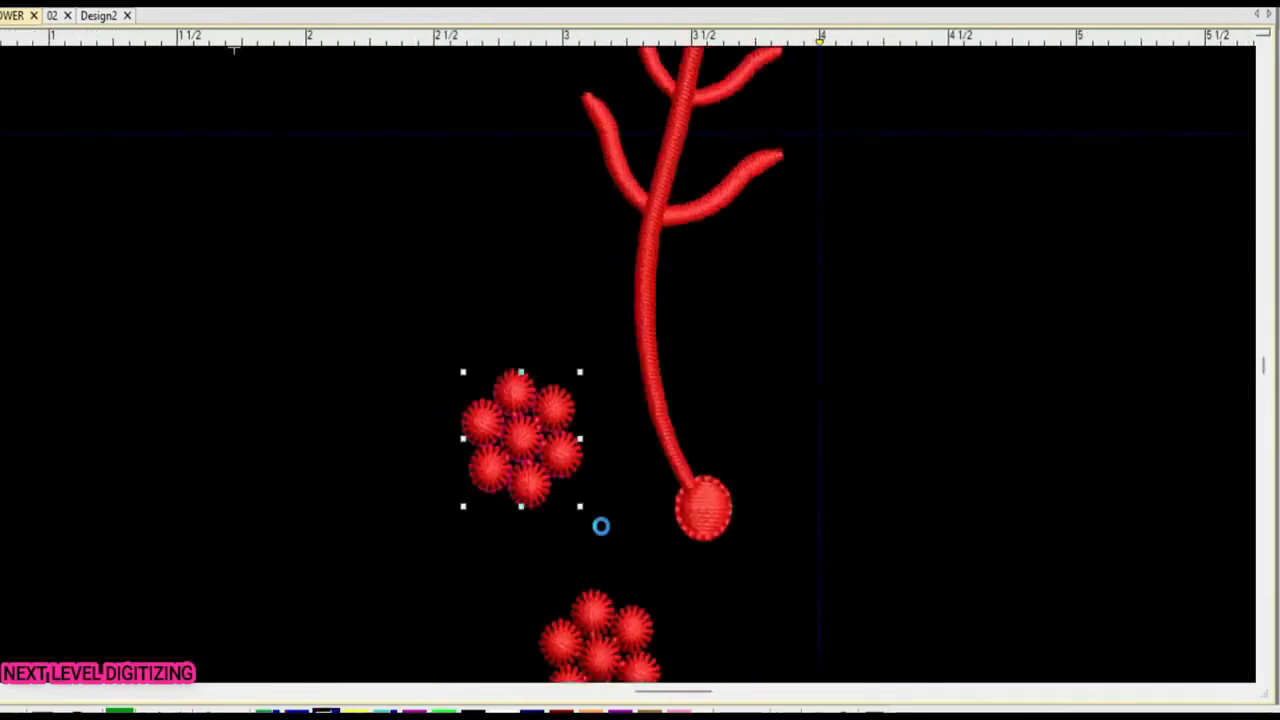
Cut and paste the lower and middle pairs of red branches on the right sprig in place to order them along the stem
scroll(664, 503, "up", 2)
scroll(633, 449, "down", 2)
scroll(614, 190, "up", 2)
scroll(628, 363, "down", 1)
scroll(672, 320, "up", 1)
left_click(621, 434)
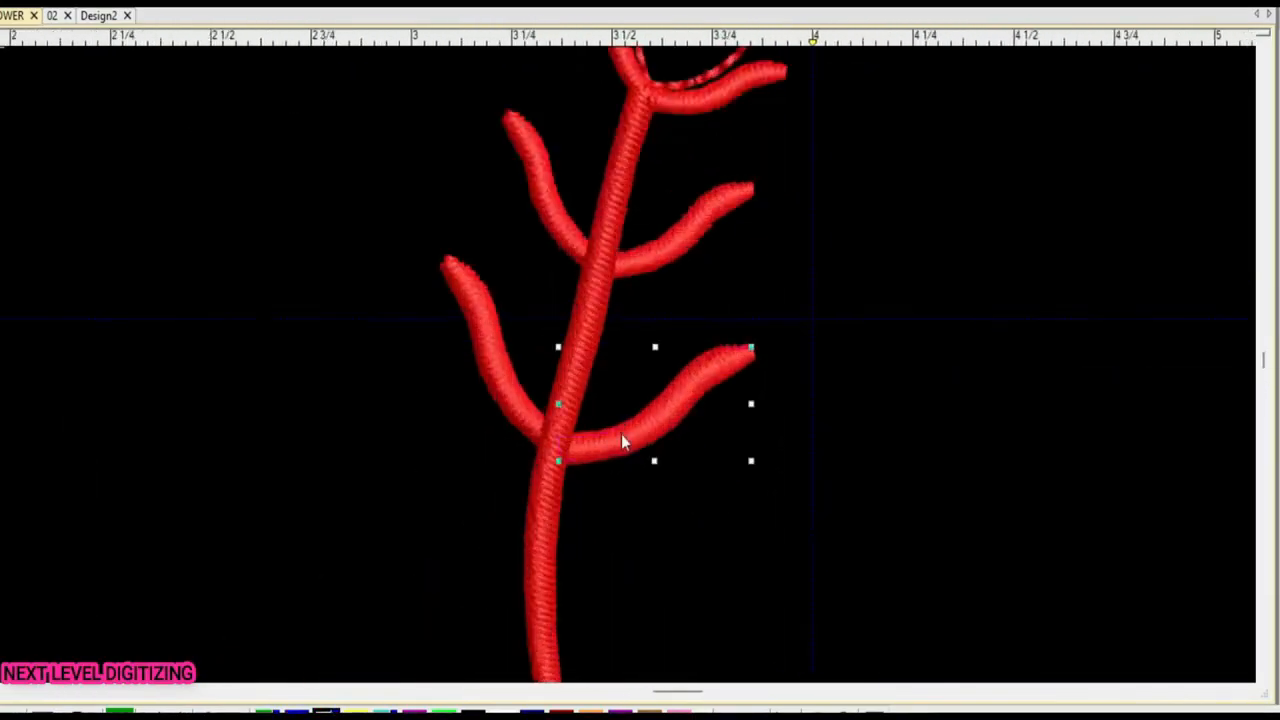
left_click(527, 402)
key("ctrl+x")
key("ctrl+v")
left_click(655, 256)
left_click(564, 219)
key("ctrl+x")
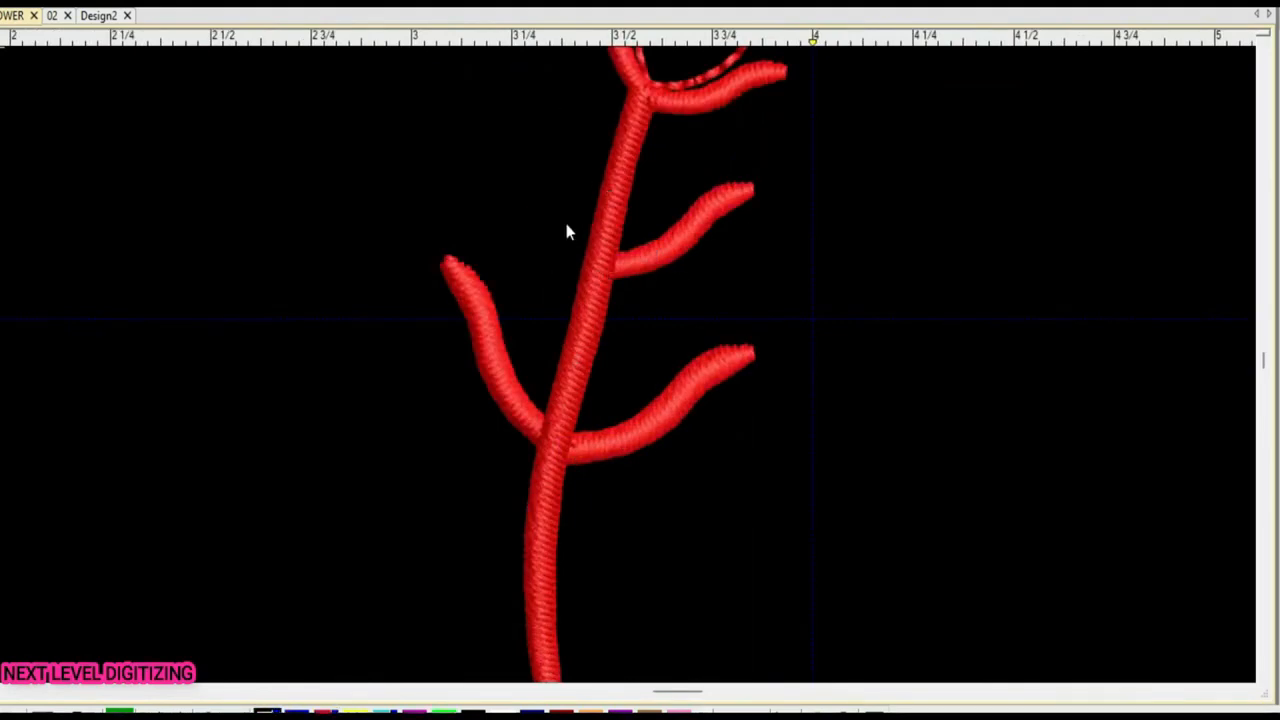
key("ctrl+v")
Resequence the right sprig's top red branches, bud outline, main stem and round flower center
scroll(566, 215, "down", 2)
scroll(594, 110, "up", 2)
left_click(638, 445)
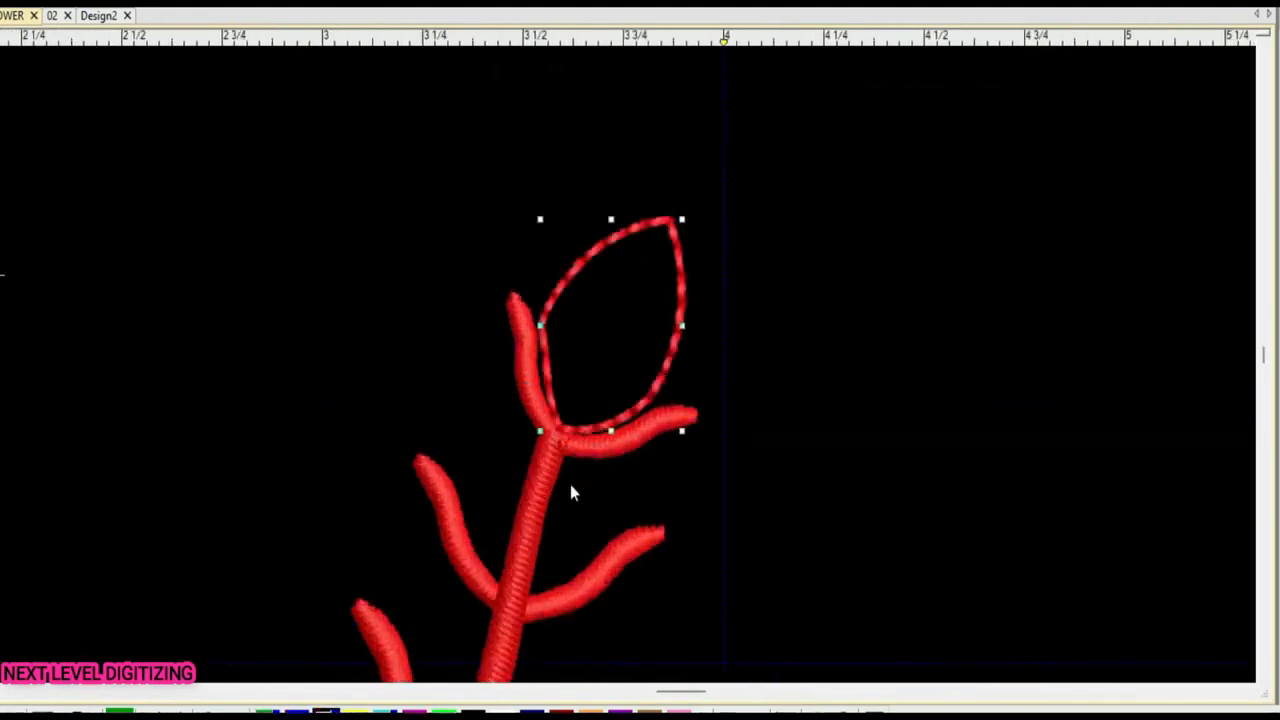
left_click(533, 512)
scroll(533, 512, "down", 2)
scroll(628, 571, "up", 2)
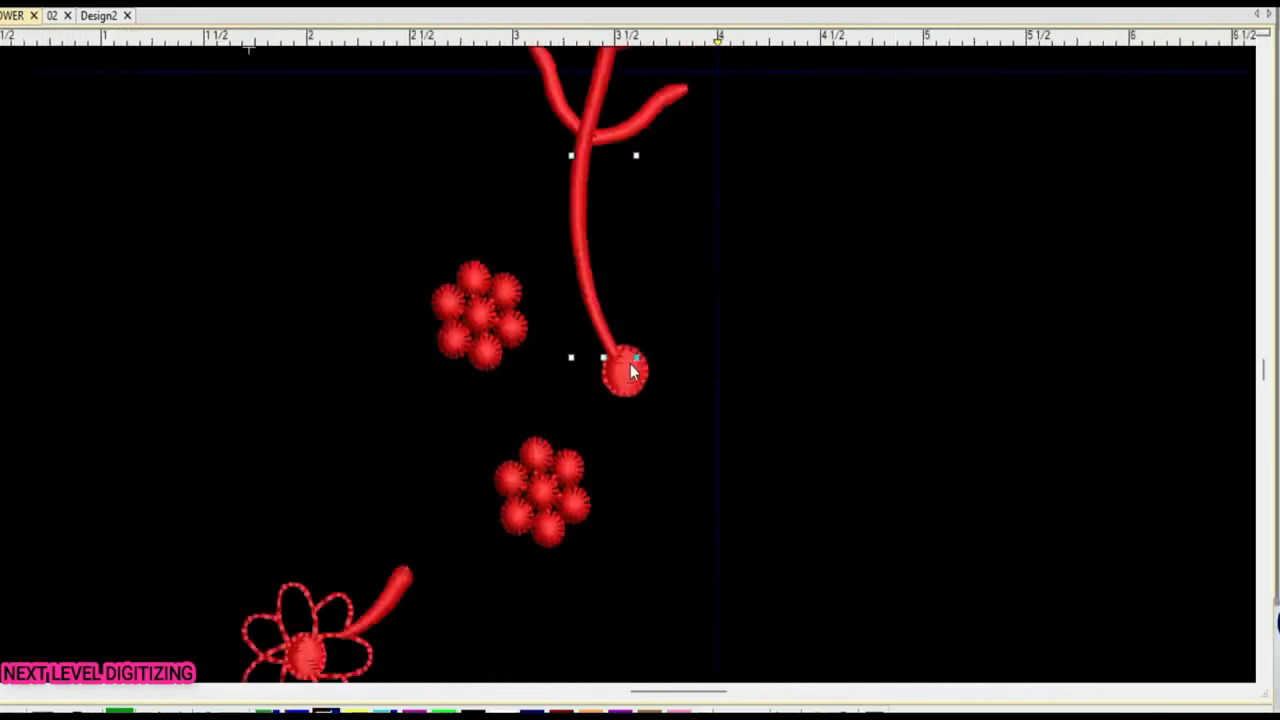
scroll(630, 366, "up", 2)
left_click(630, 368)
Examine the outline points and stitch angles of the right sprig's main stem in reshape mode, especially where it meets the bud
scroll(630, 380, "down", 5)
left_click(631, 214)
key("h")
scroll(634, 212, "up", 8)
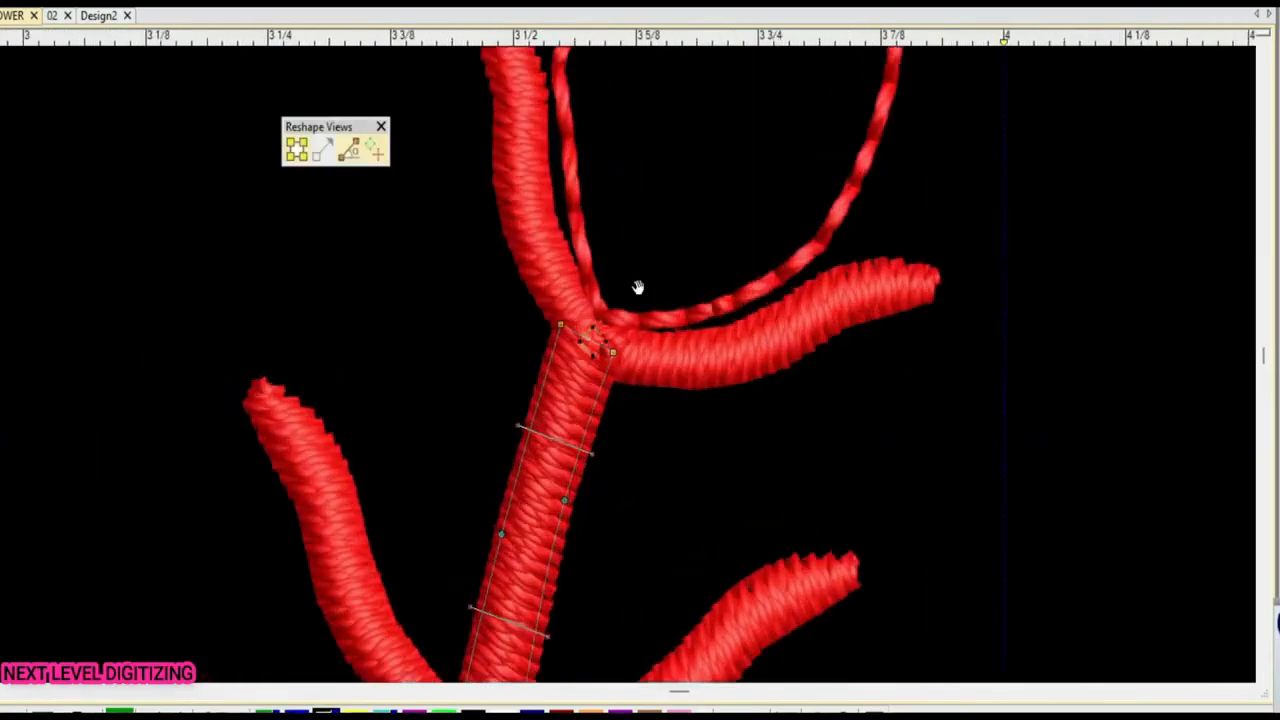
scroll(586, 333, "down", 6)
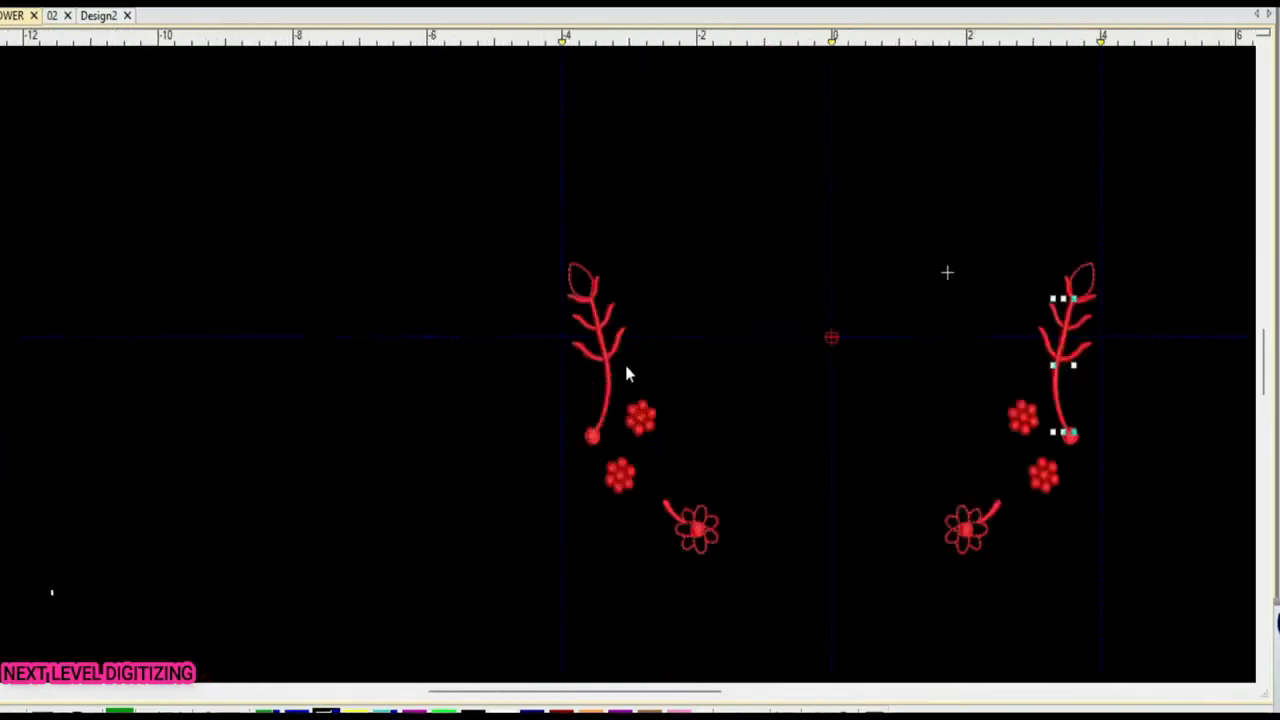
Resequence the left sprig's red branches in pairs, working from the lowest pair up to the bud
scroll(624, 361, "up", 3)
scroll(634, 350, "down", 2)
scroll(670, 560, "up", 4)
left_click(688, 280)
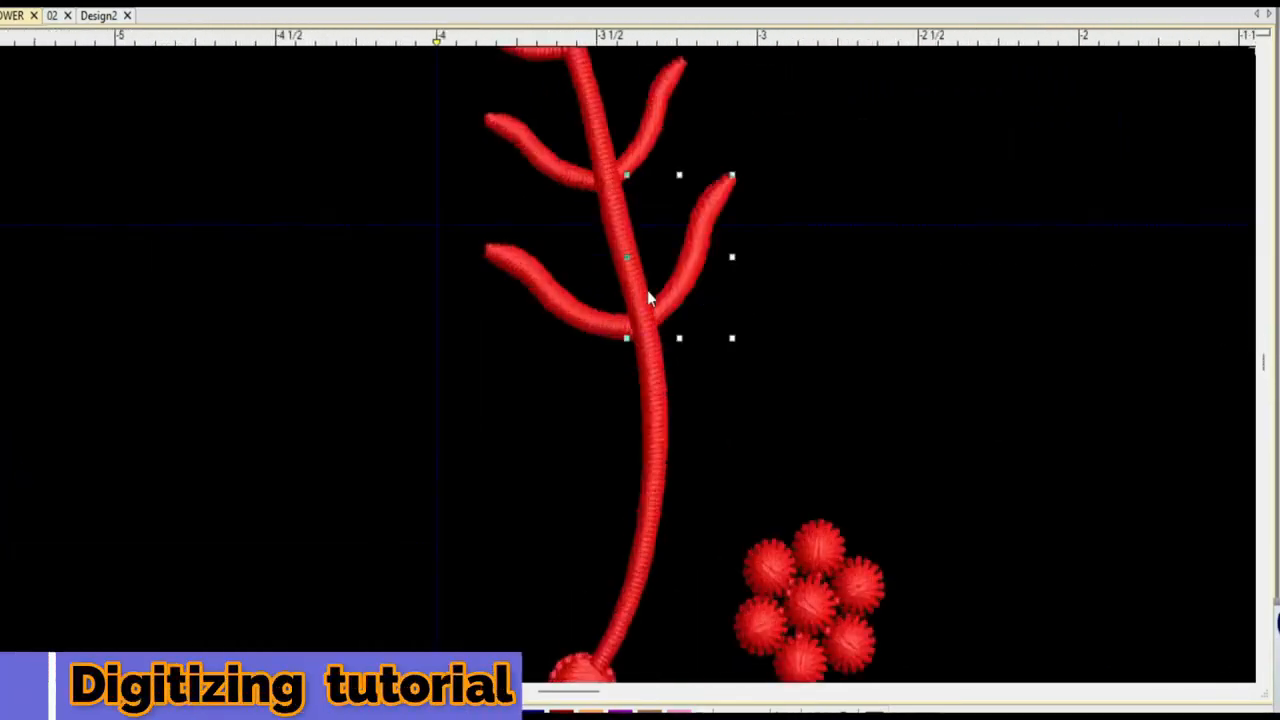
left_click(597, 324)
left_click(574, 179)
left_click(648, 122)
scroll(649, 124, "down", 3)
scroll(650, 200, "up", 3)
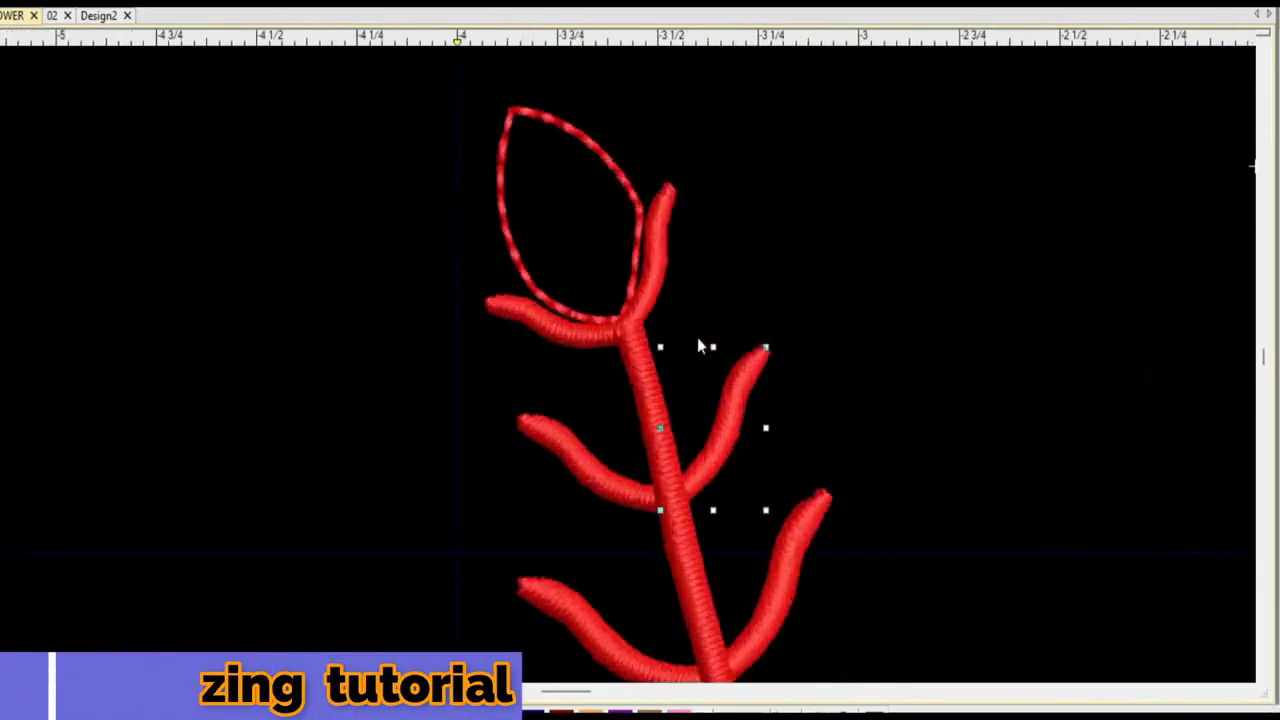
left_click(658, 250)
left_click(552, 318)
Resequence the left sprig's main red stem and the round flower center at its lower end
left_click(647, 389)
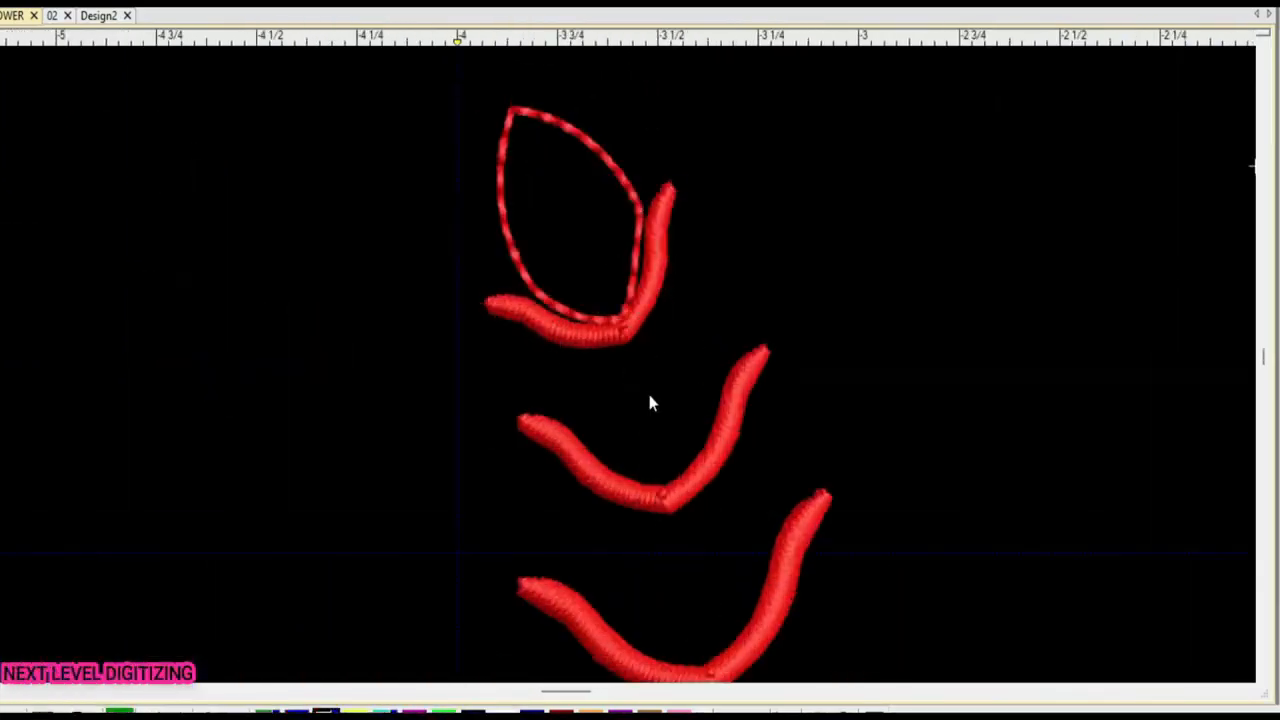
key("h")
key("c")
left_click_drag(754, 526, 778, 88)
key("Escape")
left_click(540, 567)
left_click_drag(635, 656, 637, 512)
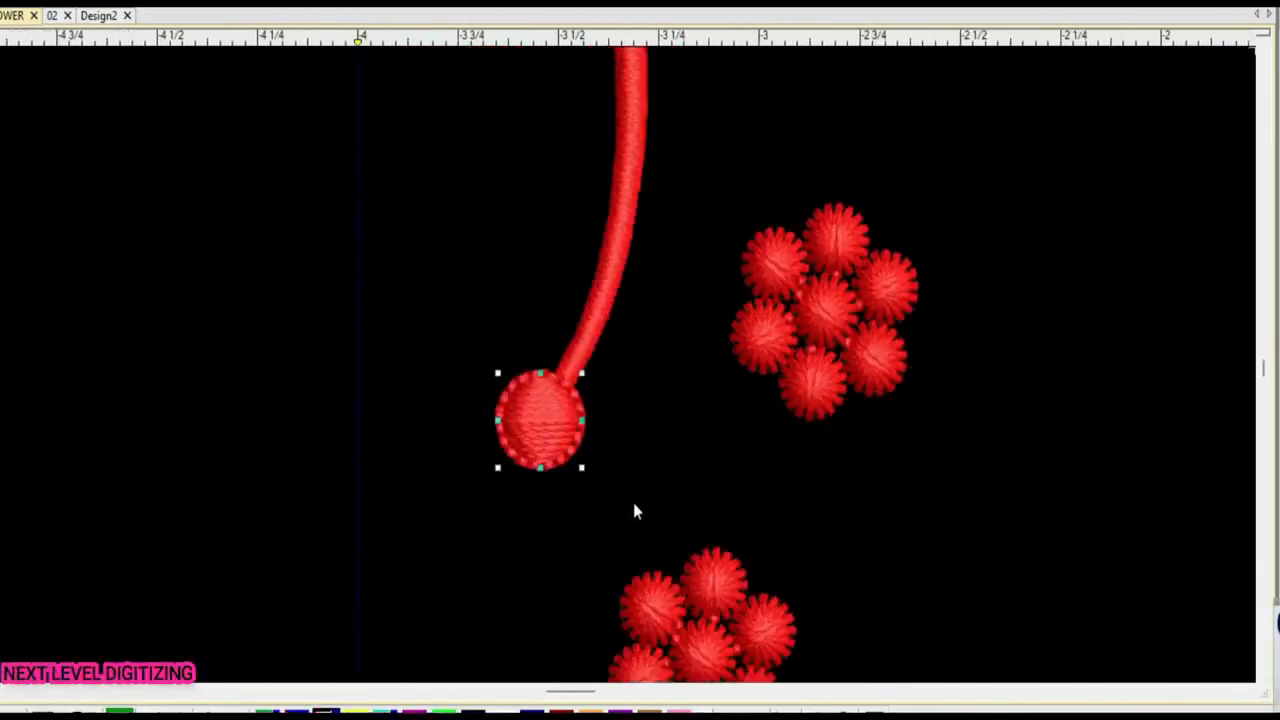
Resequence the left sprig's two red berry clusters and the small outlined flower with its stem
left_click_drag(947, 441, 946, 440)
scroll(946, 440, "down", 3)
scroll(571, 433, "up", 1)
left_click_drag(632, 335, 446, 533)
scroll(800, 570, "up", 2)
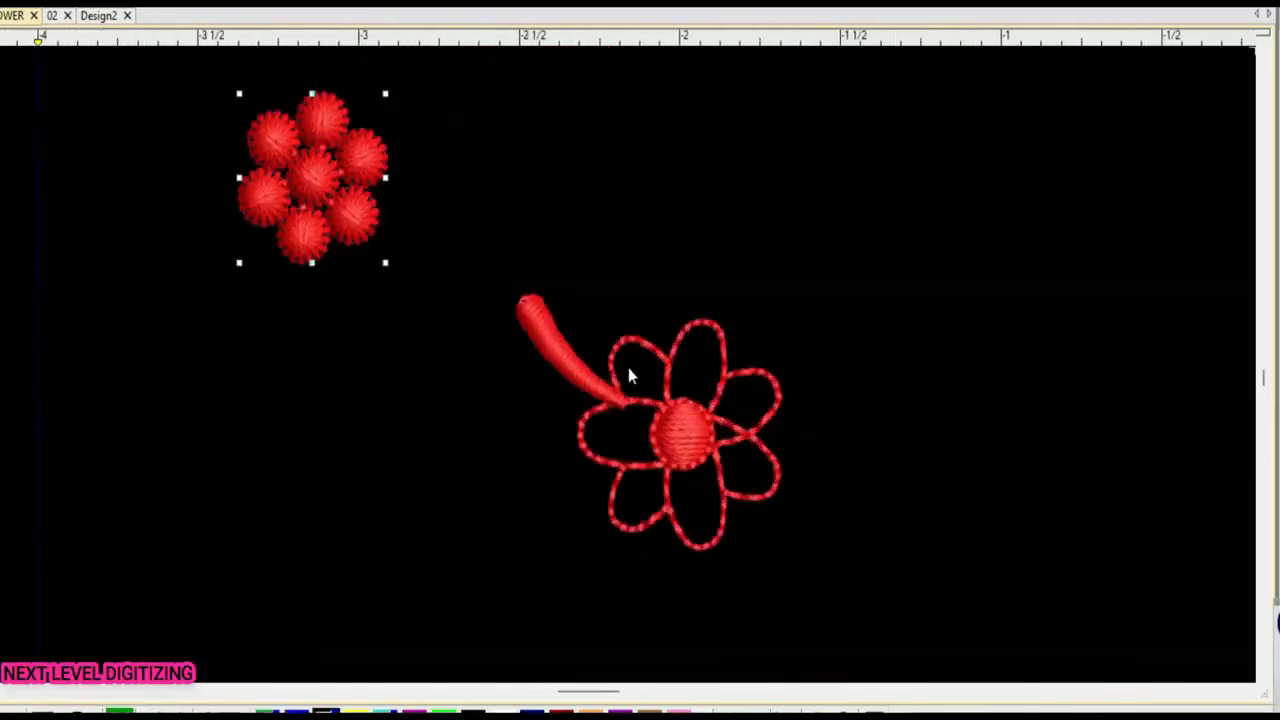
left_click(750, 352)
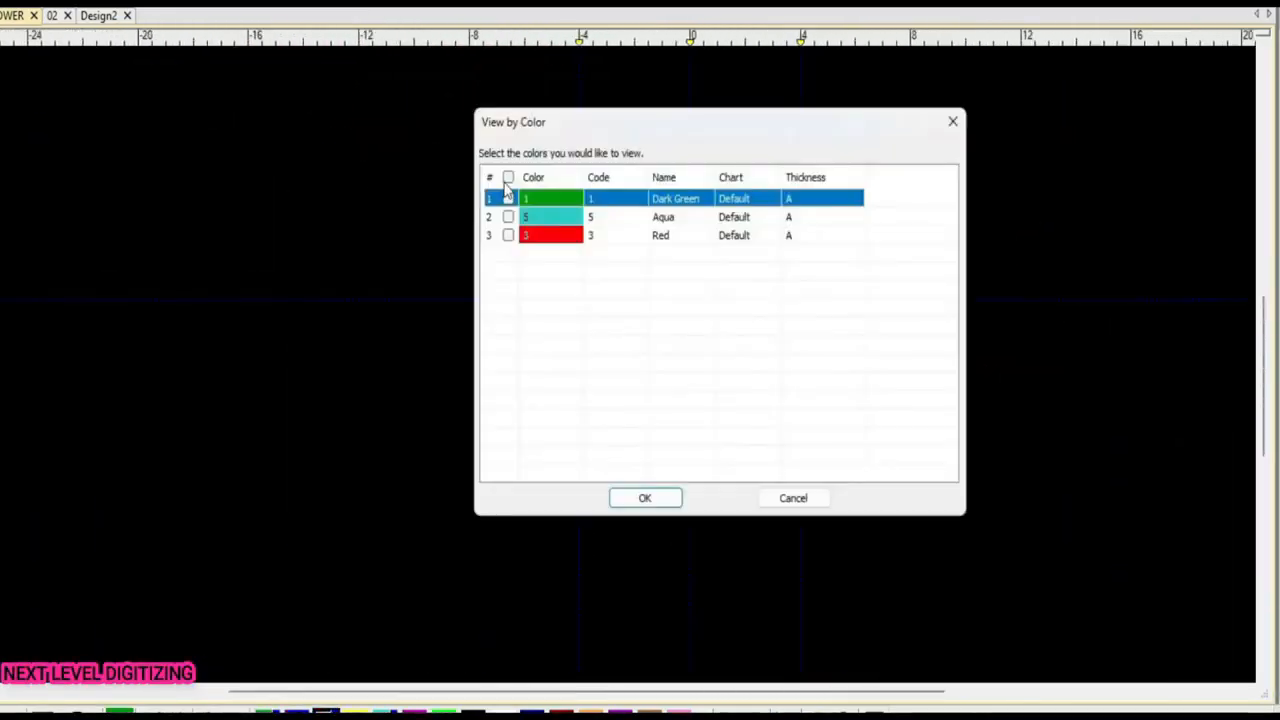
Show all thread colors of the design again: Dark Green, Aqua and Red
left_click(655, 498)
scroll(627, 365, "up", 2)
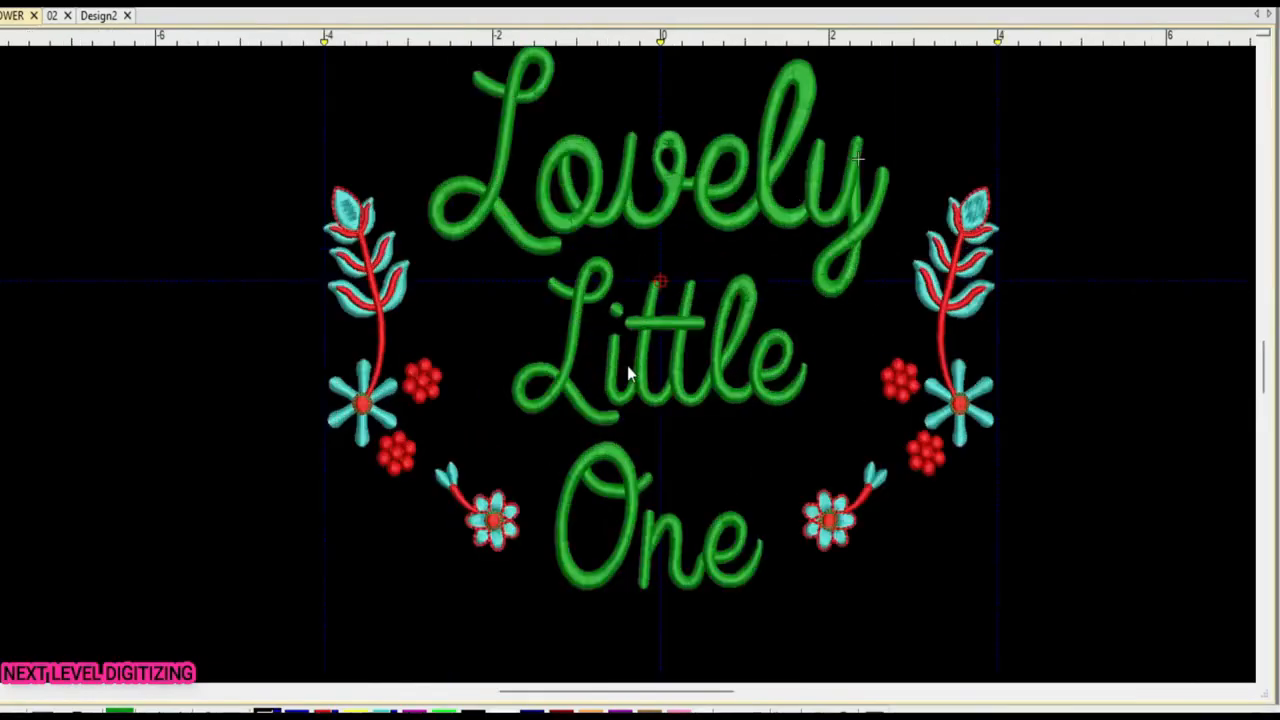
Play the stitching simulation of "Lovely" to examine the sewing order and overlaps of its letter strokes
scroll(630, 372, "up", 3)
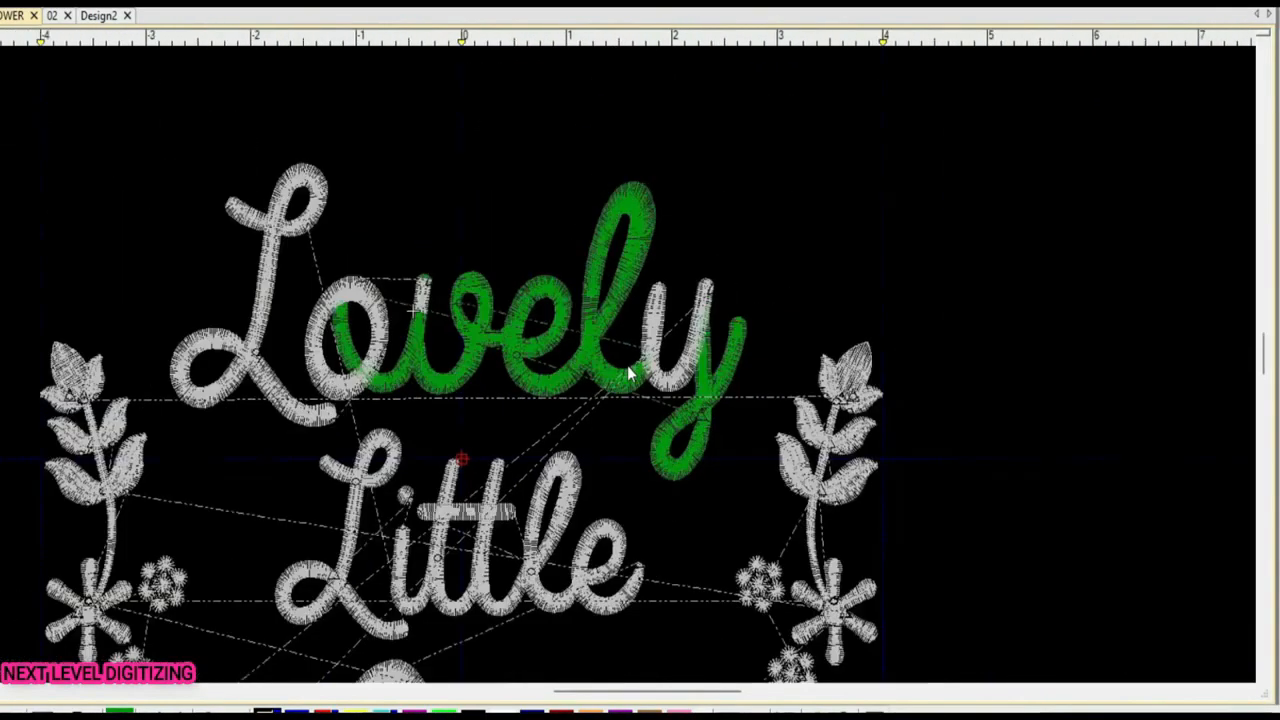
scroll(629, 373, "down", 3)
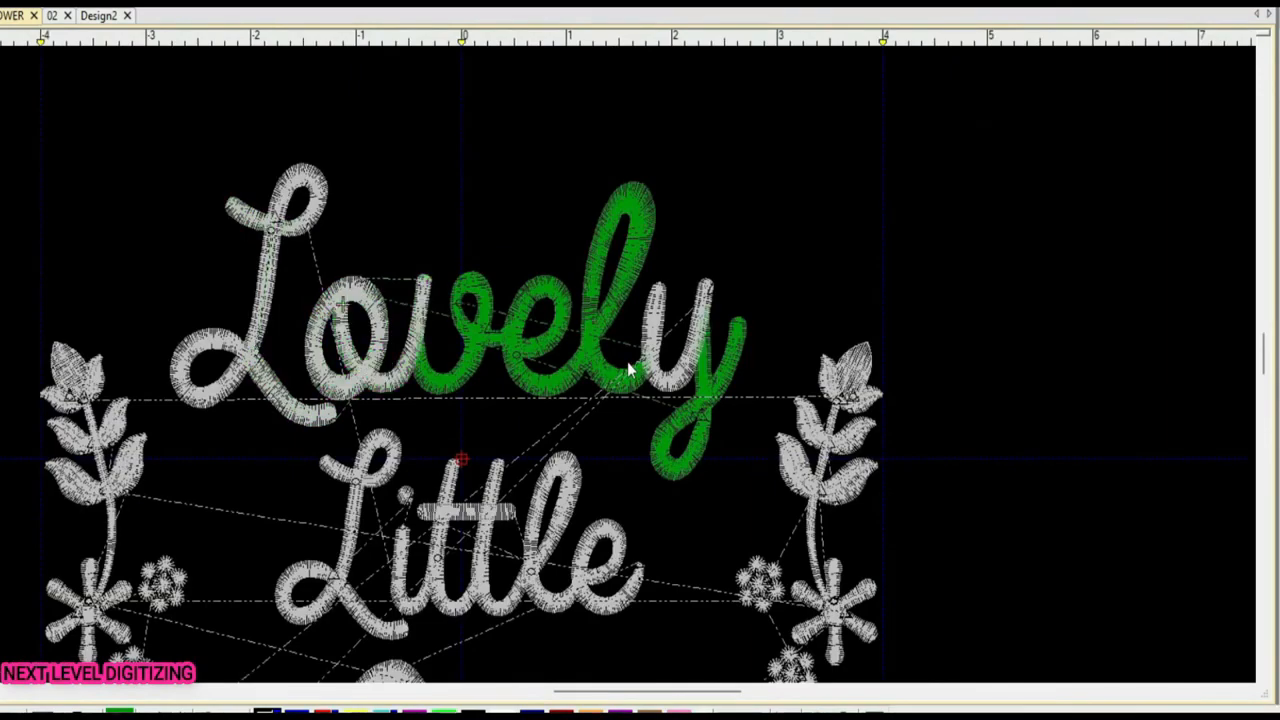
scroll(630, 370, "up", 2)
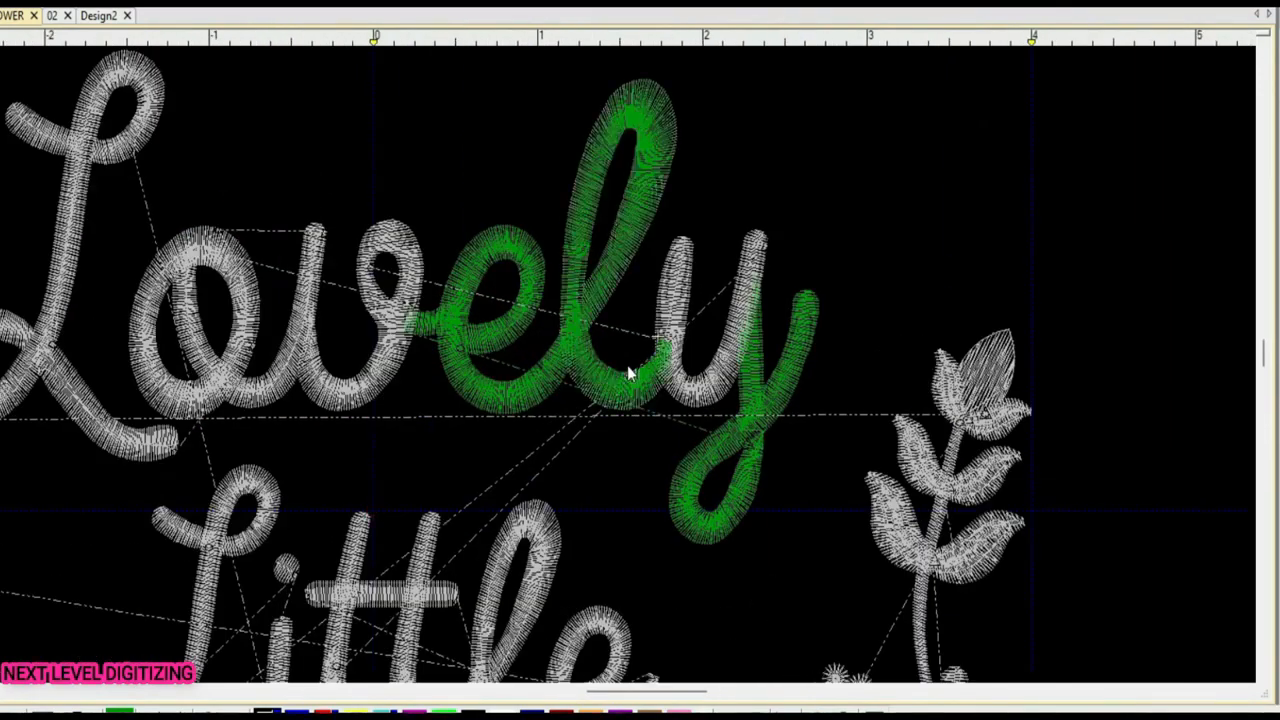
scroll(627, 365, "up", 3)
left_click(594, 455)
scroll(713, 214, "down", 3)
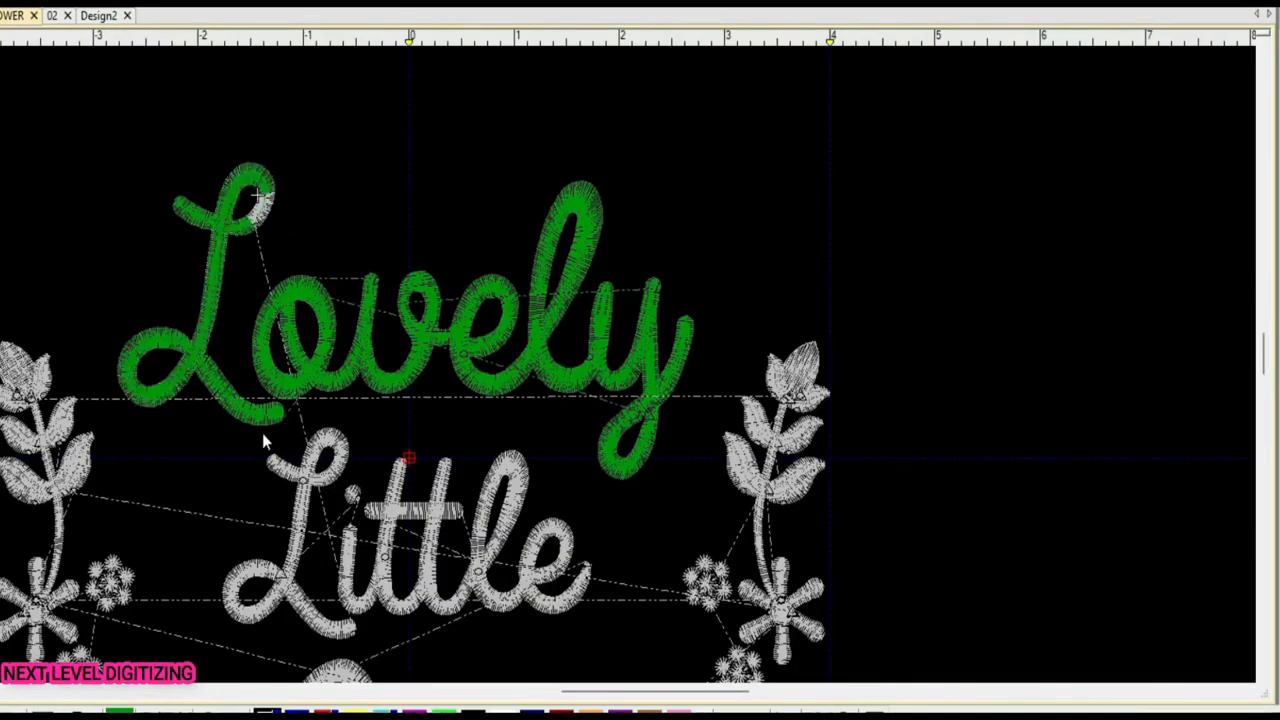
Examine the main stroke of the L in "Lovely" and its outline points where it crosses the short entry stroke
scroll(257, 244, "up", 4)
left_click(619, 323)
key("h")
key("Escape")
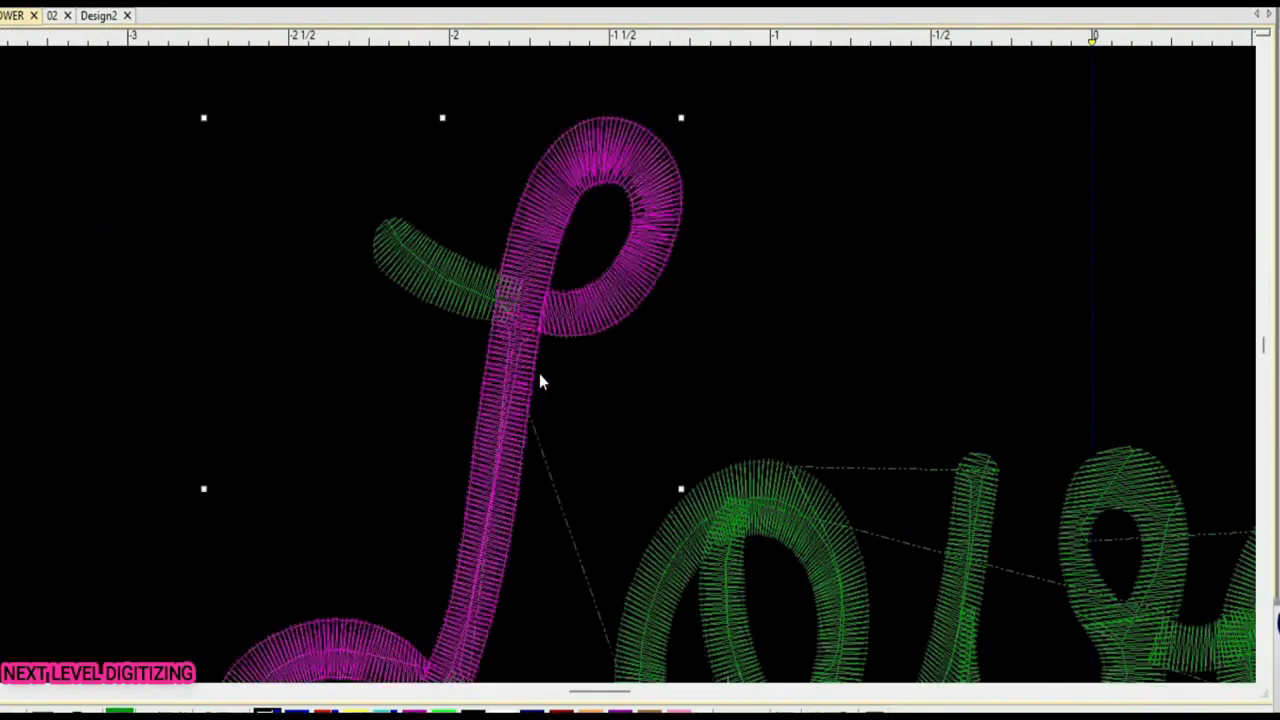
scroll(539, 373, "down", 4)
scroll(632, 357, "up", 4)
Adjust the short entry stroke of the L in "Little" where it overlaps the letter's stem
left_click(632, 357)
scroll(632, 357, "up", 3)
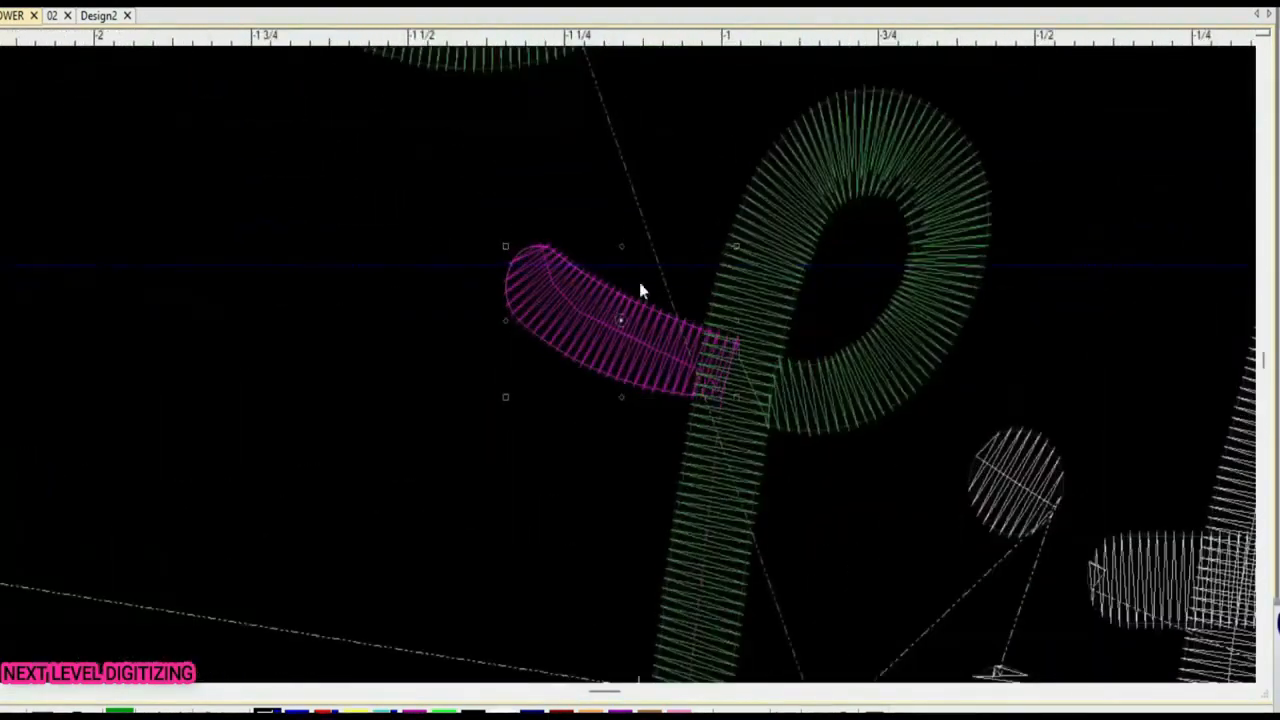
mouse_move(640, 286)
left_mouse_down()
mouse_move(690, 347)
mouse_move(704, 340)
left_mouse_up()
scroll(570, 401, "down", 5)
Play the stitching simulation through "Little" and "One" to check the sewing order of their strokes
left_click(537, 400)
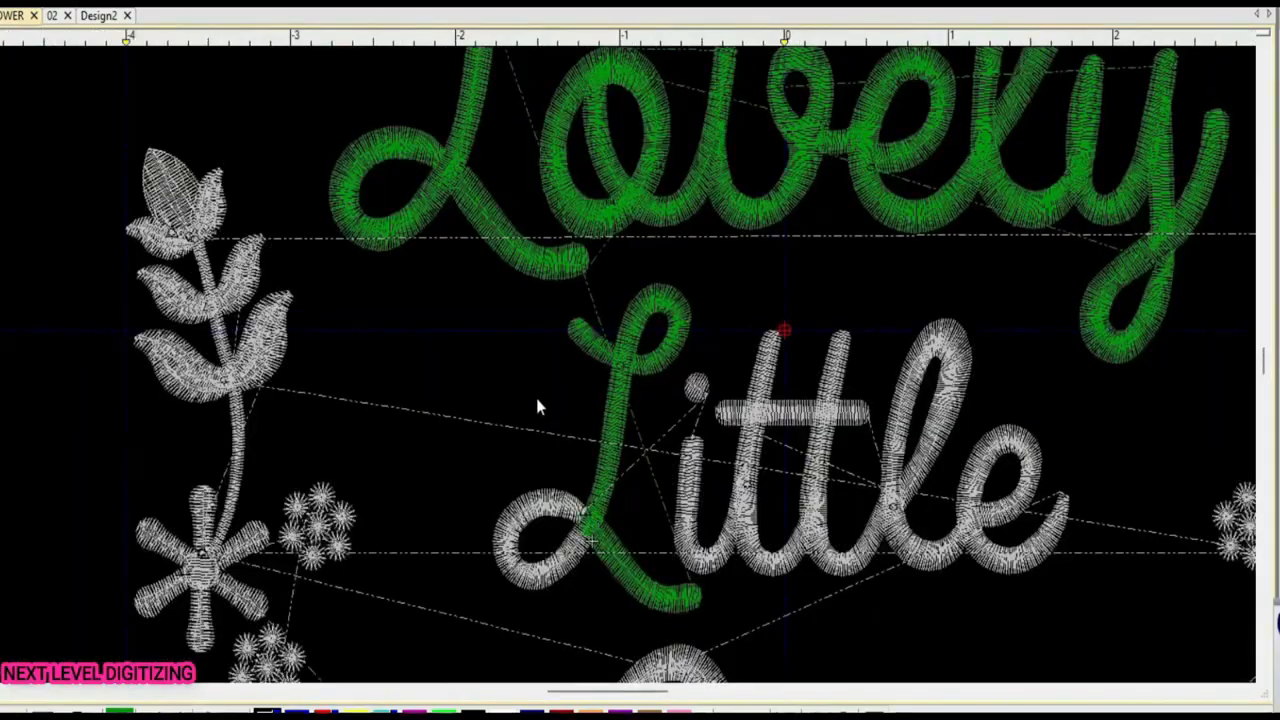
scroll(542, 406, "down", 5)
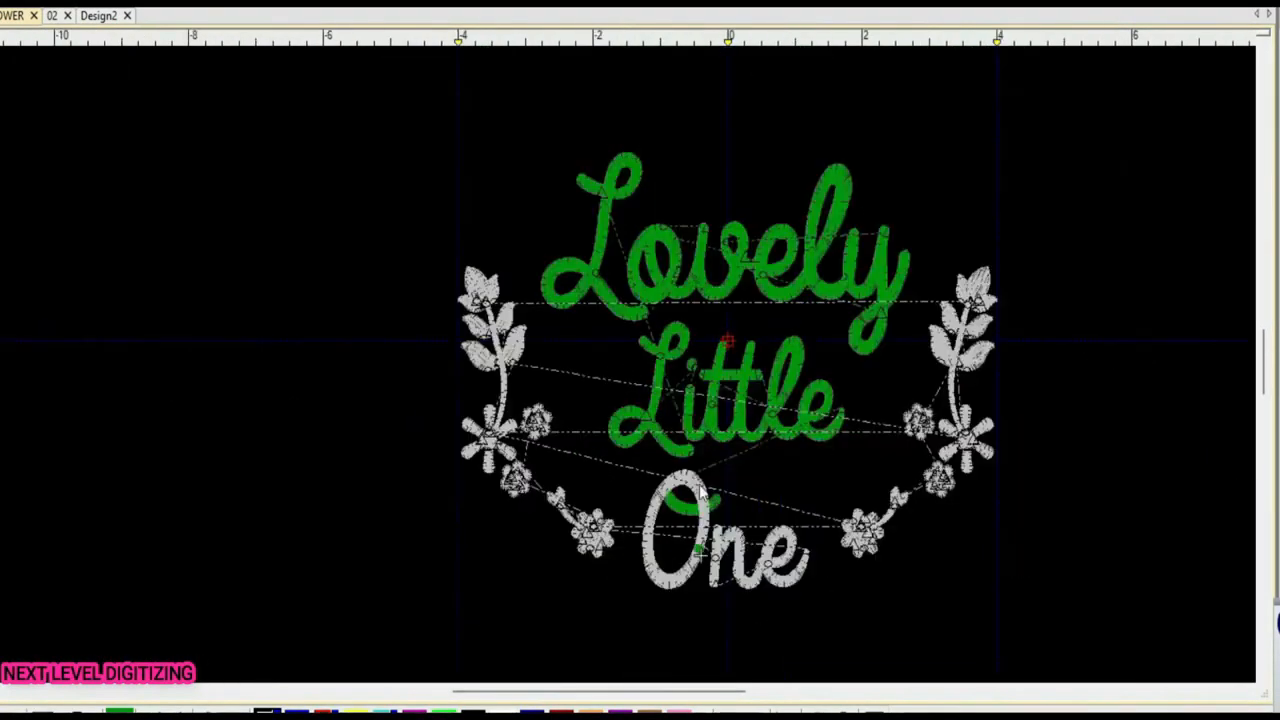
Add a person's name as slanted green lettering below the word "One"
scroll(630, 372, "up", 4)
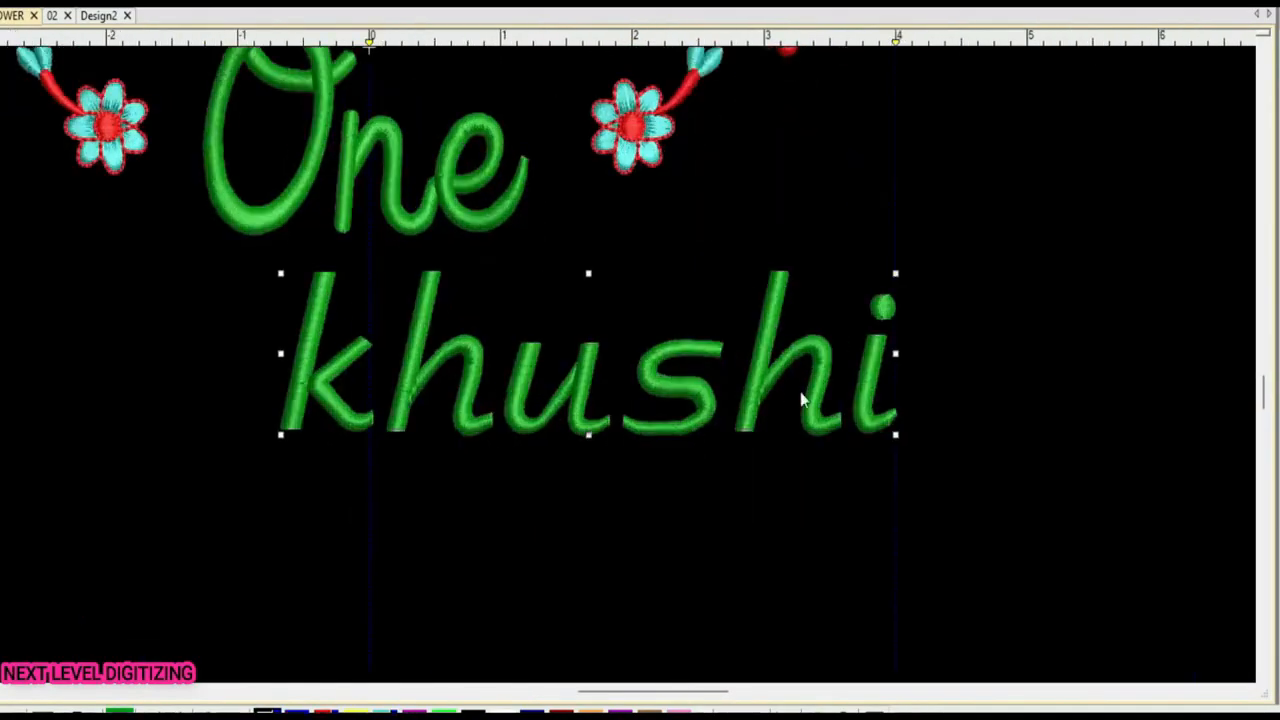
scroll(316, 329, "down", 2)
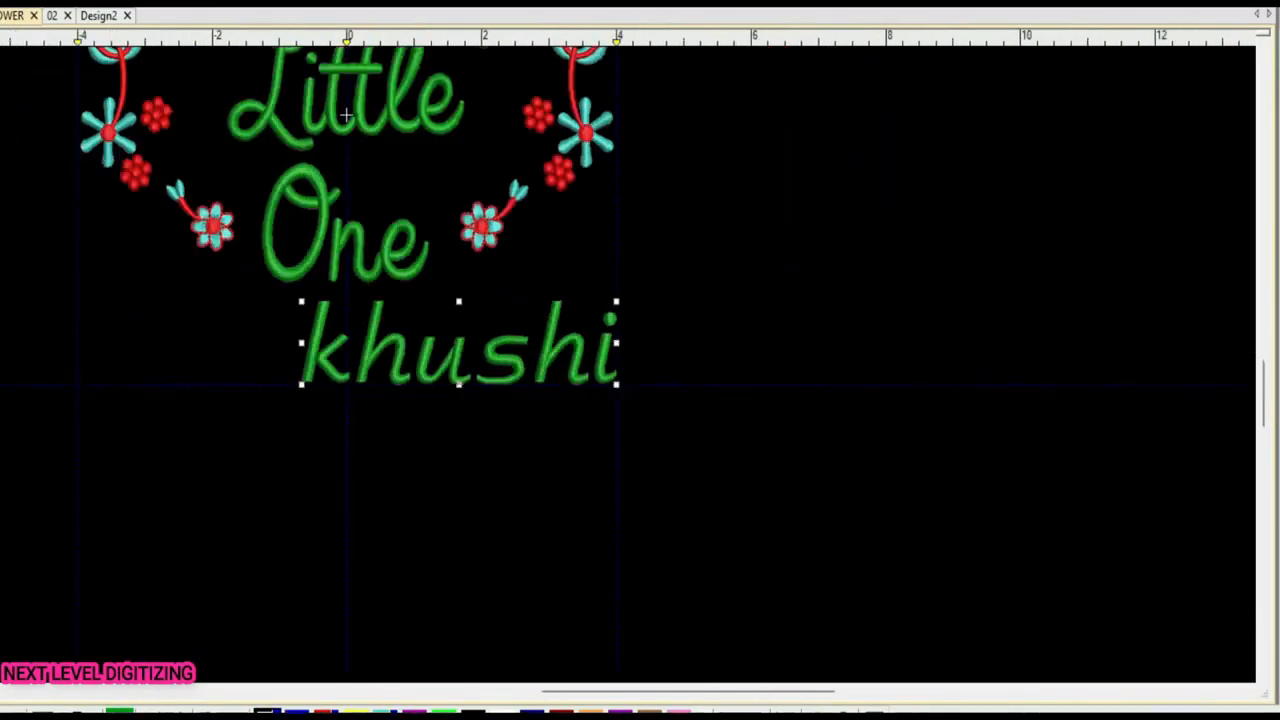
Narrow the name lettering, enlarge it proportionally, and try it centred above the word "Lovely"
scroll(674, 380, "up", 3)
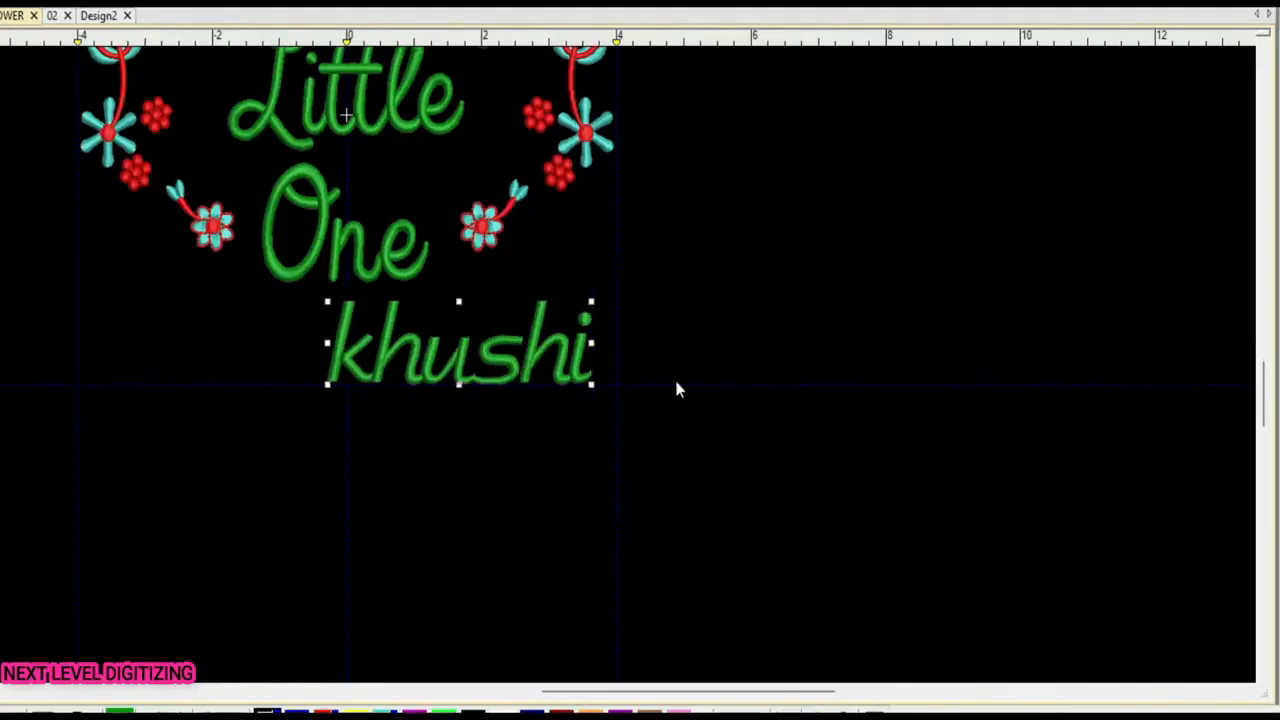
left_click_drag(634, 385, 594, 120)
scroll(576, 336, "down", 5)
scroll(627, 365, "up", 2)
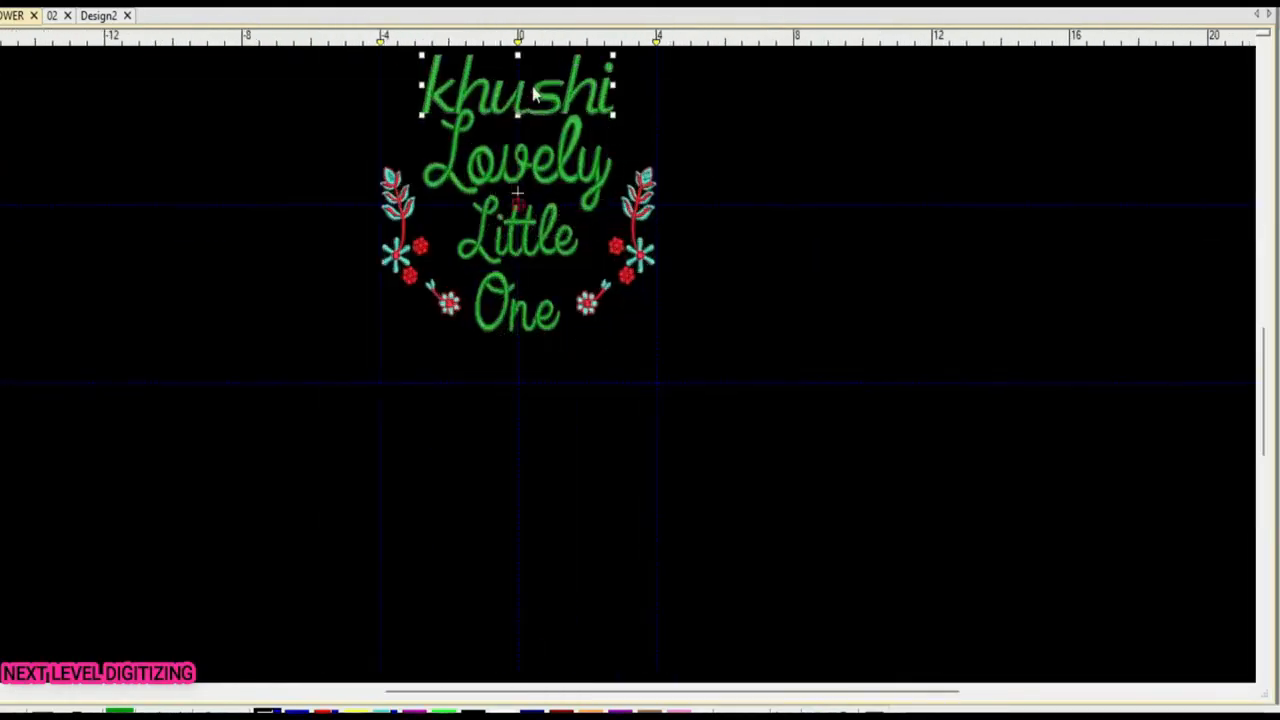
Move the name lettering back below the word "One", centred under it with a small gap
left_click_drag(533, 93, 550, 85)
scroll(550, 84, "up", 1)
left_click_drag(631, 371, 627, 509)
scroll(614, 373, "down", 4)
scroll(627, 509, "up", 4)
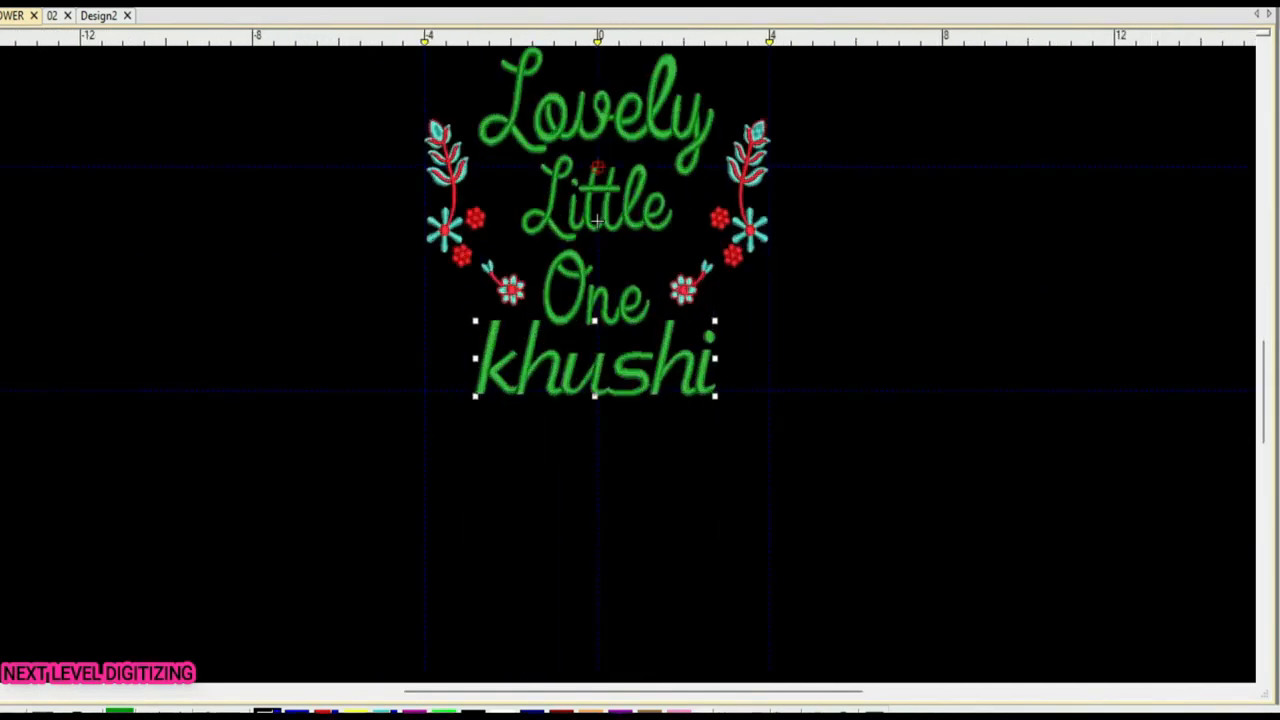
left_click_drag(590, 344, 592, 351)
left_click(562, 447)
Play the stitching simulation of the whole design to check the sewing order of the lettering and sprigs
scroll(671, 284, "up", 1)
scroll(592, 488, "down", 1)
key("t")
key("shift+r")
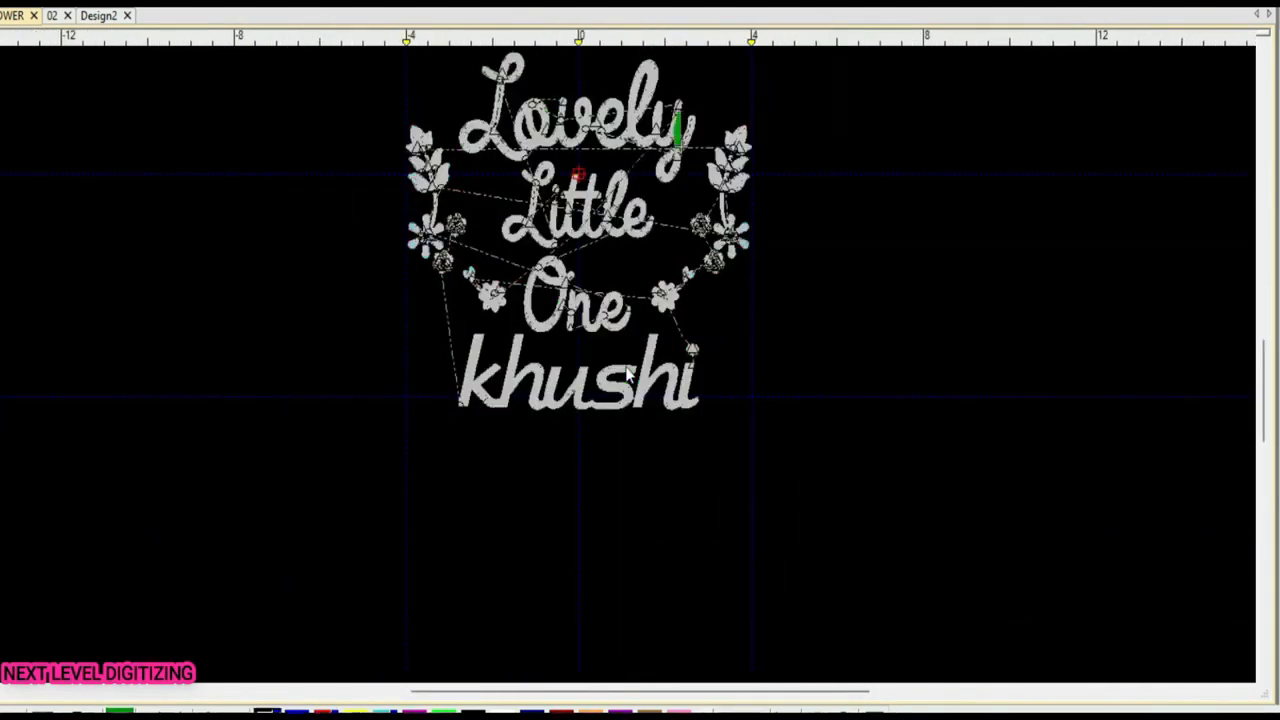
scroll(628, 370, "up", 4)
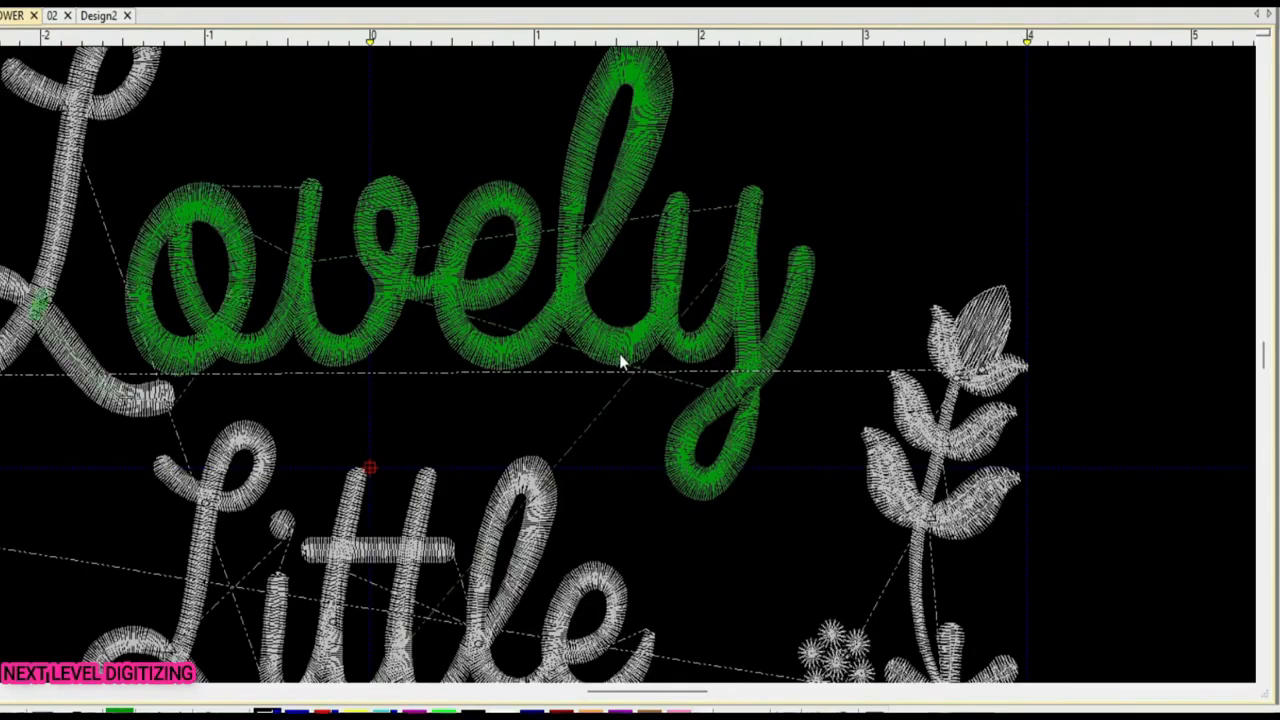
scroll(622, 360, "down", 3)
scroll(628, 367, "up", 3)
scroll(706, 515, "down", 3)
scroll(706, 515, "up", 1)
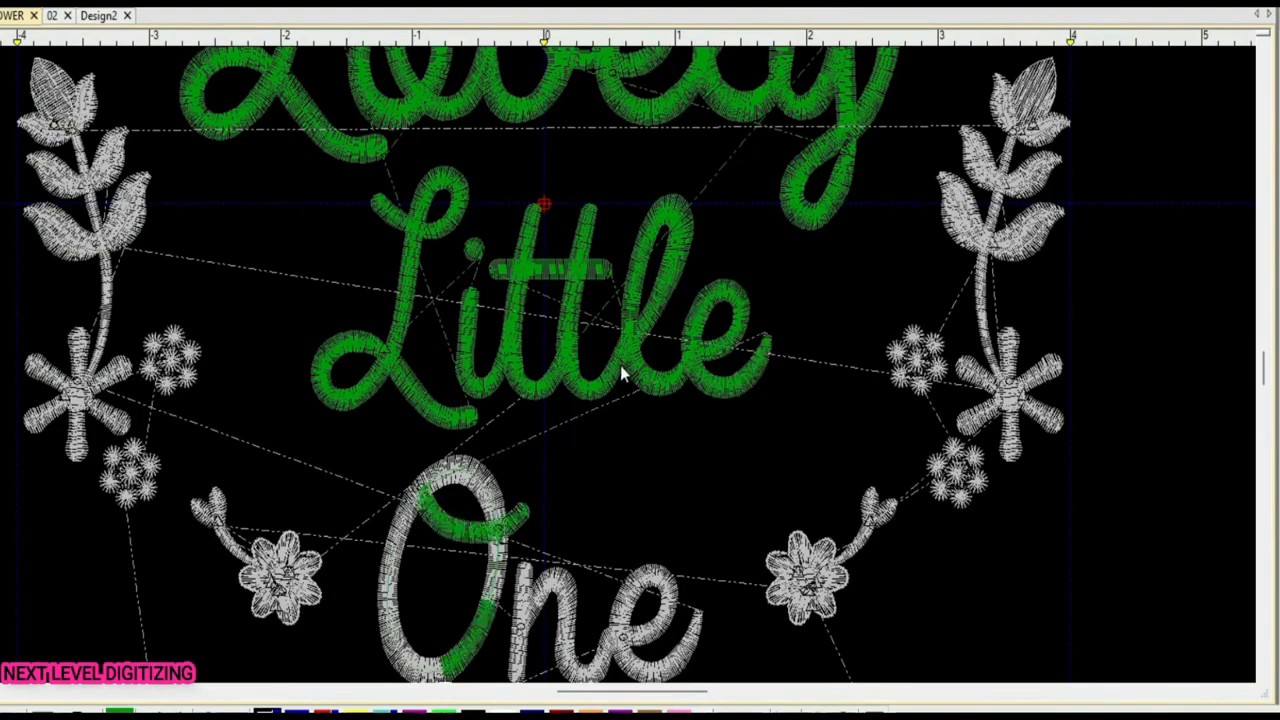
scroll(620, 372, "down", 1)
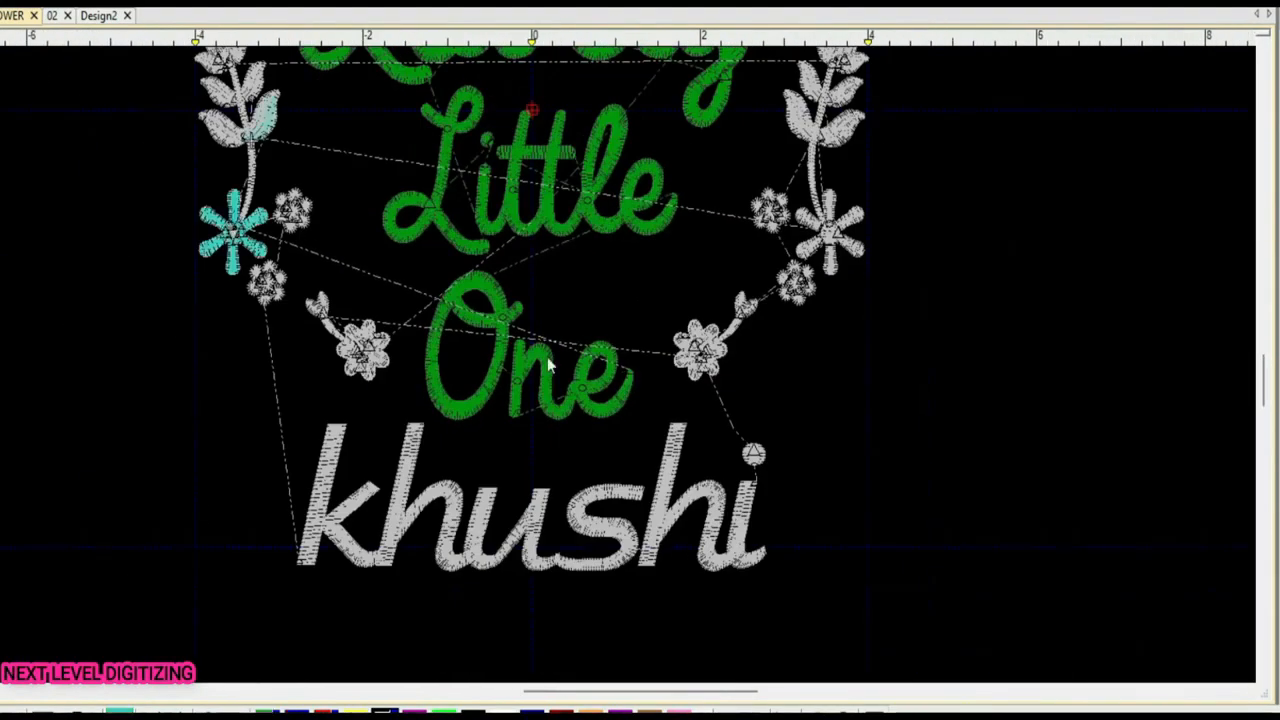
left_click(328, 510)
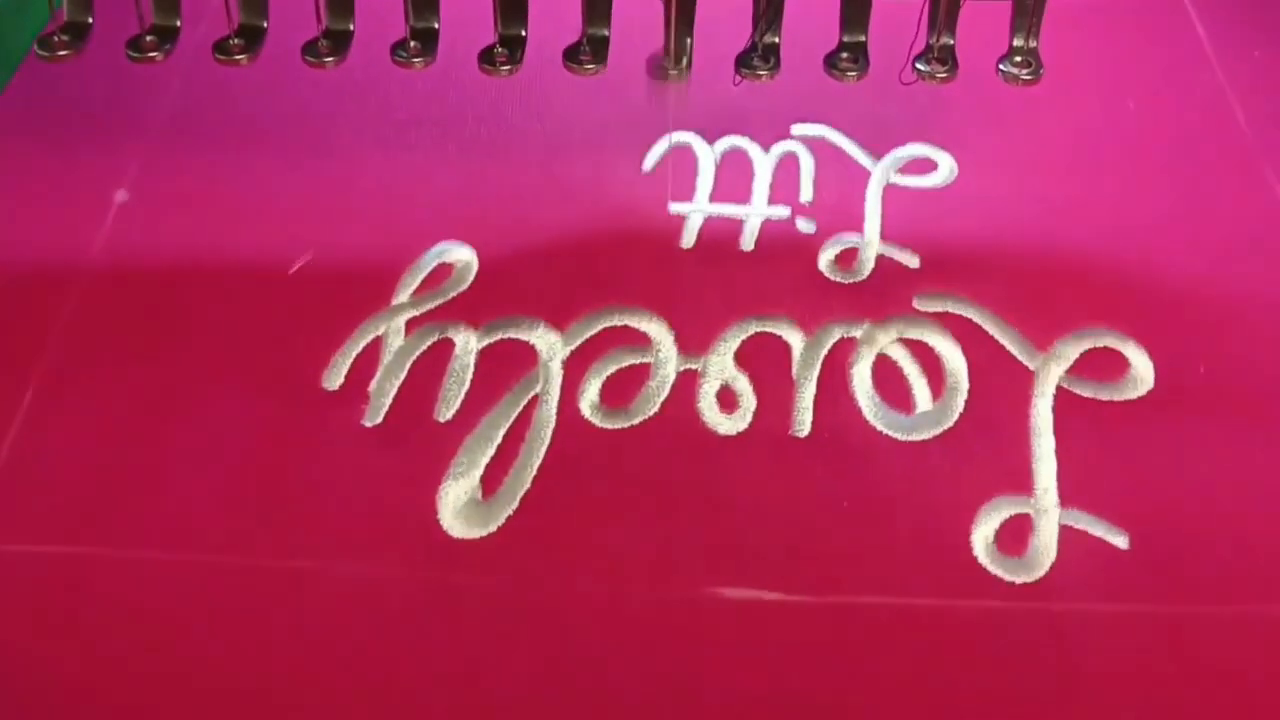